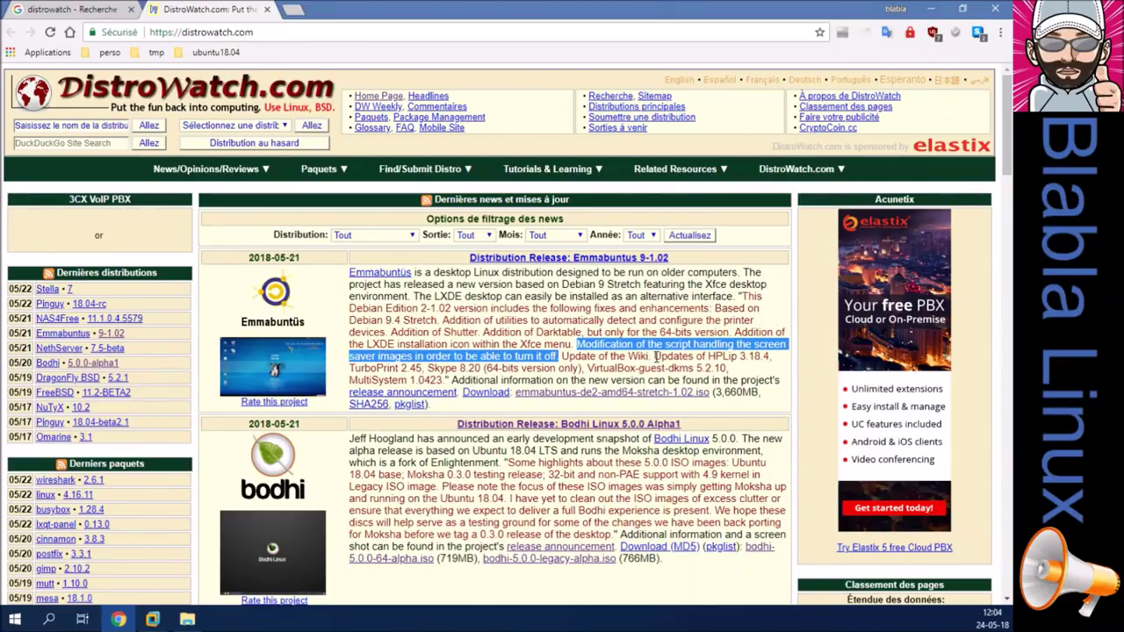
# Open D:\ISO\Linux in File Explorer and select emmabuntus-de2-amd64-stretch-1.02.iso.
pyautogui.click(656, 356)
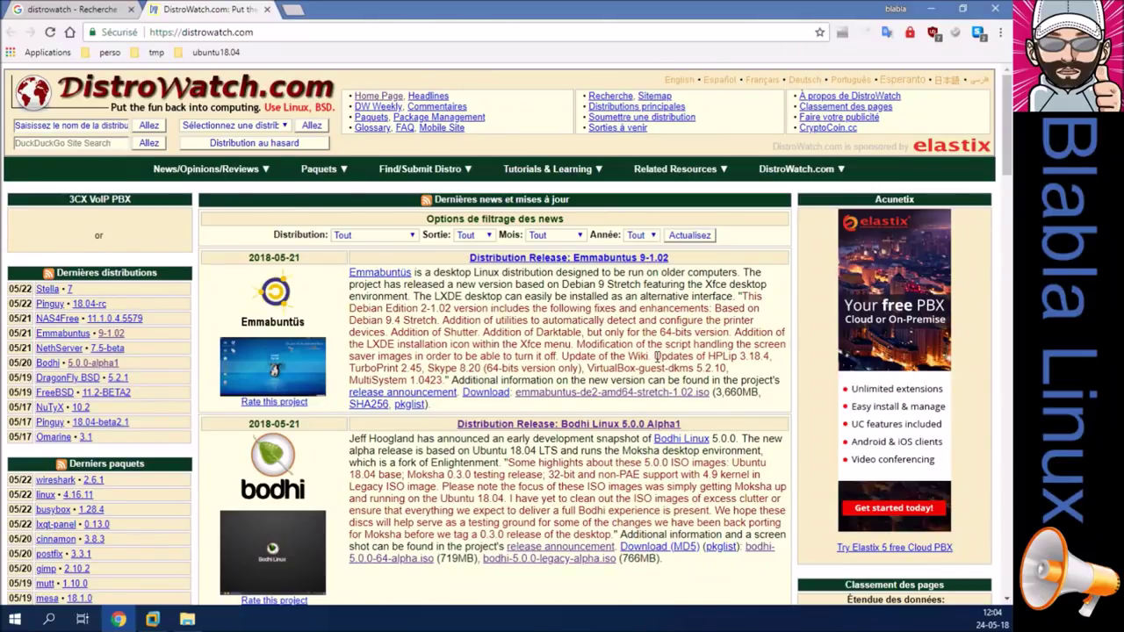
pyautogui.click(187, 618)
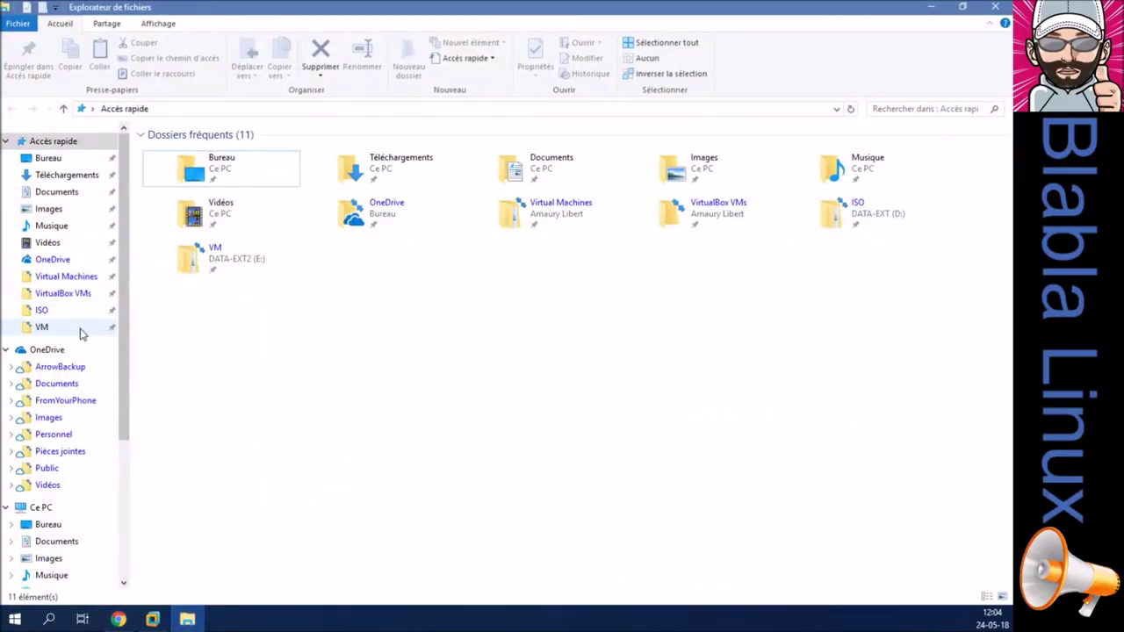
pyautogui.click(62, 312)
pyautogui.doubleClick(201, 168)
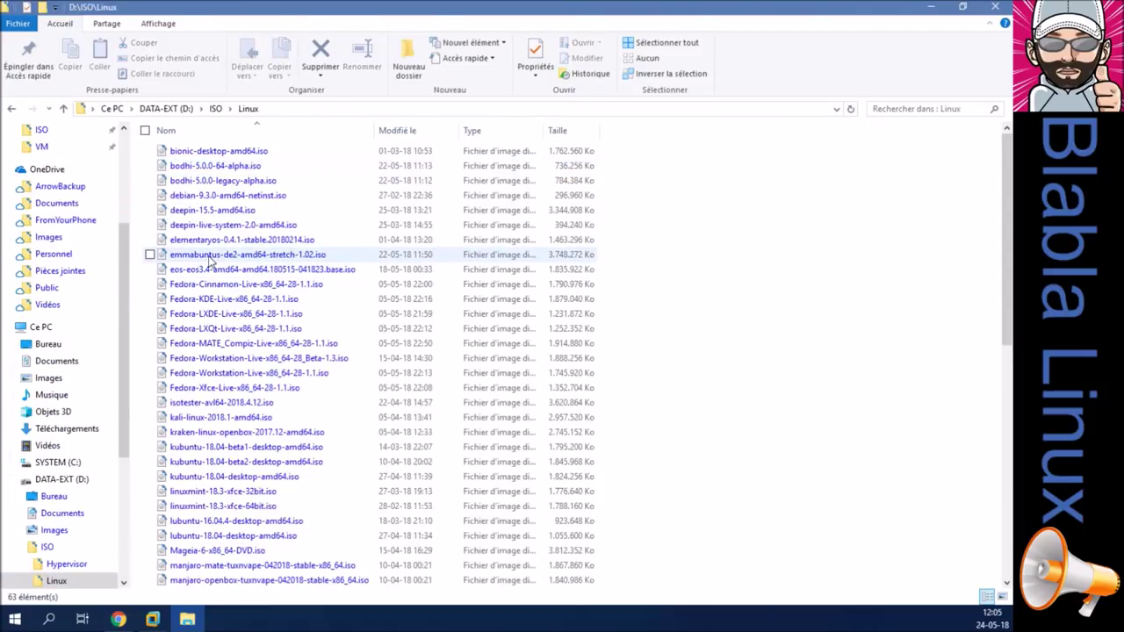
pyautogui.click(210, 257)
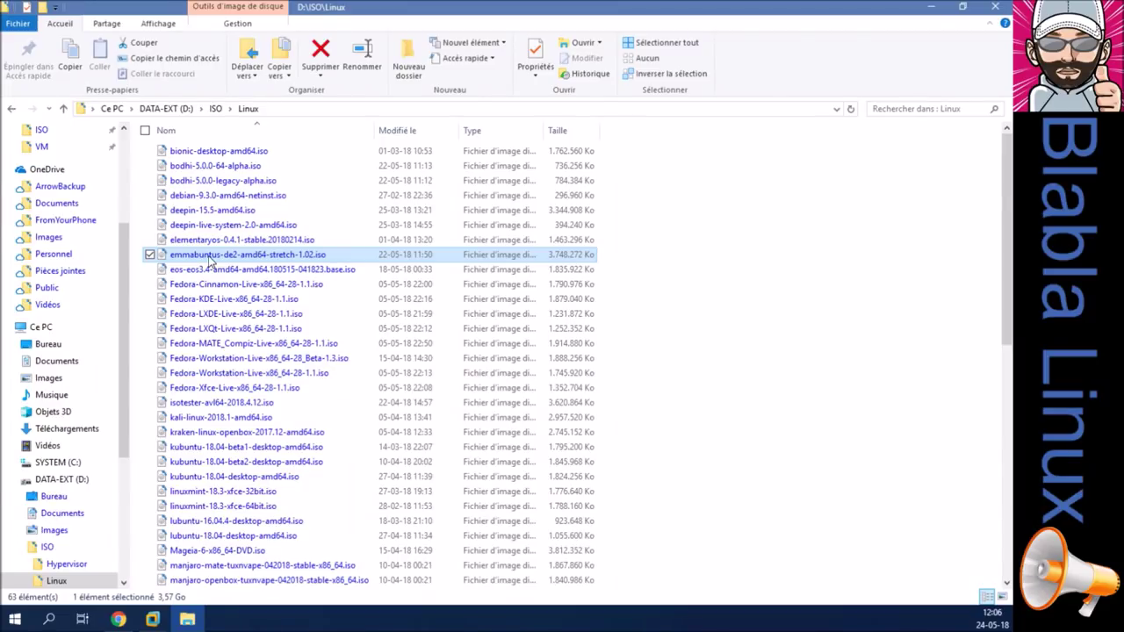
pyautogui.click(144, 254)
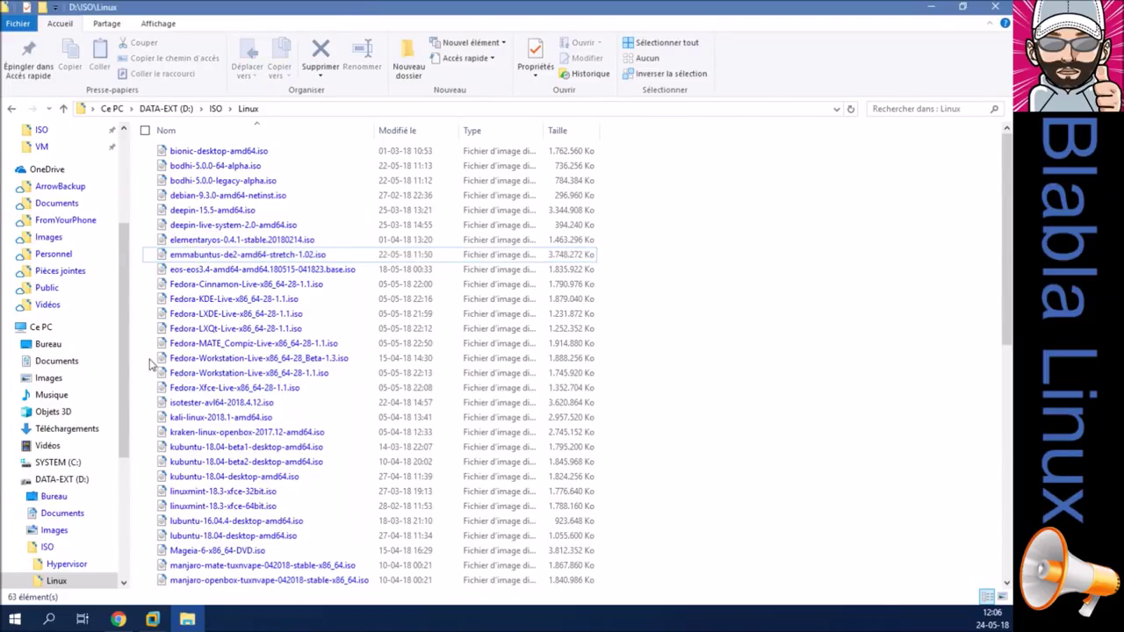
pyautogui.click(229, 255)
# Copy the ISO's file name from its Properties dialog, cancel, and switch to VMware Workstation.
pyautogui.rightClick(227, 255)
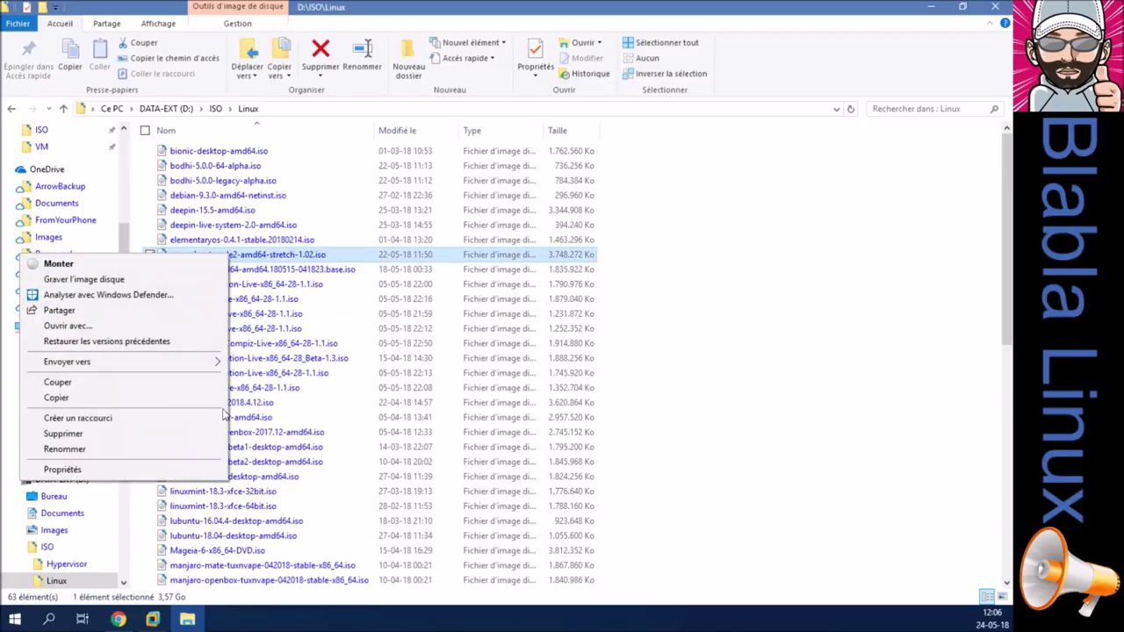
pyautogui.click(201, 467)
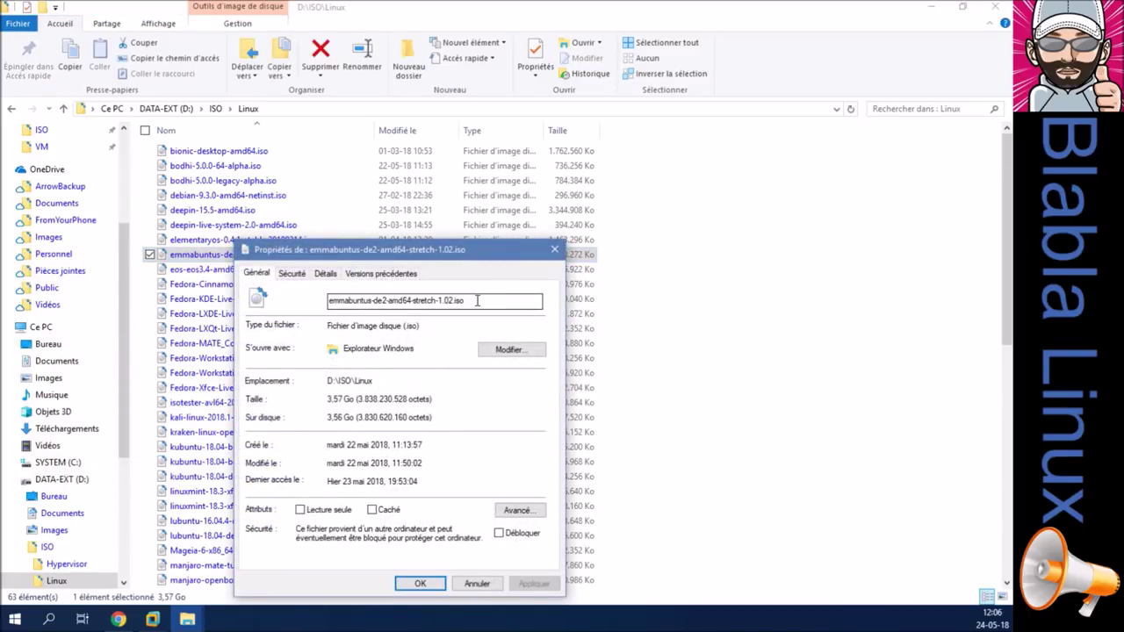
pyautogui.rightClick(364, 301)
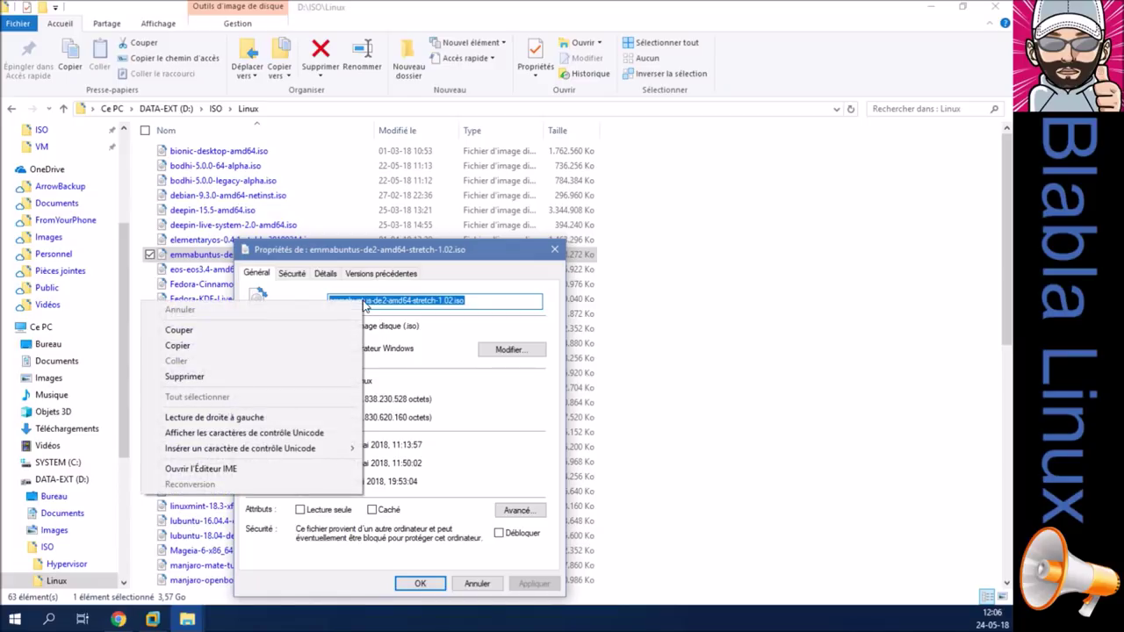
pyautogui.click(336, 348)
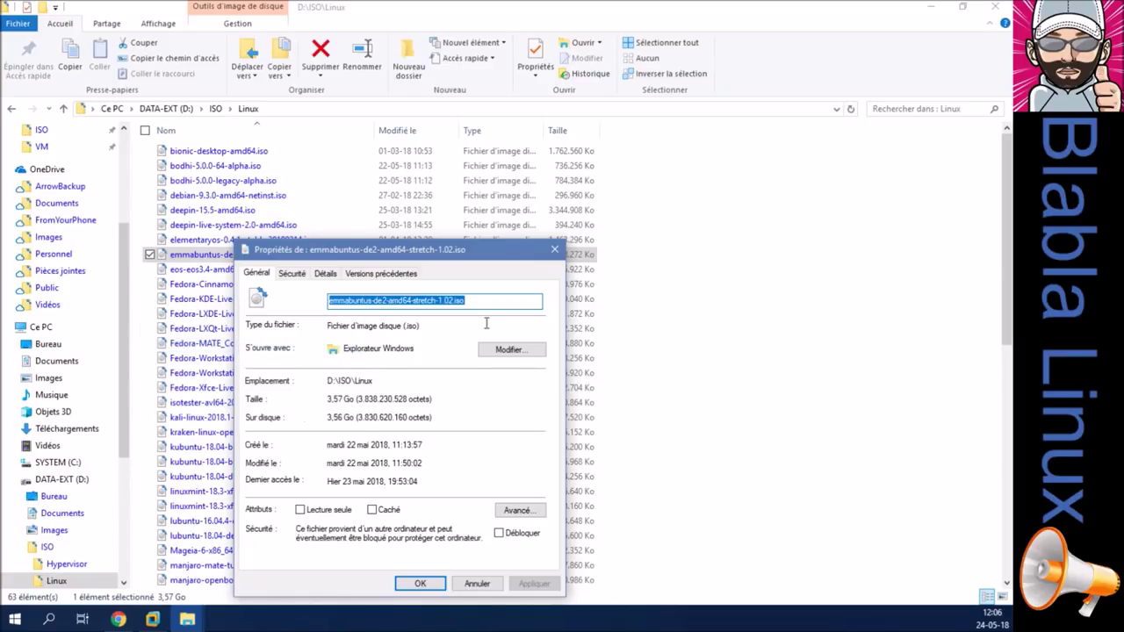
pyautogui.click(475, 583)
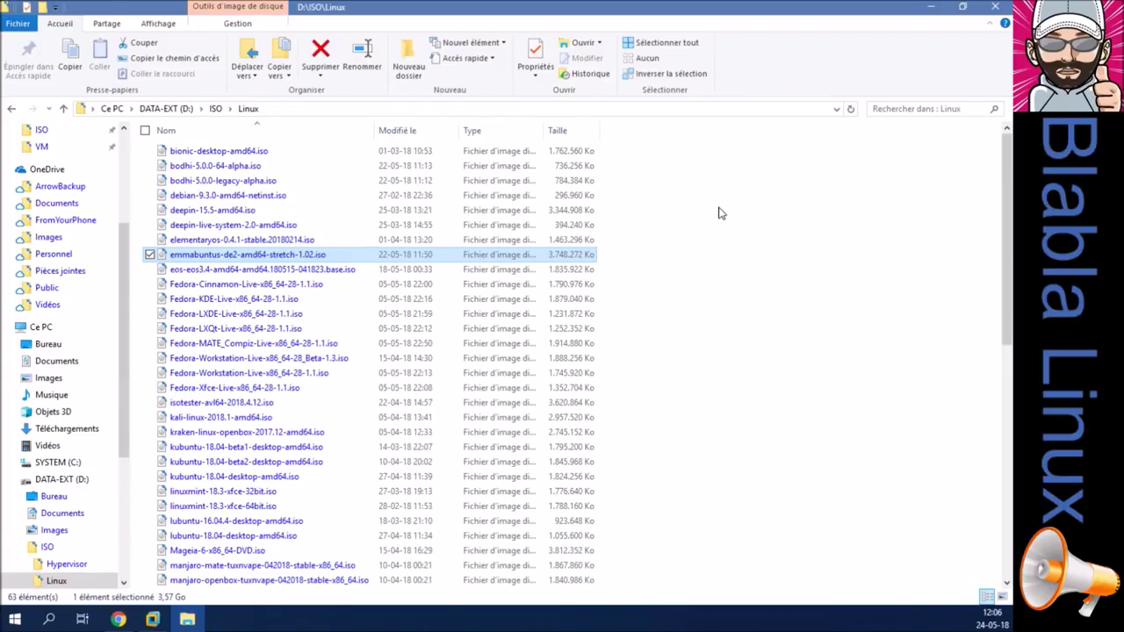
pyautogui.click(720, 211)
pyautogui.click(156, 620)
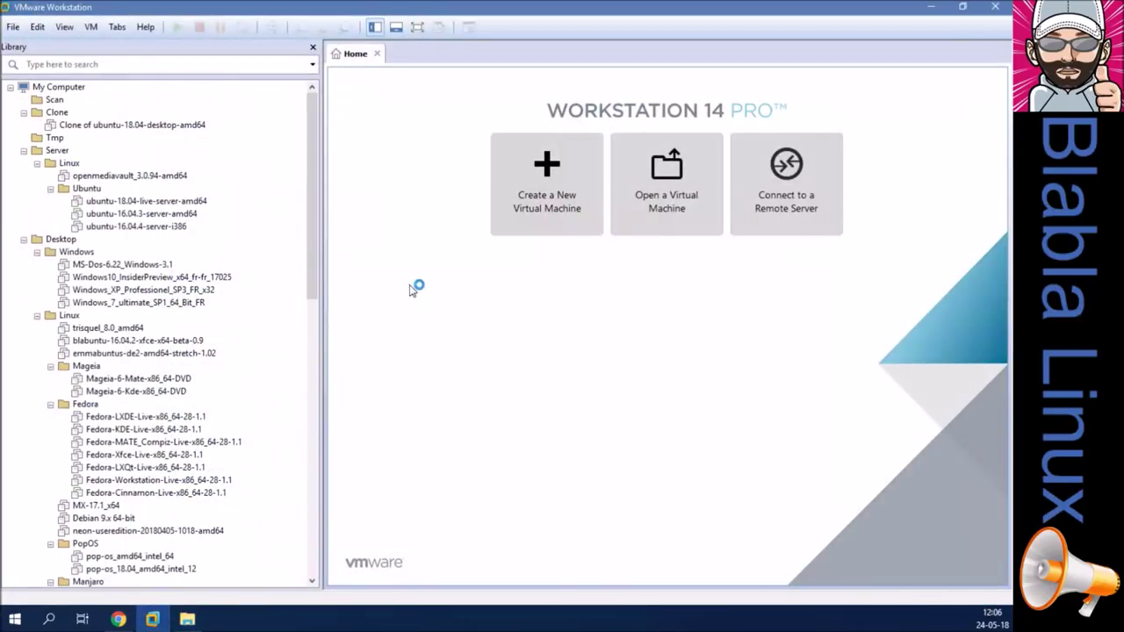
# Create a typical Debian 9.x 64-bit VM, OS later, named emmabuntus-de2-amd64-stretch-1.02-TMP.
pyautogui.click(532, 229)
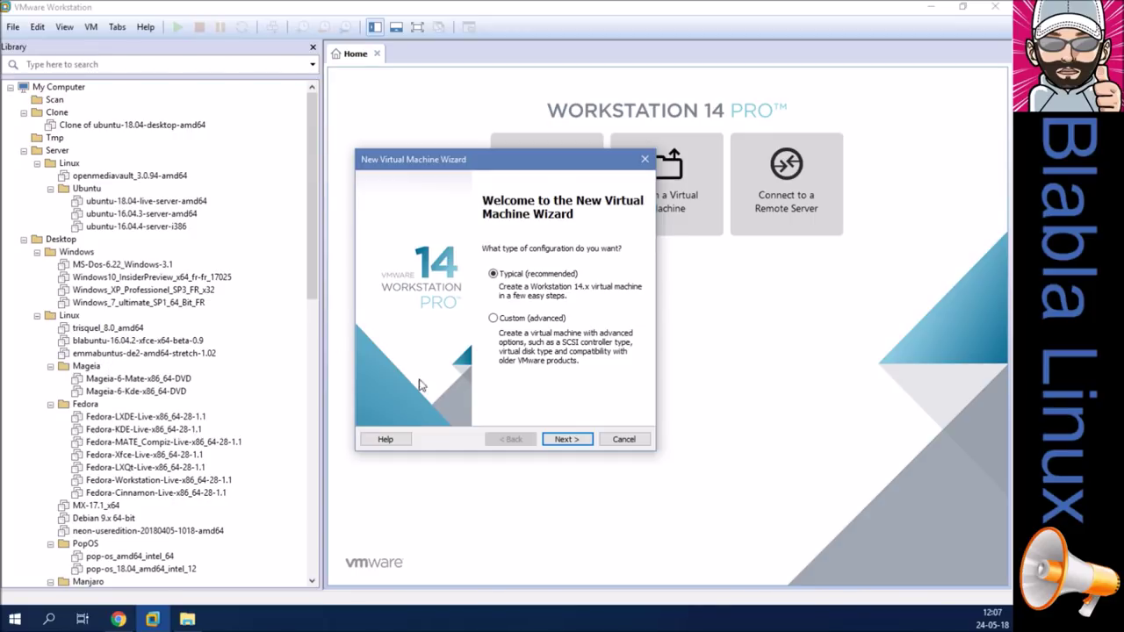
pyautogui.click(559, 442)
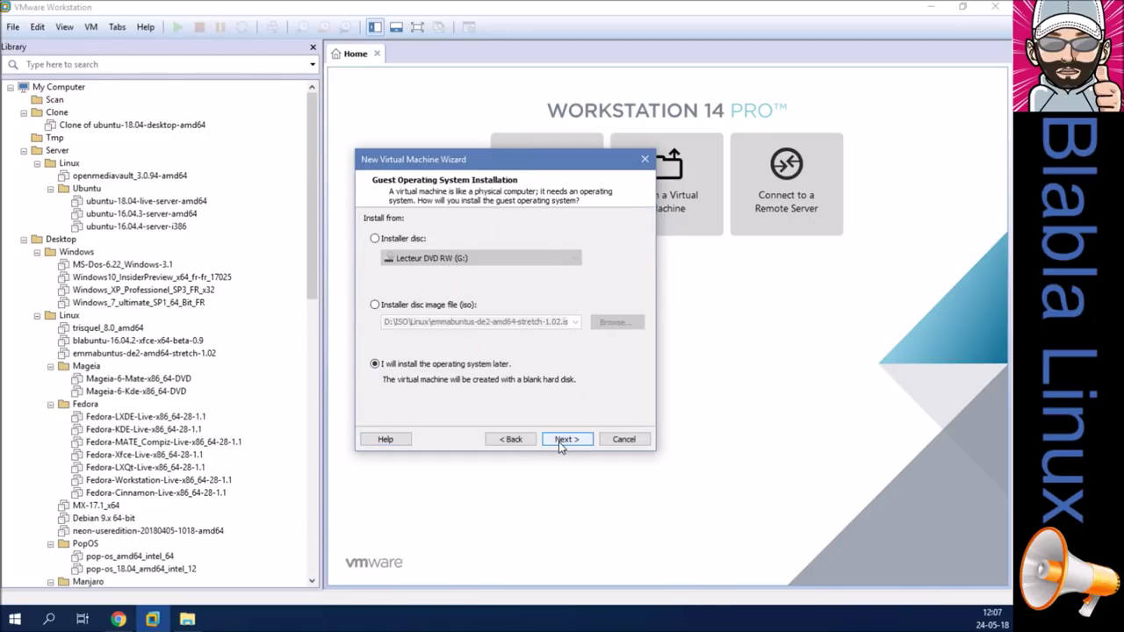
pyautogui.click(558, 442)
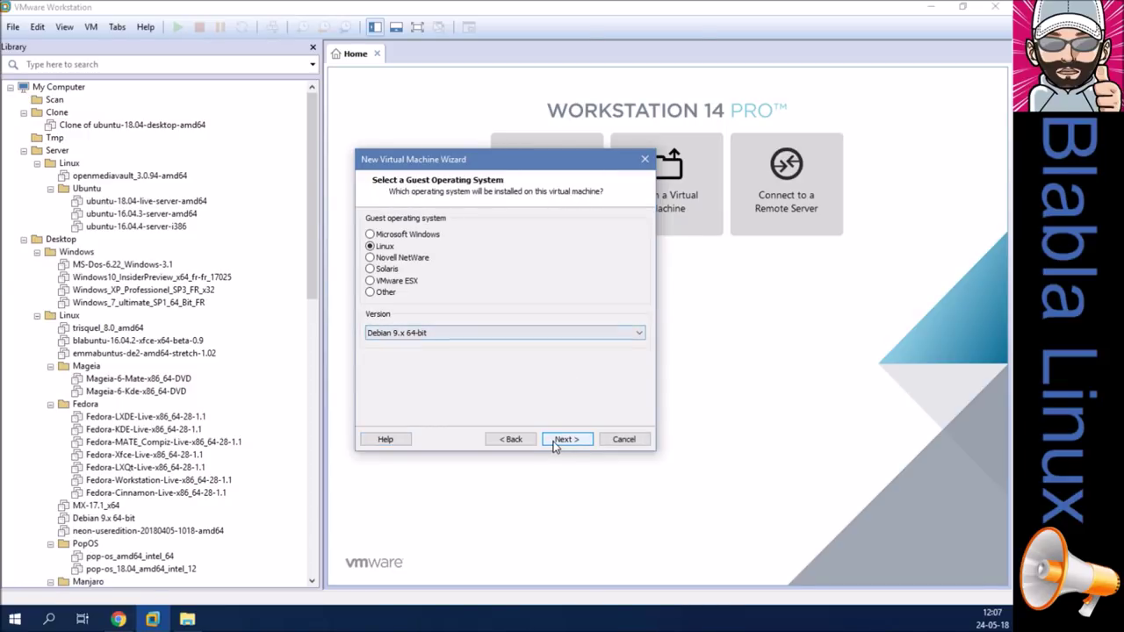
pyautogui.click(555, 443)
pyautogui.write('emmabuntus-de2-amd64-stretch-1.02.iso')
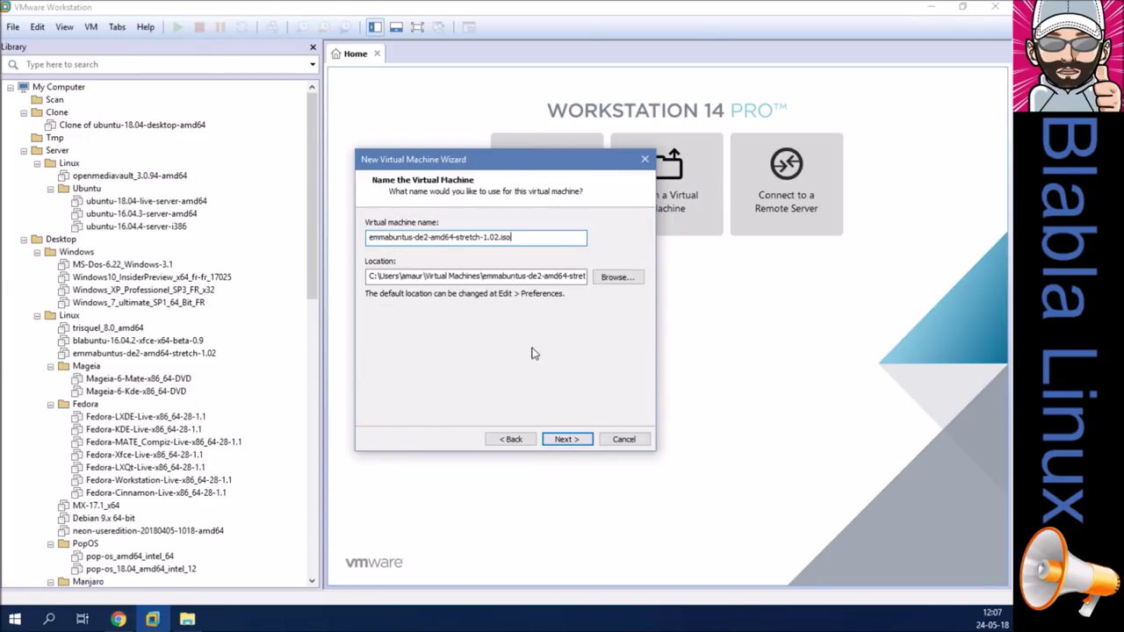
pyautogui.press('BackSpace')
pyautogui.press('BackSpace')
pyautogui.press('BackSpace')
pyautogui.press('BackSpace')
pyautogui.write('-TMP')
# Store the new VM's virtual disk as a single file.
pyautogui.click(577, 440)
pyautogui.click(441, 308)
pyautogui.click(569, 440)
pyautogui.click(430, 359)
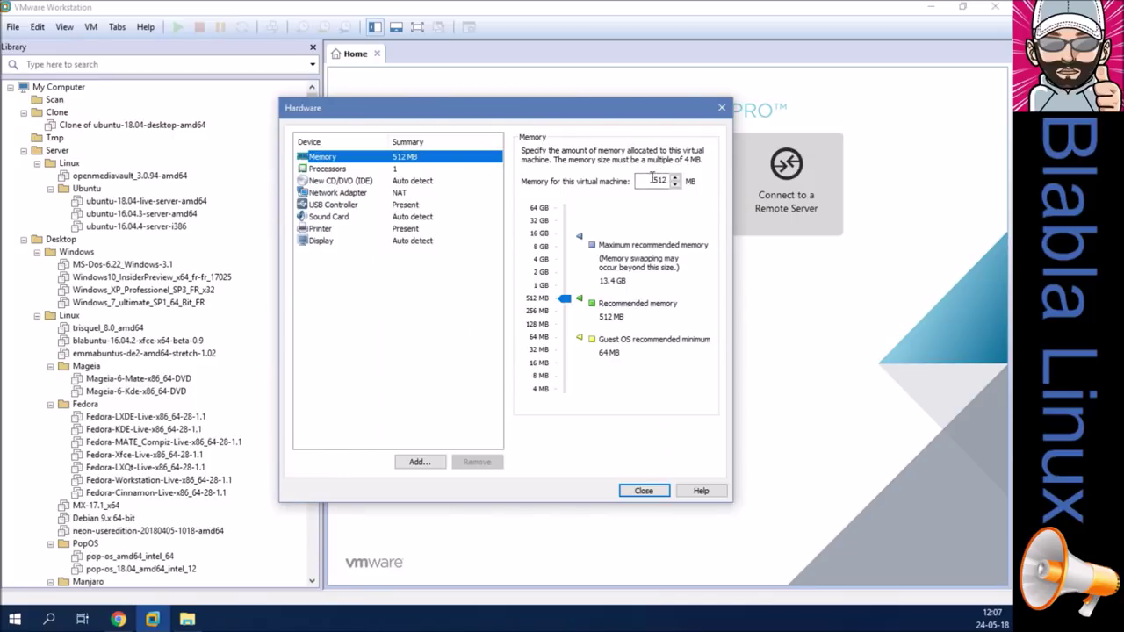
# Give the VM 2048 MB memory and 4 cores with VT-x/EPT and performance counters.
pyautogui.doubleClick(658, 180)
pyautogui.write('2048')
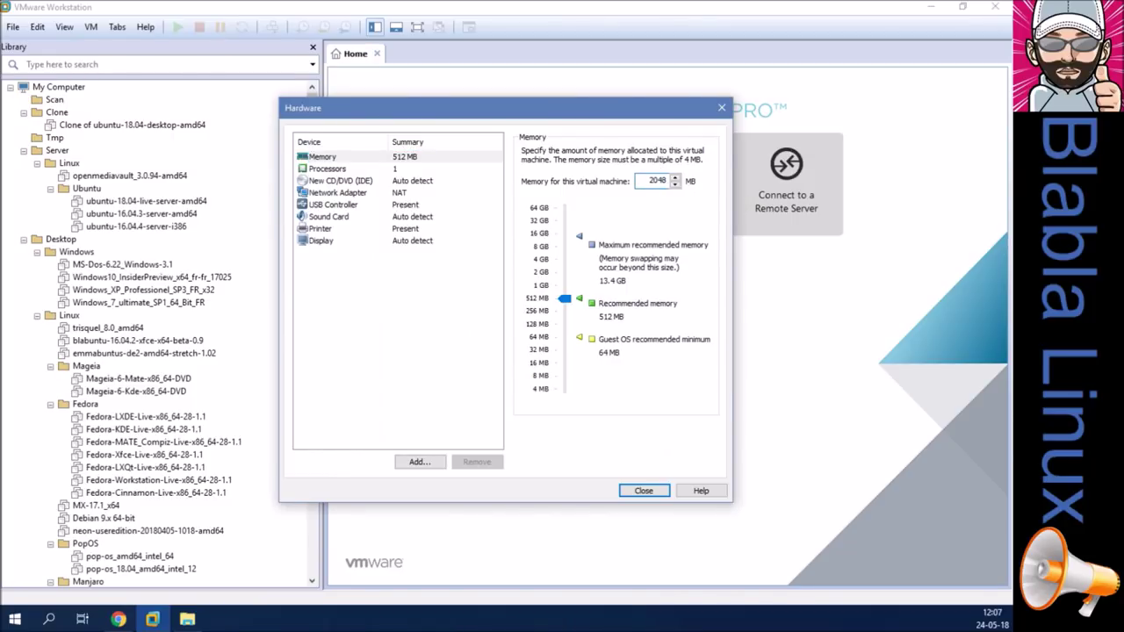
pyautogui.click(420, 169)
pyautogui.click(641, 172)
pyautogui.click(640, 211)
pyautogui.click(638, 222)
pyautogui.click(637, 236)
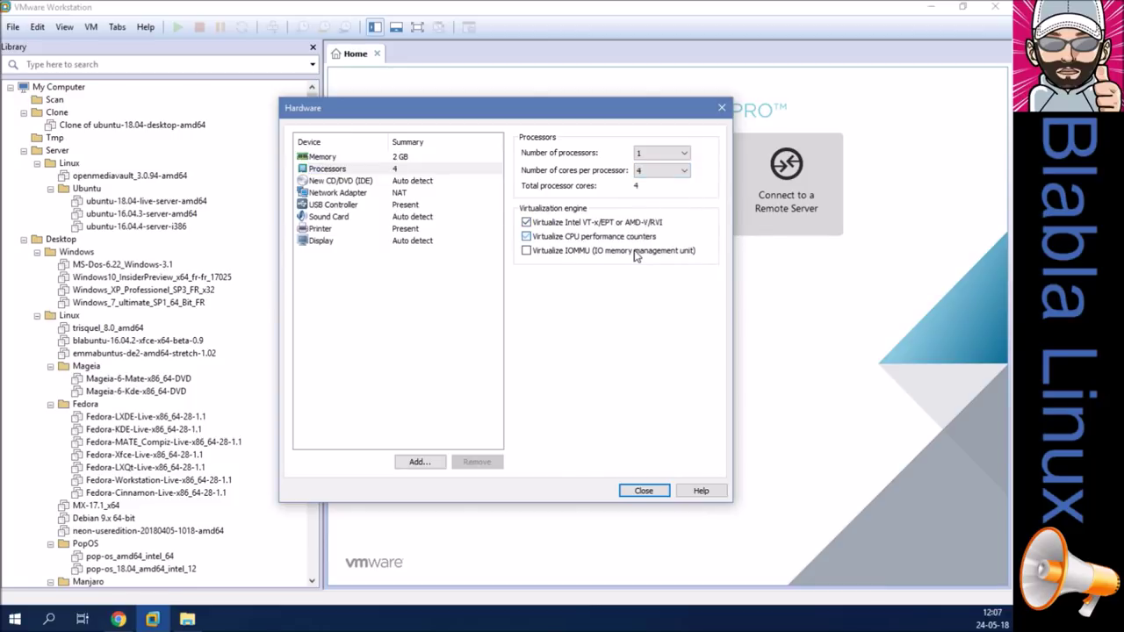
# Attach the emmabuntus ISO image to the virtual CD/DVD drive.
pyautogui.click(405, 183)
pyautogui.click(528, 237)
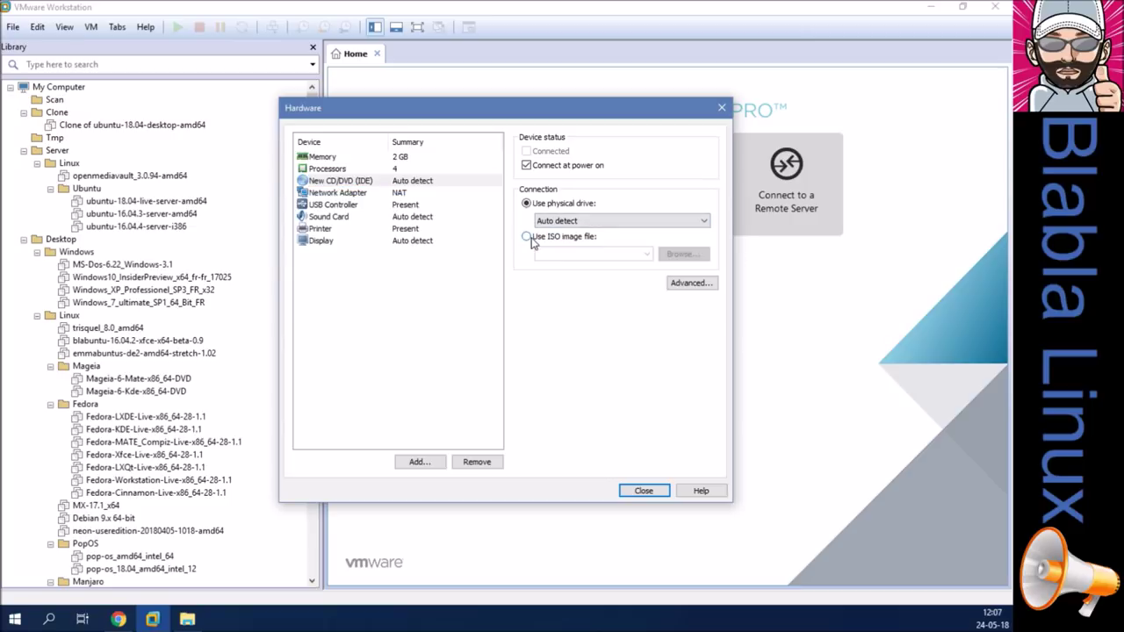
pyautogui.click(679, 255)
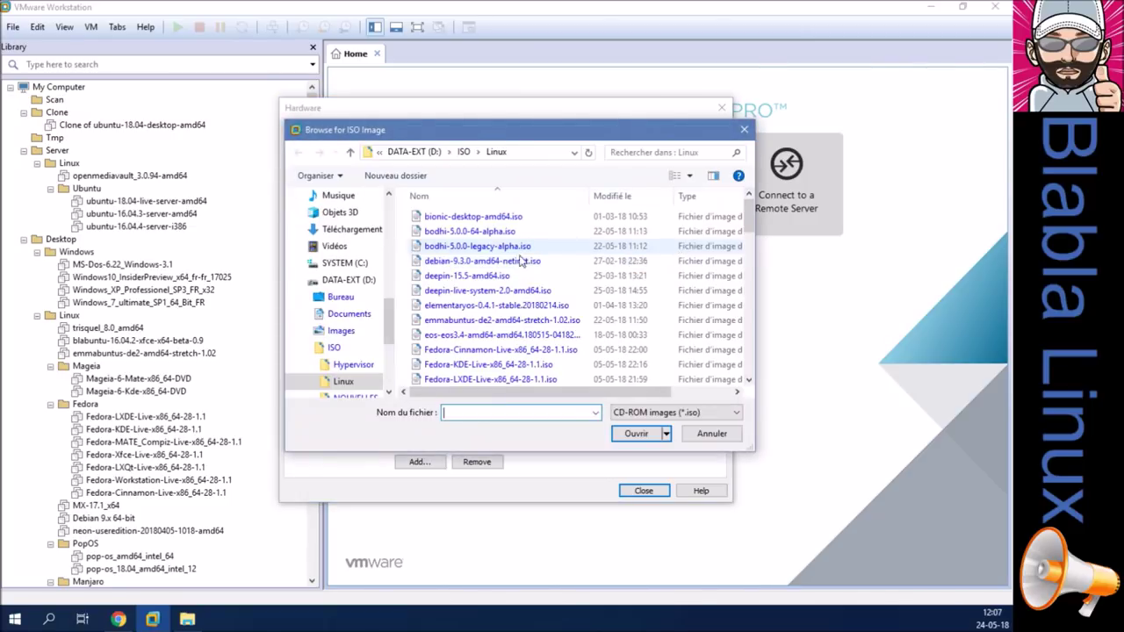
pyautogui.doubleClick(504, 321)
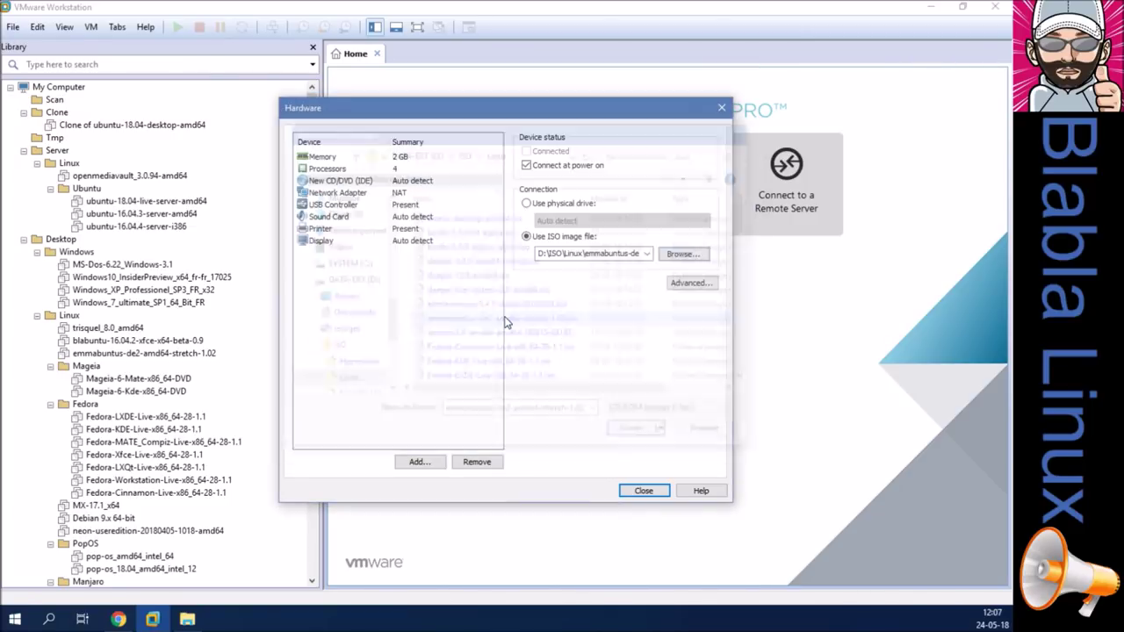
# Remove the printer, enable 3D graphics acceleration, and finish creating the VM.
pyautogui.click(326, 194)
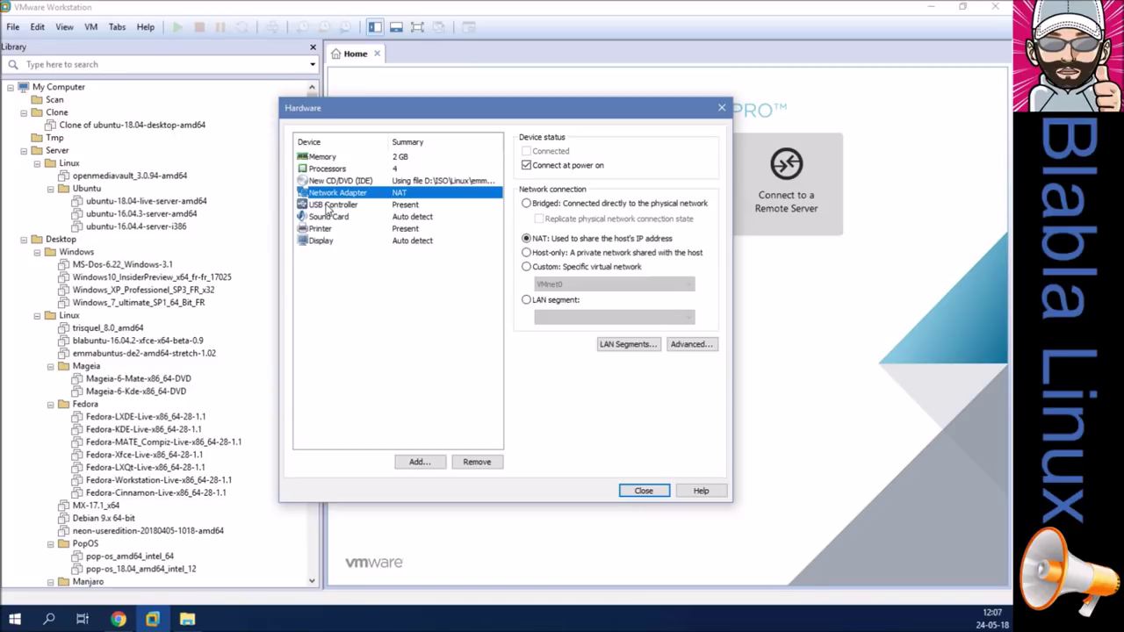
pyautogui.click(328, 205)
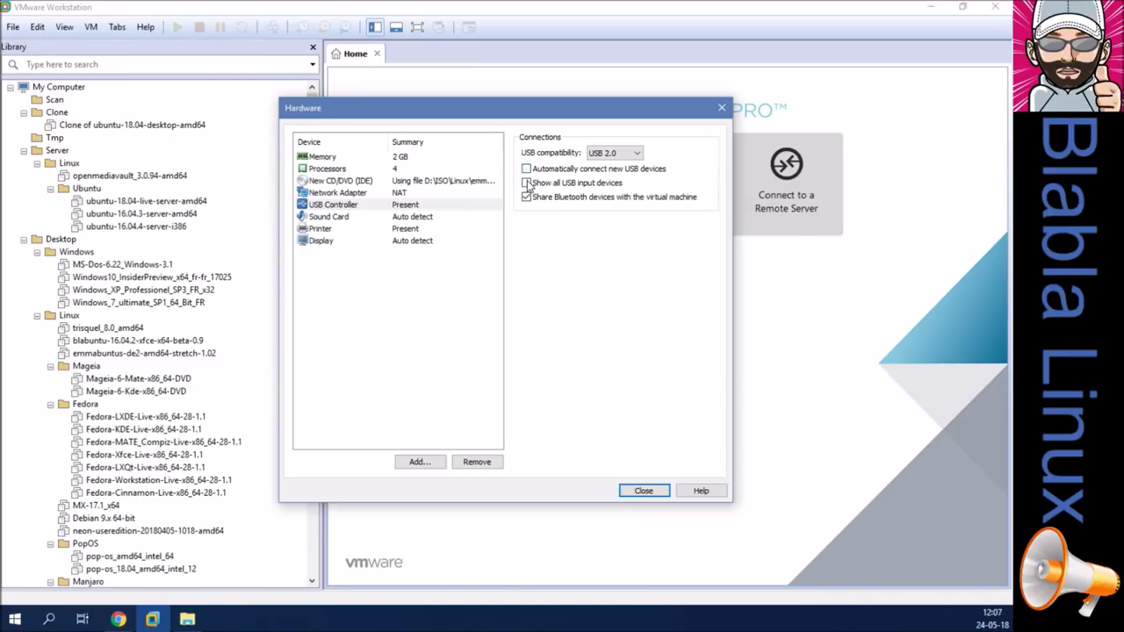
pyautogui.click(378, 219)
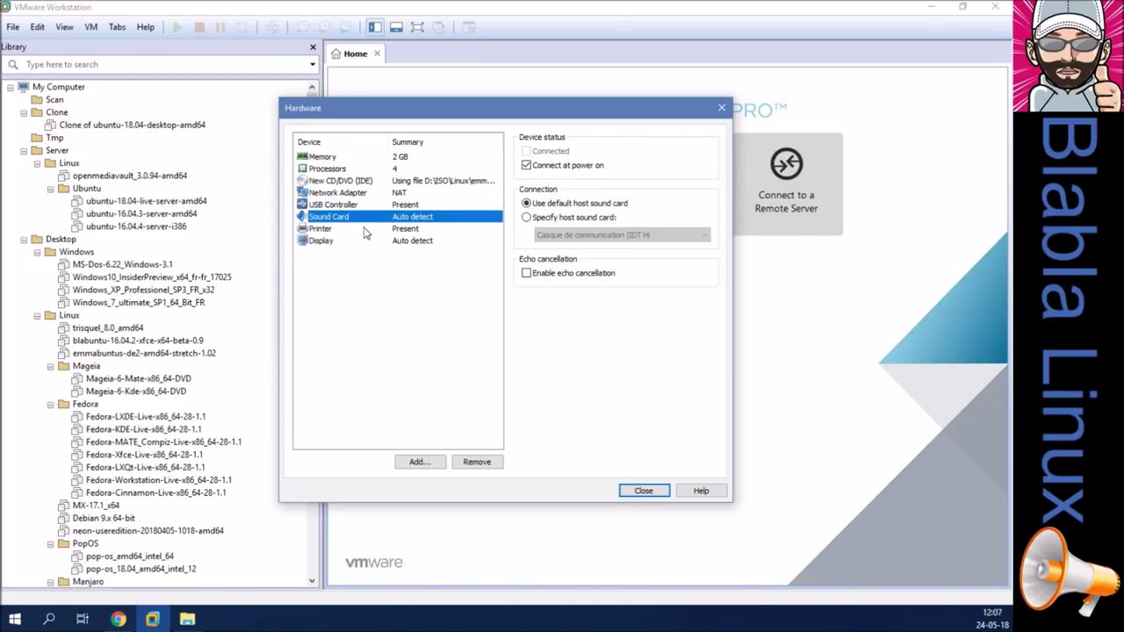
pyautogui.click(364, 229)
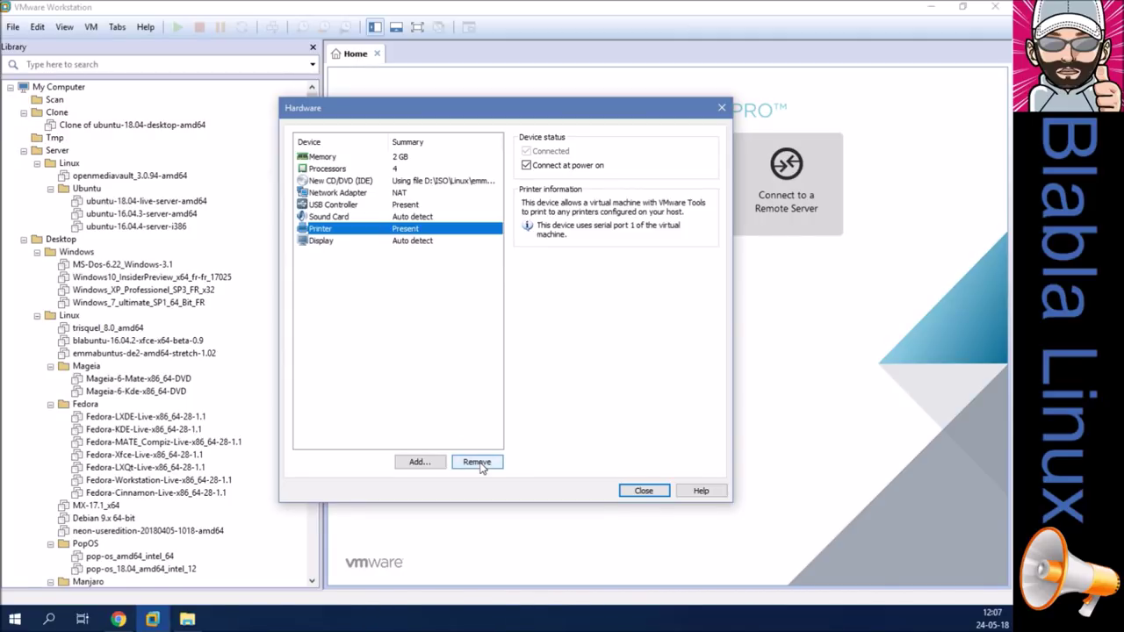
pyautogui.click(477, 462)
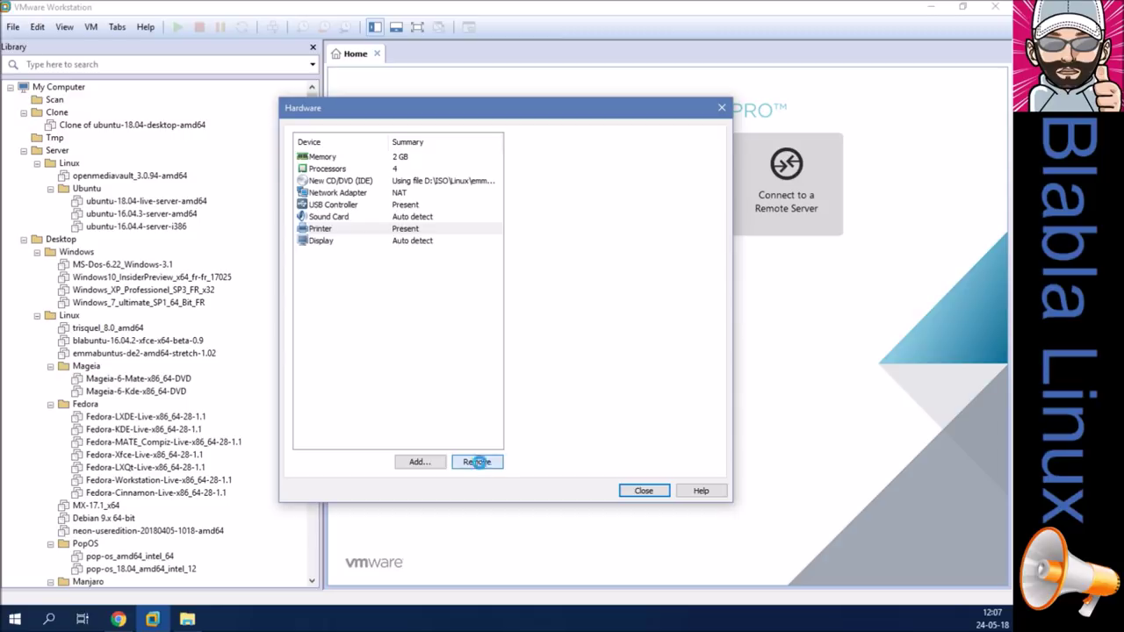
pyautogui.click(526, 151)
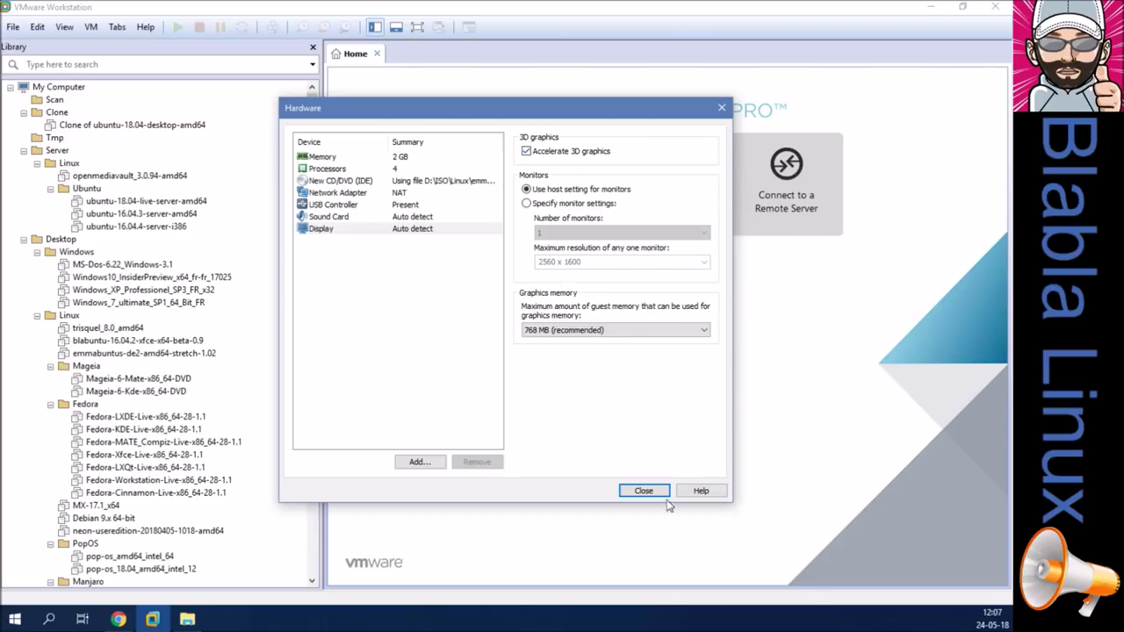
pyautogui.click(644, 492)
pyautogui.click(566, 434)
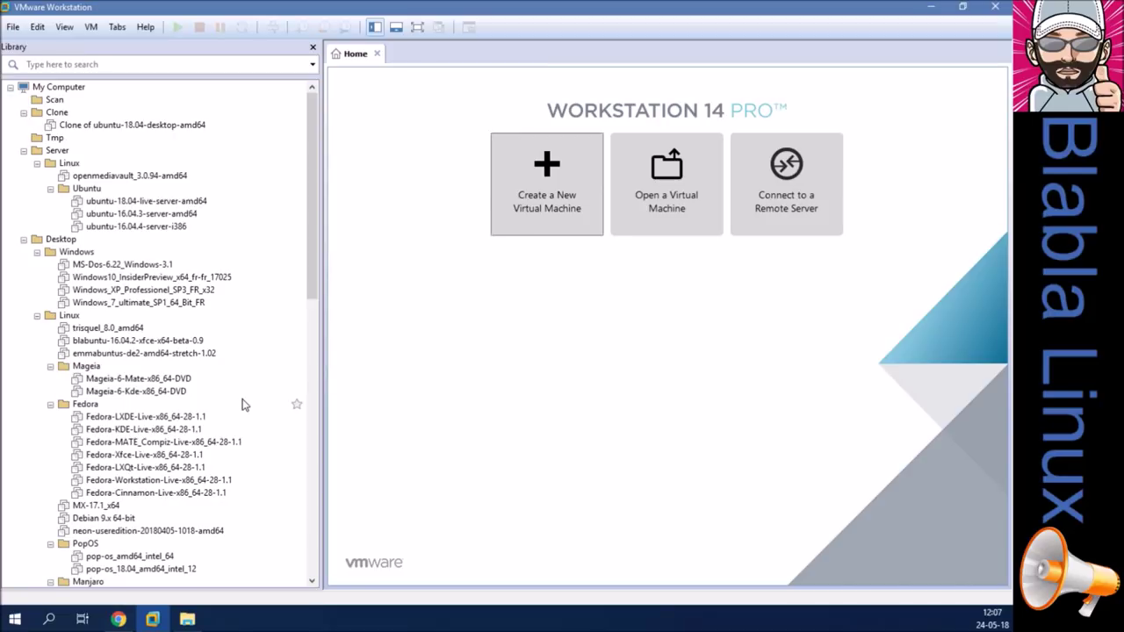
# Rearrange the library, moving the emmabuntus VMs into the Ubuntu 18.04 and Tmp folders.
pyautogui.scroll(-20, 244, 404)
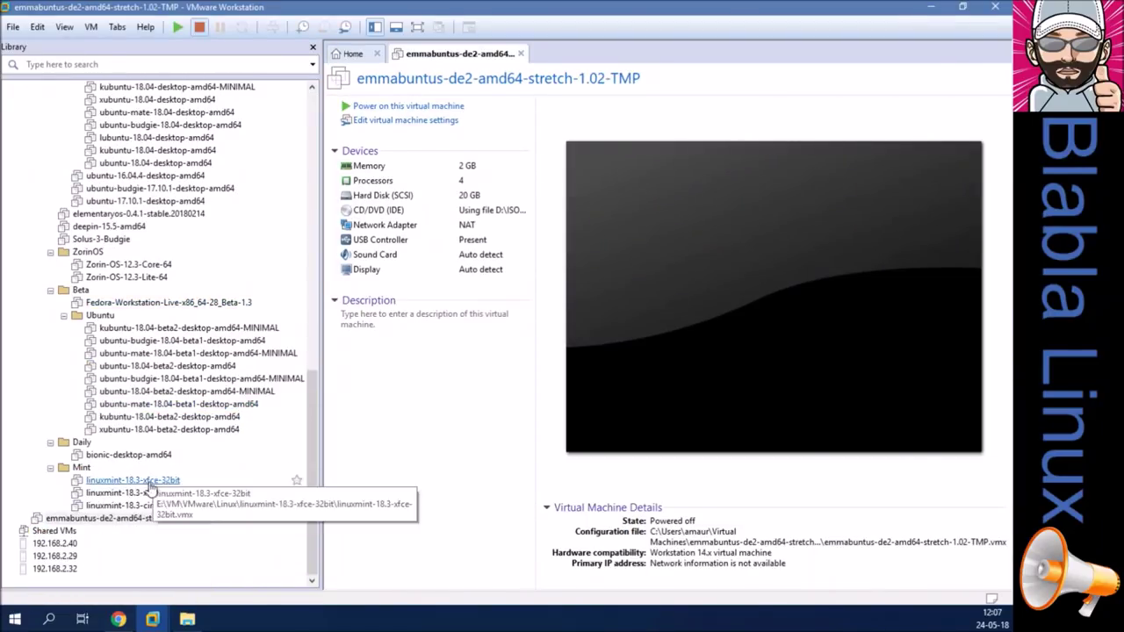
pyautogui.click(142, 518)
pyautogui.moveTo(244, 153); pyautogui.dragTo(244, 121)
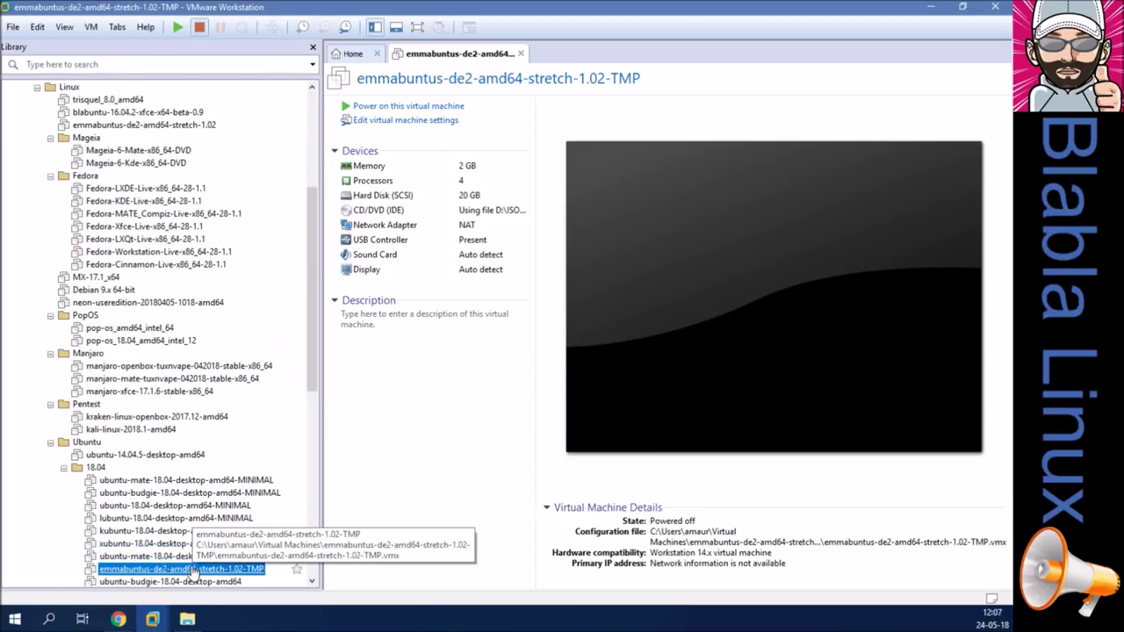
pyautogui.moveTo(191, 573); pyautogui.dragTo(176, 113)
pyautogui.moveTo(134, 342); pyautogui.dragTo(54, 142)
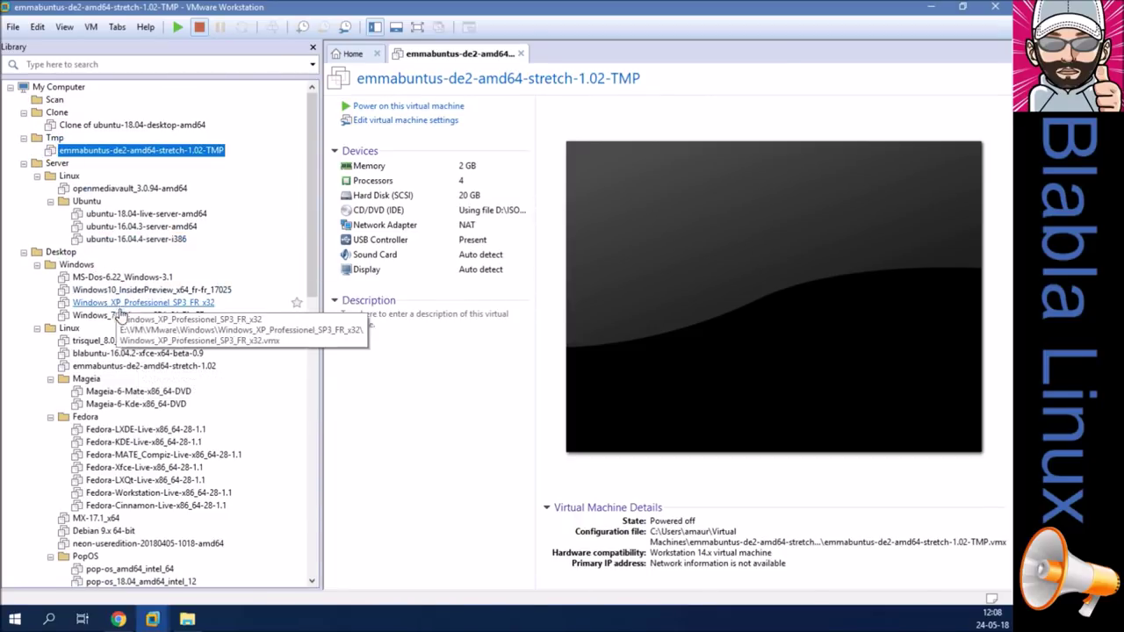
# Copy the original VM's two-line description and paste it into the TMP VM's description.
pyautogui.click(125, 366)
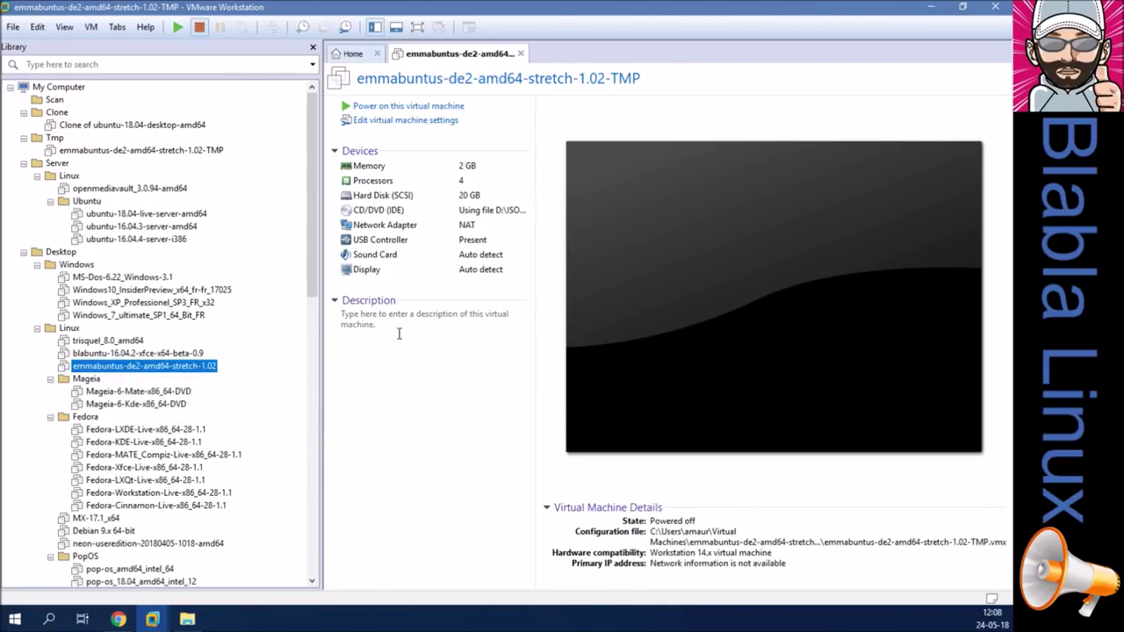
pyautogui.moveTo(404, 326); pyautogui.dragTo(345, 313)
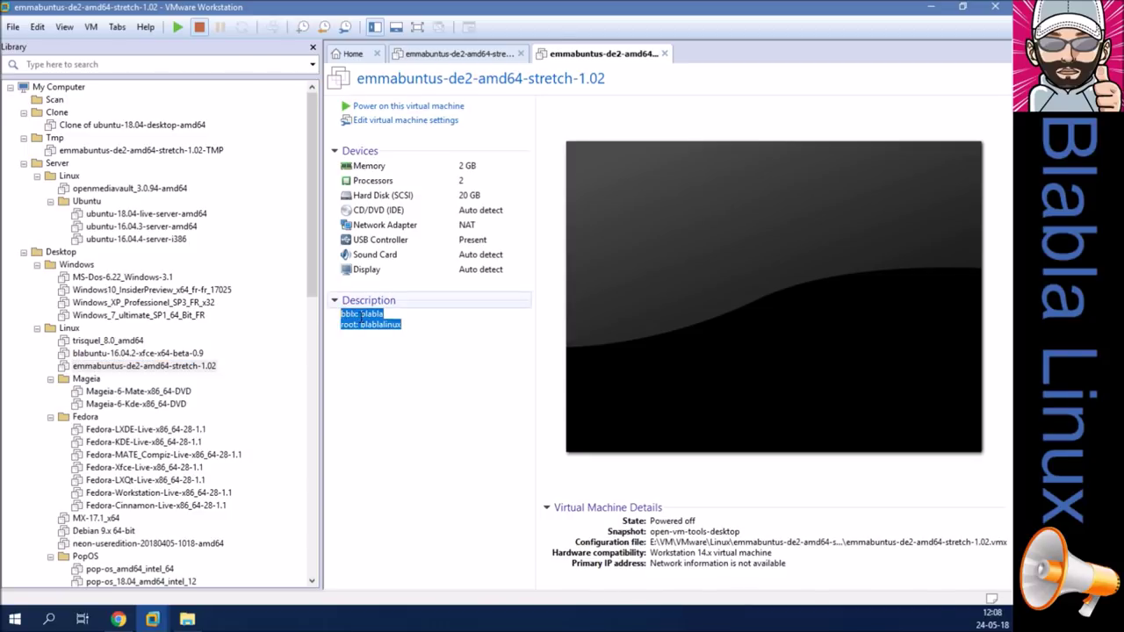
pyautogui.rightClick(361, 316)
pyautogui.click(330, 357)
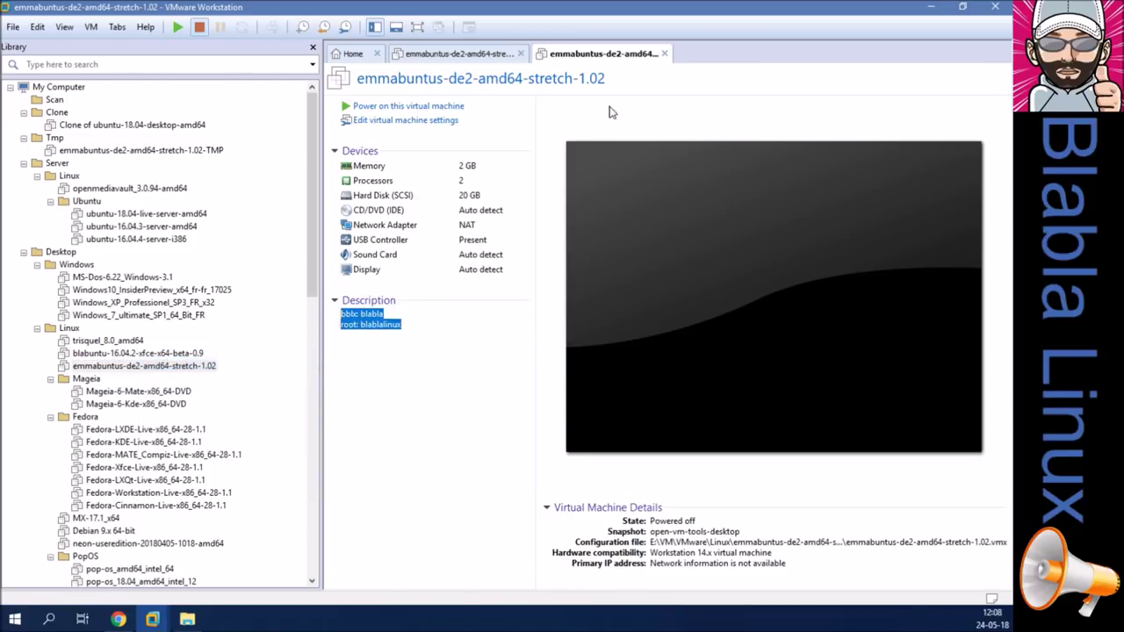
pyautogui.click(669, 55)
pyautogui.click(424, 316)
pyautogui.rightClick(424, 316)
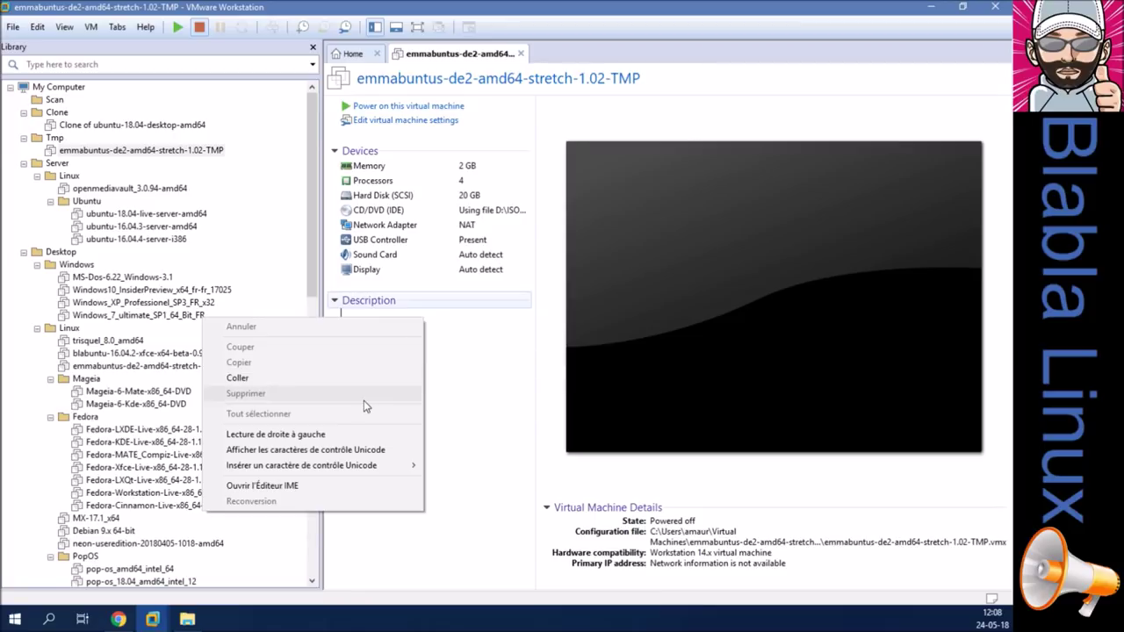
pyautogui.click(361, 378)
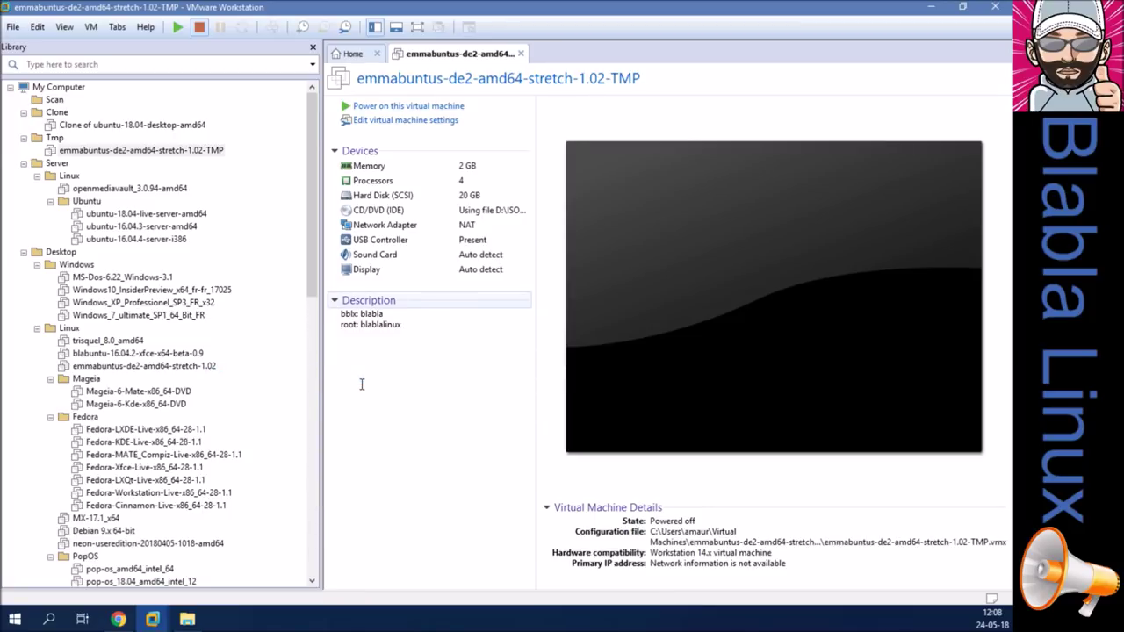
# Use the enhanced keyboard if available and synchronize guest time with the host.
pyautogui.click(398, 123)
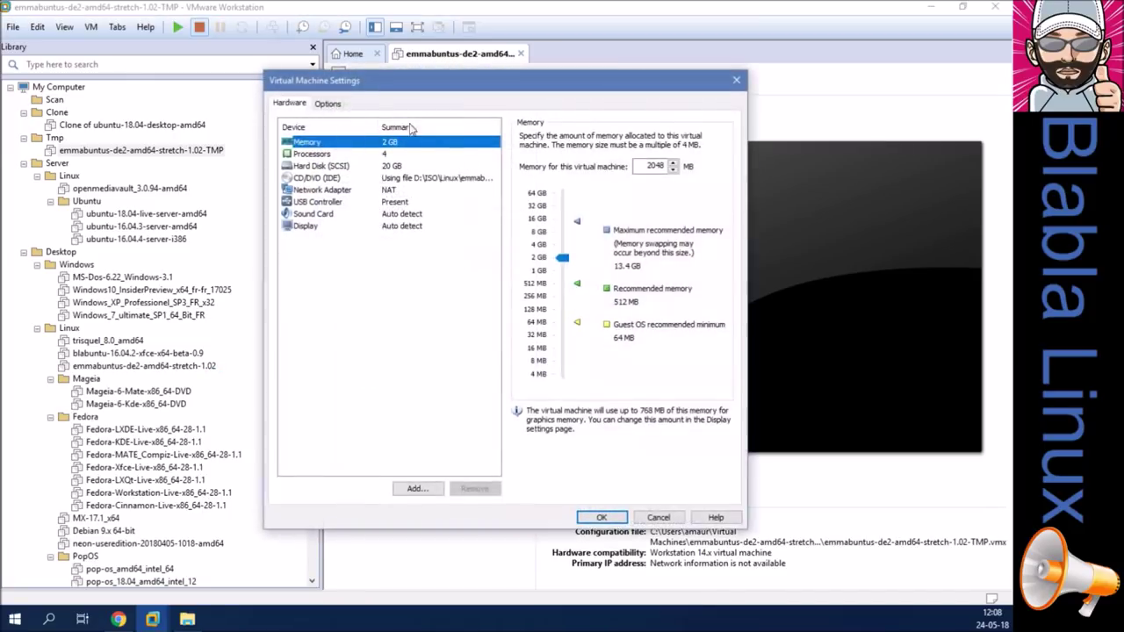
pyautogui.click(332, 104)
pyautogui.click(562, 379)
pyautogui.click(539, 407)
pyautogui.click(335, 156)
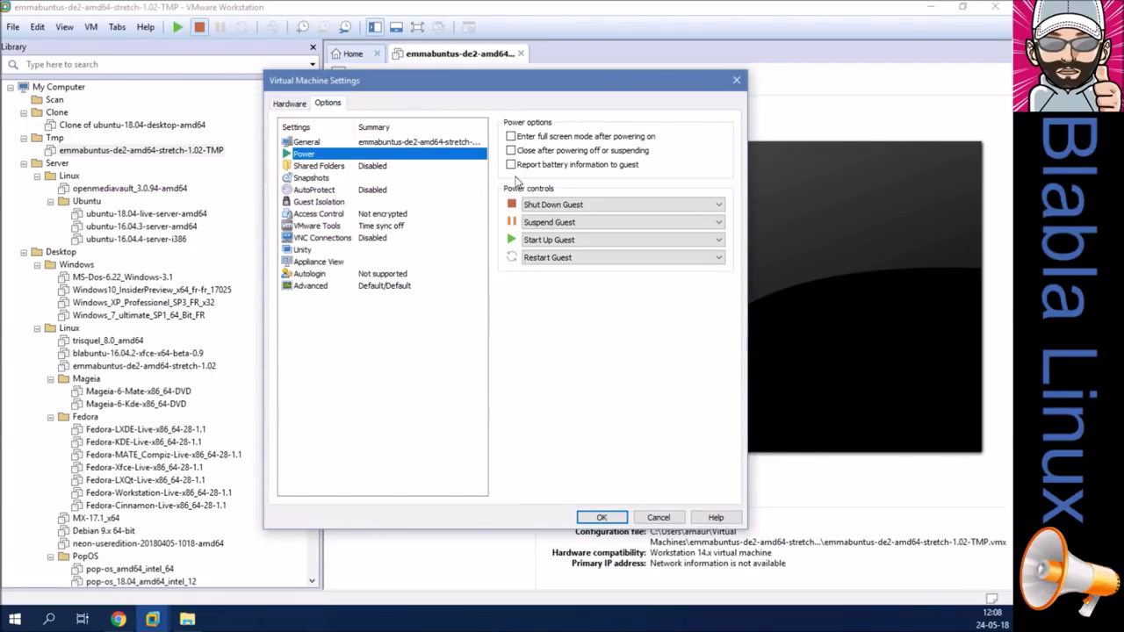
pyautogui.click(328, 225)
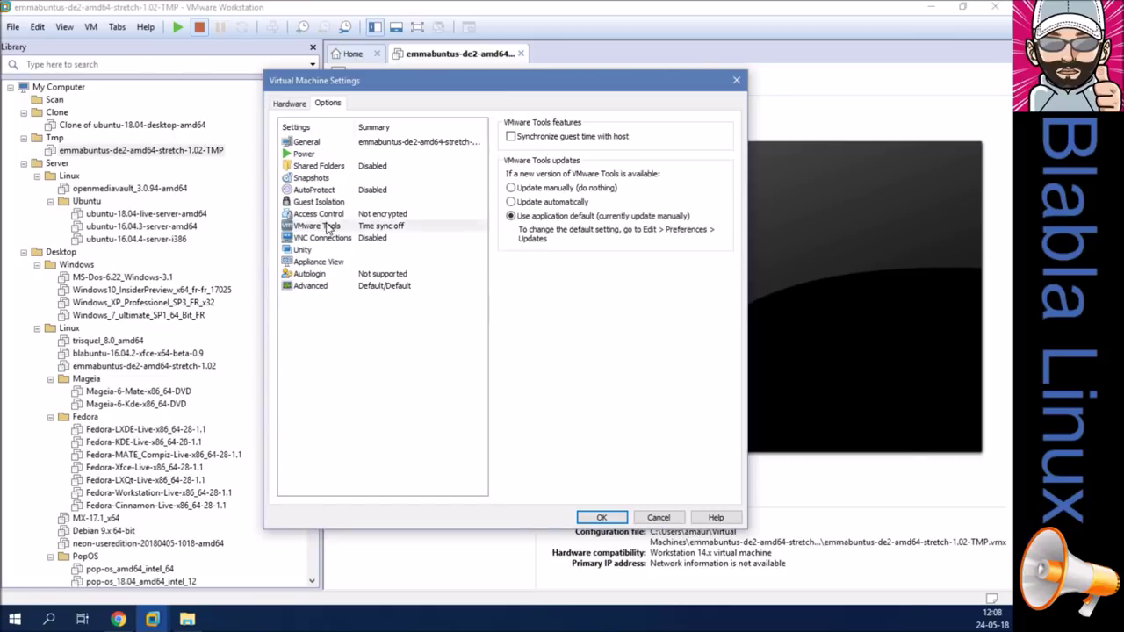
pyautogui.click(556, 136)
pyautogui.click(602, 516)
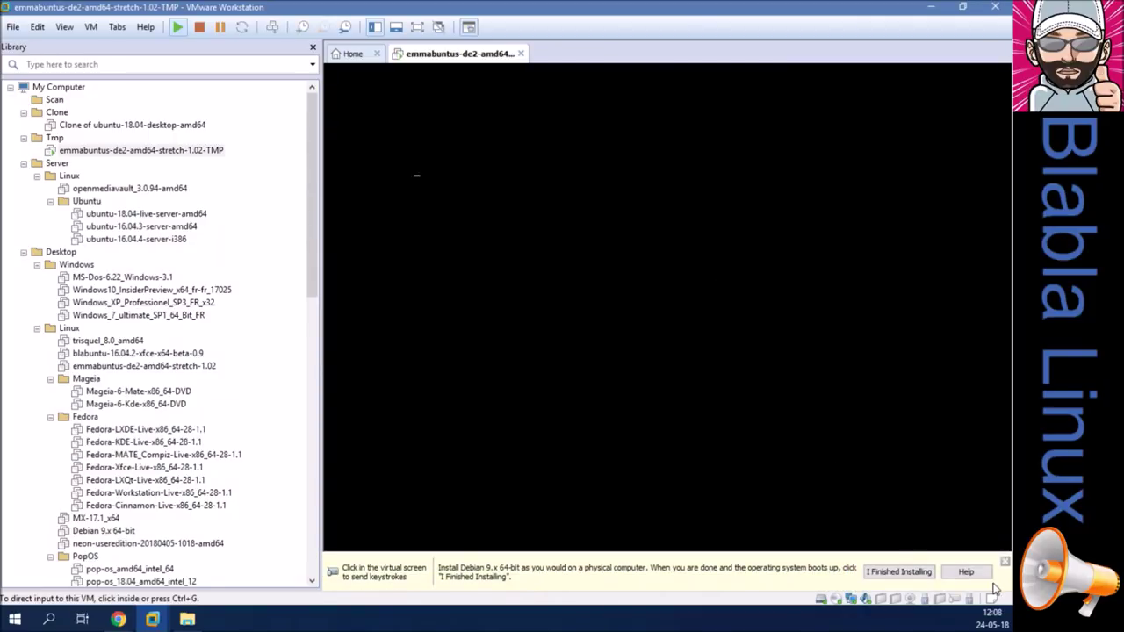
# Dismiss the installation hint and hide the library so the console fills the window.
pyautogui.click(1004, 562)
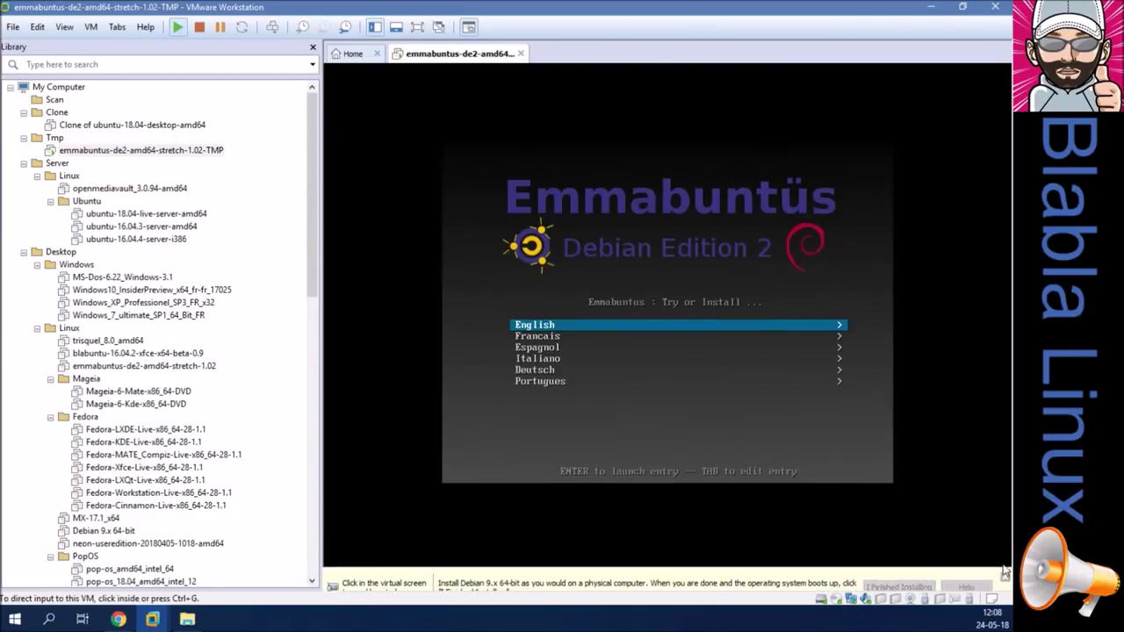
pyautogui.click(631, 139)
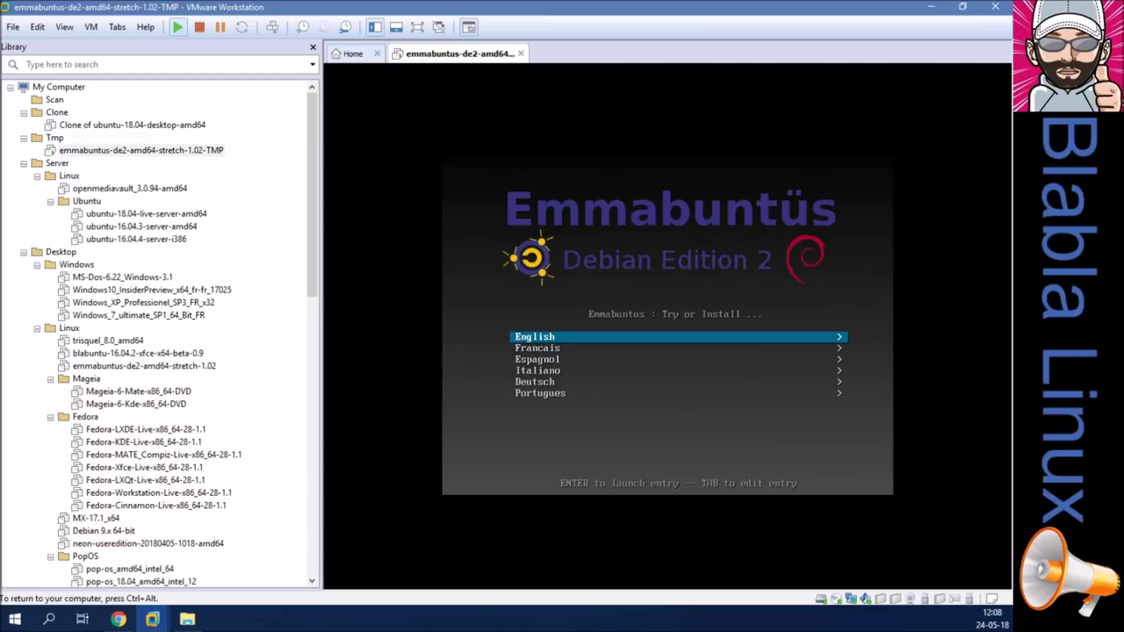
pyautogui.hotkey('ctrl', 'alt')
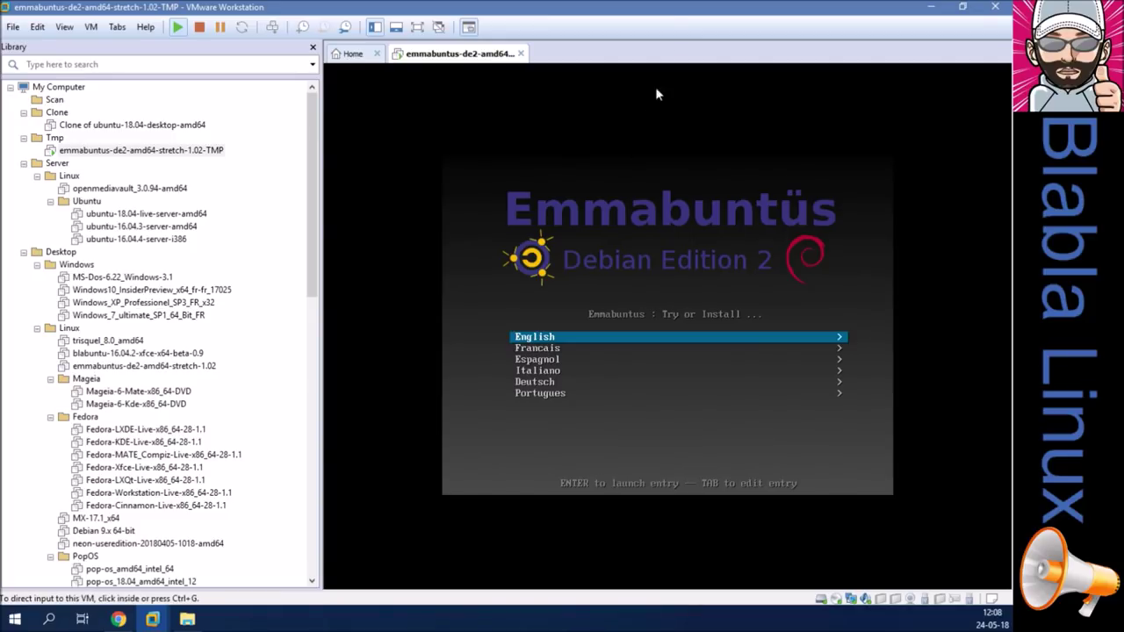
pyautogui.press('F9')
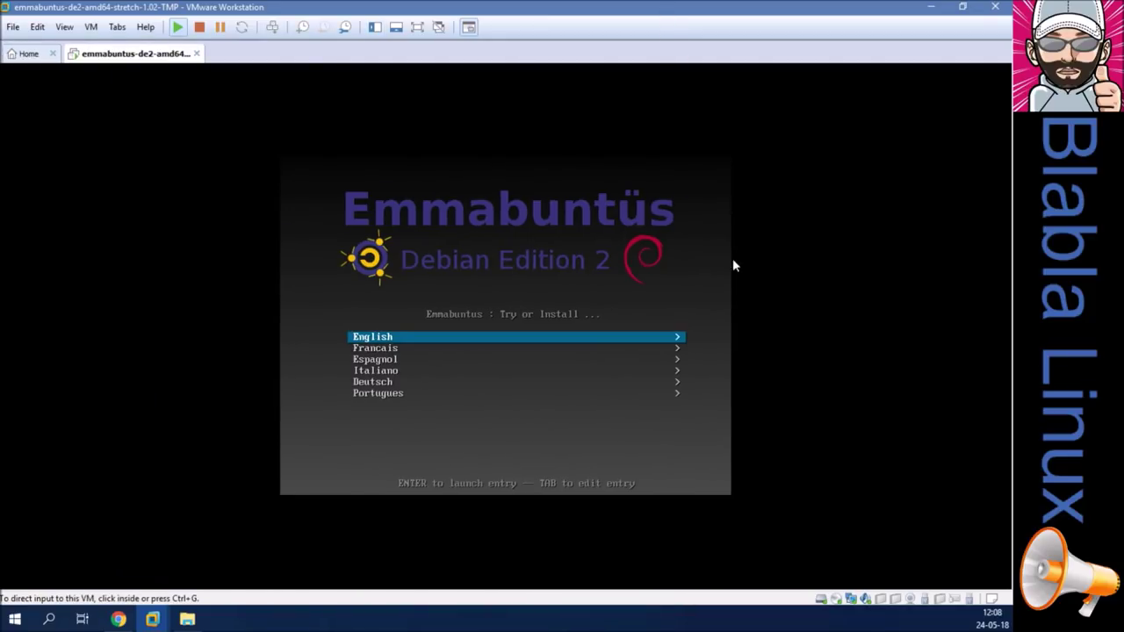
# From the Francais boot options, launch Installer Emmabuntus en mode texte (Classique).
pyautogui.click(512, 409)
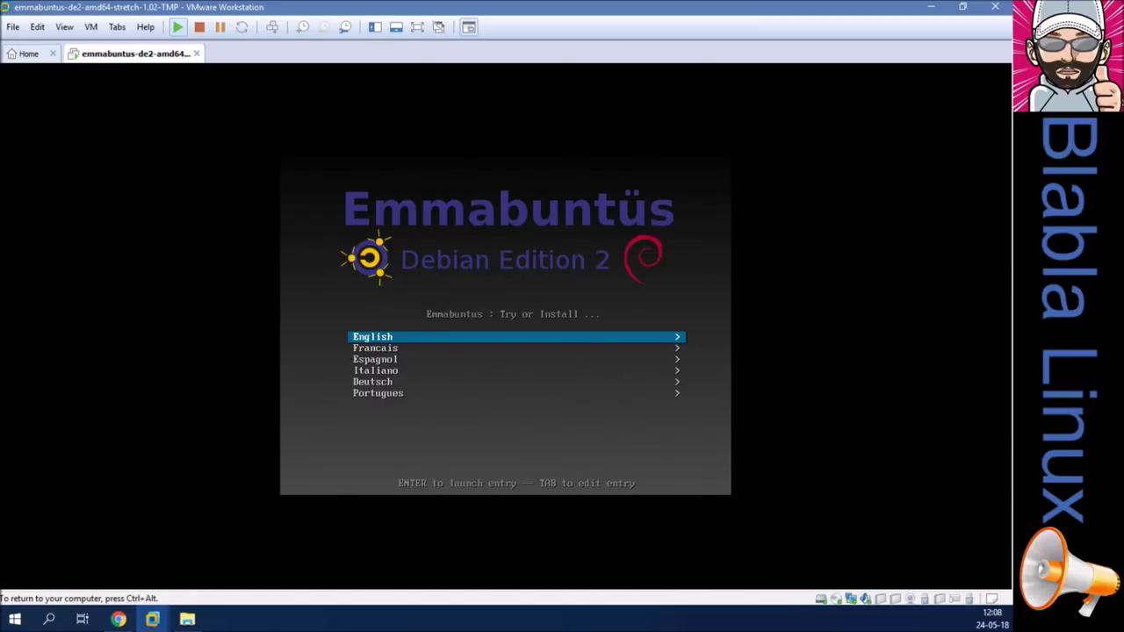
pyautogui.press('Return')
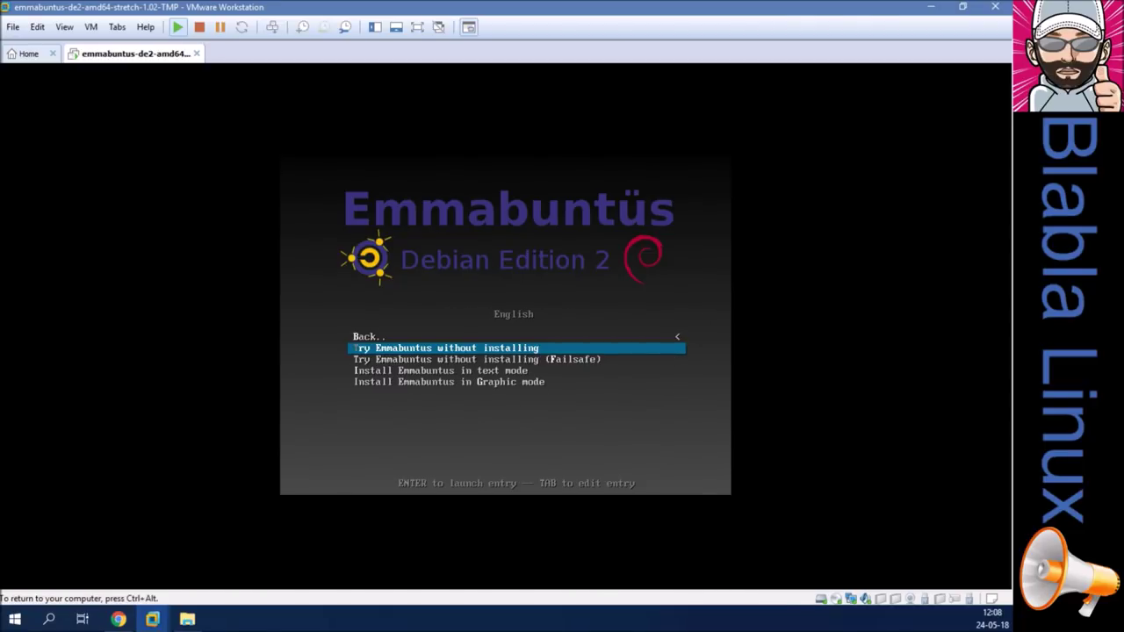
pyautogui.press('Up')
pyautogui.press('Return')
pyautogui.press('Down')
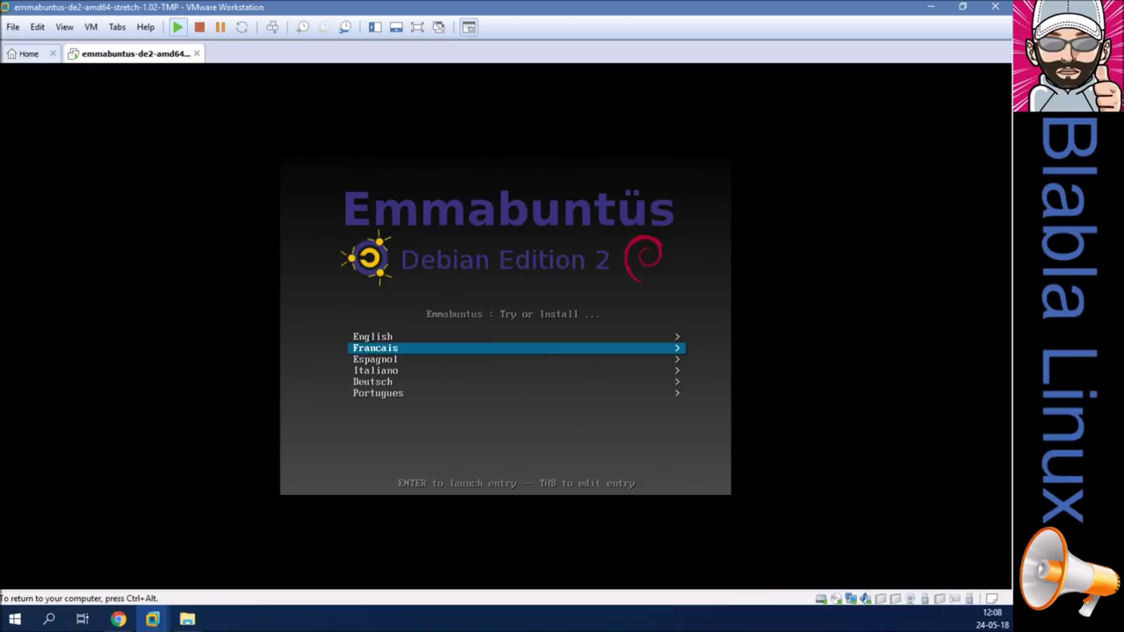
pyautogui.press('Return')
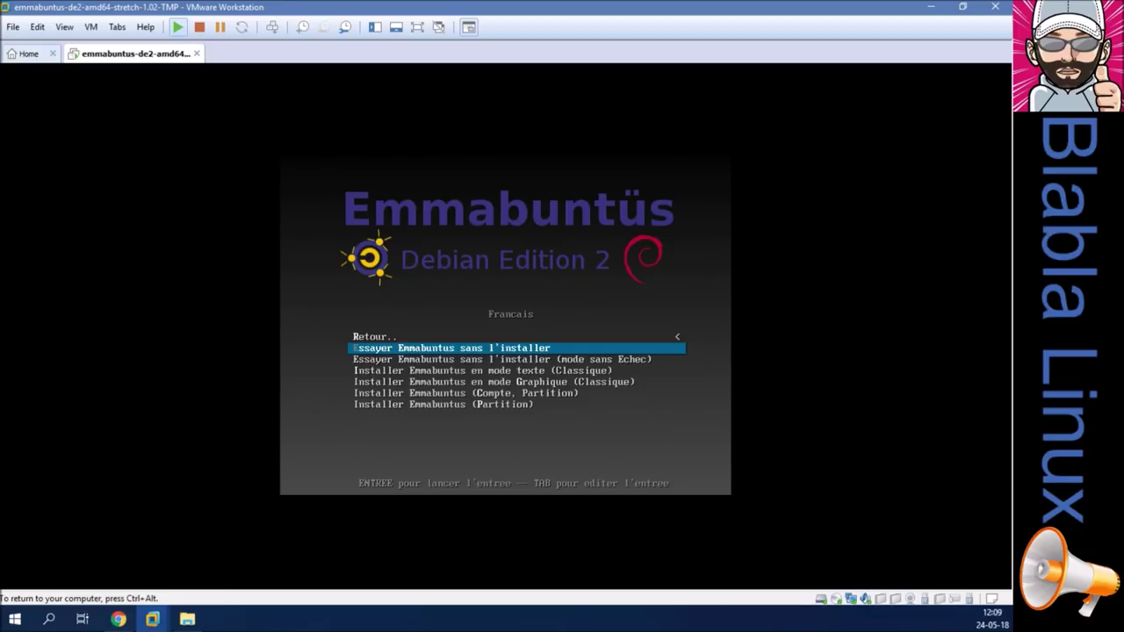
pyautogui.press('Down')
pyautogui.press('Down')
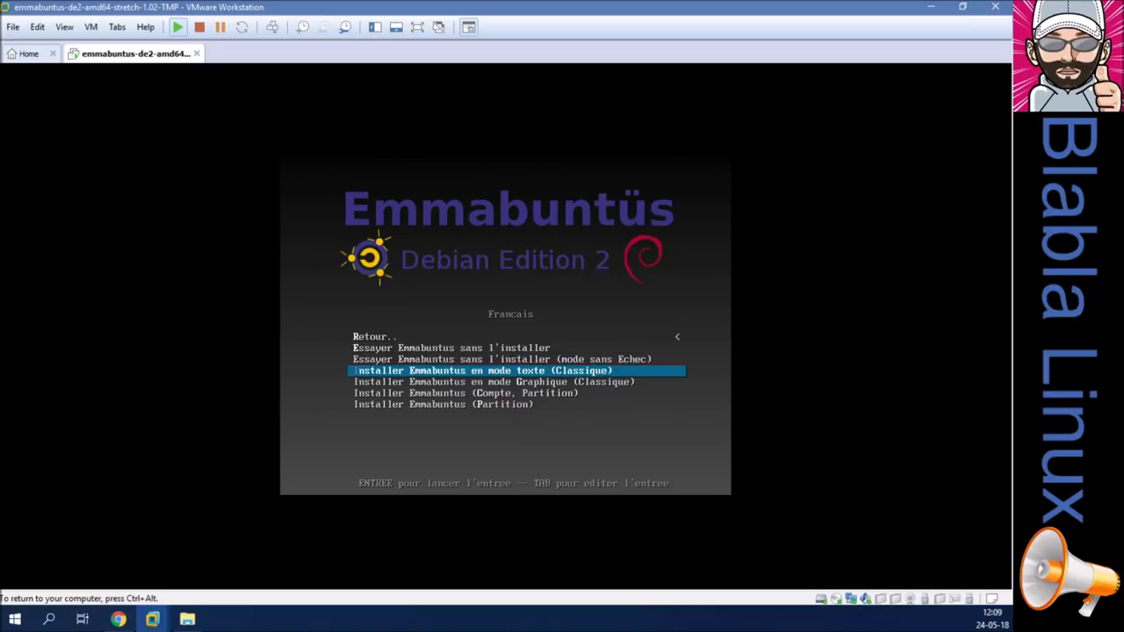
pyautogui.press('Return')
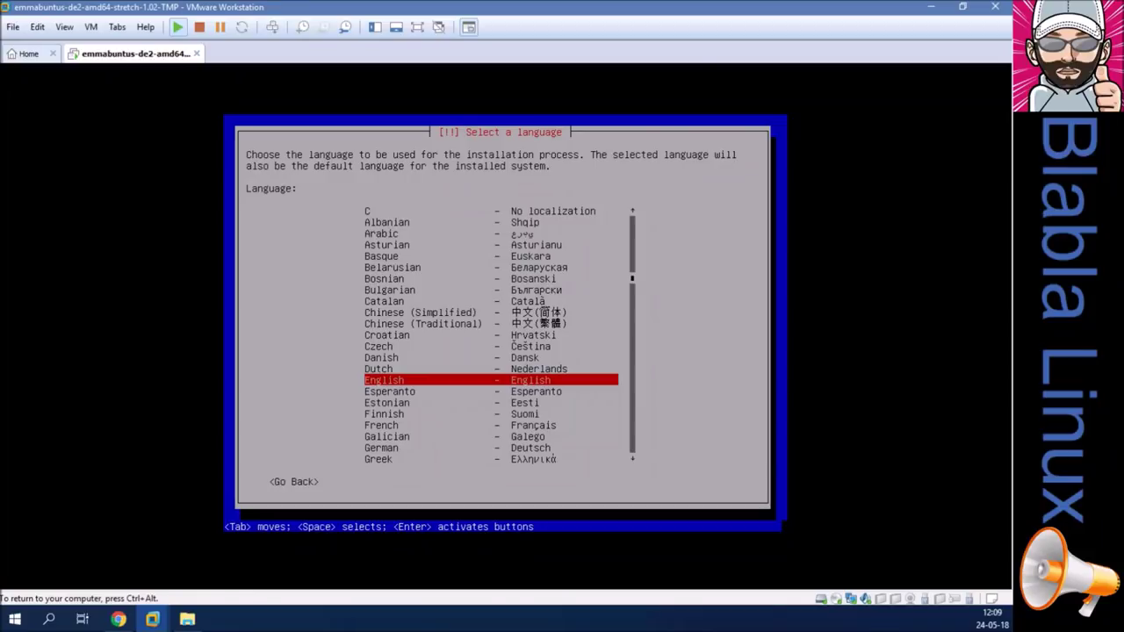
# Choose French as language, Belgique as country, and the Belge keyboard layout.
pyautogui.press('Up')
pyautogui.press('Up')
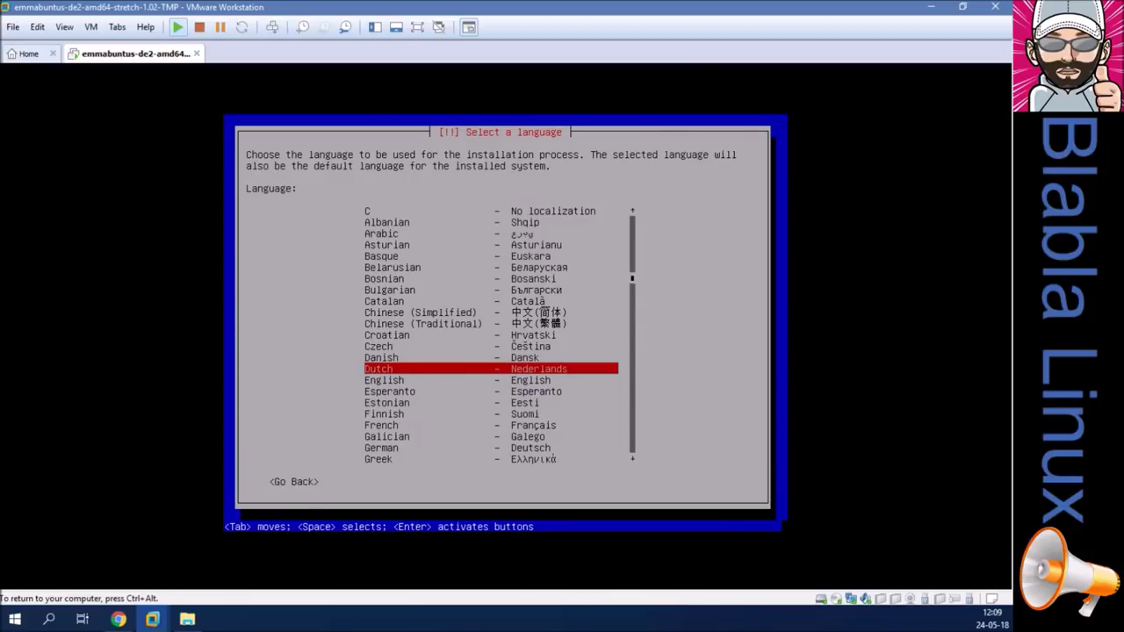
pyautogui.press('Down')
pyautogui.press('Down')
pyautogui.press('Down')
pyautogui.press('Down')
pyautogui.press('Down')
pyautogui.press('Down')
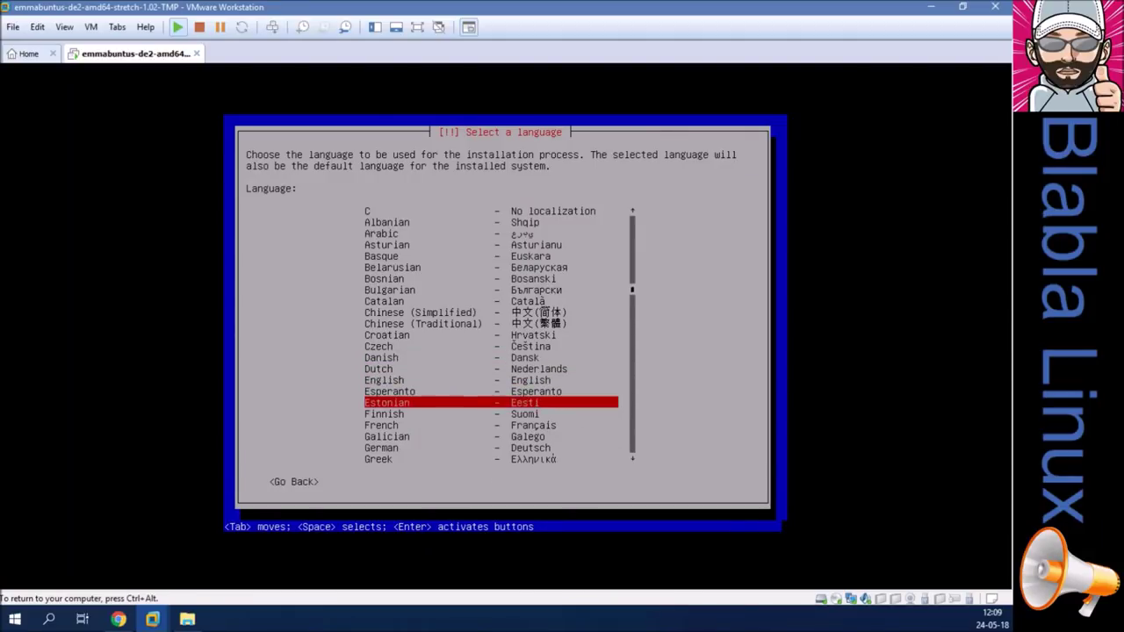
pyautogui.press('Return')
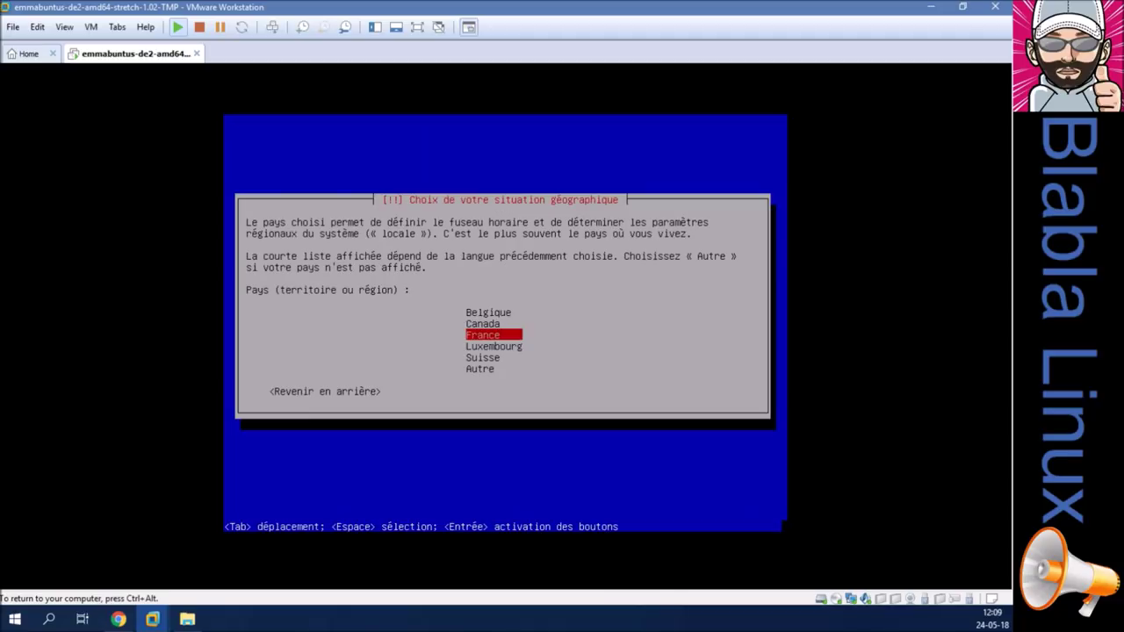
pyautogui.press('Up')
pyautogui.press('Up')
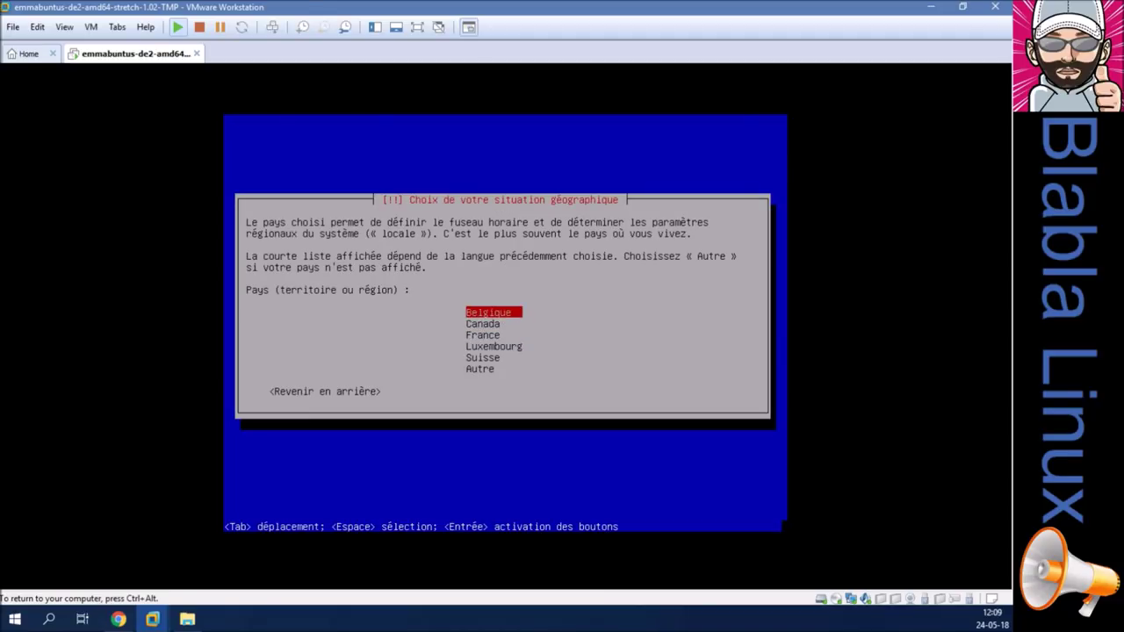
pyautogui.press('Return')
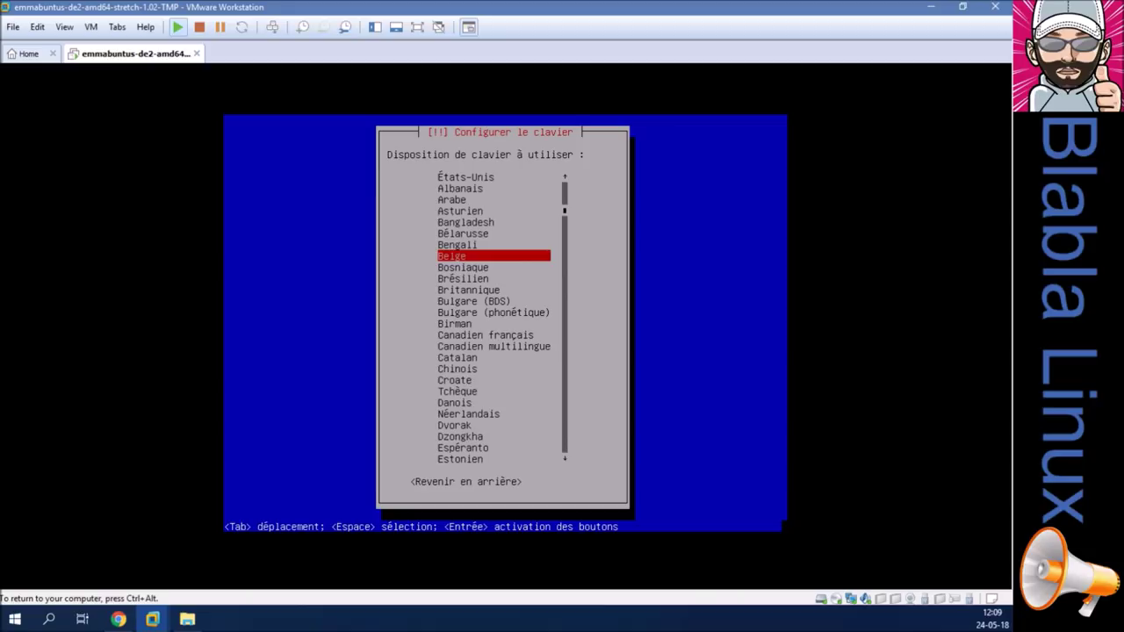
pyautogui.press('Return')
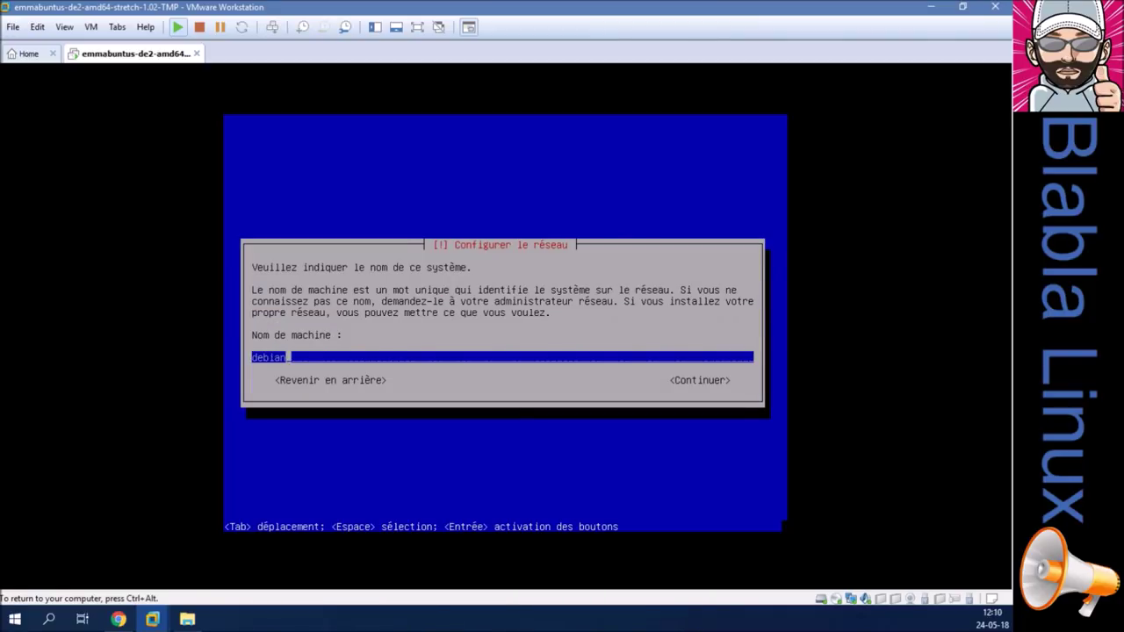
# Set the hostname to bblx-emmabuntus-vm and leave the domain empty.
pyautogui.press('BackSpace')
pyautogui.press('BackSpace')
pyautogui.press('BackSpace')
pyautogui.press('BackSpace')
pyautogui.press('BackSpace')
pyautogui.press('BackSpace')
pyautogui.write('bblx-emmabuntus-vm')
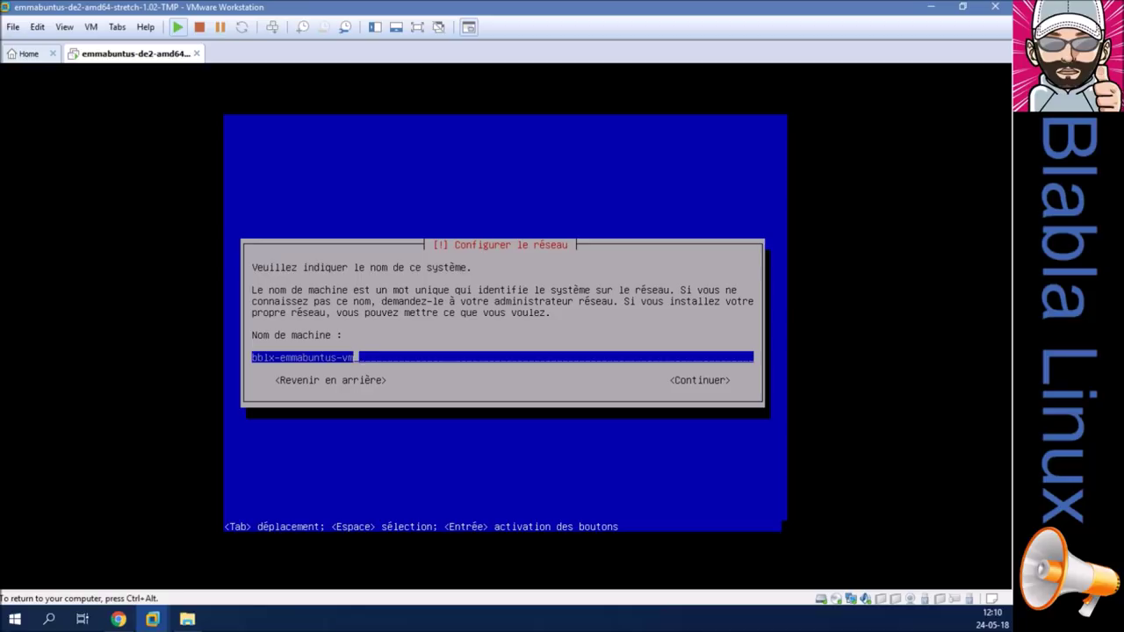
pyautogui.press('Tab')
pyautogui.press('Return')
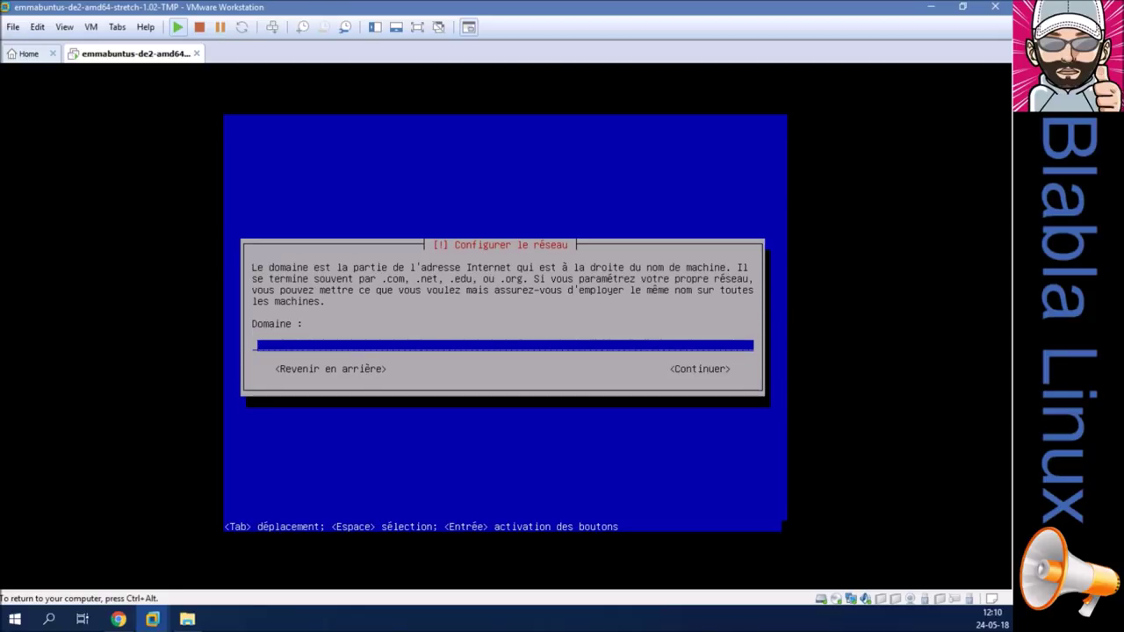
pyautogui.press('Return')
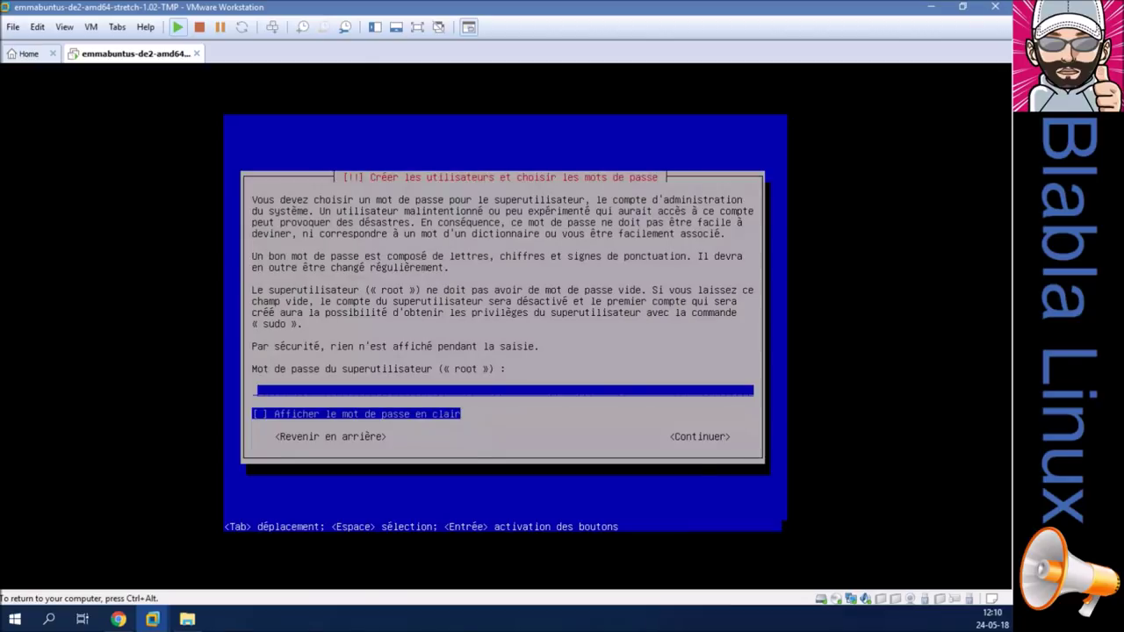
# Enter and confirm the root password, shown in clear.
pyautogui.press('Tab')
pyautogui.press('Tab')
pyautogui.press('Tab')
pyautogui.press('Return')
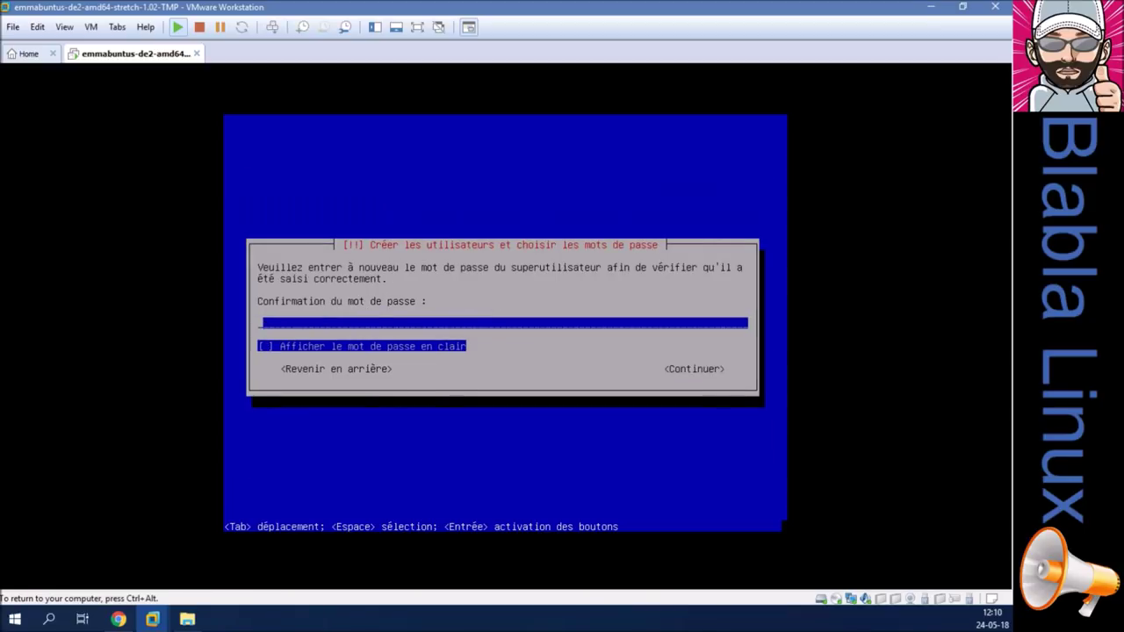
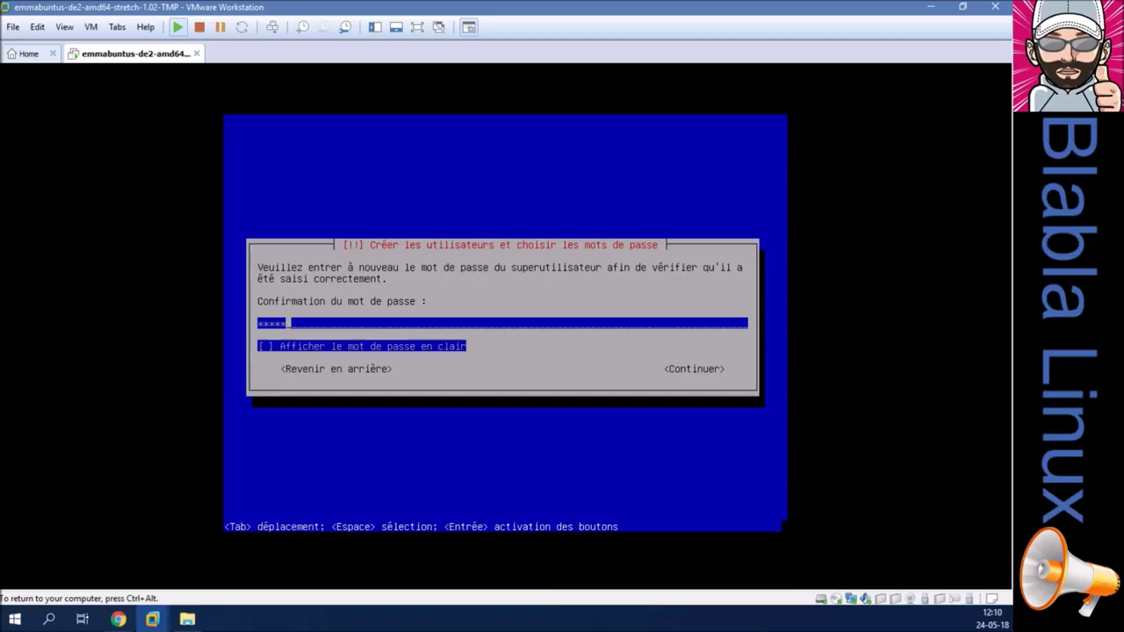
pyautogui.press('Tab')
pyautogui.press('Tab')
pyautogui.press('Tab')
pyautogui.press('Return')
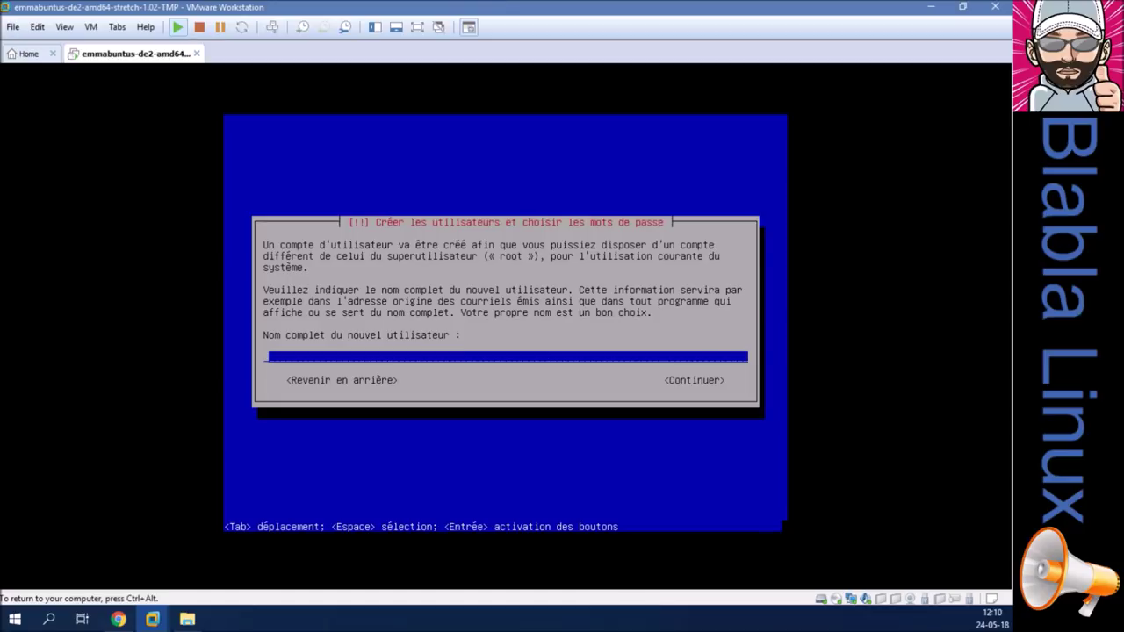
# Enter the new user's full name and replace the suggested login with a short identifier.
pyautogui.write('blablateurx')
pyautogui.press('Tab')
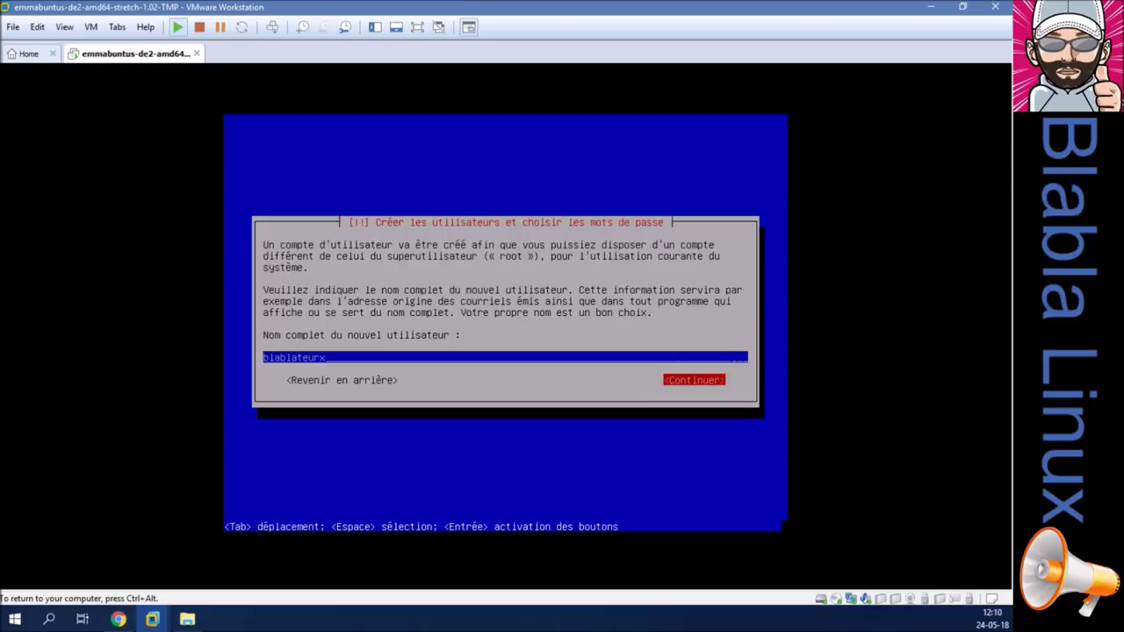
pyautogui.press('Return')
pyautogui.press('BackSpace')
pyautogui.press('BackSpace')
pyautogui.press('BackSpace')
pyautogui.press('BackSpace')
pyautogui.press('BackSpace')
pyautogui.press('BackSpace')
pyautogui.press('BackSpace')
pyautogui.press('BackSpace')
pyautogui.press('BackSpace')
pyautogui.press('BackSpace')
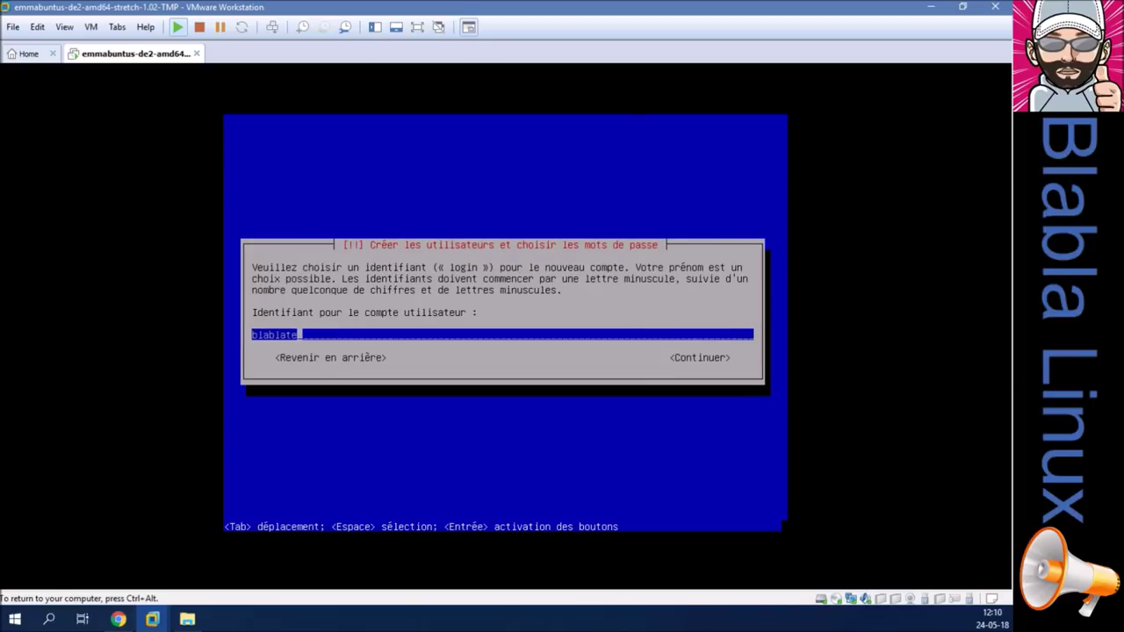
pyautogui.write('blx')
pyautogui.press('Tab')
pyautogui.press('Return')
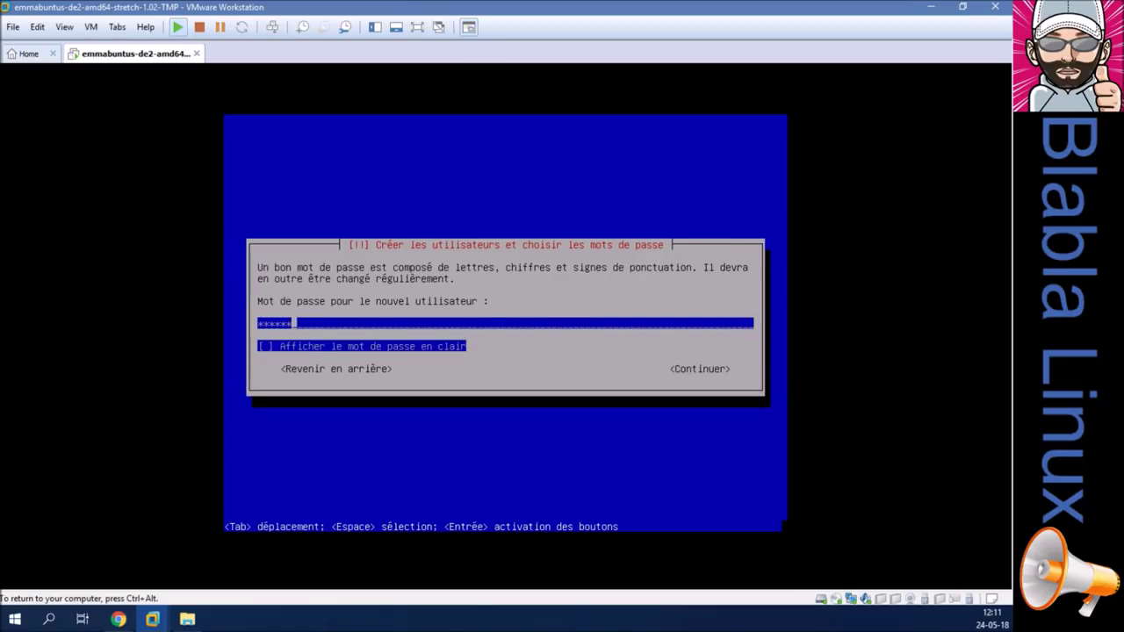
# Enter and confirm the user account password, shown in clear.
pyautogui.press('Tab')
pyautogui.press('Tab')
pyautogui.press('Return')
pyautogui.press('Tab')
pyautogui.press('Tab')
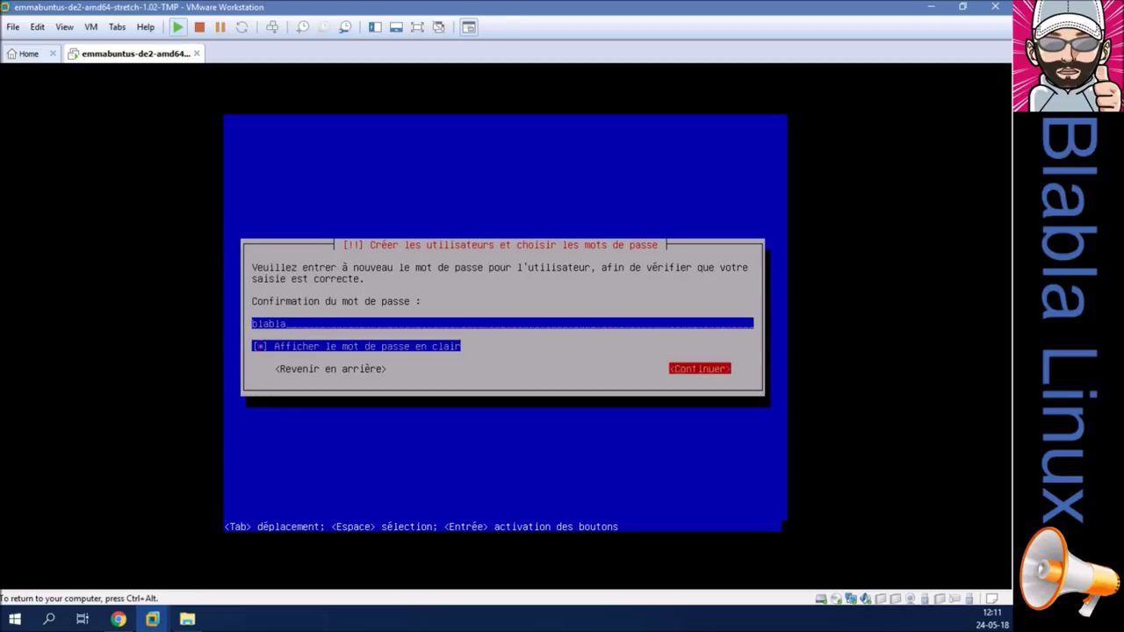
pyautogui.press('Return')
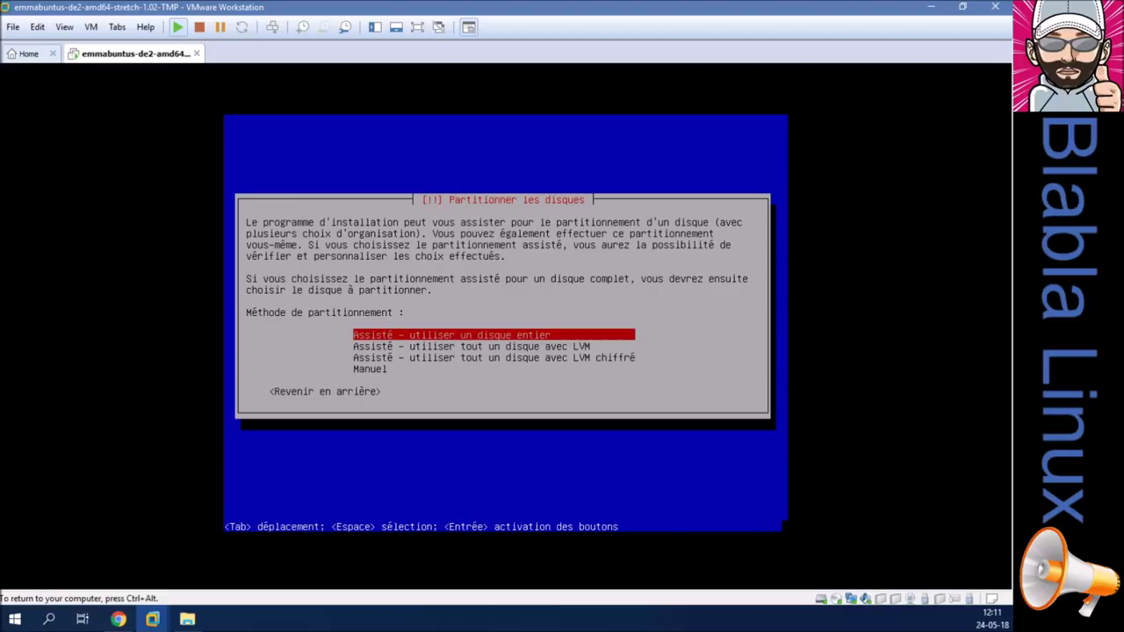
# Guided-partition the whole 21.5 GB SCSI1 (sda) disk into one partition and write the changes.
pyautogui.press('Return')
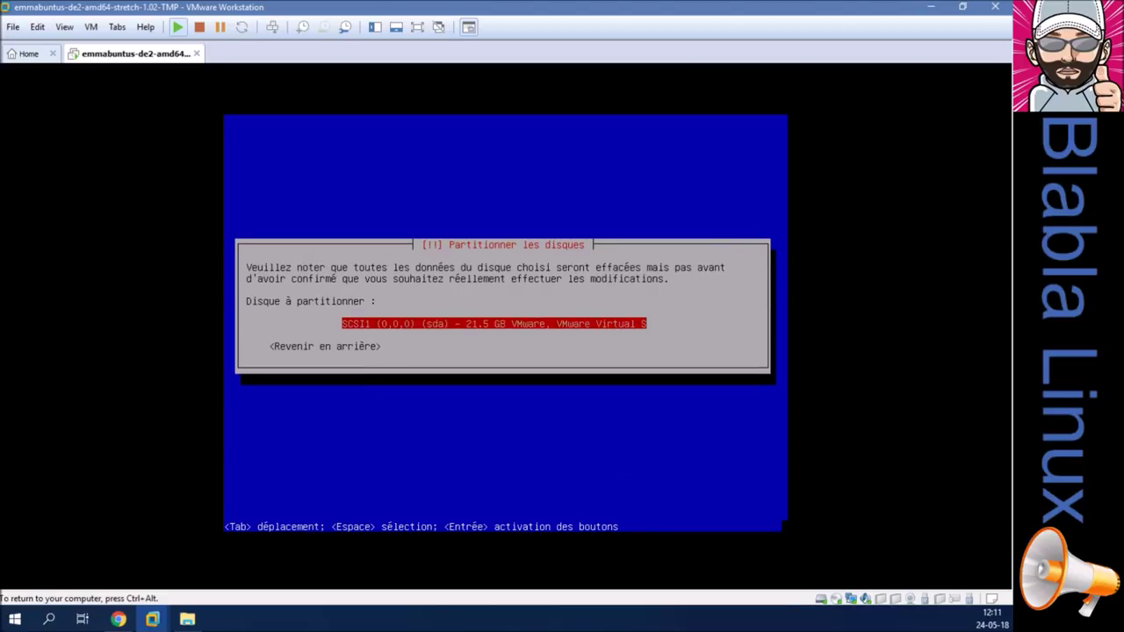
pyautogui.press('Return')
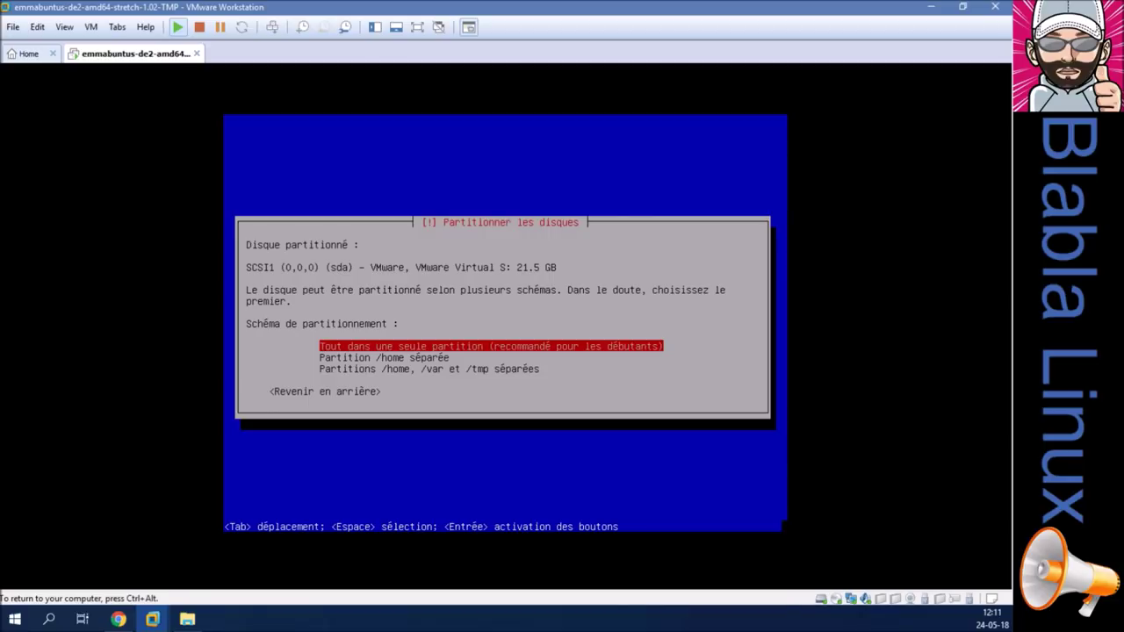
pyautogui.press('Return')
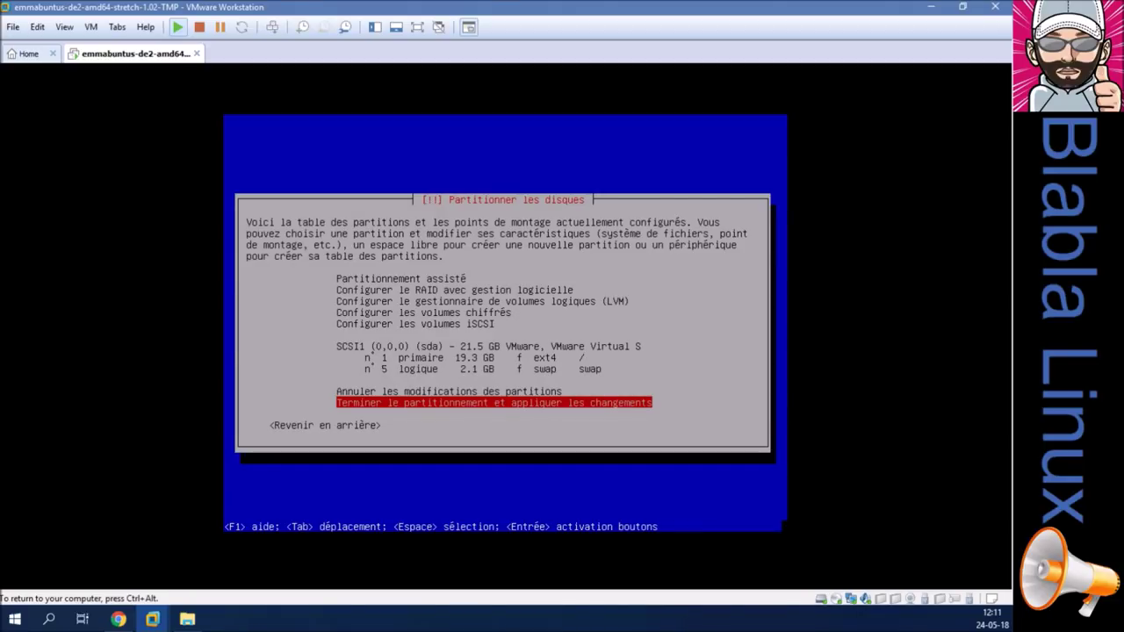
pyautogui.hotkey('ctrl', 'alt')
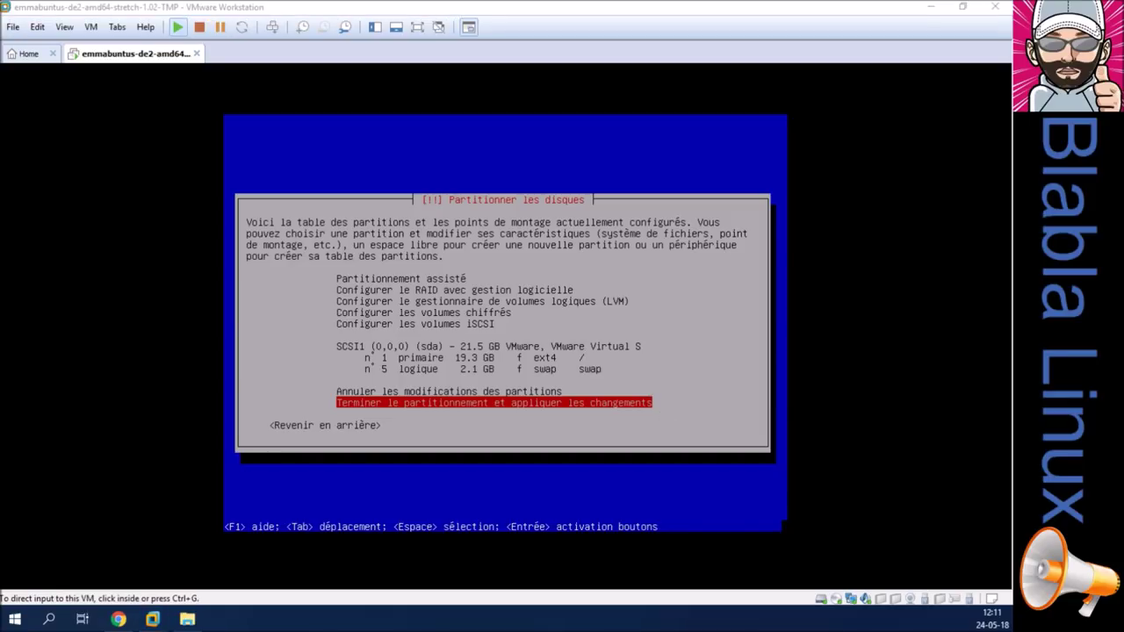
pyautogui.click(625, 439)
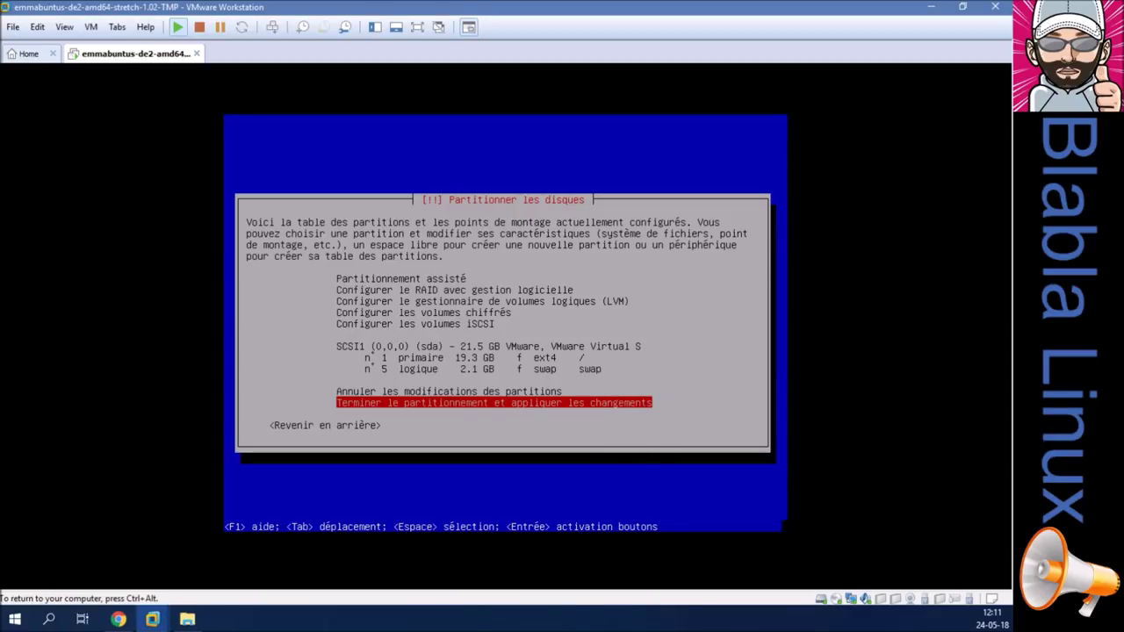
pyautogui.press('Return')
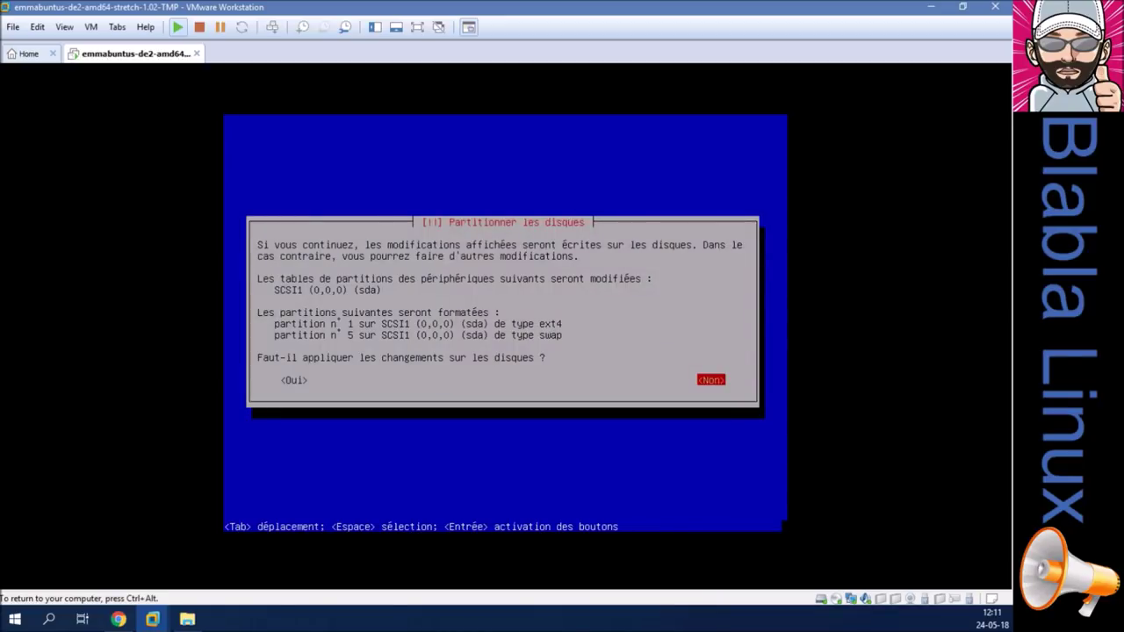
pyautogui.press('Tab')
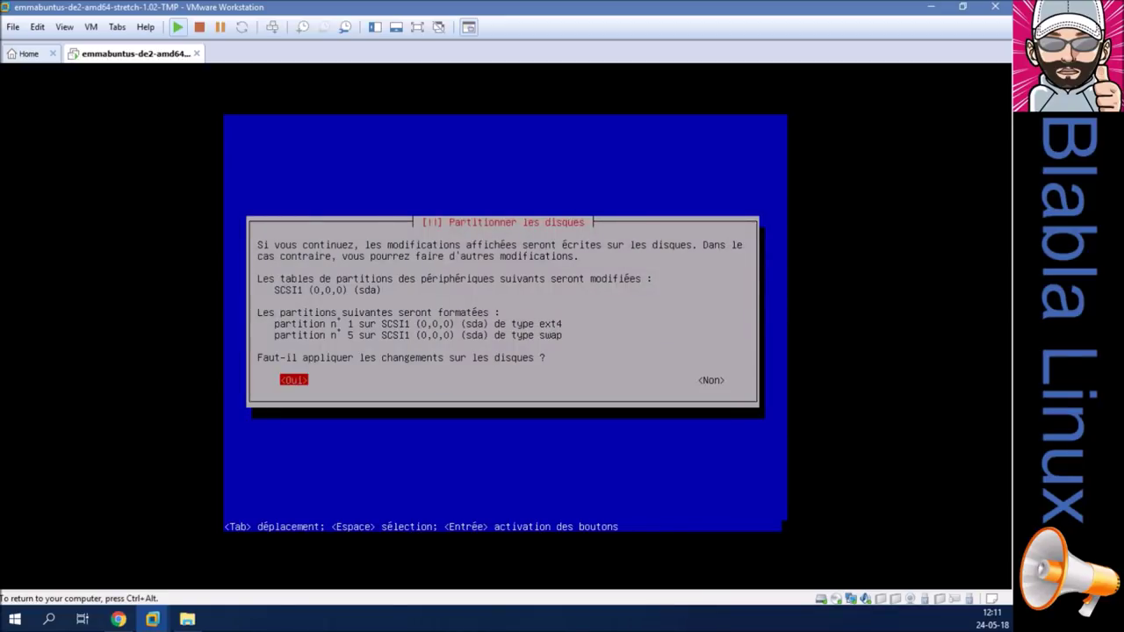
pyautogui.press('Return')
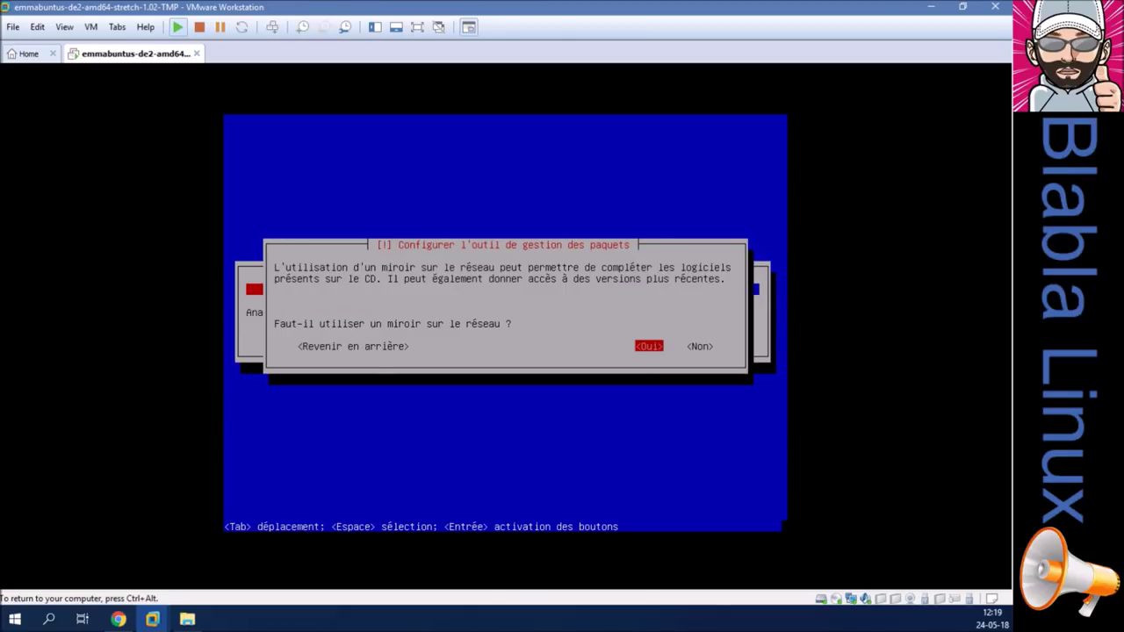
# Use the Belgique network mirror ftp.be.debian.org with no HTTP proxy.
pyautogui.press('Return')
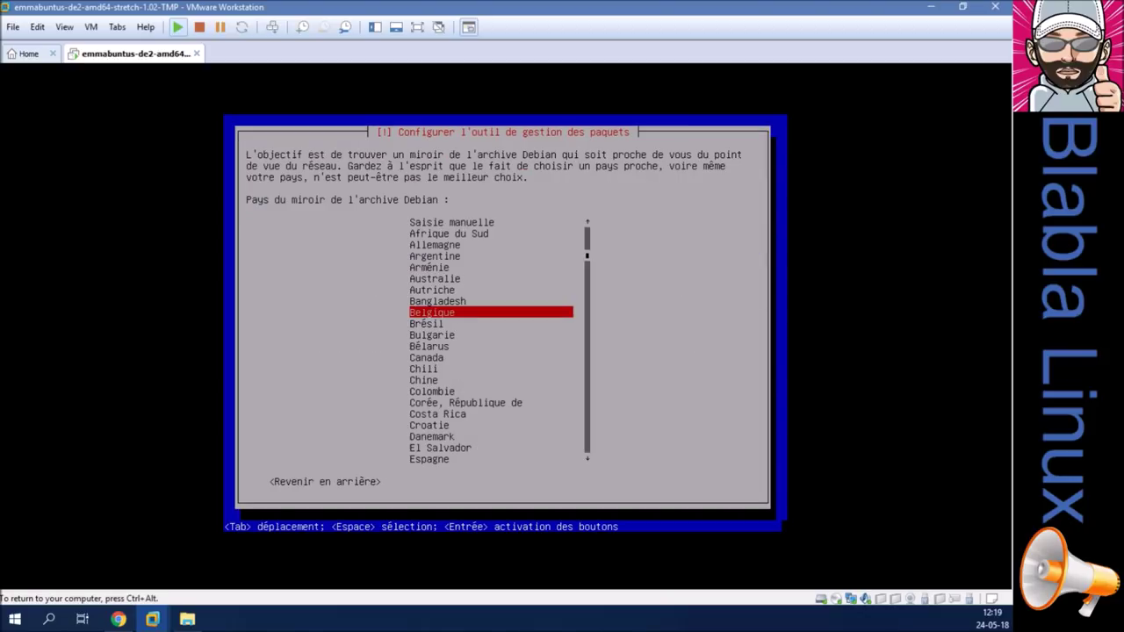
pyautogui.press('Return')
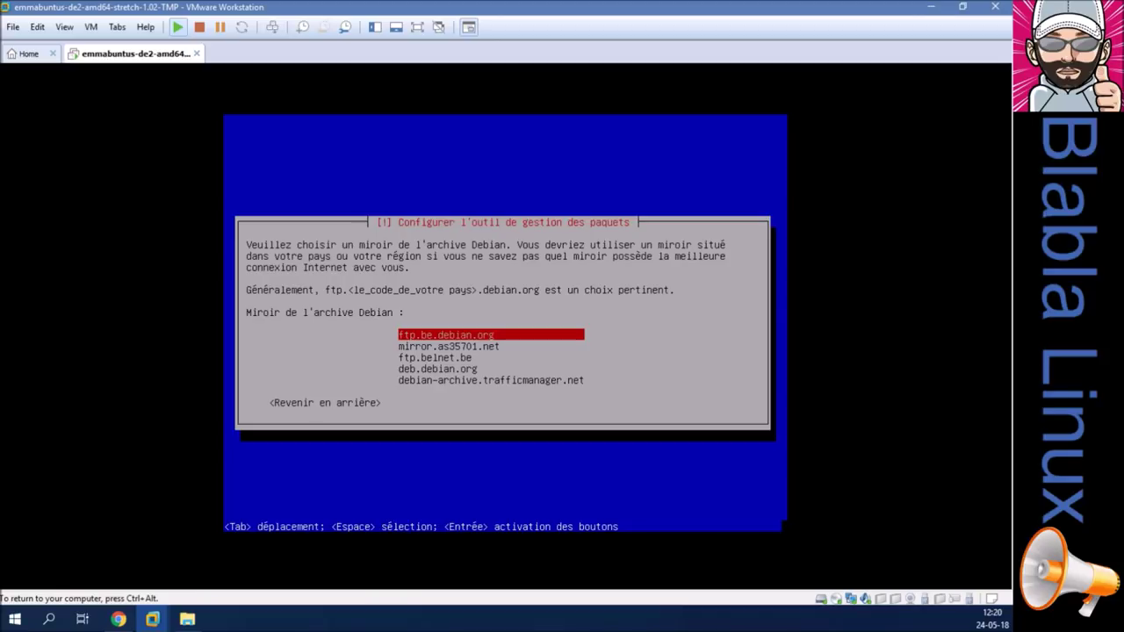
pyautogui.press('Return')
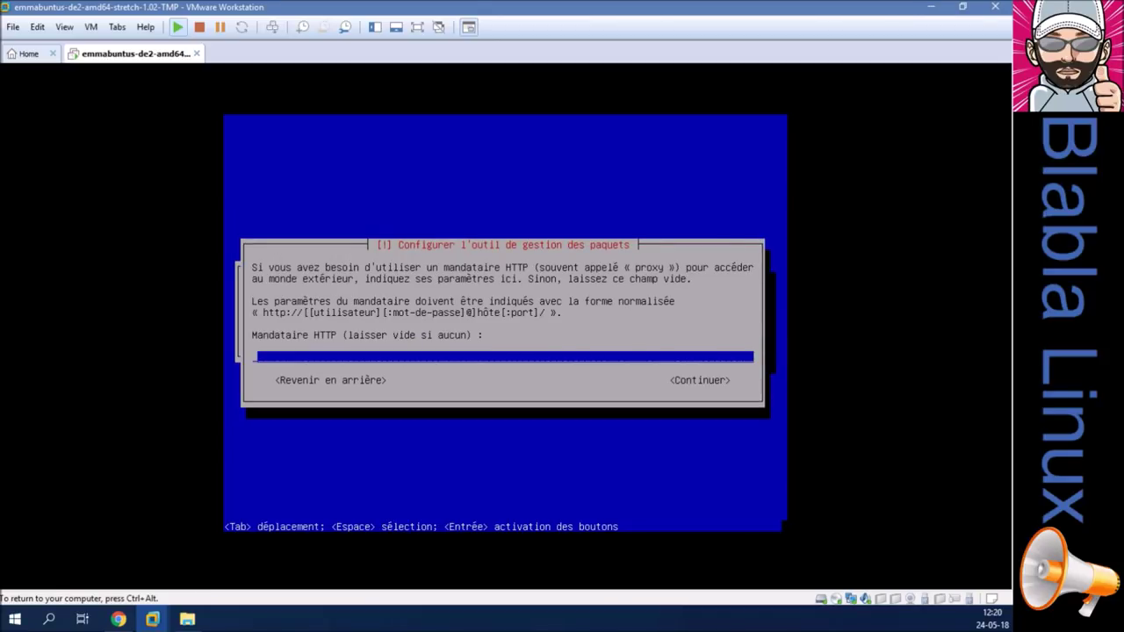
pyautogui.press('Return')
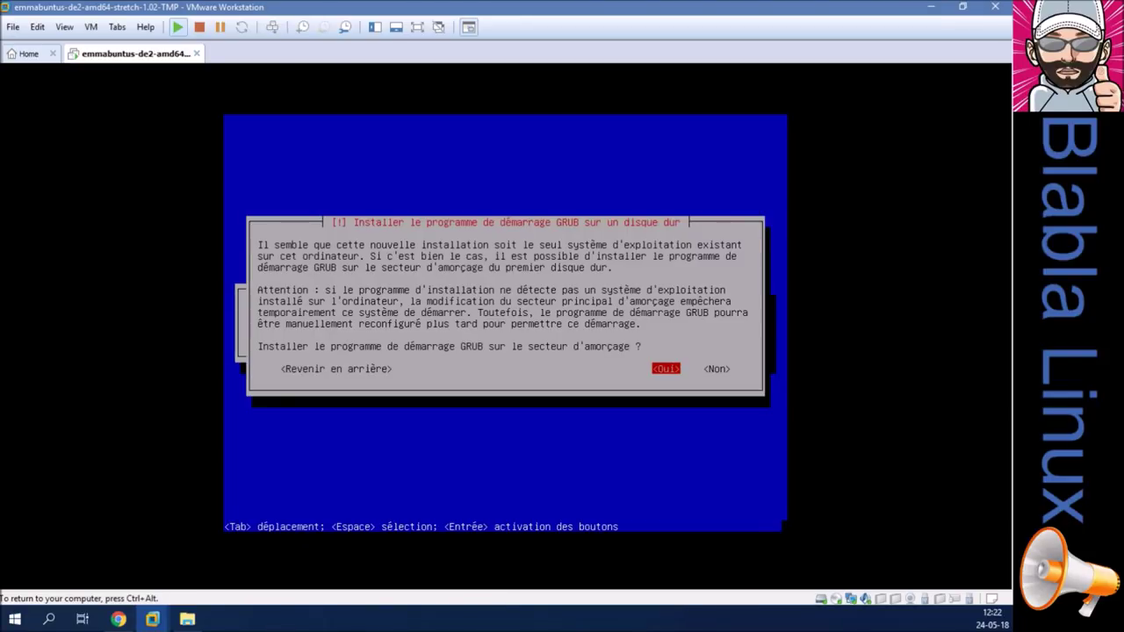
# Install the GRUB boot loader on /dev/sda.
pyautogui.press('Return')
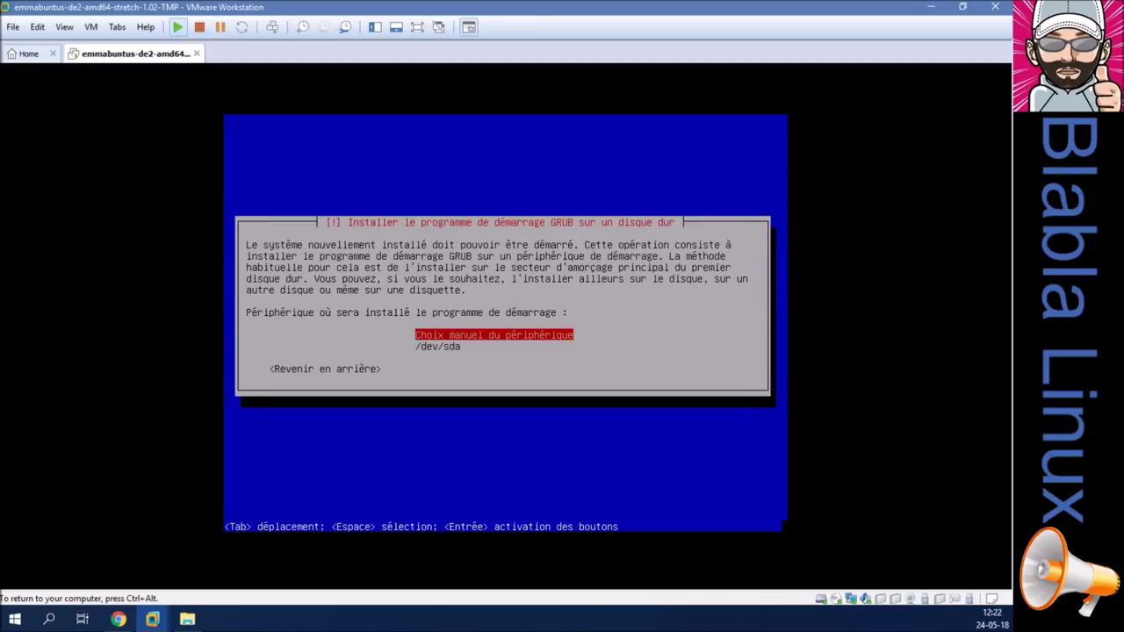
pyautogui.press('Down')
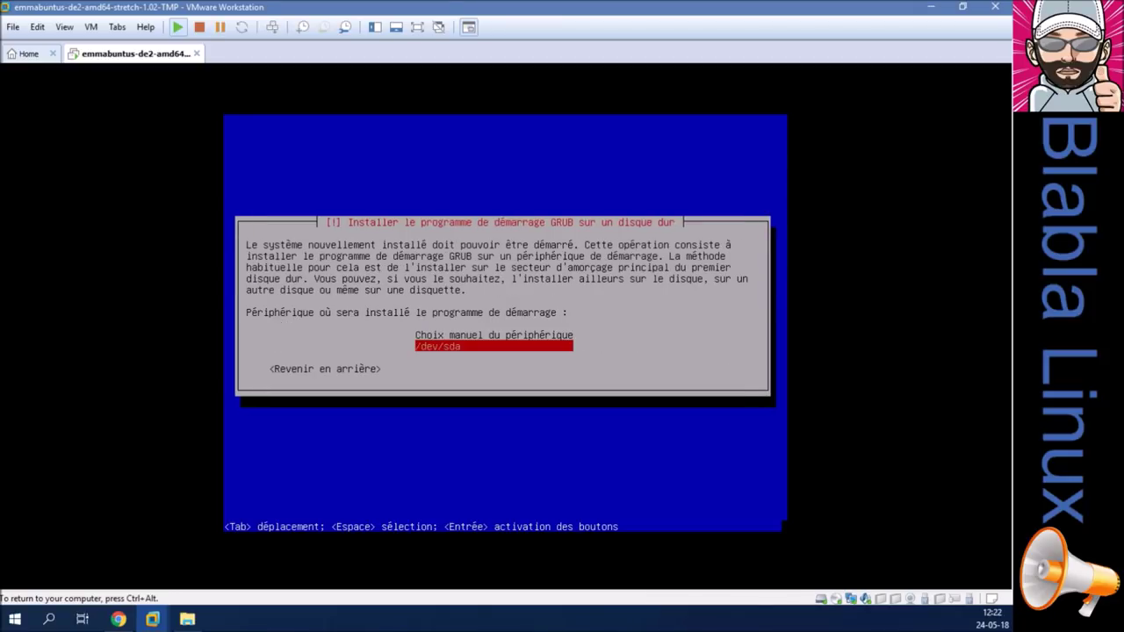
pyautogui.press('Return')
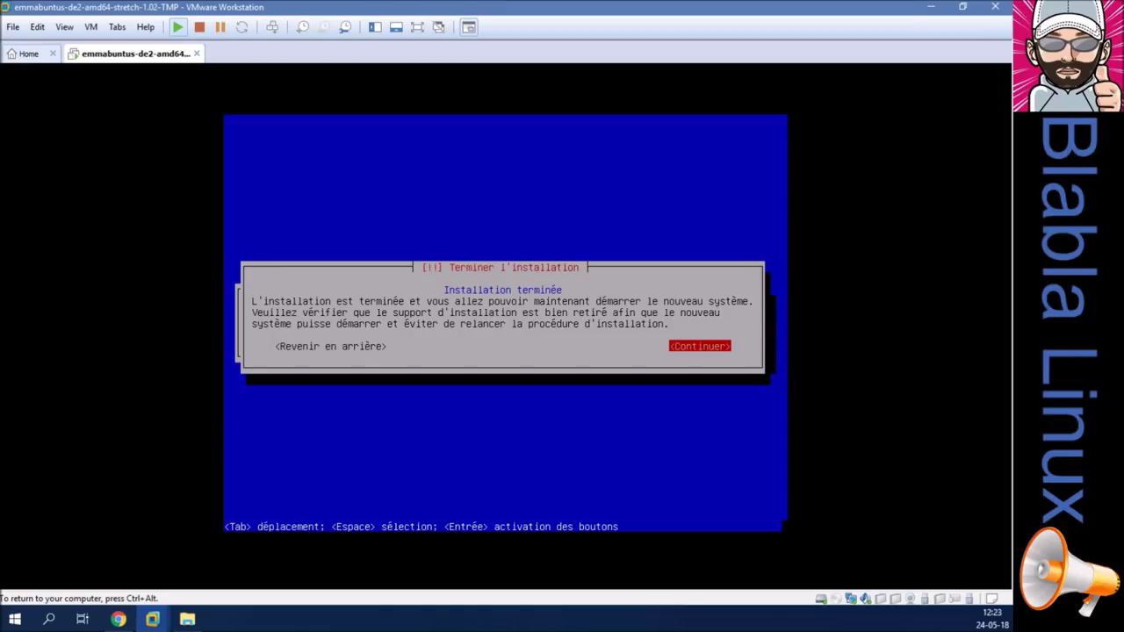
# Restart and boot the first Emmabuntus Debian Edition 2 entry in the GRUB menu.
pyautogui.press('Return')
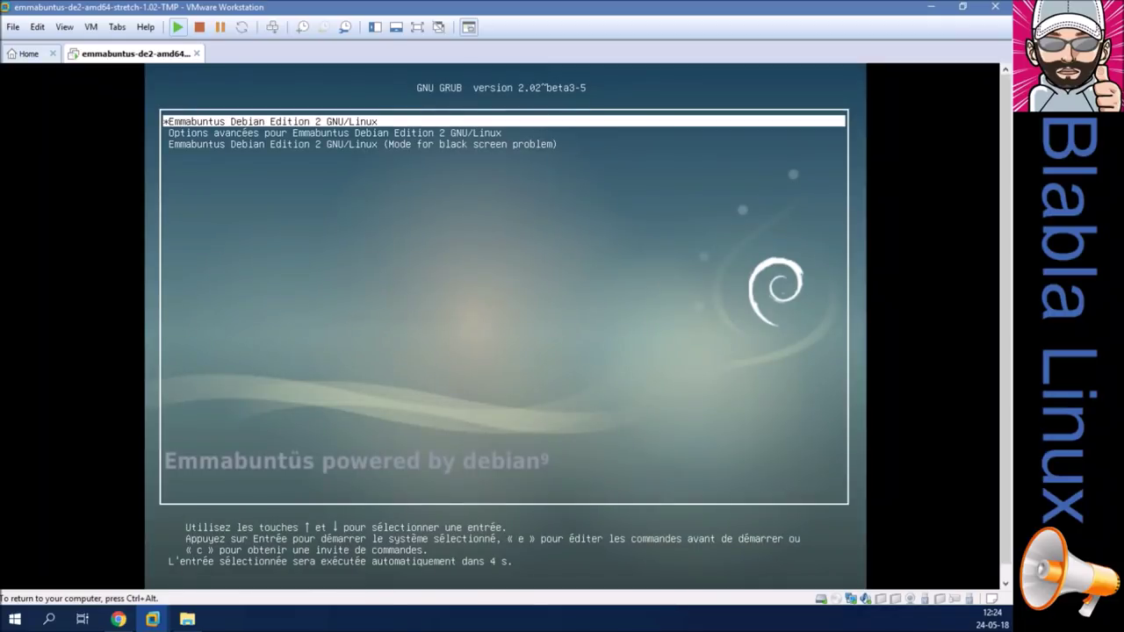
pyautogui.press('Down')
pyautogui.press('Down')
pyautogui.press('Up')
pyautogui.press('Up')
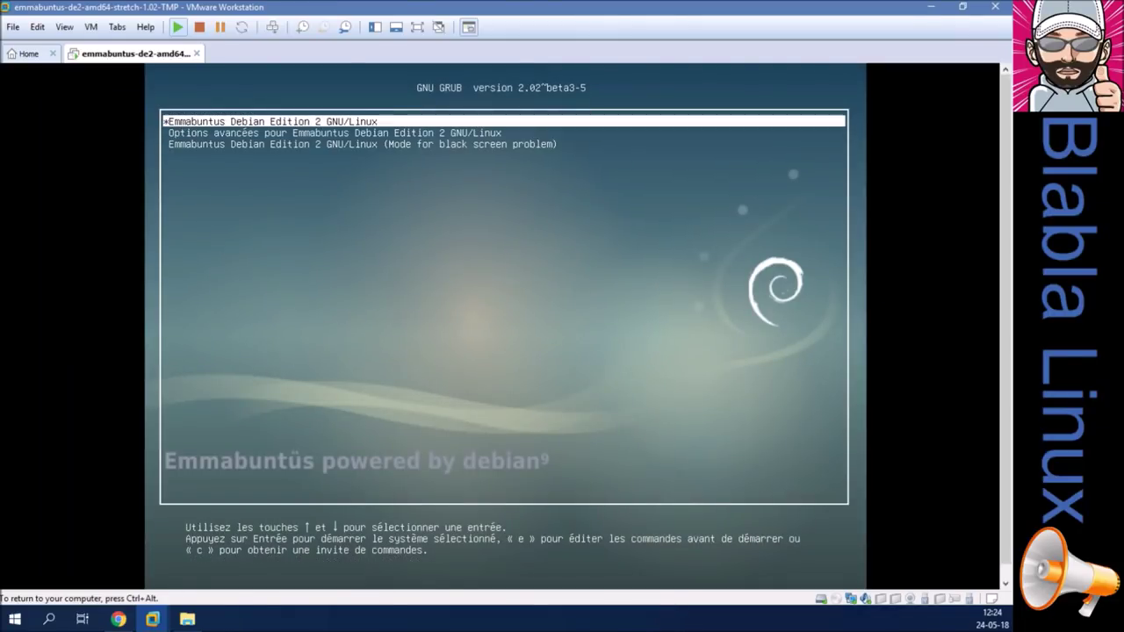
pyautogui.press('Return')
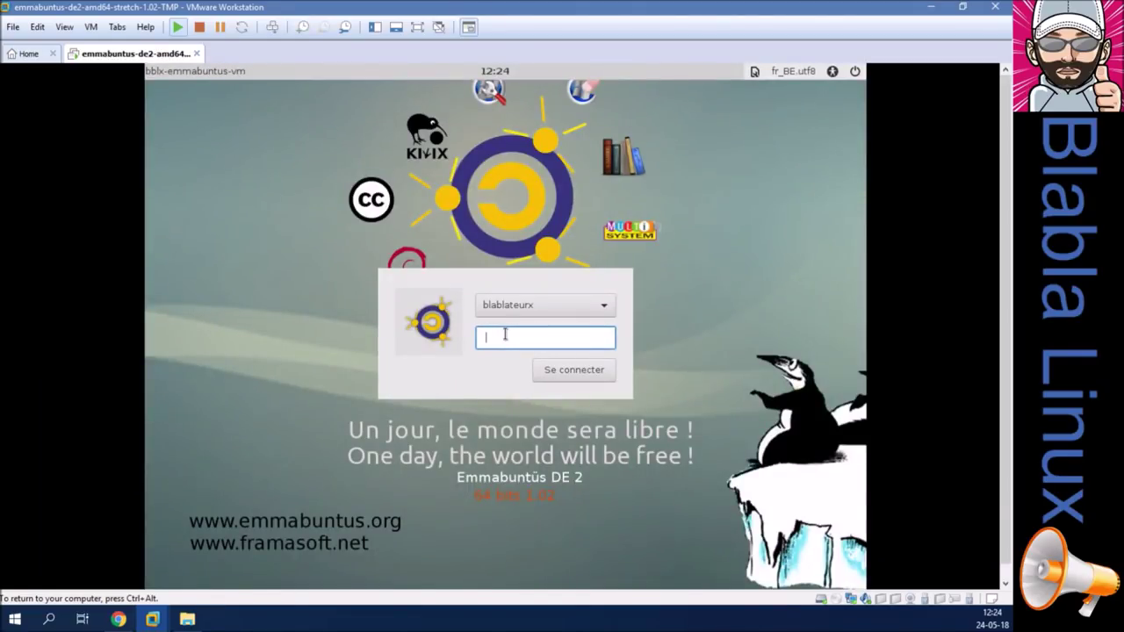
# Log in to the new user account with its password.
pyautogui.write('b••••••')
pyautogui.press('Return')
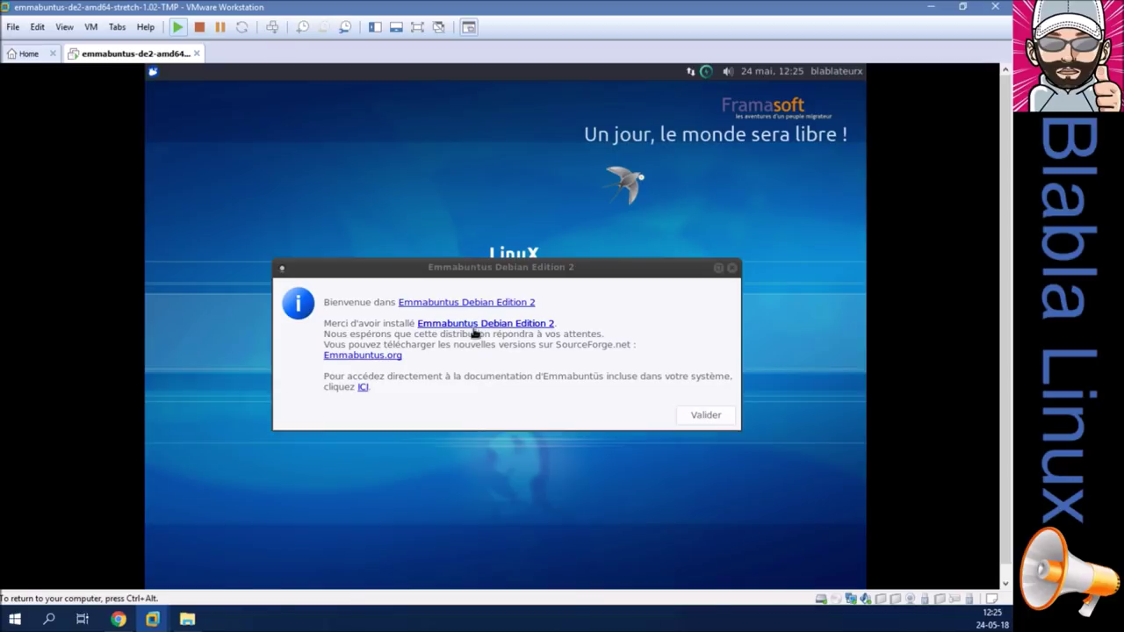
# Validate the Emmabuntus welcome message and answer Non to launching gSpeech at every startup.
pyautogui.click(708, 420)
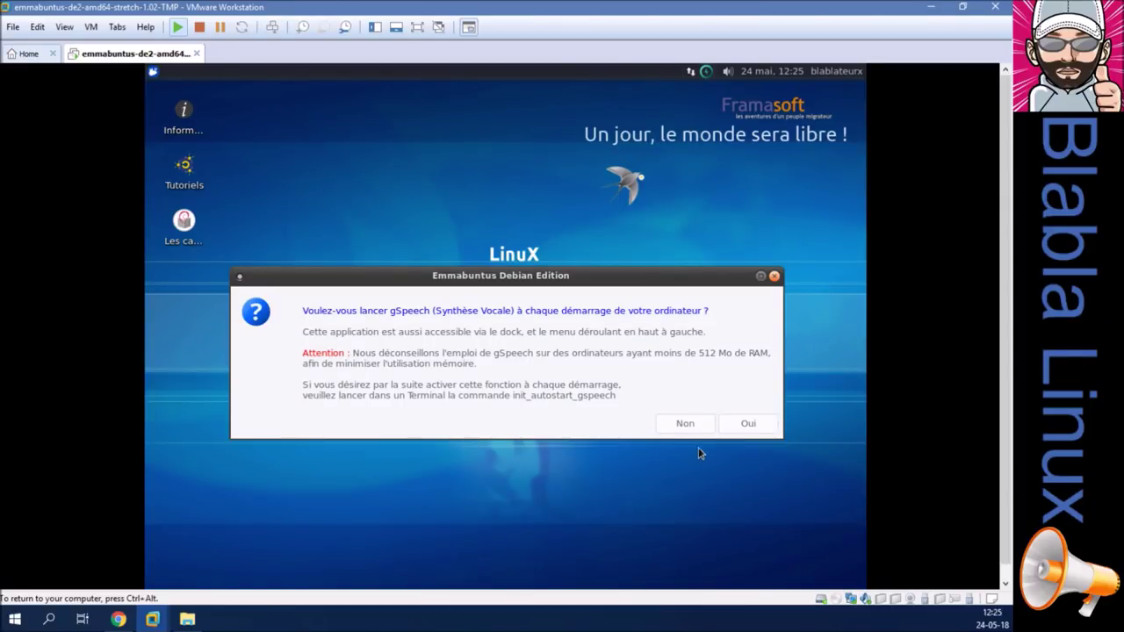
pyautogui.click(686, 425)
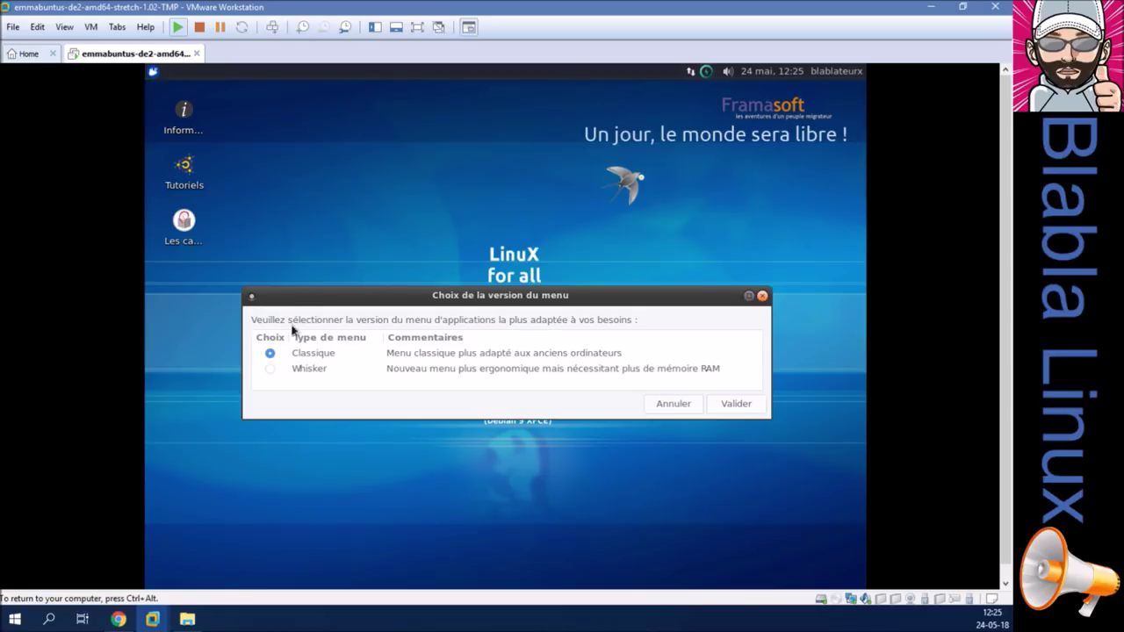
# Choose the Whisker menu version and accept the wallpaper and screensaver image choices.
pyautogui.click(270, 369)
pyautogui.click(734, 406)
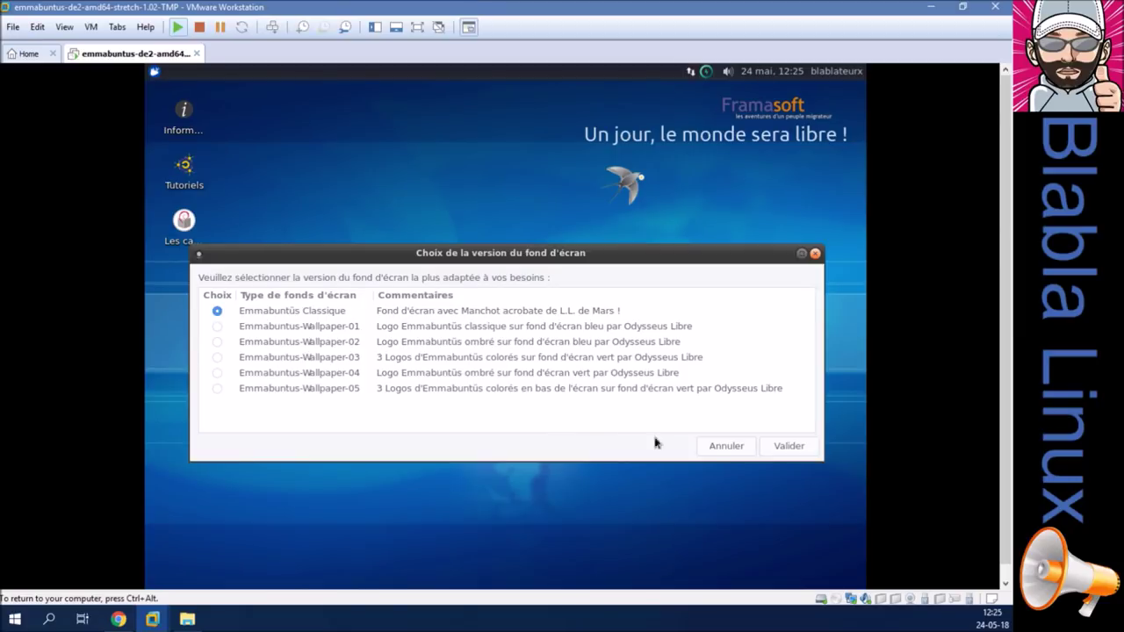
pyautogui.click(782, 451)
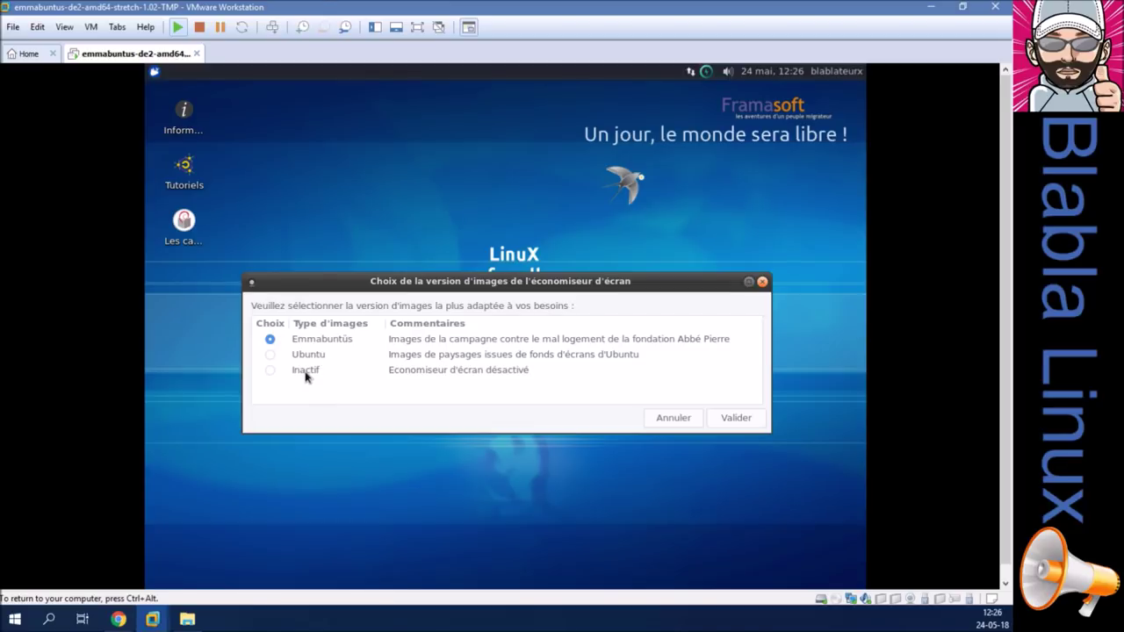
pyautogui.click(740, 419)
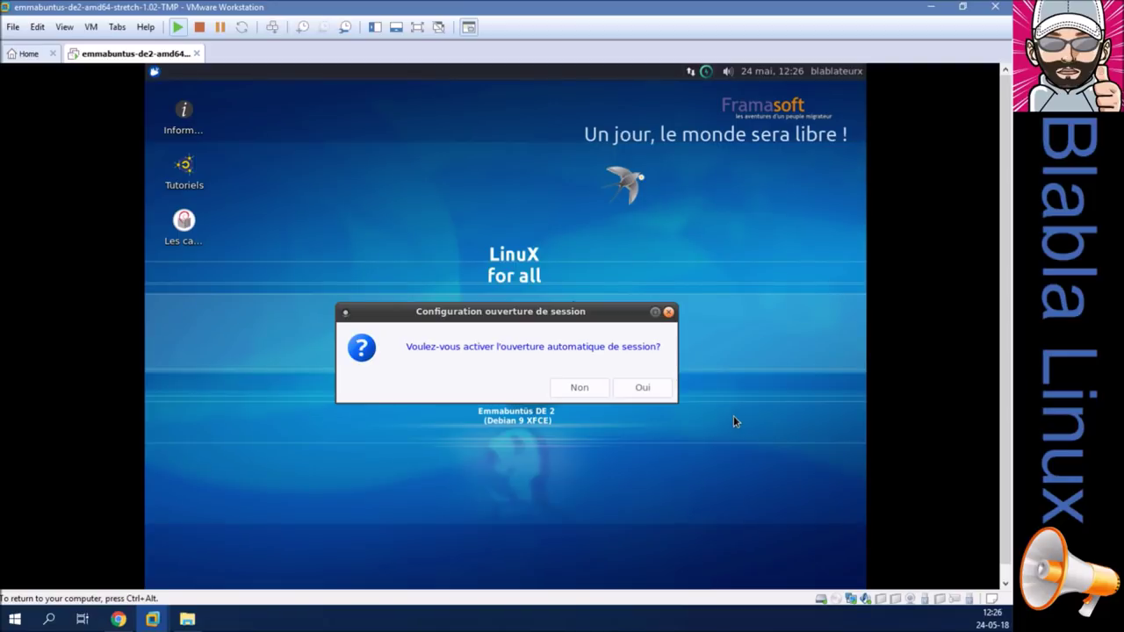
# Decline automatic login, enable the Dock unlocked, and set its version to Complète.
pyautogui.click(578, 387)
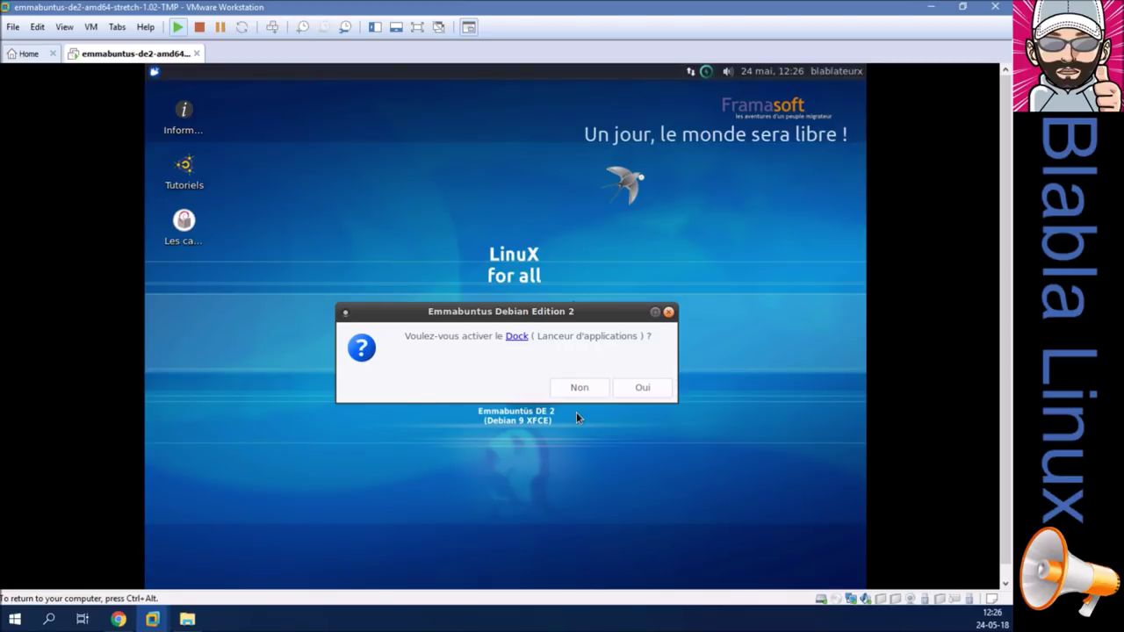
pyautogui.click(650, 393)
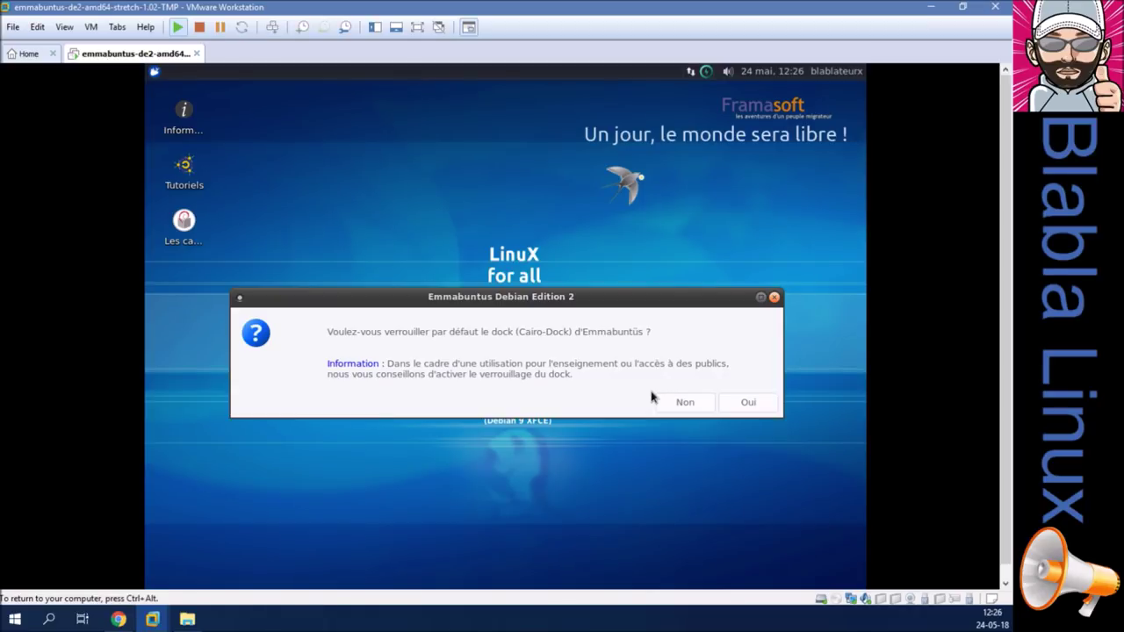
pyautogui.click(667, 402)
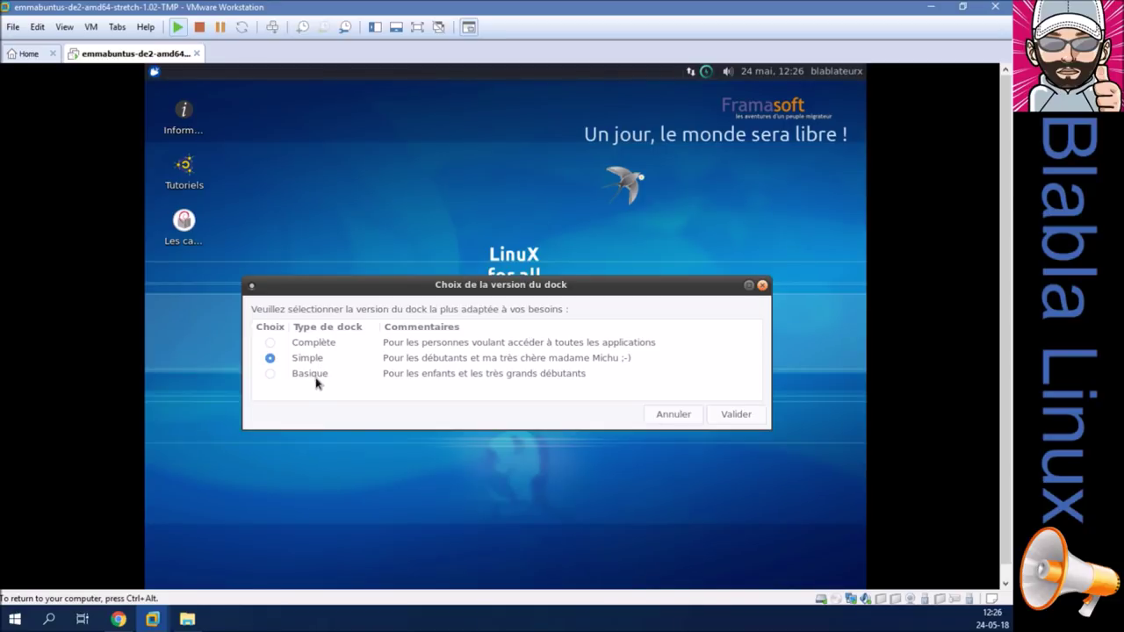
pyautogui.click(270, 342)
pyautogui.click(717, 416)
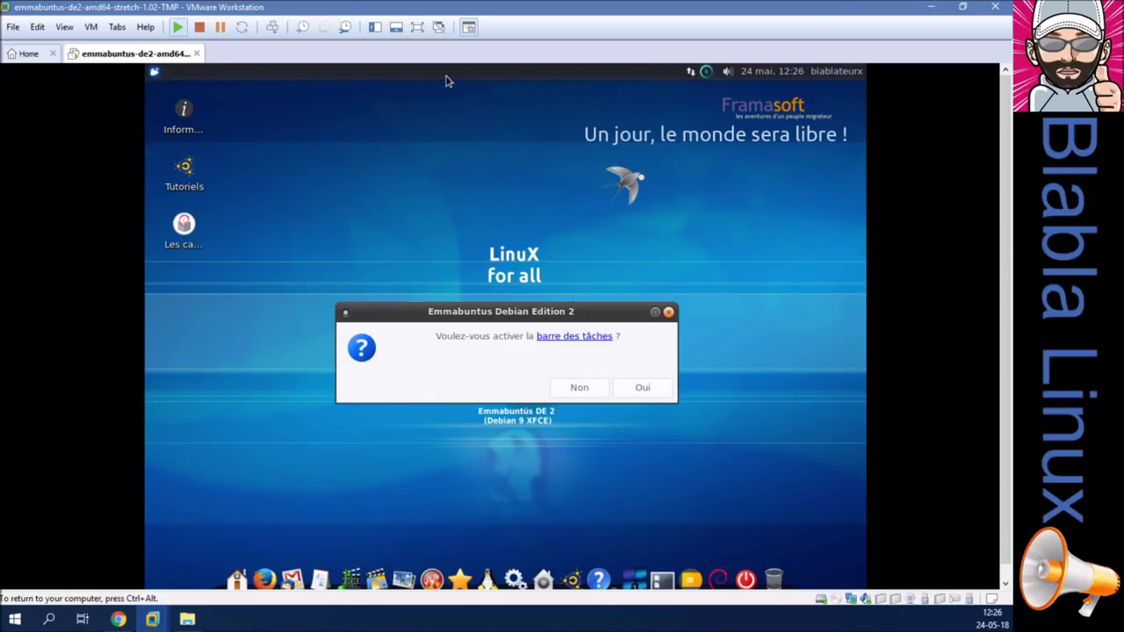
# Enable the taskbar and install the non-free Codecs package using the administrator password.
pyautogui.click(646, 387)
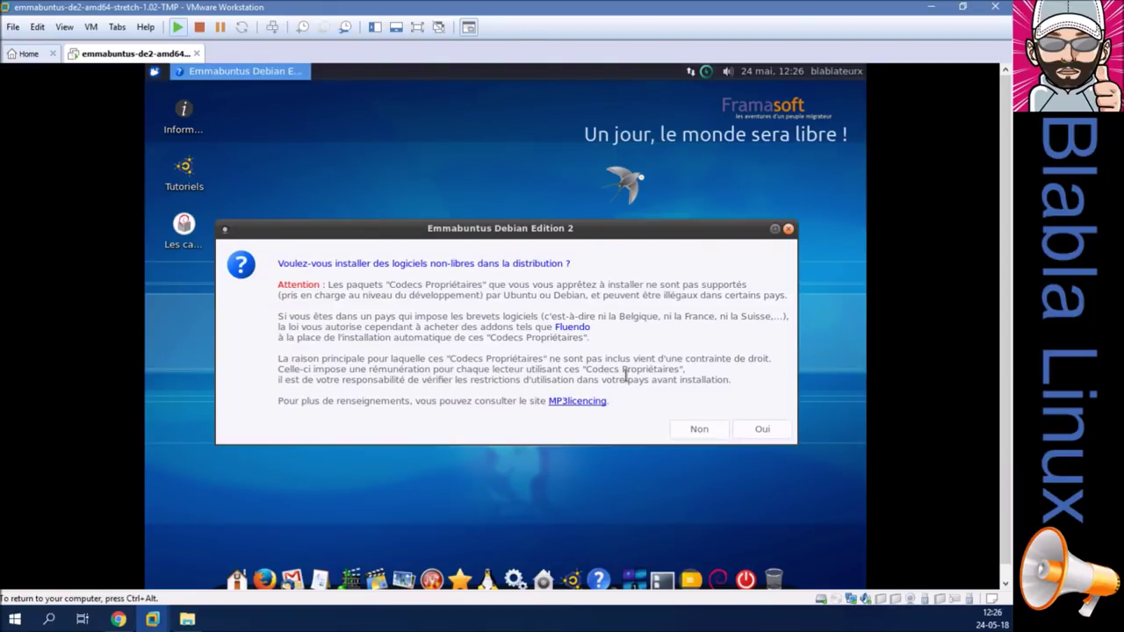
pyautogui.click(754, 431)
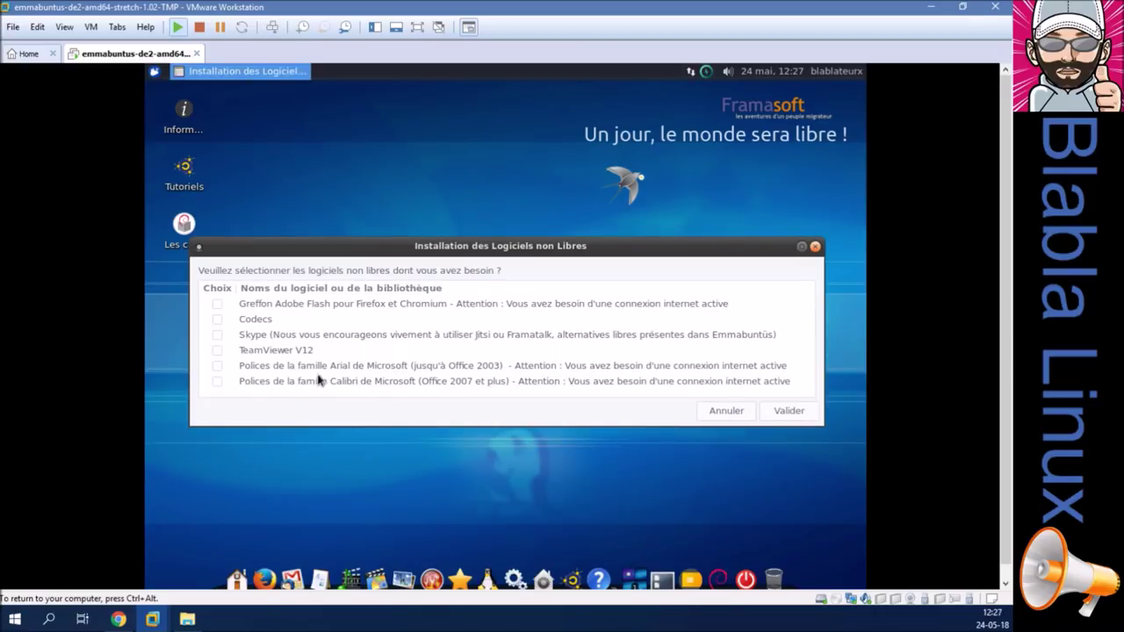
pyautogui.click(216, 321)
pyautogui.click(786, 410)
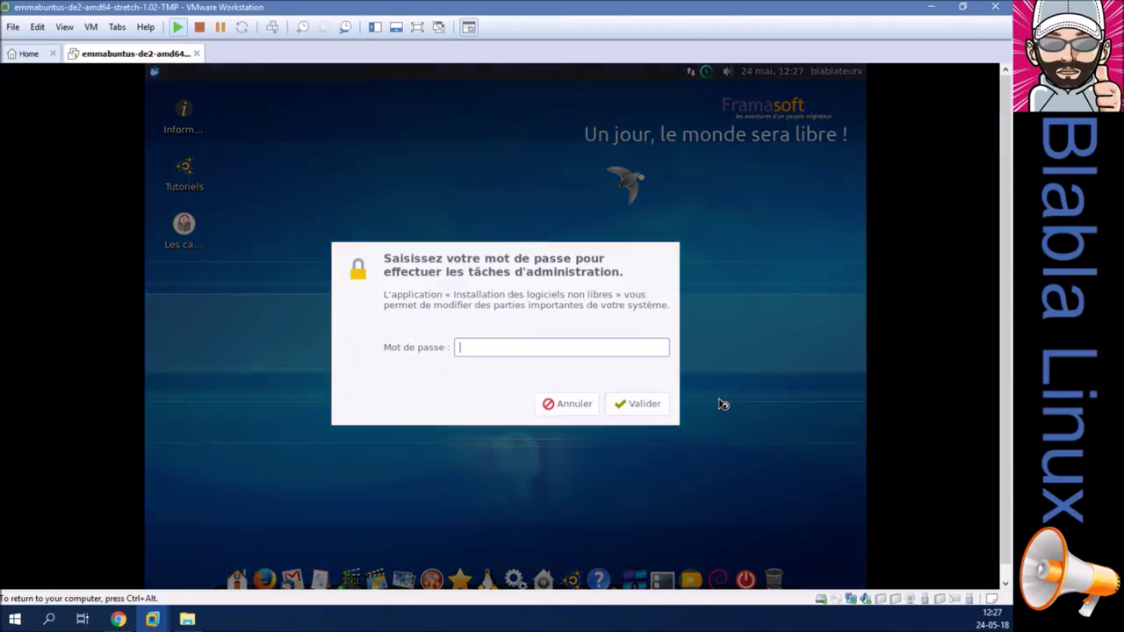
pyautogui.write('******')
pyautogui.press('Return')
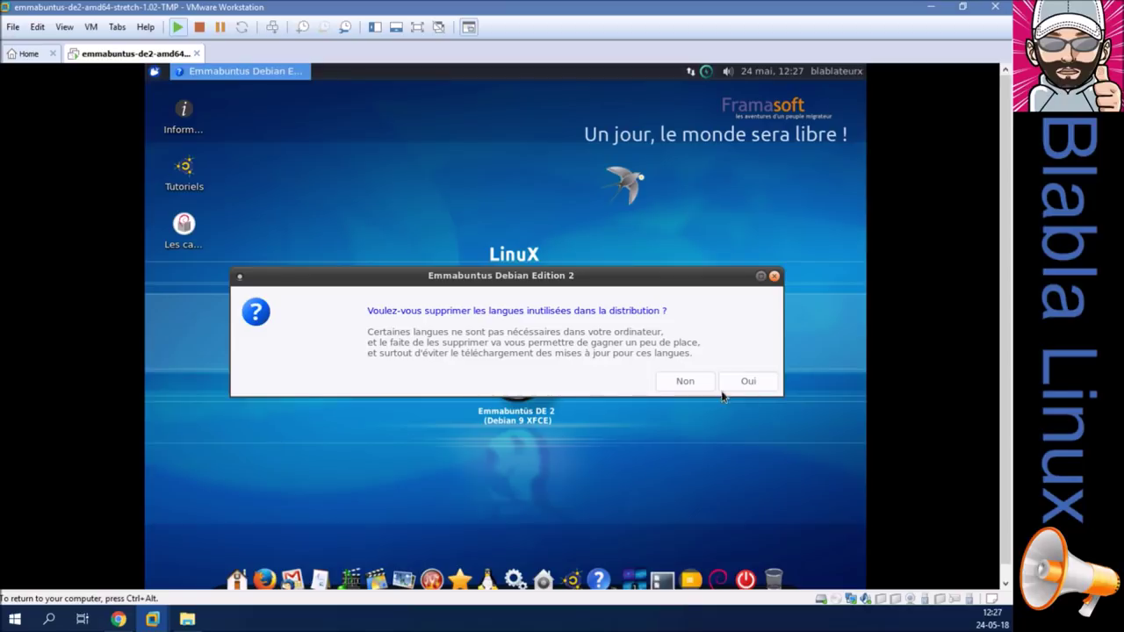
# Remove English, Español, Italiano, Deutsch, Português and Arabian languages, authorising with the administrator password.
pyautogui.click(743, 387)
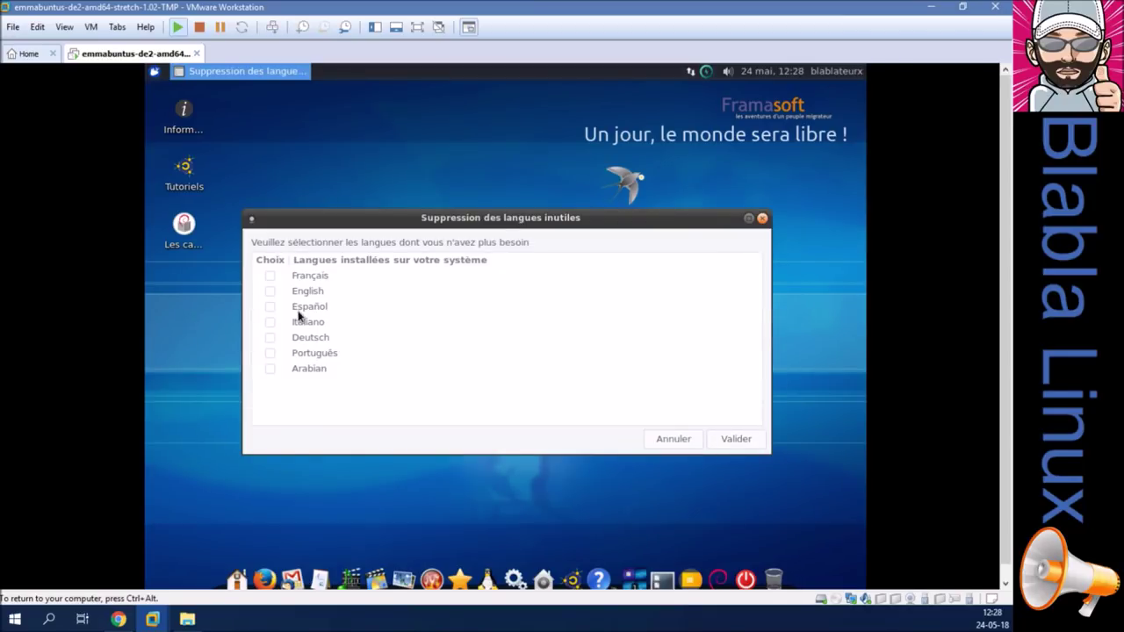
pyautogui.click(270, 291)
pyautogui.click(270, 307)
pyautogui.click(270, 322)
pyautogui.click(270, 338)
pyautogui.click(271, 352)
pyautogui.click(271, 369)
pyautogui.click(742, 442)
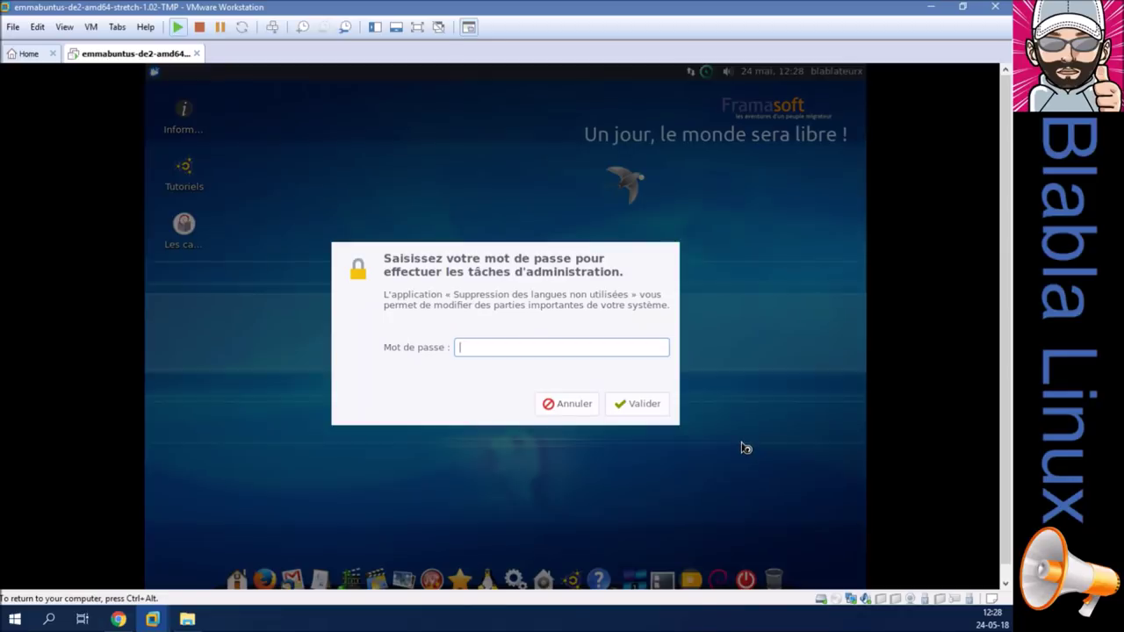
pyautogui.write('******')
pyautogui.press('Return')
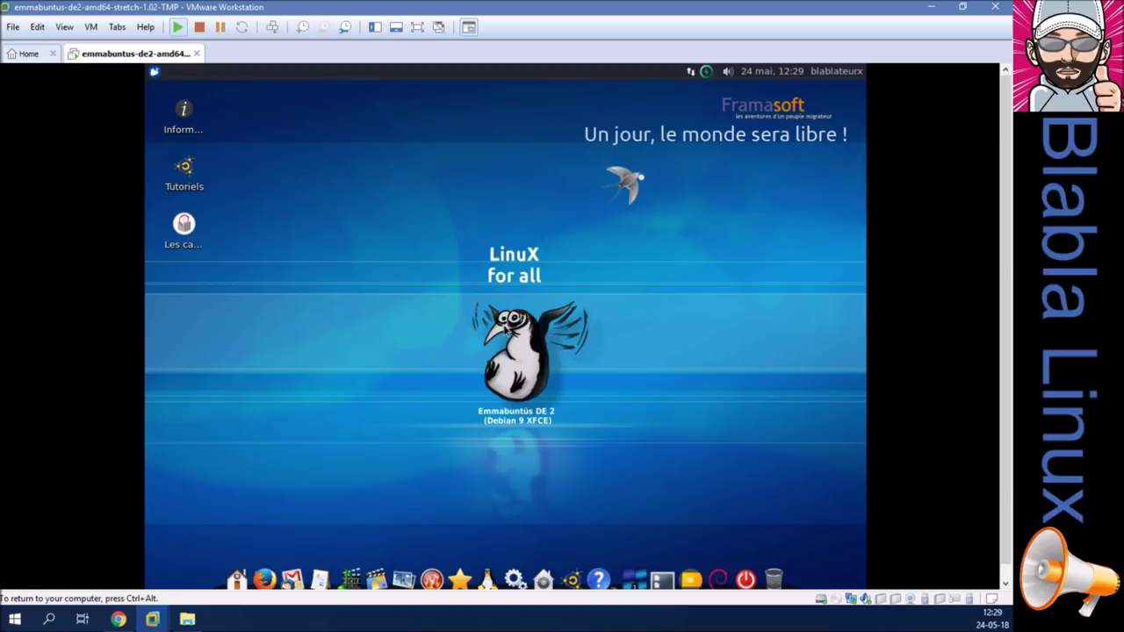
# Launch Terminal from a Whisker menu search for 'ter' and move its window aside.
pyautogui.click(154, 72)
pyautogui.write('t')
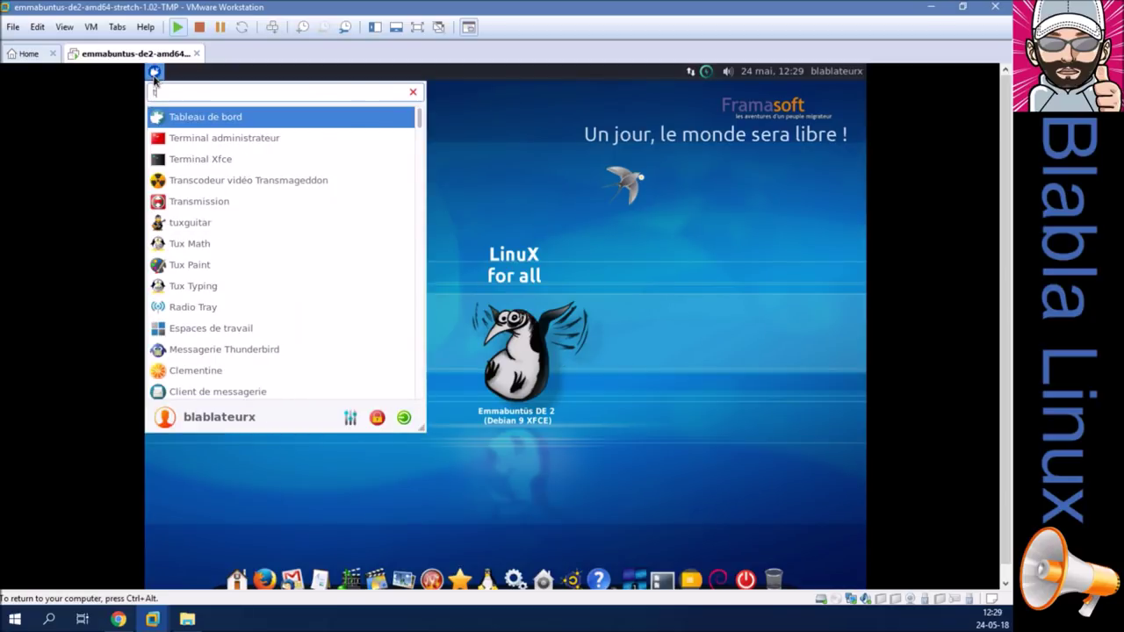
pyautogui.write('er')
pyautogui.click(218, 138)
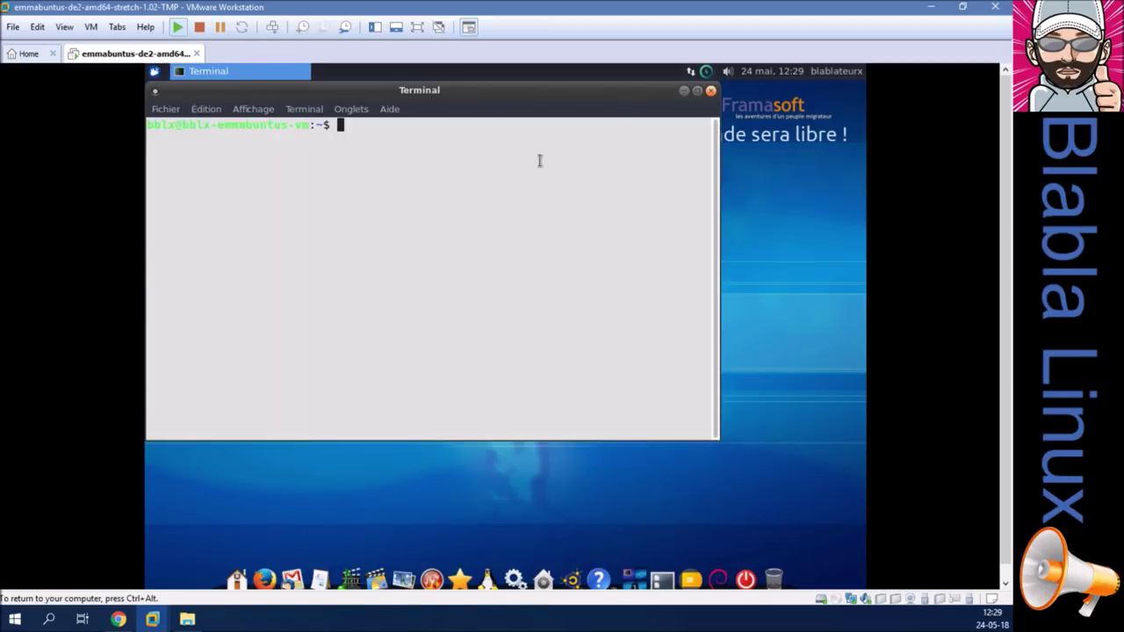
pyautogui.moveTo(513, 92); pyautogui.dragTo(602, 138)
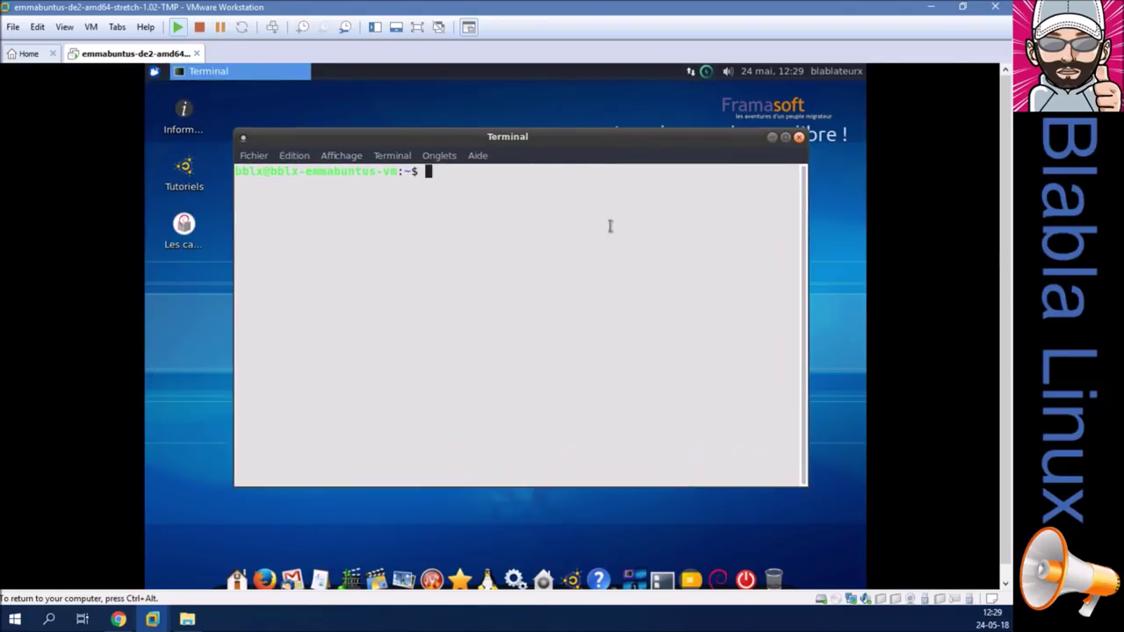
# Run sudo apt update with the password, then recall it and erase 'update'.
pyautogui.write('sudo apt u')
pyautogui.press('BackSpace')
pyautogui.press('BackSpace')
pyautogui.write('update')
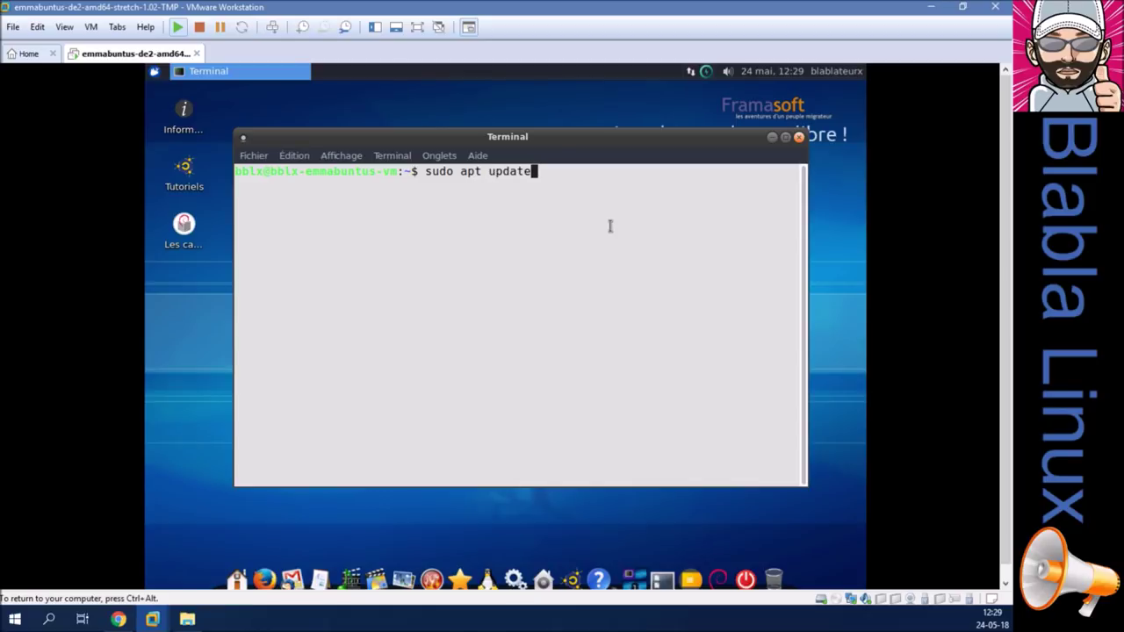
pyautogui.press('Return')
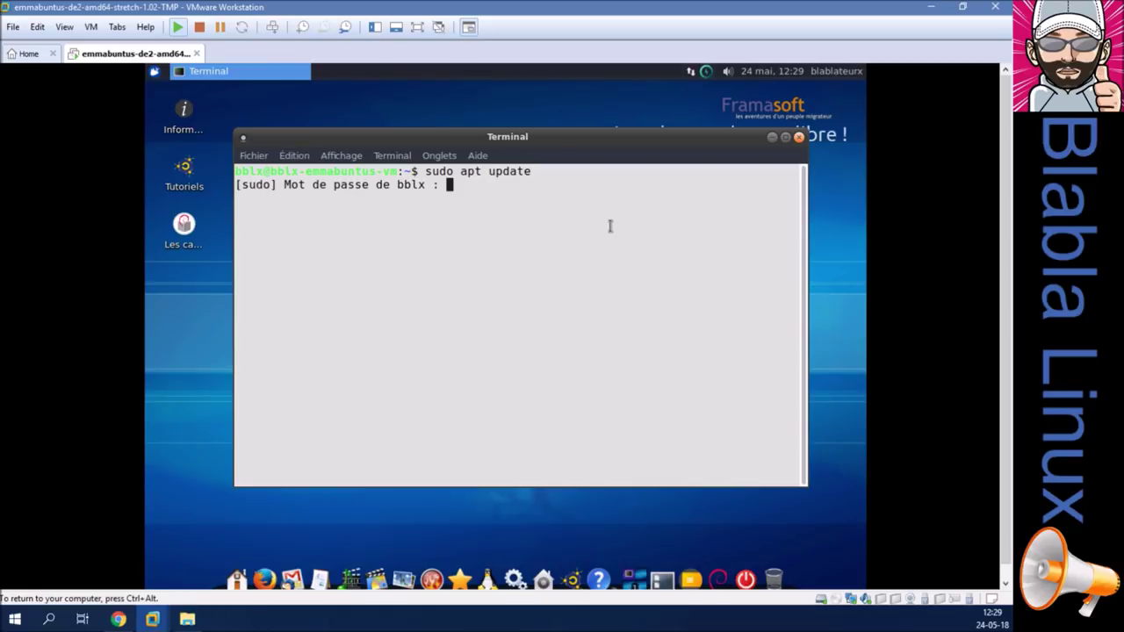
pyautogui.press('Return')
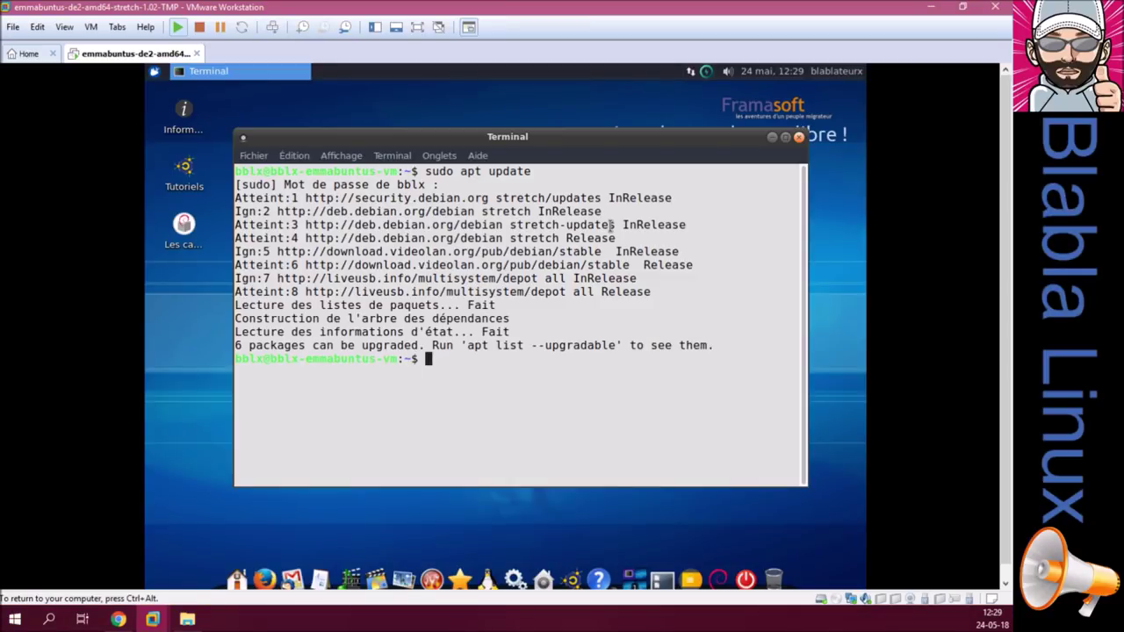
pyautogui.press('Up')
pyautogui.press('BackSpace')
pyautogui.press('BackSpace')
pyautogui.press('BackSpace')
pyautogui.press('BackSpace')
pyautogui.press('BackSpace')
pyautogui.press('BackSpace')
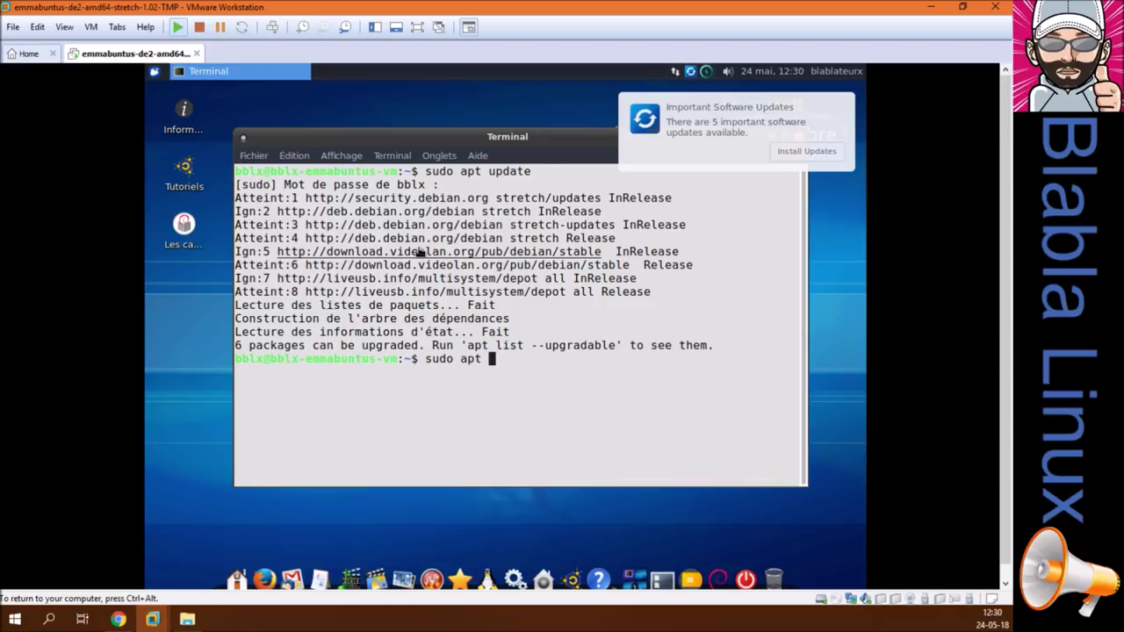
pyautogui.click(91, 29)
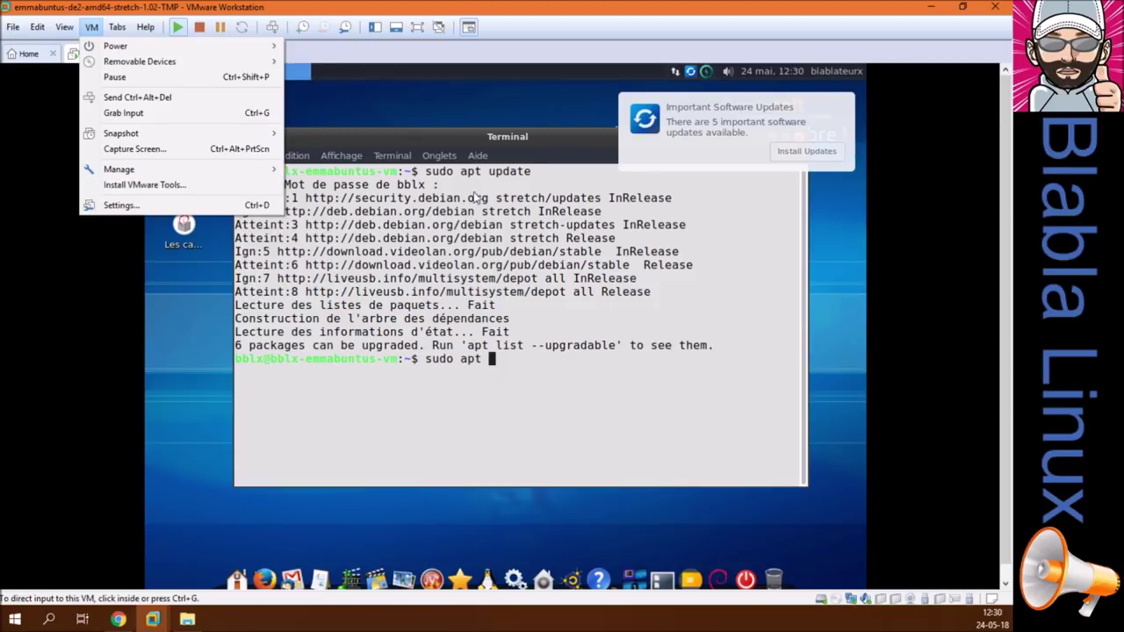
pyautogui.click(538, 138)
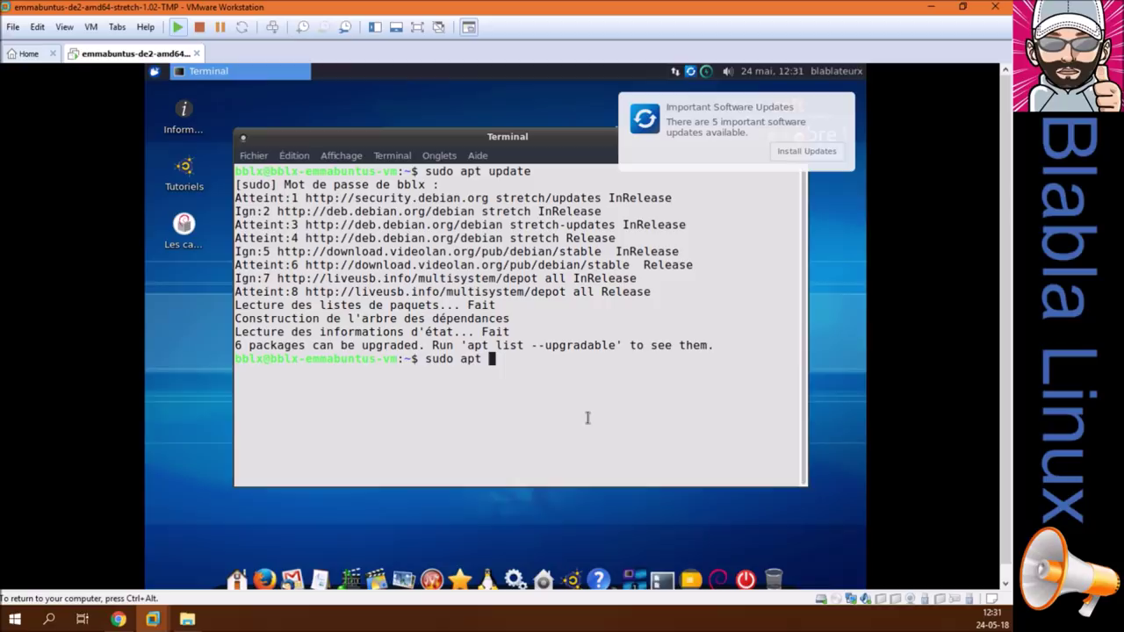
# Install open-vm-tools-desktop via apt, confirming with 'o', and put the VM in full screen.
pyautogui.write('install open-vm-tools')
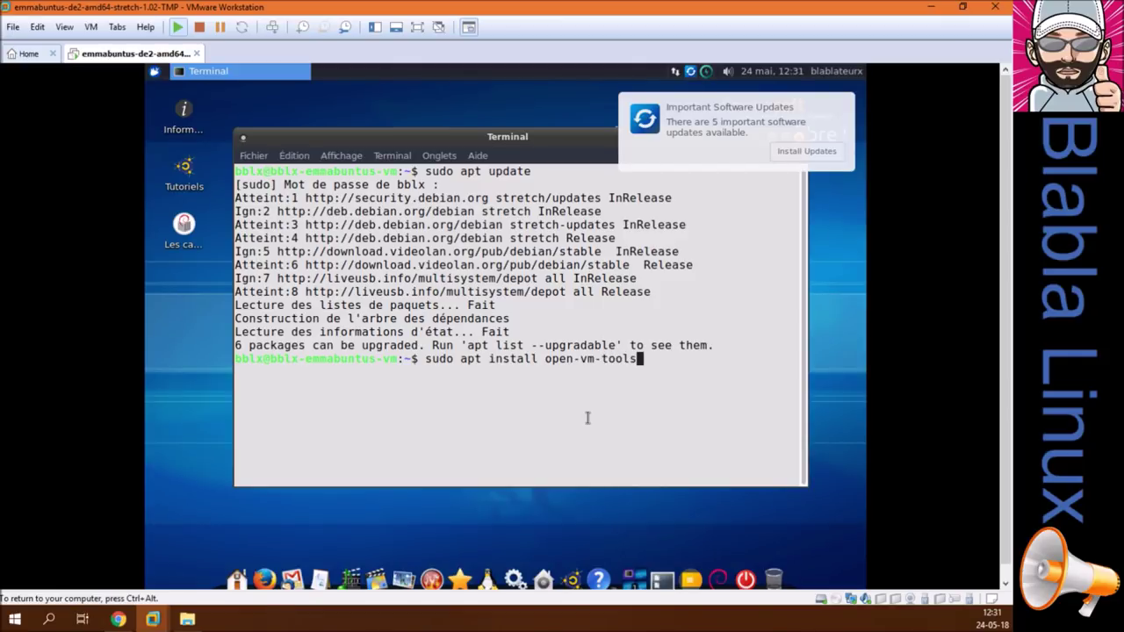
pyautogui.write('-desktop')
pyautogui.press('Return')
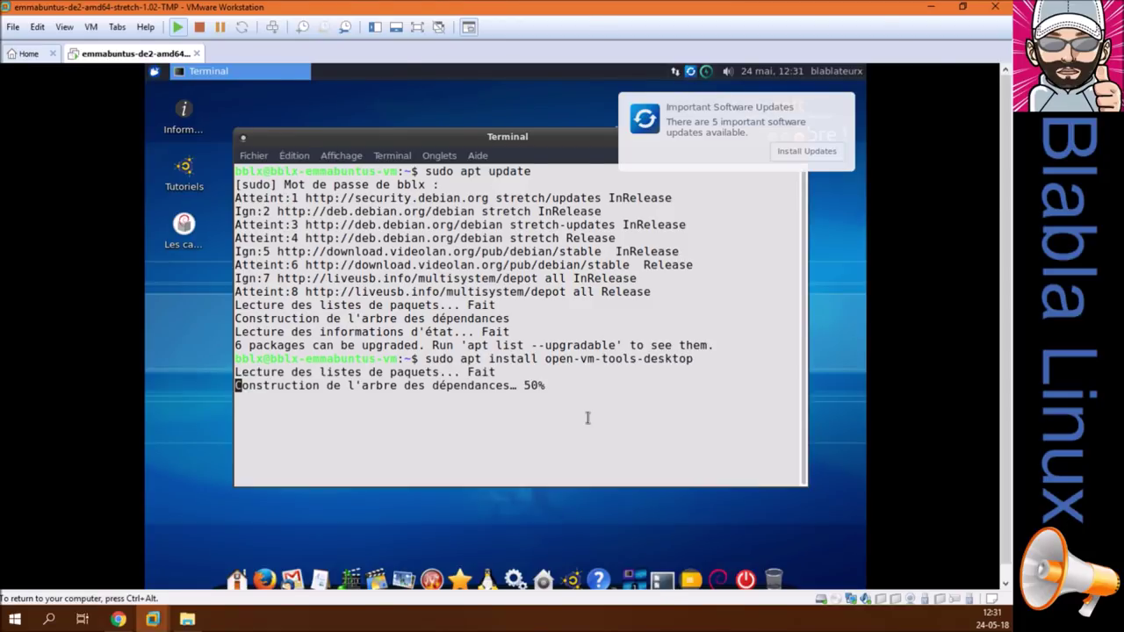
pyautogui.write('o')
pyautogui.press('Return')
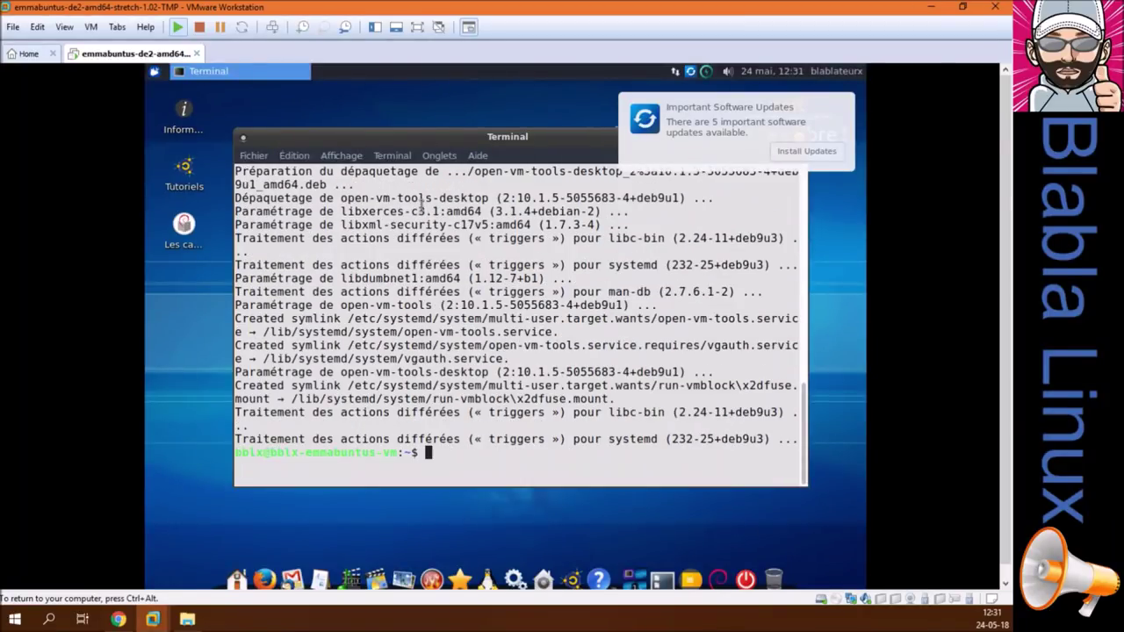
pyautogui.click(417, 27)
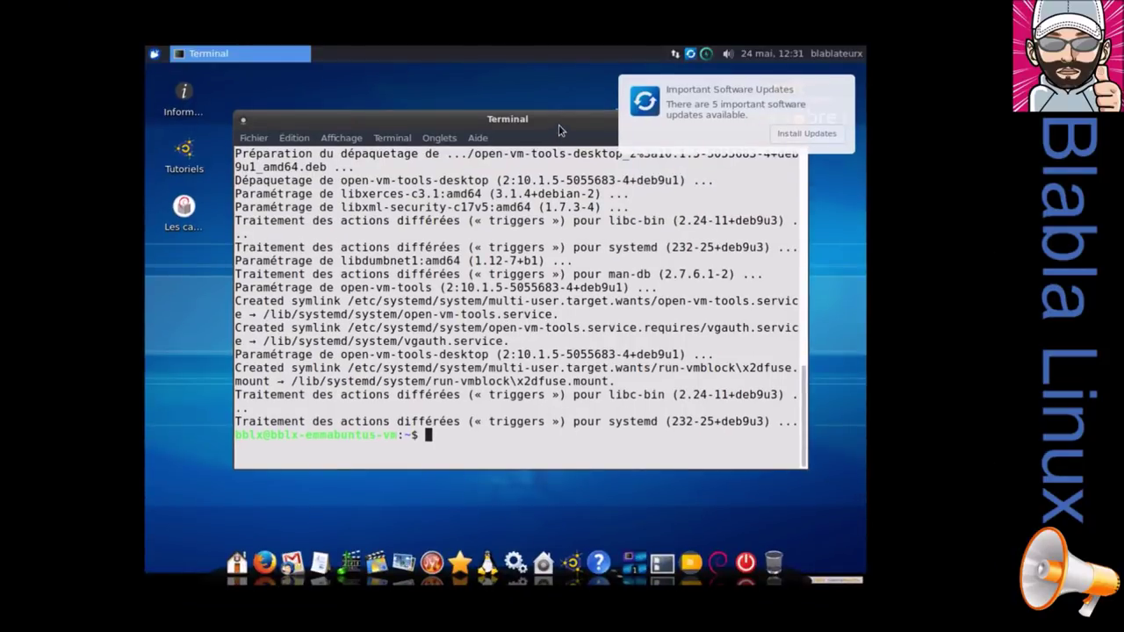
# Reboot the guest with sudo reboot into the default Emmabuntus Debian Edition 2 entry.
pyautogui.write('sudo reboot')
pyautogui.press('Return')
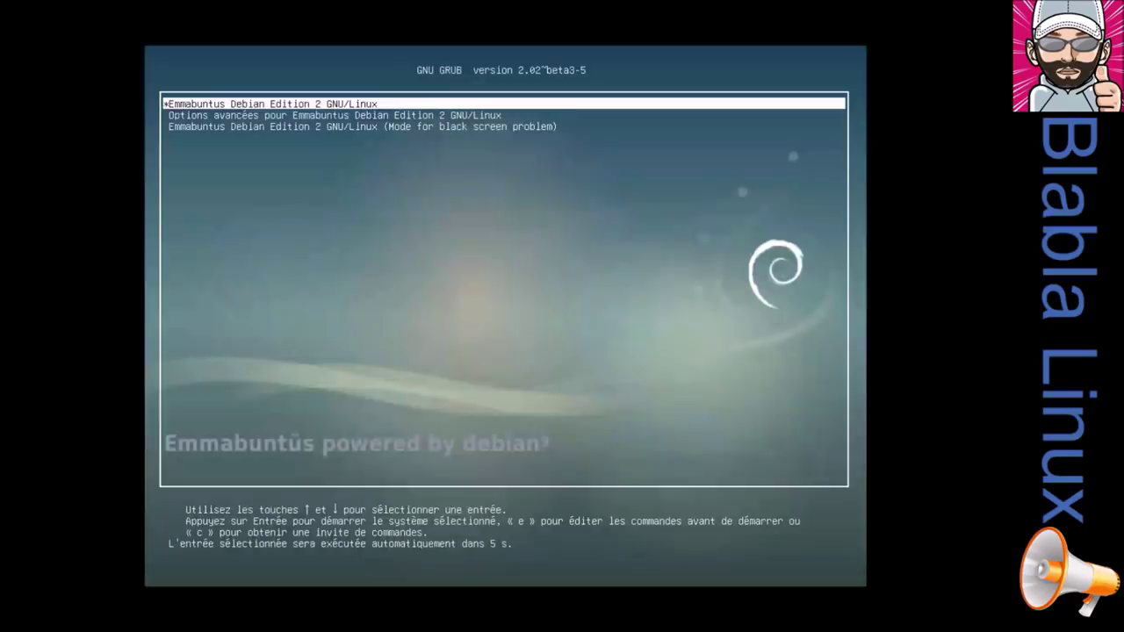
pyautogui.press('Return')
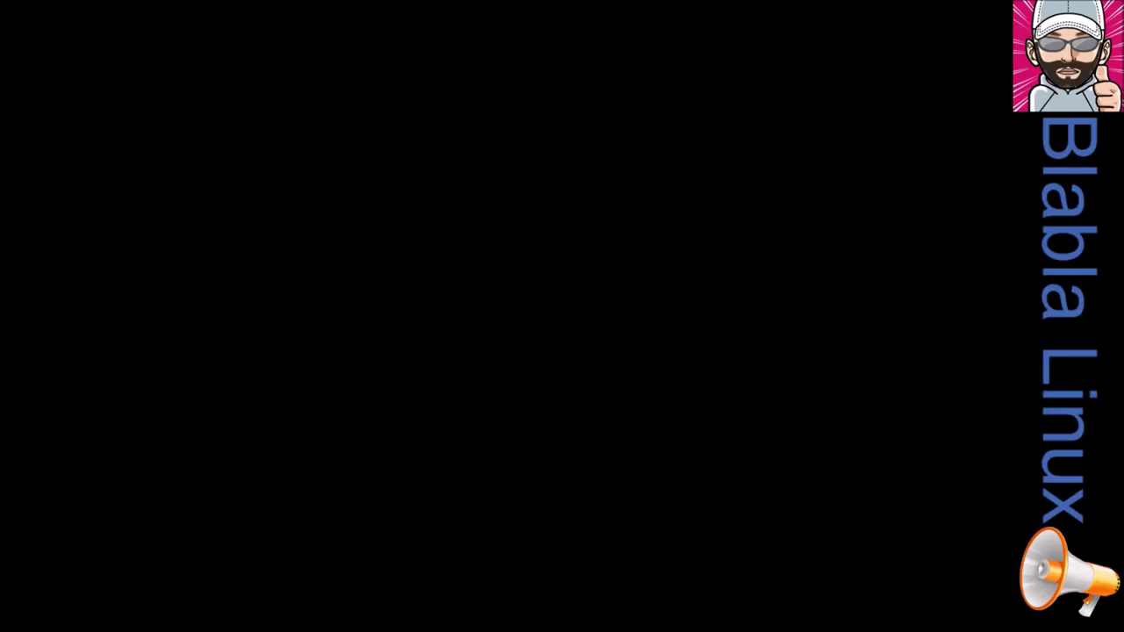
# Log back in with the account password and stop the welcome dialog appearing at startup.
pyautogui.write('•••••••')
pyautogui.press('Return')
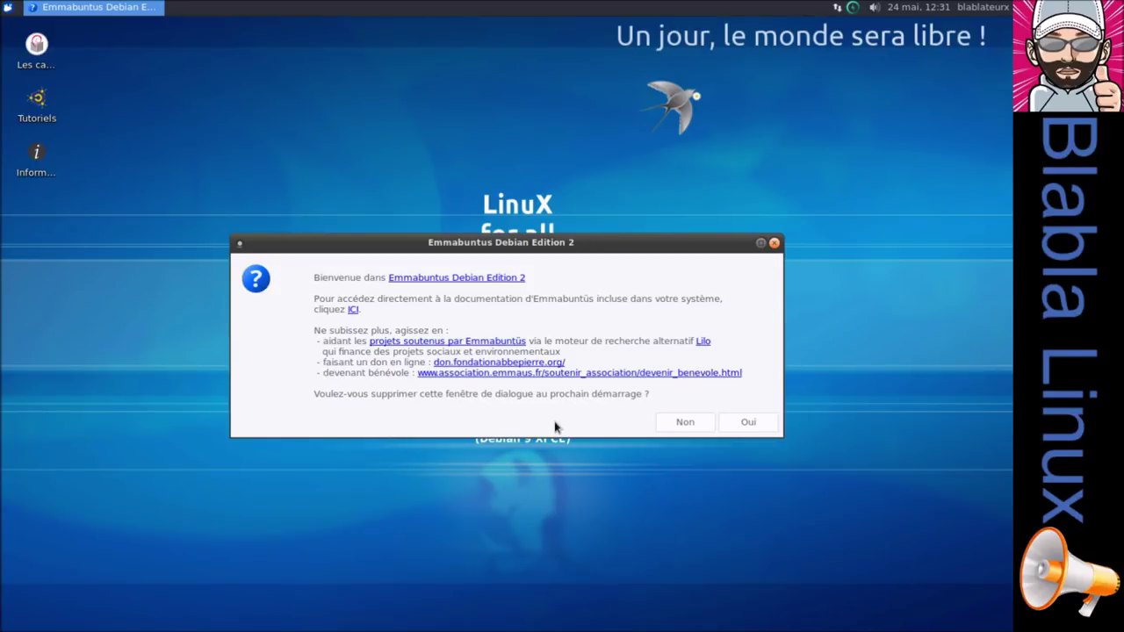
pyautogui.click(767, 427)
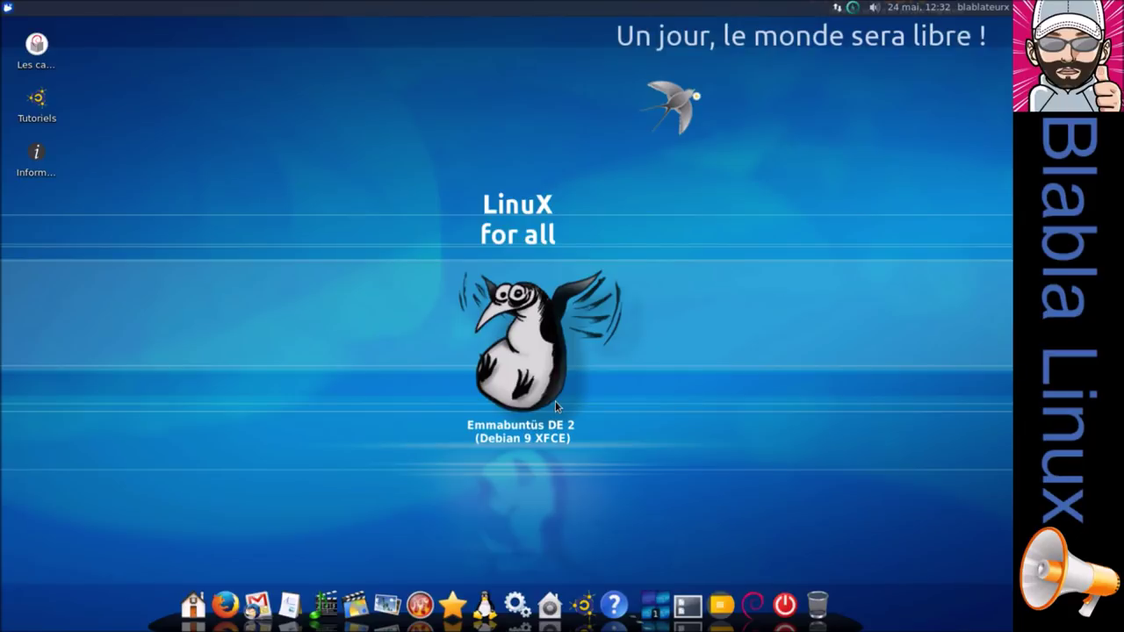
# From the desktop menu, apply the cloudy sunset sky backdrop in Fond d'écran and close Bureau settings.
pyautogui.rightClick(235, 177)
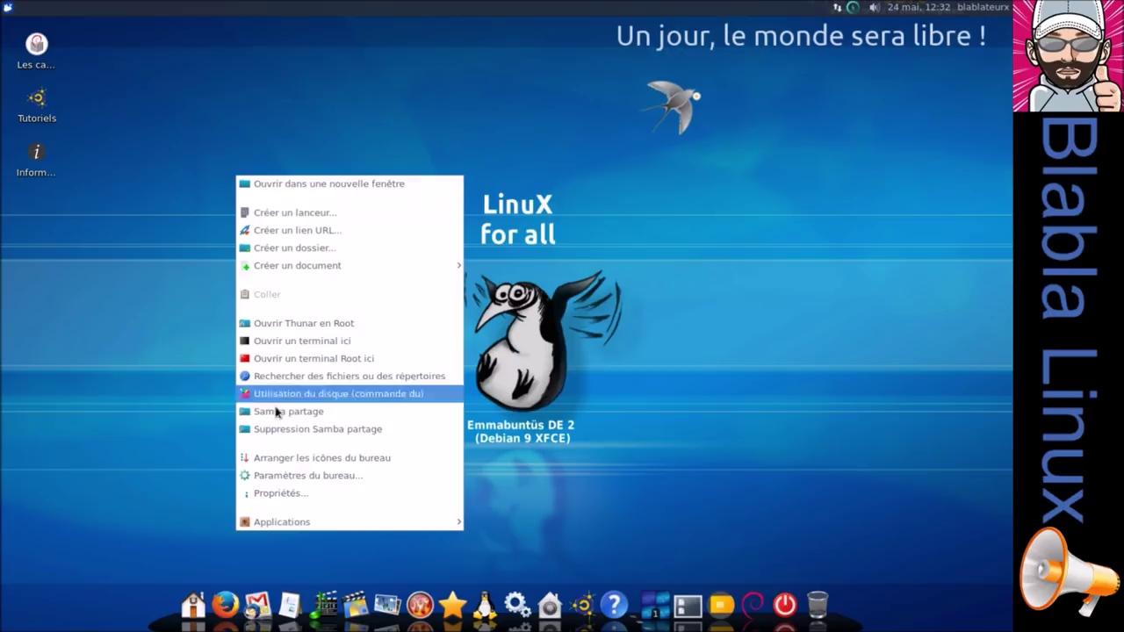
pyautogui.click(284, 477)
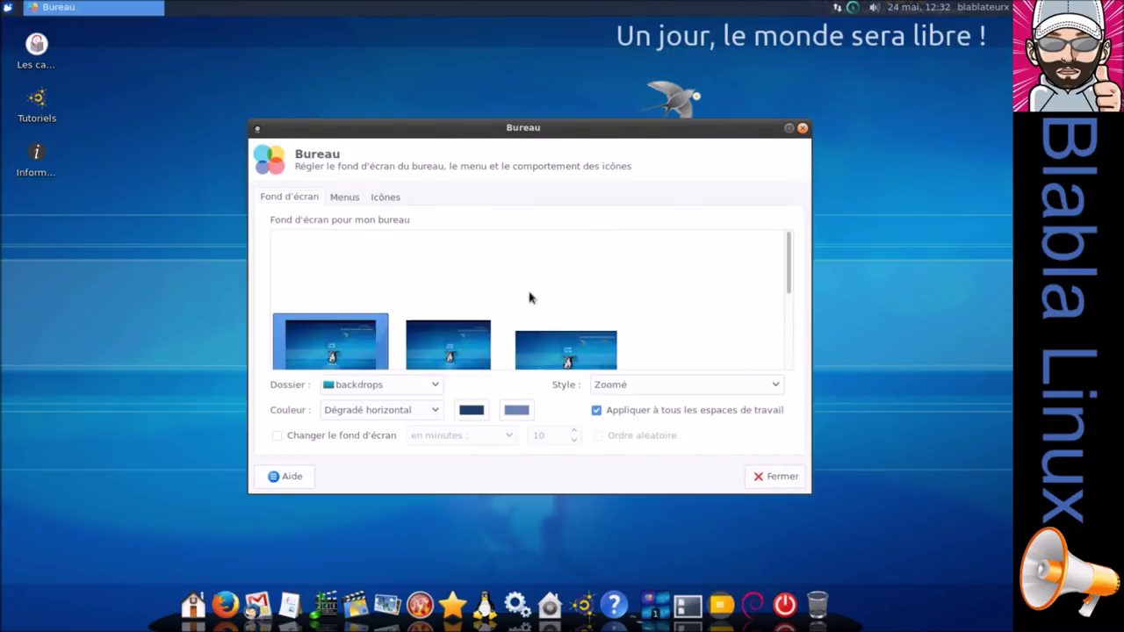
pyautogui.click(788, 127)
pyautogui.moveTo(456, 627)
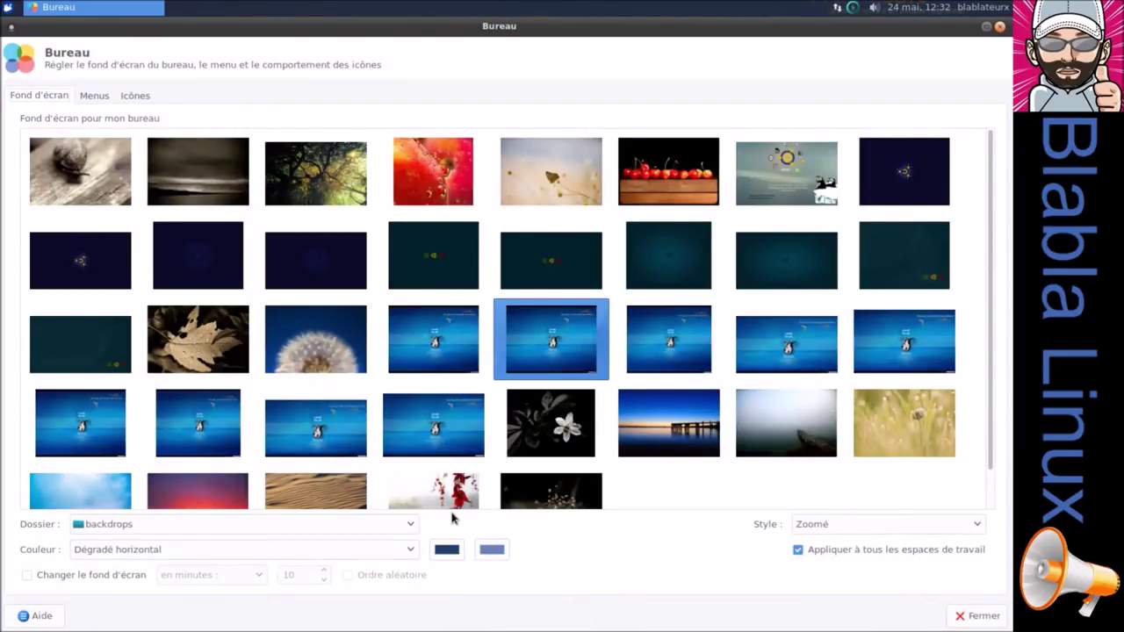
pyautogui.scroll(-1, 404, 456)
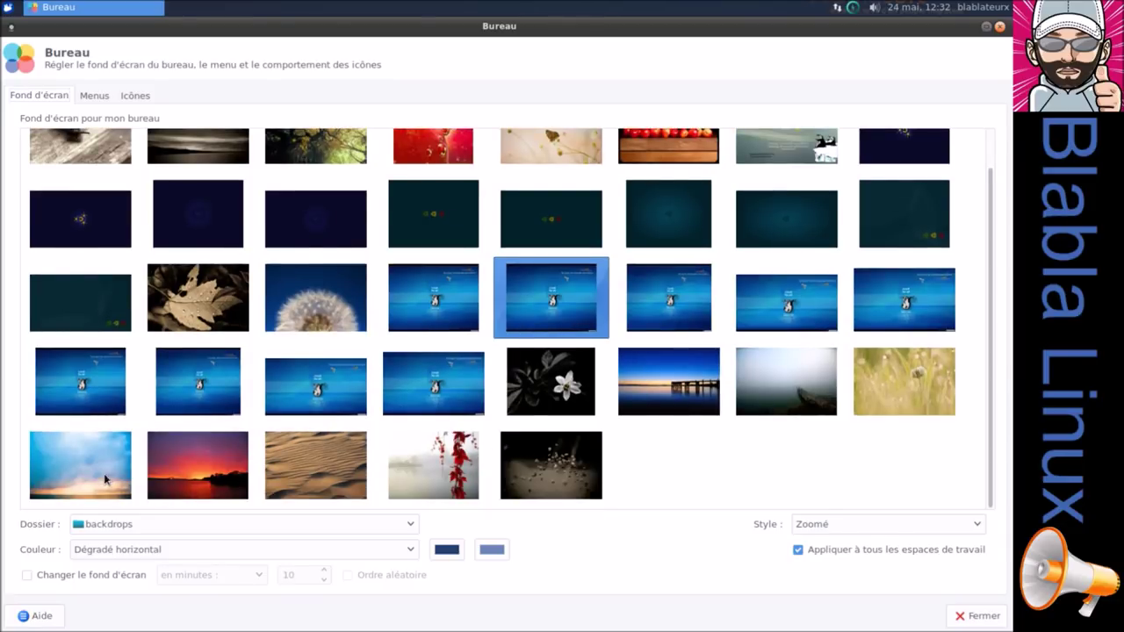
pyautogui.click(101, 475)
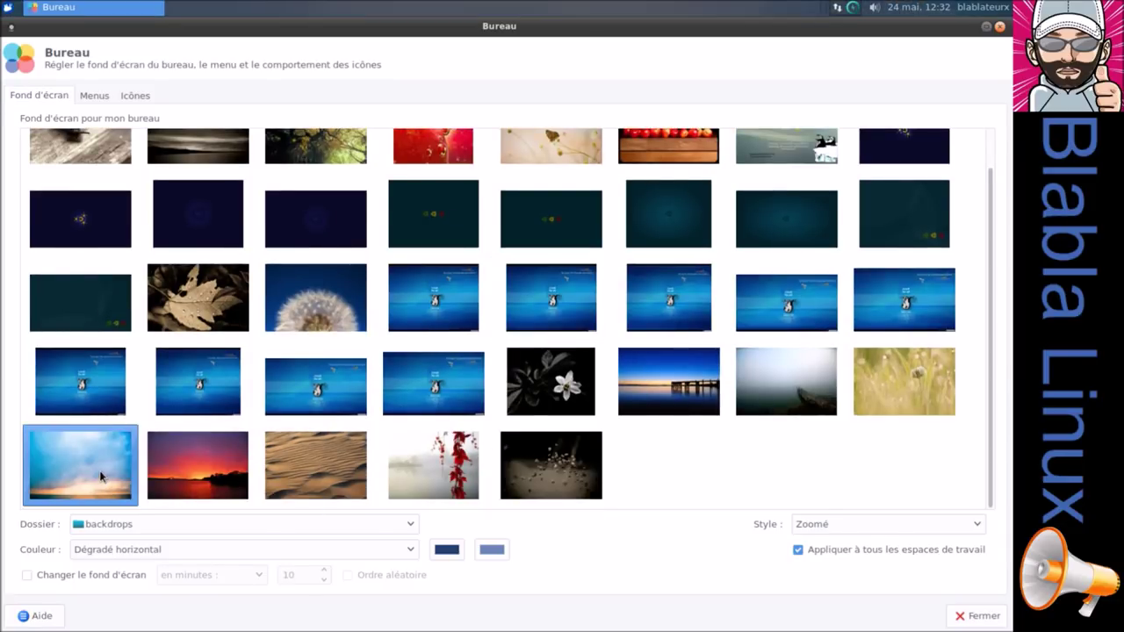
pyautogui.click(999, 25)
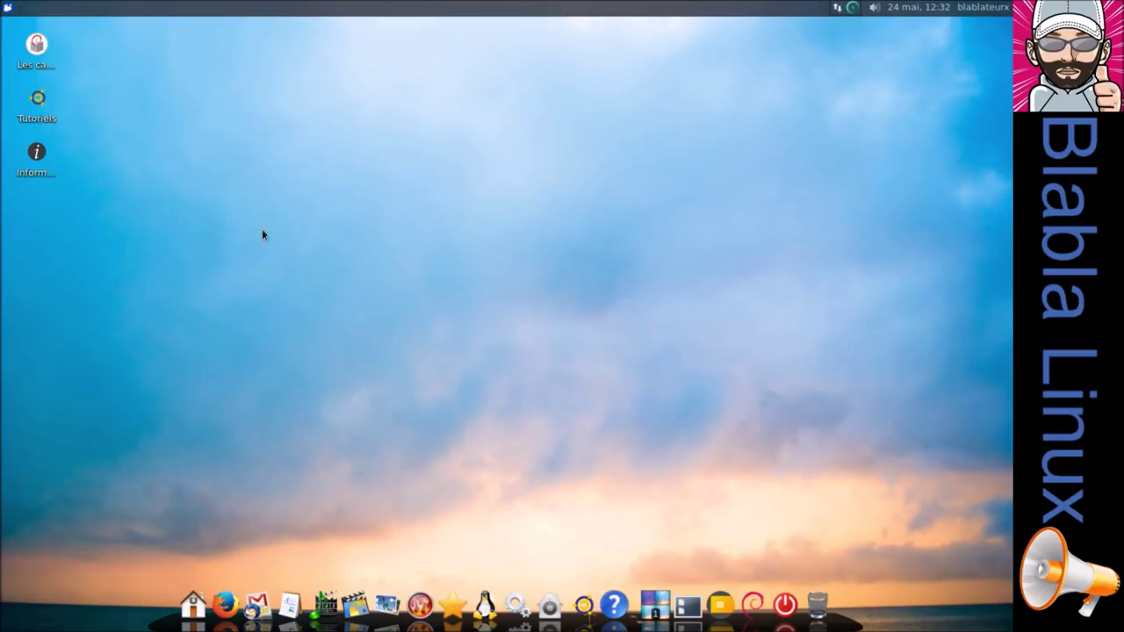
# Open the Whisker menu, try the Paramètres settings window, and close them again.
pyautogui.click(8, 8)
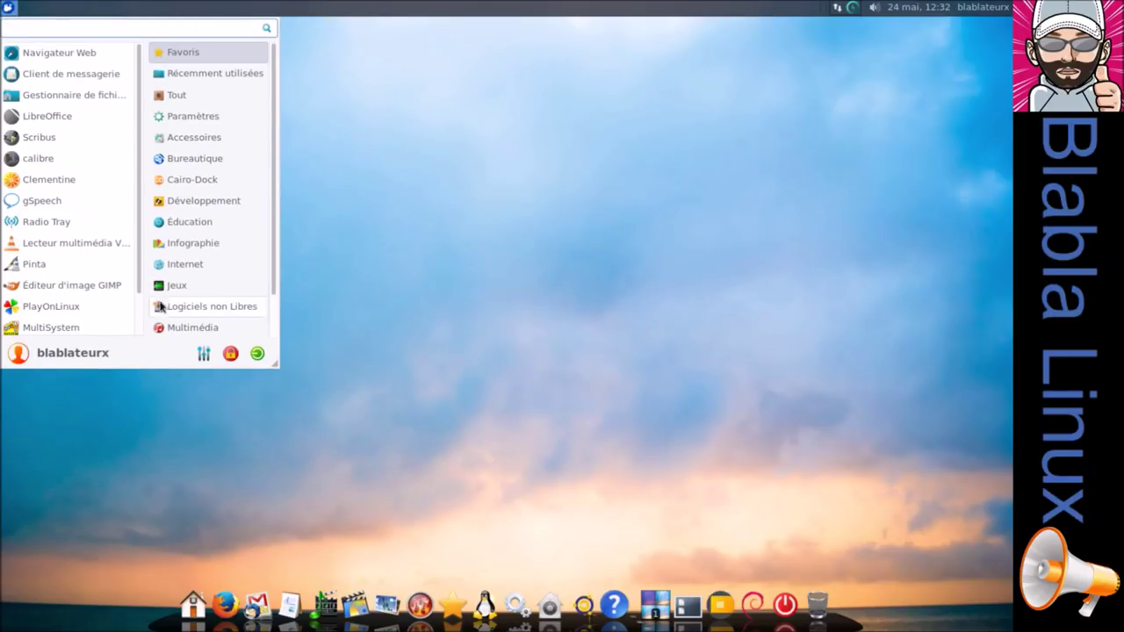
pyautogui.click(202, 349)
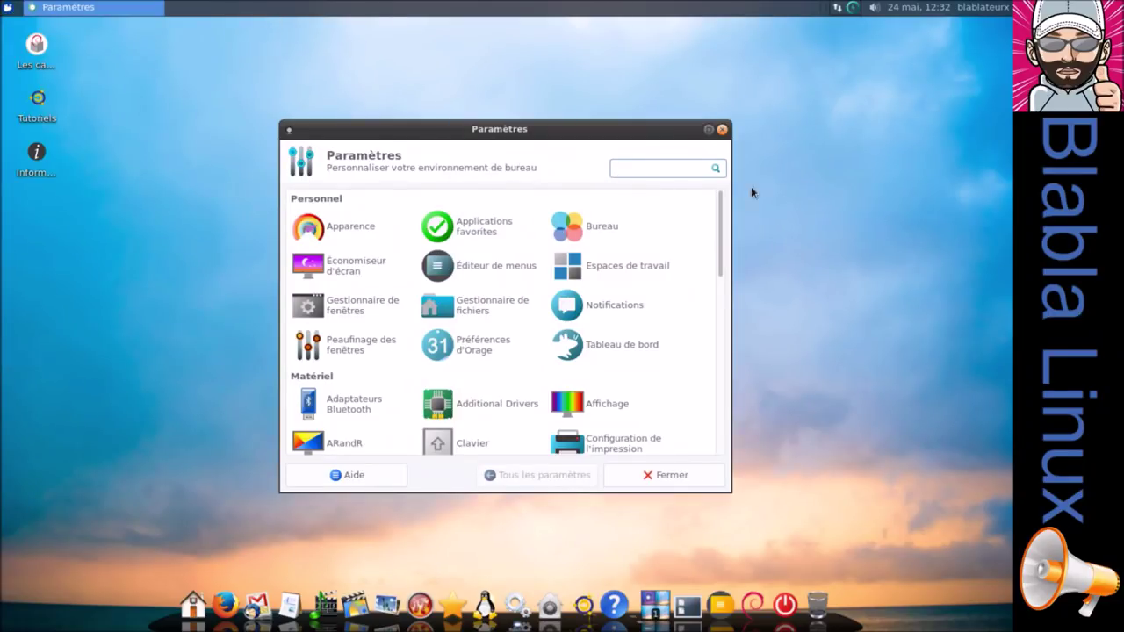
pyautogui.click(720, 129)
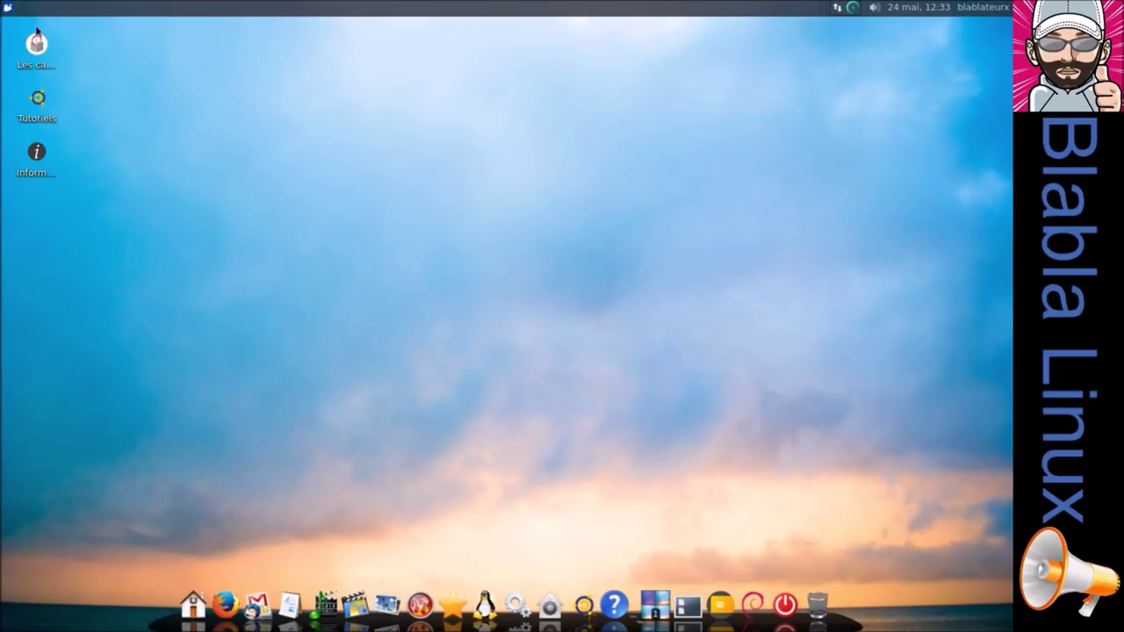
pyautogui.click(9, 9)
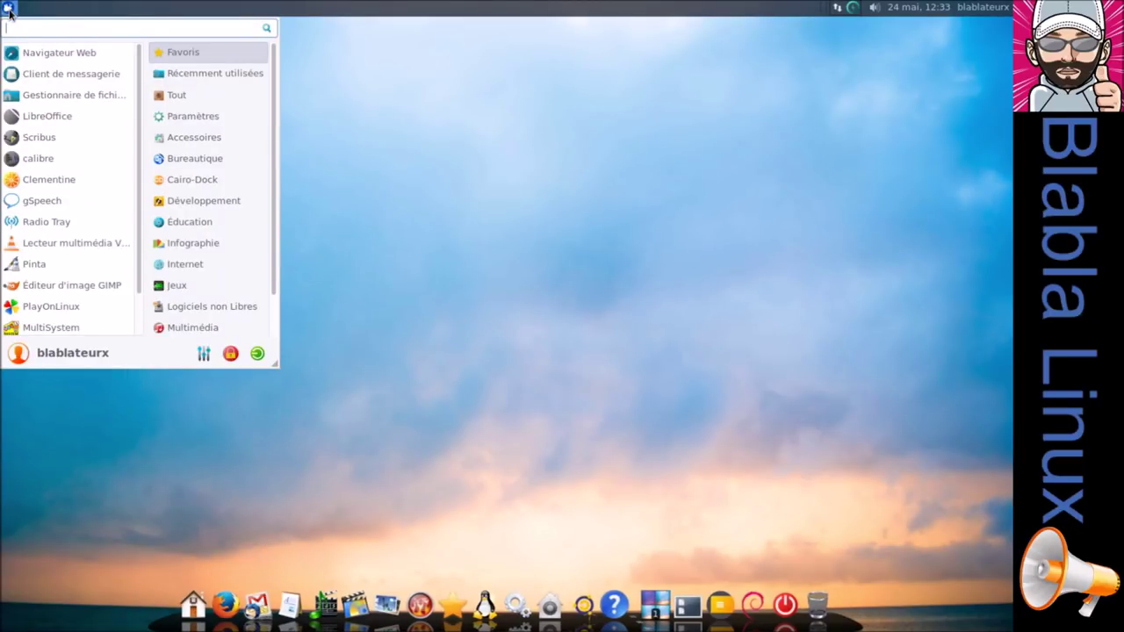
pyautogui.click(316, 150)
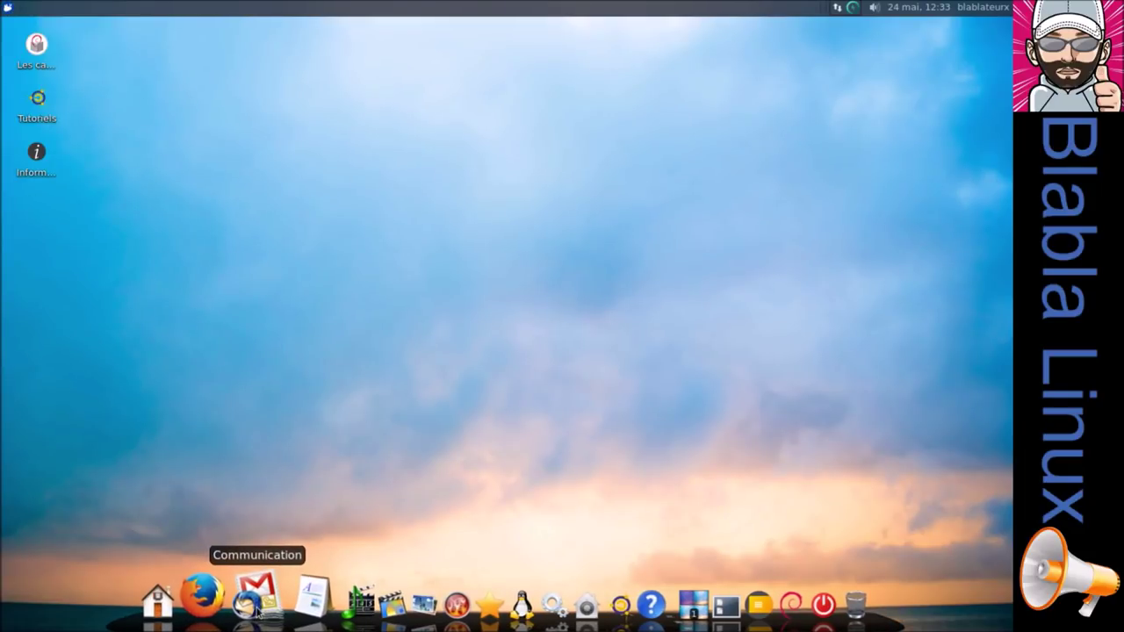
pyautogui.click(6, 8)
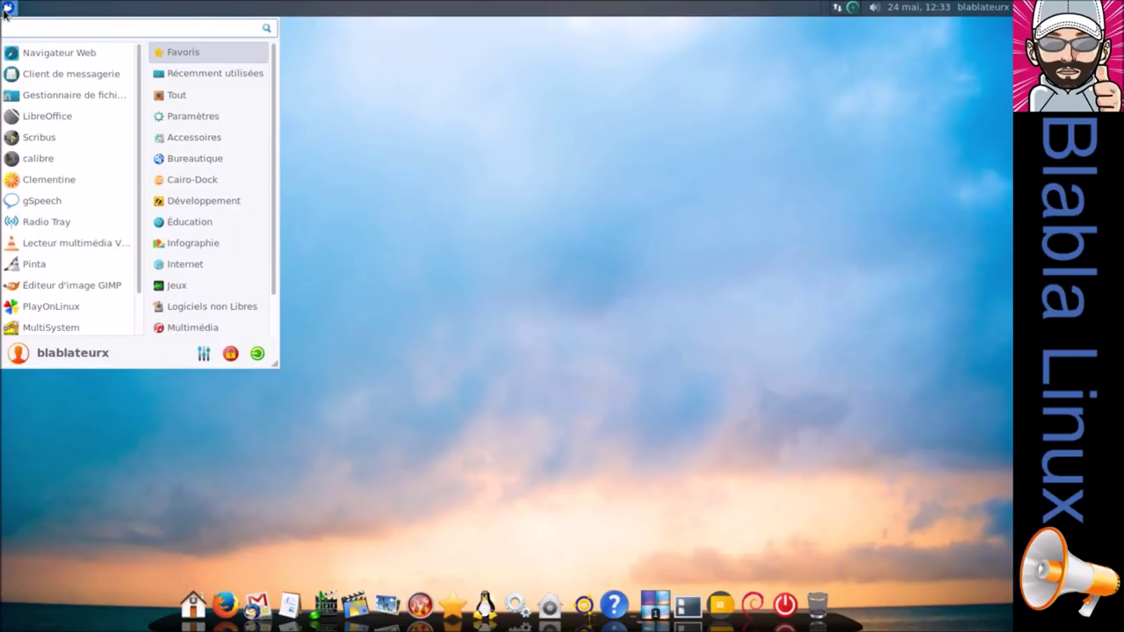
pyautogui.click(657, 326)
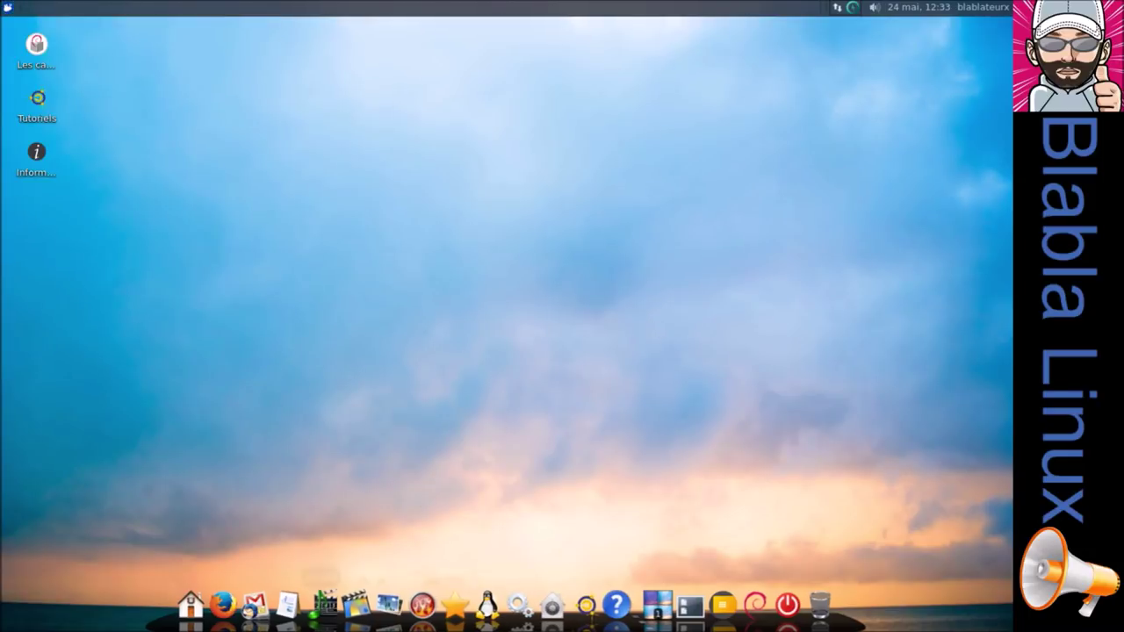
# Glance at the Bureautique dock stack, then reopen the Whisker menu and drag it larger.
pyautogui.click(291, 609)
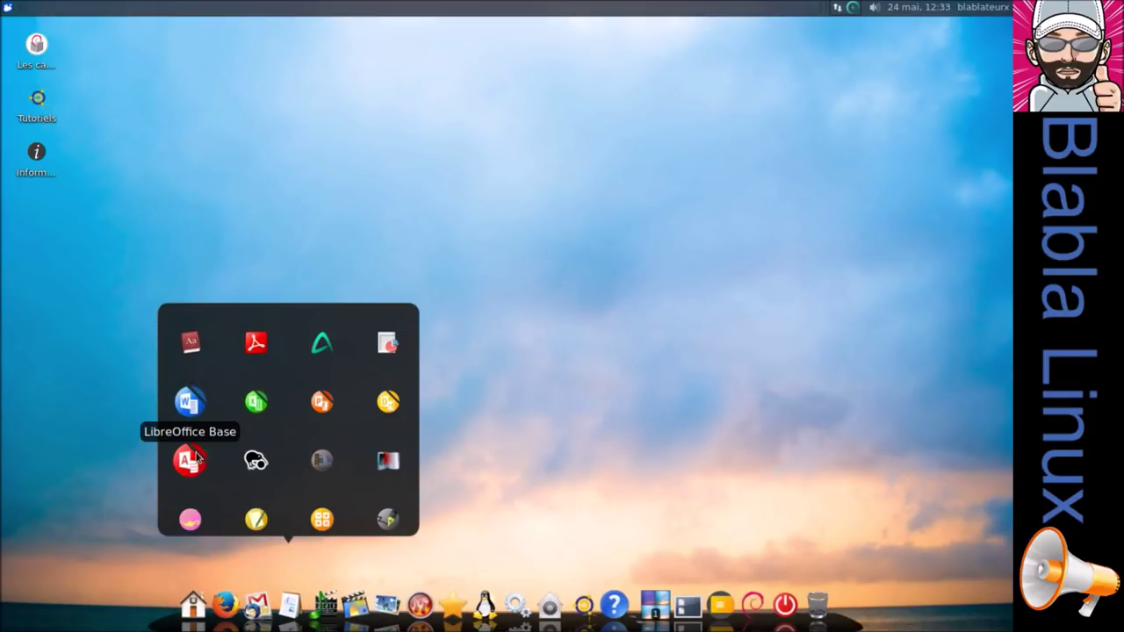
pyautogui.click(93, 393)
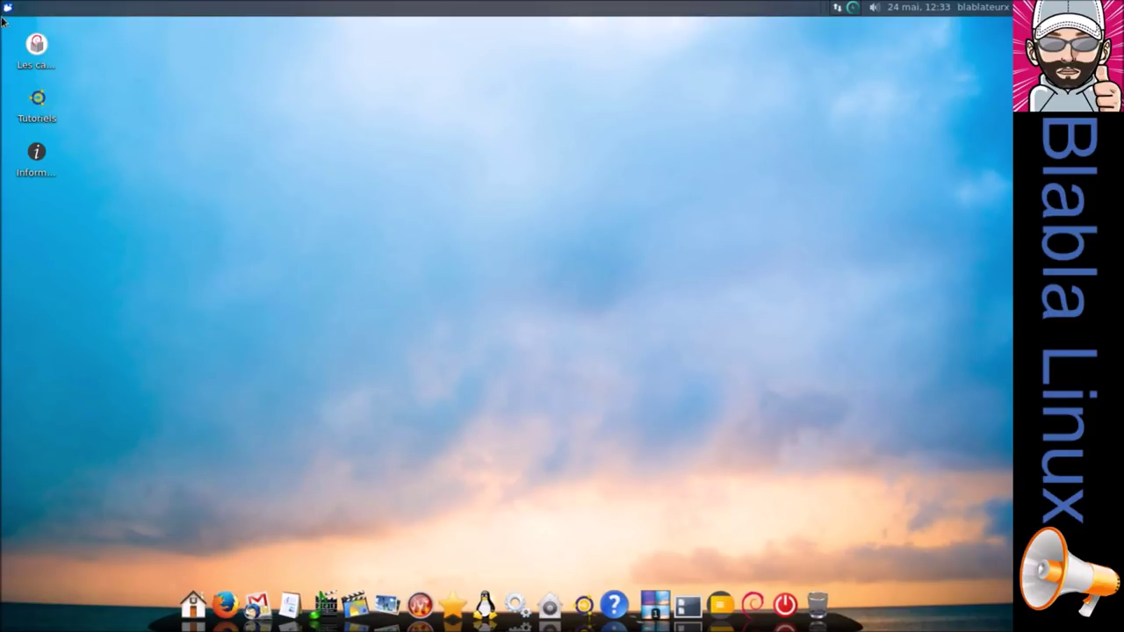
pyautogui.click(7, 8)
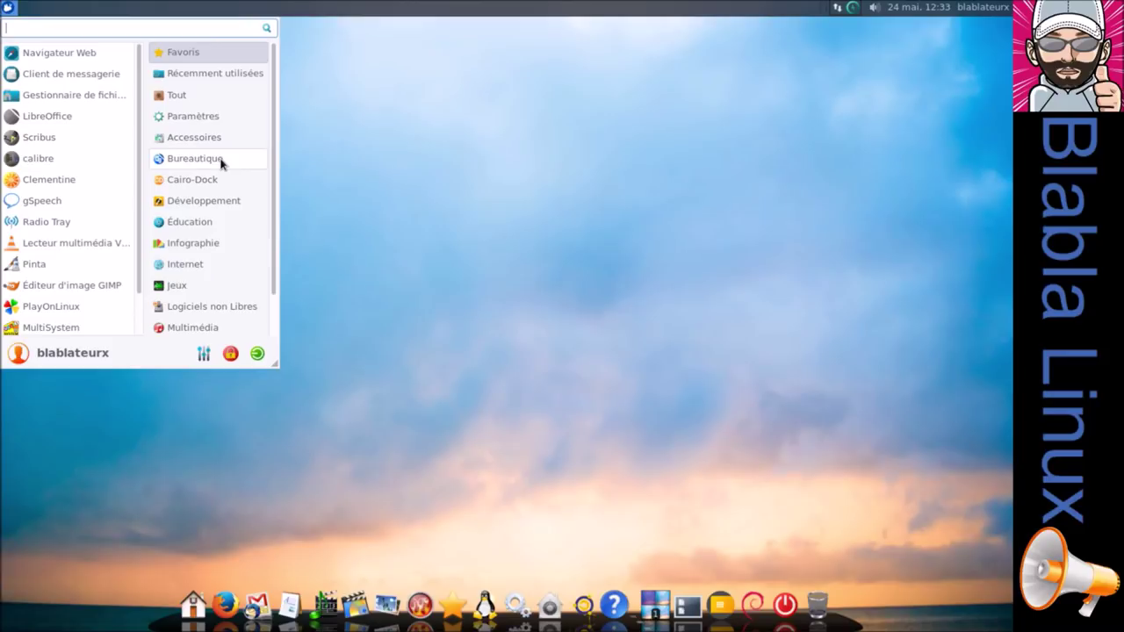
pyautogui.moveTo(274, 359); pyautogui.dragTo(376, 441)
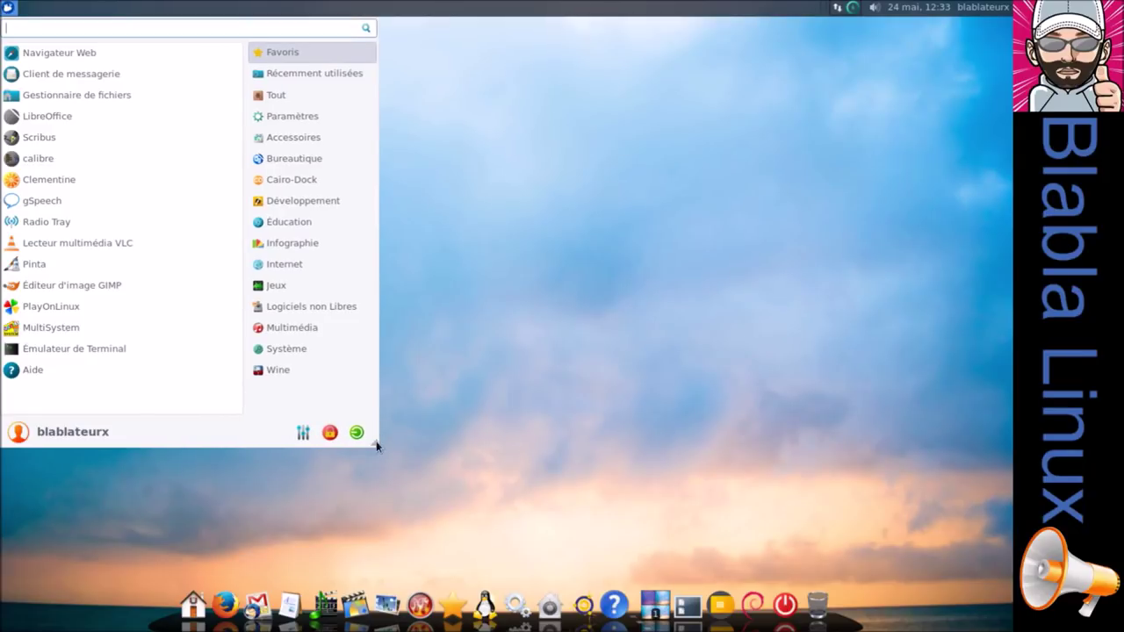
# Browse the Bureautique office apps in the Whisker menu and the home folder, then close both.
pyautogui.click(301, 166)
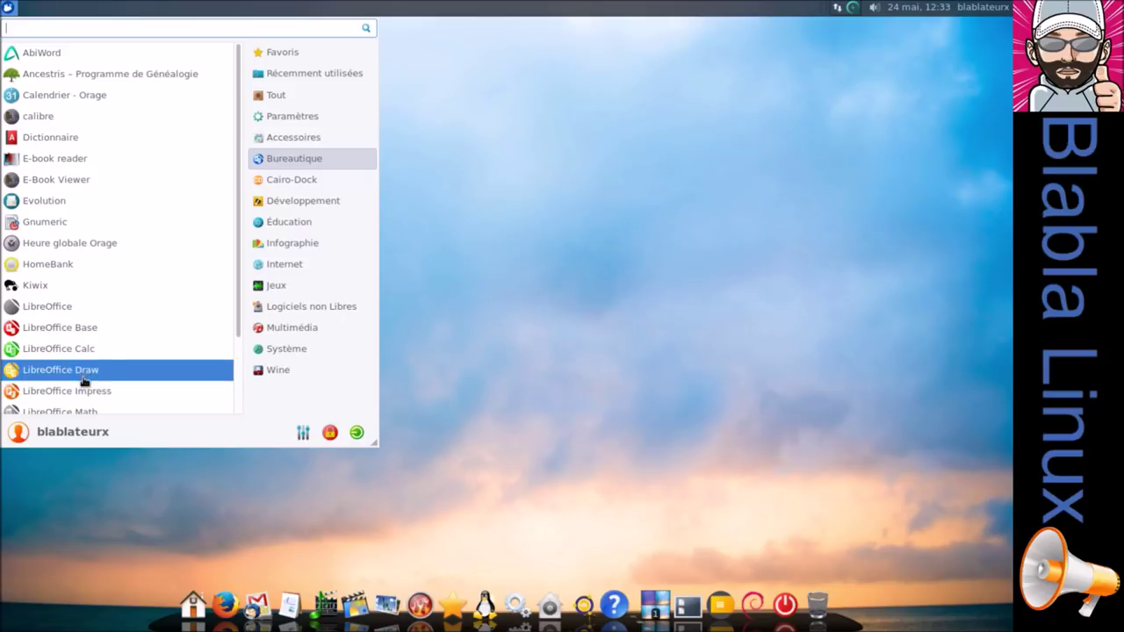
pyautogui.scroll(-2, 92, 408)
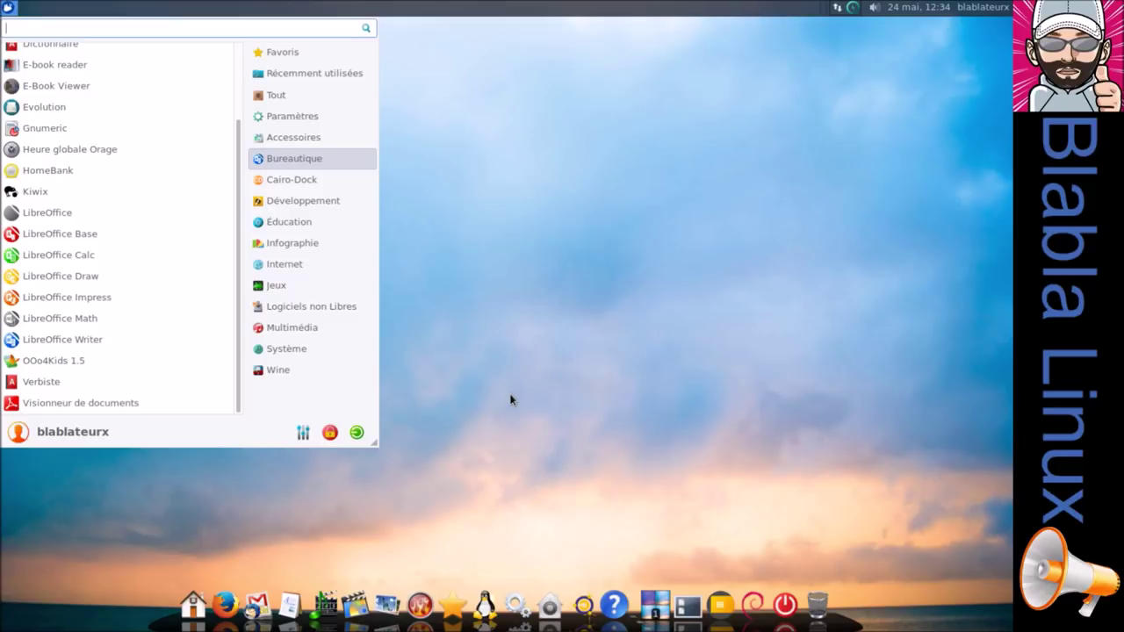
pyautogui.click(511, 399)
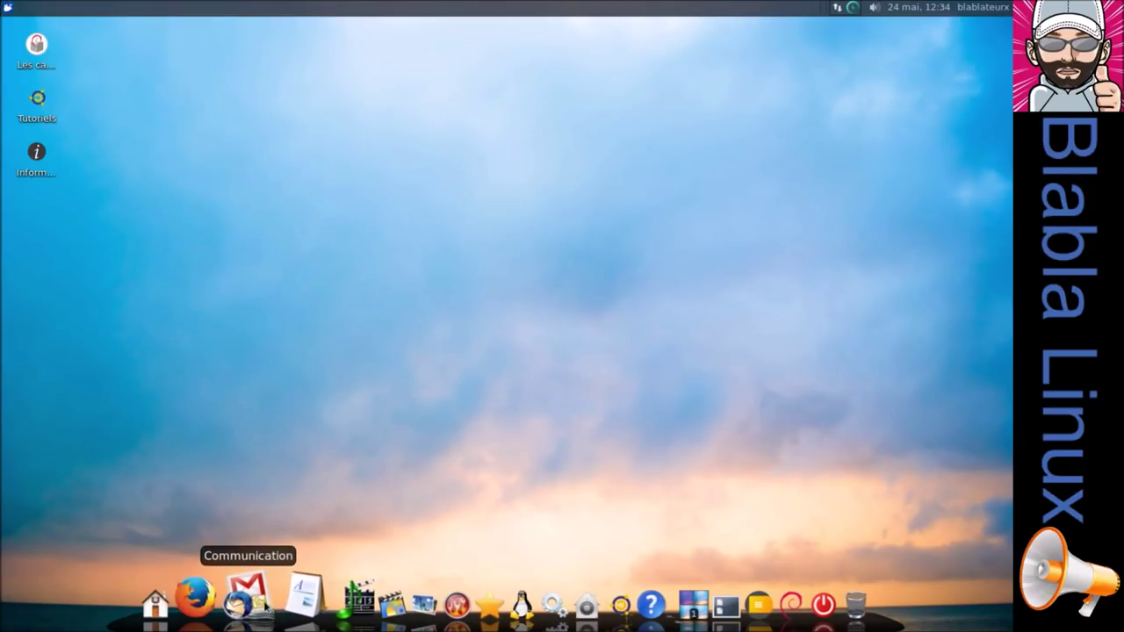
pyautogui.click(188, 606)
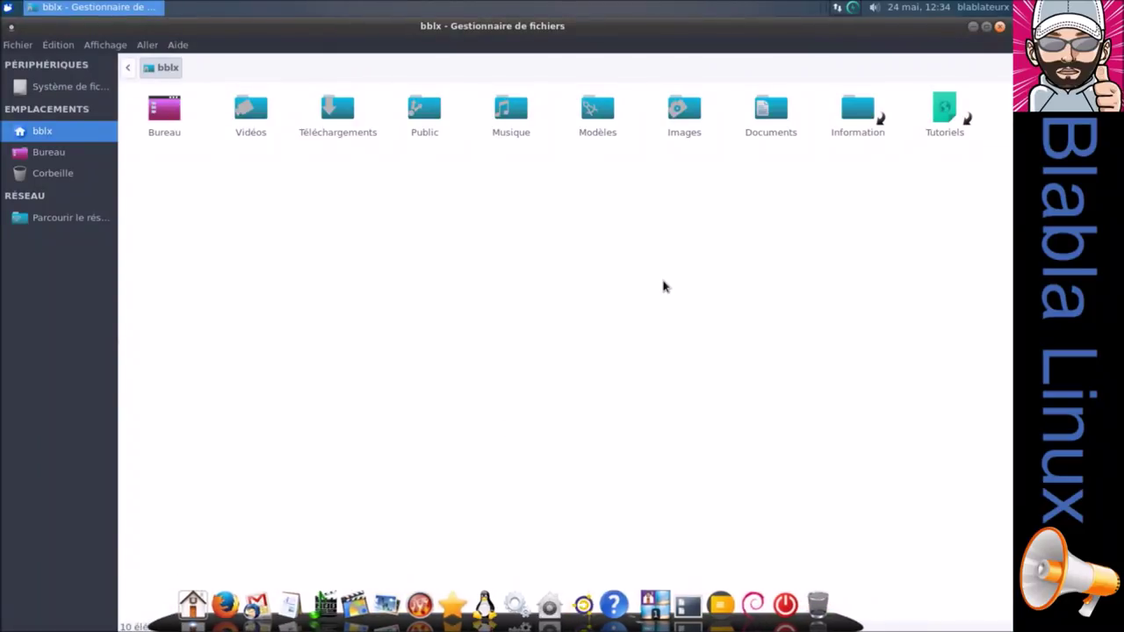
pyautogui.click(1000, 27)
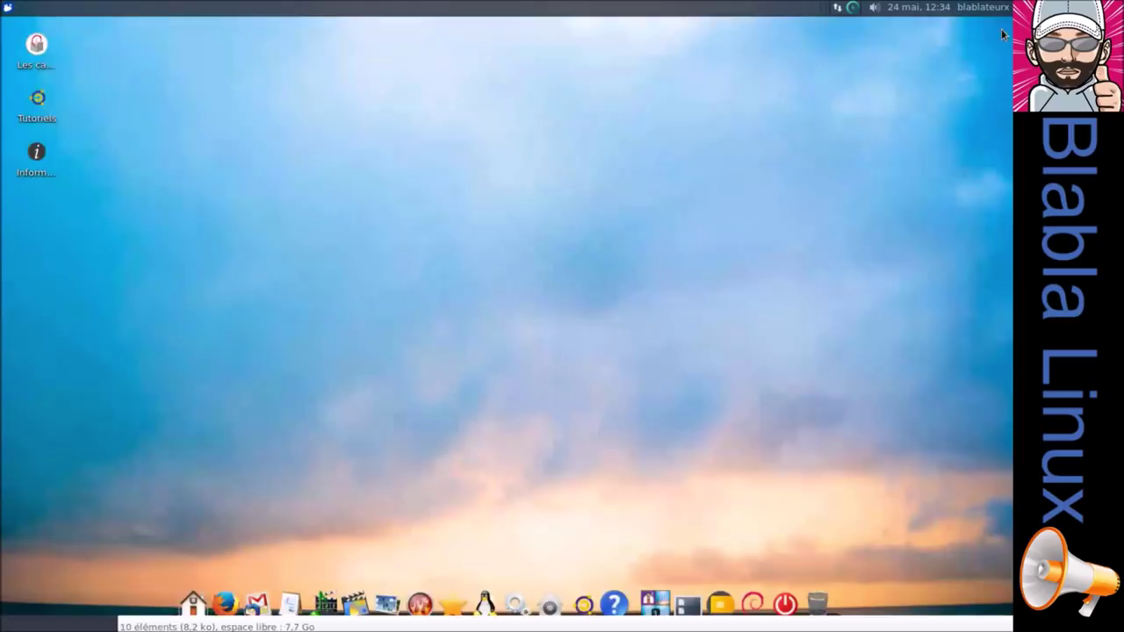
pyautogui.click(6, 7)
pyautogui.write('ter')
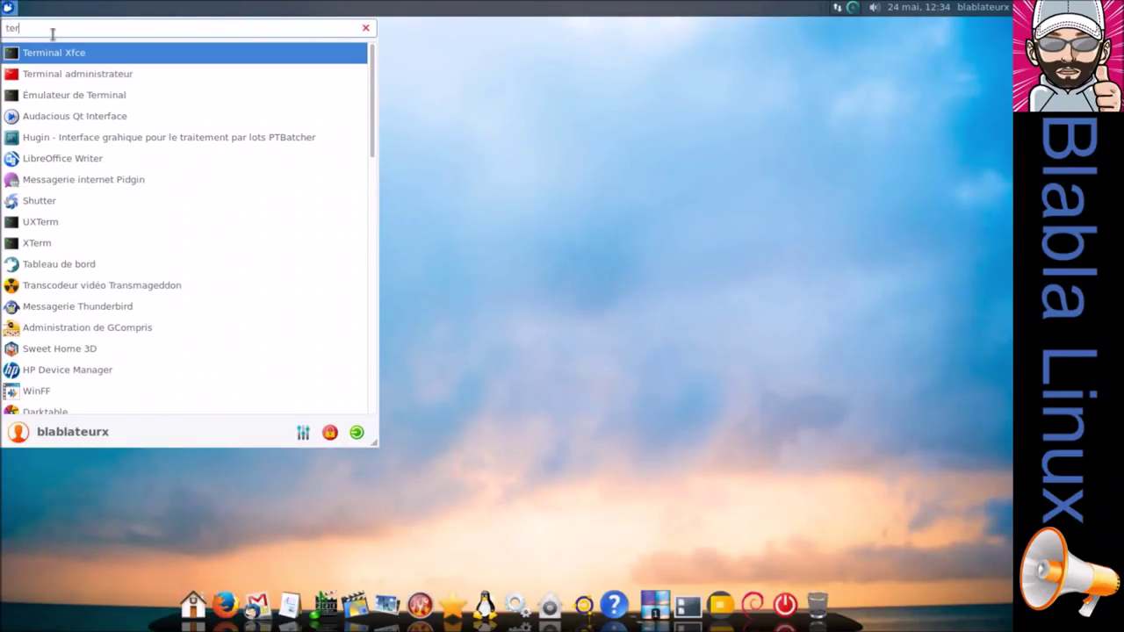
pyautogui.click(60, 56)
pyautogui.write('htop')
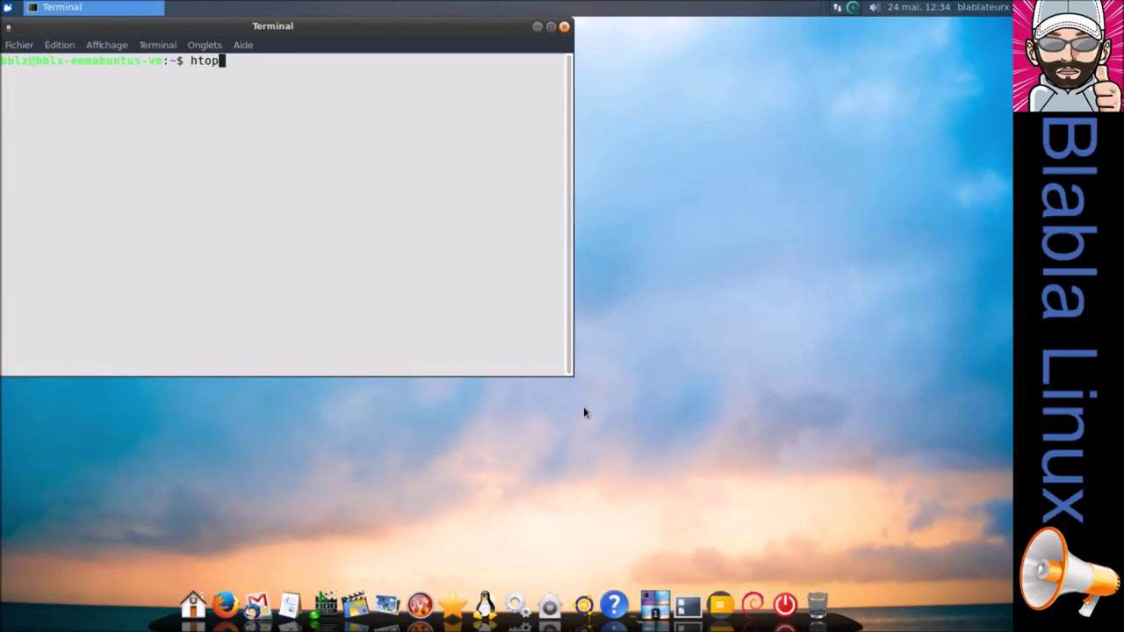
pyautogui.press('Return')
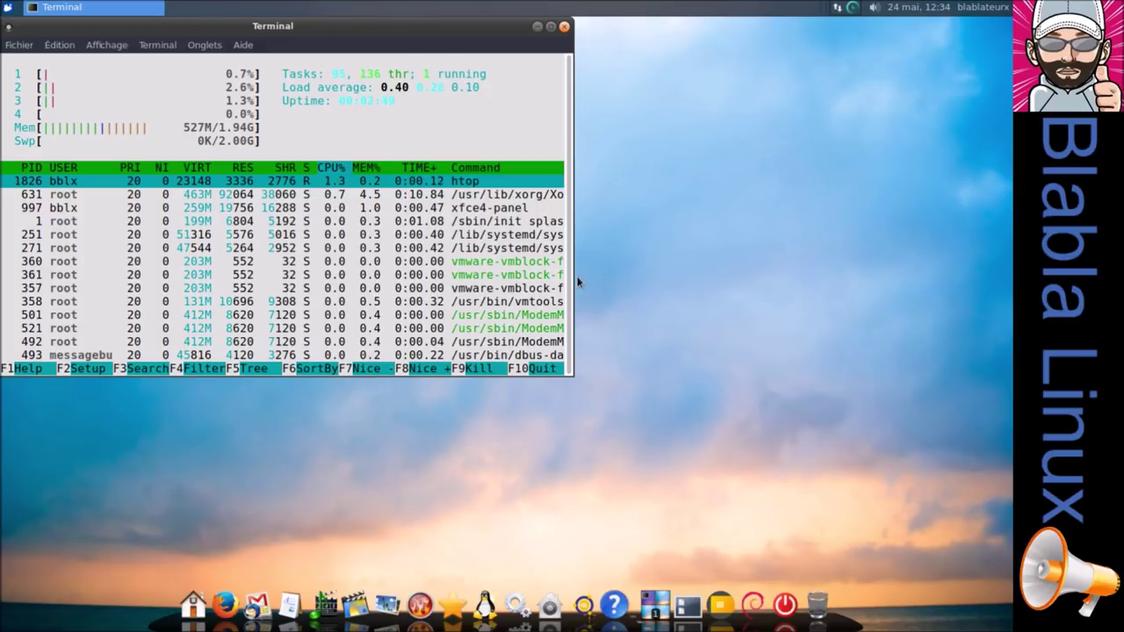
pyautogui.moveTo(489, 30); pyautogui.dragTo(650, 93)
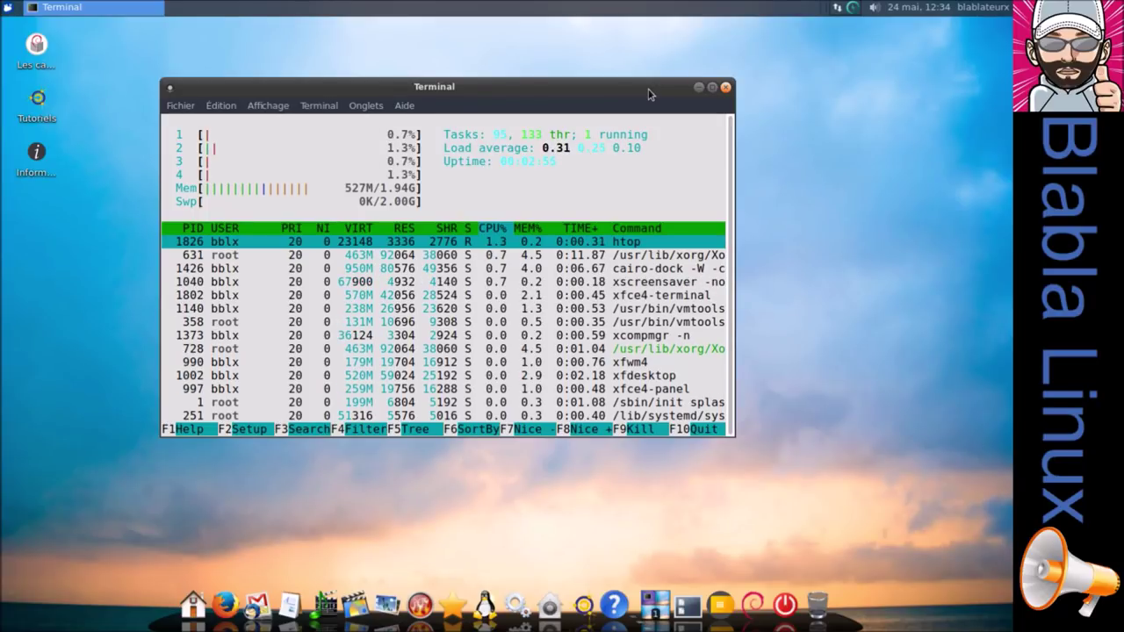
pyautogui.click(726, 88)
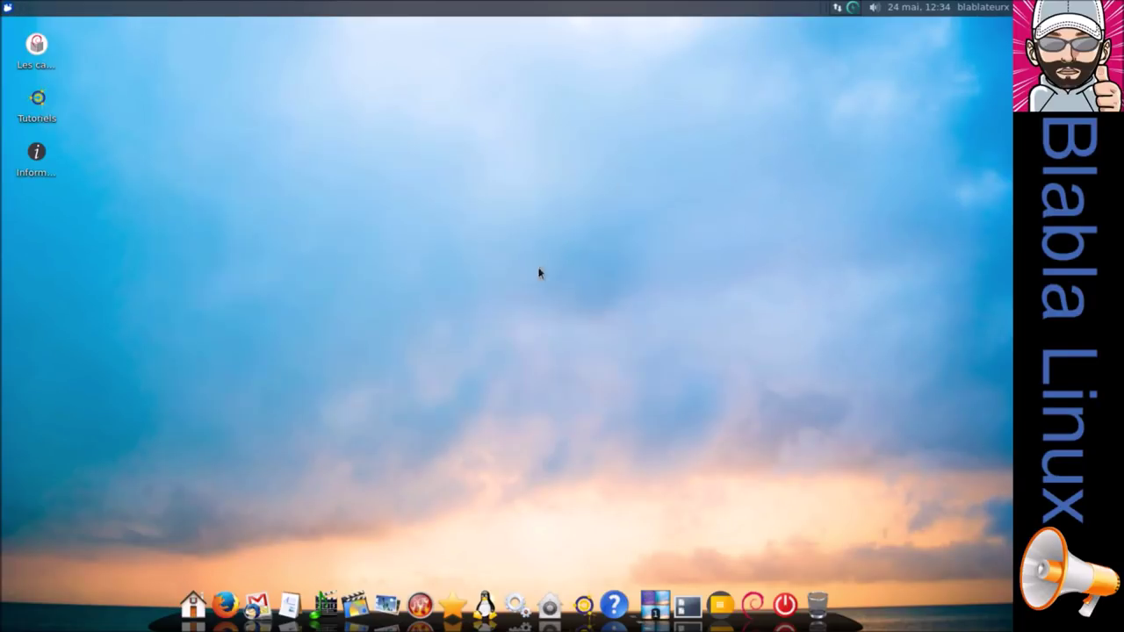
pyautogui.click(256, 604)
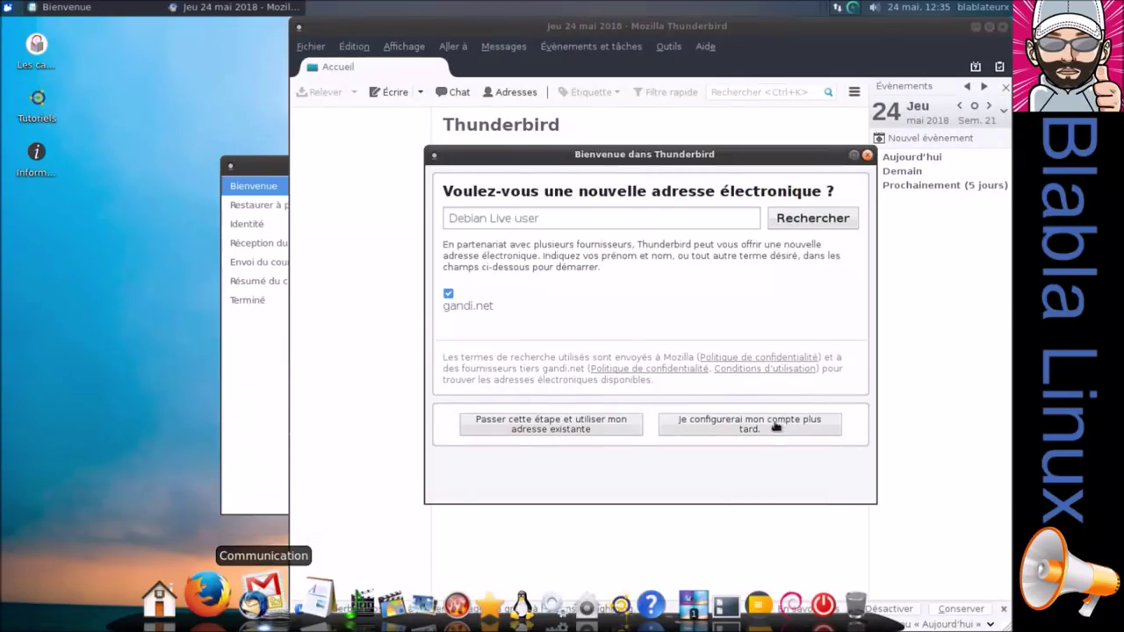
pyautogui.click(866, 155)
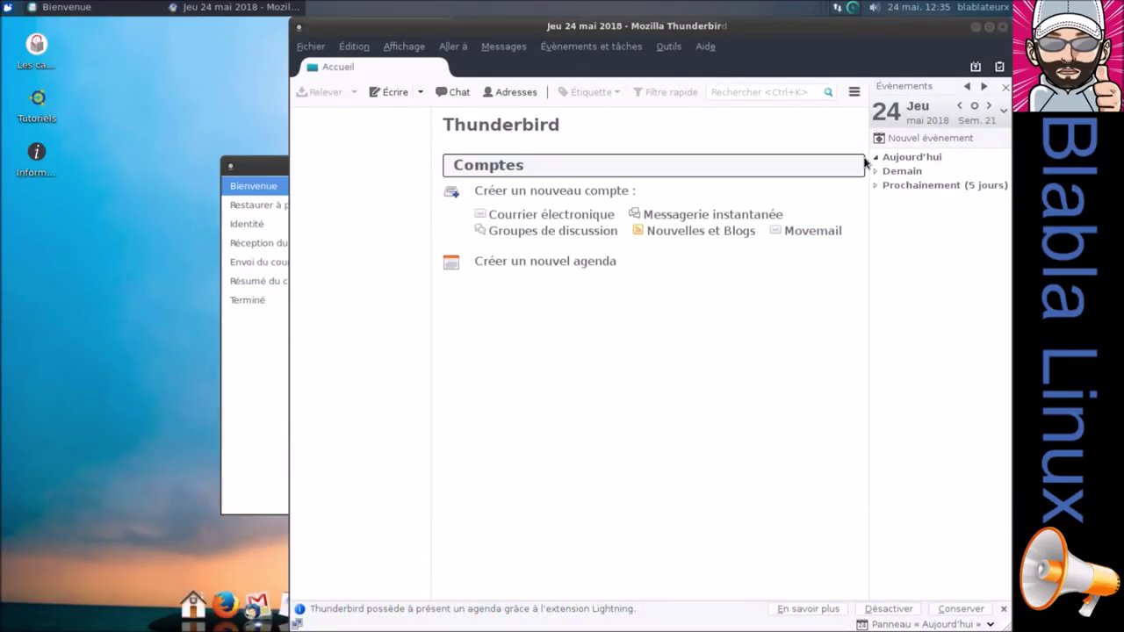
pyautogui.click(1003, 26)
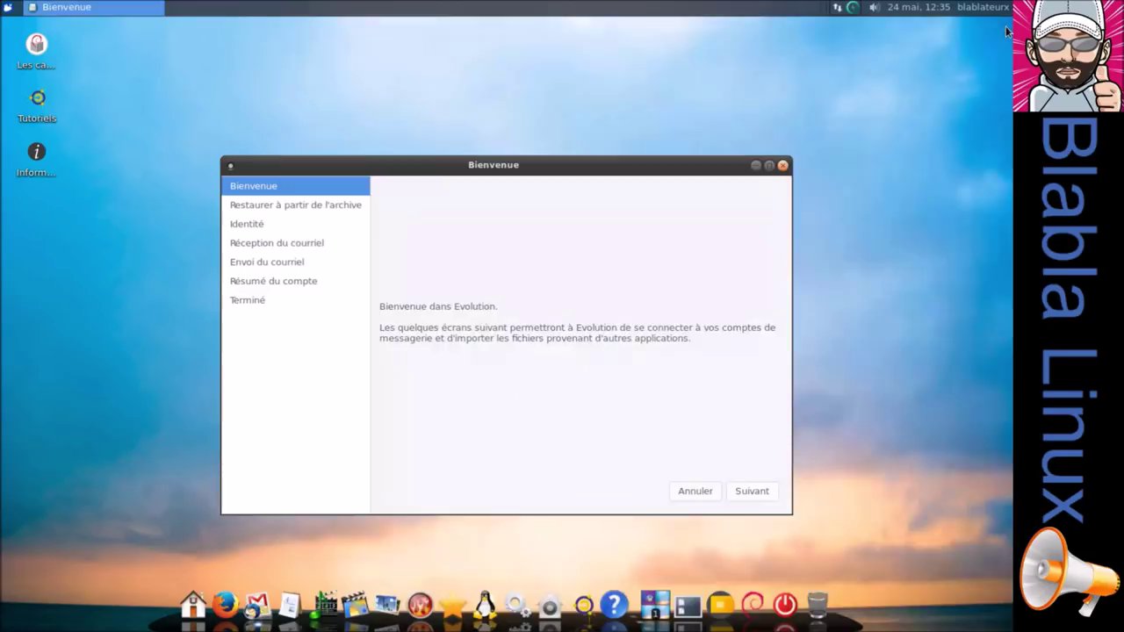
pyautogui.click(742, 494)
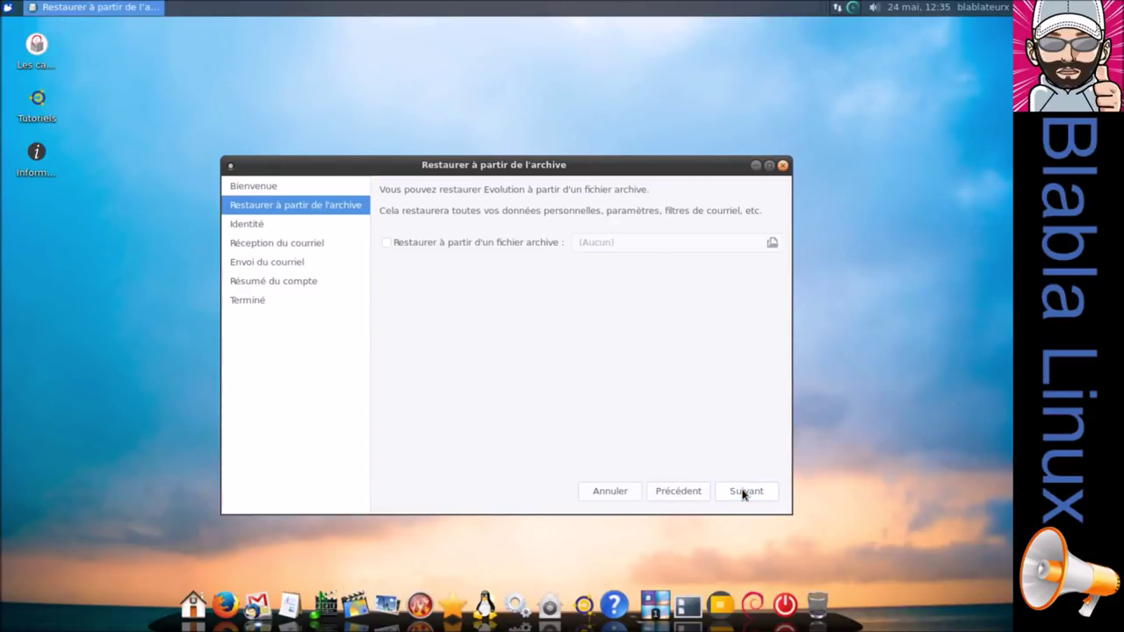
pyautogui.click(601, 494)
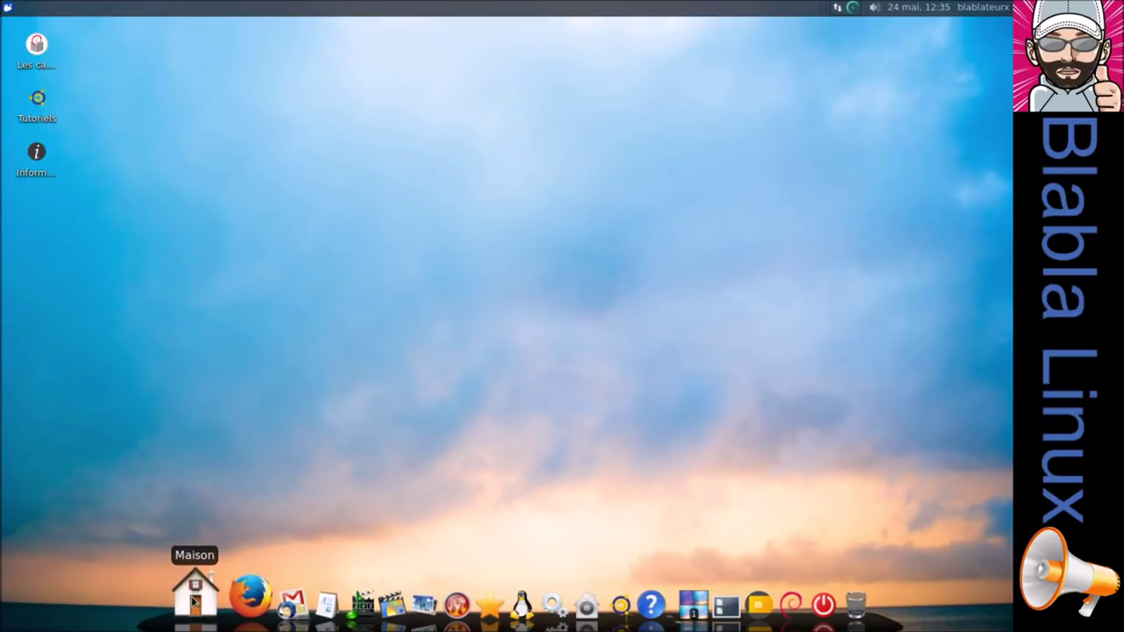
# Launch Firefox, view its About dialog showing ESR 52.8.0, then quit the browser.
pyautogui.click(224, 601)
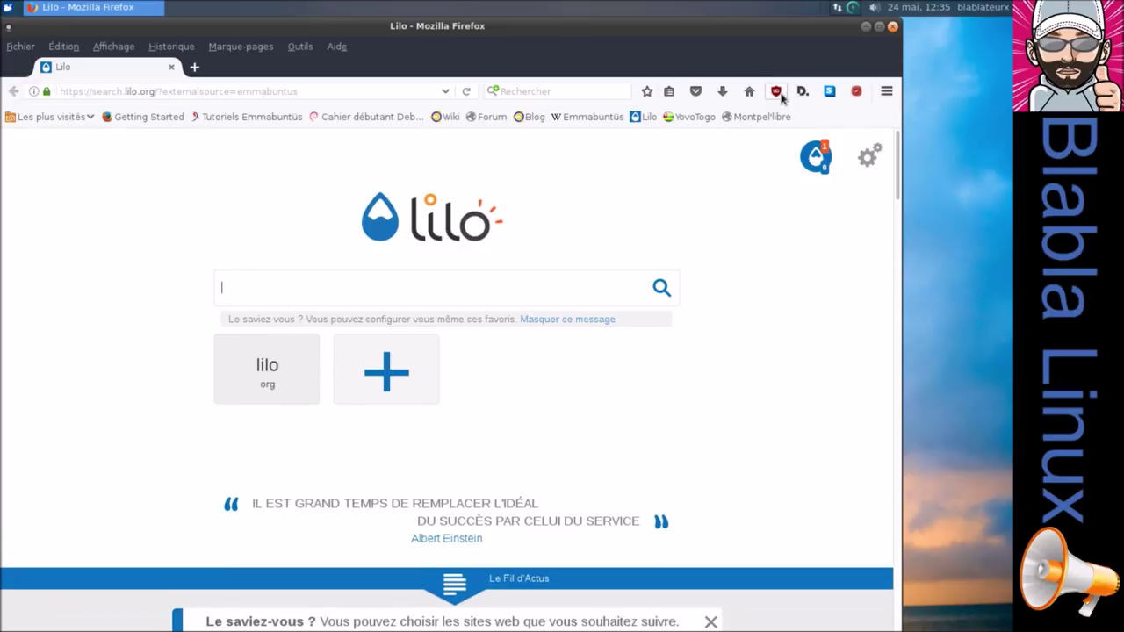
pyautogui.click(886, 92)
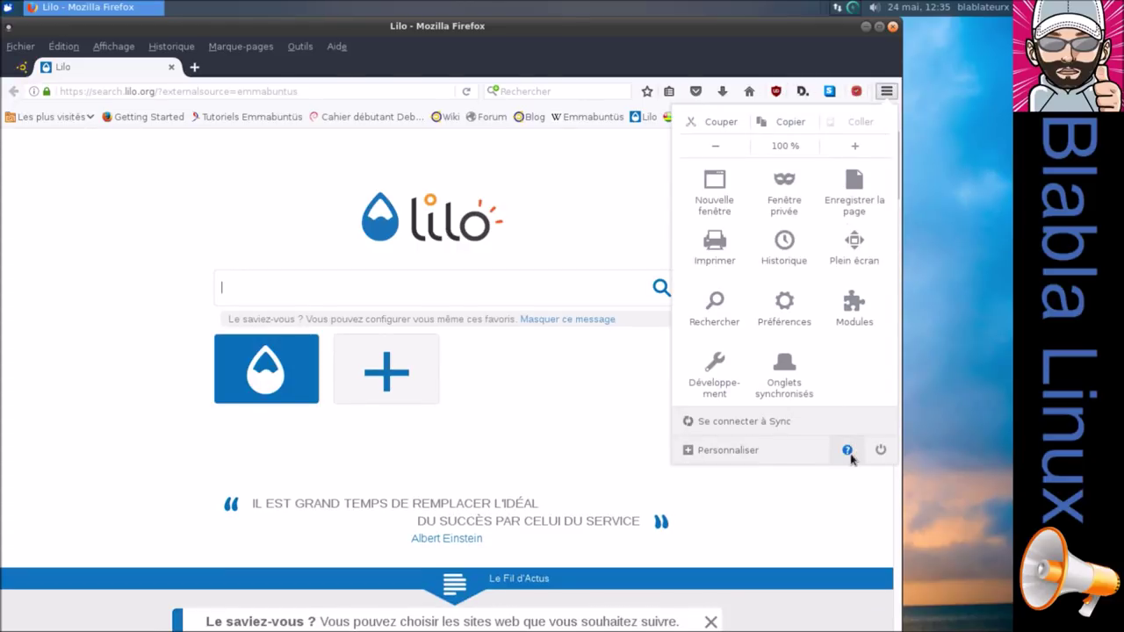
pyautogui.click(847, 450)
pyautogui.click(769, 257)
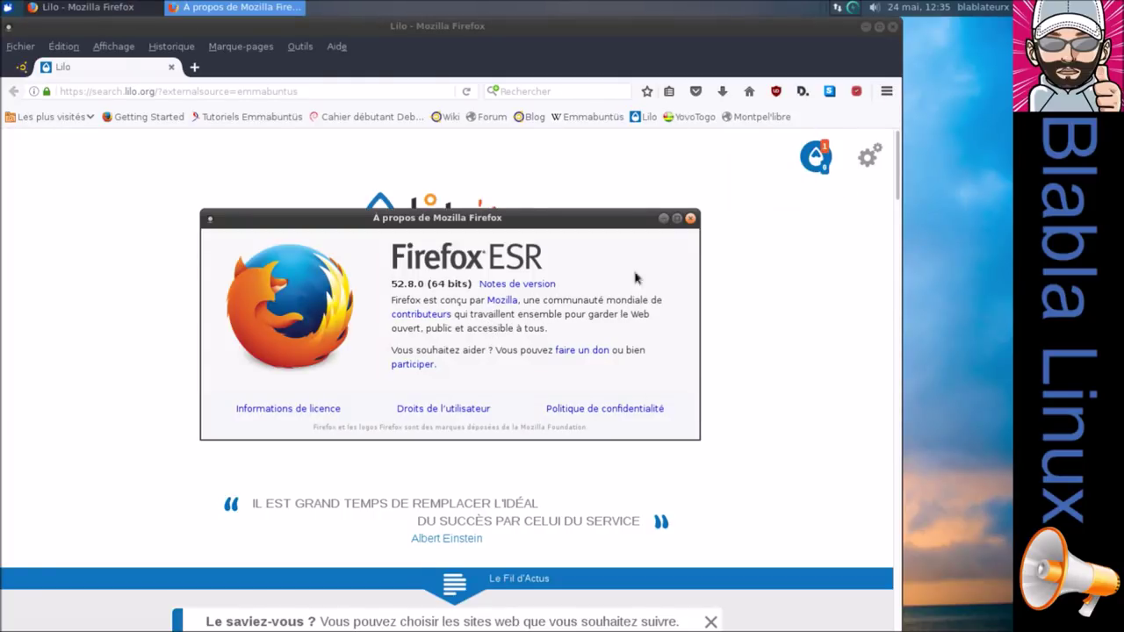
pyautogui.click(691, 218)
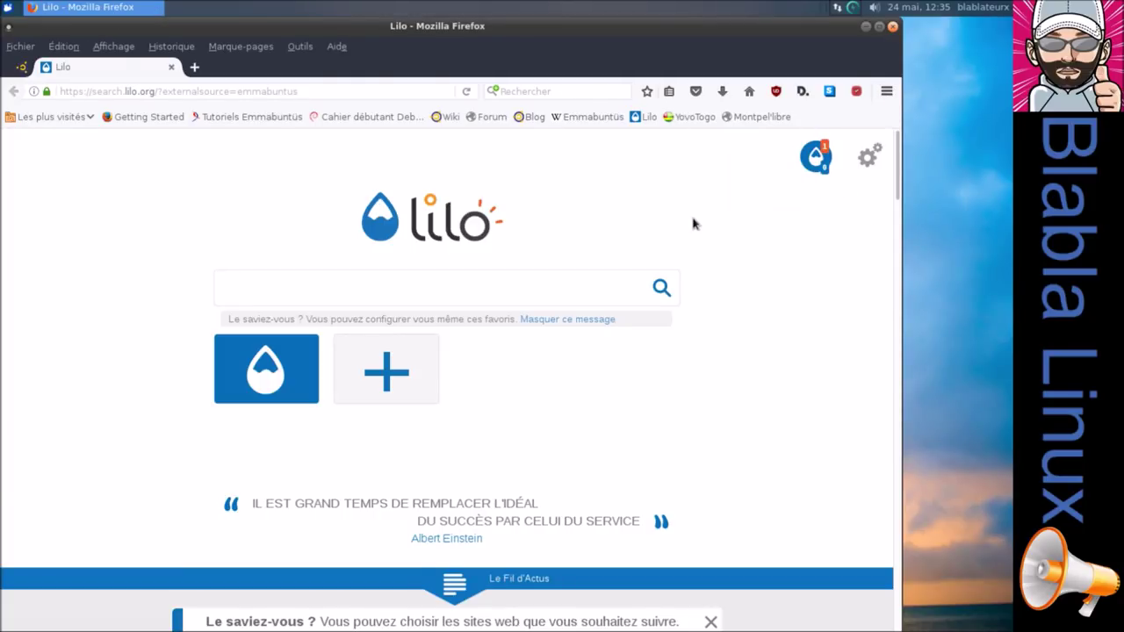
pyautogui.click(893, 29)
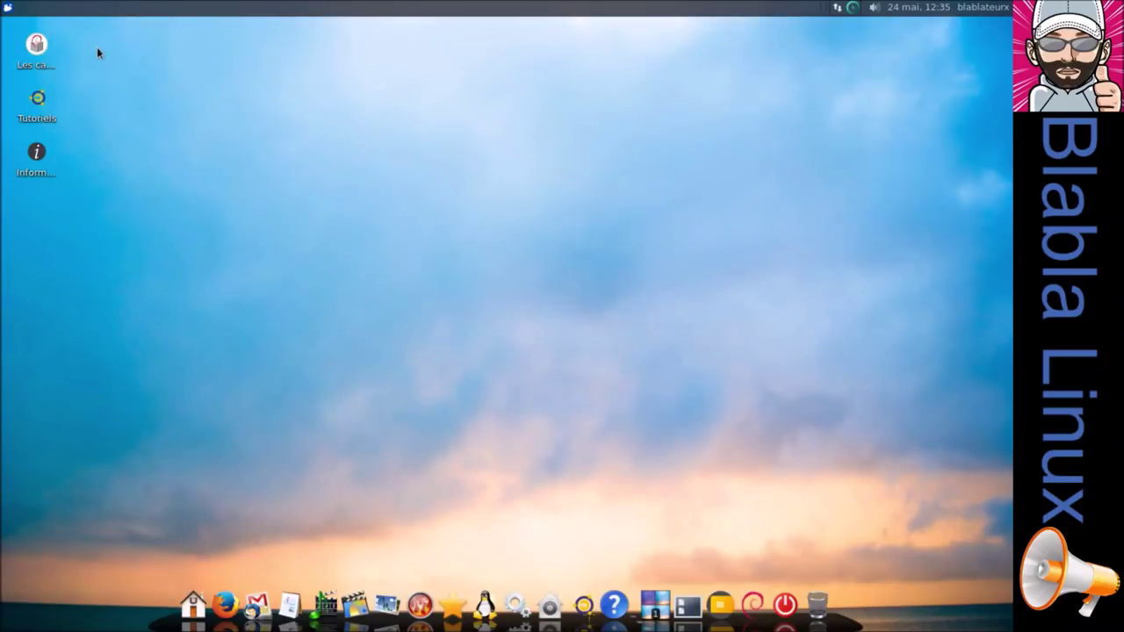
pyautogui.moveTo(106, 104); pyautogui.dragTo(11, 205)
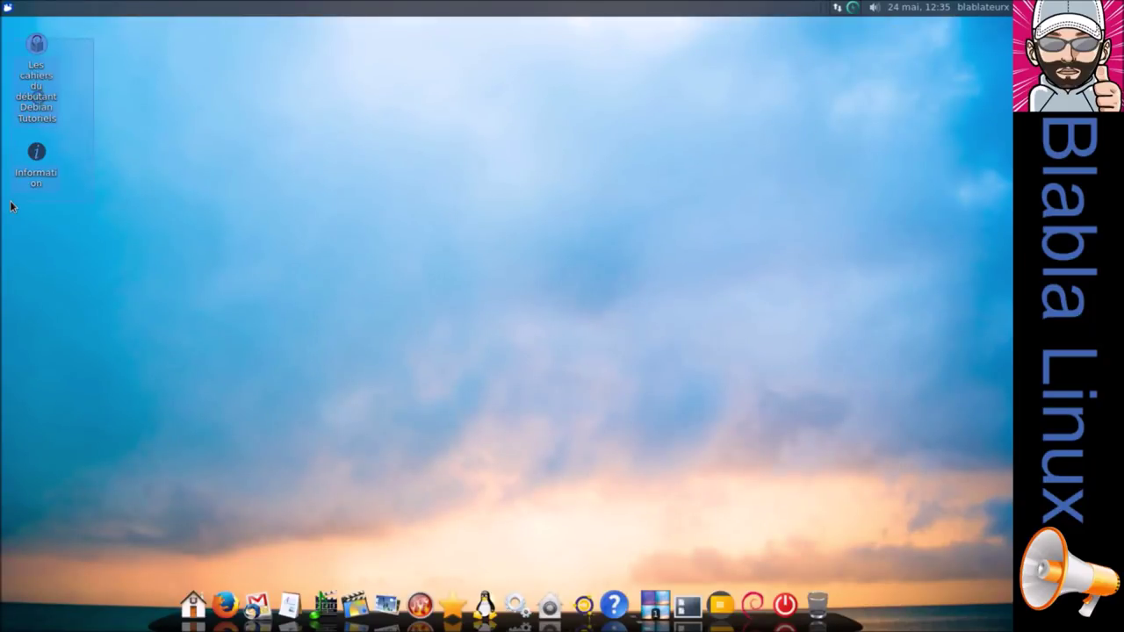
pyautogui.click(204, 122)
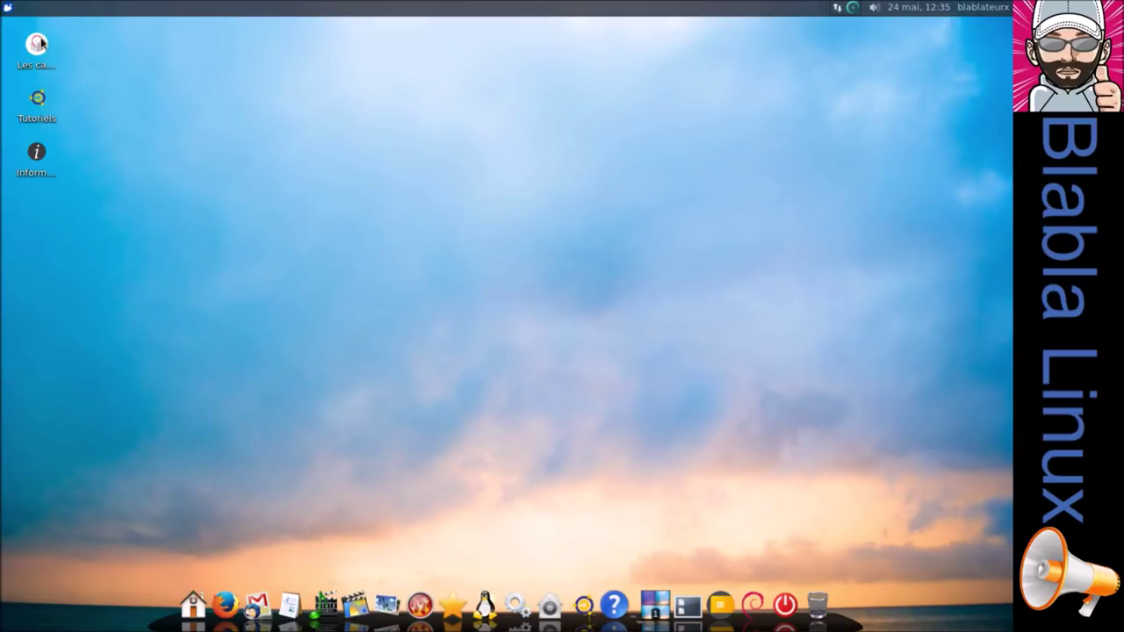
pyautogui.doubleClick(37, 44)
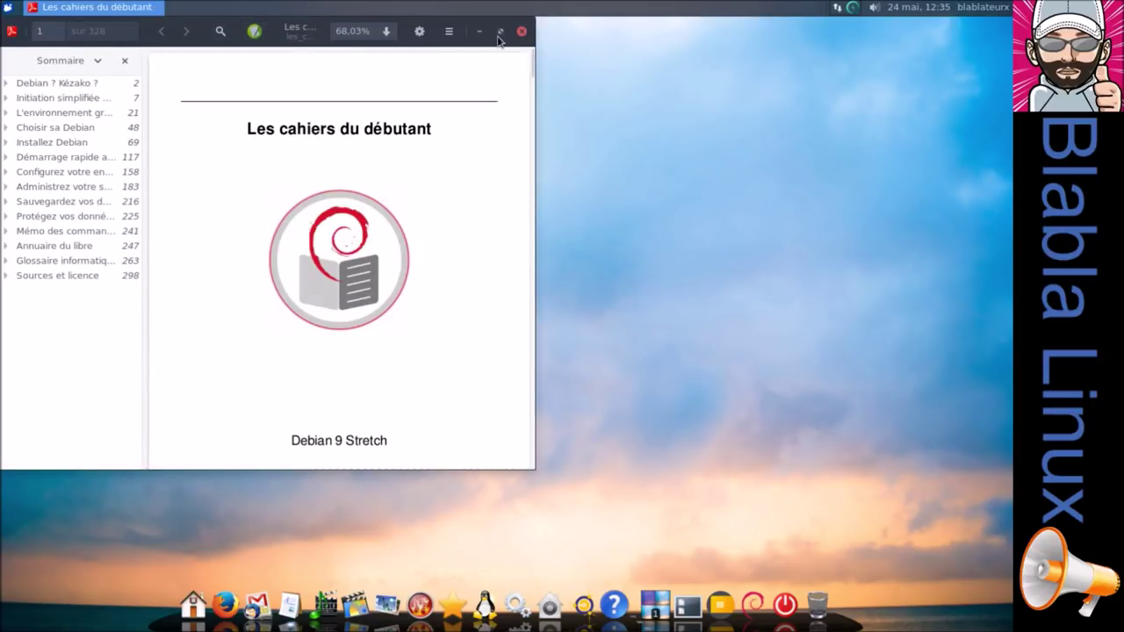
pyautogui.moveTo(498, 41); pyautogui.dragTo(831, 80)
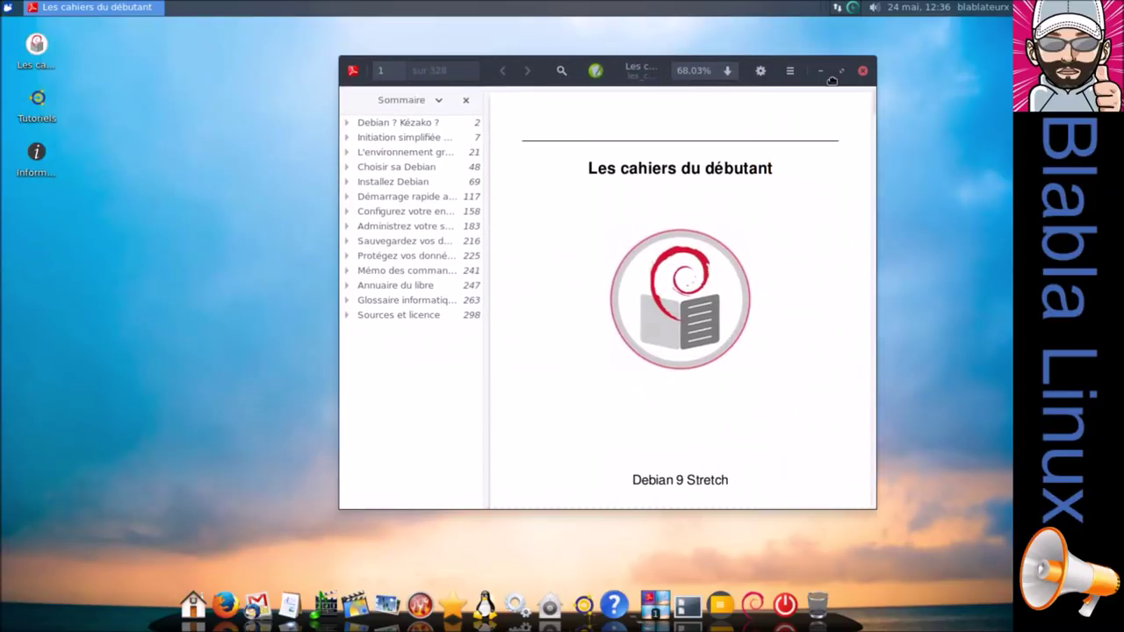
pyautogui.click(35, 113)
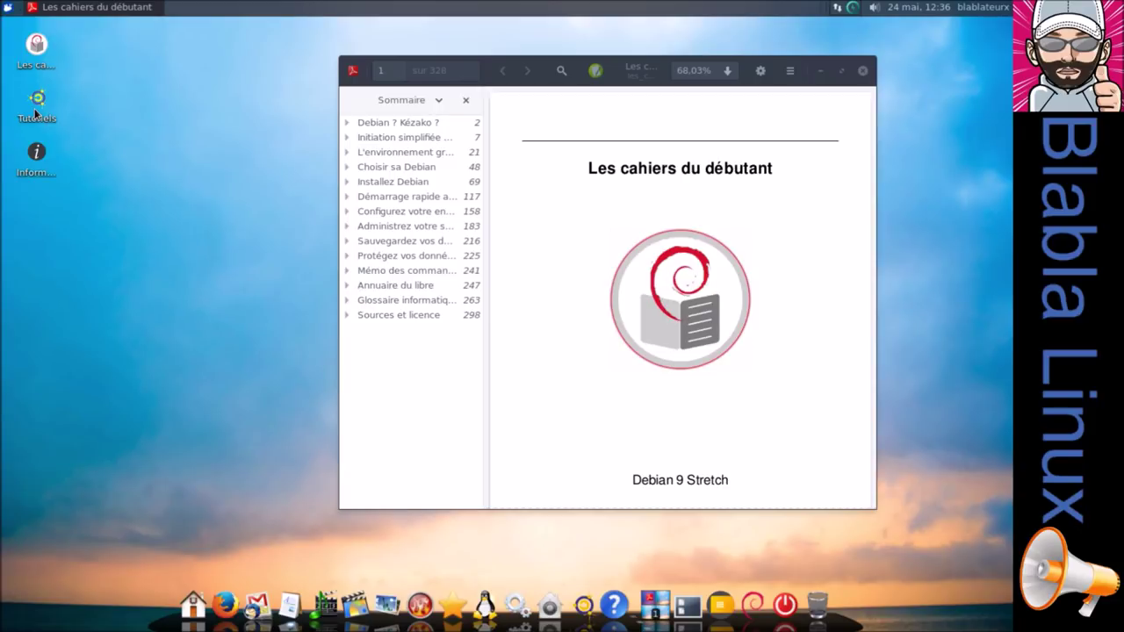
pyautogui.moveTo(40, 105)
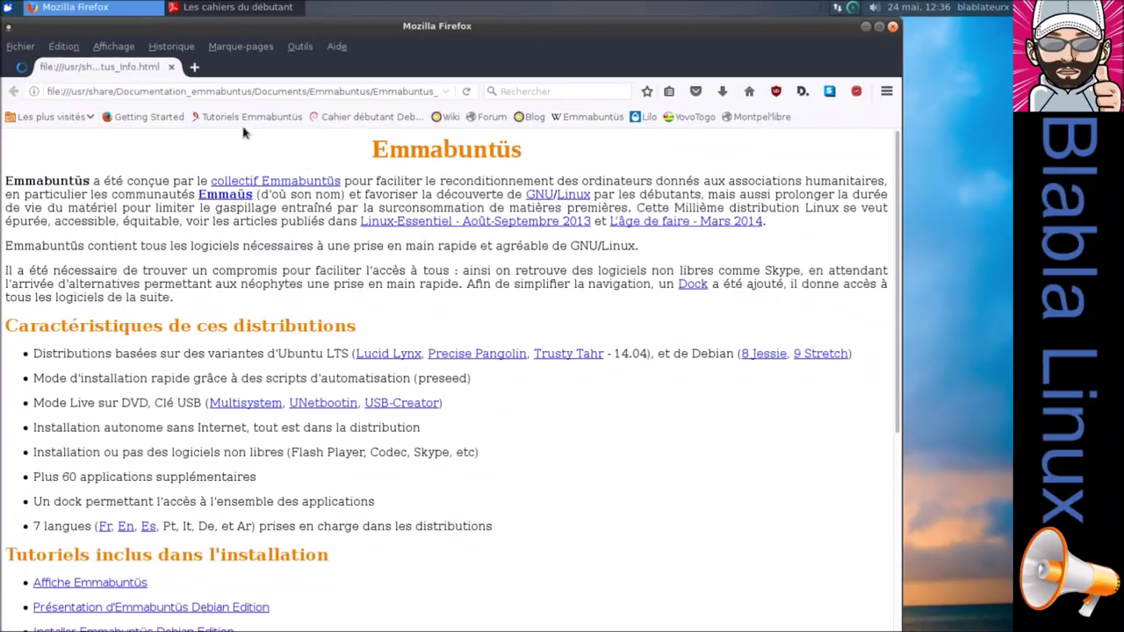
pyautogui.click(893, 27)
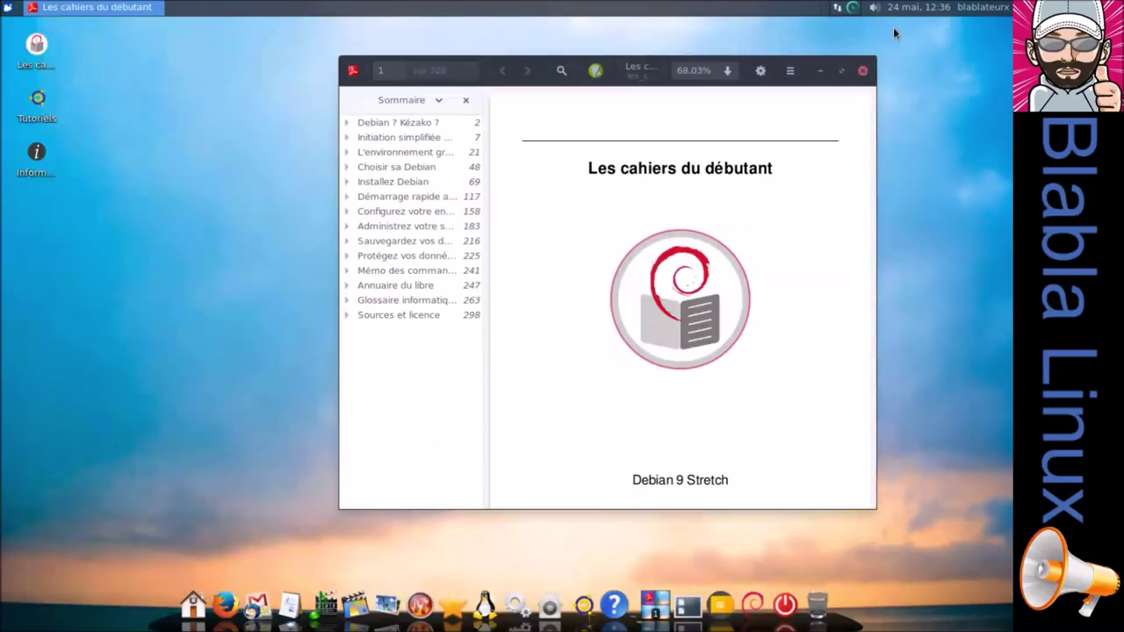
pyautogui.click(862, 71)
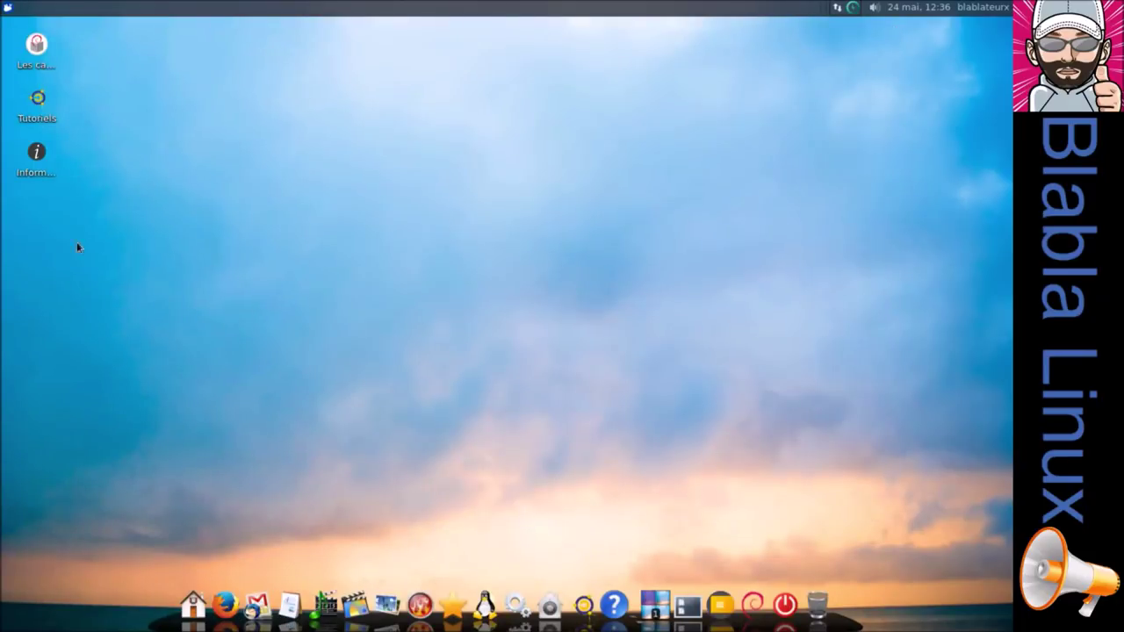
# Open the Information documentation folder and browse its Videos, Musique and Images subfolders.
pyautogui.doubleClick(34, 159)
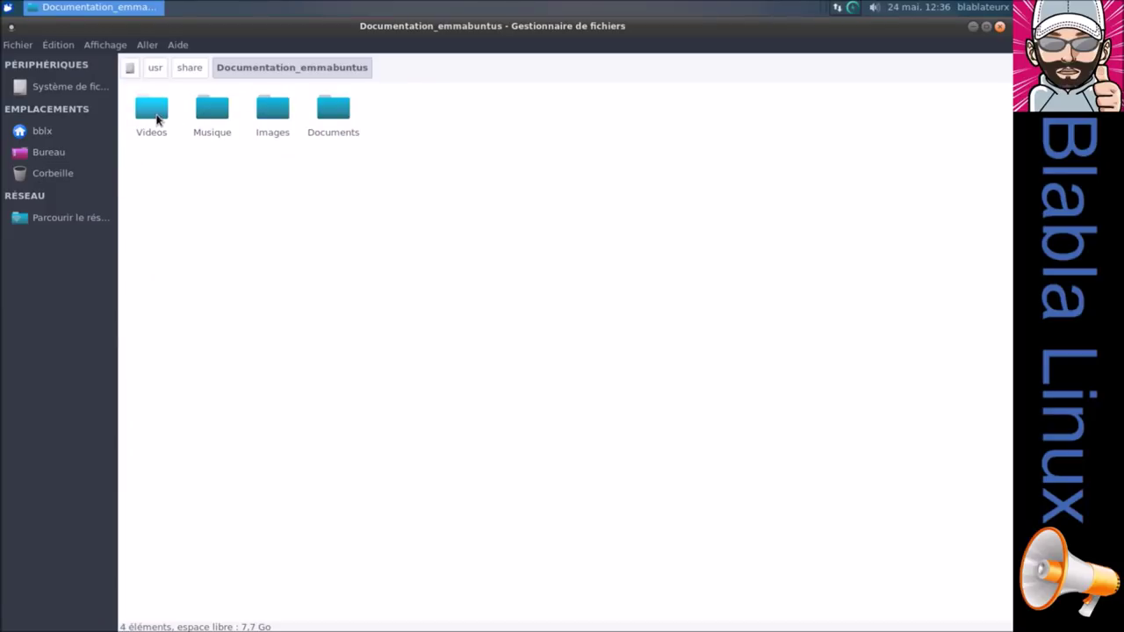
pyautogui.doubleClick(159, 120)
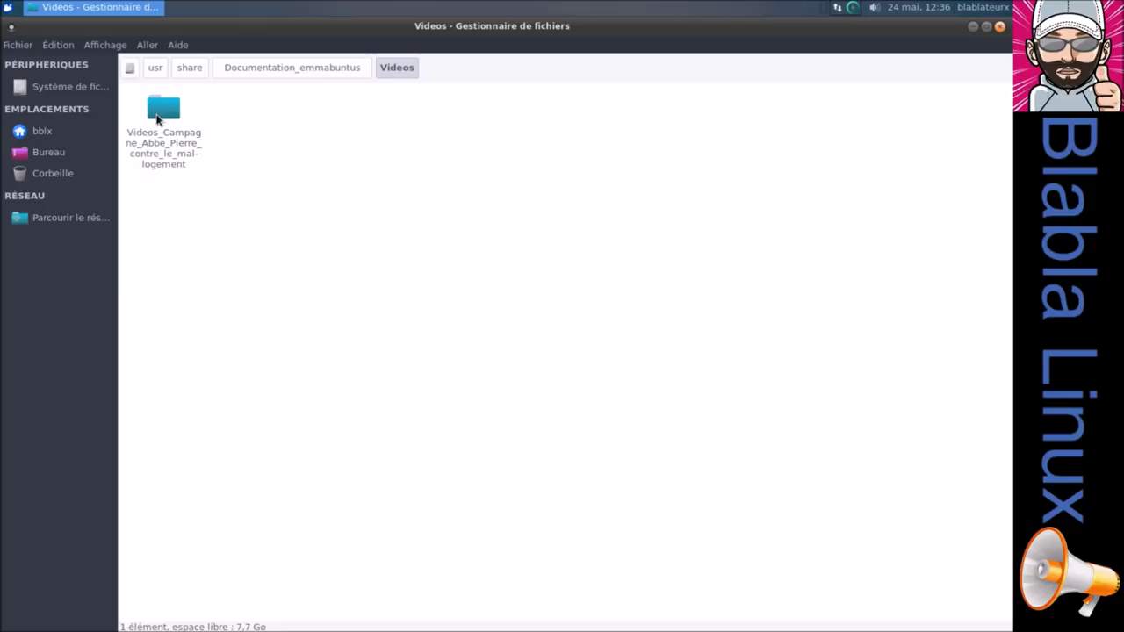
pyautogui.doubleClick(158, 120)
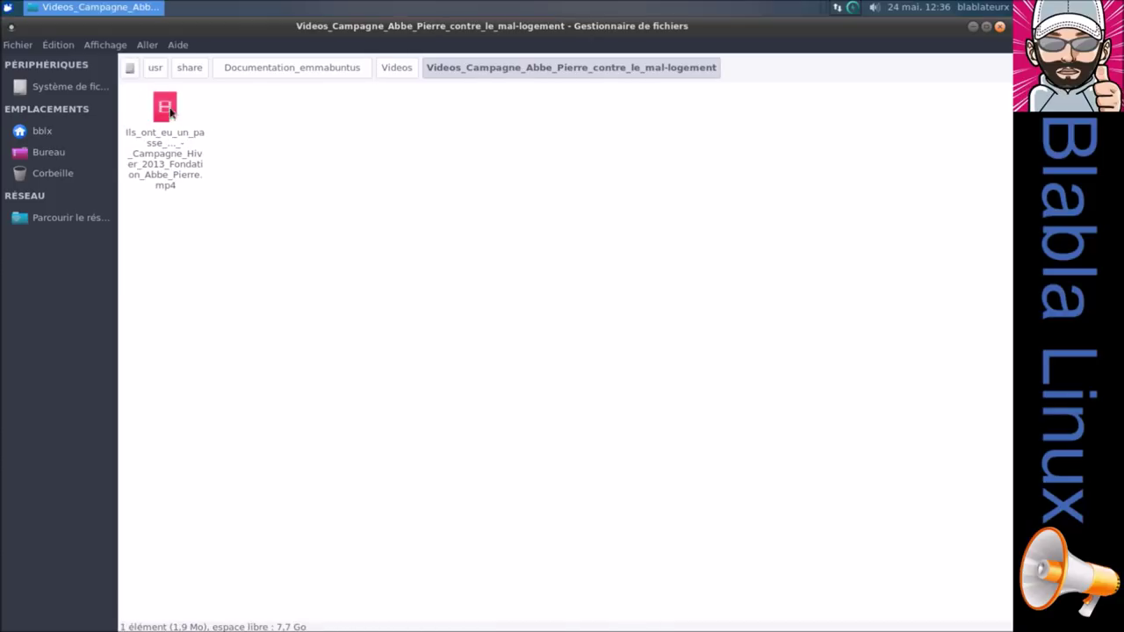
pyautogui.click(318, 74)
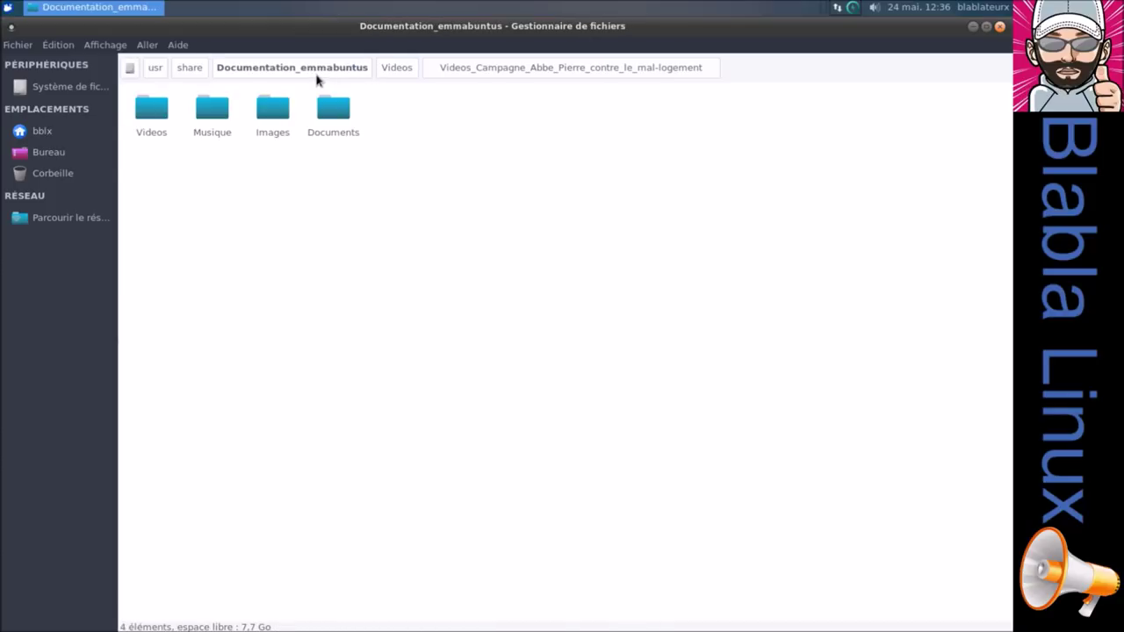
pyautogui.doubleClick(215, 111)
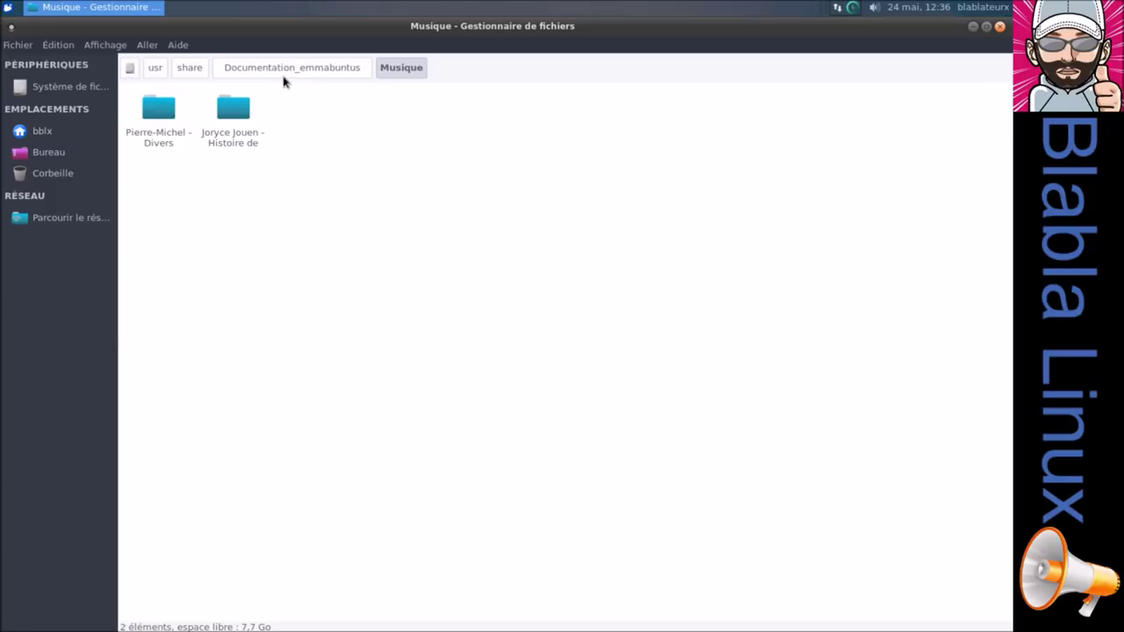
pyautogui.doubleClick(234, 107)
pyautogui.click(281, 73)
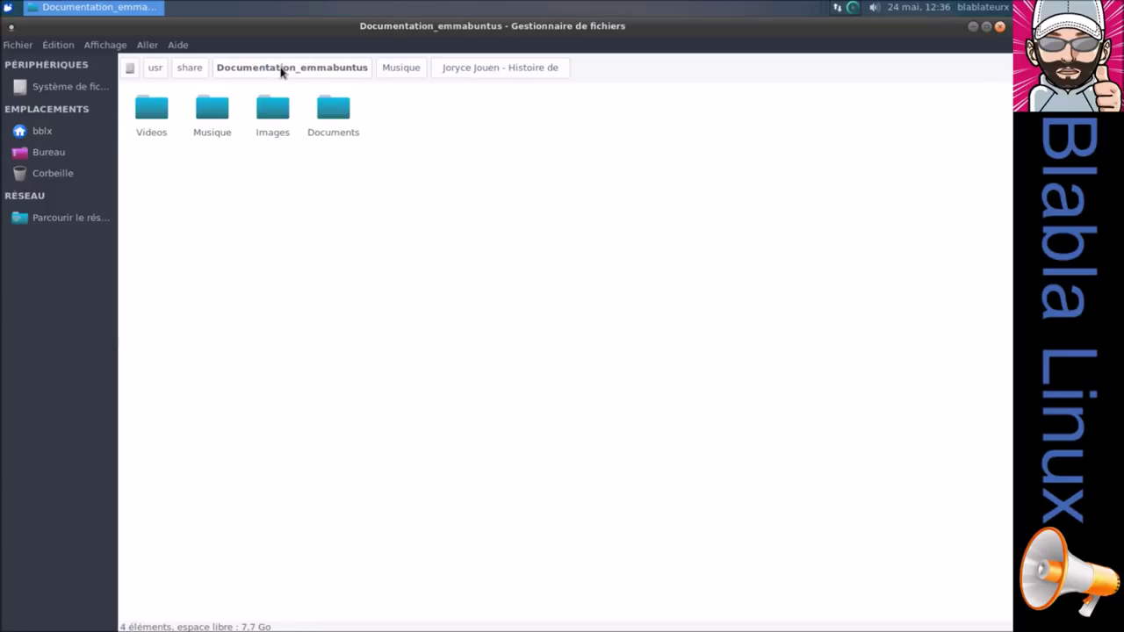
pyautogui.doubleClick(274, 108)
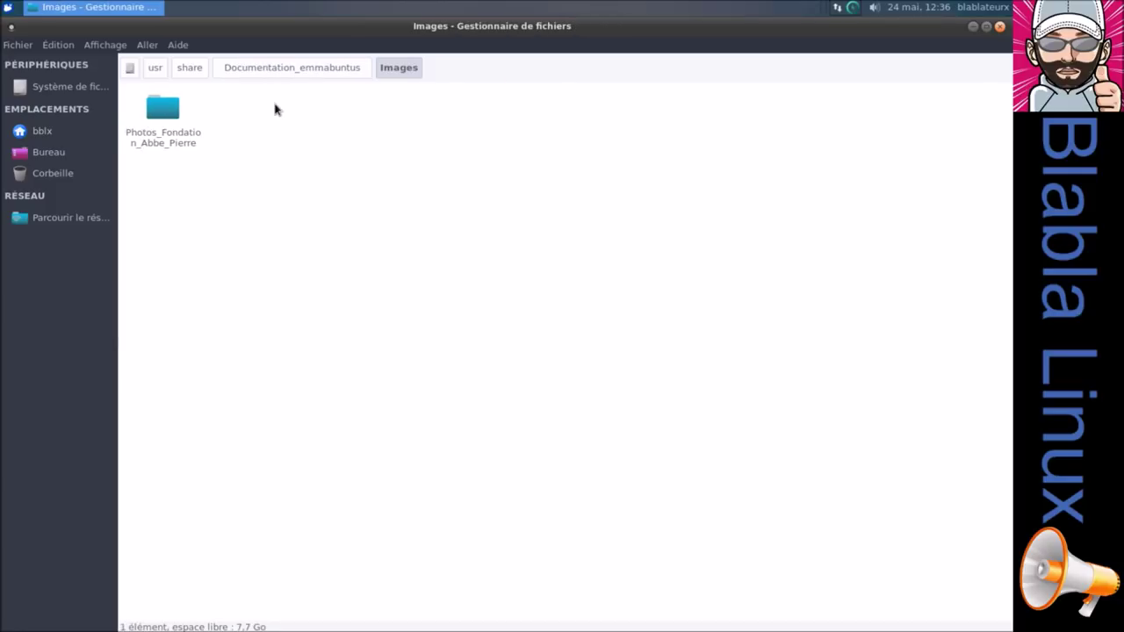
pyautogui.doubleClick(168, 114)
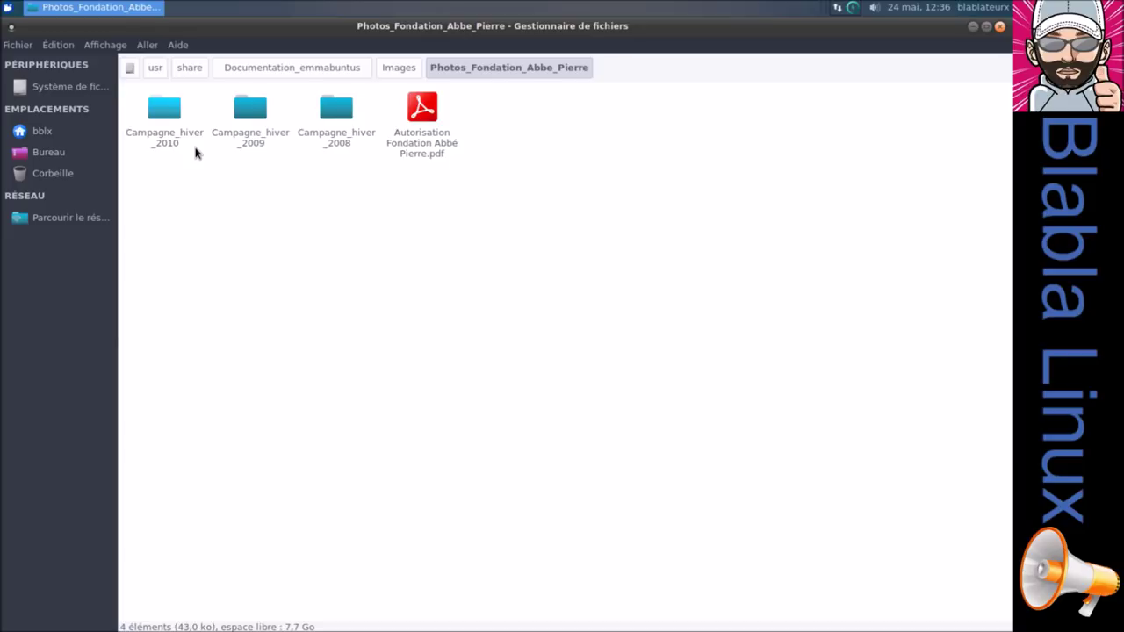
pyautogui.click(334, 76)
# In Documents, browse the eBooks, Wiki_Emmabuntus, Tutoriels, Main_Page and Emmaus folders.
pyautogui.doubleClick(336, 110)
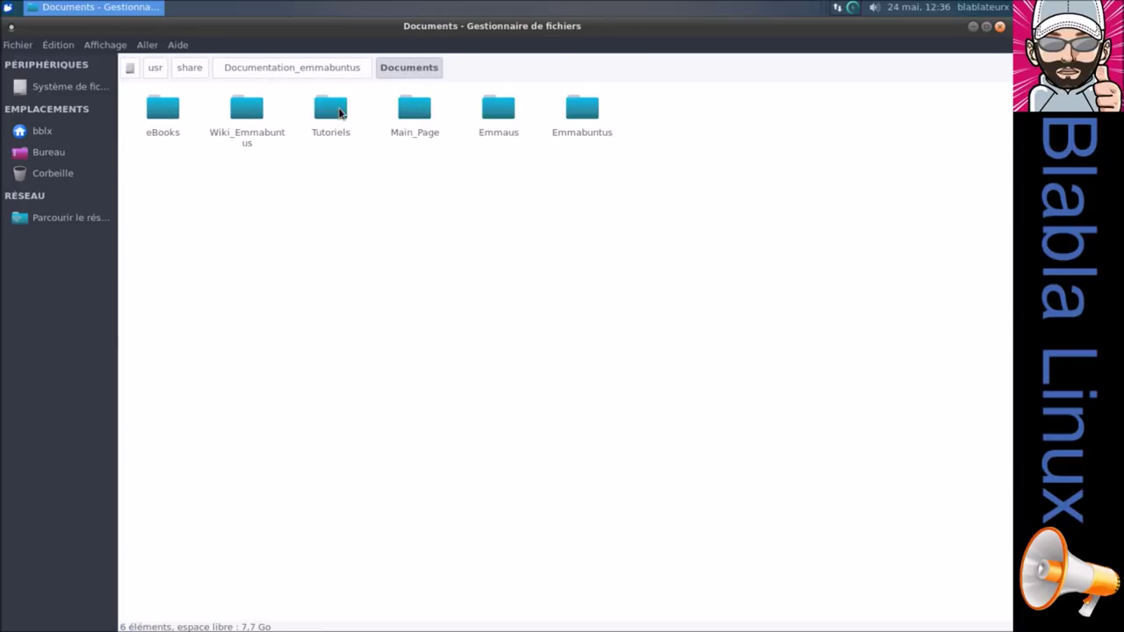
pyautogui.doubleClick(160, 111)
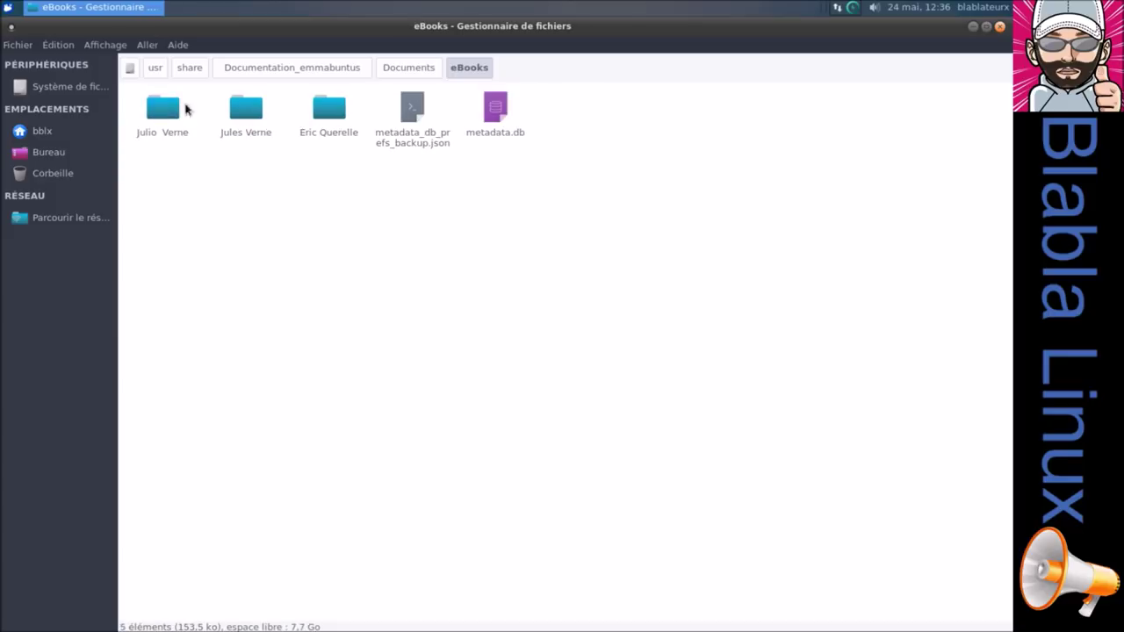
pyautogui.click(408, 69)
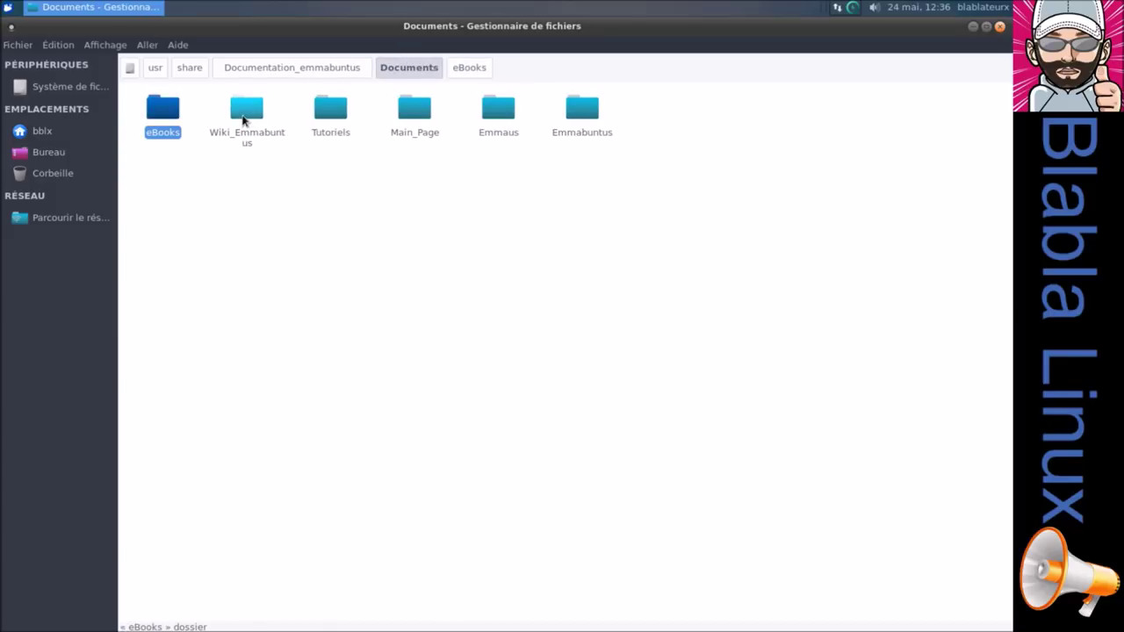
pyautogui.doubleClick(244, 115)
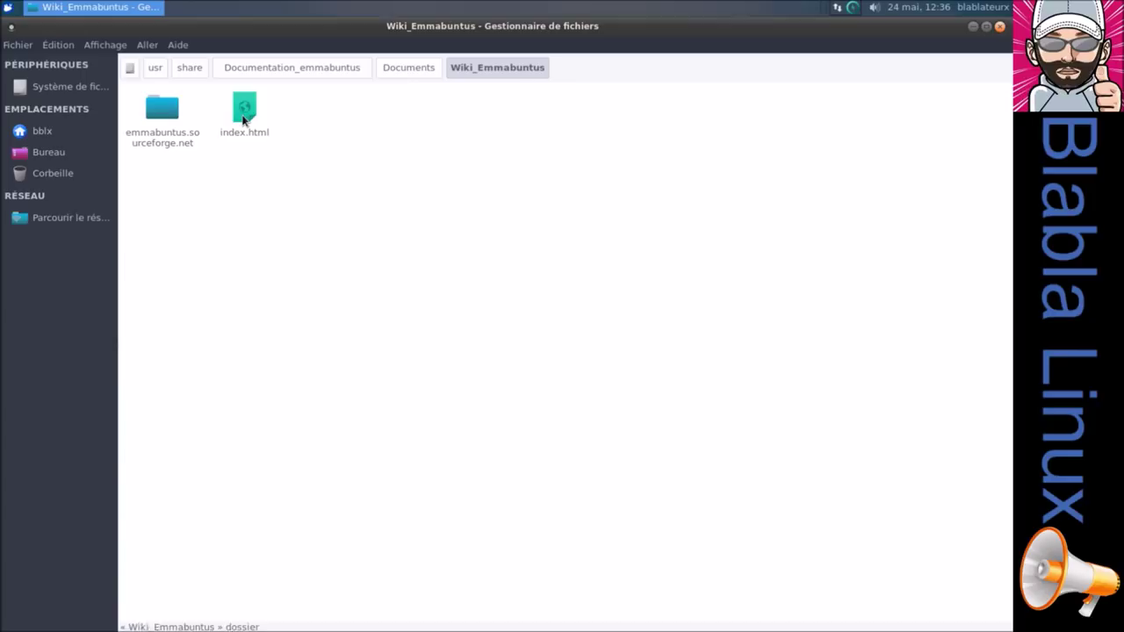
pyautogui.click(401, 72)
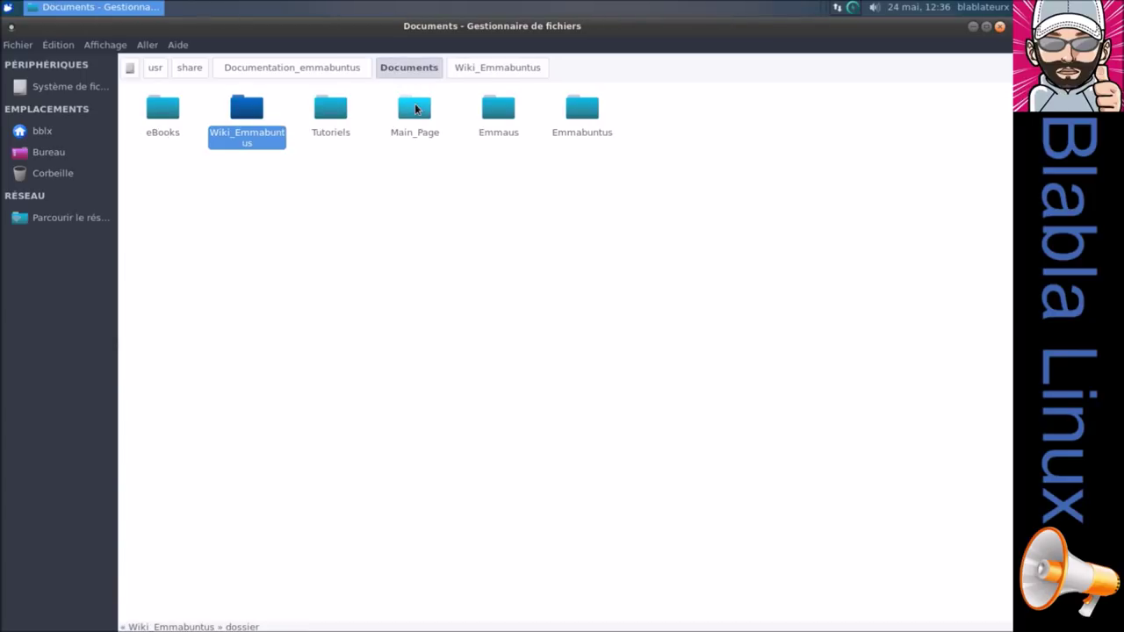
pyautogui.doubleClick(332, 112)
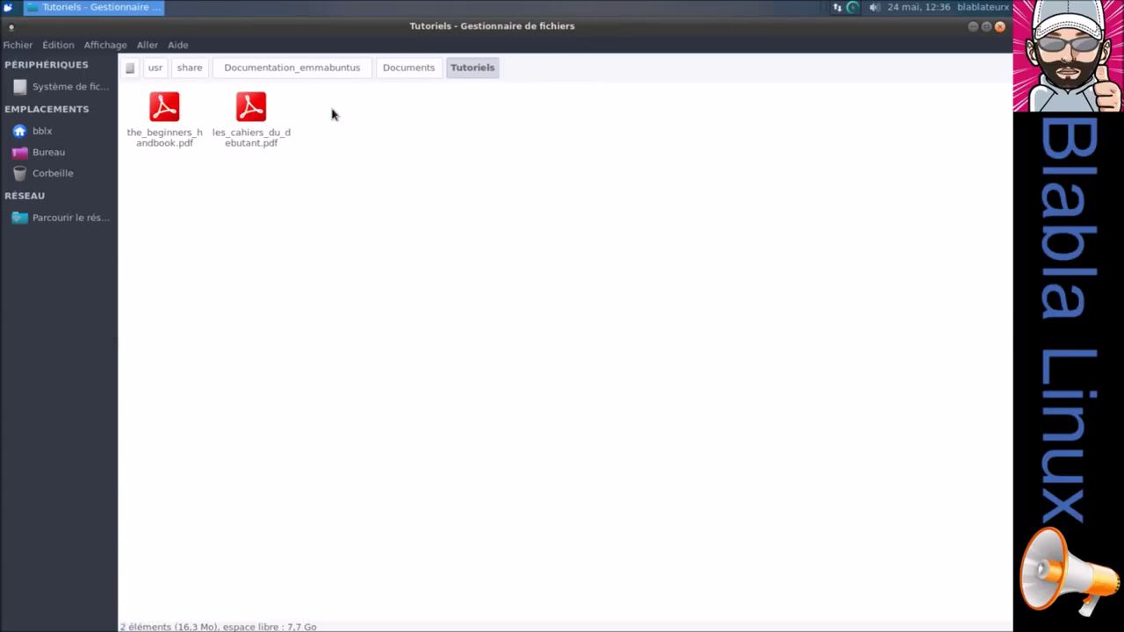
pyautogui.click(403, 72)
pyautogui.doubleClick(414, 109)
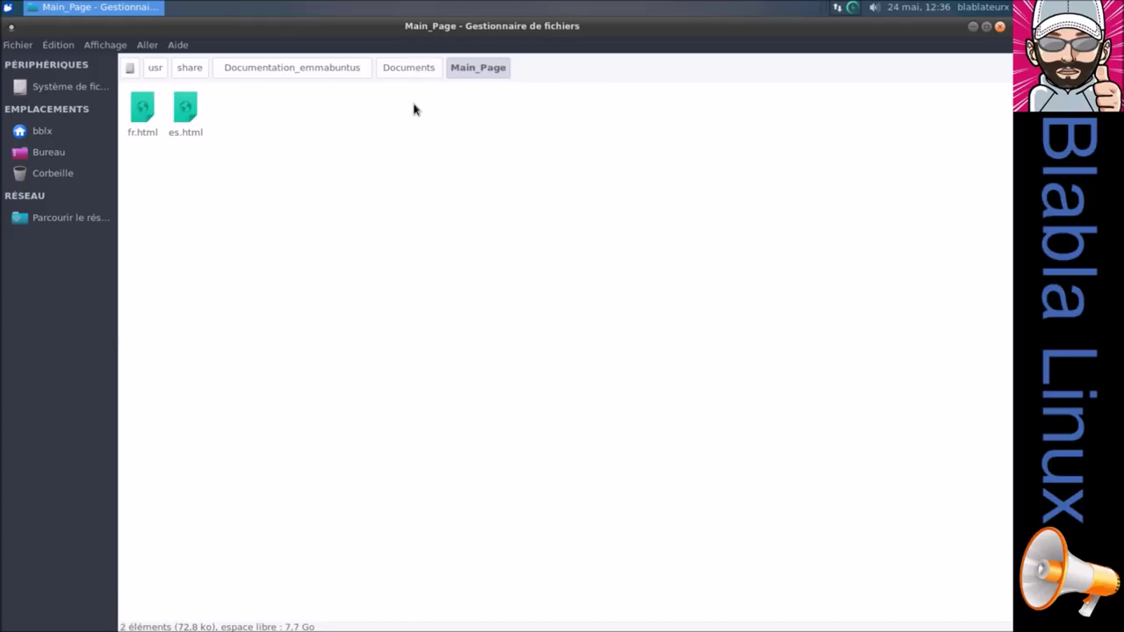
pyautogui.click(421, 72)
pyautogui.doubleClick(496, 110)
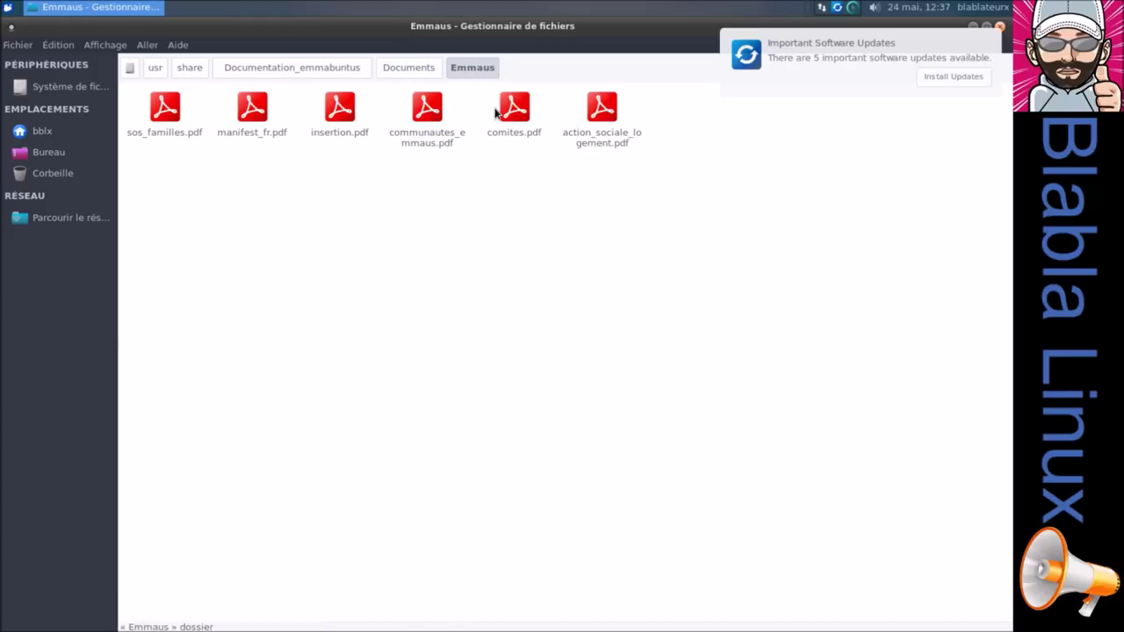
pyautogui.click(428, 74)
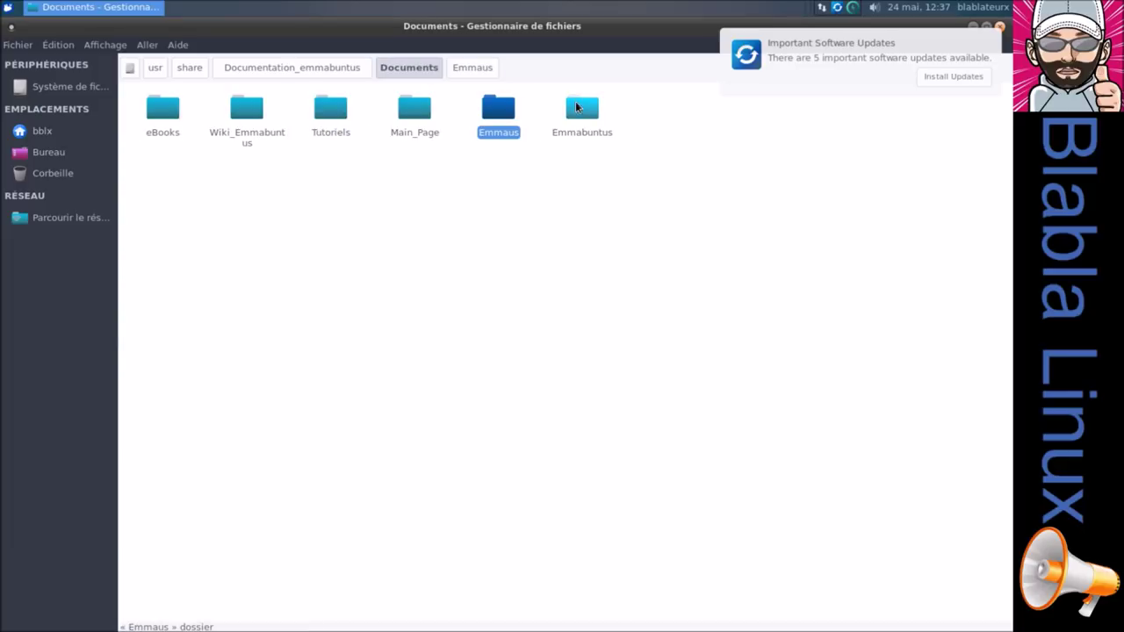
# Open the Emmabuntus folder and restore the file manager to a smaller, centred window.
pyautogui.doubleClick(577, 101)
pyautogui.doubleClick(612, 28)
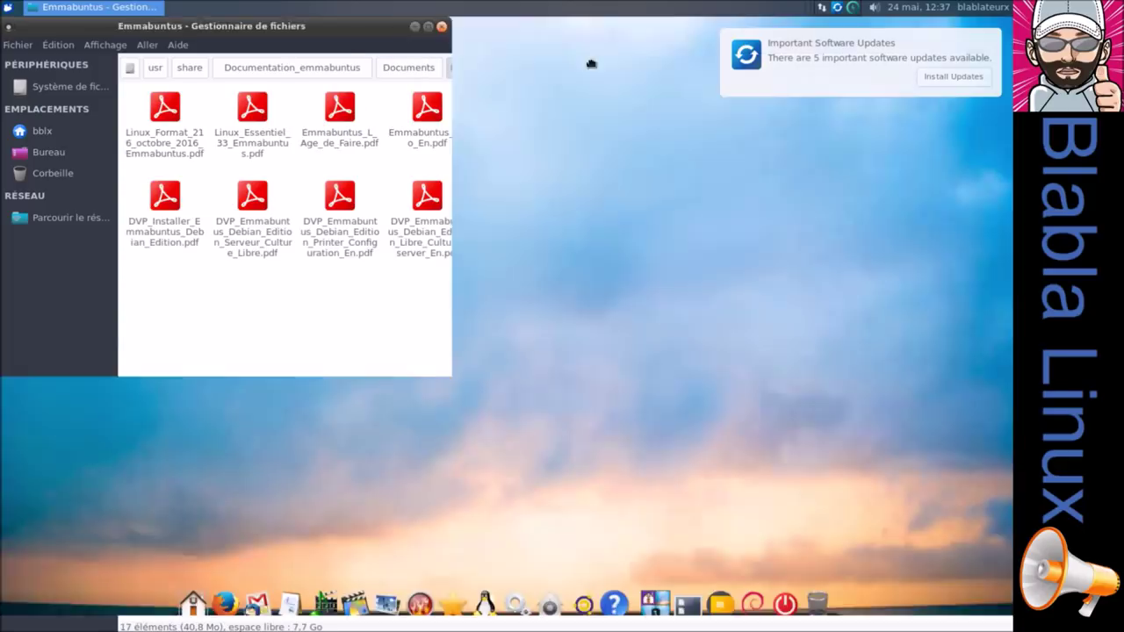
pyautogui.moveTo(573, 117)
pyautogui.mouseDown()
pyautogui.moveTo(598, 86)
pyautogui.moveTo(568, 124)
pyautogui.moveTo(461, 166)
pyautogui.moveTo(572, 138)
pyautogui.moveTo(562, 158)
pyautogui.moveTo(547, 128)
pyautogui.moveTo(642, 143)
pyautogui.moveTo(601, 123)
pyautogui.moveTo(619, 133)
pyautogui.moveTo(585, 128)
pyautogui.mouseUp()
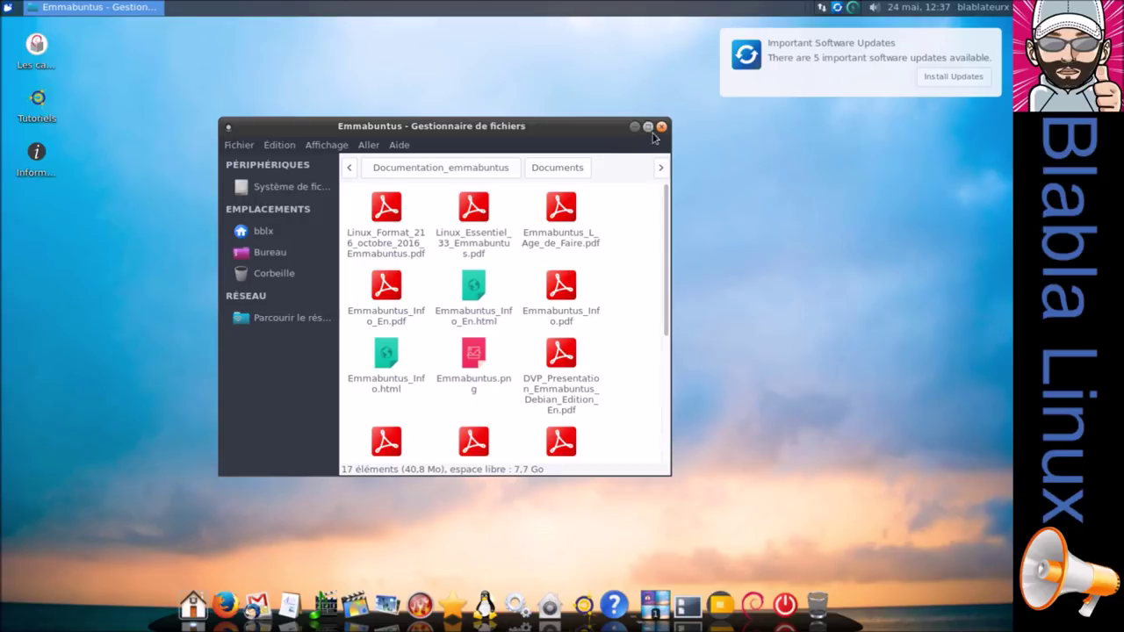
# Close the file manager and launch Chromium and Pidgin from the Communication dock stack.
pyautogui.click(661, 127)
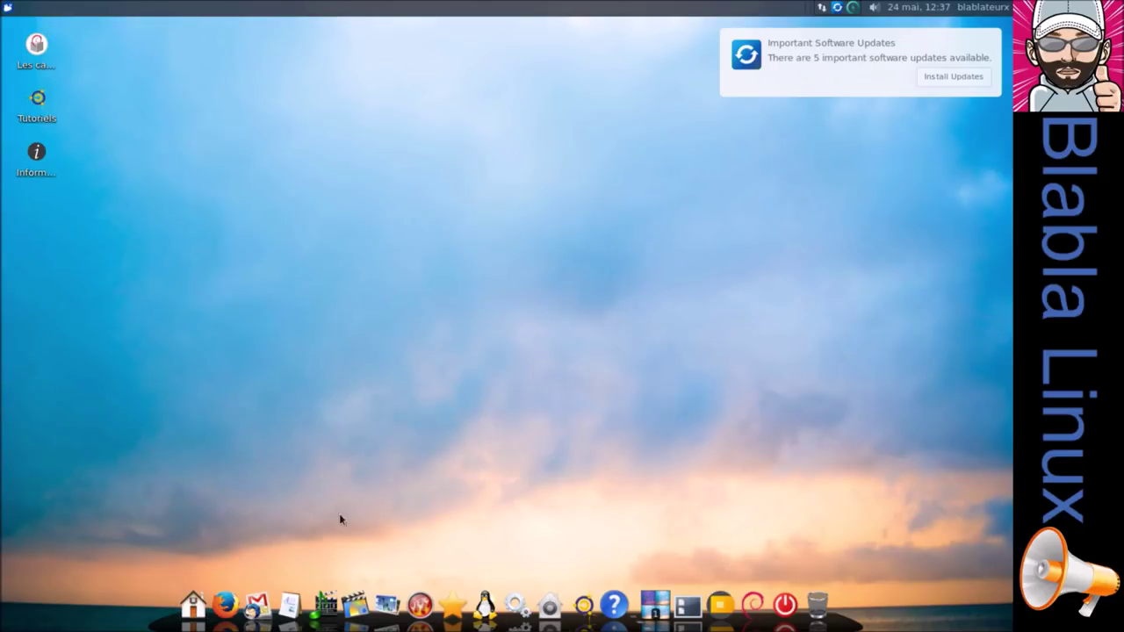
pyautogui.click(262, 602)
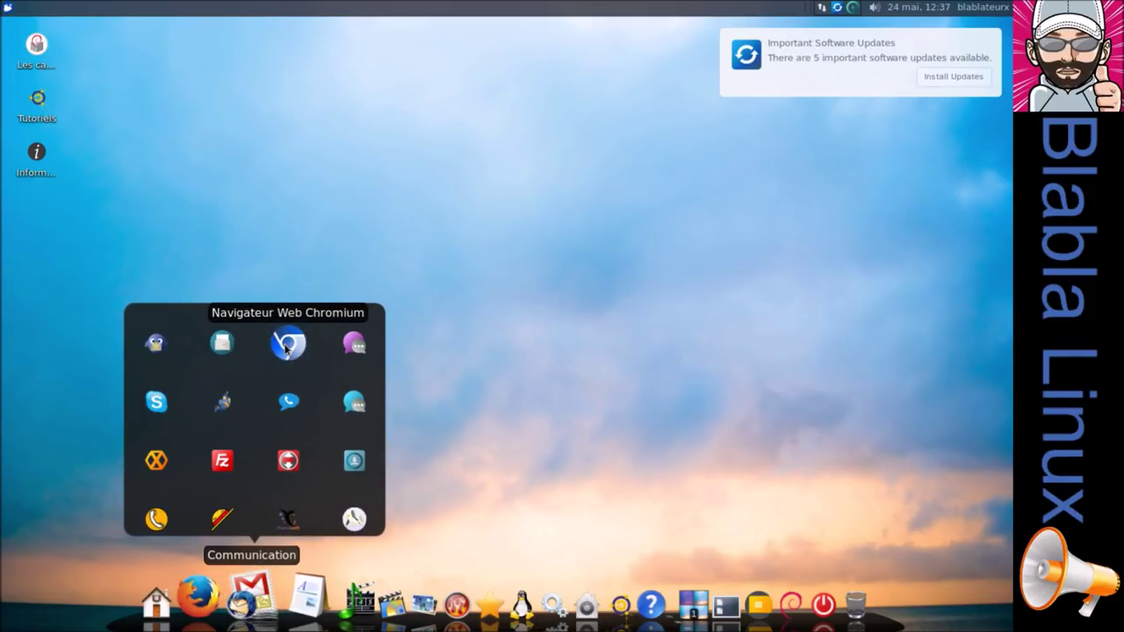
pyautogui.click(285, 347)
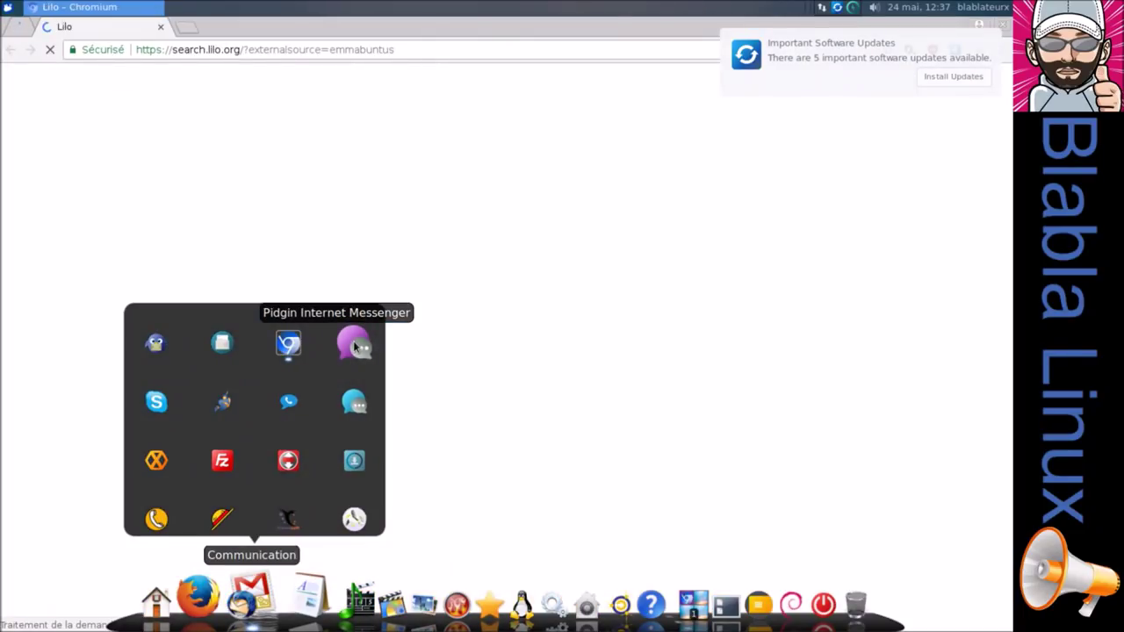
pyautogui.click(321, 342)
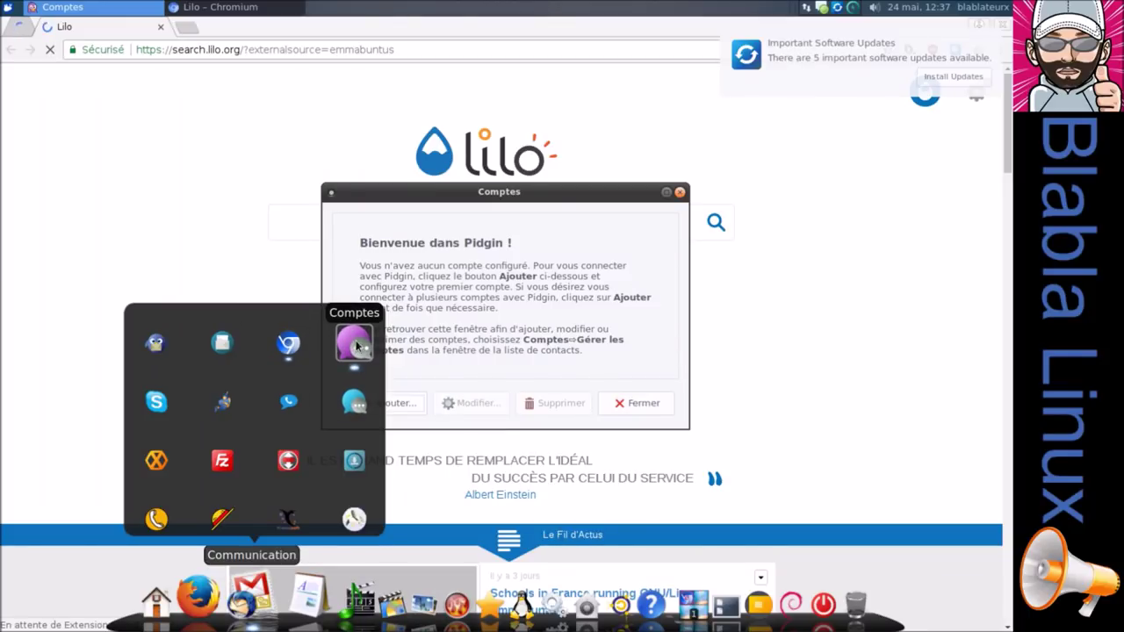
# Try Skype, decline its installation prompt with Non, and close Pidgin's Comptes window.
pyautogui.click(158, 404)
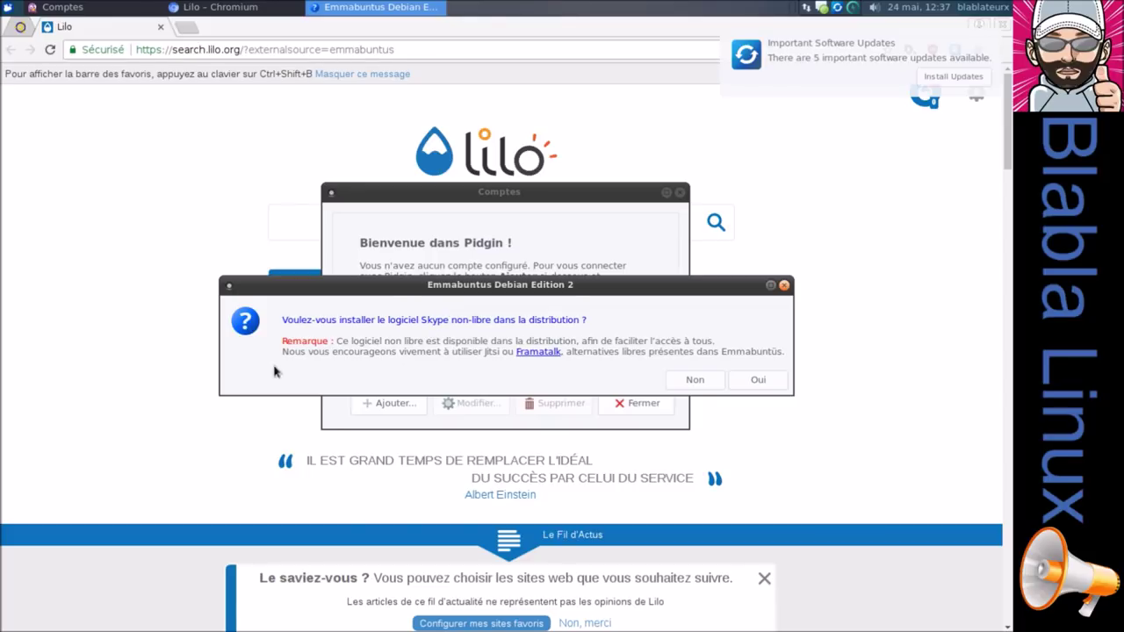
pyautogui.moveTo(382, 288); pyautogui.dragTo(339, 313)
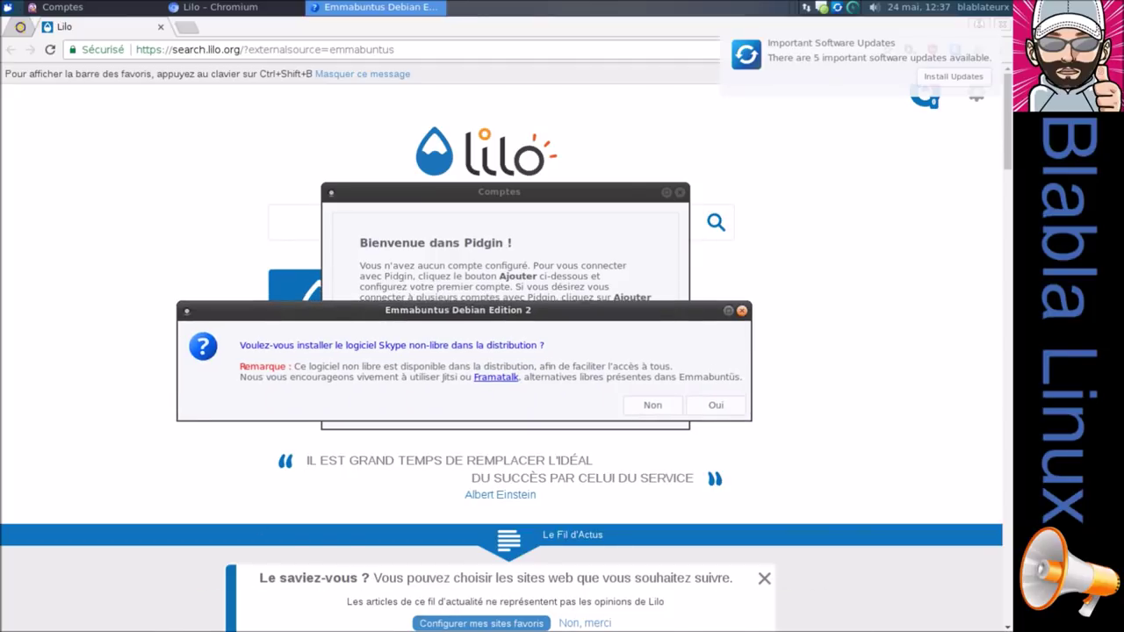
pyautogui.click(640, 410)
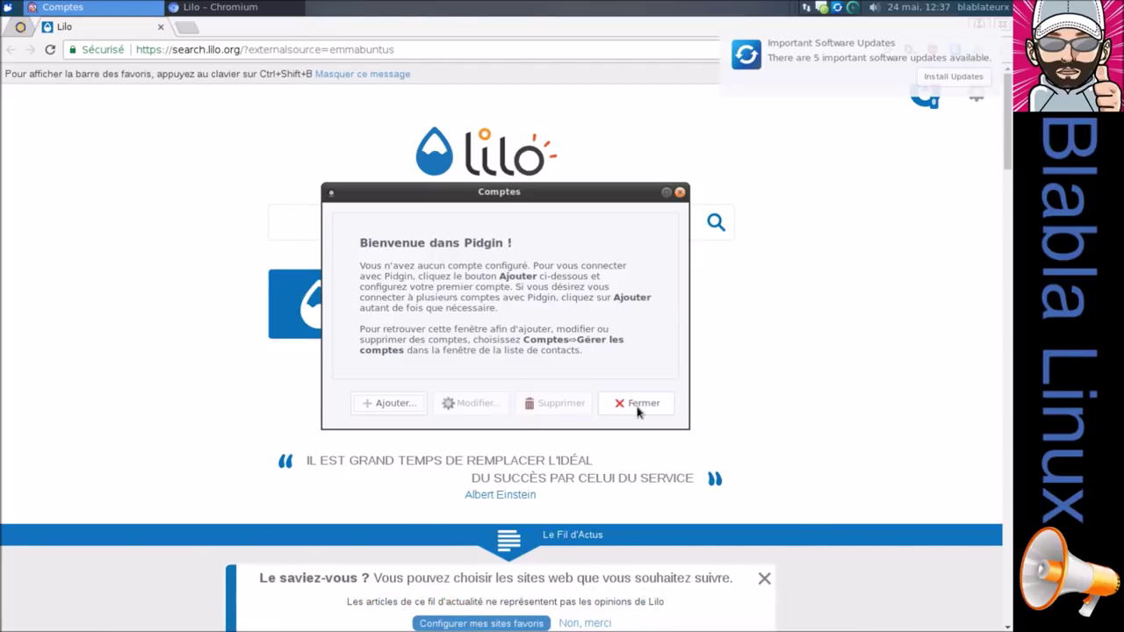
pyautogui.click(629, 406)
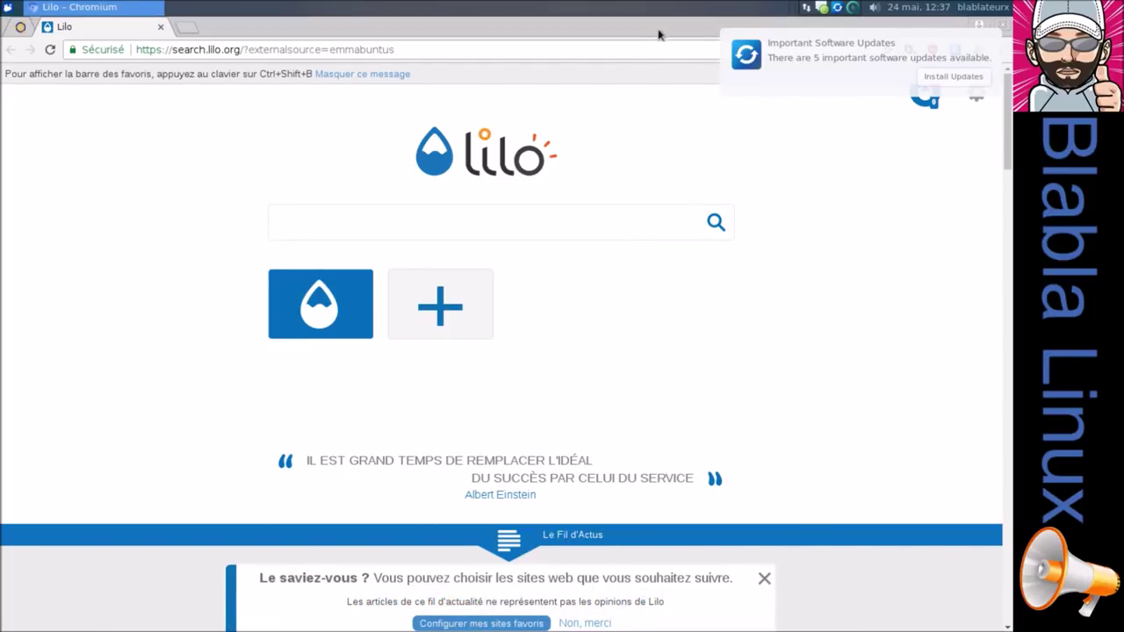
# Dismiss the update notice, check Chromium version 66.0.3359.117 on About, then close Chromium.
pyautogui.click(997, 41)
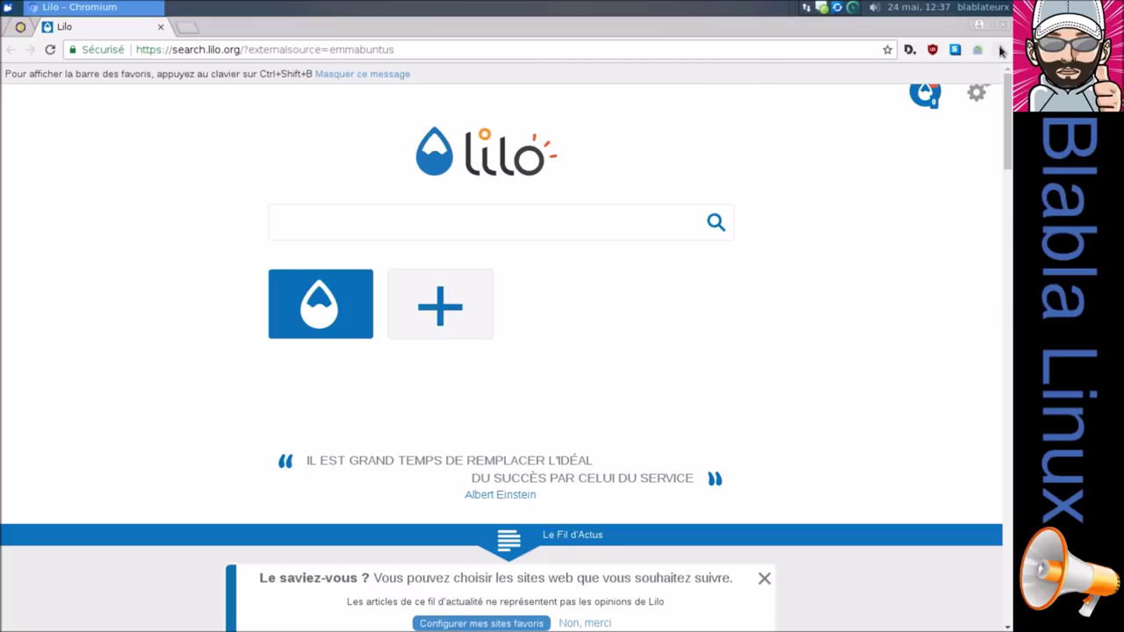
pyautogui.click(1000, 50)
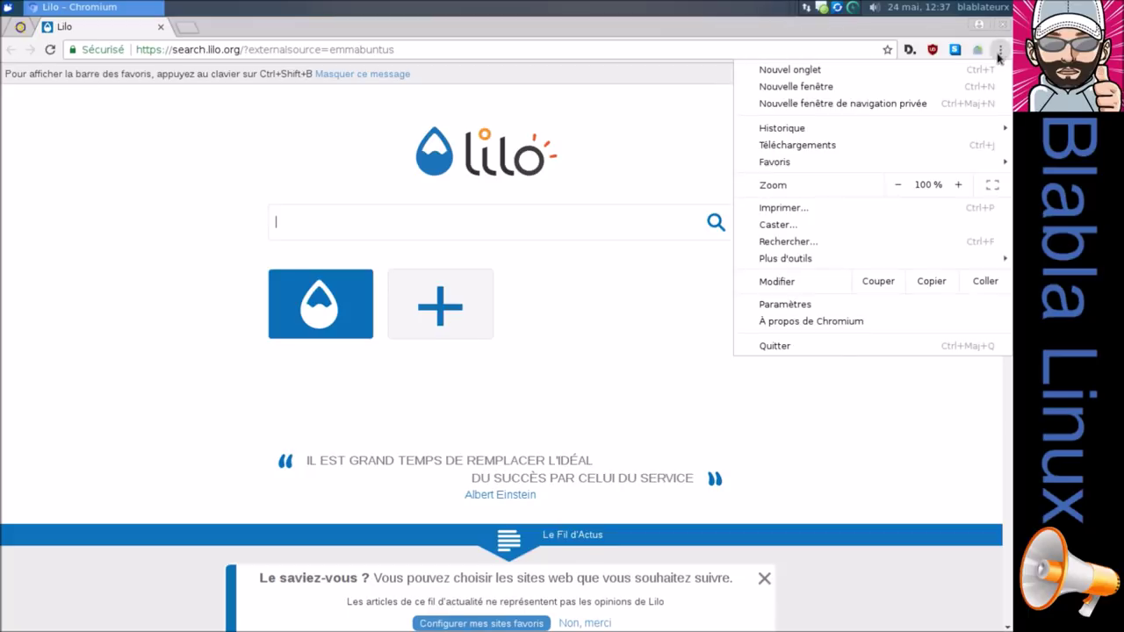
pyautogui.click(836, 328)
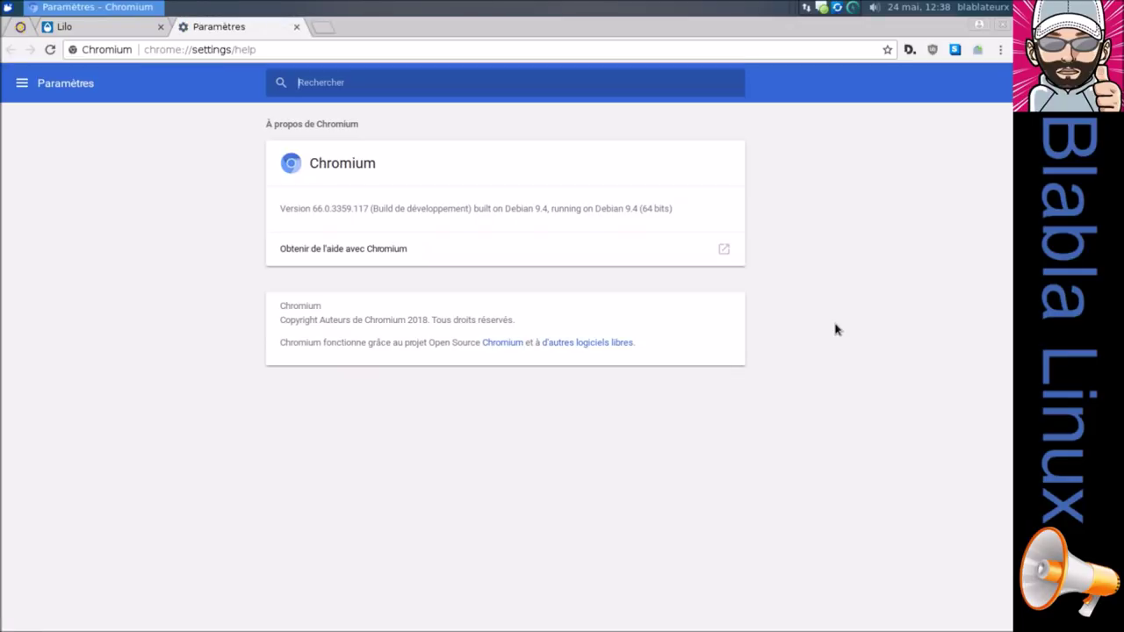
pyautogui.click(1000, 25)
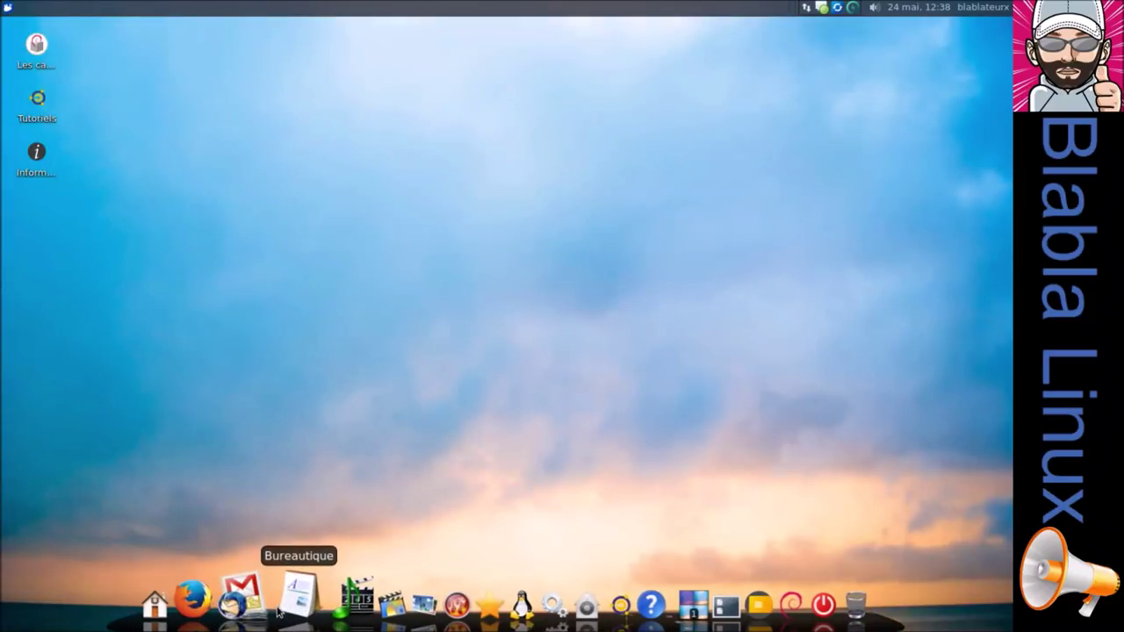
# Quit Pidgin from its tray icon menu and show the Communication app group.
pyautogui.moveTo(829, 4)
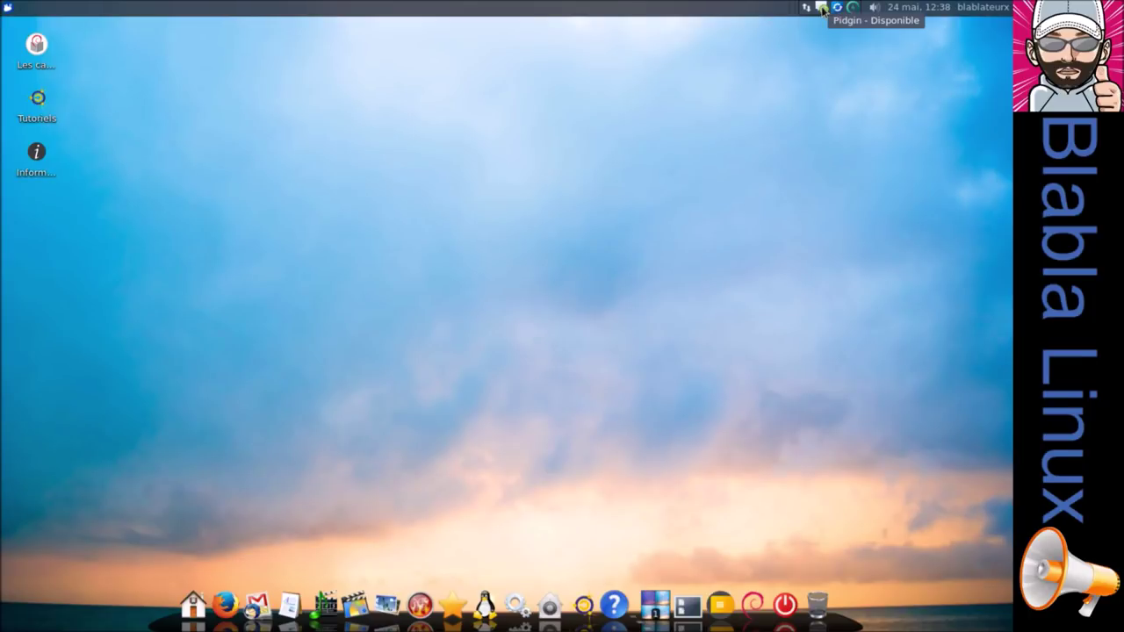
pyautogui.rightClick(823, 9)
pyautogui.click(866, 244)
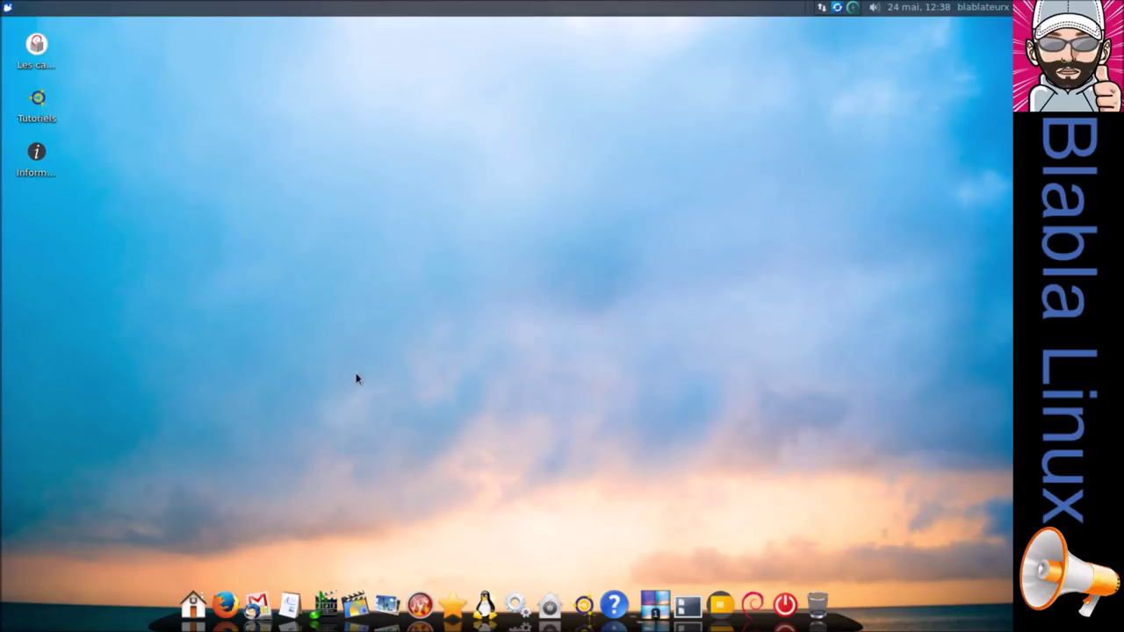
pyautogui.click(269, 603)
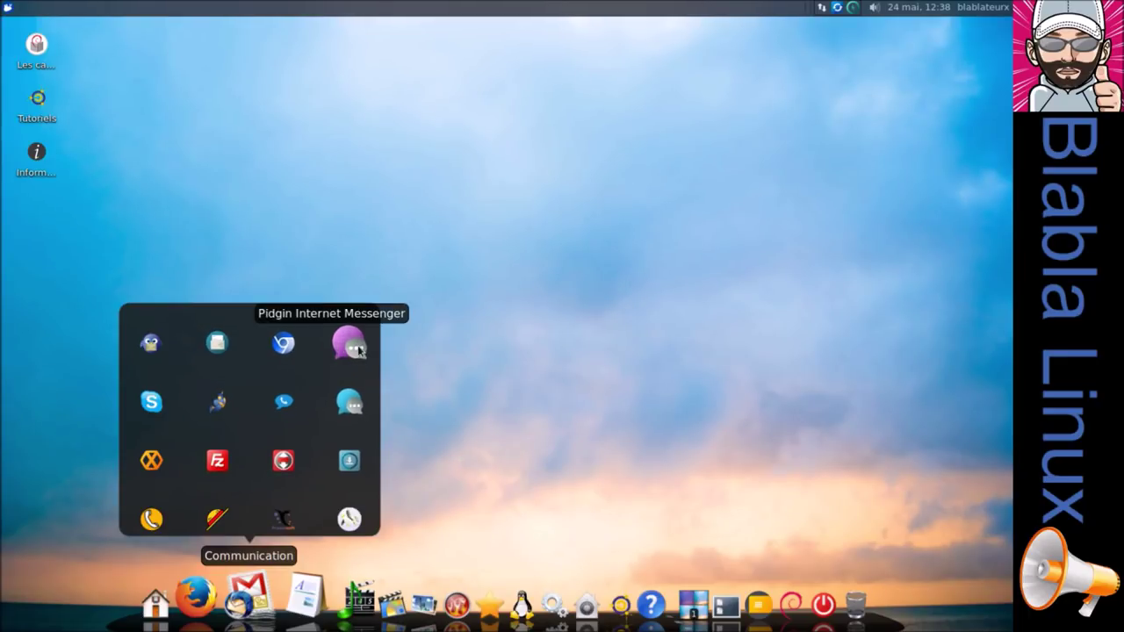
# Launch Empathy, HexChat and FileZilla, and dismiss FileZilla's welcome dialog.
pyautogui.click(357, 403)
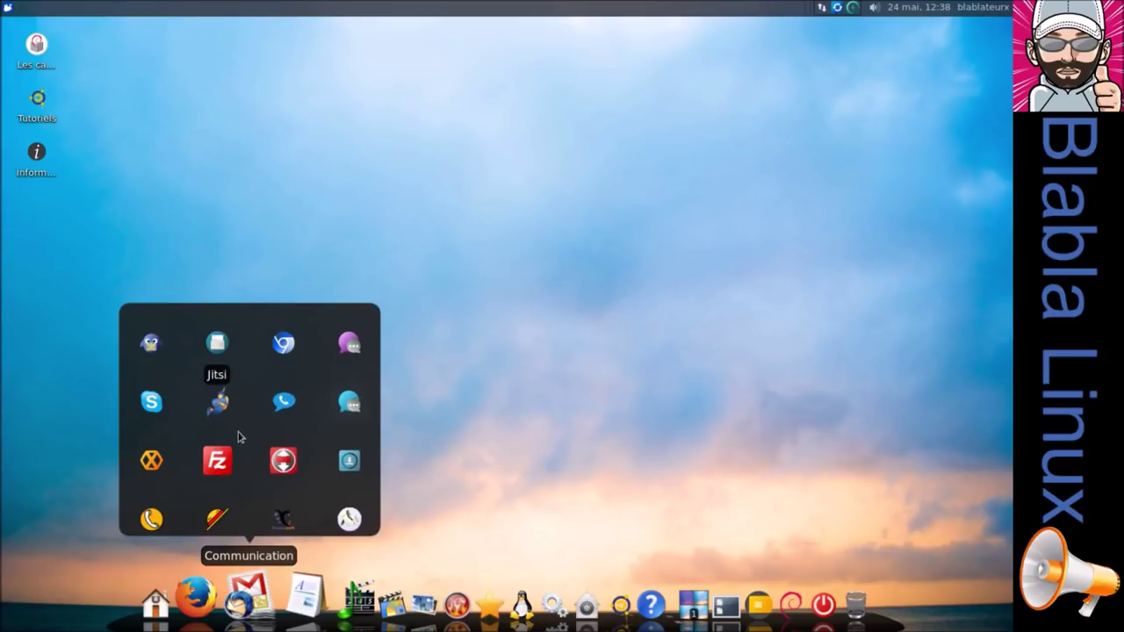
pyautogui.click(151, 462)
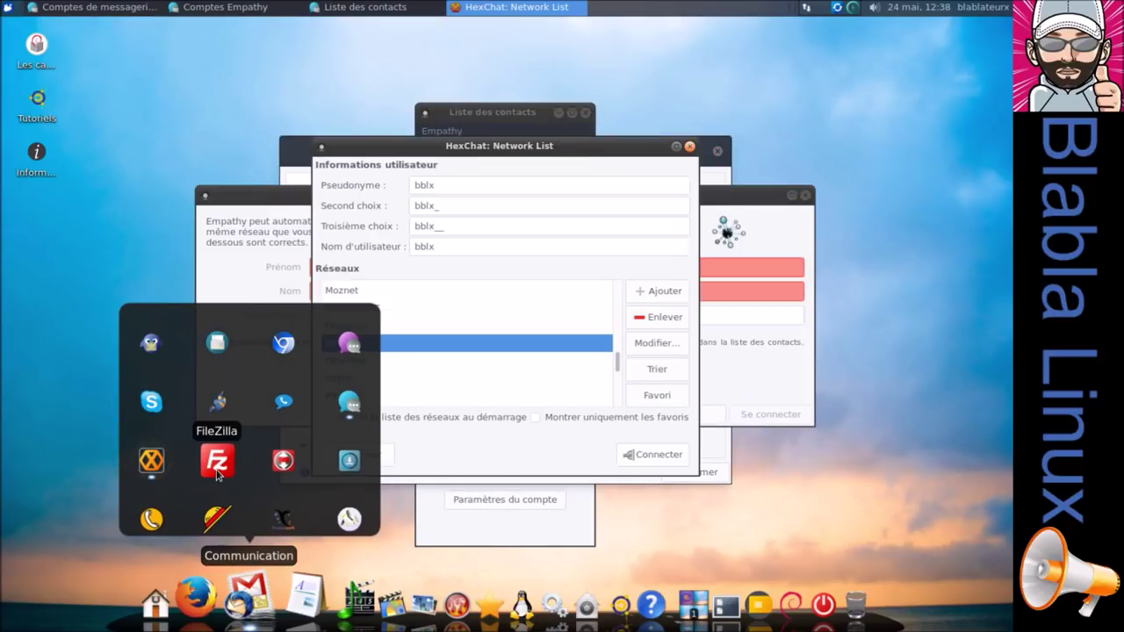
pyautogui.click(217, 471)
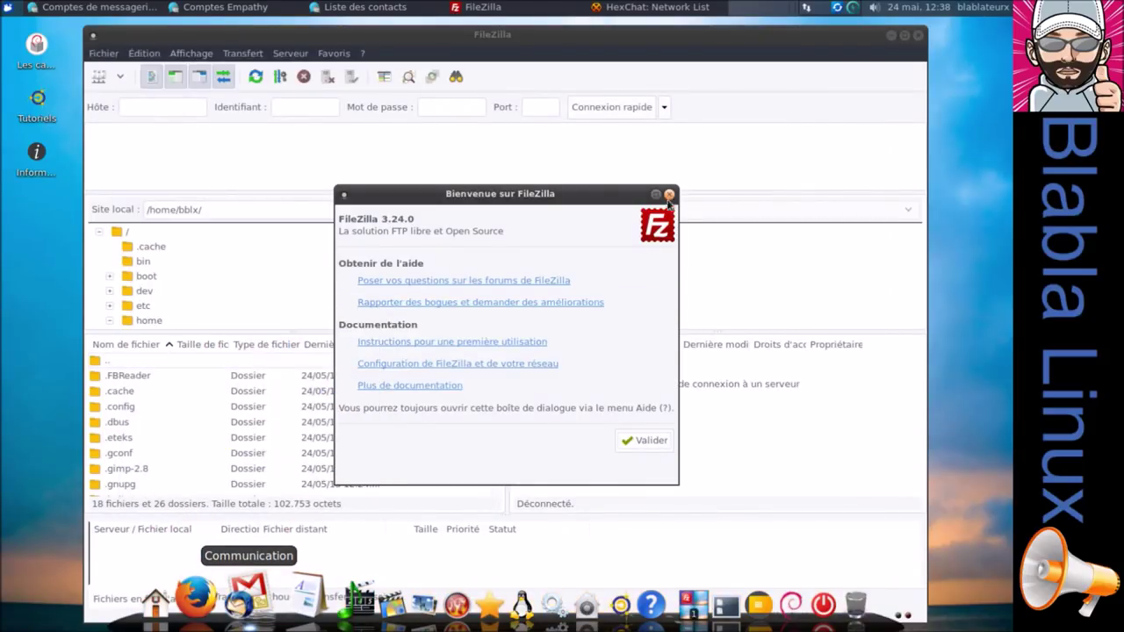
pyautogui.click(669, 194)
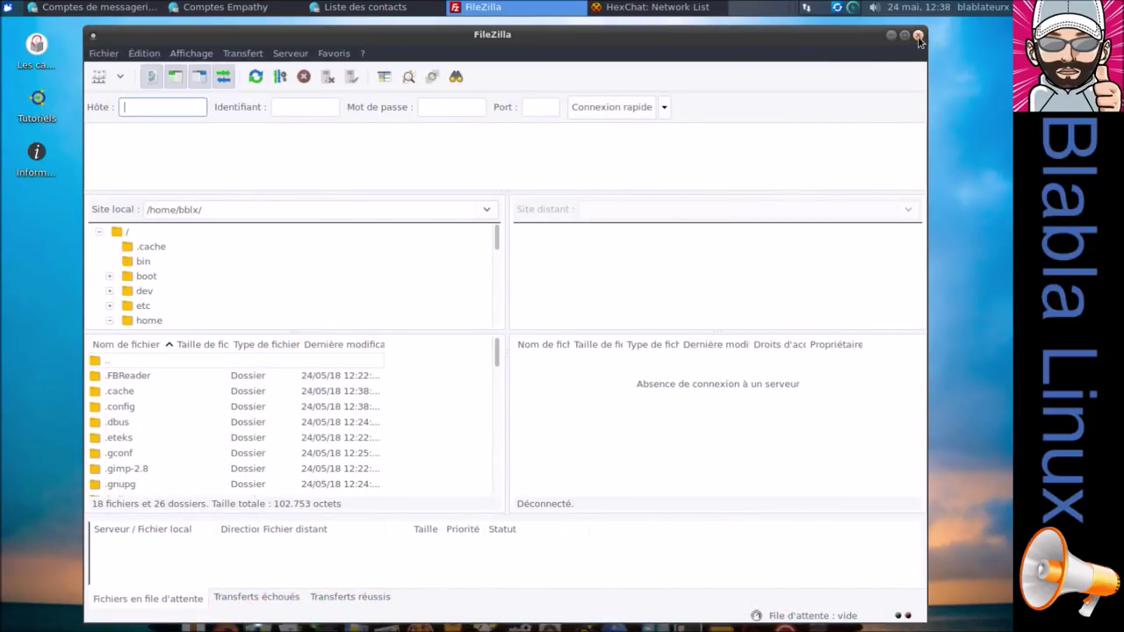
# Close the HexChat network list and all Empathy contact and accounts windows.
pyautogui.click(918, 37)
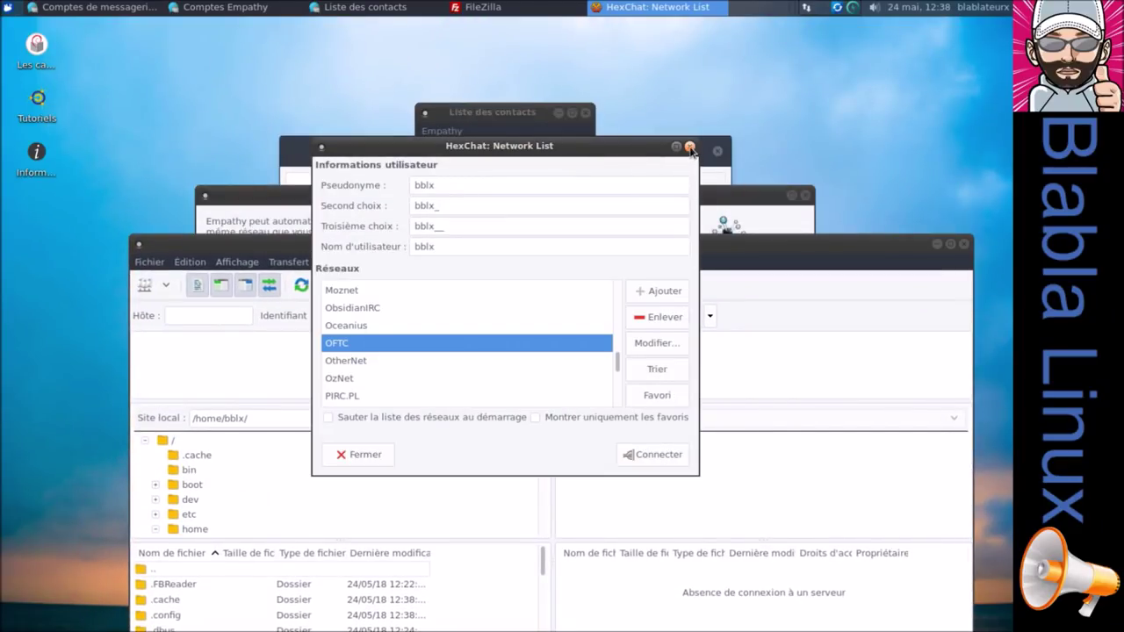
pyautogui.click(691, 146)
pyautogui.click(585, 115)
pyautogui.click(694, 149)
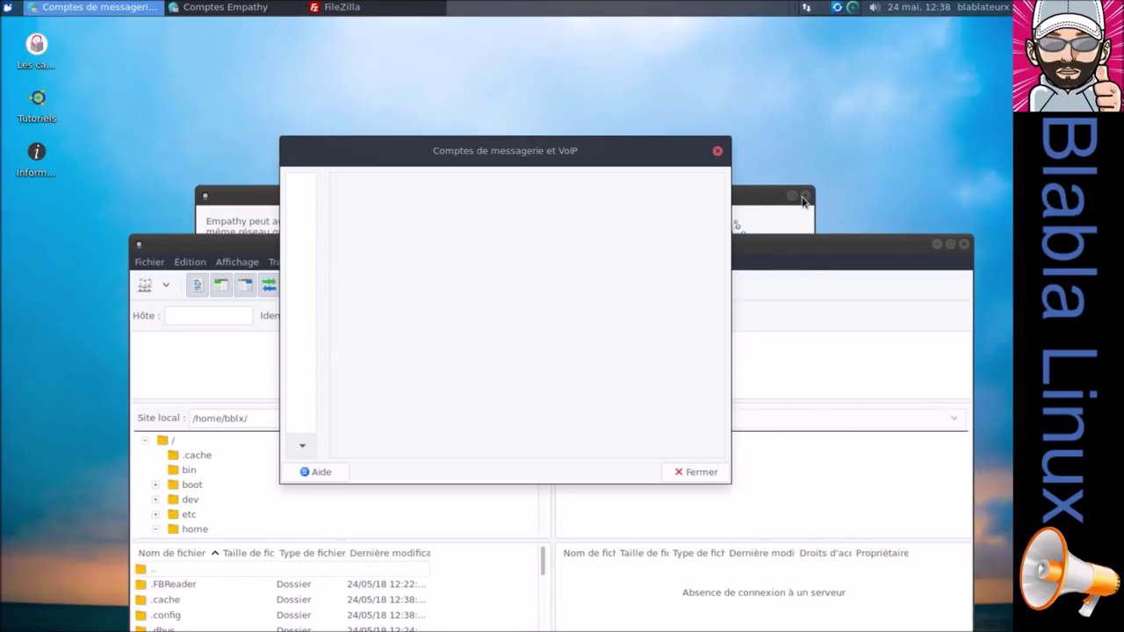
pyautogui.click(803, 195)
pyautogui.click(718, 152)
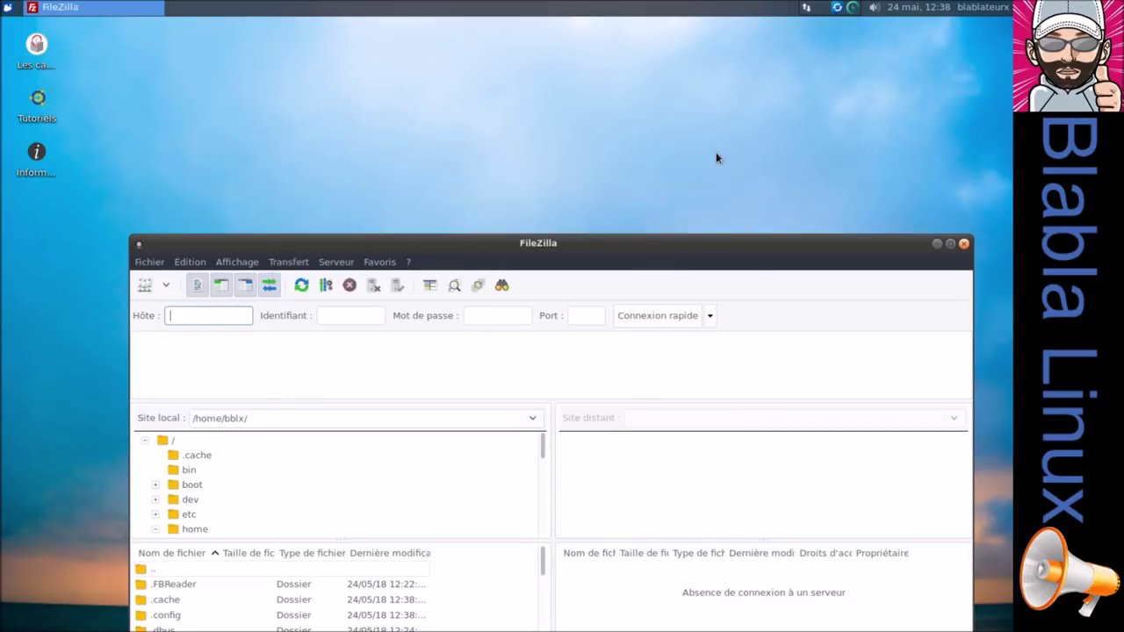
# Maximize FileZilla and quick-connect anonymously to the host anyservices.ddns.net.
pyautogui.doubleClick(738, 242)
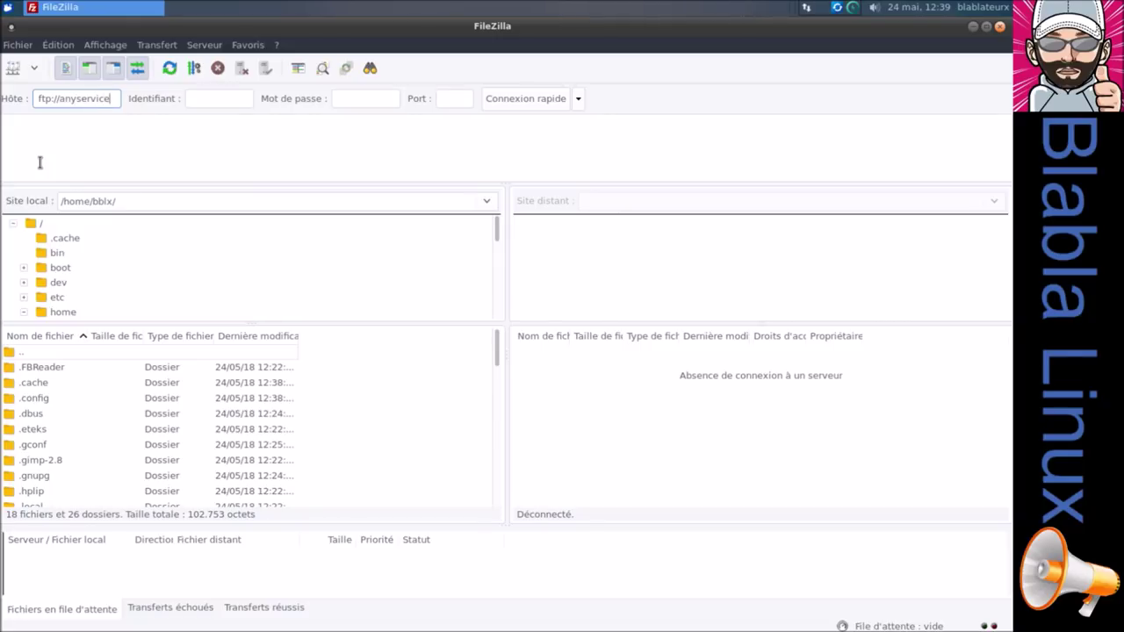
pyautogui.write('.ddns.net')
pyautogui.click(221, 97)
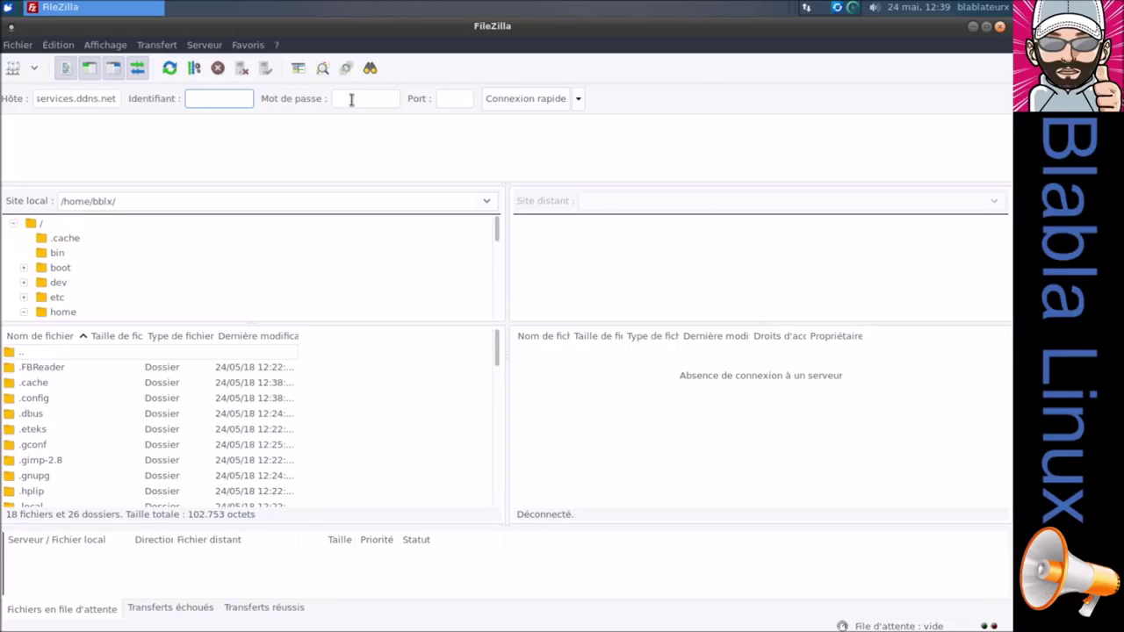
pyautogui.click(488, 101)
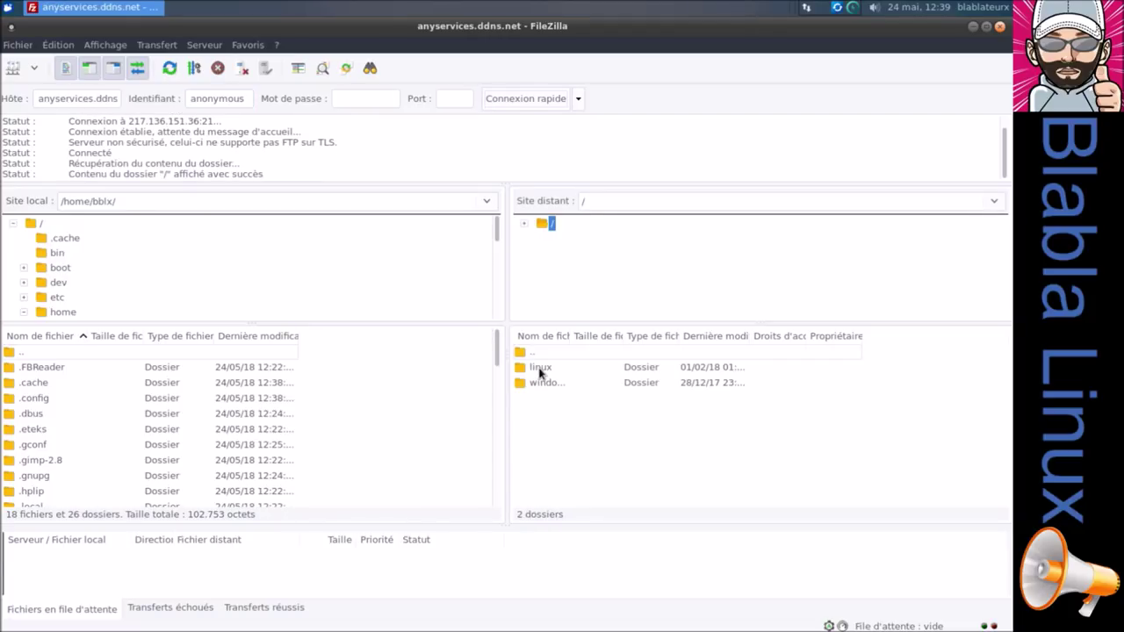
# Browse the server's remote linux folder, then its windows folder.
pyautogui.doubleClick(540, 369)
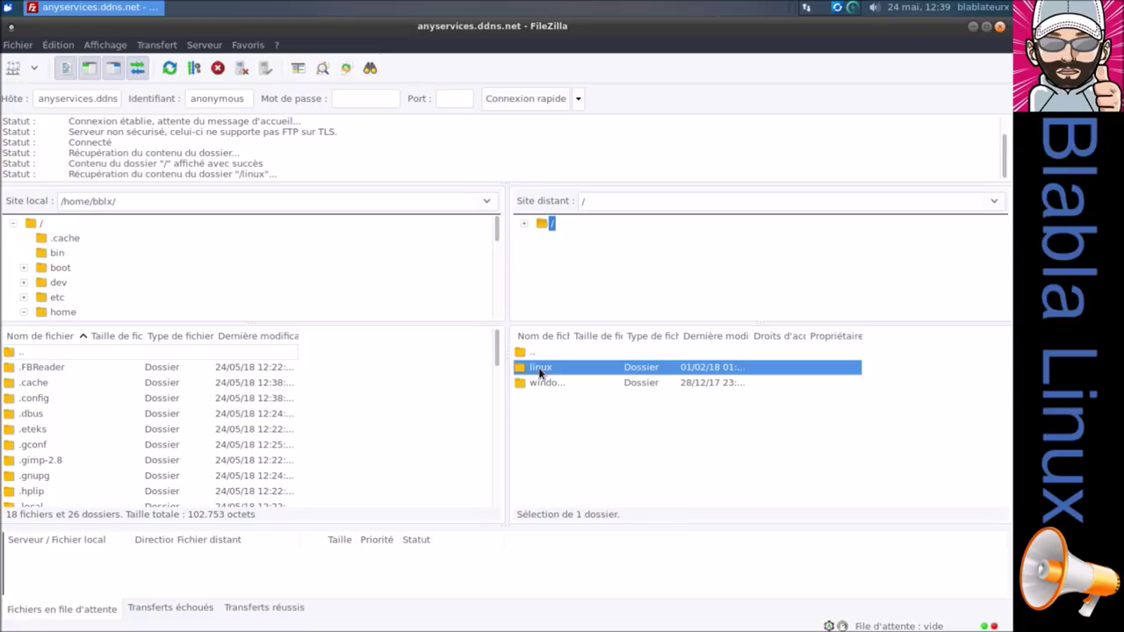
pyautogui.click(576, 254)
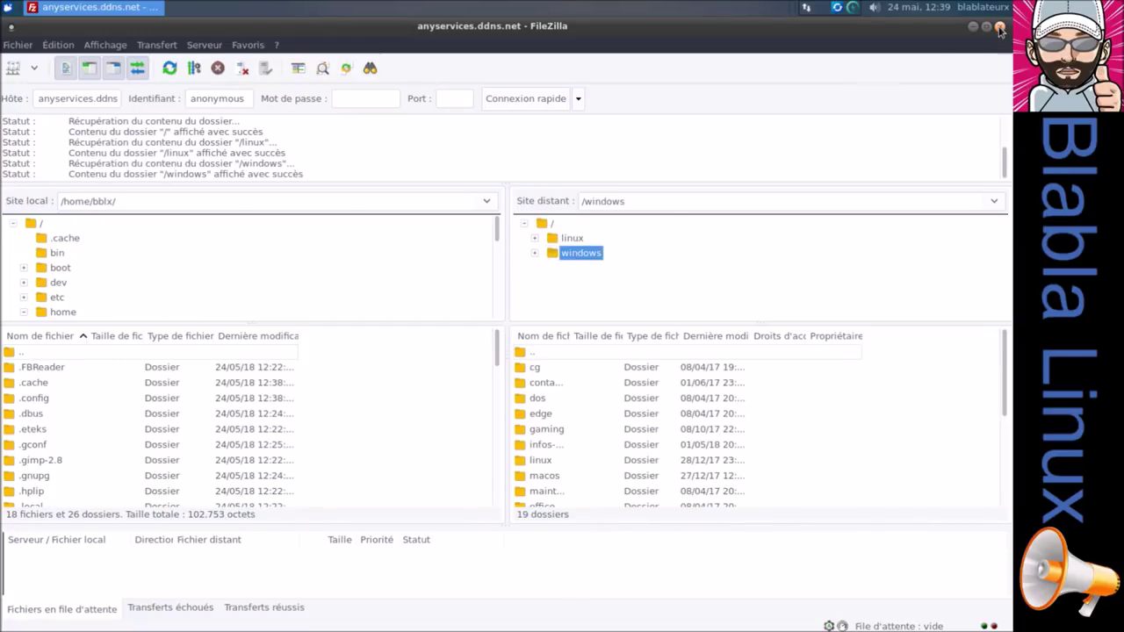
pyautogui.click(17, 45)
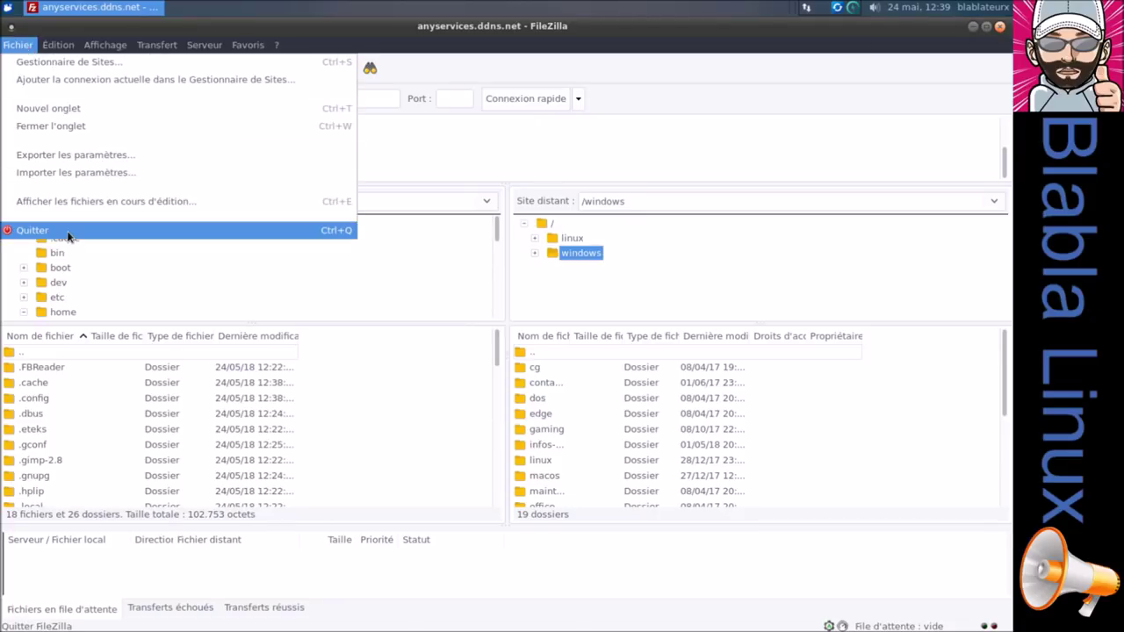
# Quit FileZilla and launch Transmission from the Communication app group.
pyautogui.click(52, 228)
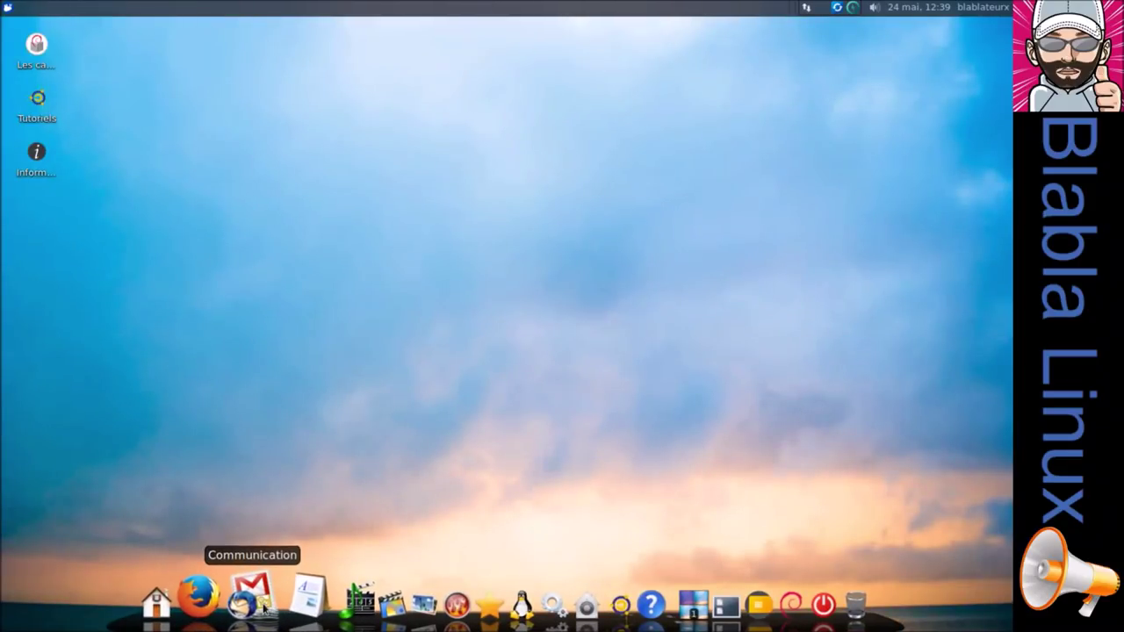
pyautogui.click(263, 608)
pyautogui.click(284, 471)
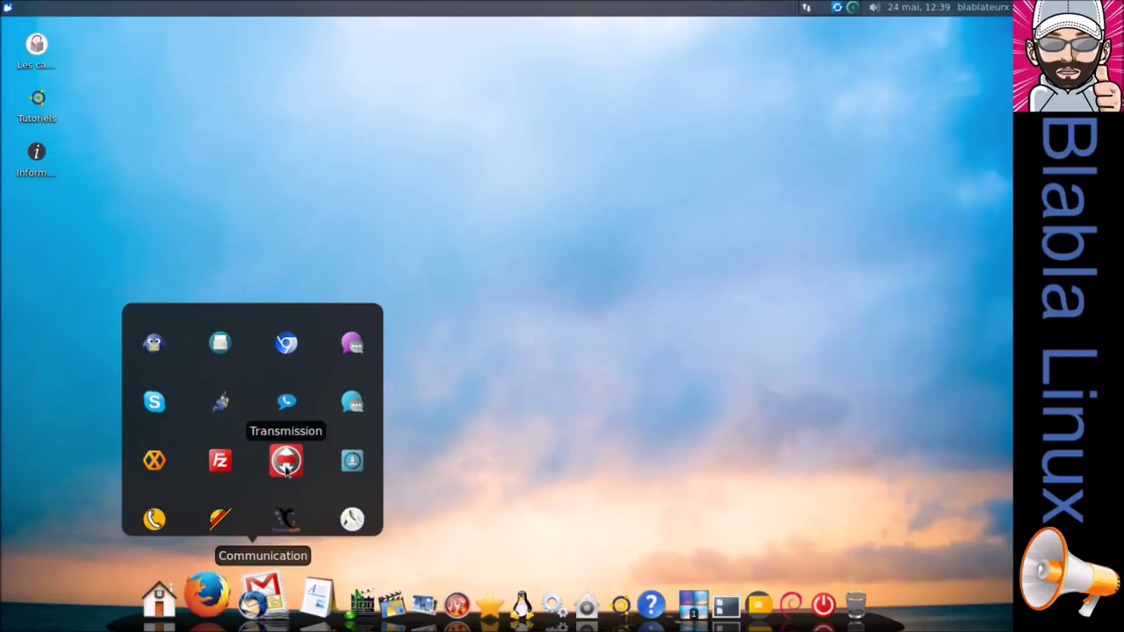
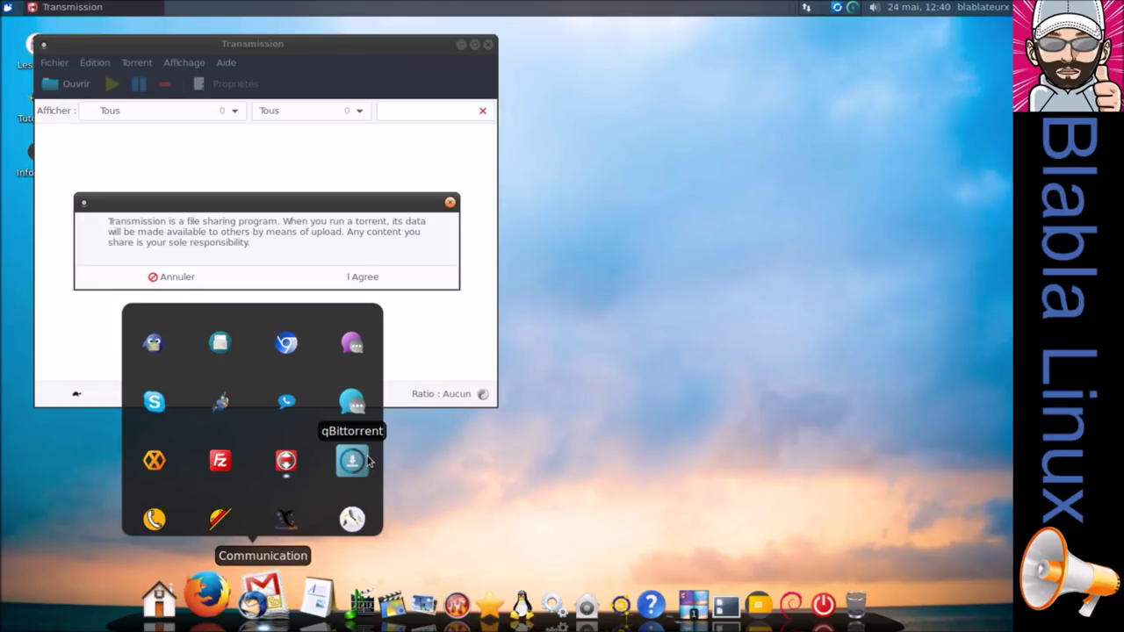
# Accept Transmission's file-sharing disclaimer and close Transmission.
pyautogui.click(381, 275)
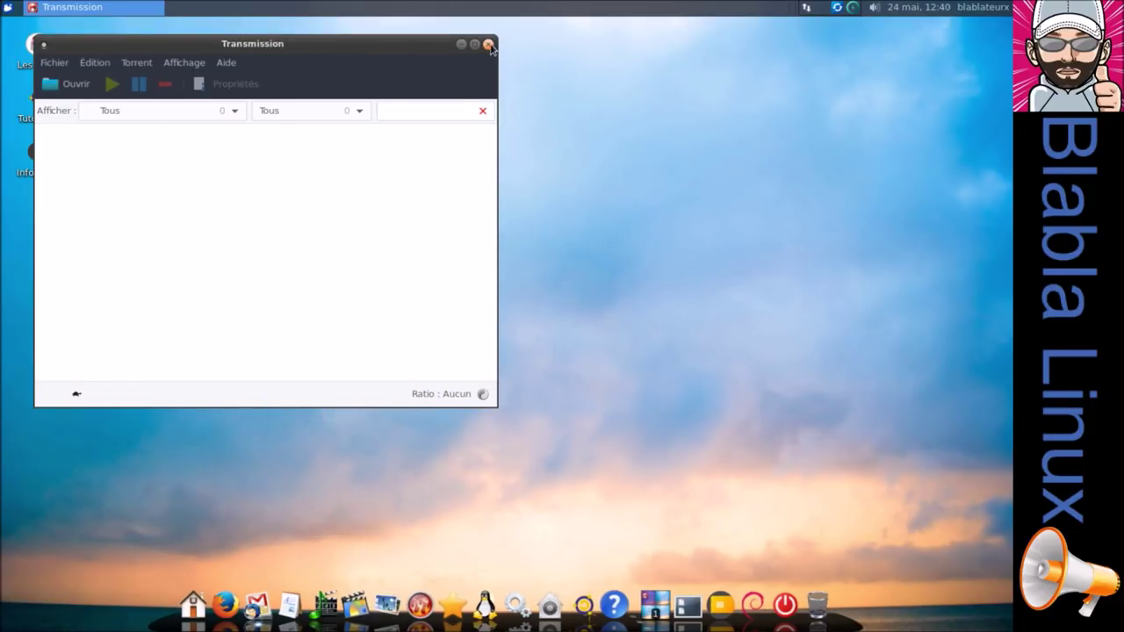
pyautogui.click(488, 44)
pyautogui.click(252, 615)
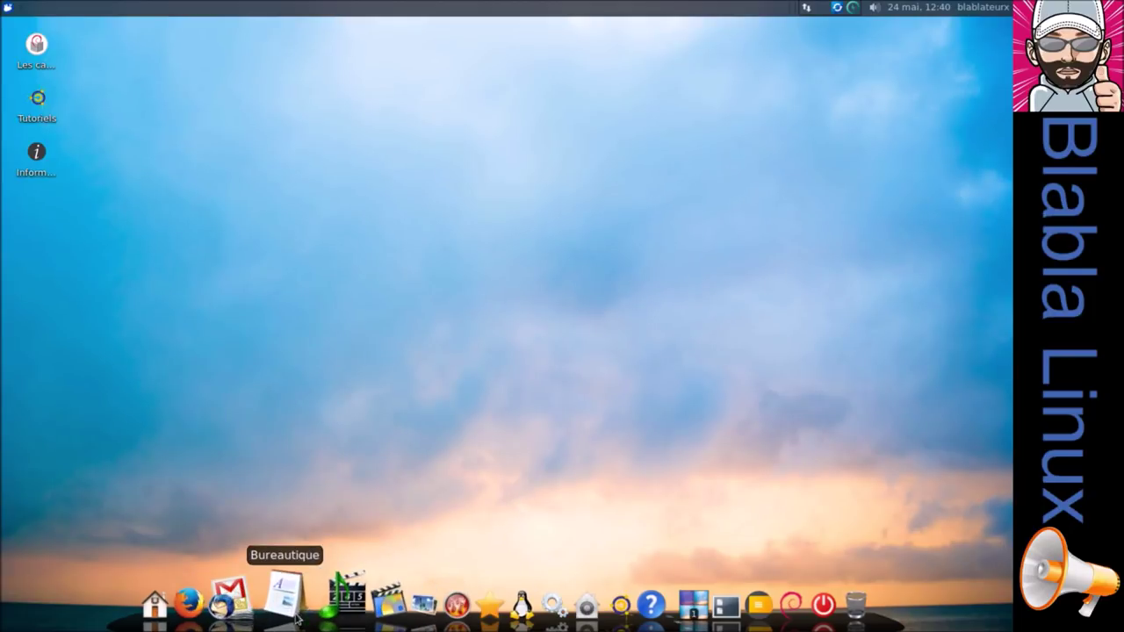
# Browse the Dictionnaires and Communication dock stacks, ending with the Bureautique office stack open.
pyautogui.moveTo(294, 612)
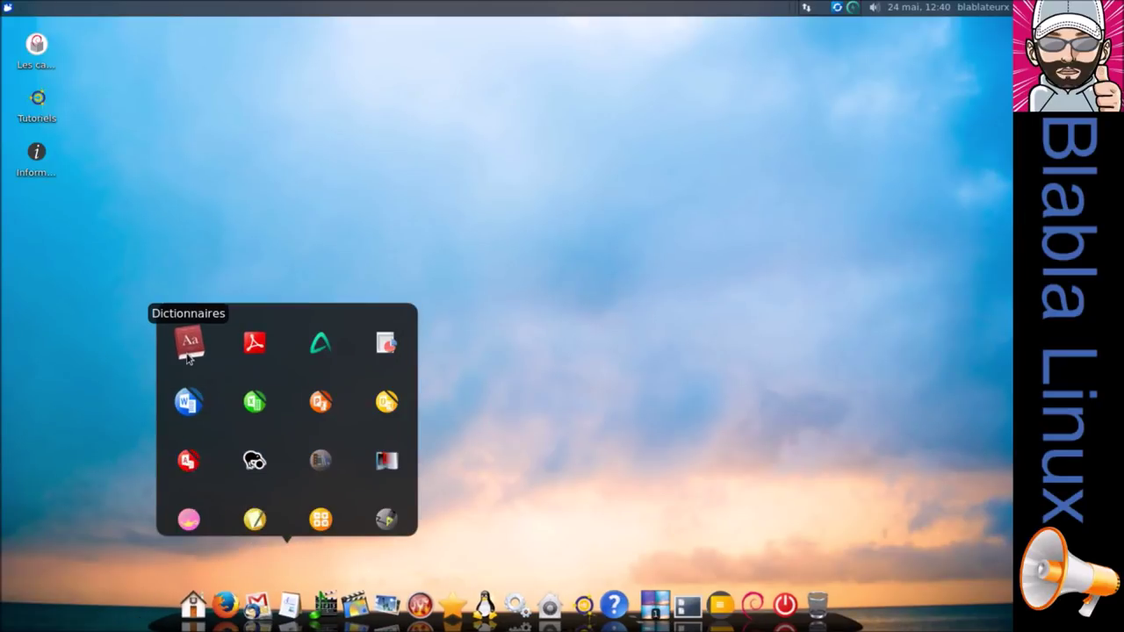
pyautogui.click(187, 341)
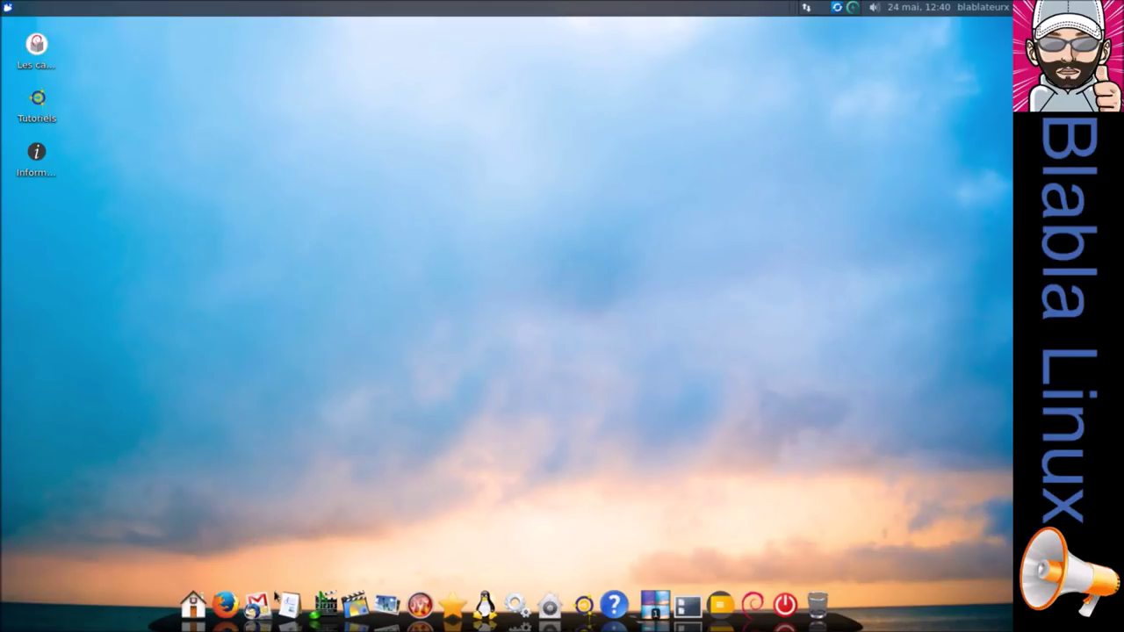
pyautogui.moveTo(285, 619)
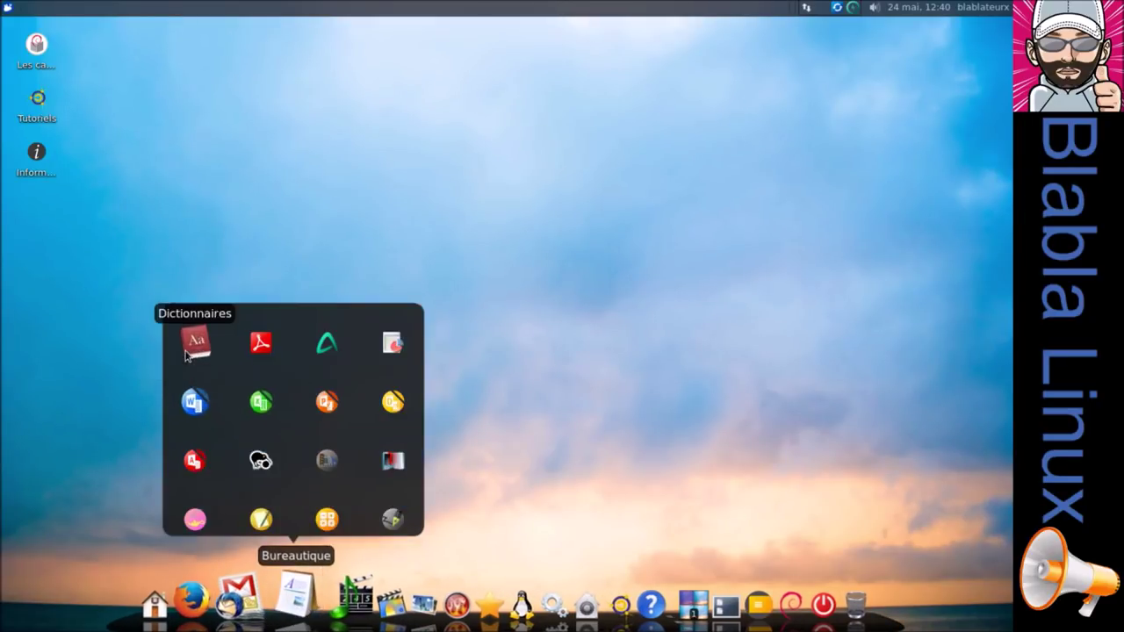
pyautogui.click(196, 346)
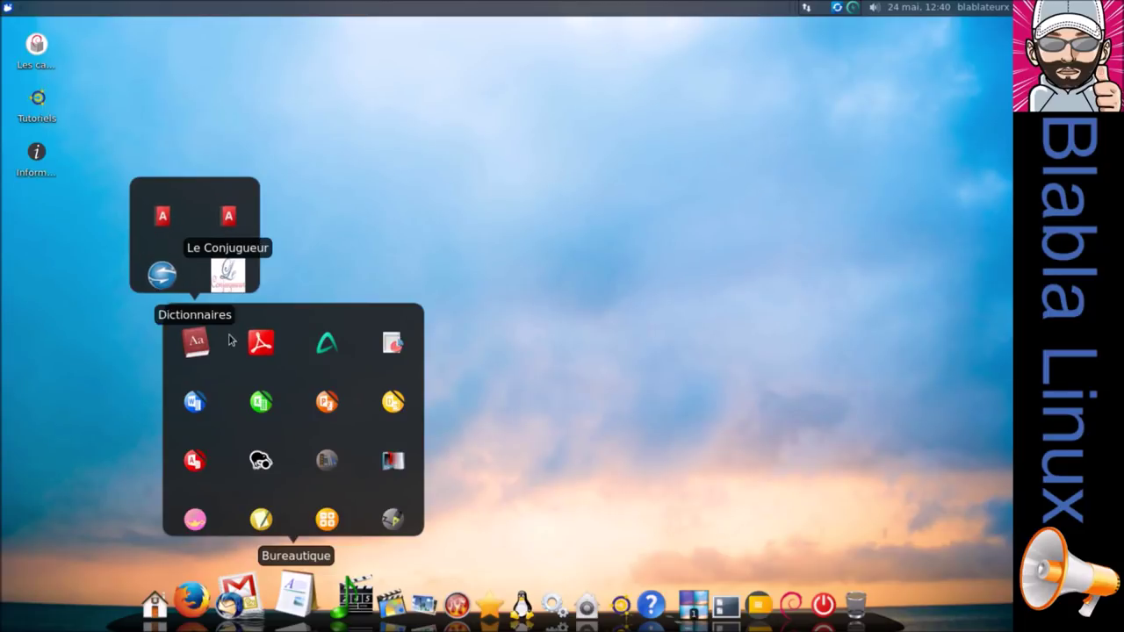
pyautogui.click(259, 343)
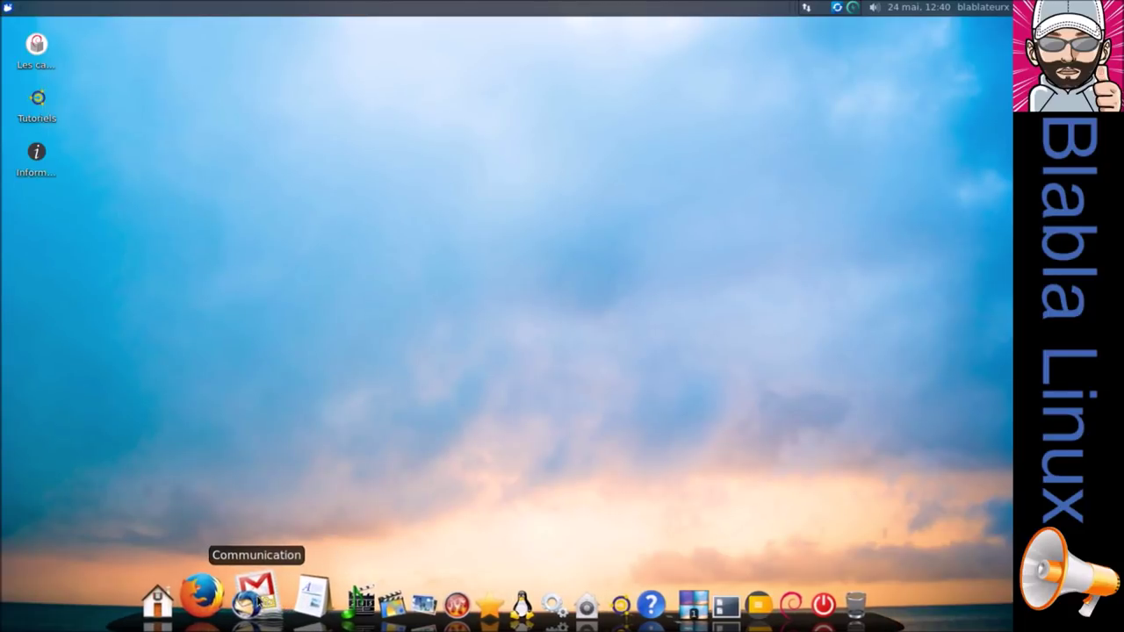
pyautogui.click(257, 597)
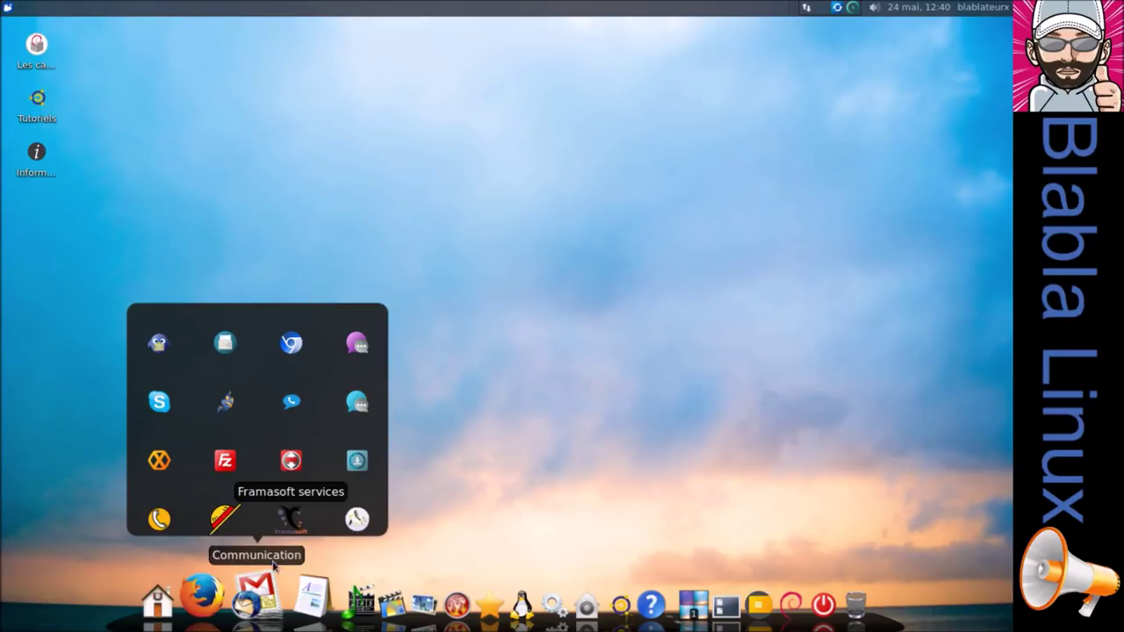
pyautogui.click(290, 596)
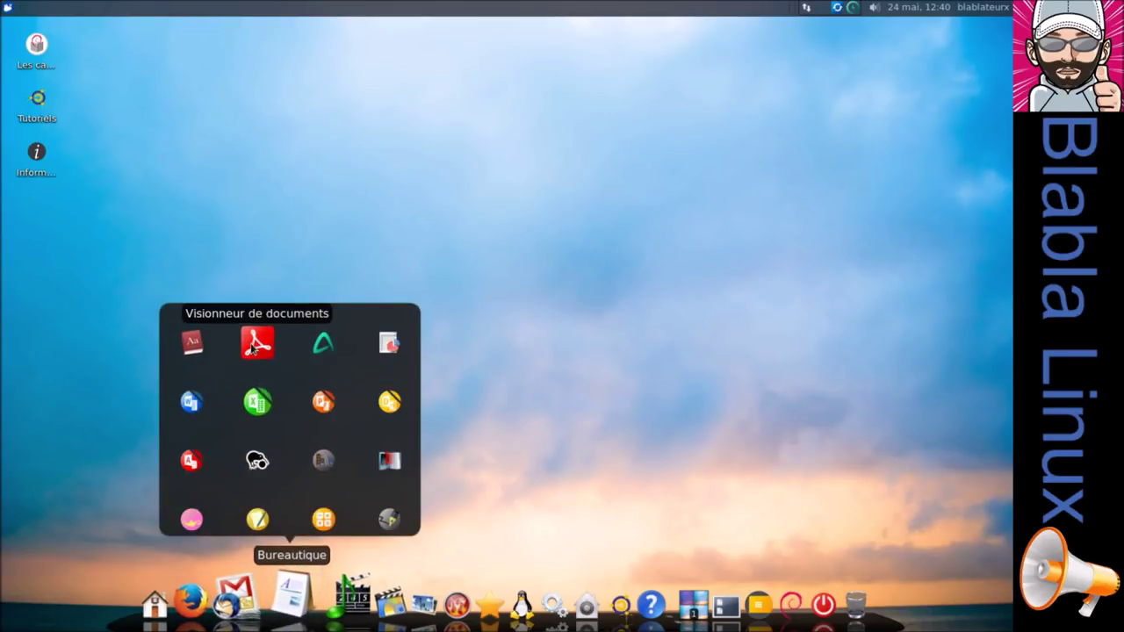
# Launch AbiWord, Gnumeric, LibreOffice Writer, the calculator and Scribus from the Bureautique stack.
pyautogui.click(321, 347)
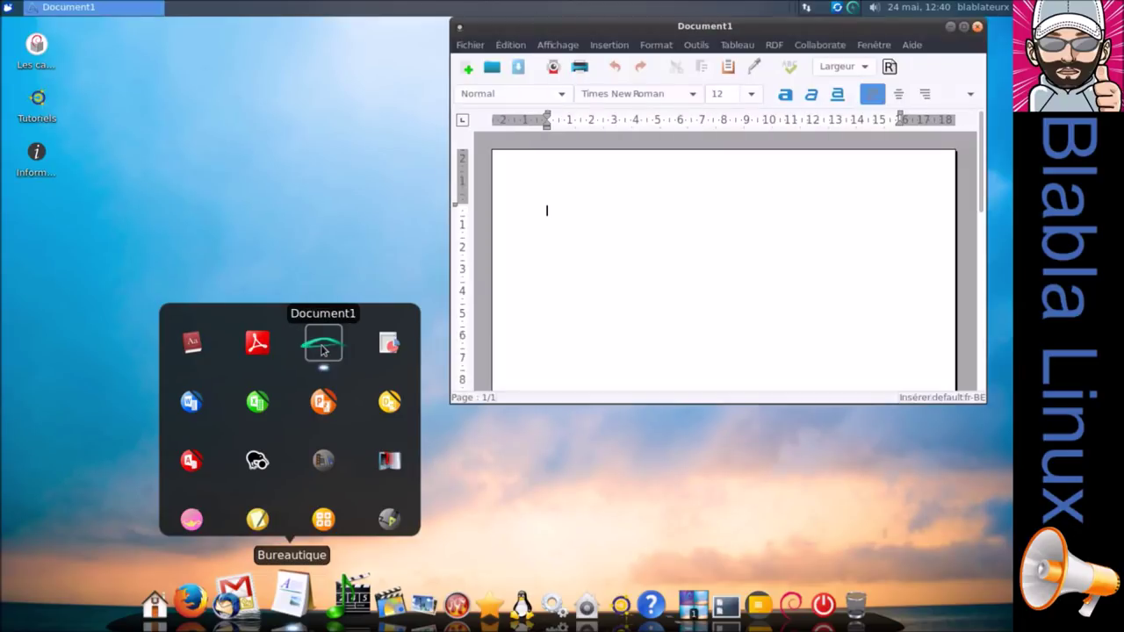
pyautogui.click(387, 347)
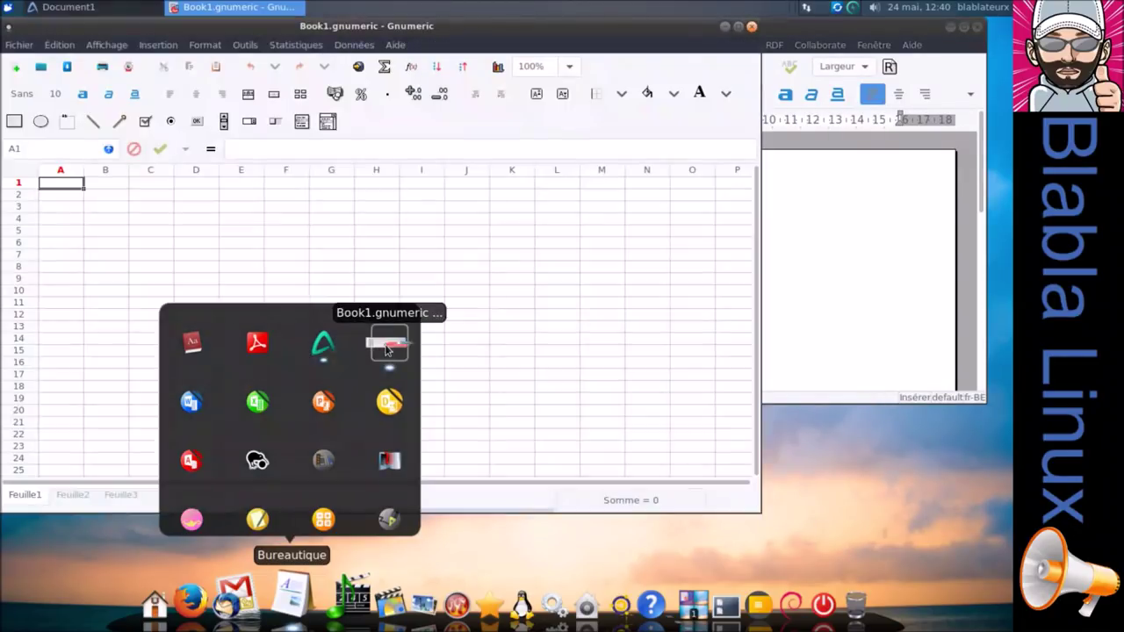
pyautogui.click(204, 407)
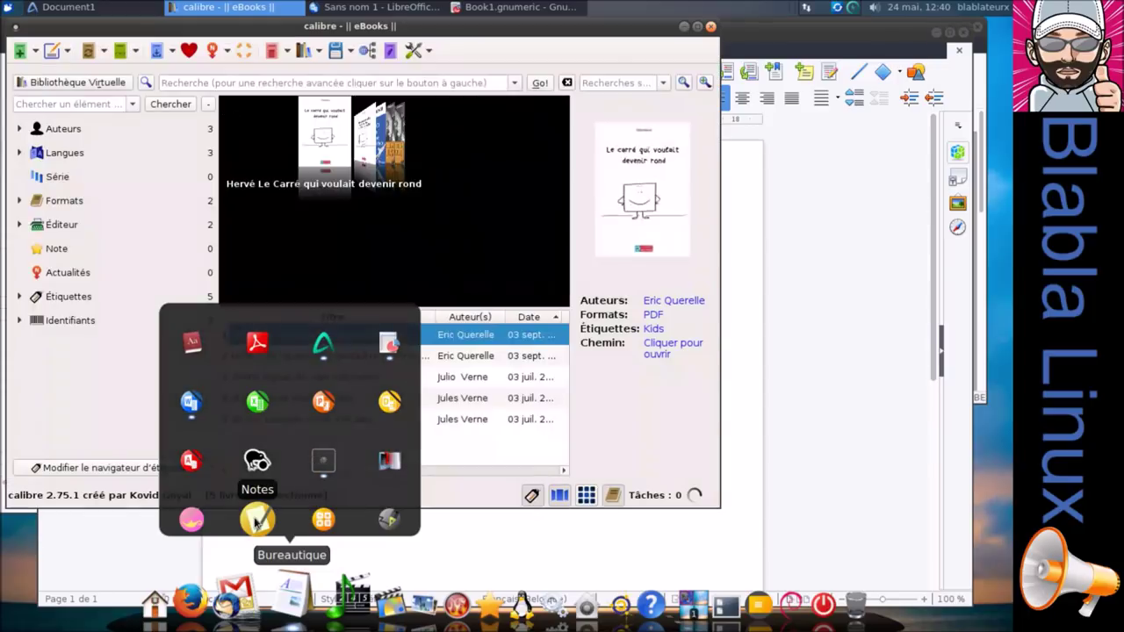
pyautogui.click(323, 521)
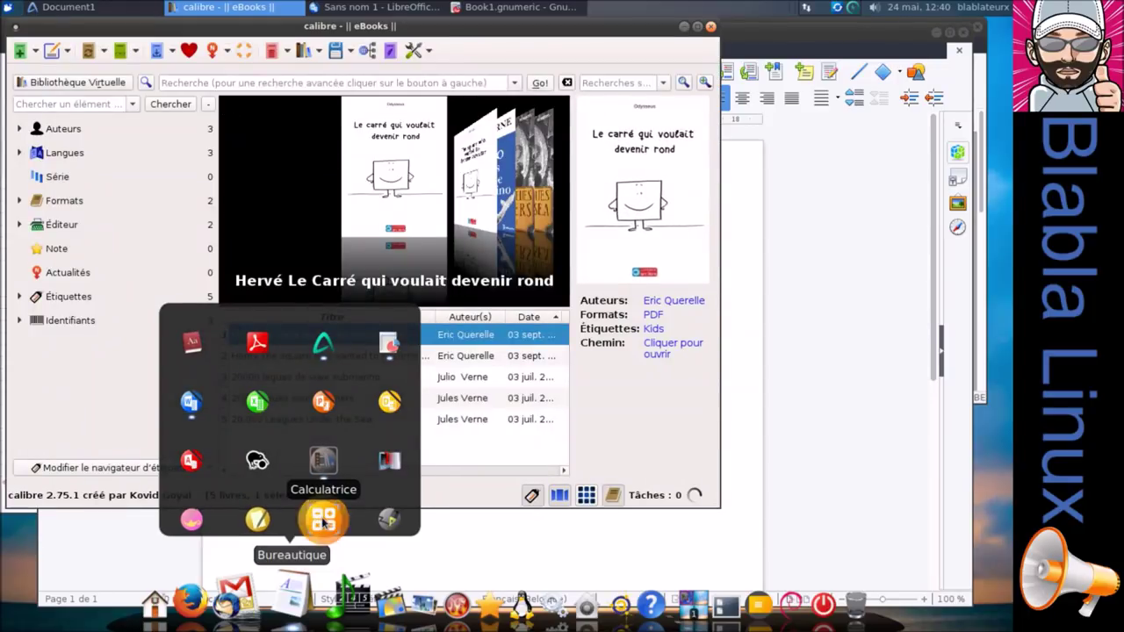
pyautogui.click(391, 520)
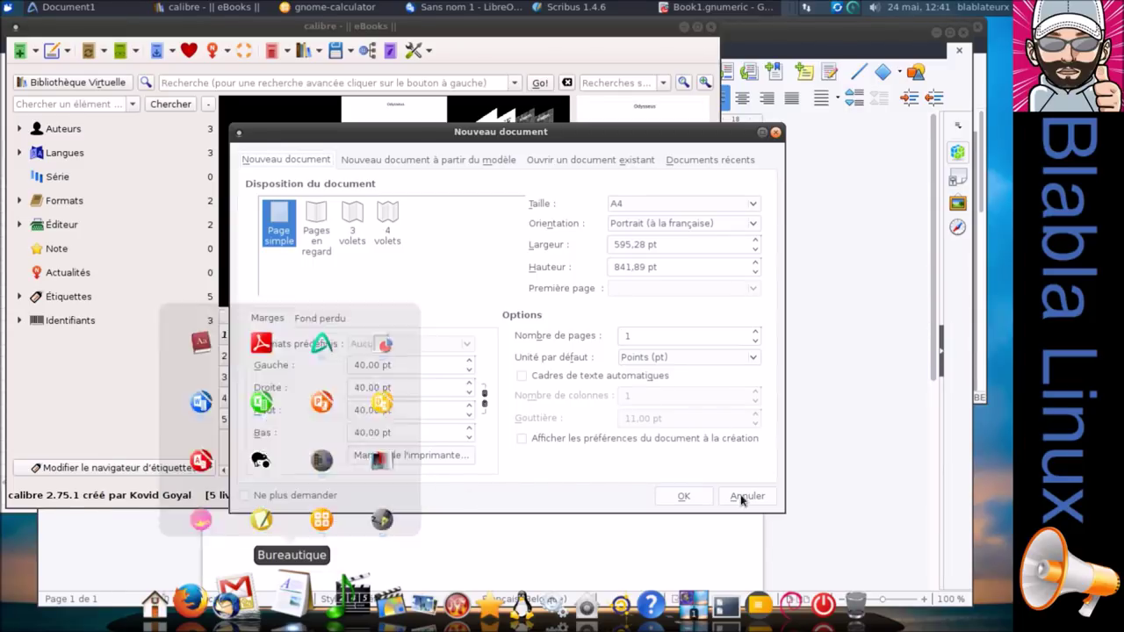
# Accept Scribus's default new document, then close Scribus, the calculator and calibre.
pyautogui.click(683, 496)
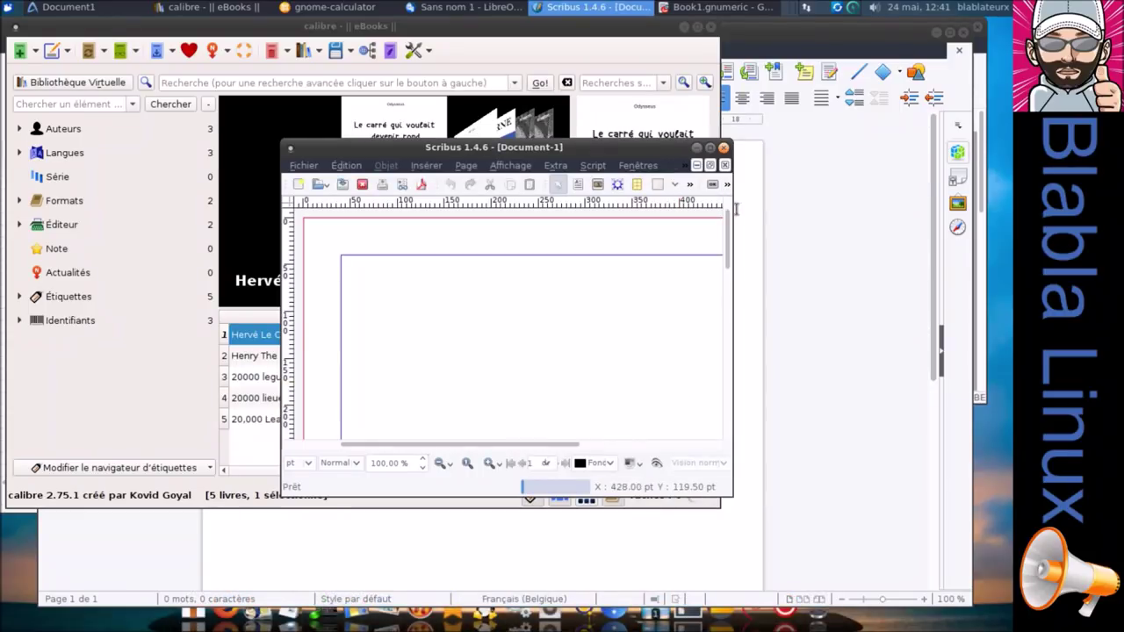
pyautogui.click(723, 147)
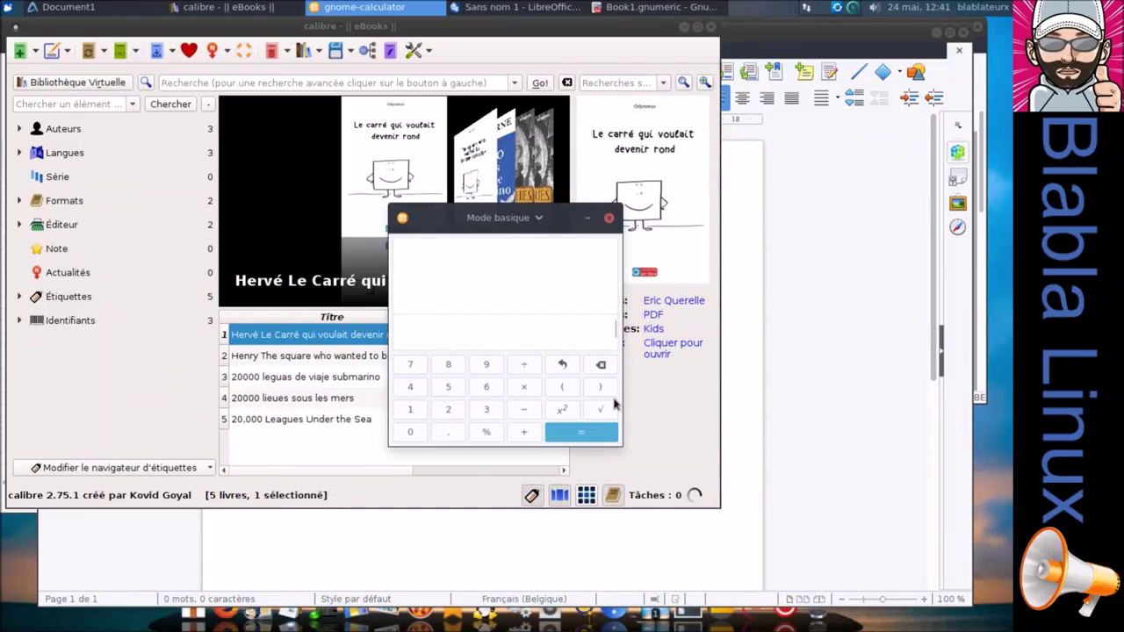
pyautogui.click(609, 218)
pyautogui.click(710, 27)
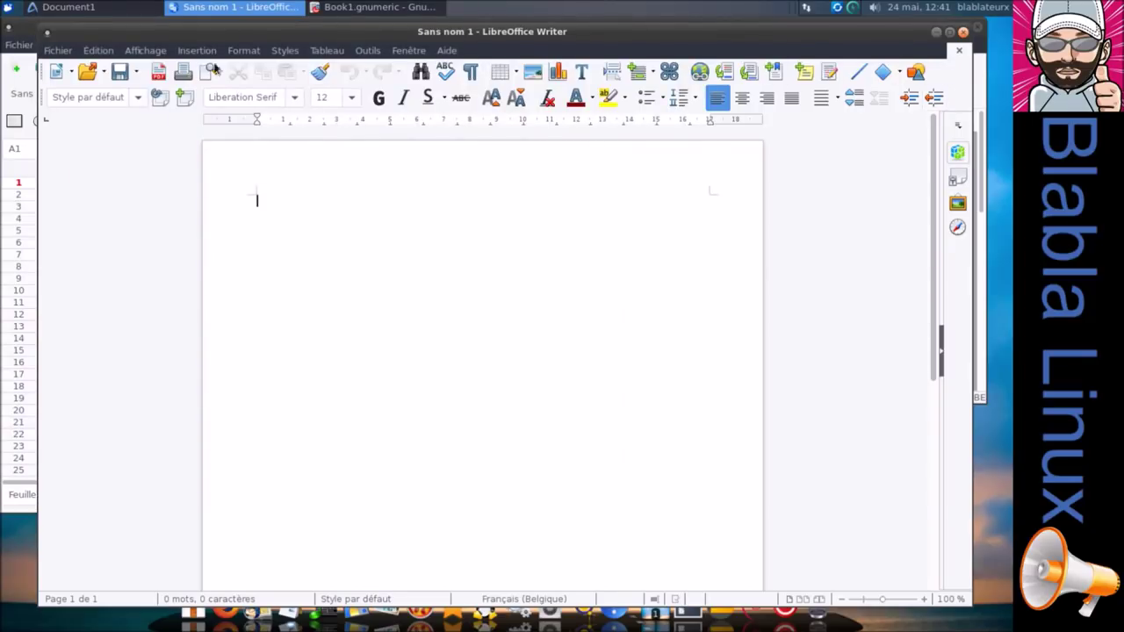
# View the About LibreOffice version information, then close Writer and Gnumeric.
pyautogui.click(456, 52)
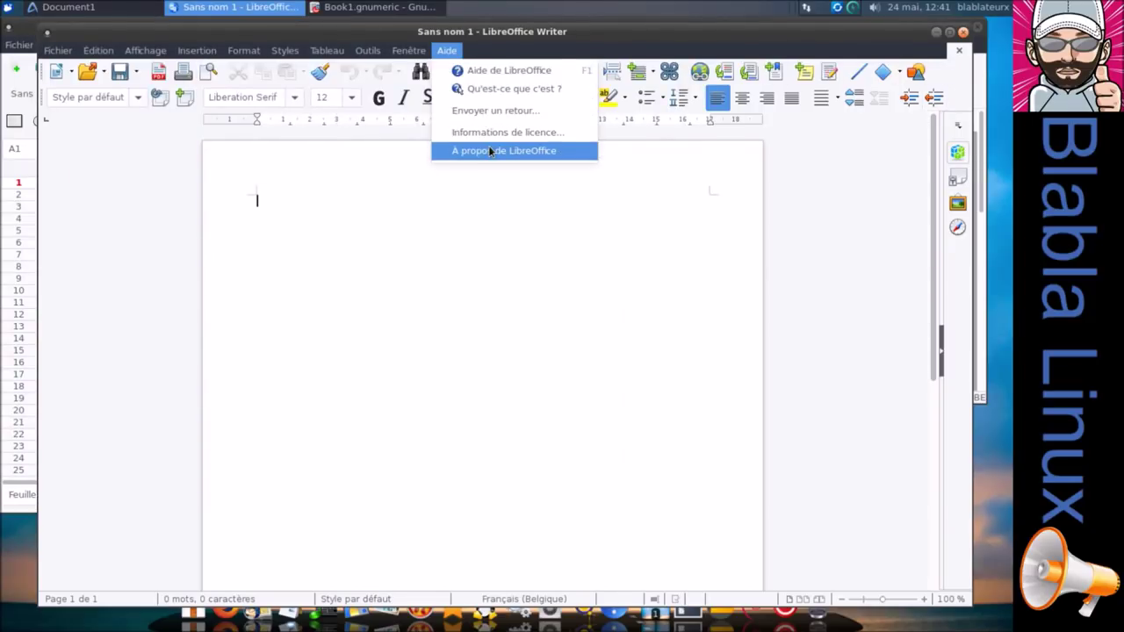
pyautogui.click(489, 151)
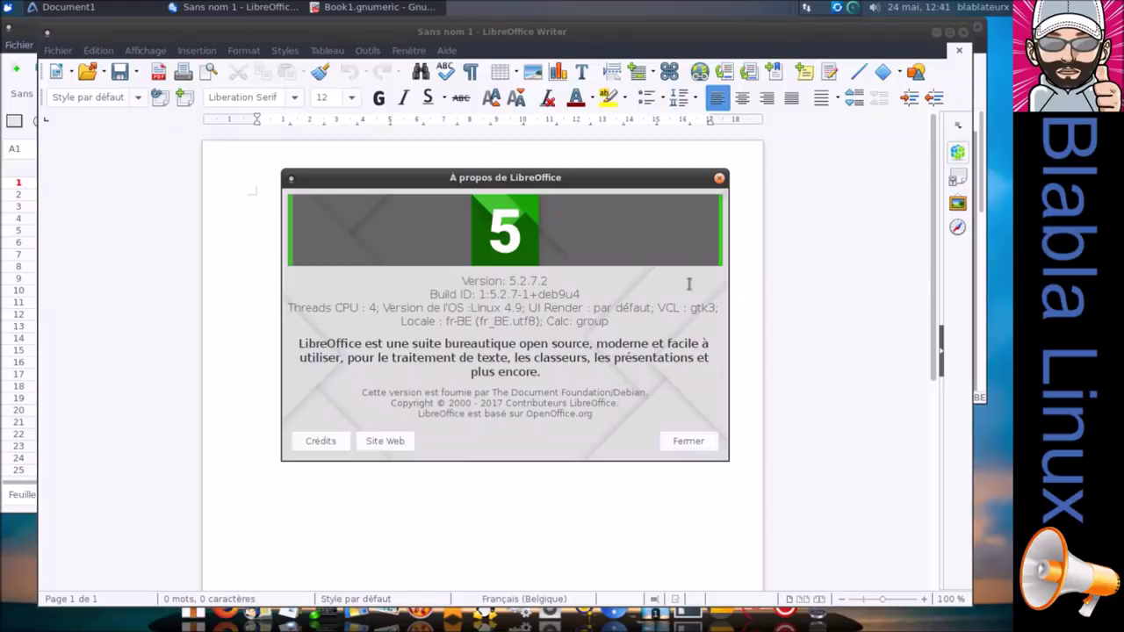
pyautogui.click(696, 441)
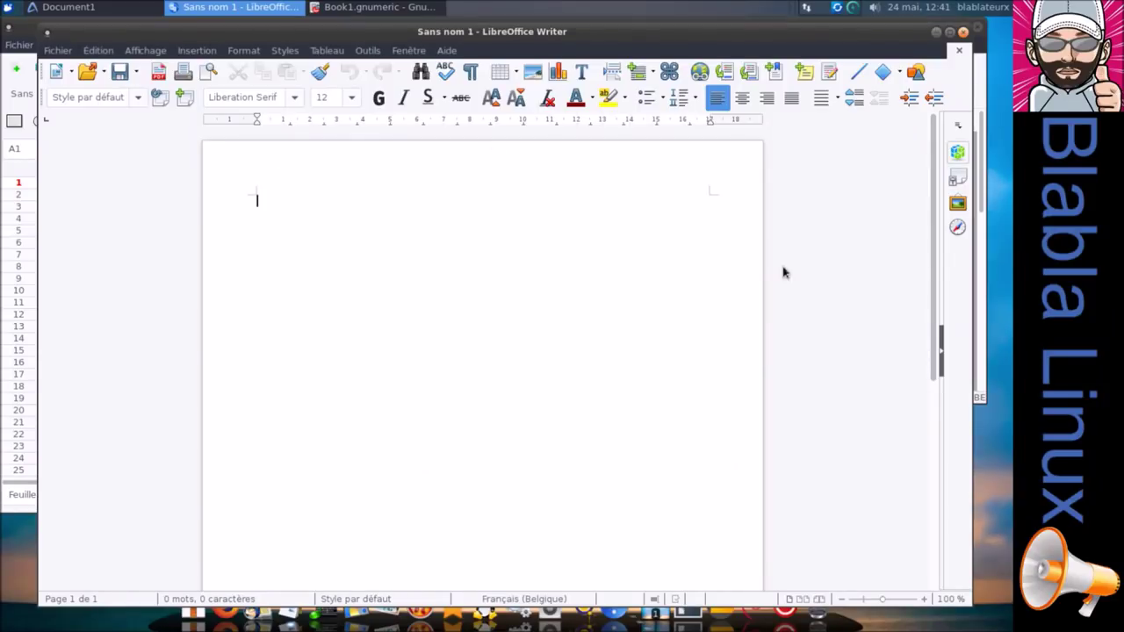
pyautogui.click(963, 33)
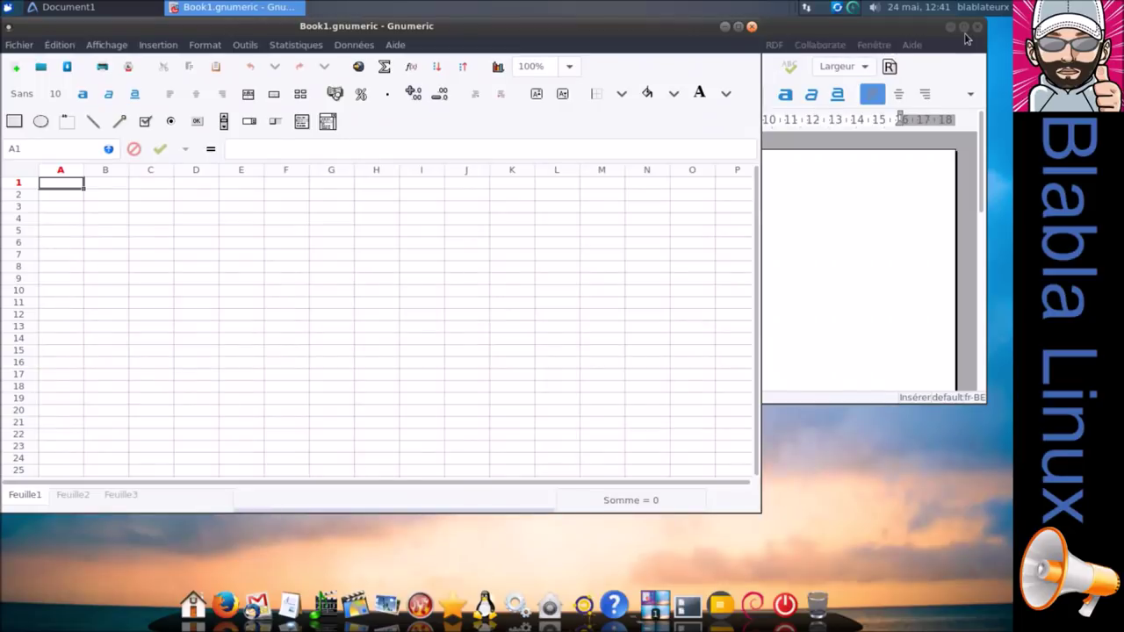
pyautogui.click(752, 26)
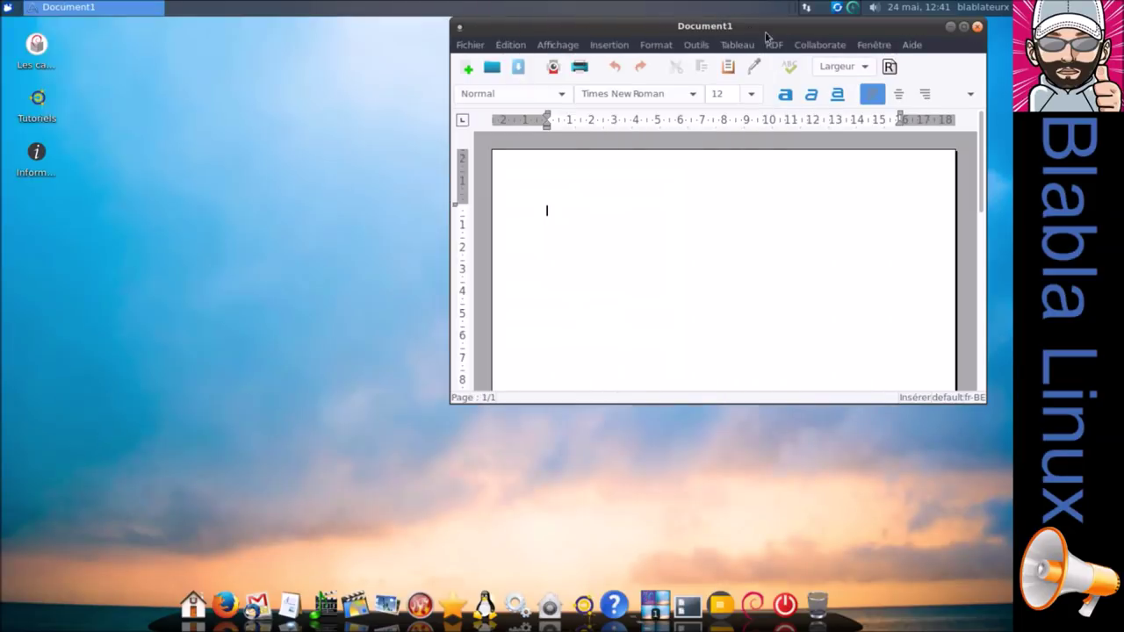
# View AbiWord's version information, then close AbiWord.
pyautogui.click(909, 51)
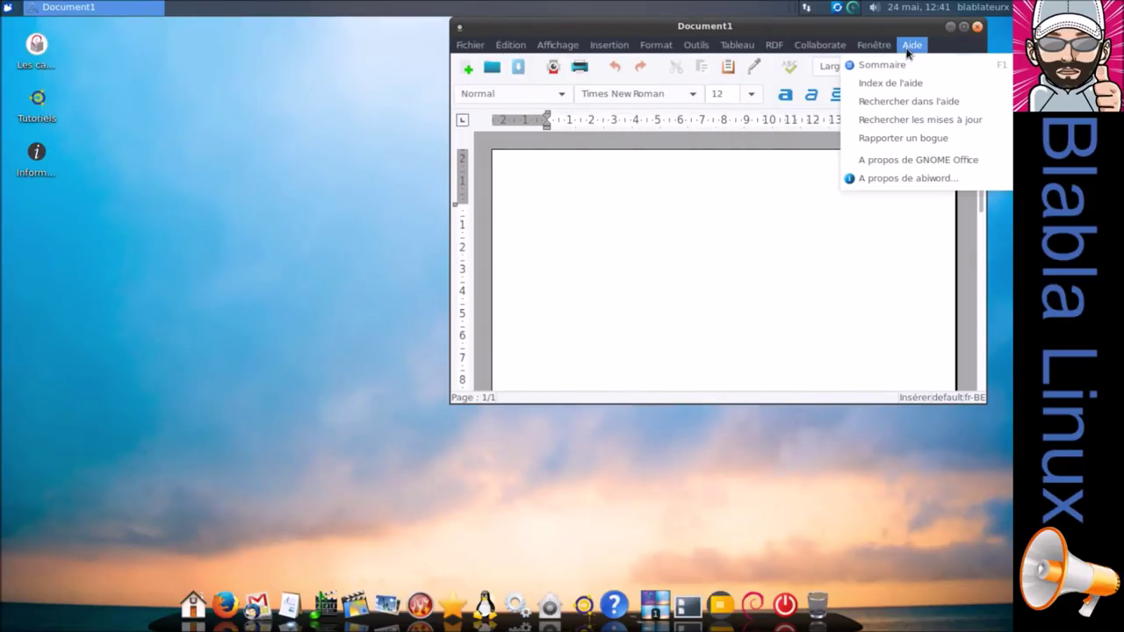
pyautogui.click(907, 178)
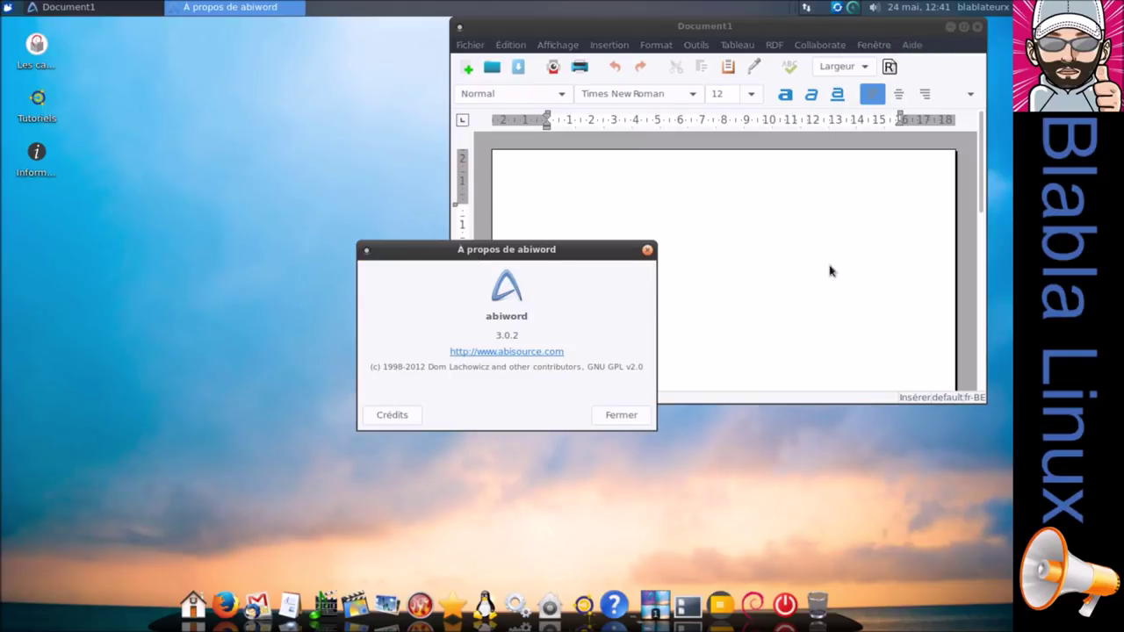
pyautogui.click(643, 417)
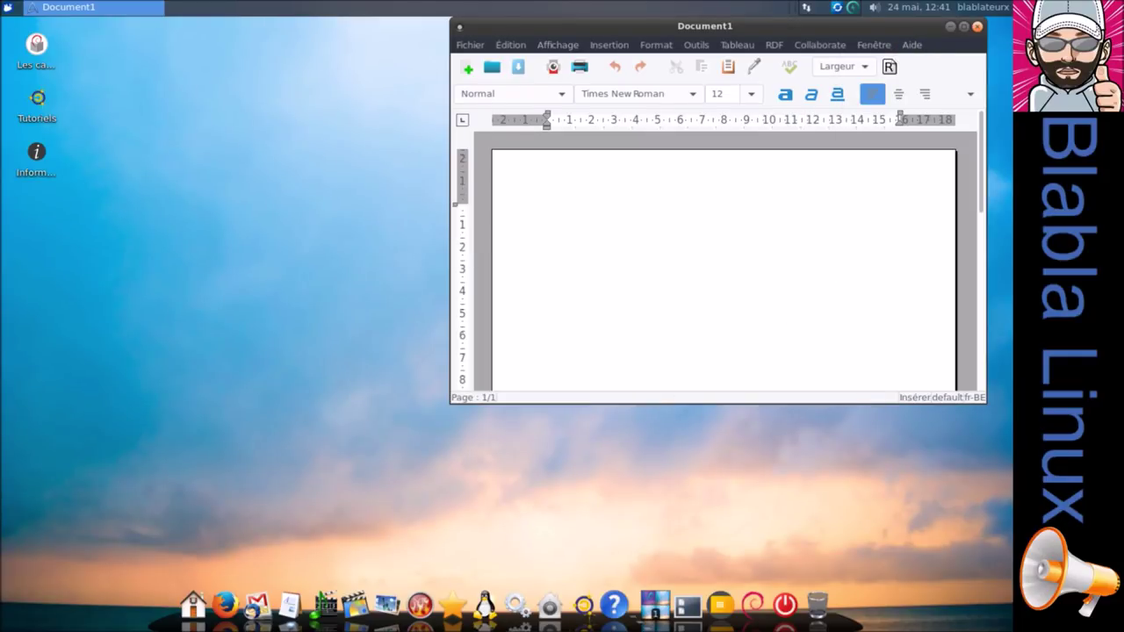
pyautogui.click(976, 26)
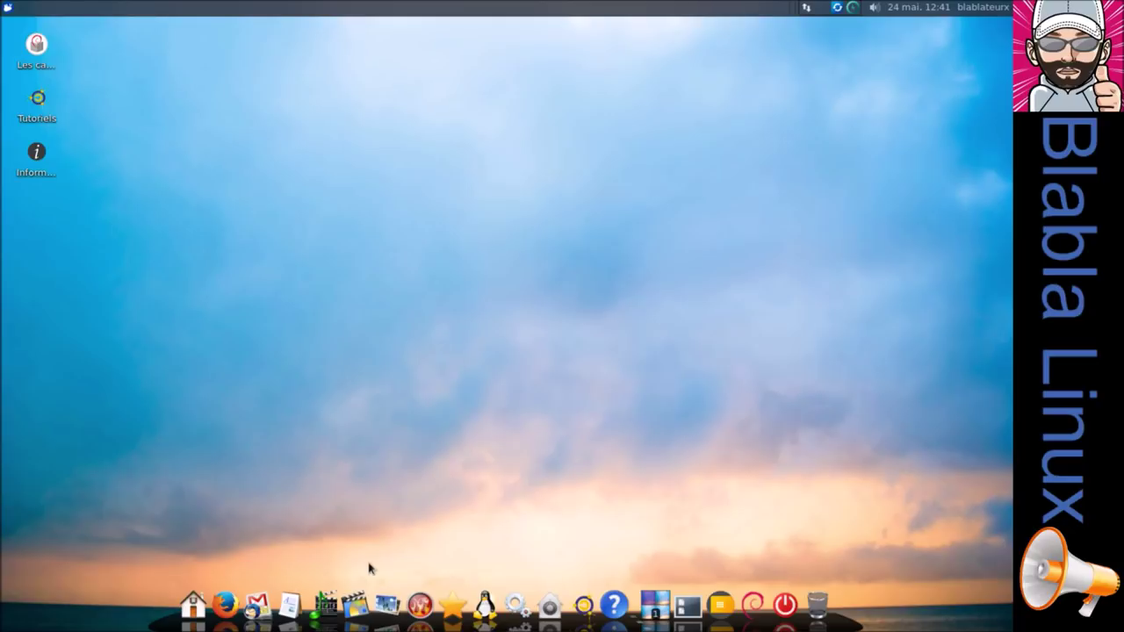
# Launch Audacious, Audacity, EasyTAG and Radio Tray from the audio dock stack.
pyautogui.moveTo(321, 597)
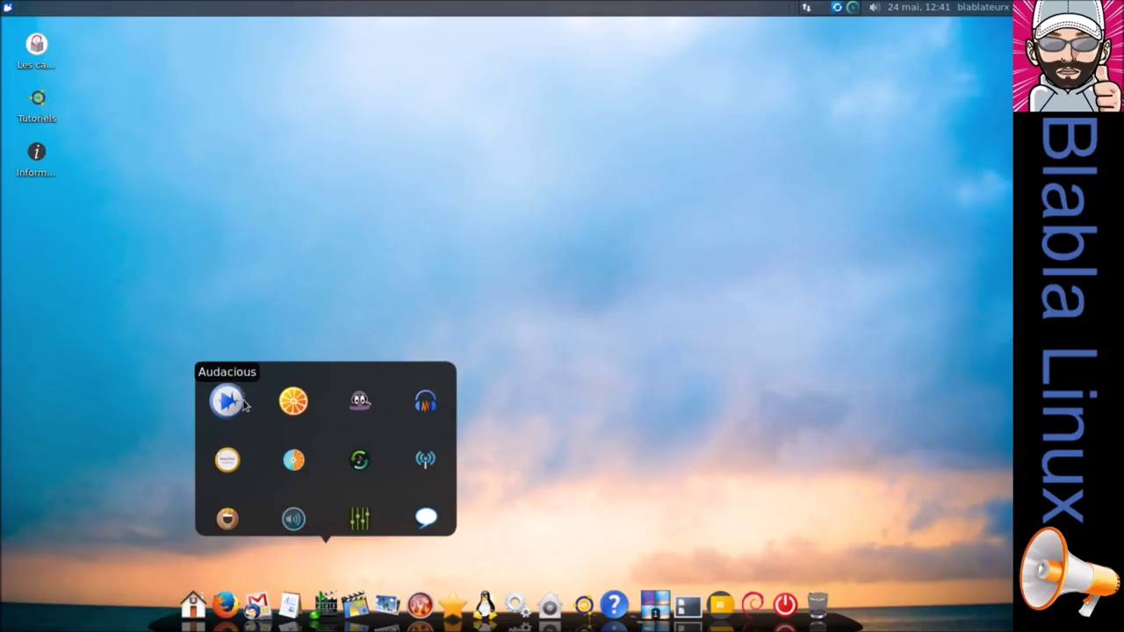
pyautogui.click(229, 401)
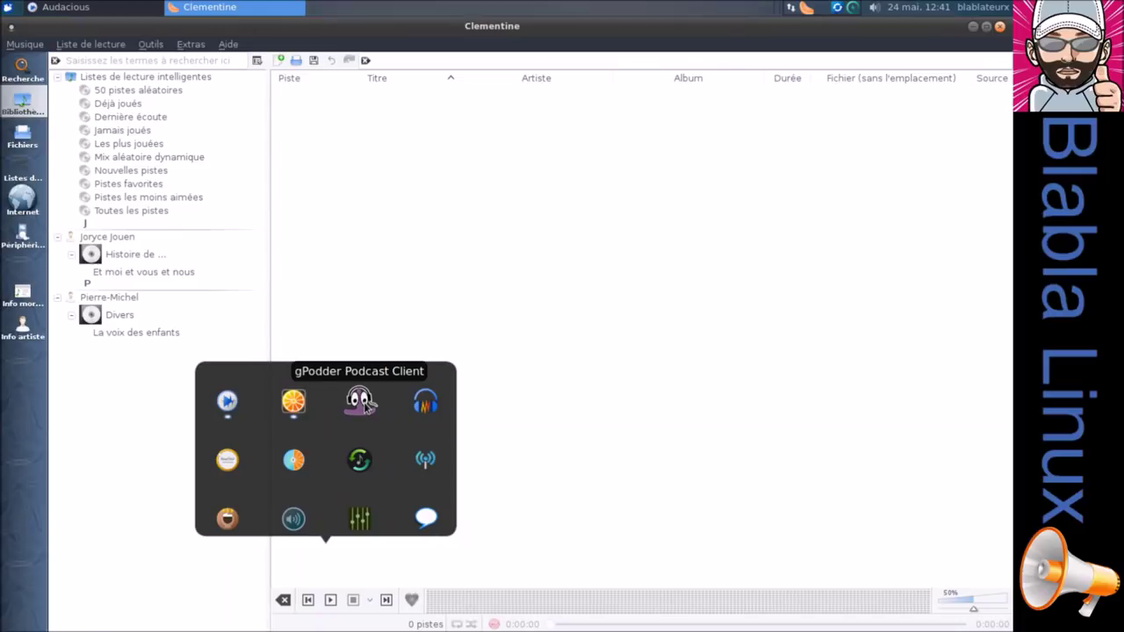
pyautogui.click(425, 403)
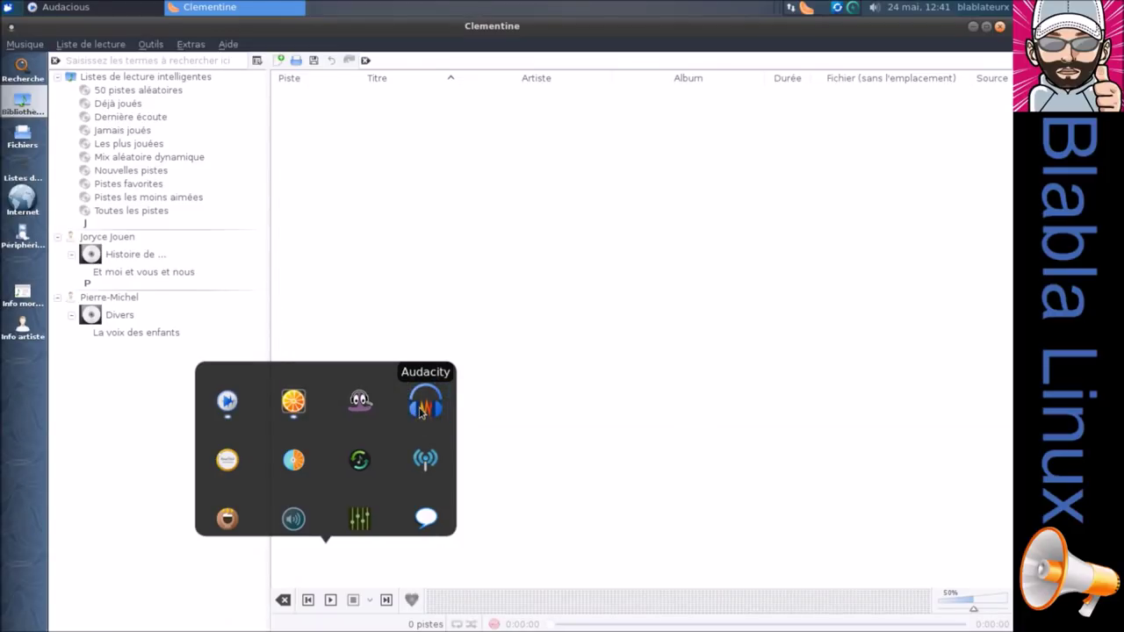
pyautogui.click(295, 464)
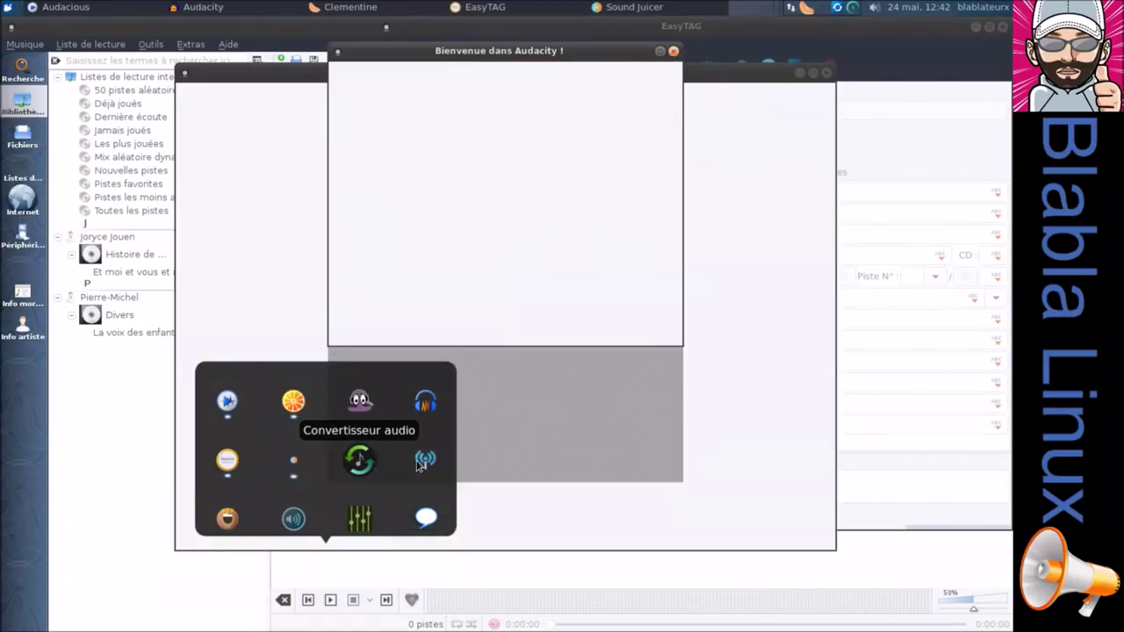
pyautogui.click(422, 464)
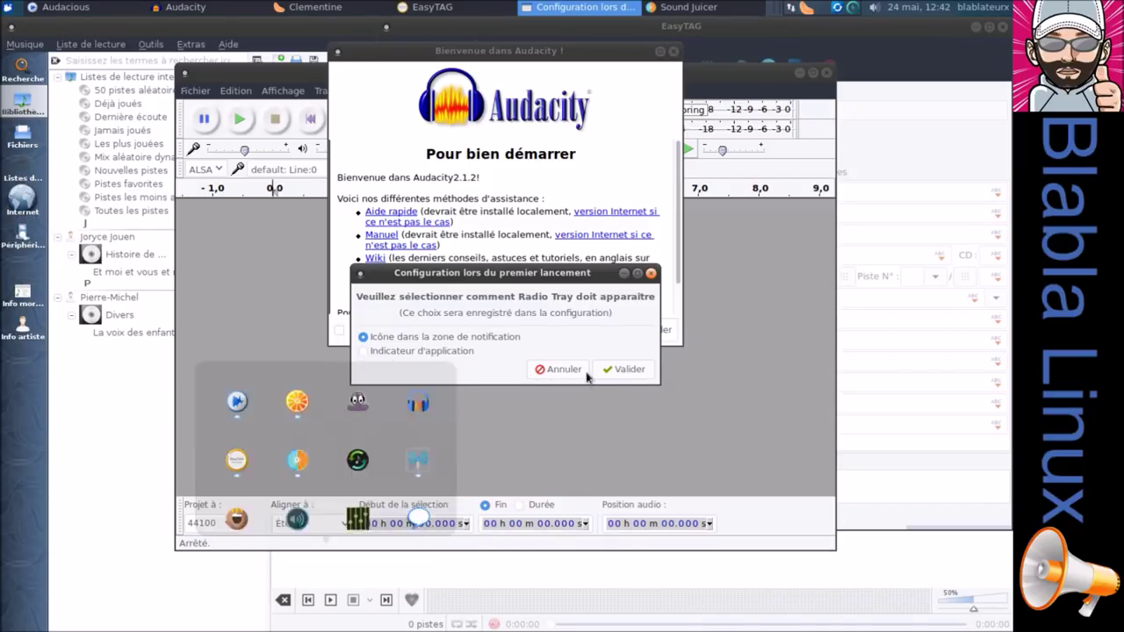
# Accept Radio Tray's notification-icon setup, dismiss Audacity's welcome, and view About Audacity.
pyautogui.click(623, 370)
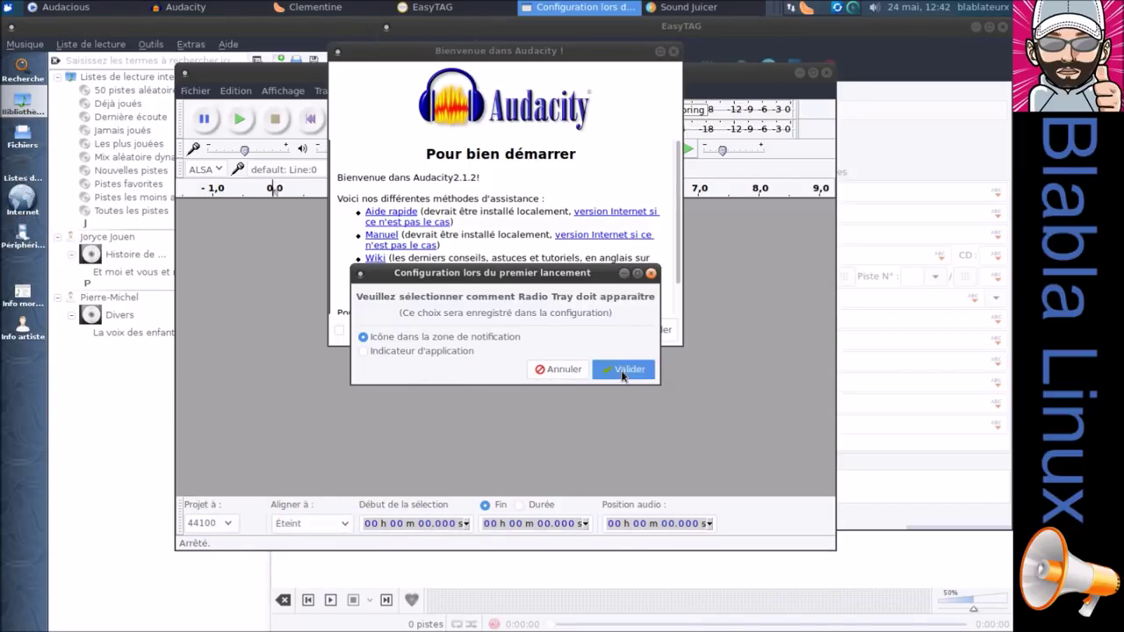
pyautogui.click(647, 331)
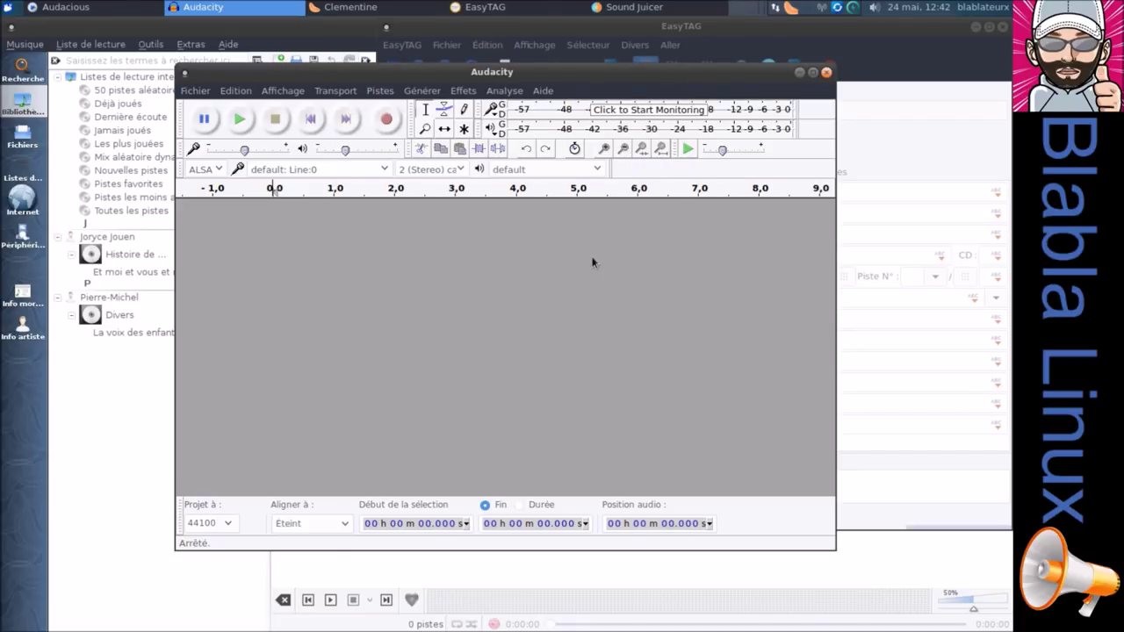
pyautogui.click(542, 91)
pyautogui.click(559, 263)
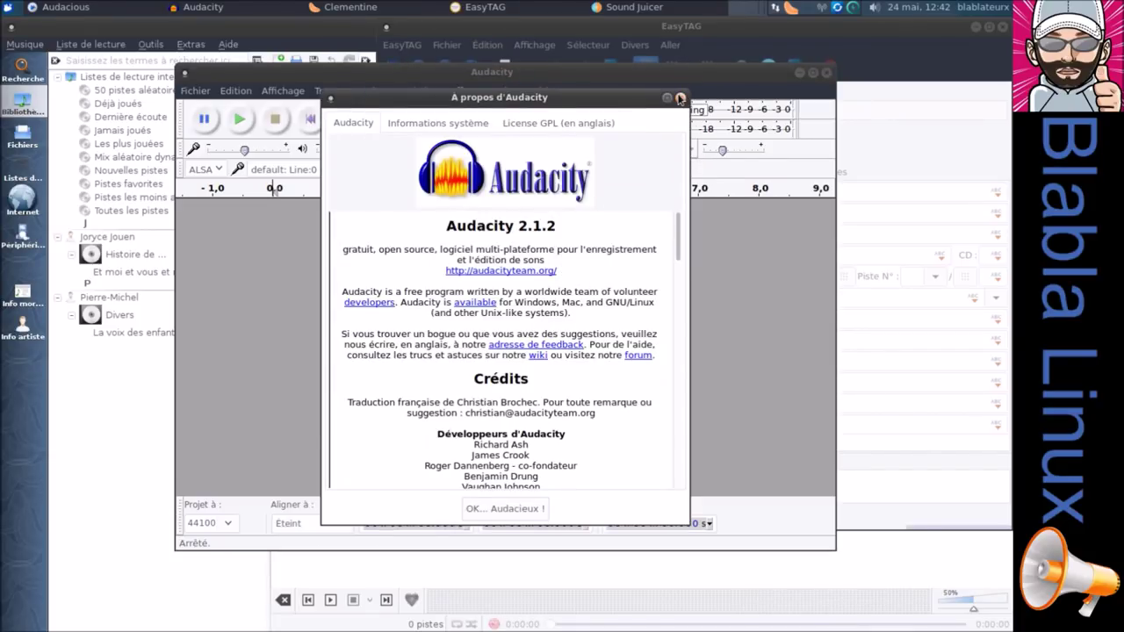
pyautogui.click(680, 98)
# Close Audacity, Sound Juicer, EasyTAG and Clementine.
pyautogui.click(826, 72)
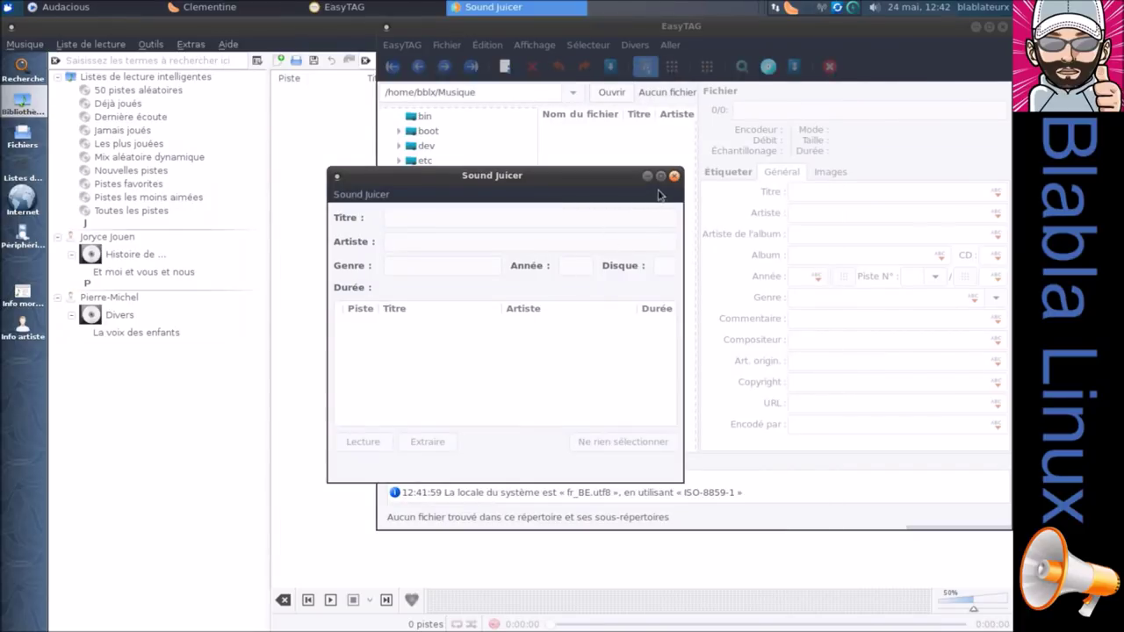
pyautogui.click(673, 176)
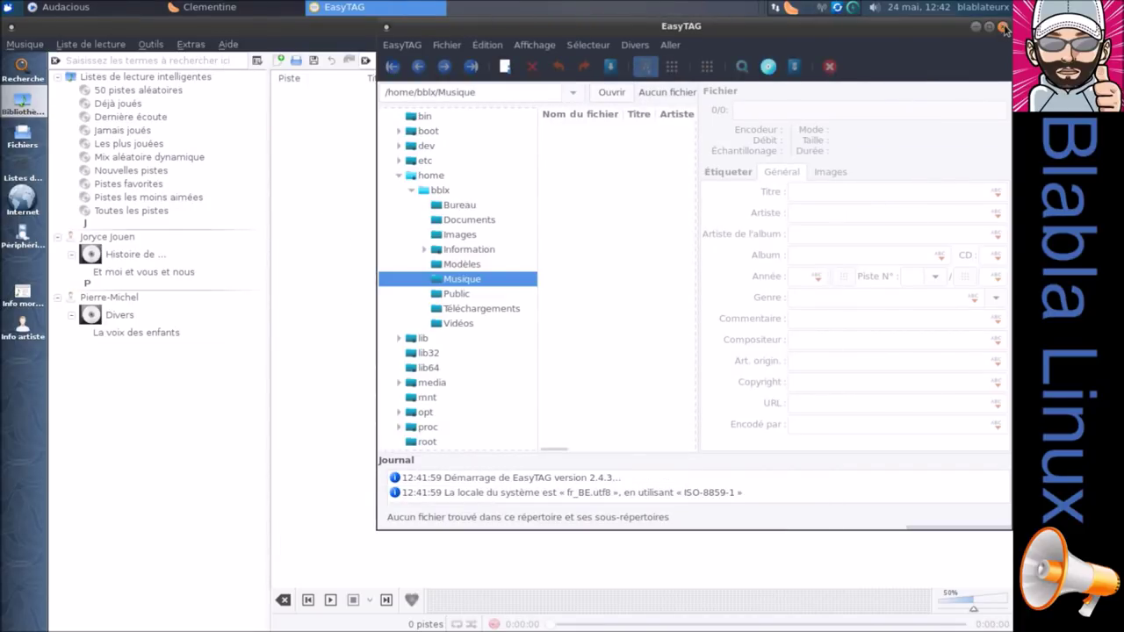
pyautogui.click(1004, 28)
pyautogui.click(1005, 26)
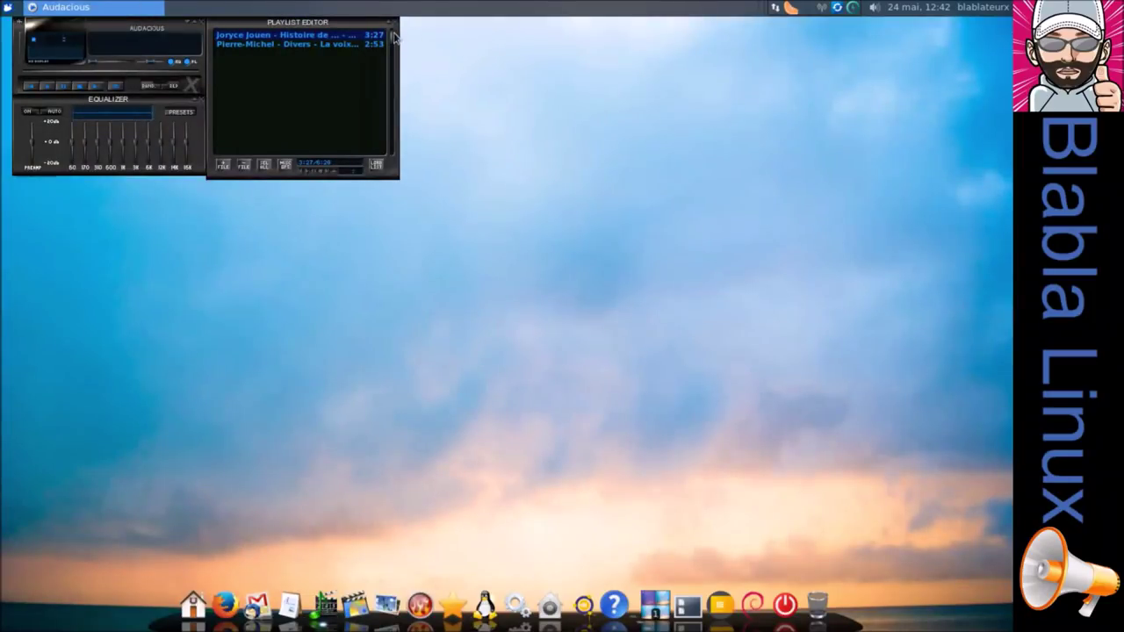
# Close Audacious from its taskbar menu and quit Clementine from the tray.
pyautogui.rightClick(136, 9)
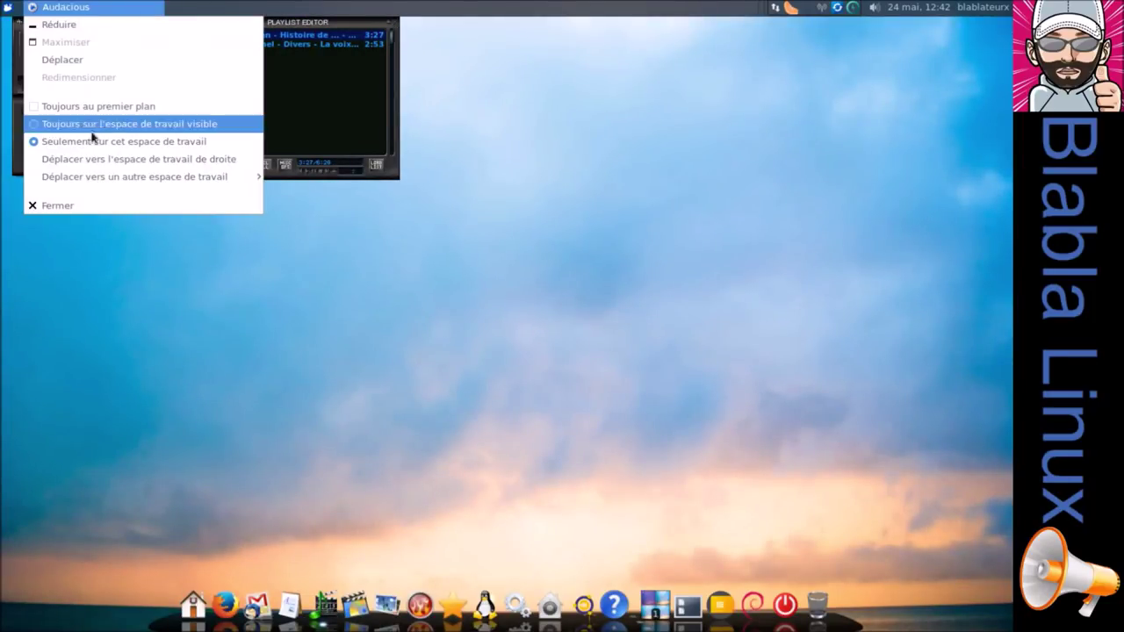
pyautogui.click(89, 201)
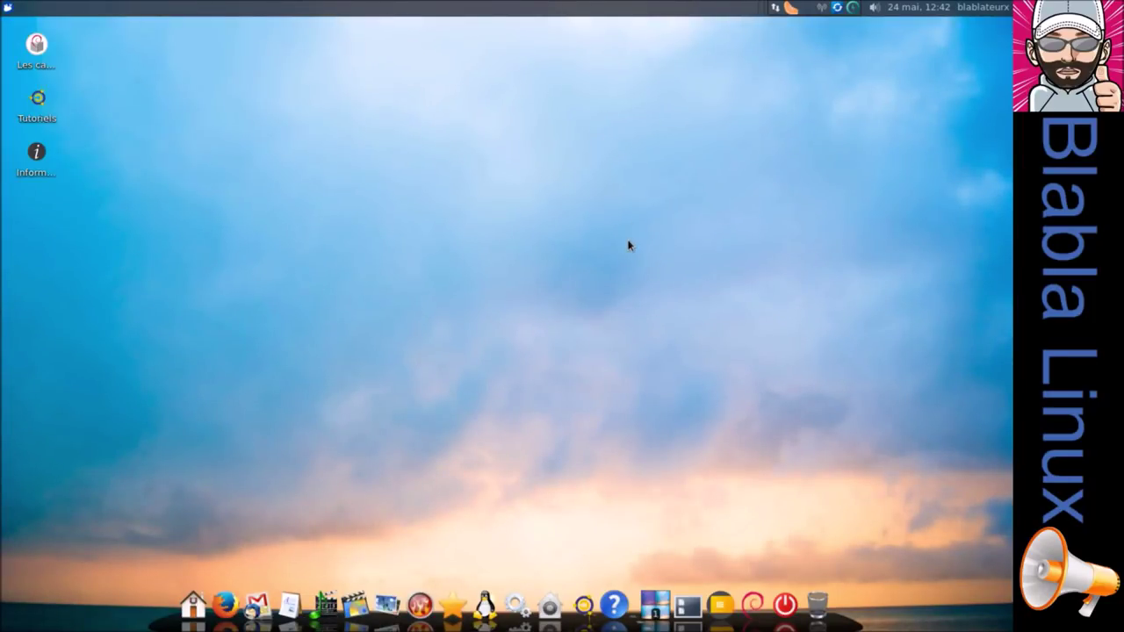
pyautogui.rightClick(791, 11)
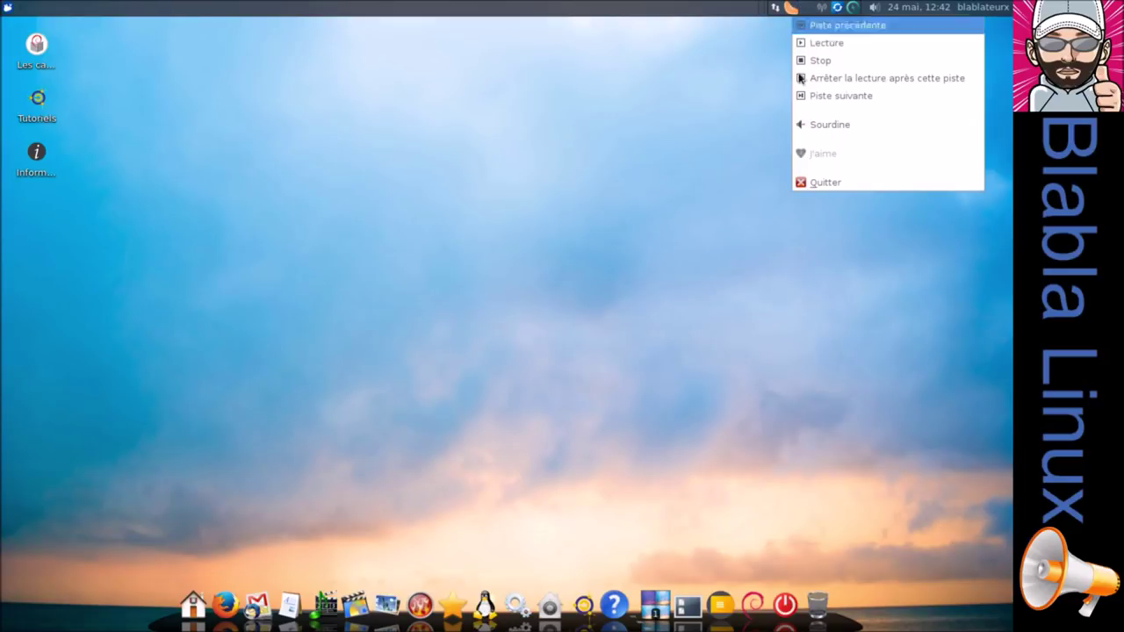
pyautogui.click(830, 182)
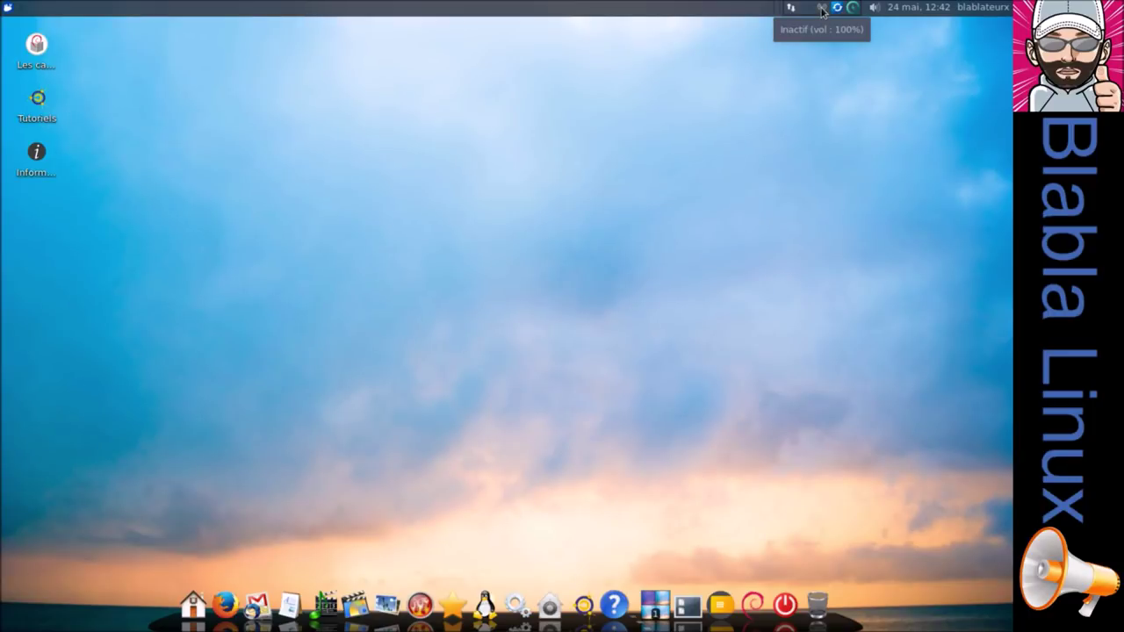
# Play the RSR La 1ère station from Radio Tray's station list.
pyautogui.click(822, 9)
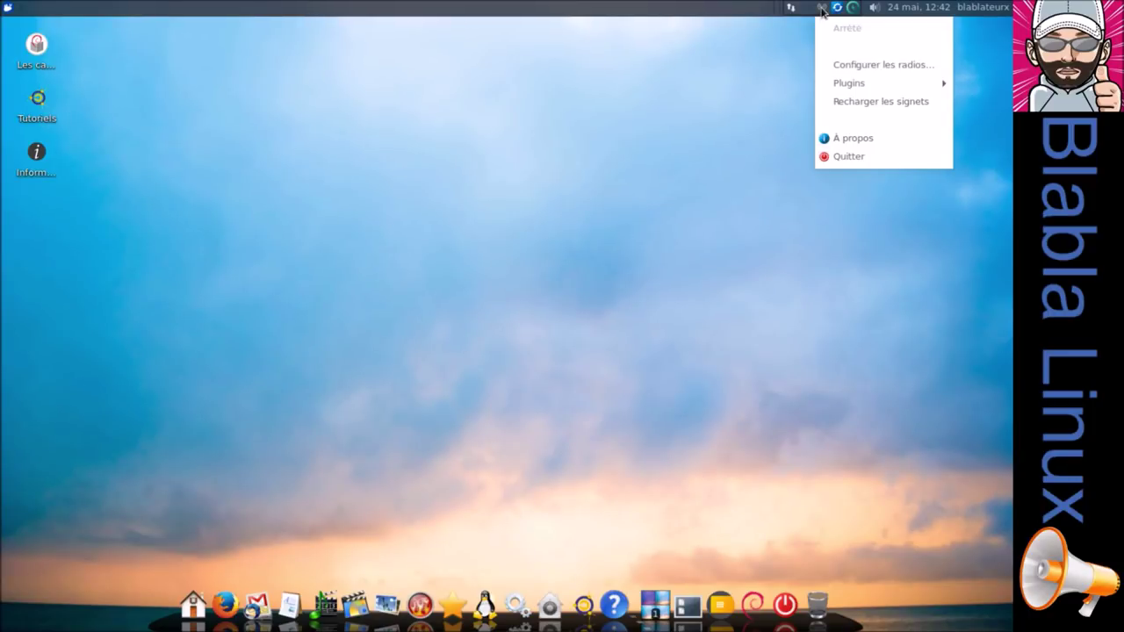
pyautogui.click(816, 42)
pyautogui.click(825, 12)
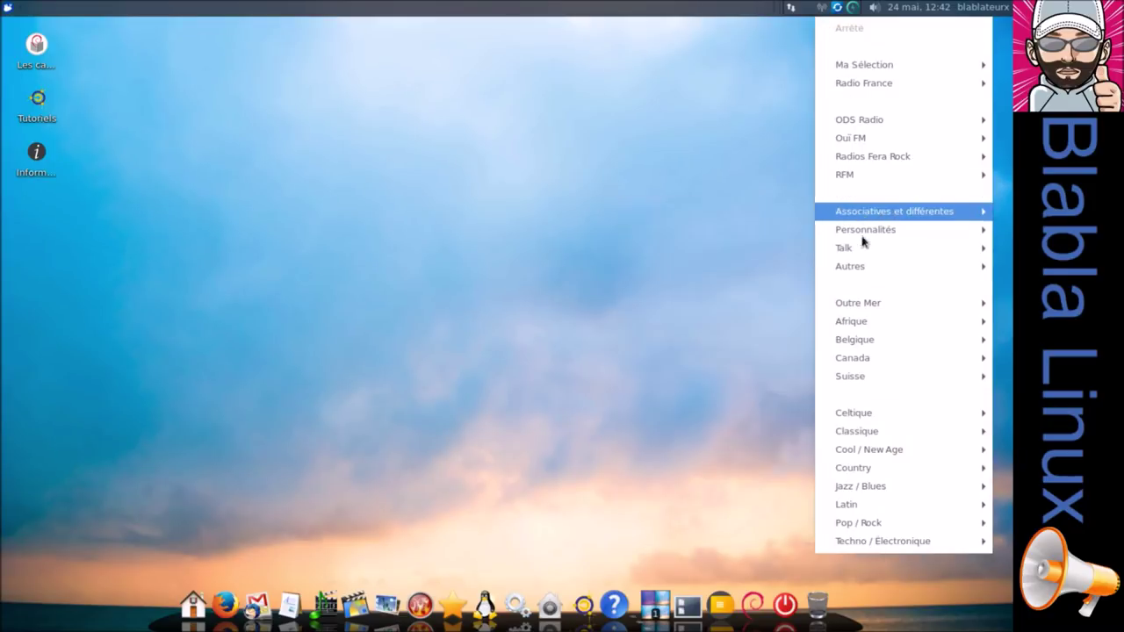
pyautogui.moveTo(870, 414)
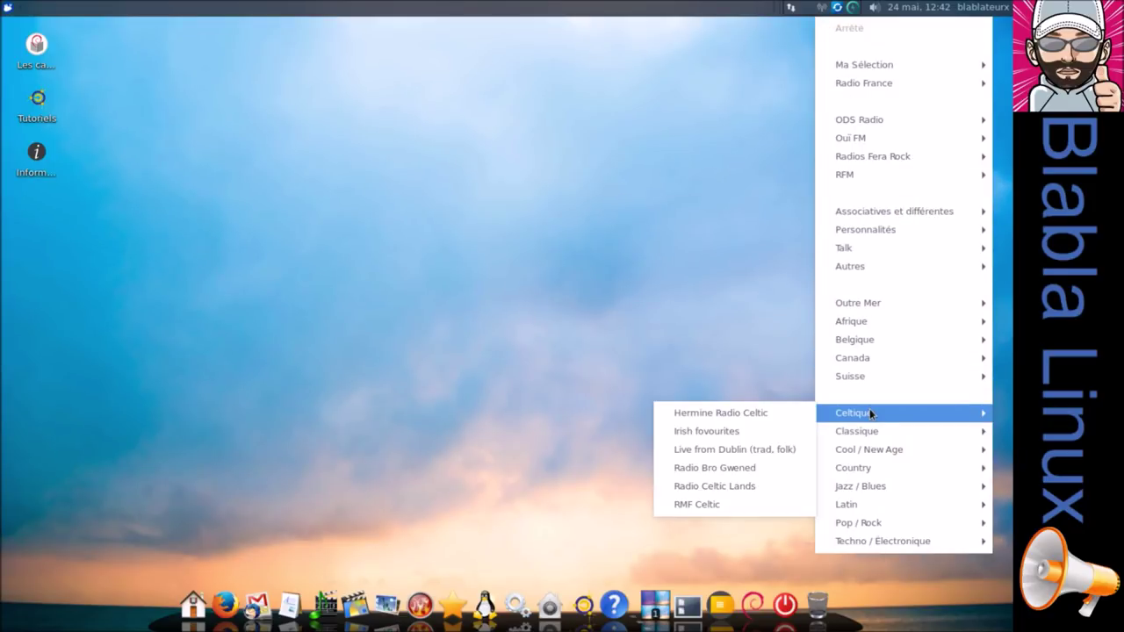
pyautogui.moveTo(869, 474)
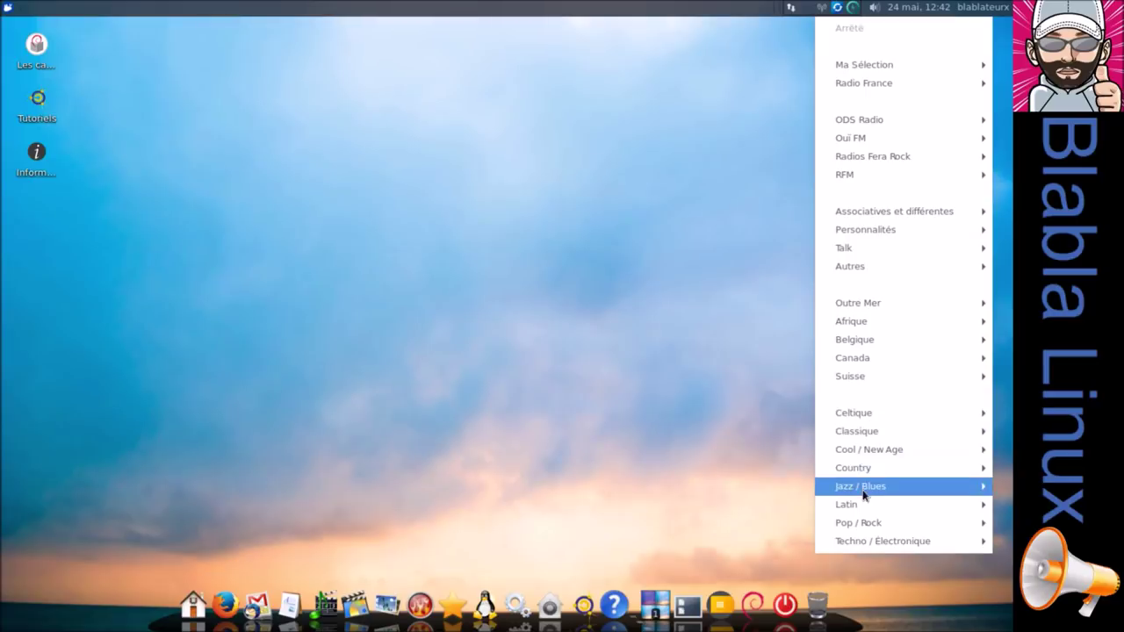
pyautogui.moveTo(863, 367)
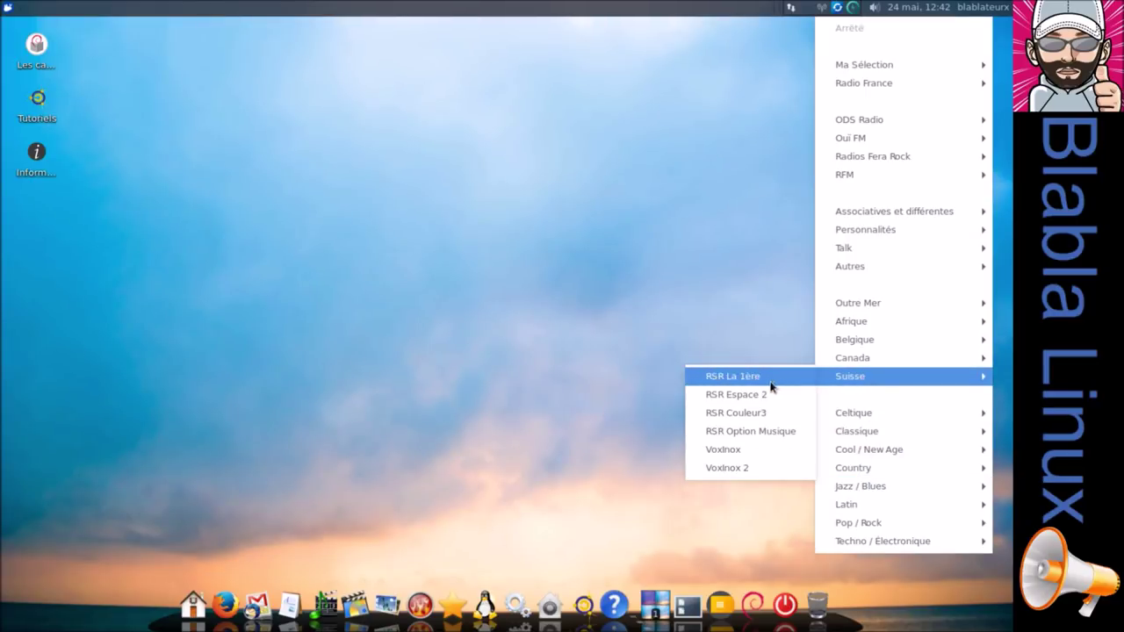
pyautogui.click(772, 387)
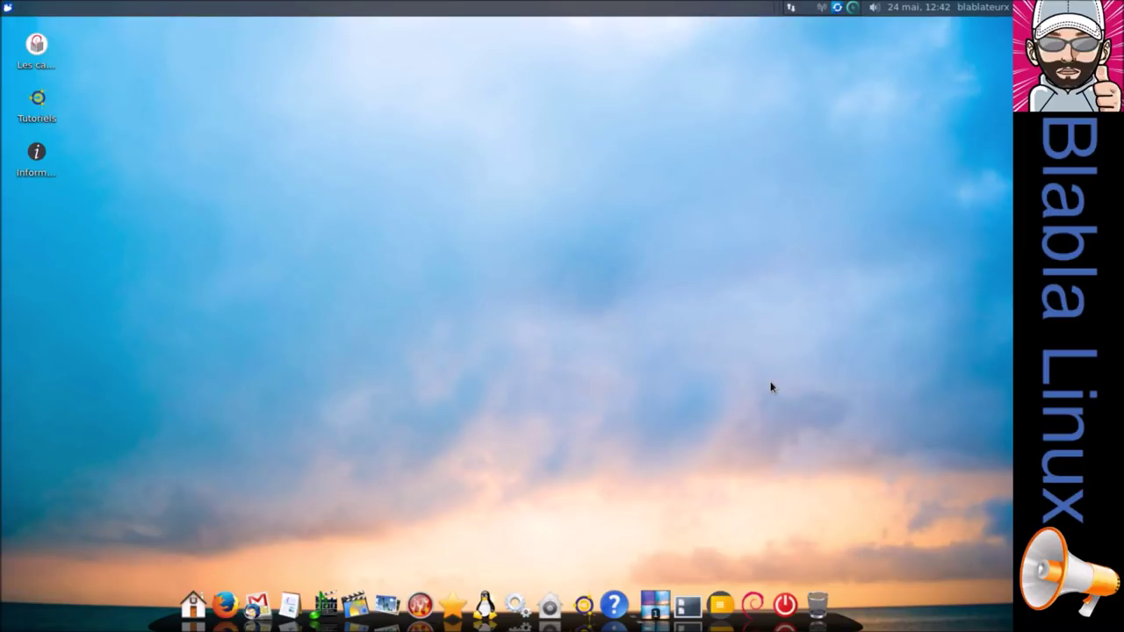
# Switch Radio Tray to the BFM talk station, then quit Radio Tray.
pyautogui.click(826, 7)
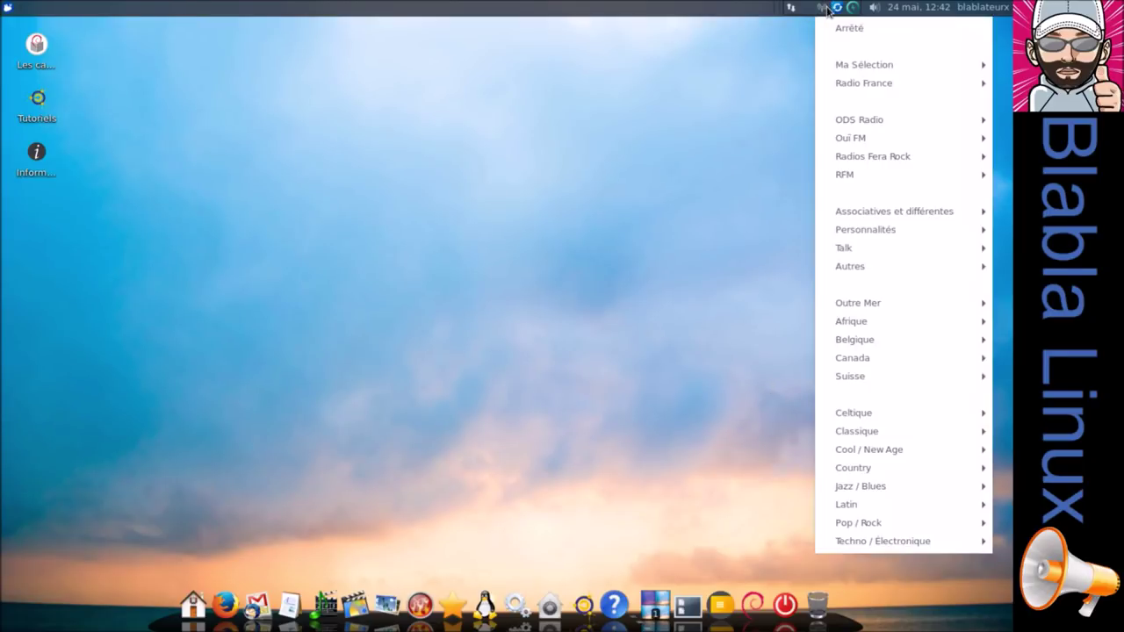
pyautogui.click(831, 31)
pyautogui.click(824, 9)
pyautogui.moveTo(836, 251)
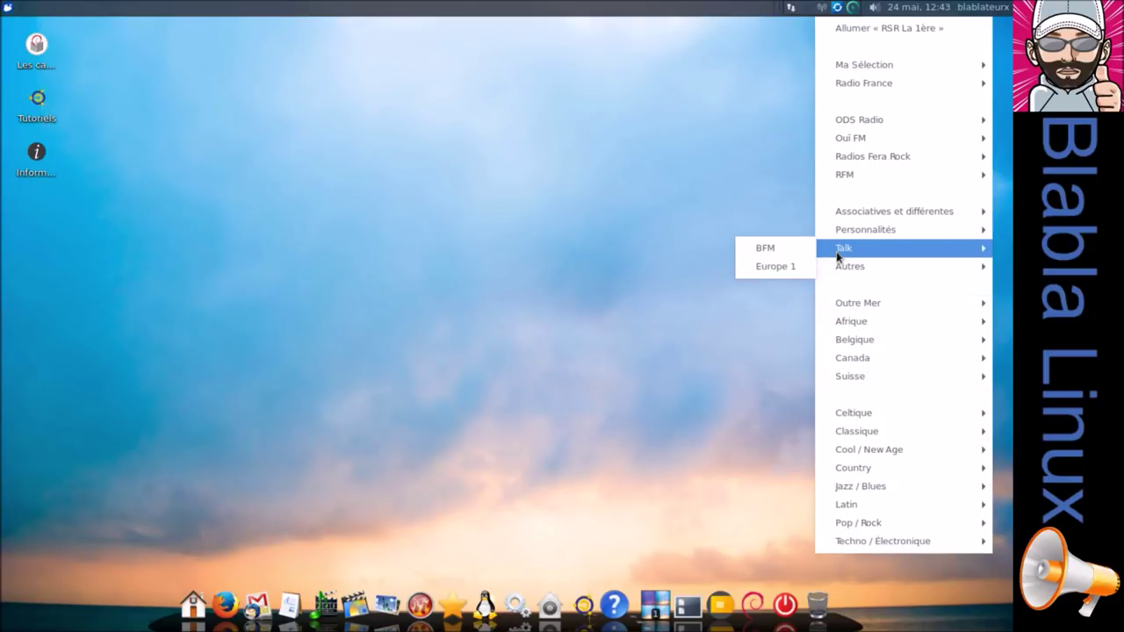
pyautogui.click(793, 251)
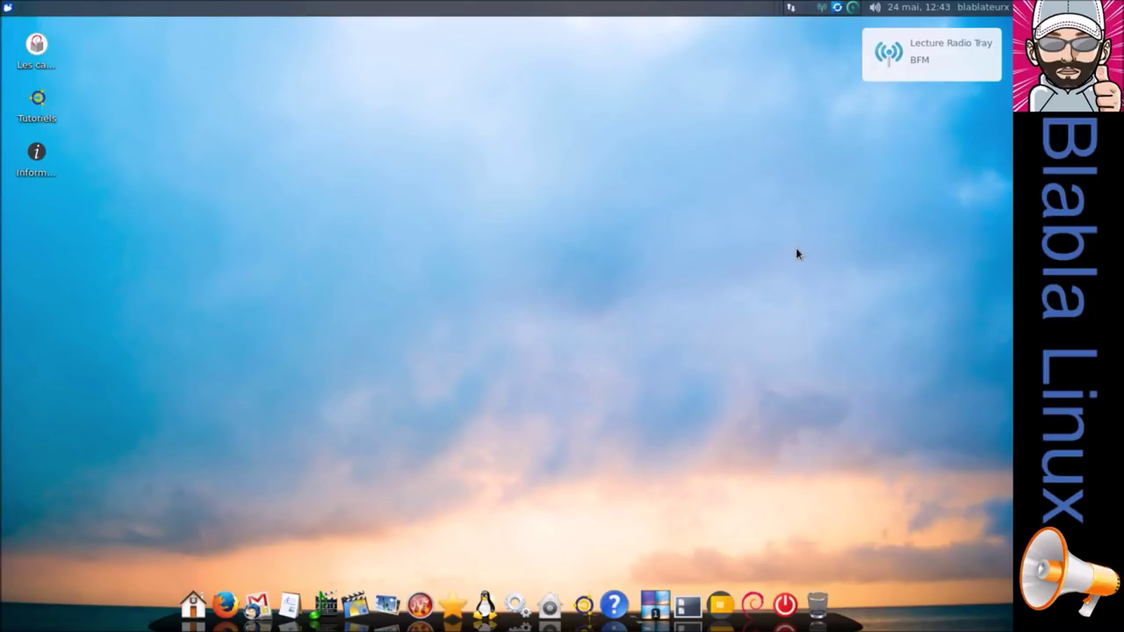
pyautogui.moveTo(821, 12)
pyautogui.rightClick(821, 12)
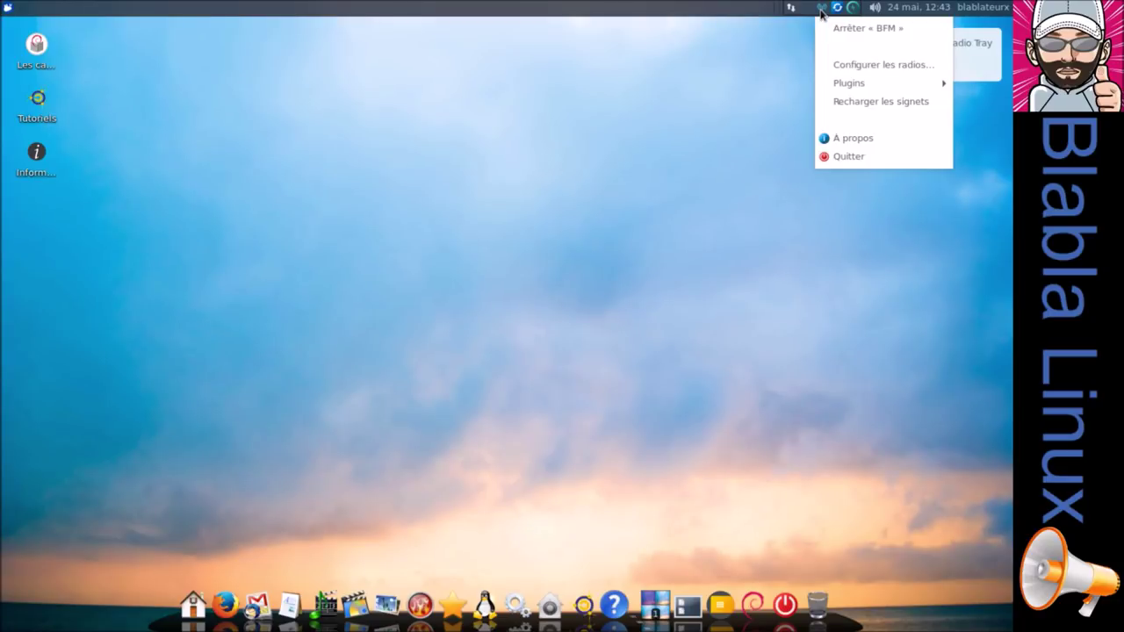
pyautogui.click(829, 162)
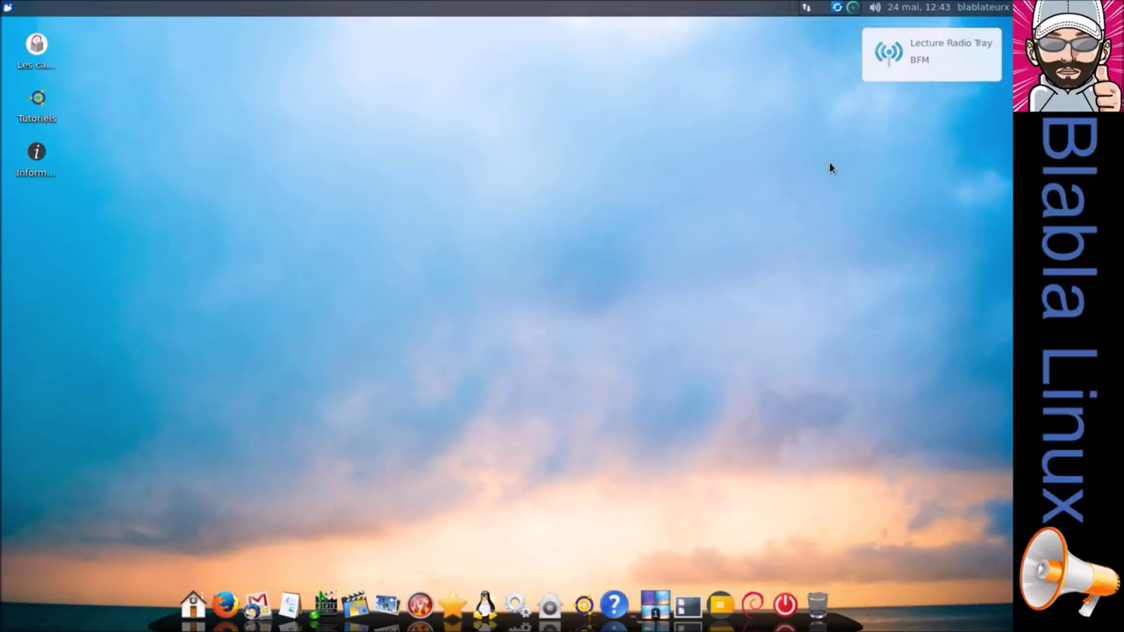
# Launch VLC, FreetuxTV, Minitube and WinFF from the dock's Video stack.
pyautogui.click(288, 618)
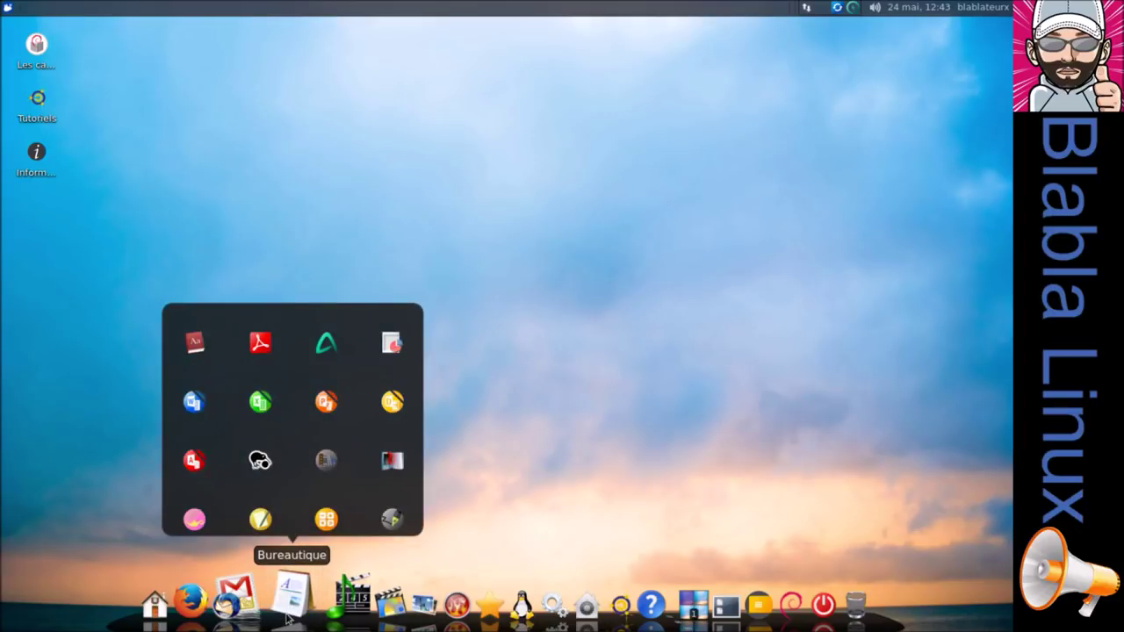
pyautogui.click(322, 566)
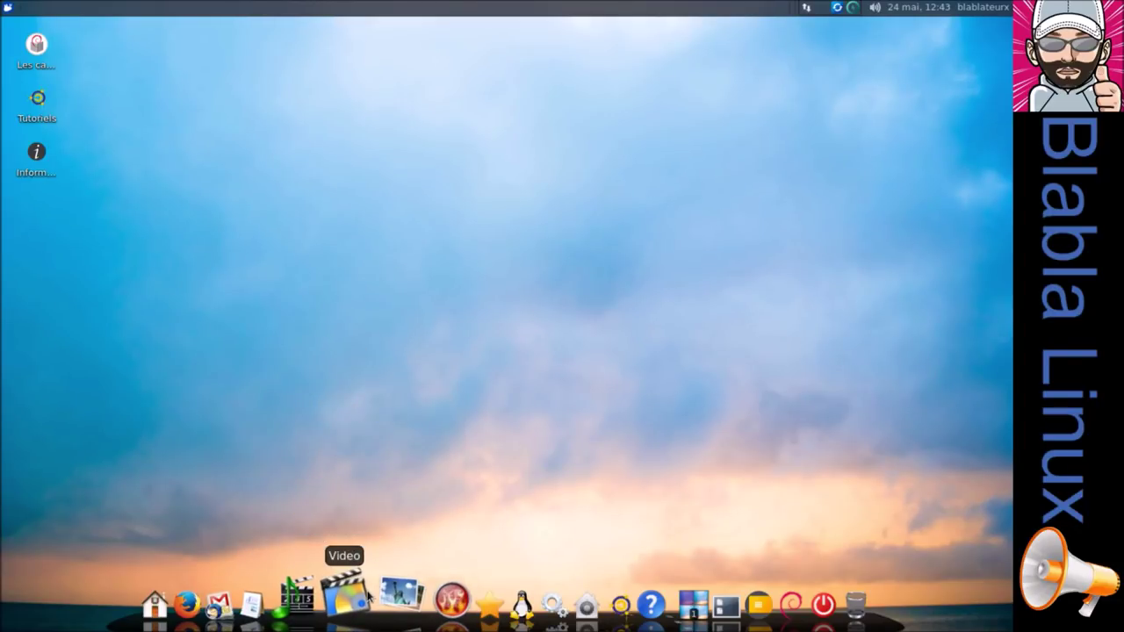
pyautogui.click(360, 596)
pyautogui.click(286, 409)
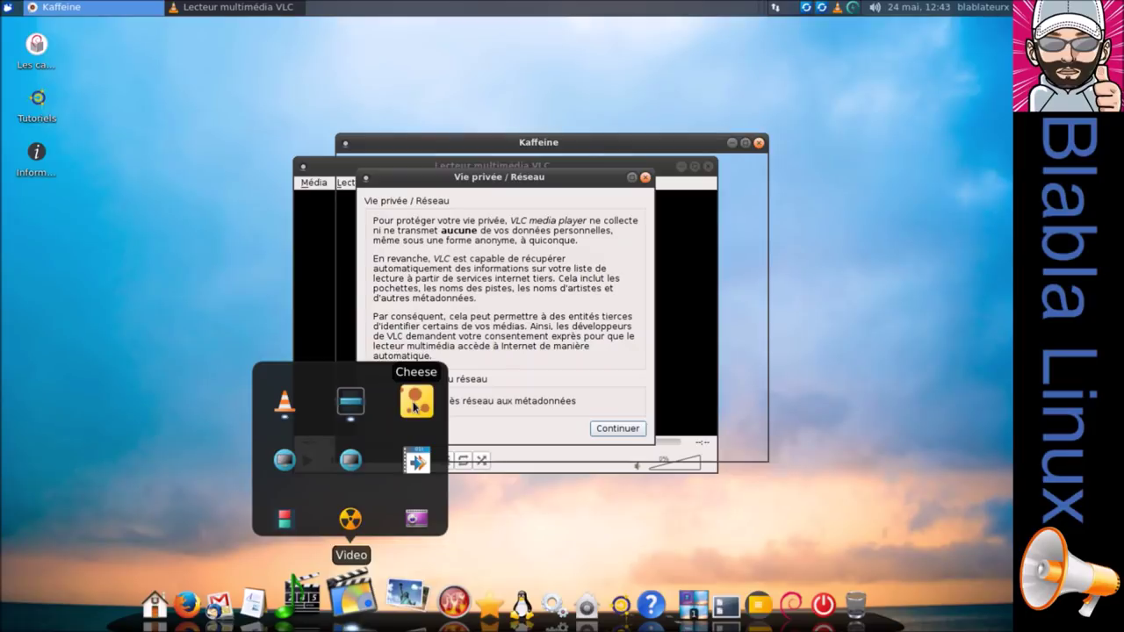
pyautogui.click(283, 459)
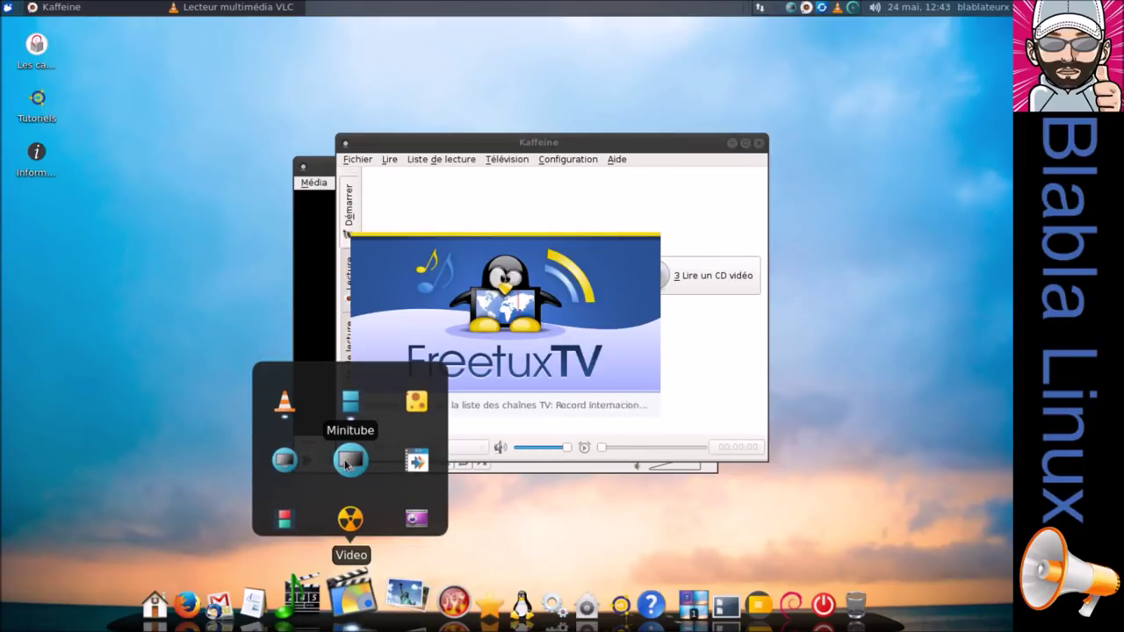
pyautogui.click(345, 462)
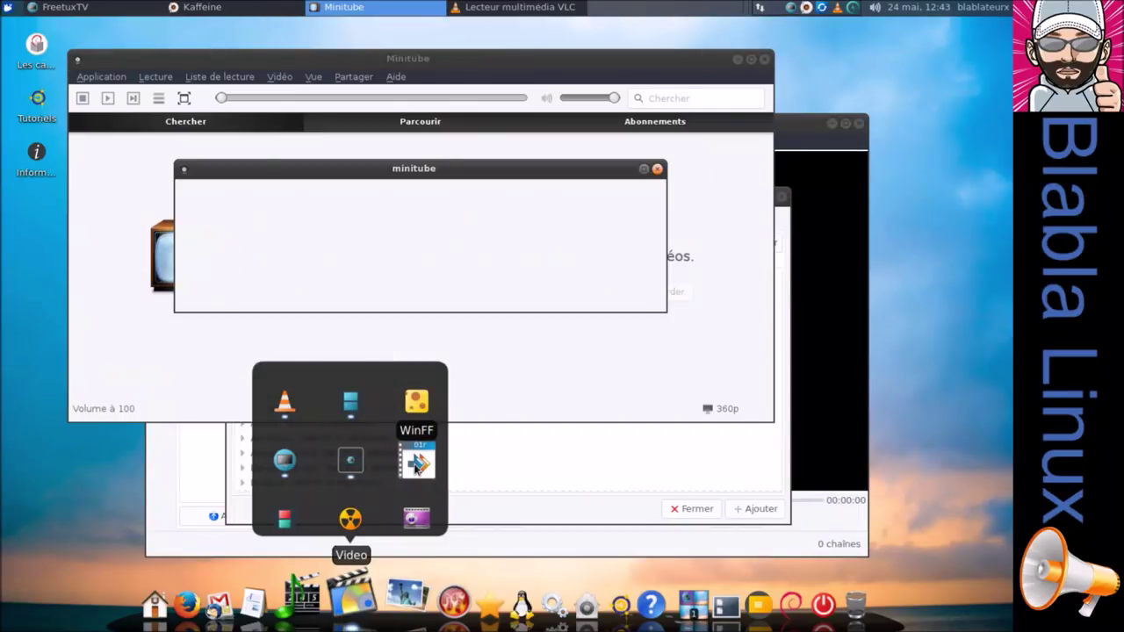
pyautogui.click(409, 466)
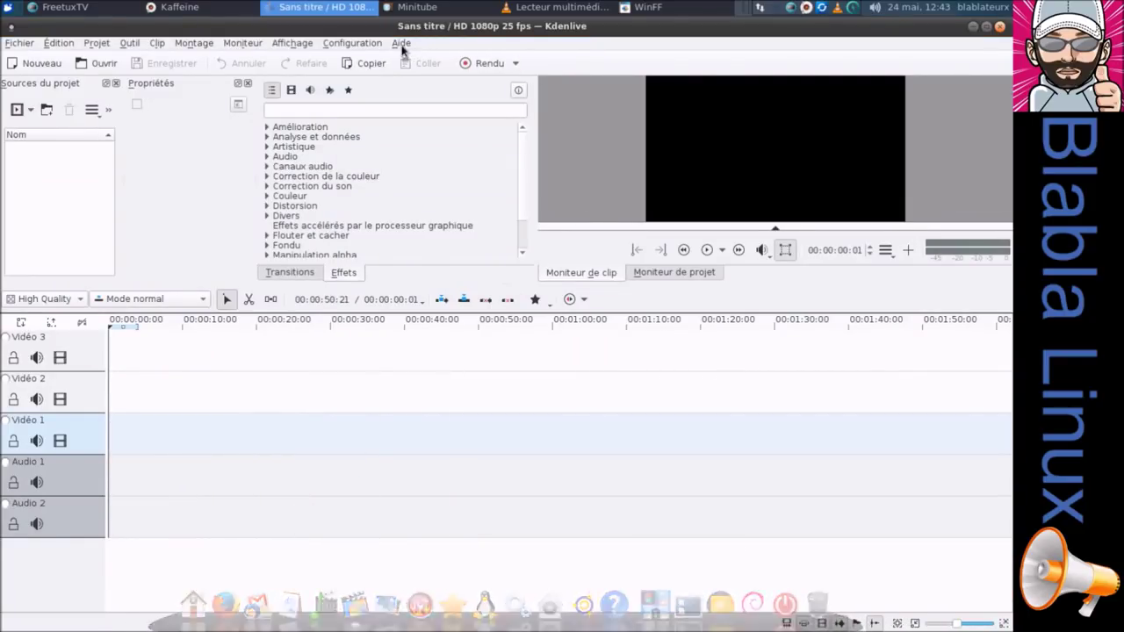
# Look through the About KDE bug report, Rejoindre and Soutenir KDE pages.
pyautogui.click(400, 43)
pyautogui.click(444, 157)
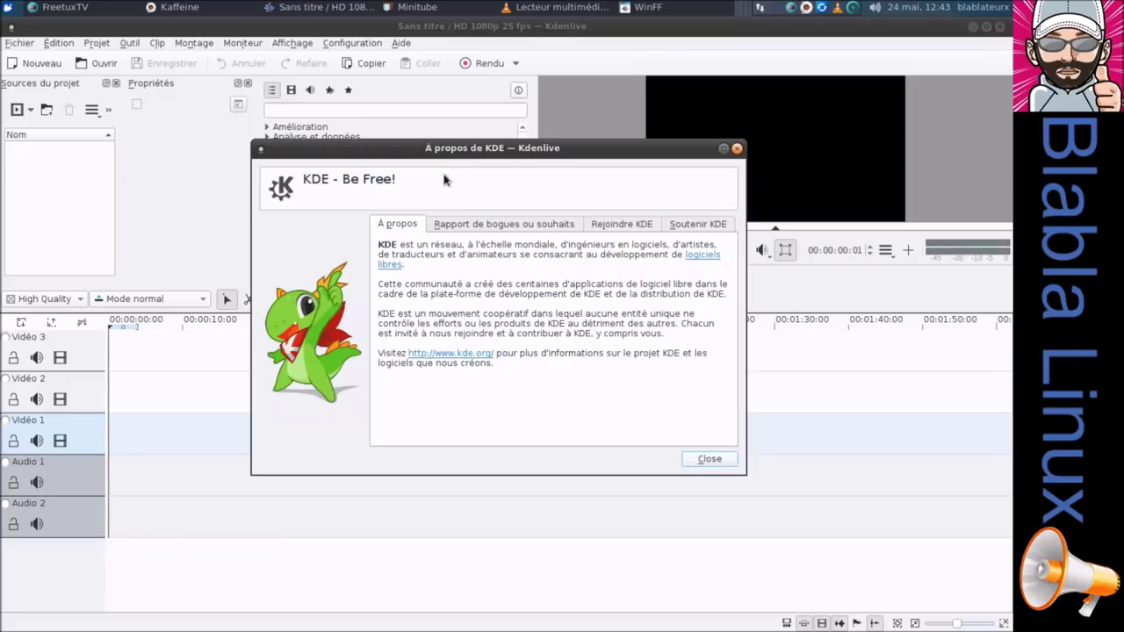
pyautogui.click(492, 227)
pyautogui.click(644, 227)
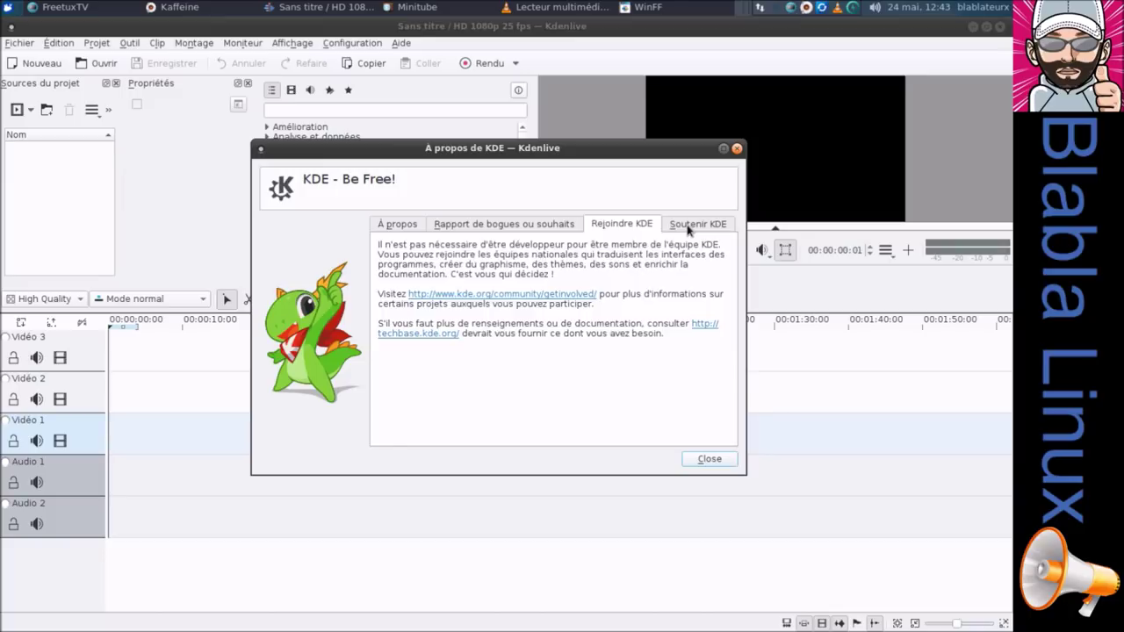
pyautogui.click(690, 226)
pyautogui.click(708, 459)
# Check Kdenlive's version (16.12.2) in About Kdenlive, then quit Kdenlive.
pyautogui.click(402, 43)
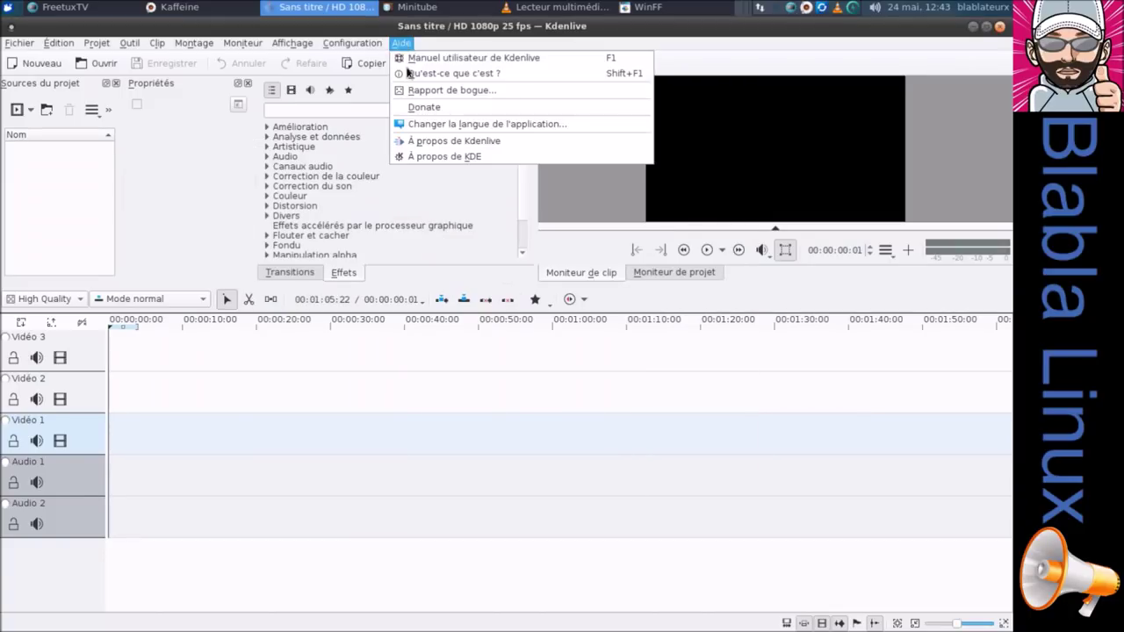
pyautogui.click(419, 143)
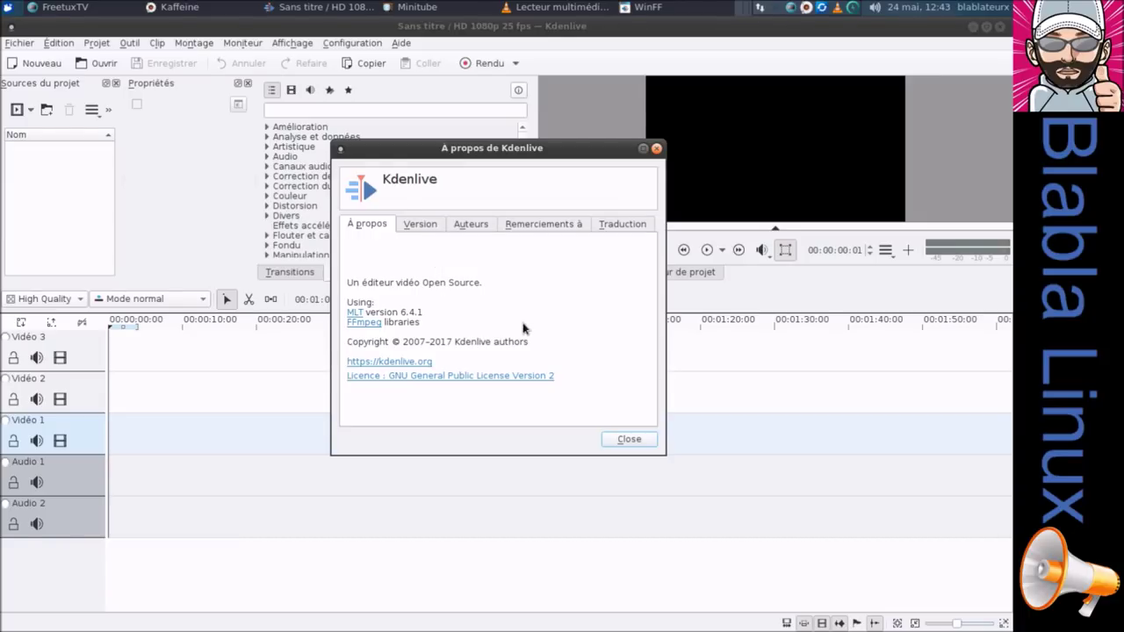
pyautogui.click(421, 225)
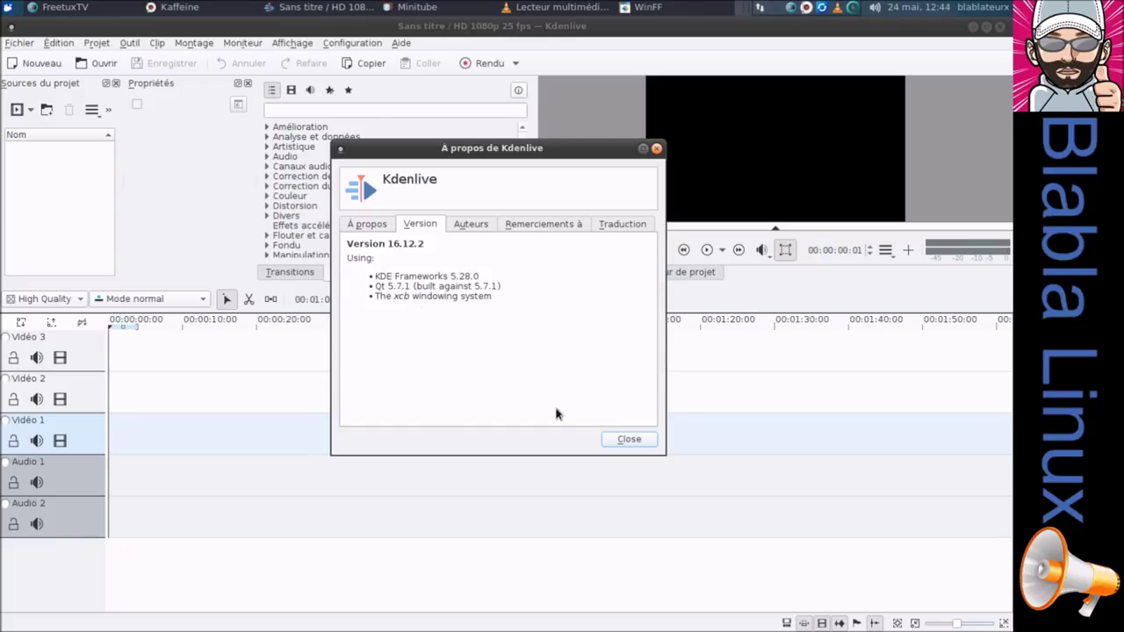
pyautogui.click(637, 440)
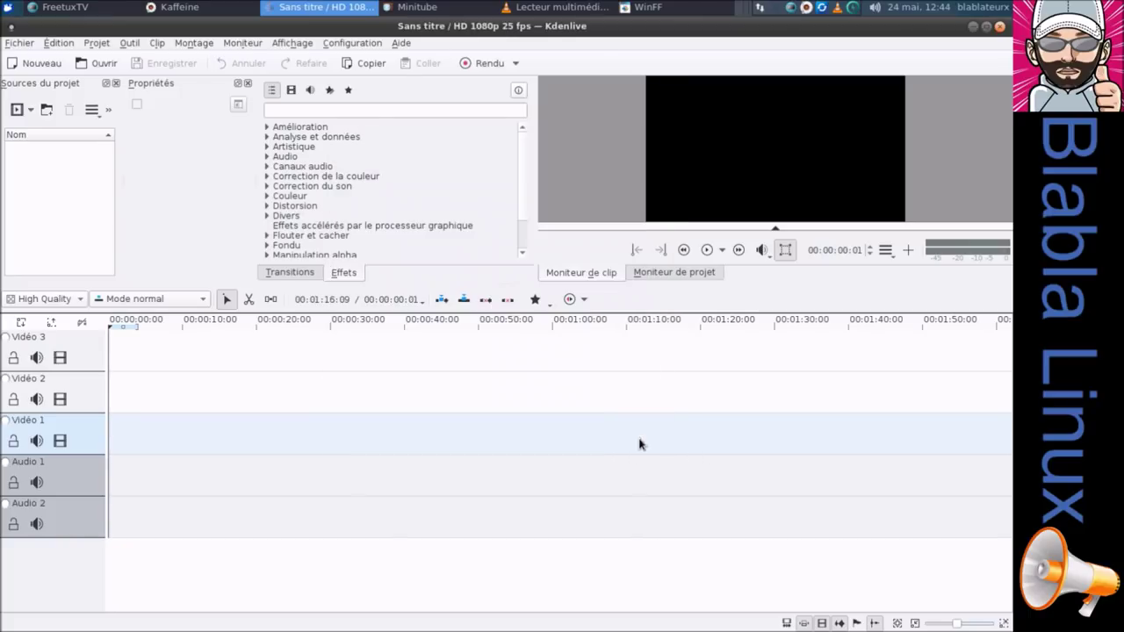
pyautogui.click(999, 27)
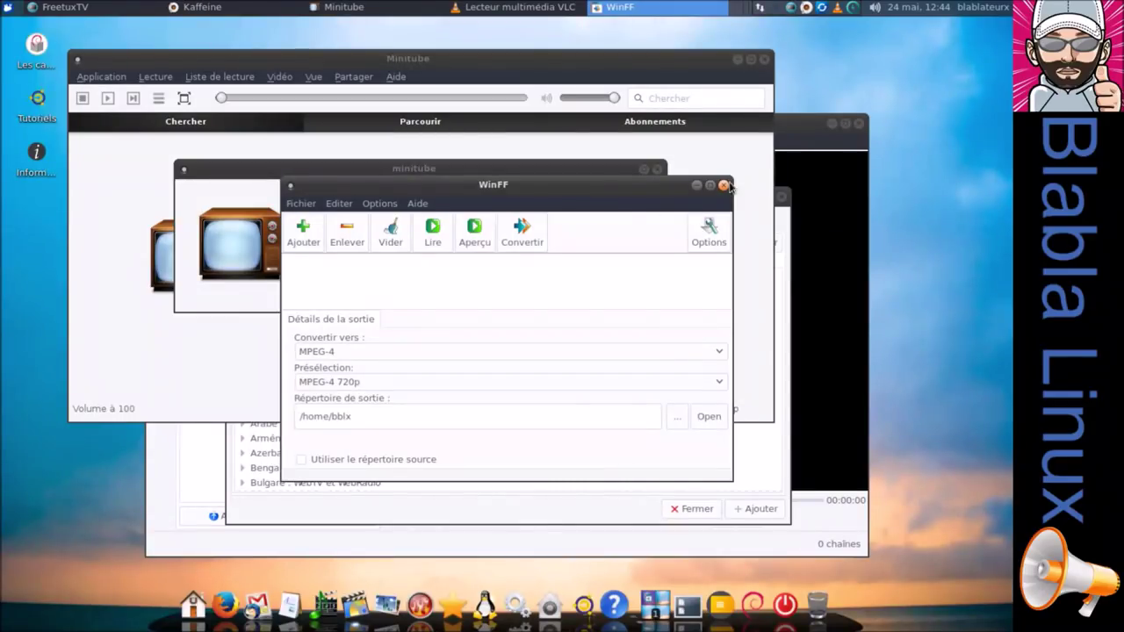
# Close WinFF, dismiss Minitube's update notice, and clear FreetuxTV's add-group dialog and options.
pyautogui.click(724, 185)
pyautogui.click(658, 169)
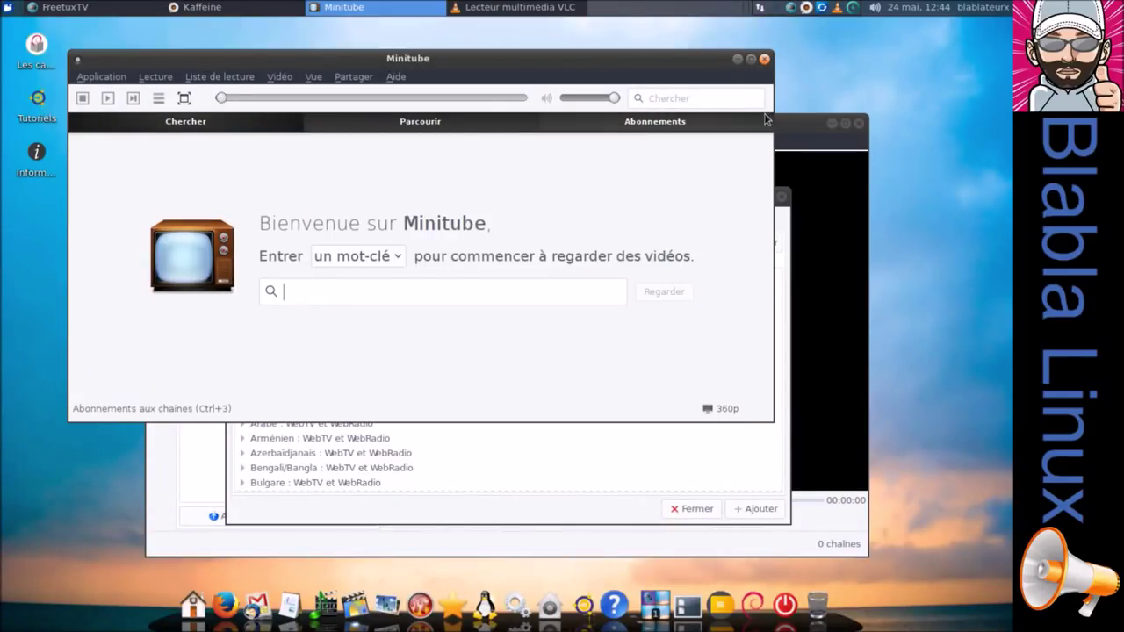
pyautogui.click(857, 130)
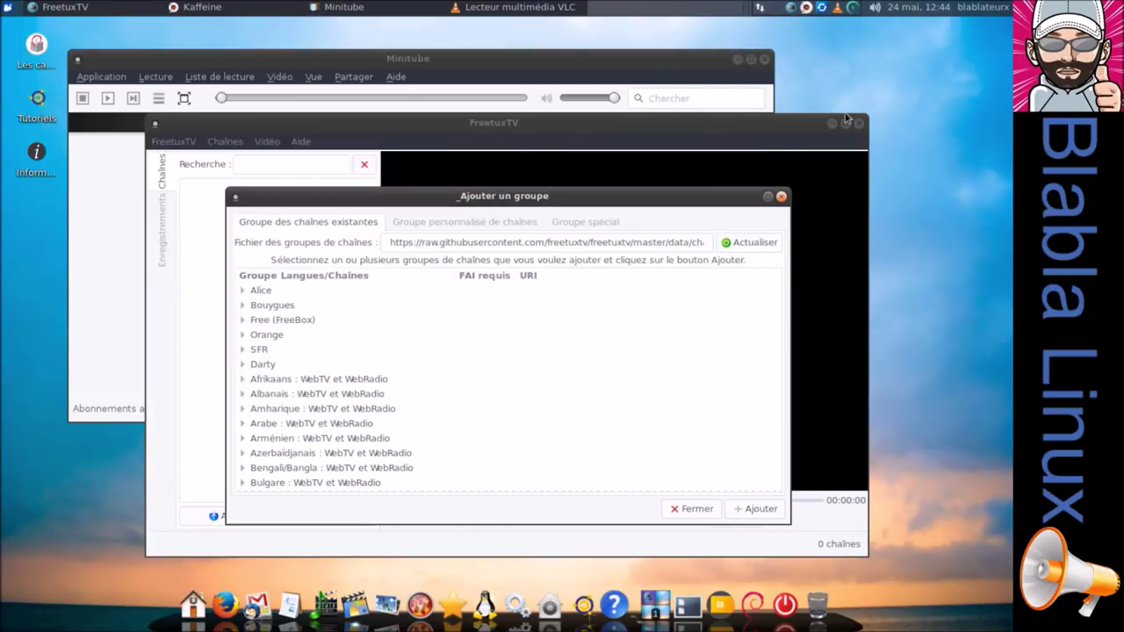
pyautogui.click(695, 510)
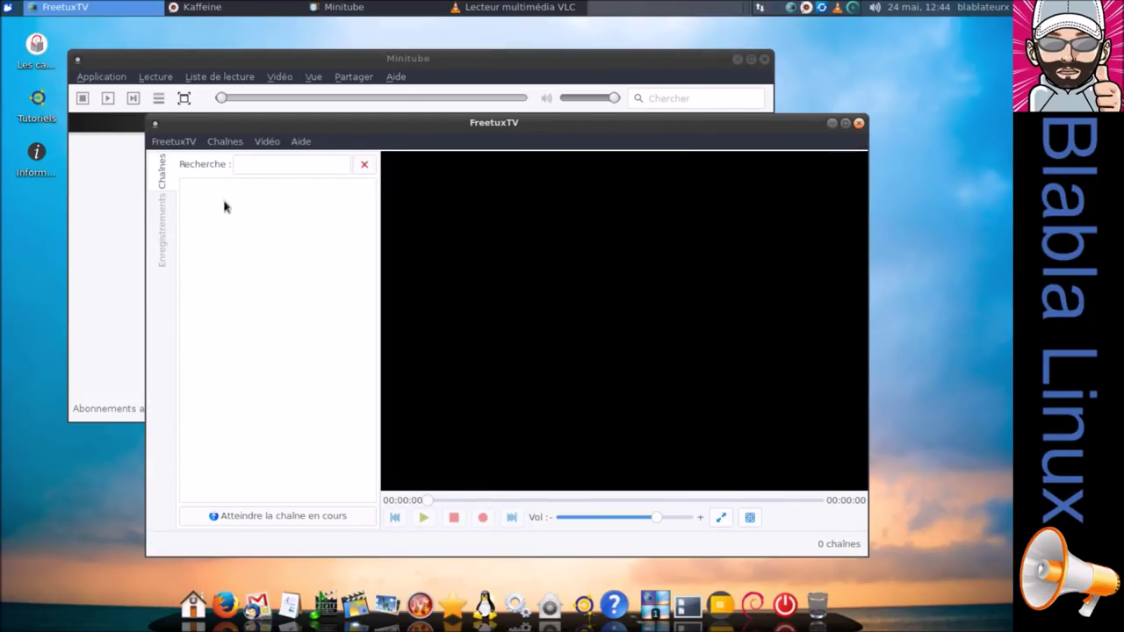
pyautogui.click(269, 167)
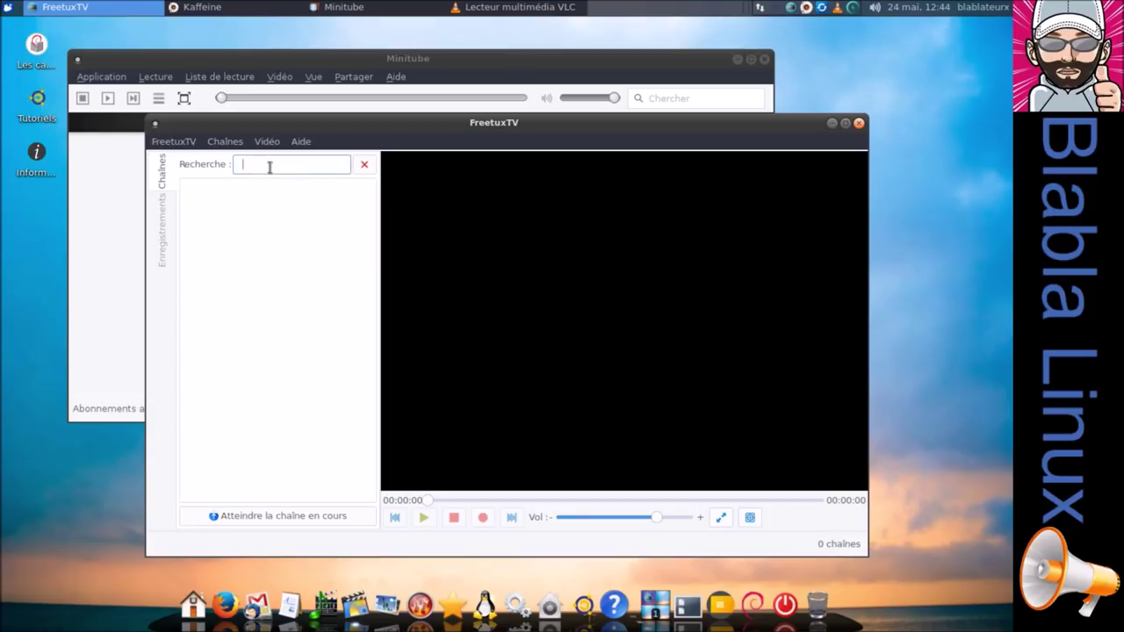
pyautogui.click(175, 143)
pyautogui.moveTo(216, 150)
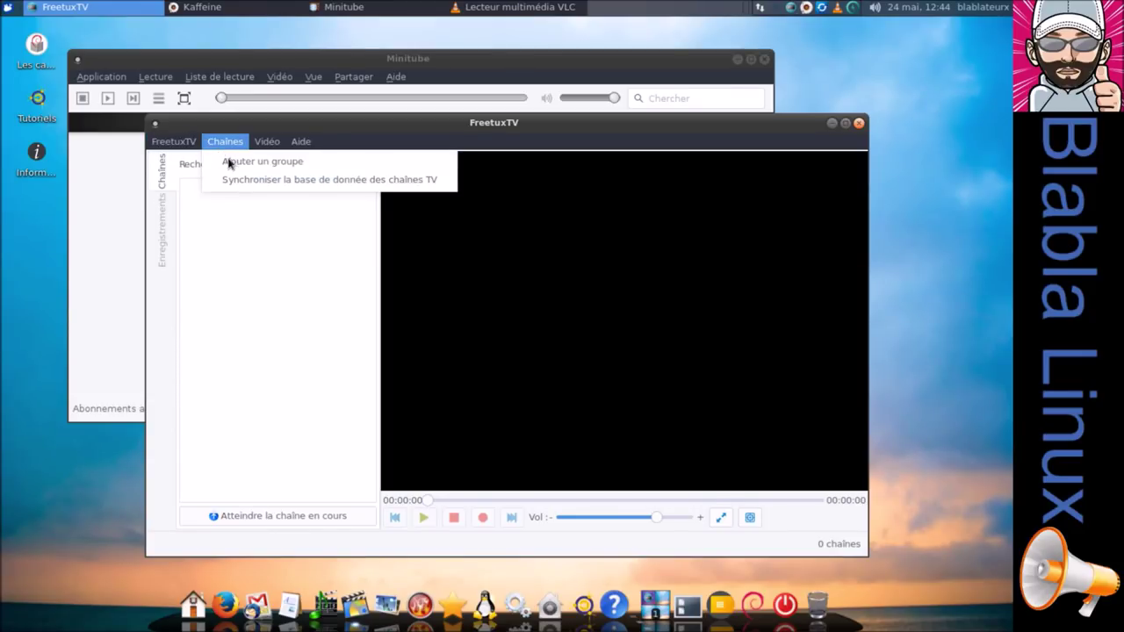
pyautogui.click(235, 181)
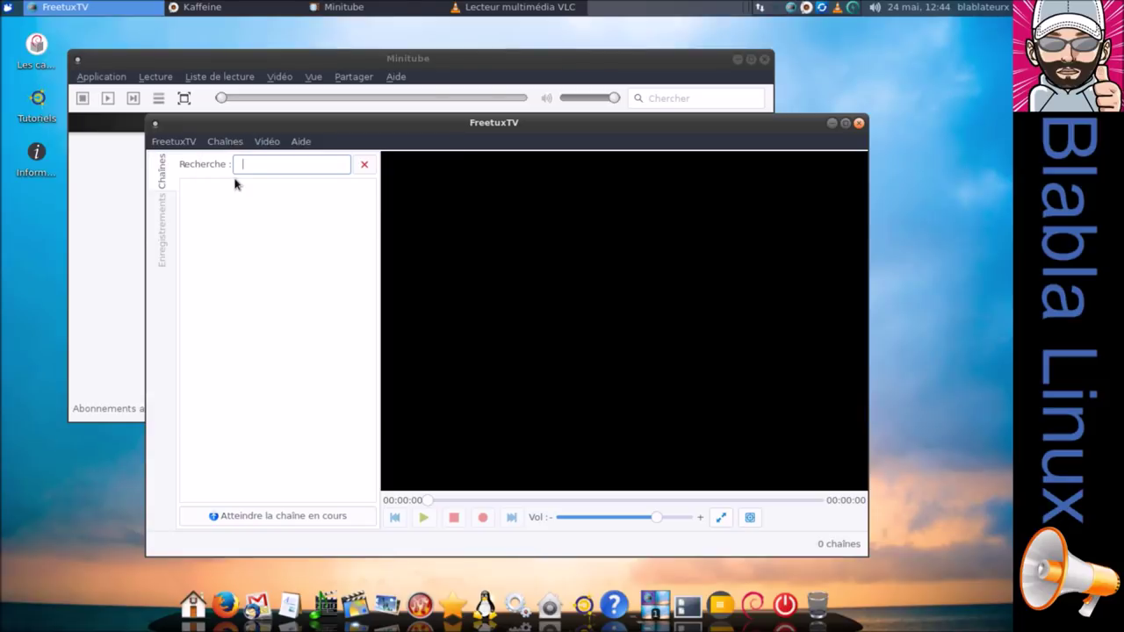
# Move FreetuxTV aside to close the Minitube and Kaffeine windows.
pyautogui.moveTo(369, 141); pyautogui.dragTo(573, 136)
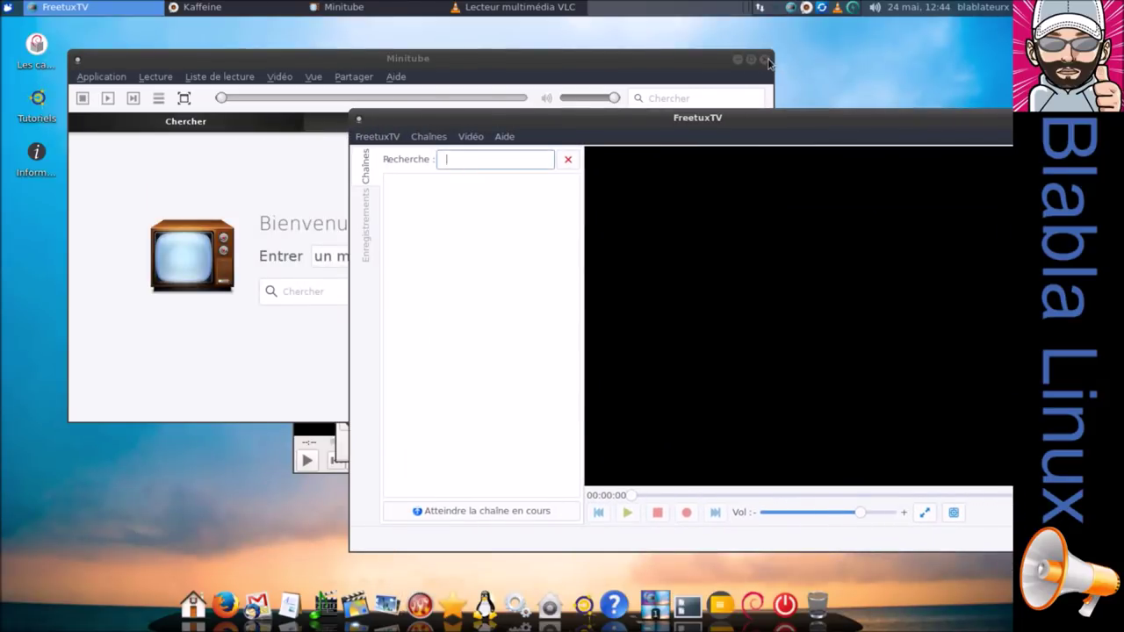
pyautogui.click(763, 59)
pyautogui.moveTo(550, 126); pyautogui.dragTo(349, 309)
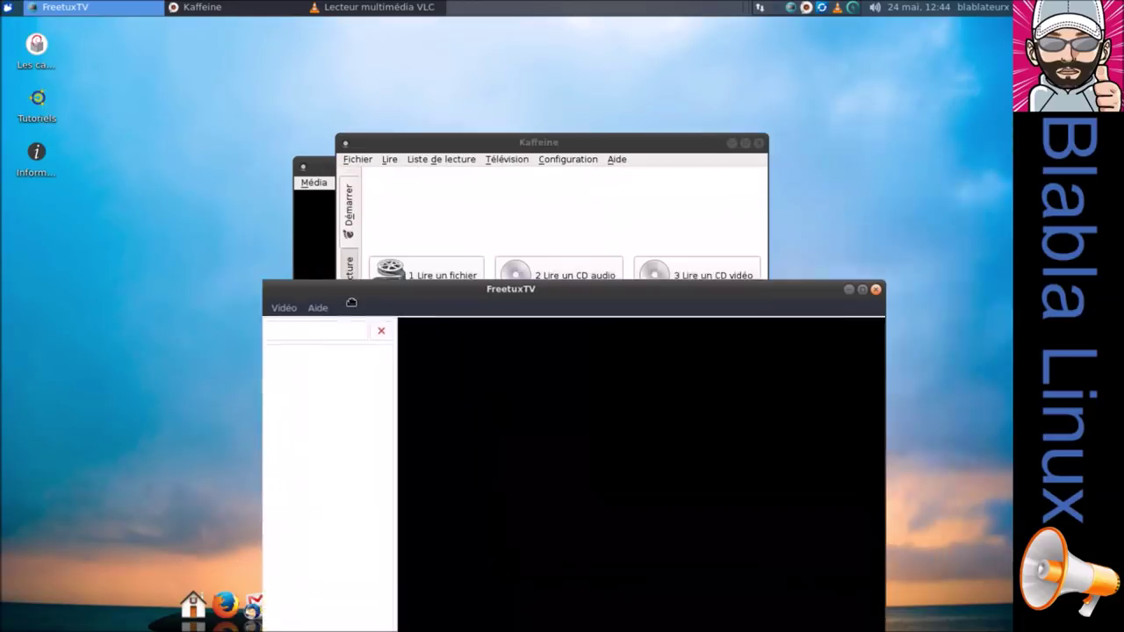
pyautogui.click(759, 144)
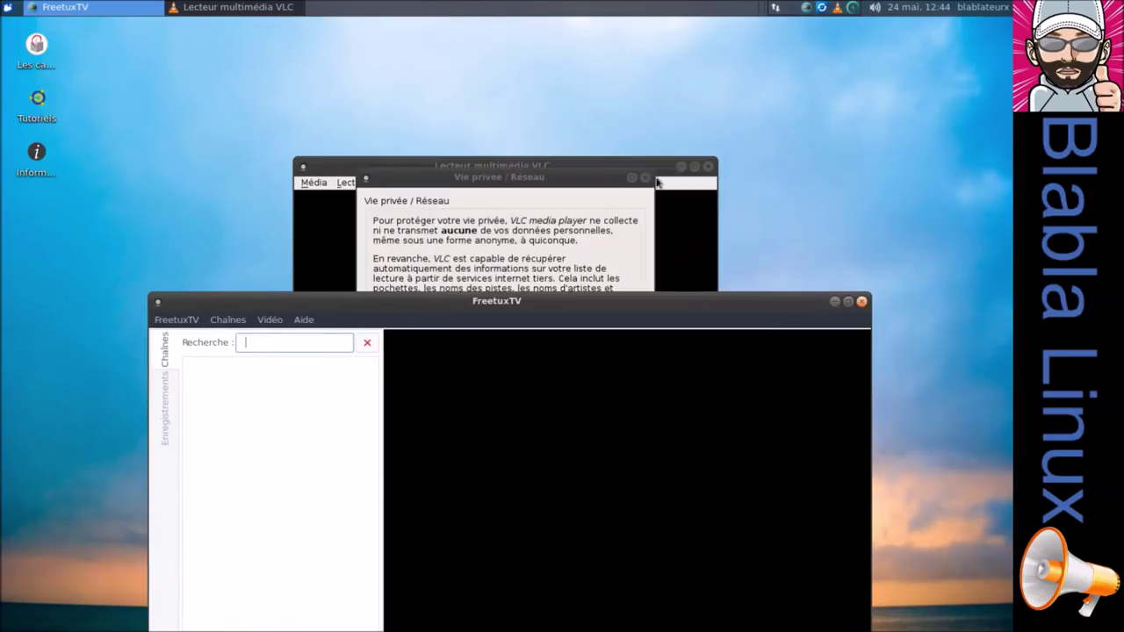
# Check VLC's about information (3.0.2 Vetinari), quit VLC, and centre FreetuxTV on screen.
pyautogui.click(591, 188)
pyautogui.click(646, 177)
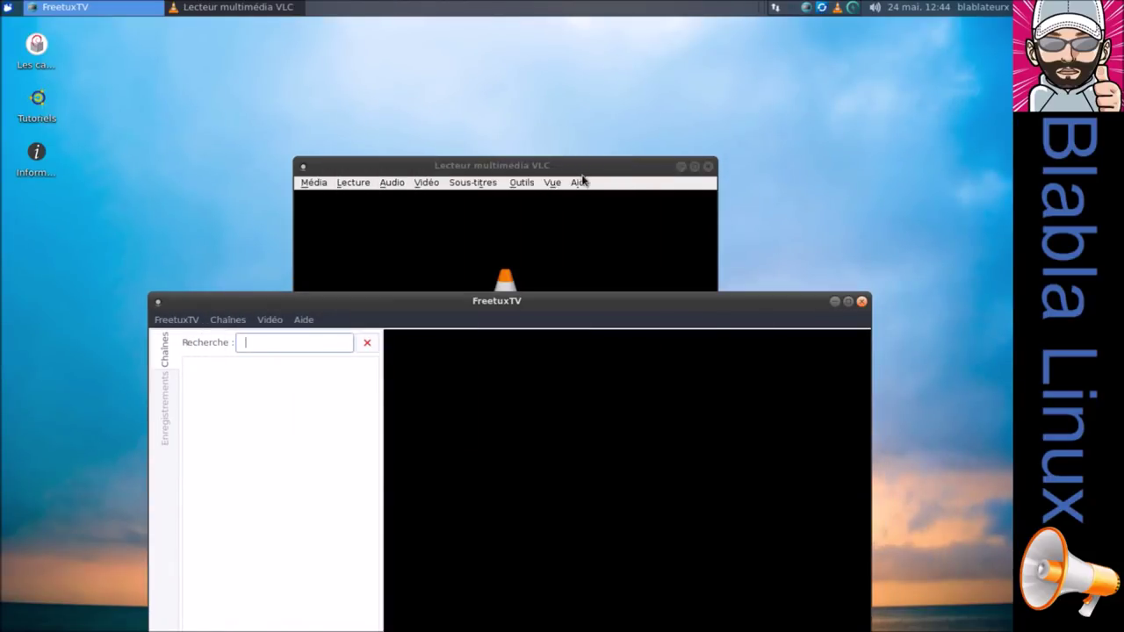
pyautogui.click(581, 182)
pyautogui.click(602, 216)
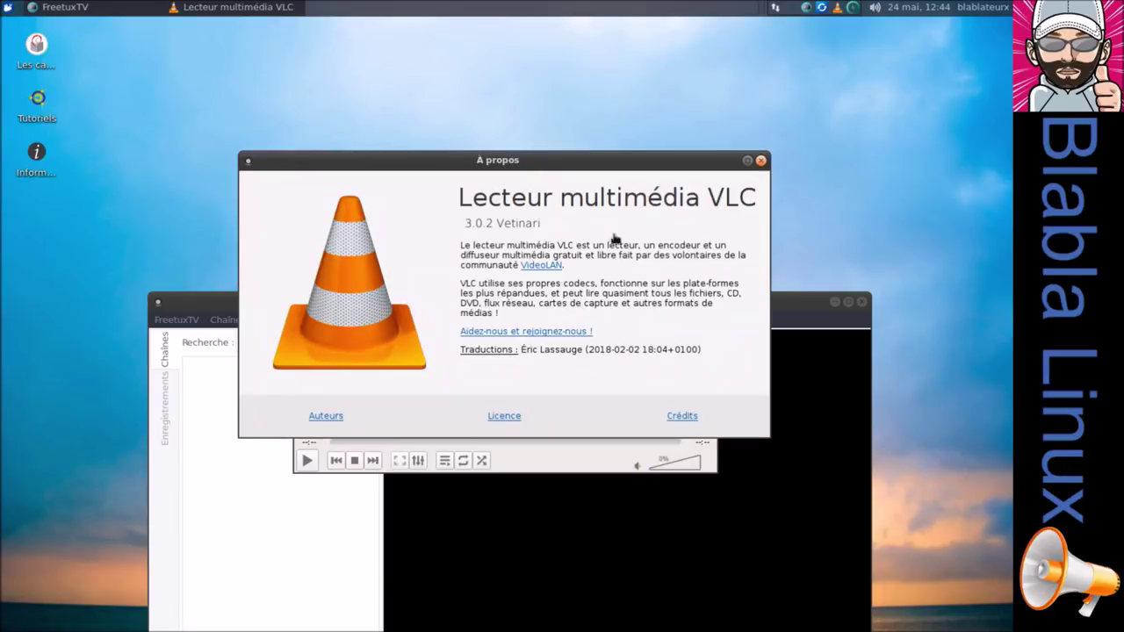
pyautogui.click(760, 161)
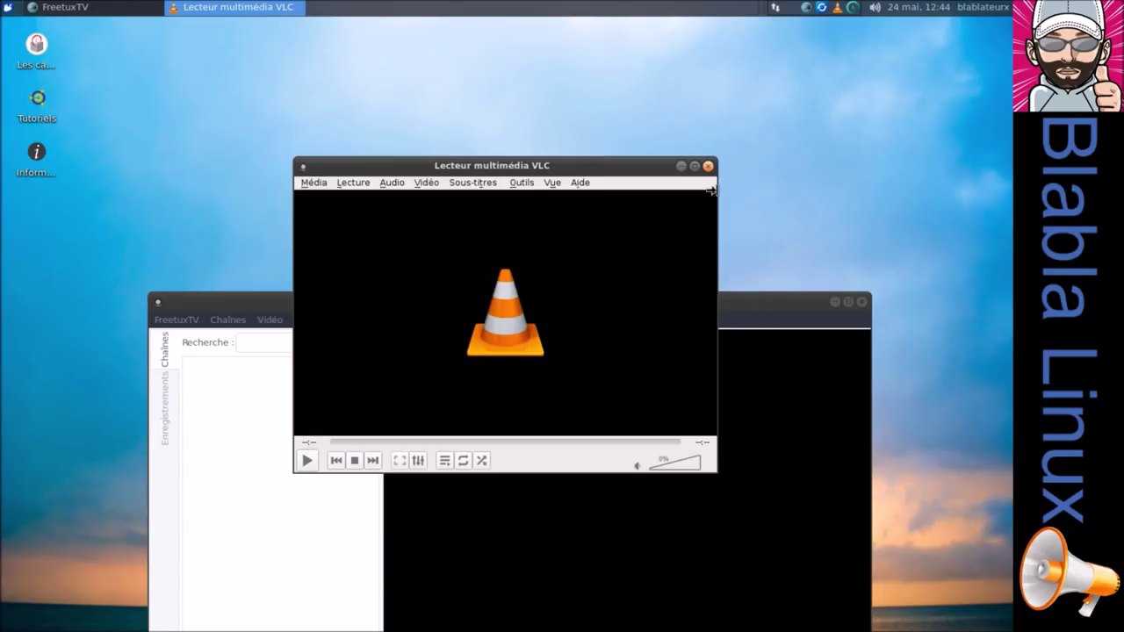
pyautogui.click(708, 166)
pyautogui.moveTo(692, 308); pyautogui.dragTo(705, 100)
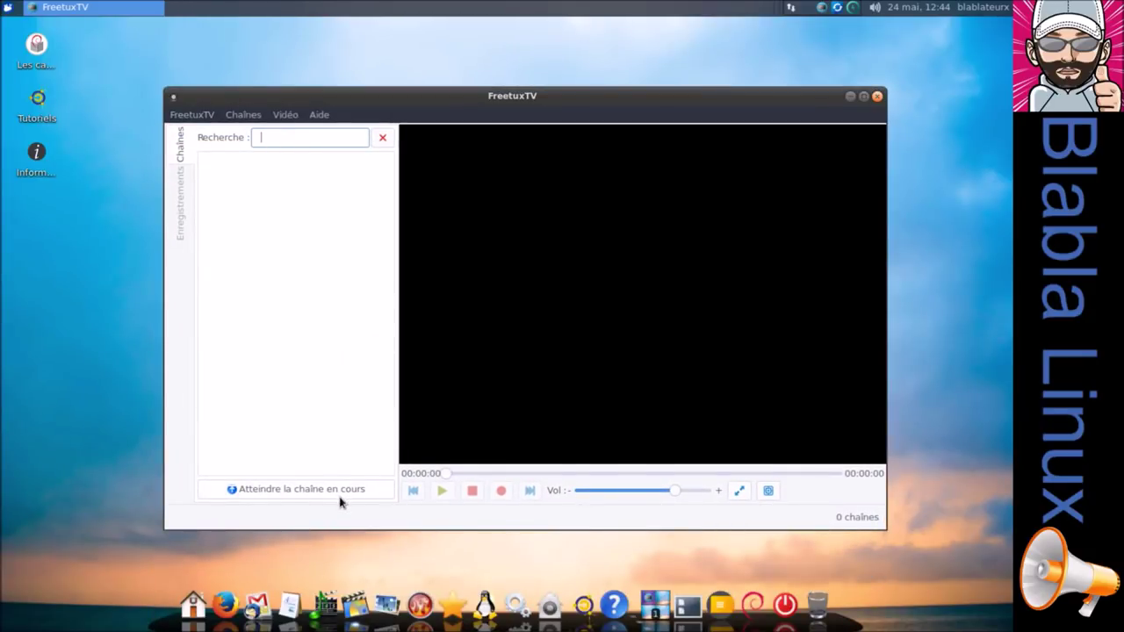
# Browse the recordings and channel lists, then open the dialog for adding channel groups.
pyautogui.click(180, 181)
pyautogui.click(183, 151)
pyautogui.click(188, 115)
pyautogui.moveTo(236, 120)
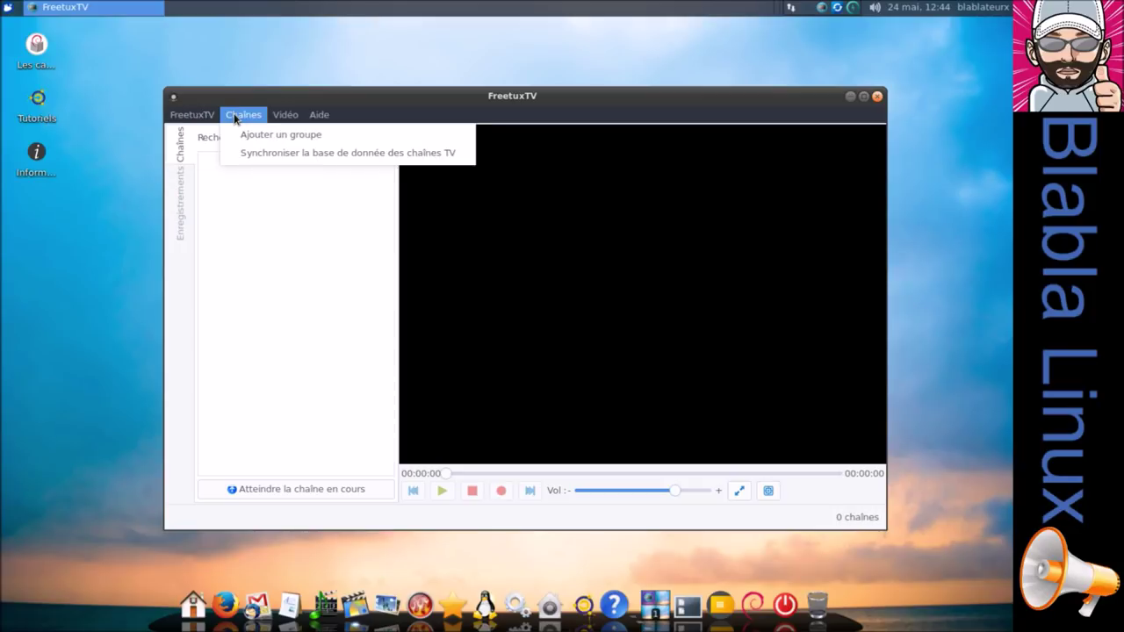
pyautogui.click(262, 135)
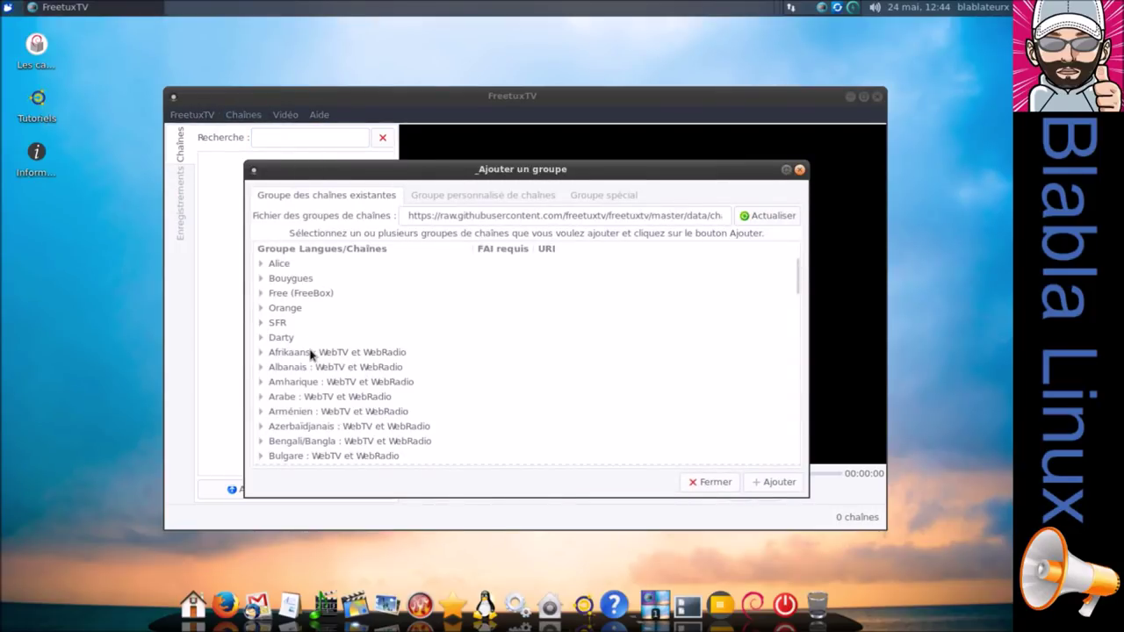
# Add the Français channel group's channels to FreetuxTV and close the add-group dialog.
pyautogui.scroll(-1, 310, 354)
pyautogui.scroll(-3, 310, 354)
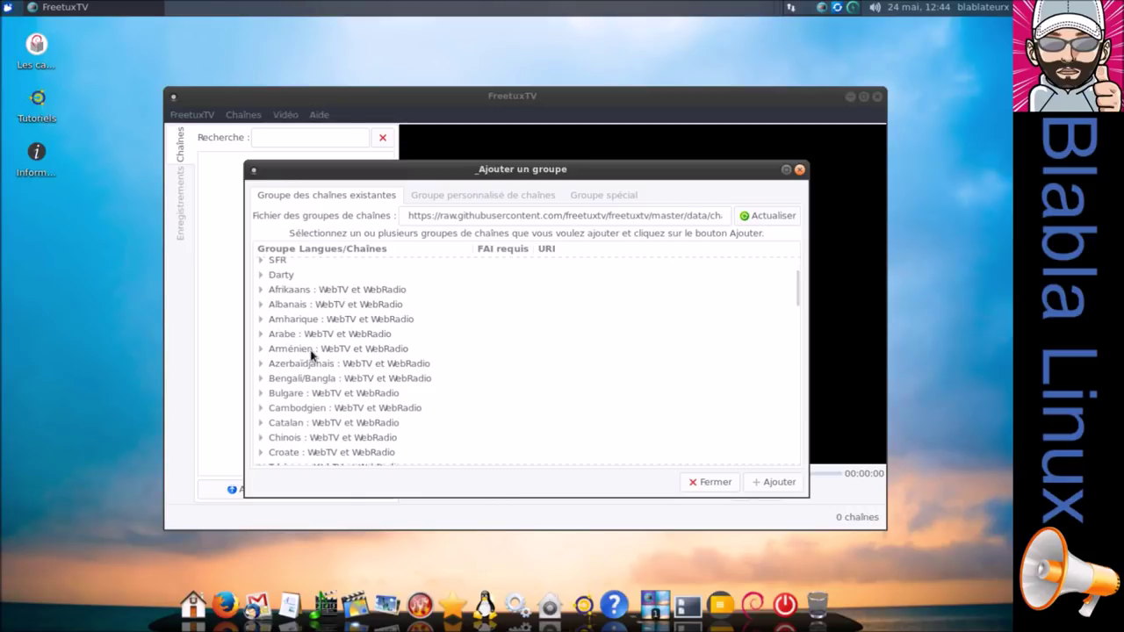
pyautogui.scroll(-2, 310, 354)
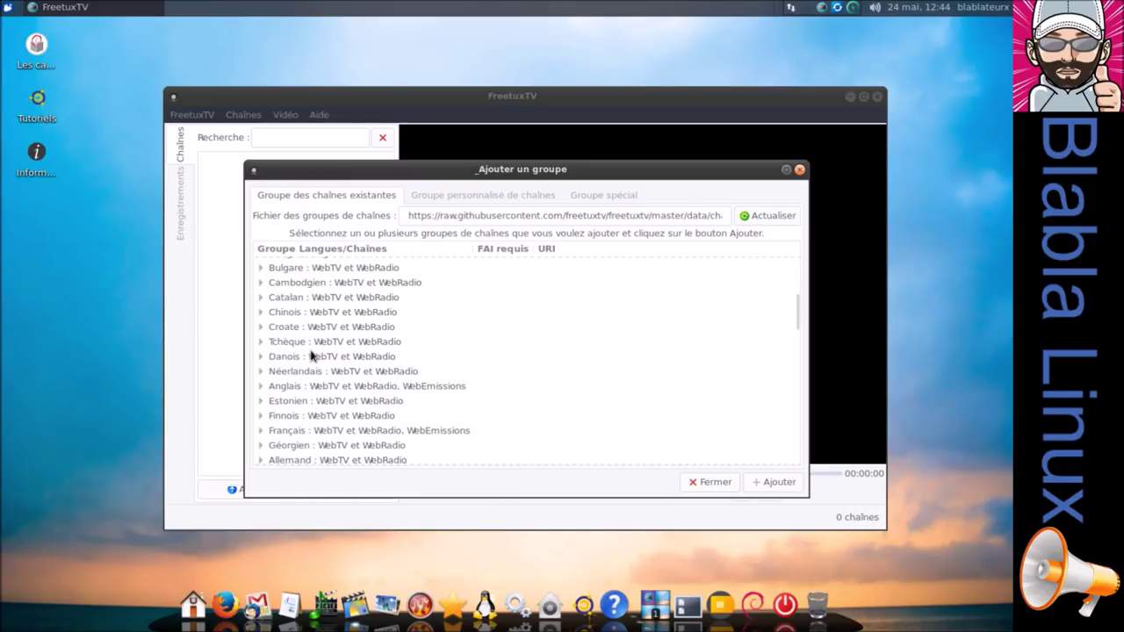
pyautogui.click(261, 432)
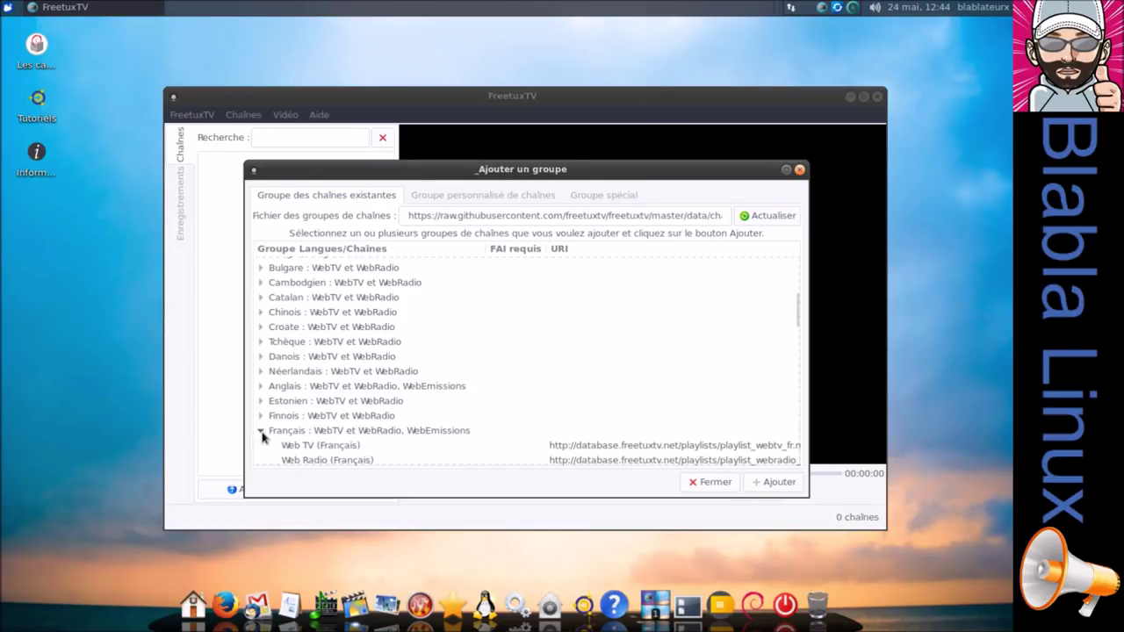
pyautogui.click(389, 431)
pyautogui.click(789, 483)
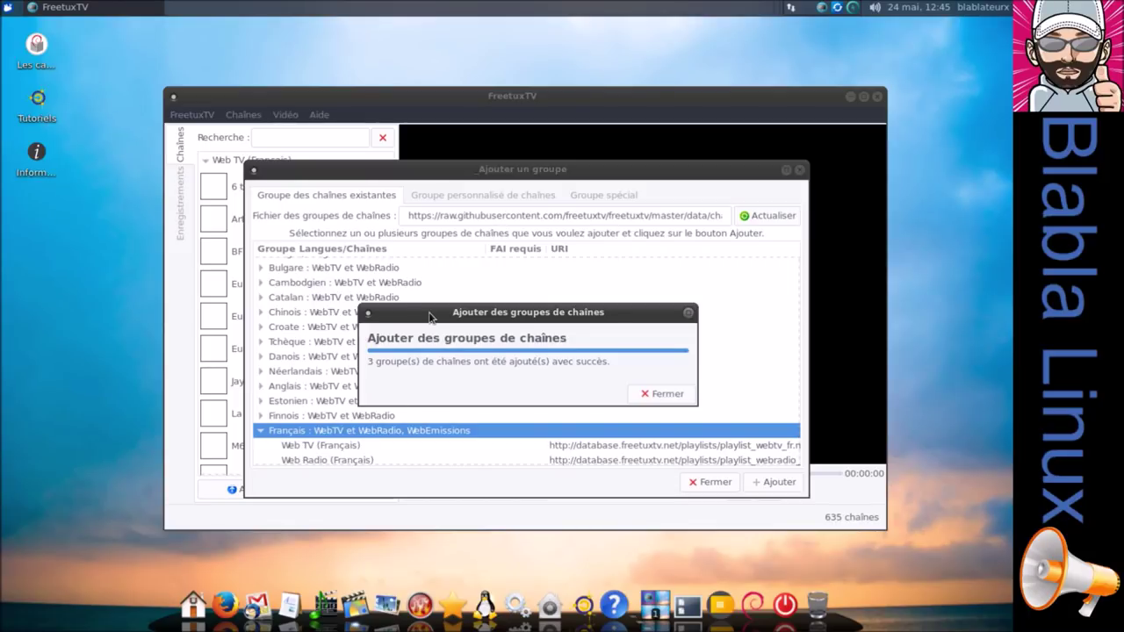
pyautogui.click(663, 394)
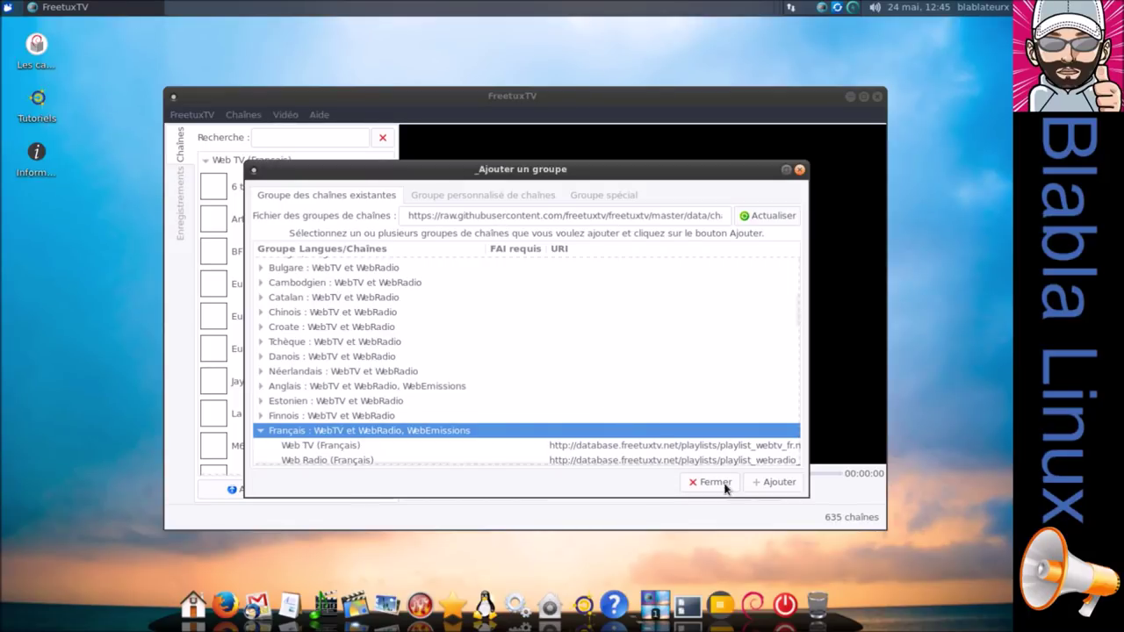
pyautogui.click(715, 482)
# Maximize FreetuxTV and try playing Arte, dismissing its playback error.
pyautogui.scroll(-3, 275, 233)
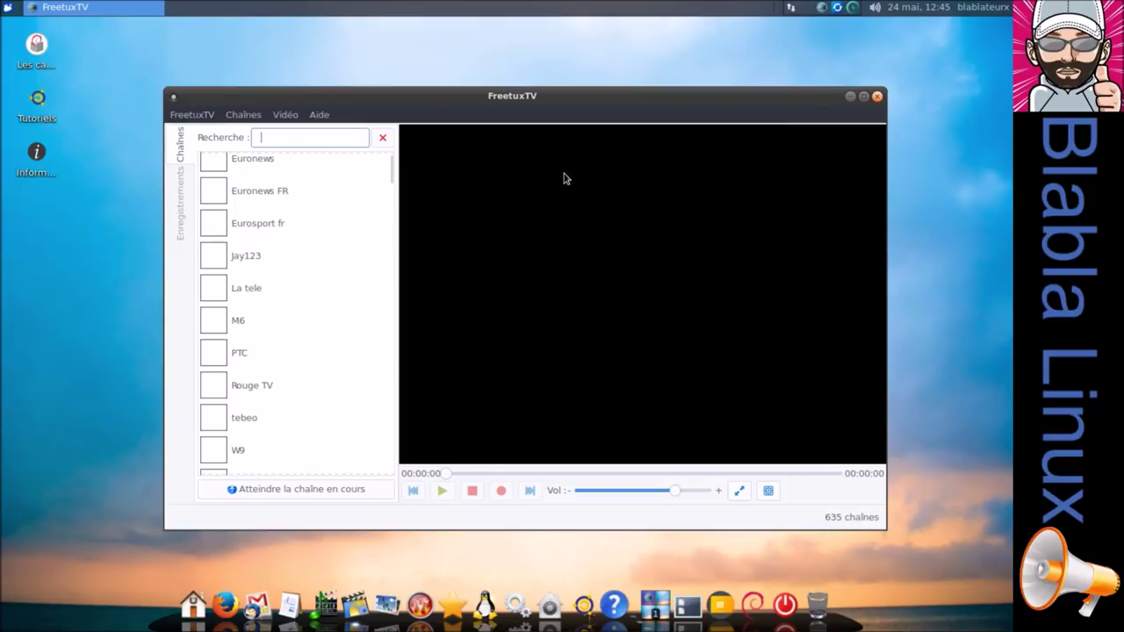
pyautogui.click(865, 98)
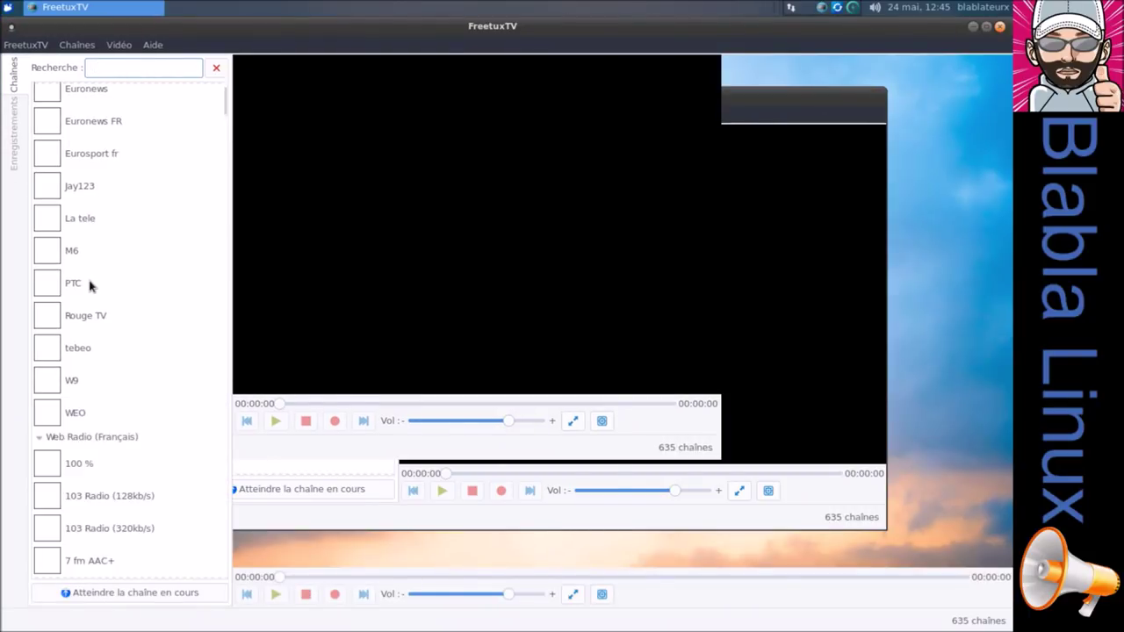
pyautogui.doubleClick(791, 43)
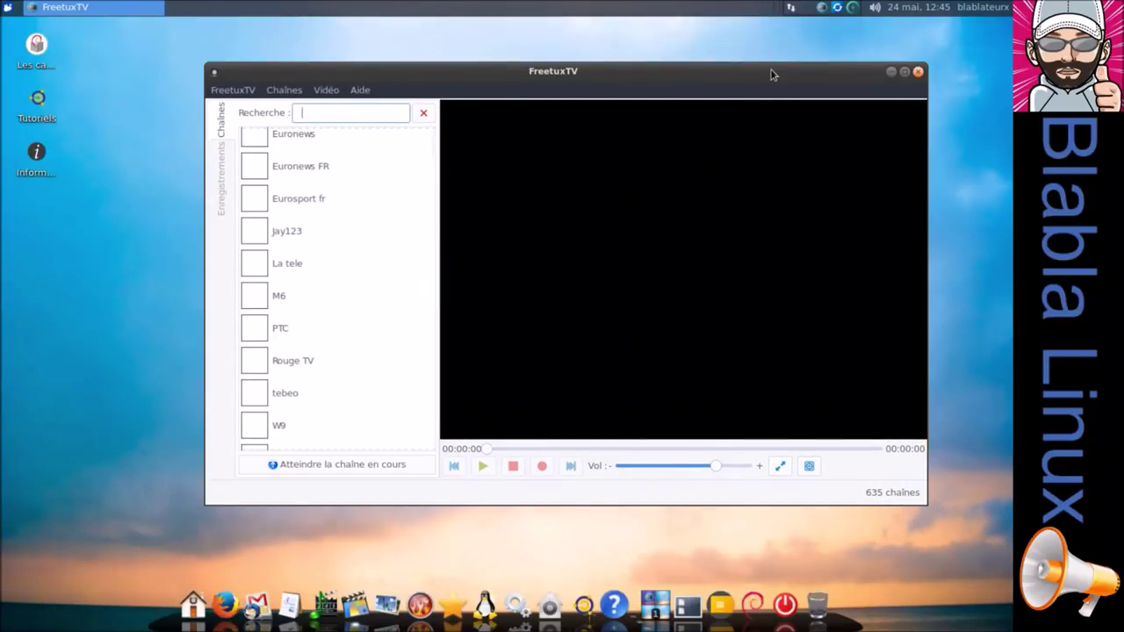
pyautogui.doubleClick(770, 73)
pyautogui.scroll(-4, 87, 322)
pyautogui.scroll(6, 88, 289)
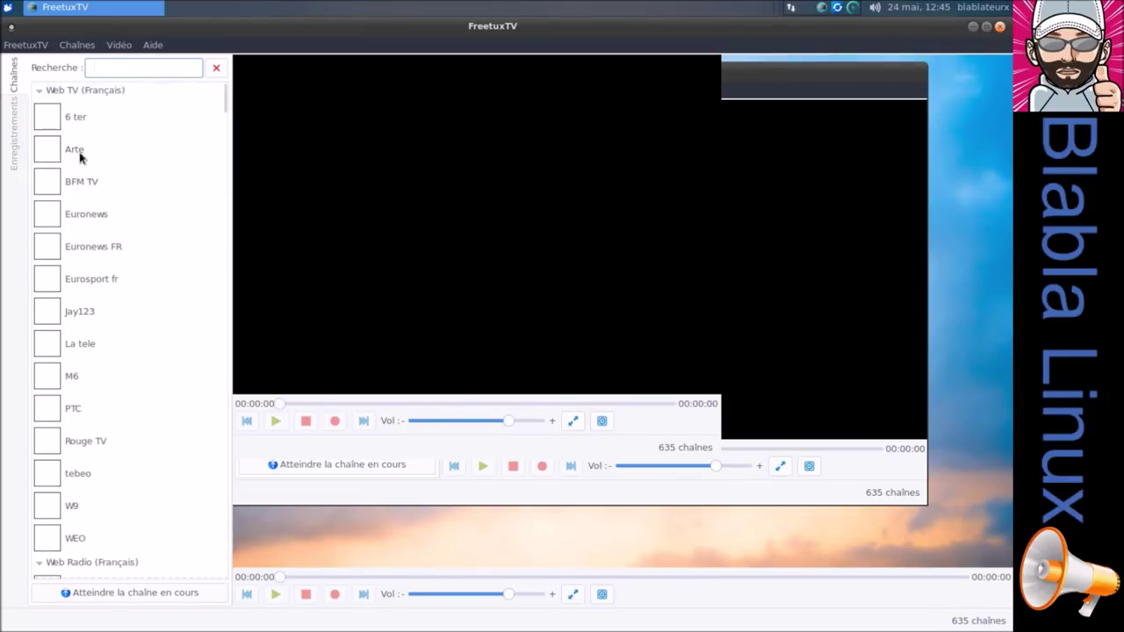
pyautogui.click(80, 155)
pyautogui.doubleClick(80, 156)
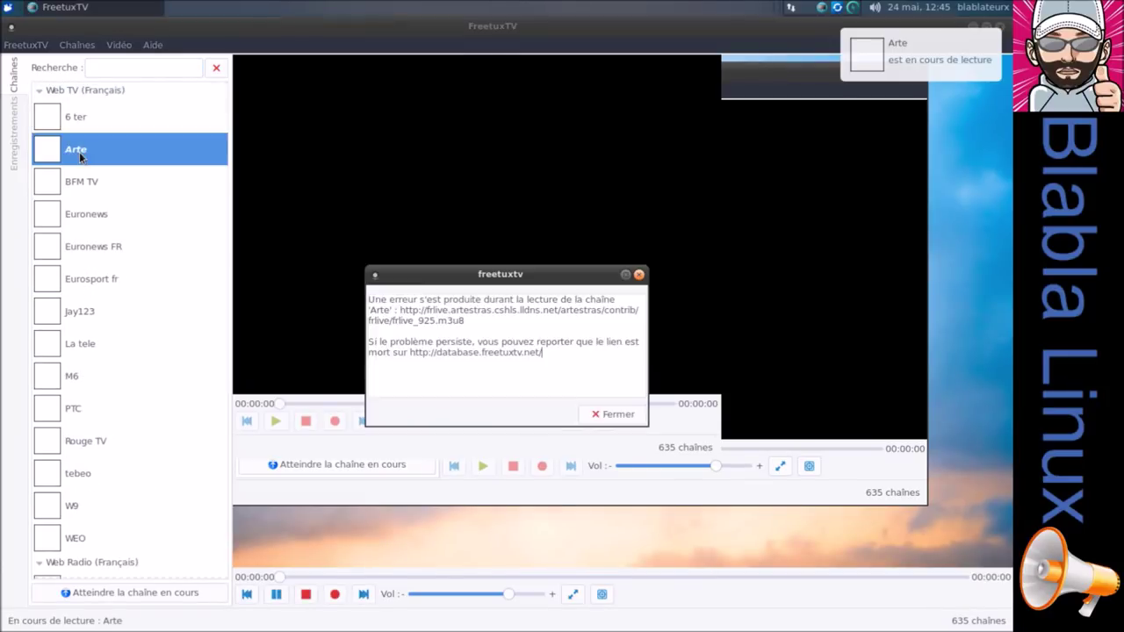
pyautogui.click(613, 416)
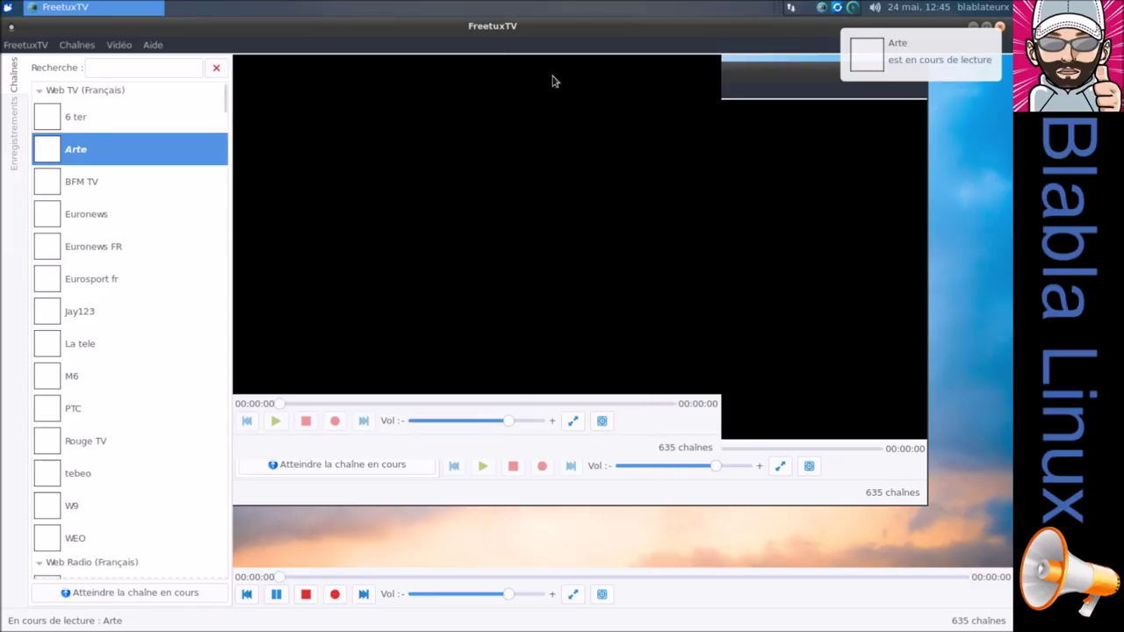
# Try Eurosport fr and Jay123, dismiss the error, then quit FreetuxTV.
pyautogui.doubleClick(98, 285)
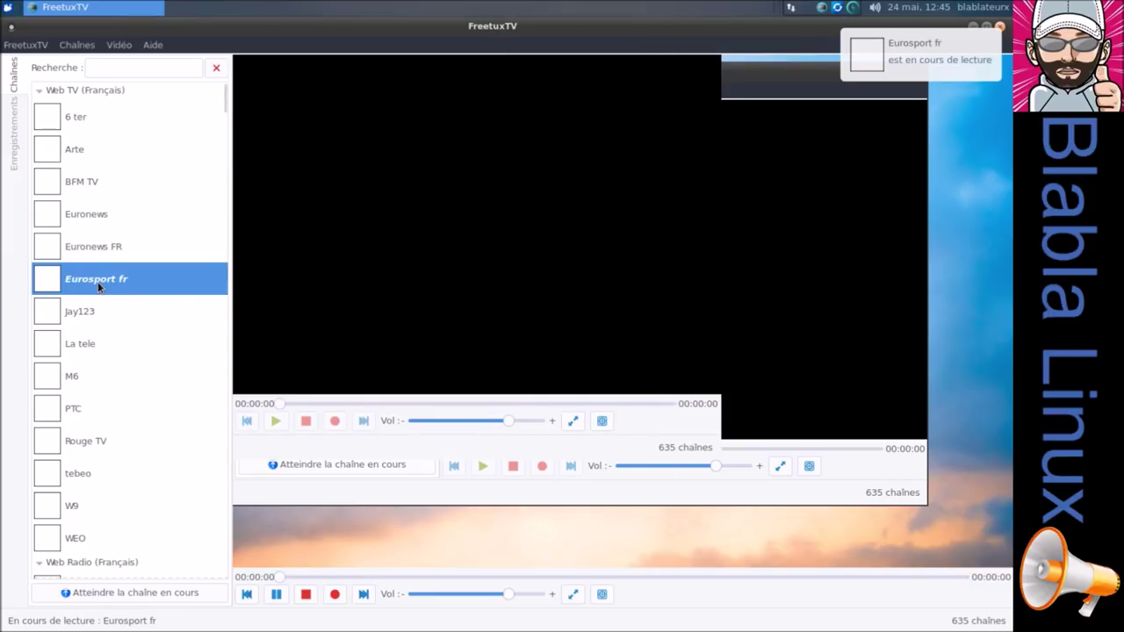
pyautogui.doubleClick(81, 316)
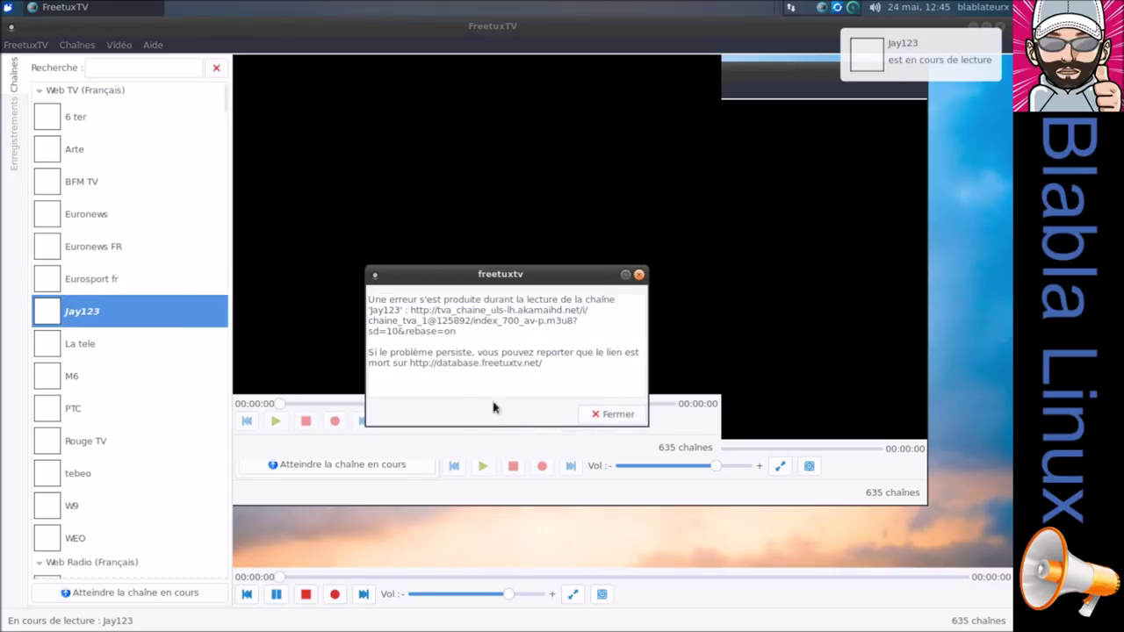
pyautogui.click(606, 416)
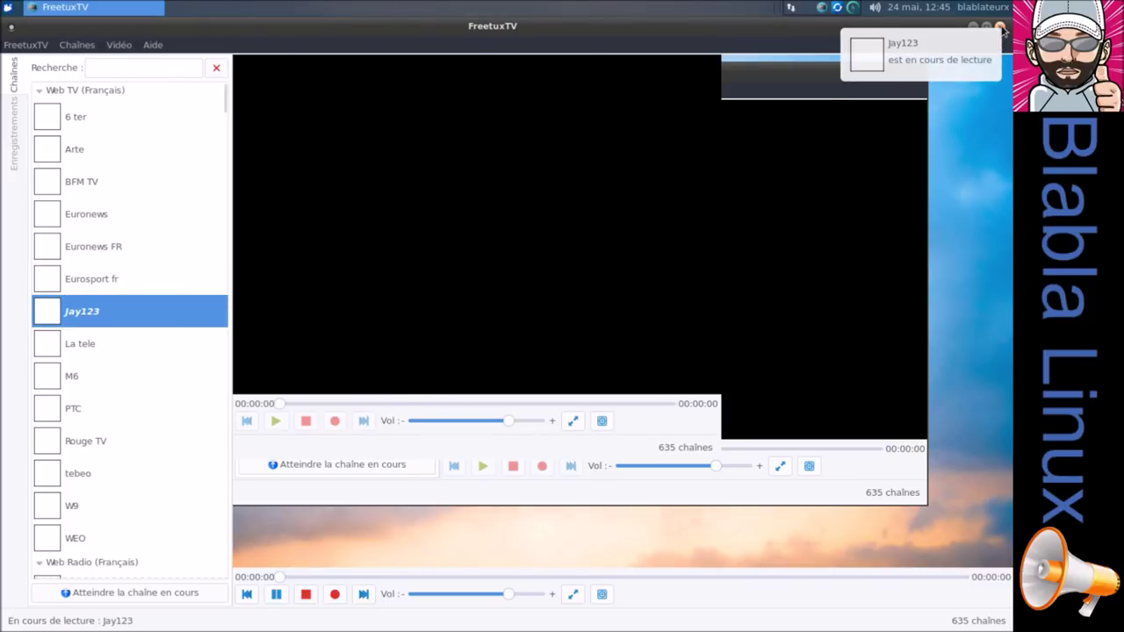
pyautogui.click(1001, 27)
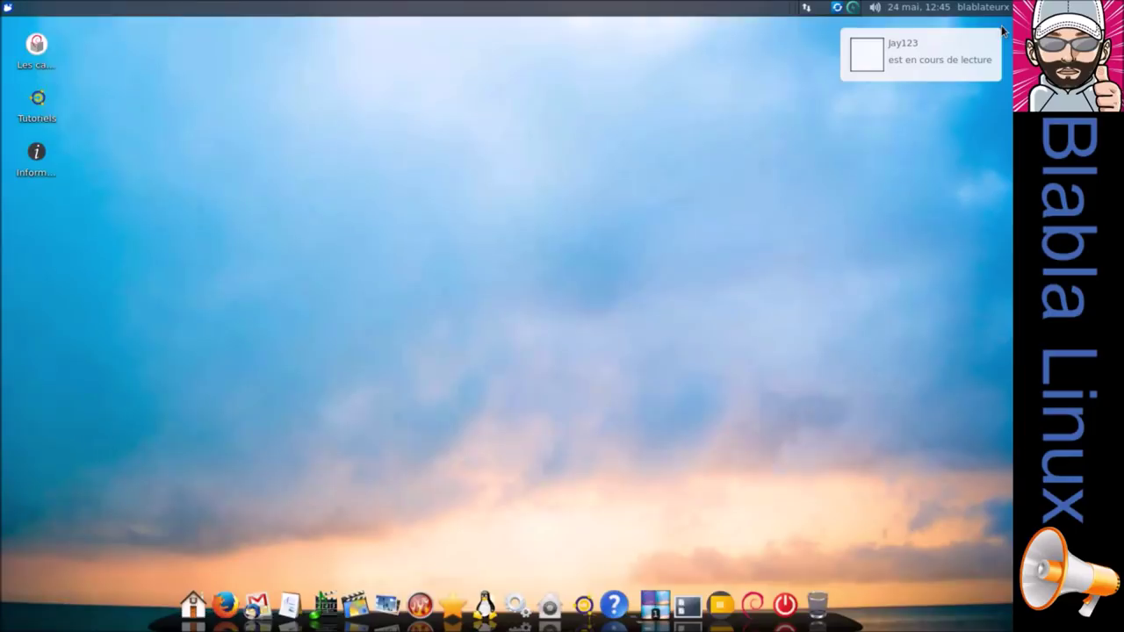
pyautogui.click(936, 63)
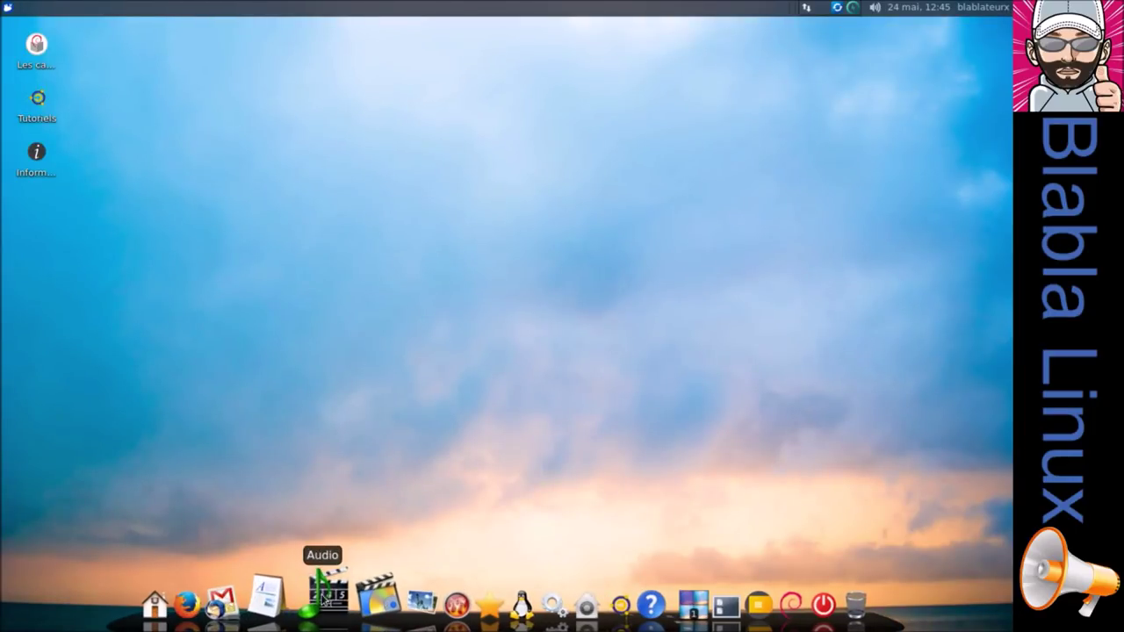
pyautogui.click(354, 597)
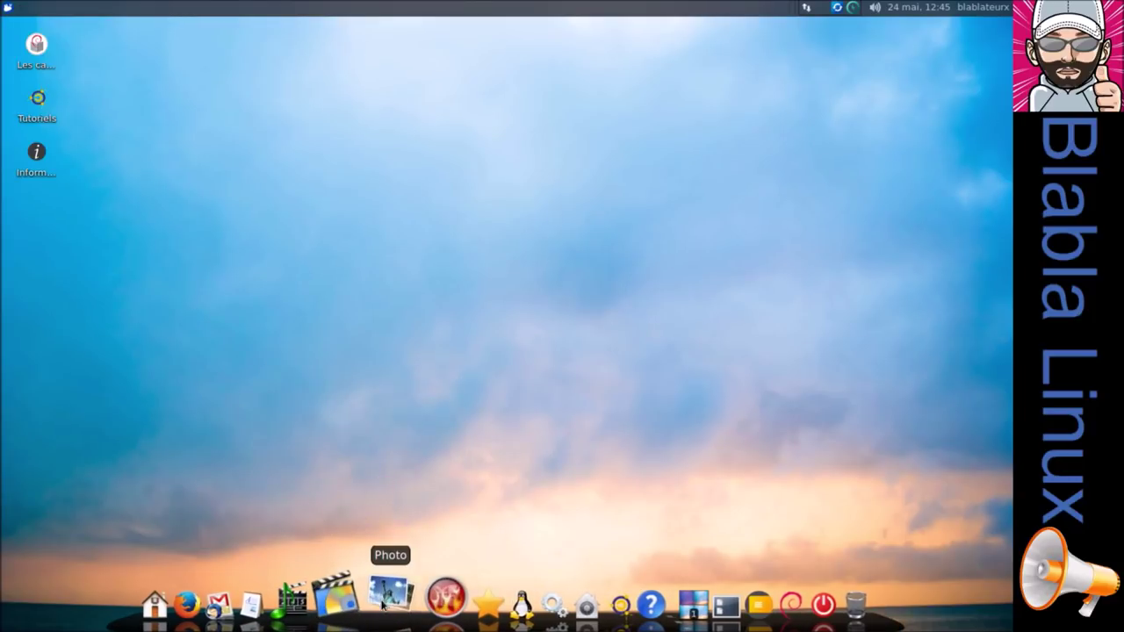
pyautogui.click(386, 601)
pyautogui.click(295, 409)
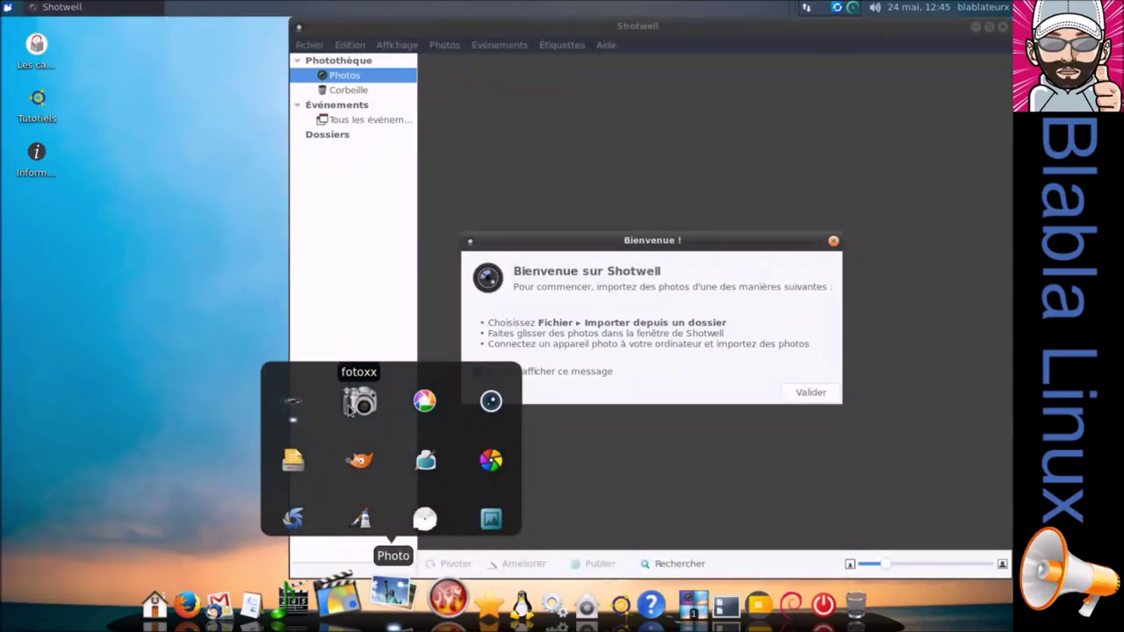
pyautogui.click(349, 409)
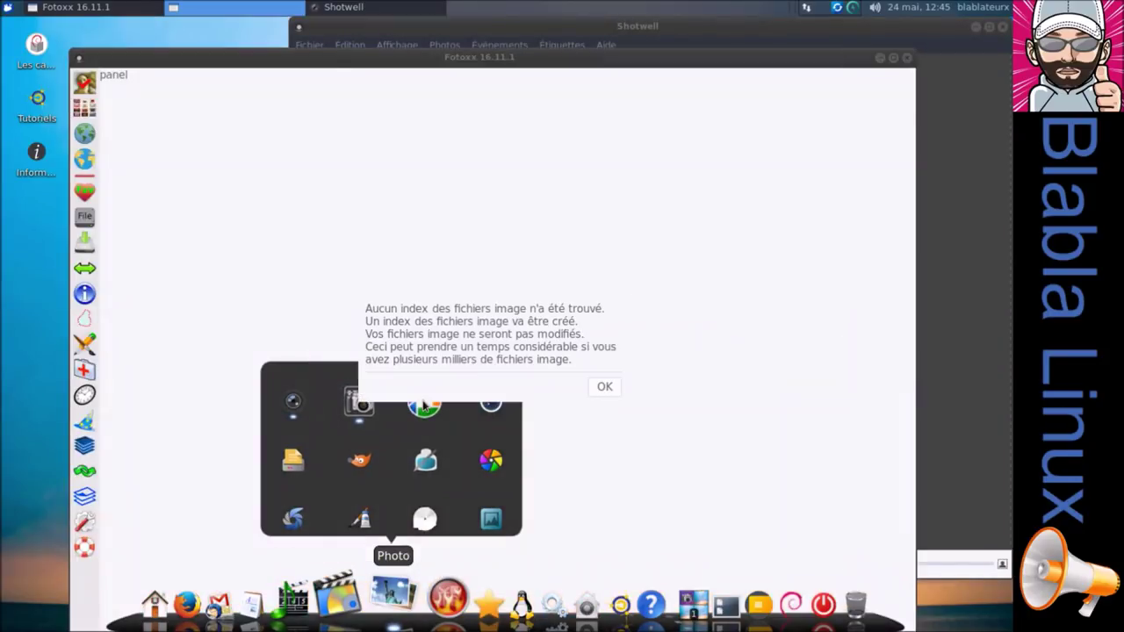
pyautogui.click(603, 389)
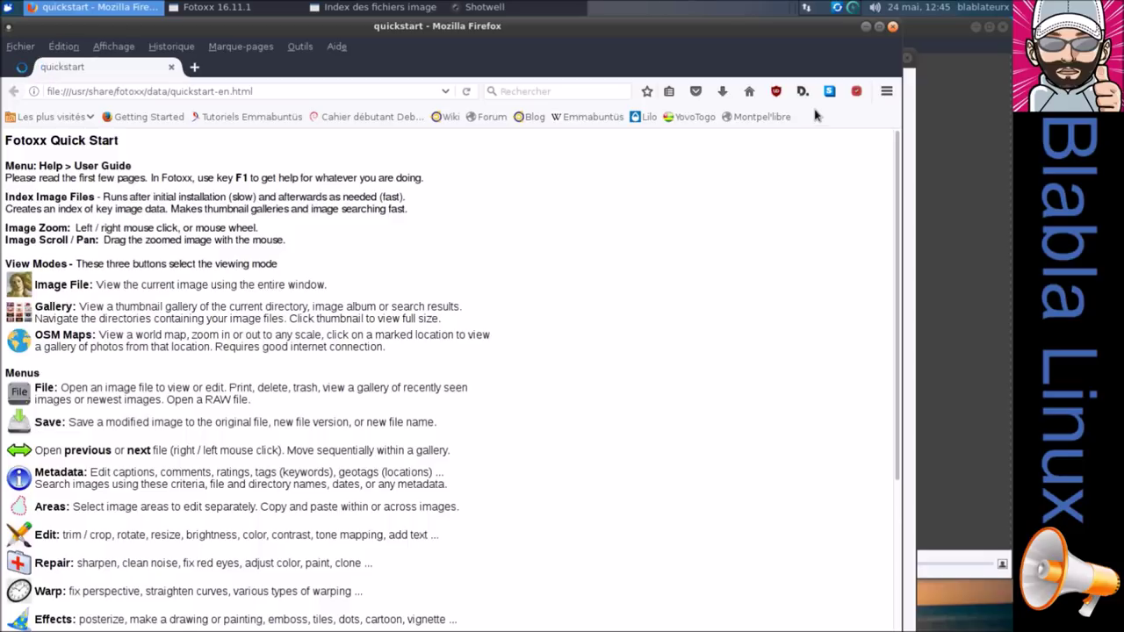
pyautogui.click(893, 28)
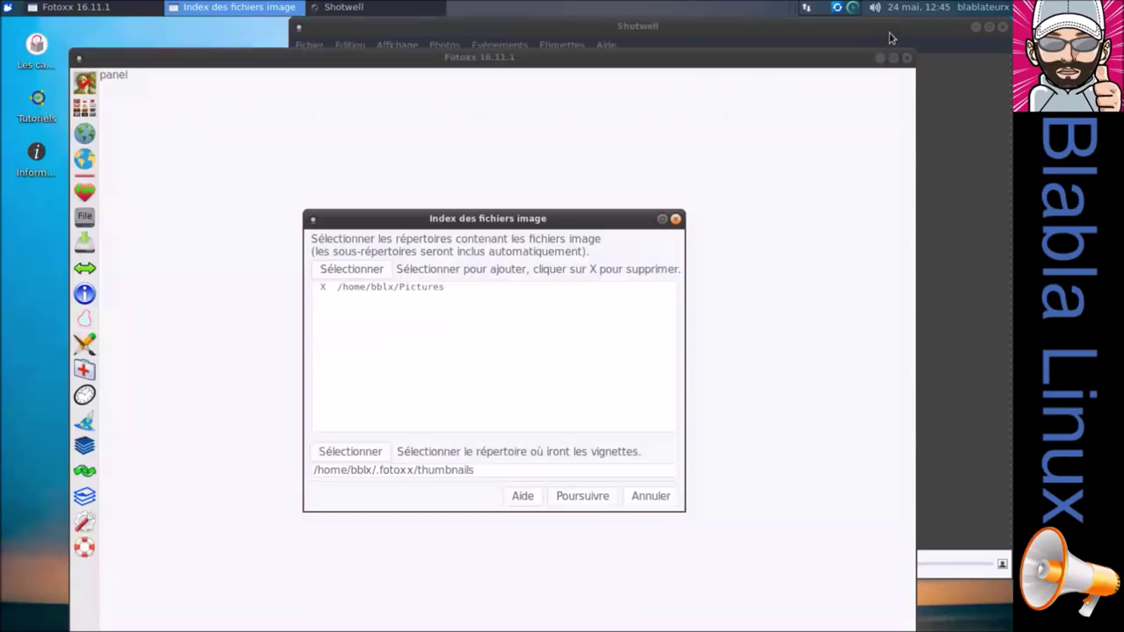
pyautogui.click(641, 498)
pyautogui.click(630, 374)
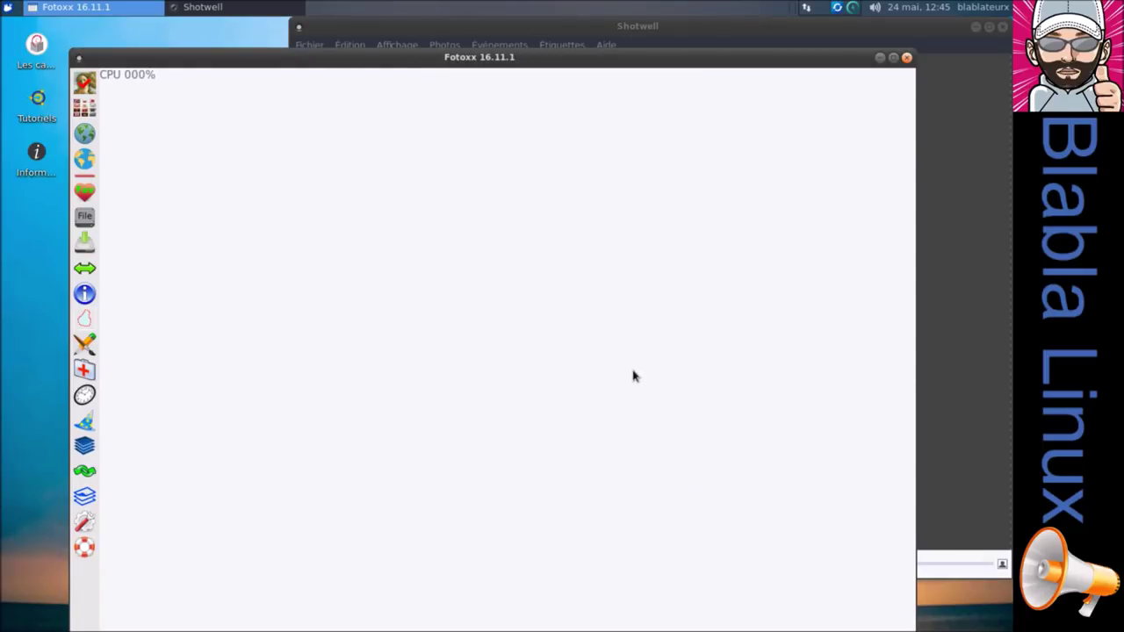
pyautogui.click(907, 58)
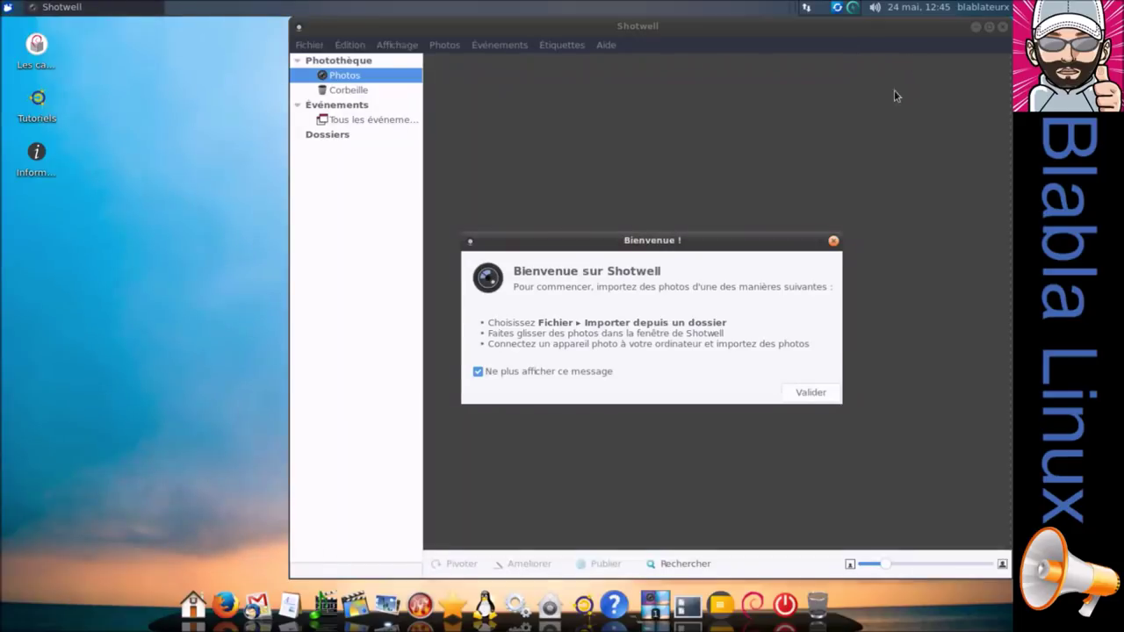
pyautogui.click(791, 395)
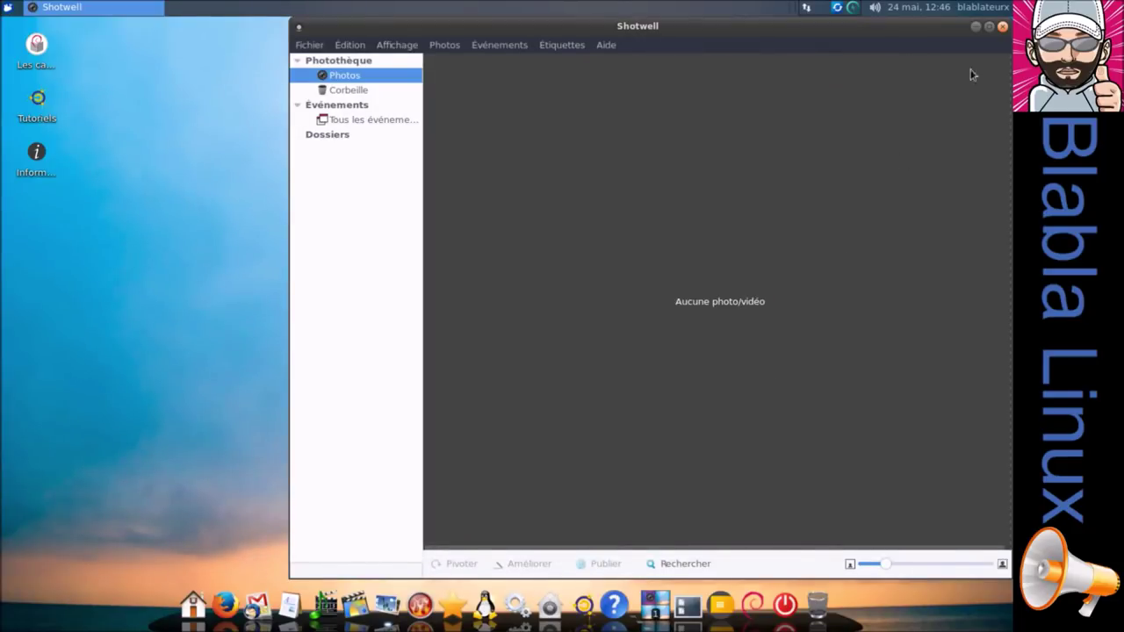
pyautogui.click(1003, 28)
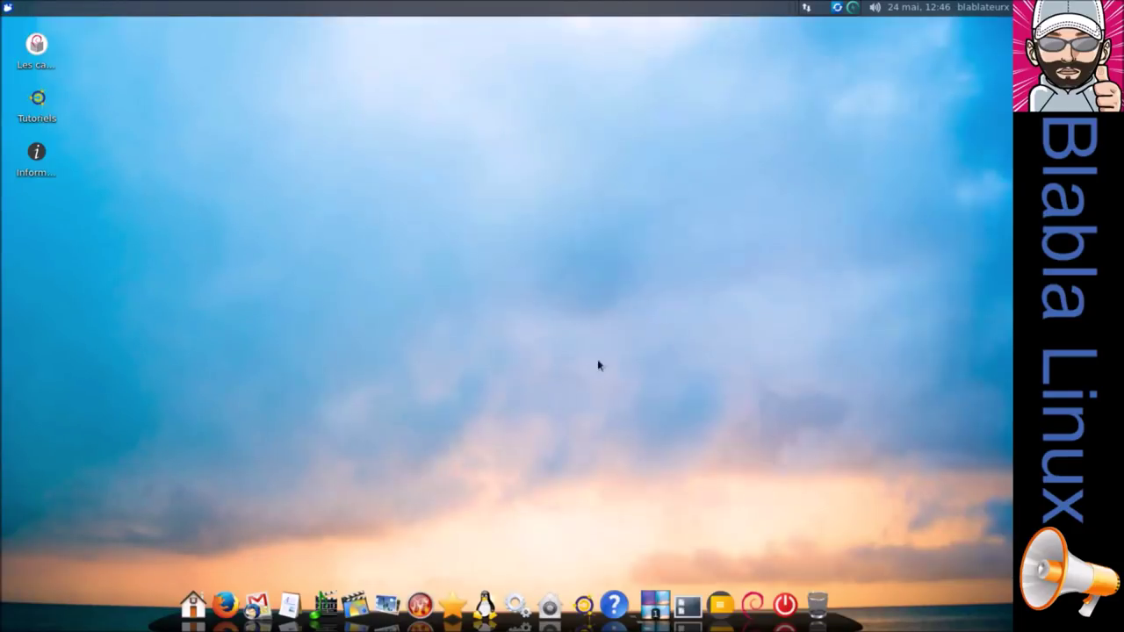
# Launch digiKam and GIMP from the dock's Photo applications group.
pyautogui.click(391, 603)
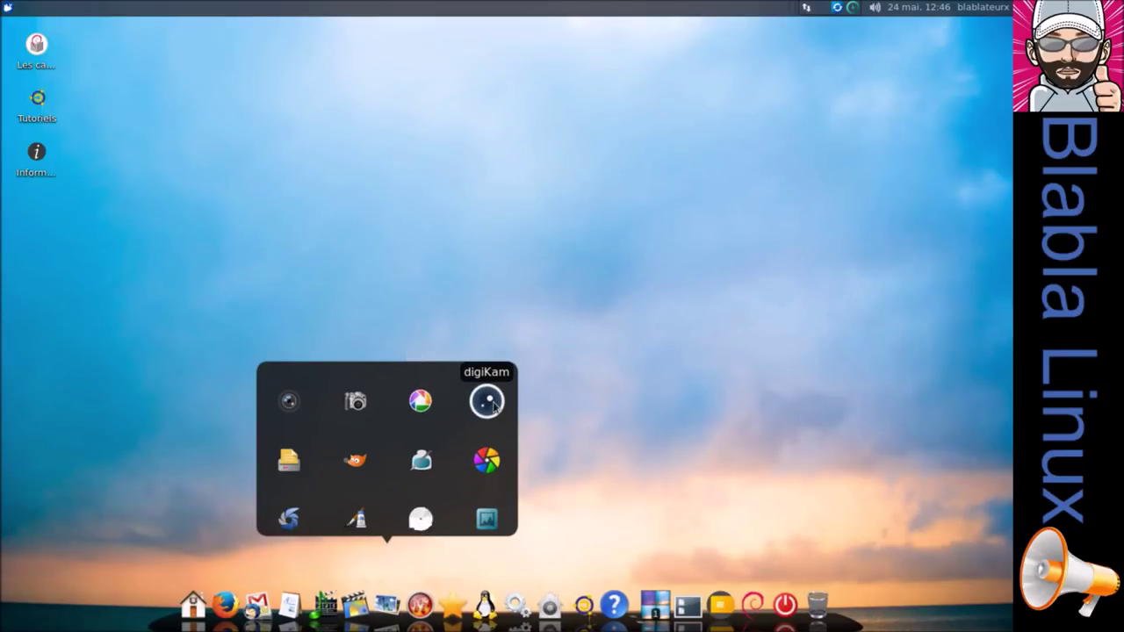
pyautogui.click(493, 403)
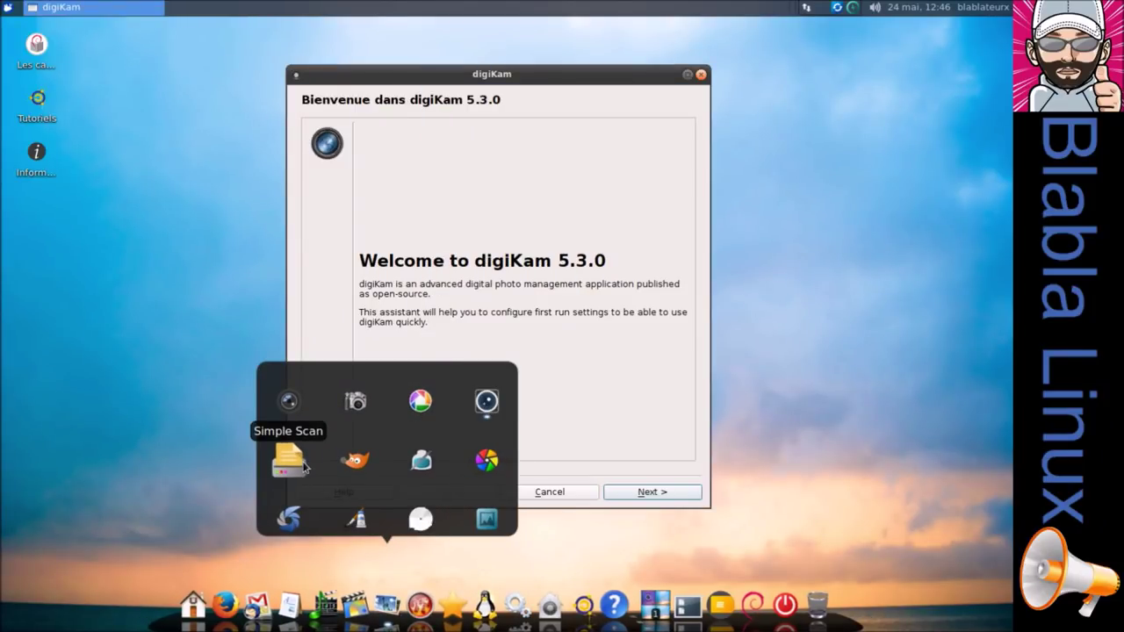
pyautogui.click(354, 463)
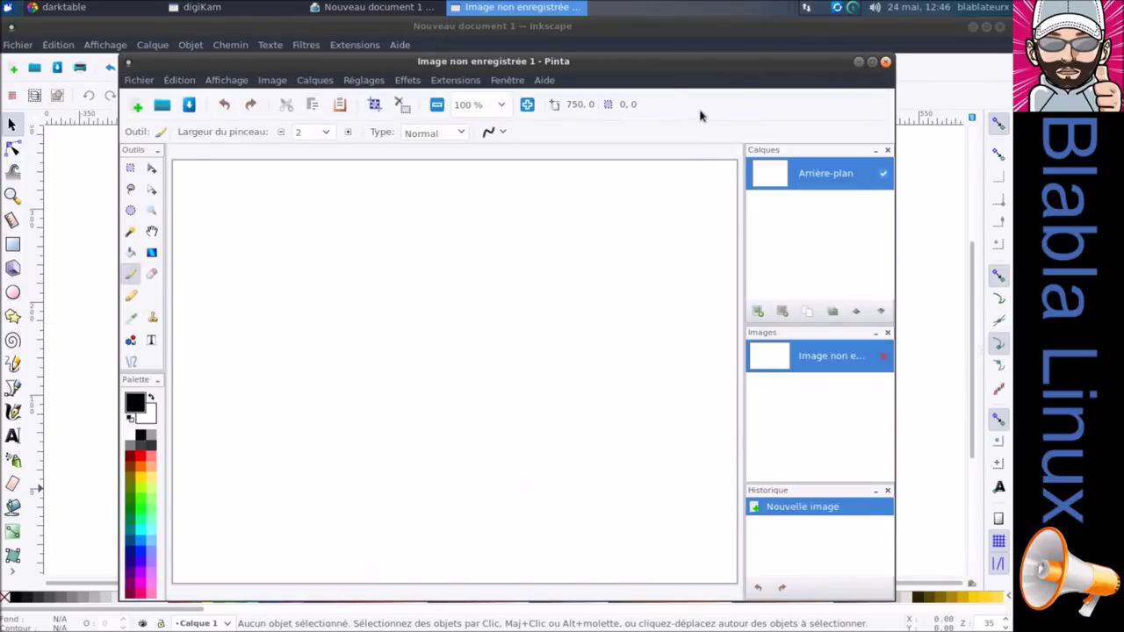
# Close Pinta, Inkscape, darktable and GIMP, leaving digiKam's first-run wizard.
pyautogui.click(886, 63)
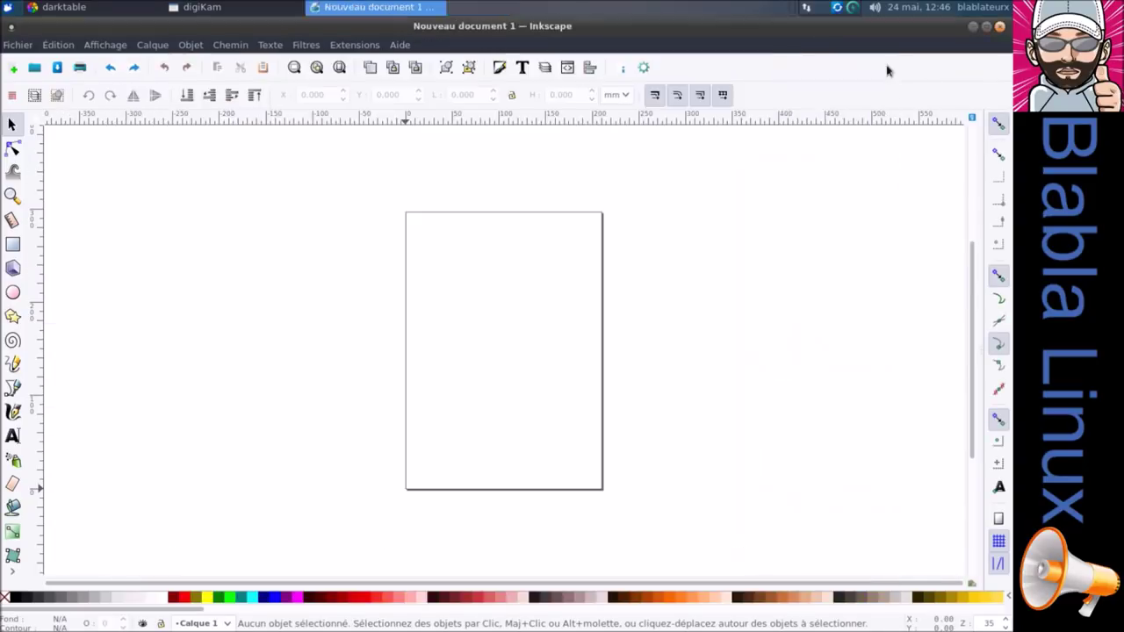
pyautogui.click(1000, 27)
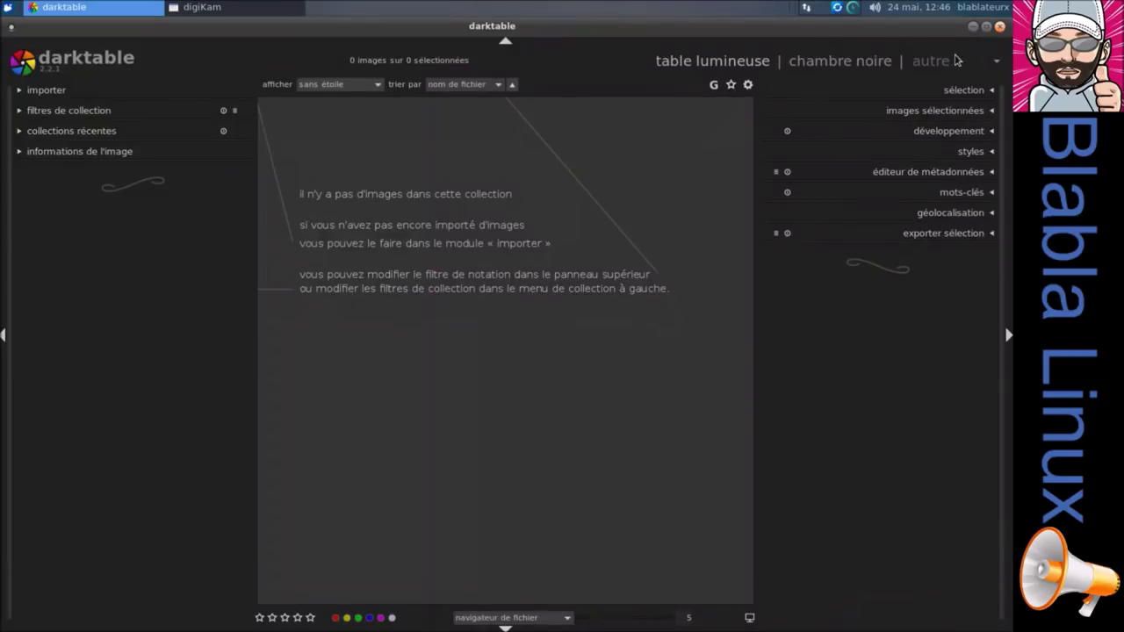
pyautogui.click(1001, 27)
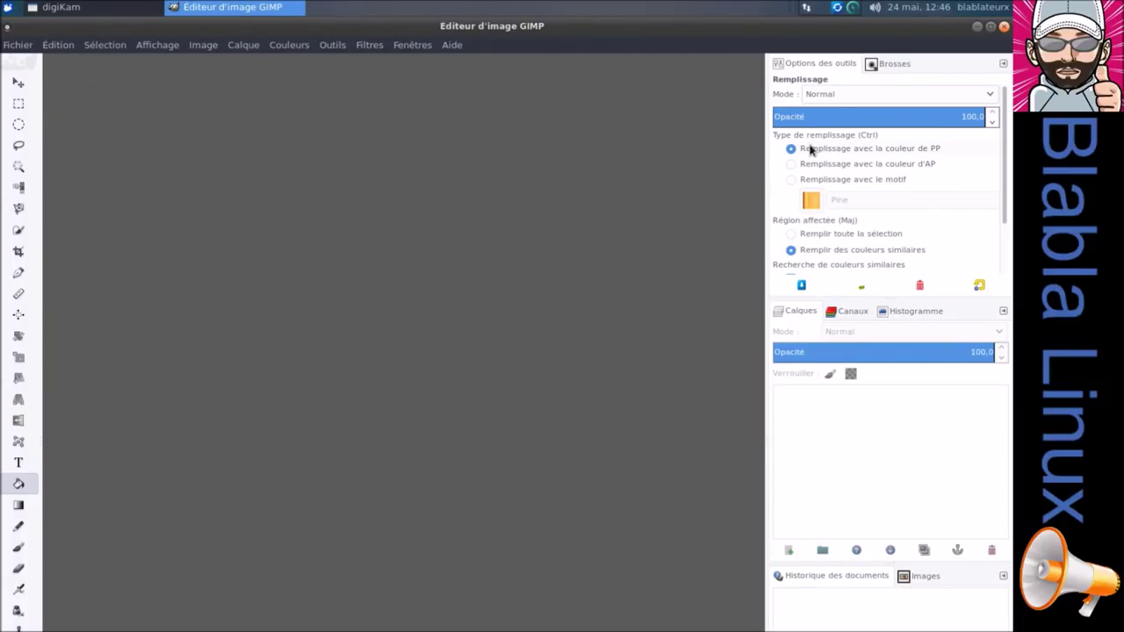
pyautogui.click(1003, 26)
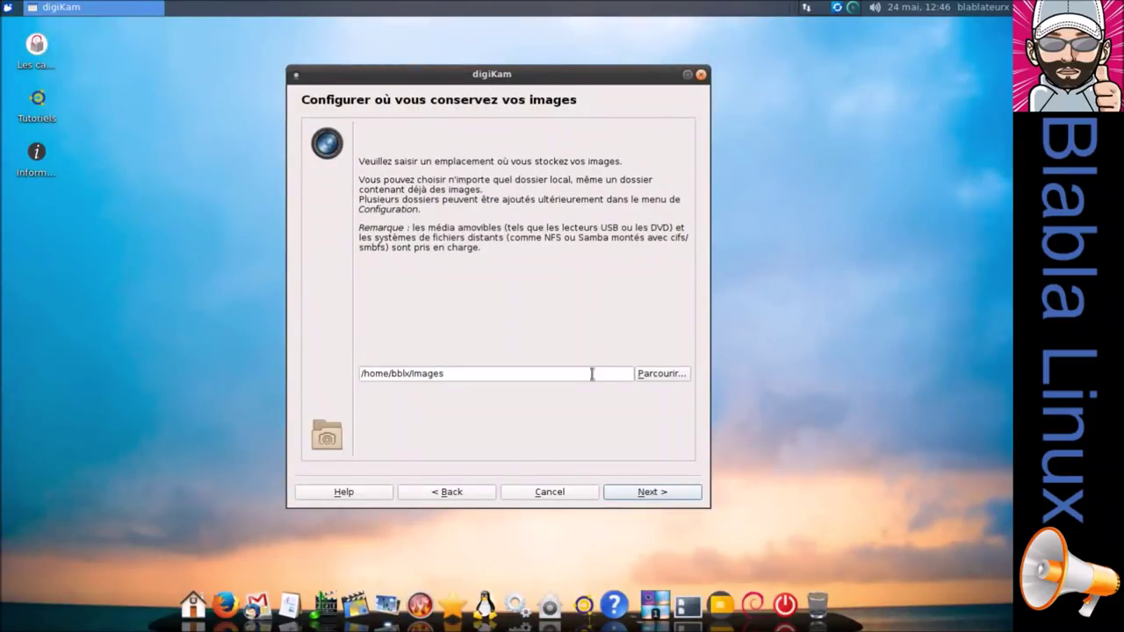
# Finish the digiKam first-run wizard with Images as the collection folder, then close digiKam.
pyautogui.click(661, 489)
pyautogui.click(663, 492)
pyautogui.click(663, 491)
pyautogui.click(664, 494)
pyautogui.click(665, 494)
pyautogui.click(664, 494)
pyautogui.click(664, 494)
pyautogui.click(665, 495)
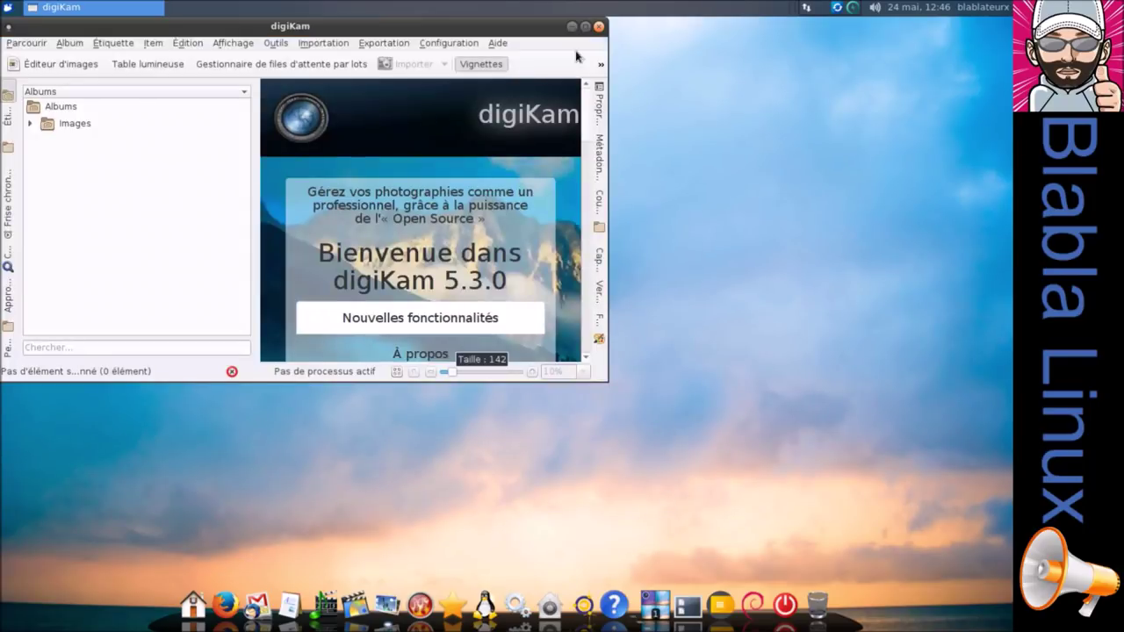
pyautogui.click(598, 27)
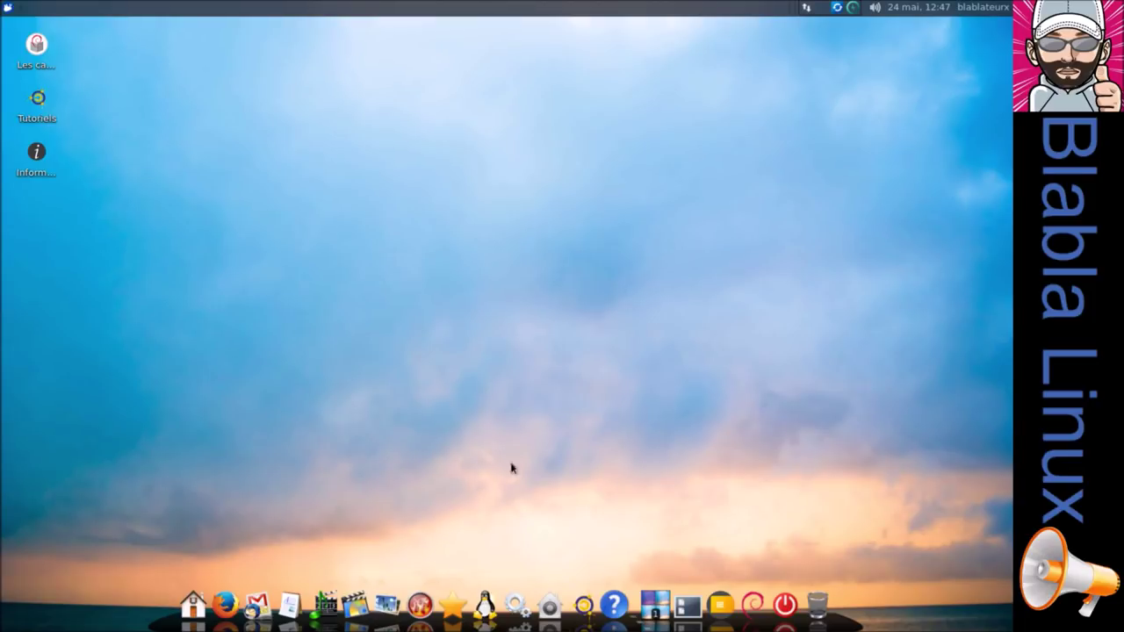
# Browse the dock's Photo, disc burning and Leisure groups and launch Stellarium.
pyautogui.click(395, 612)
pyautogui.click(412, 605)
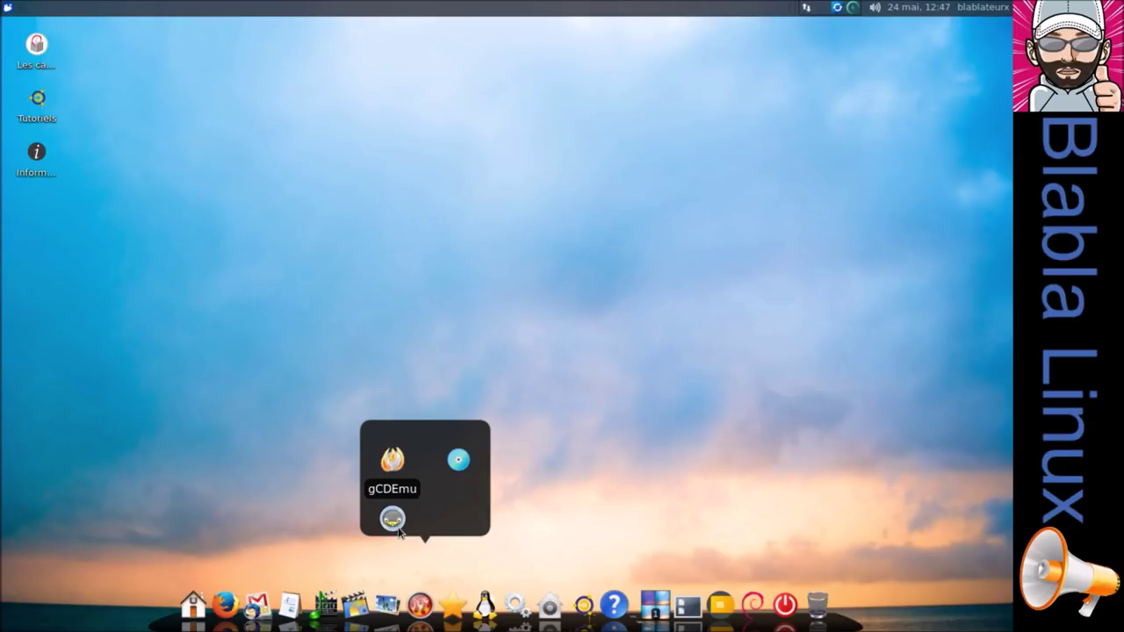
pyautogui.click(451, 602)
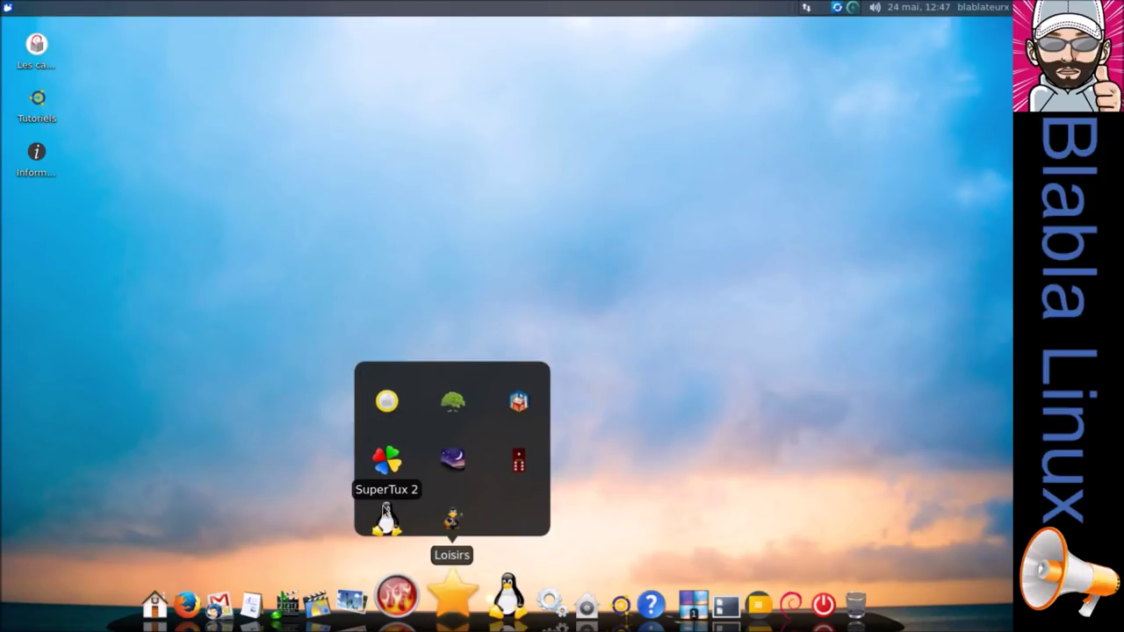
pyautogui.click(449, 459)
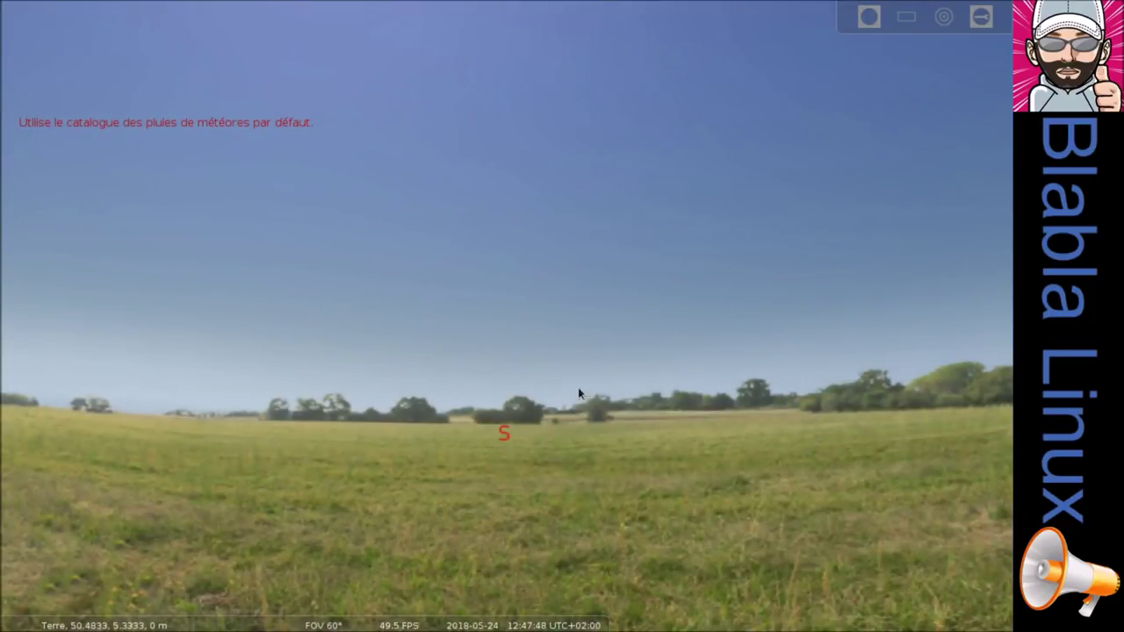
# Tilt the sky view toward the Sun, show its details and zoom in.
pyautogui.press('Up')
pyautogui.press('Left')
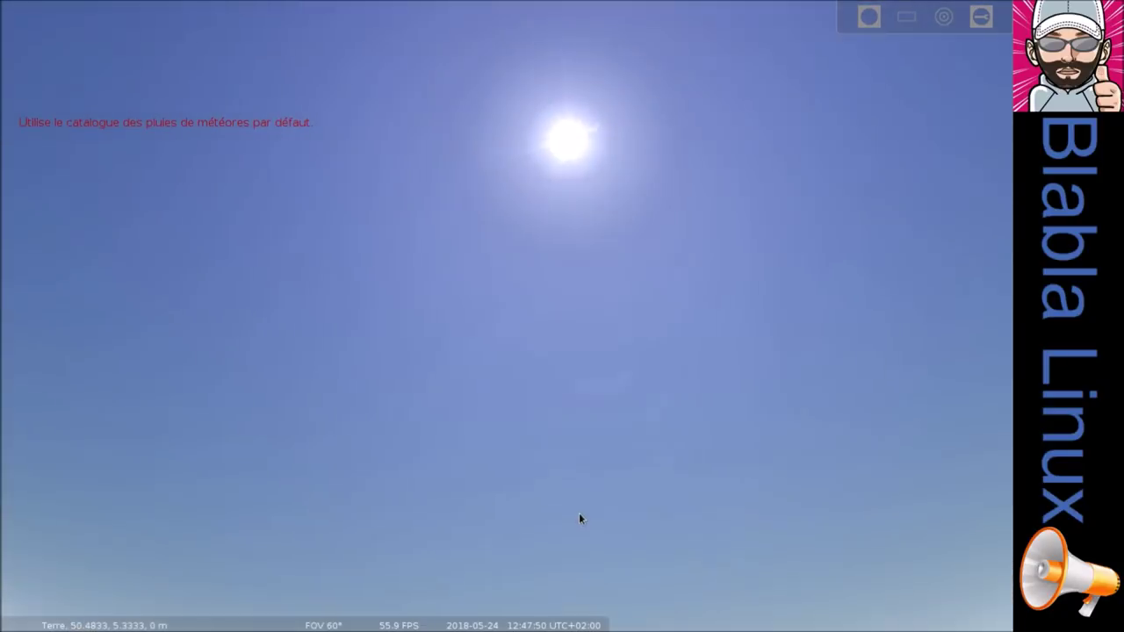
pyautogui.click(564, 167)
pyautogui.scroll(2, 564, 168)
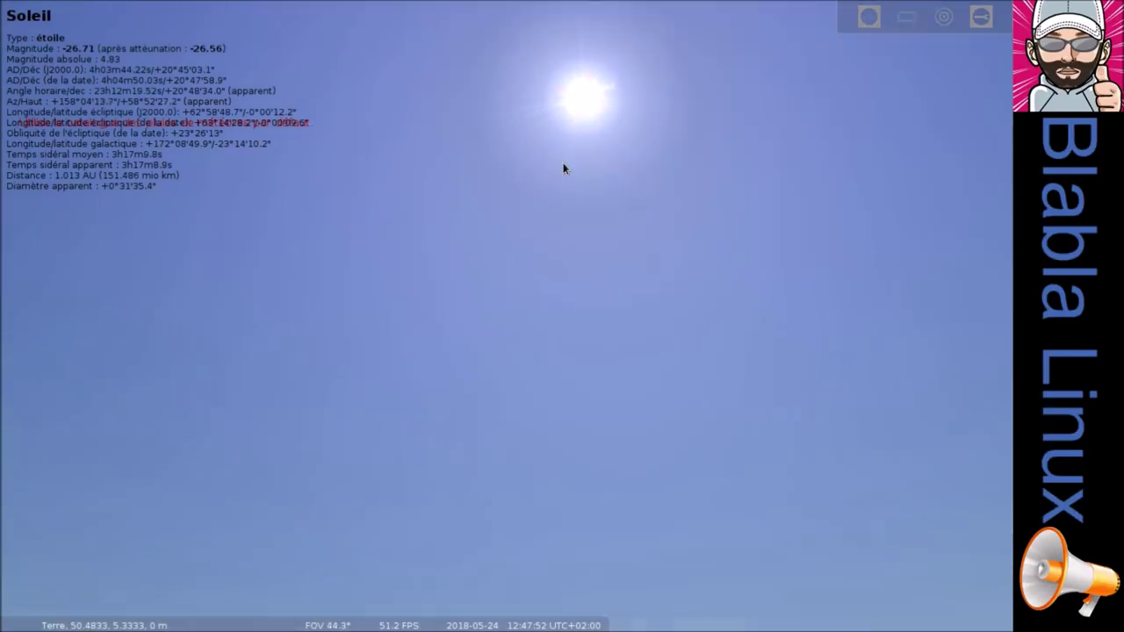
pyautogui.scroll(4, 564, 169)
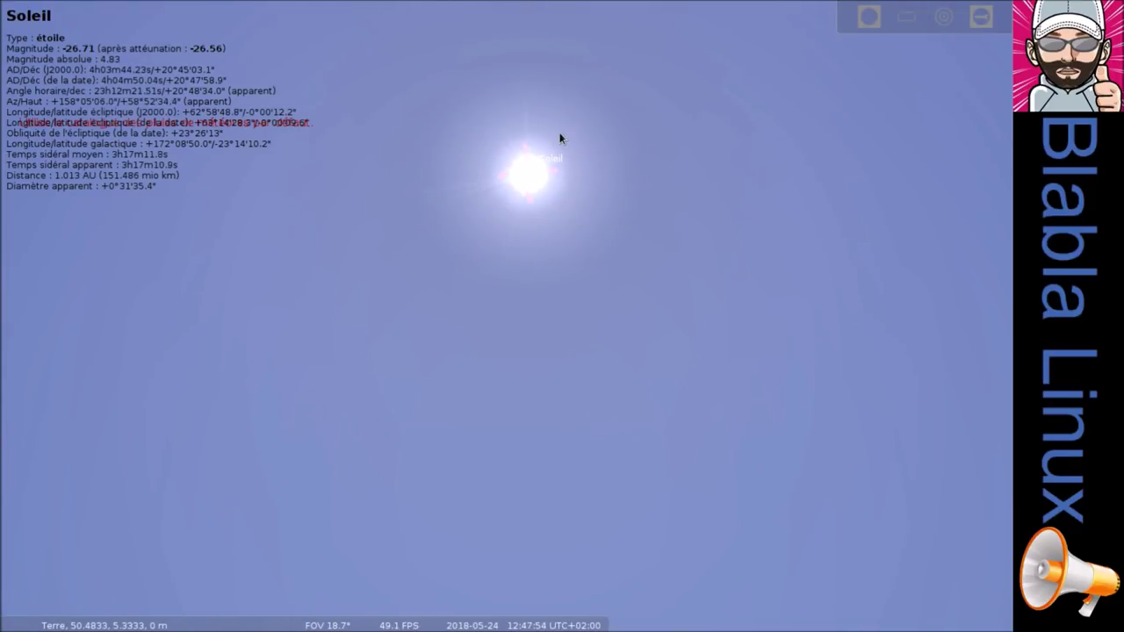
pyautogui.scroll(2, 560, 138)
pyautogui.press('Left')
# Pan to Venus, show its details and centre on it, then quit Stellarium.
pyautogui.moveTo(422, 323); pyautogui.dragTo(777, 329)
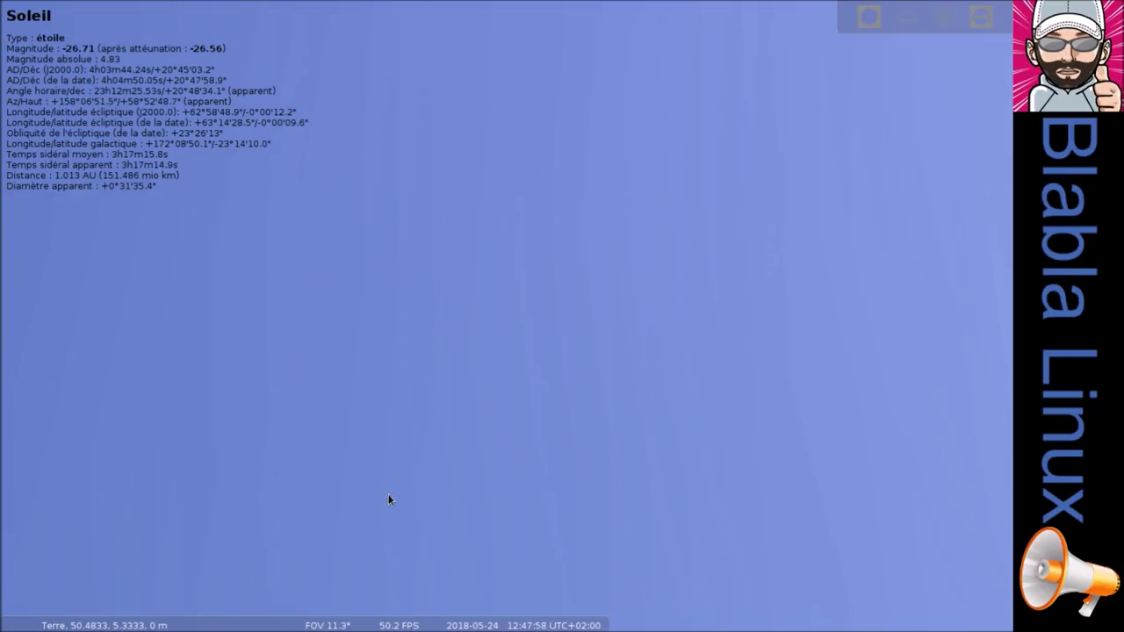
pyautogui.moveTo(389, 472); pyautogui.dragTo(409, 231)
pyautogui.moveTo(384, 477); pyautogui.dragTo(283, 398)
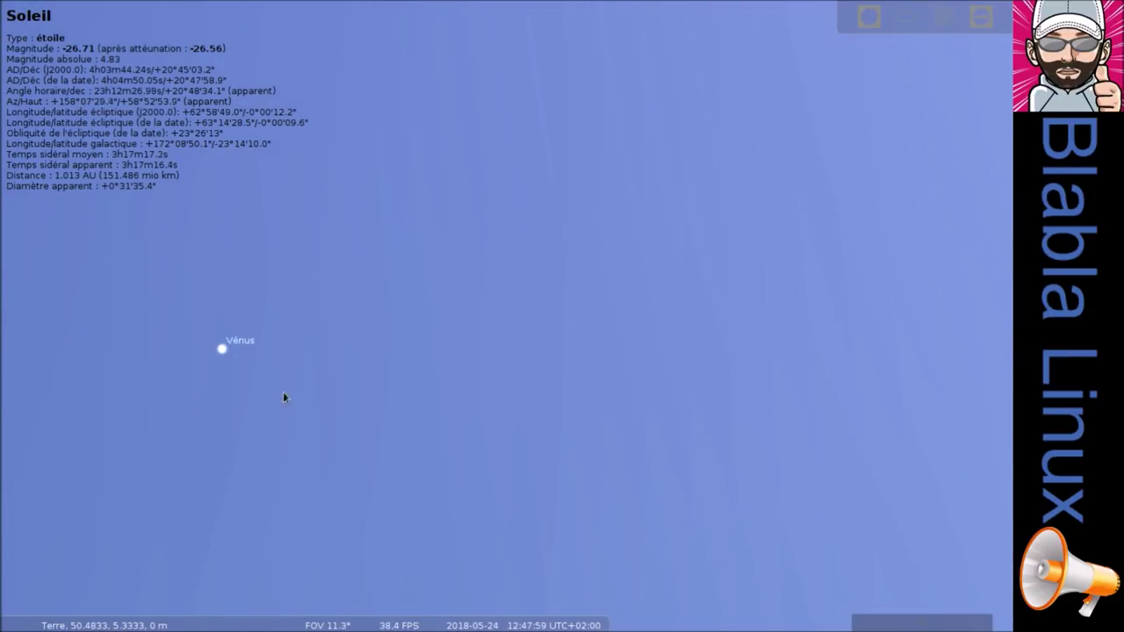
pyautogui.click(222, 350)
pyautogui.scroll(2, 222, 350)
pyautogui.press('space')
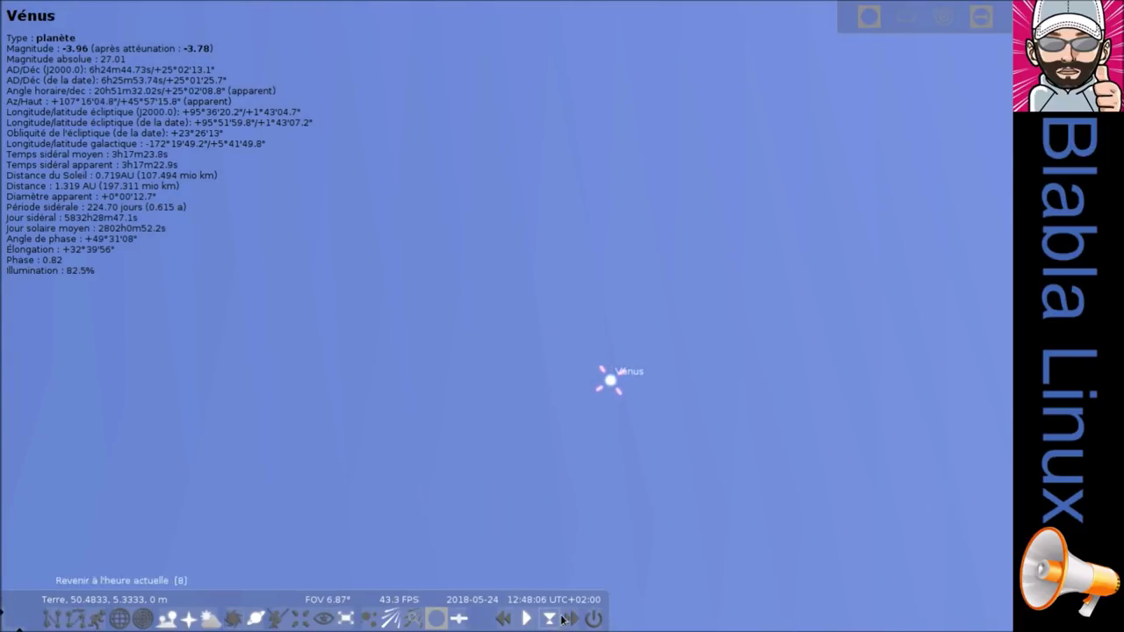
pyautogui.click(600, 621)
pyautogui.moveTo(487, 606)
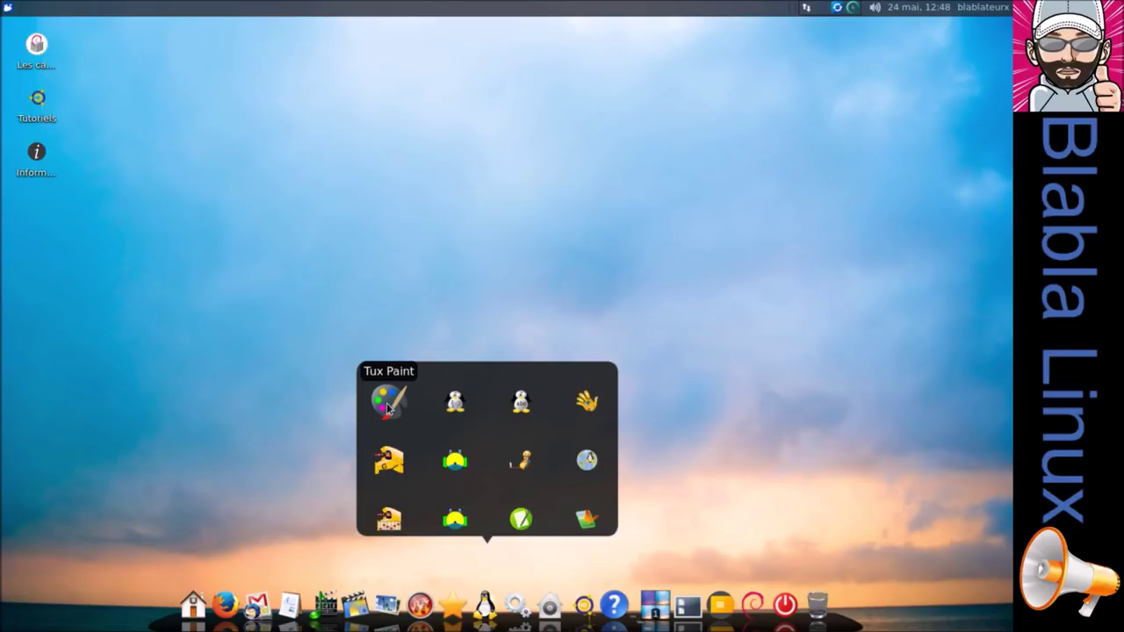
# Open Tux Paint, then quit it without saving the blank picture.
pyautogui.click(386, 403)
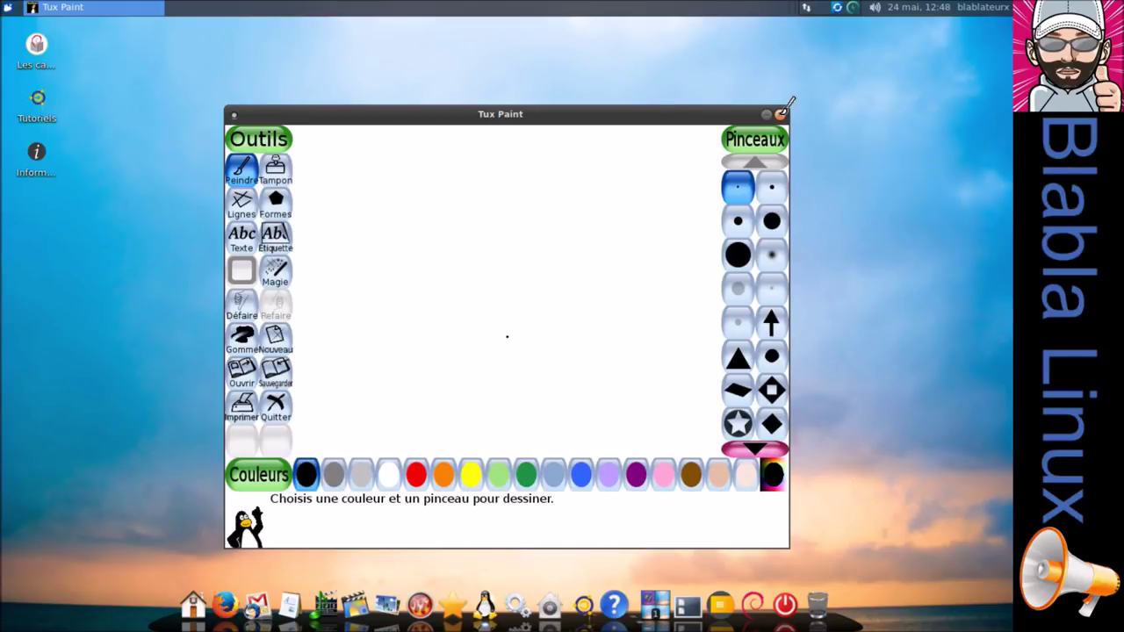
pyautogui.click(780, 117)
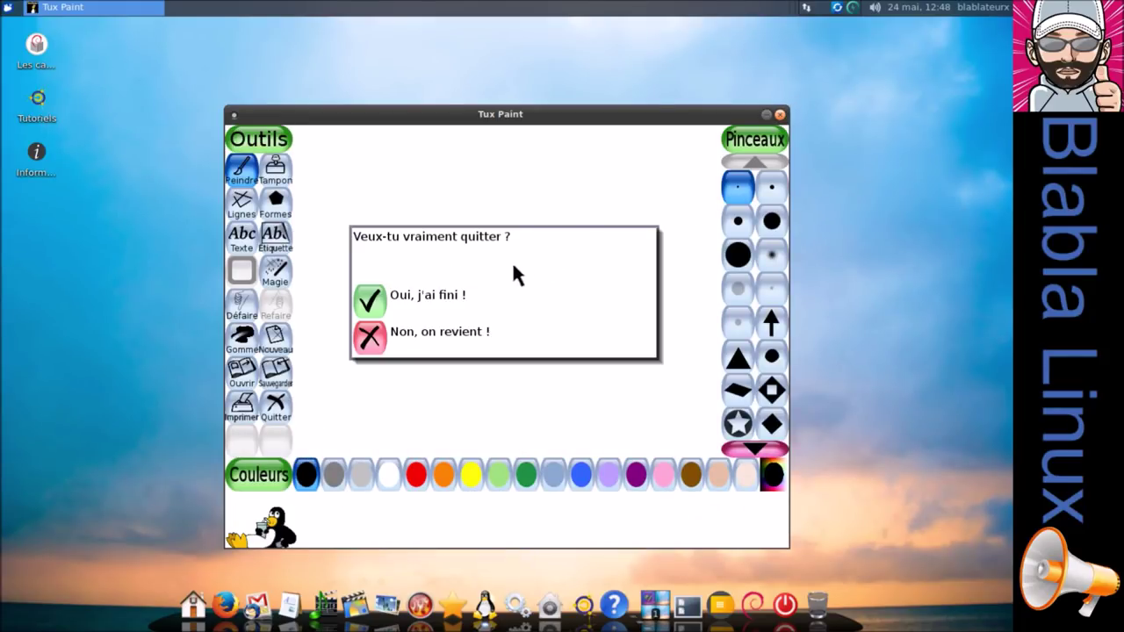
pyautogui.click(369, 301)
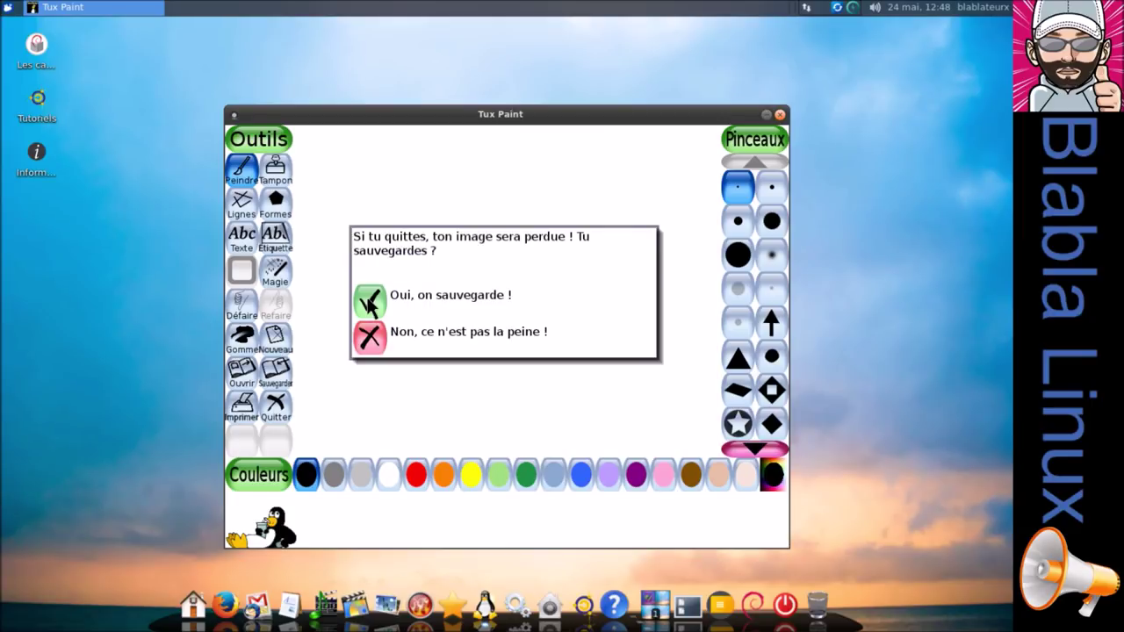
pyautogui.click(370, 336)
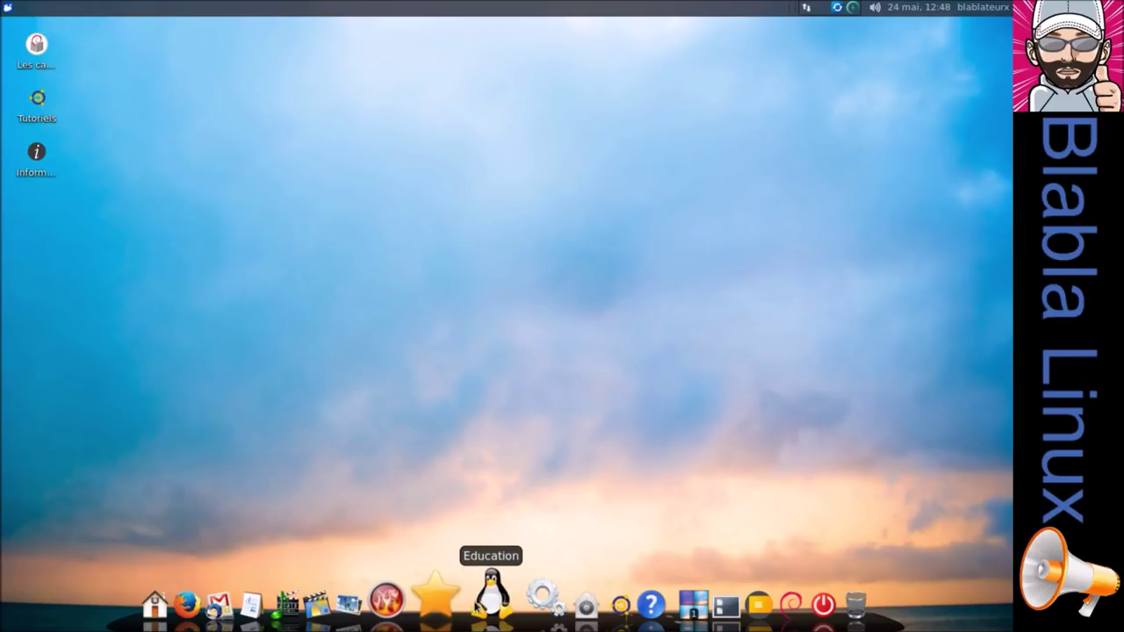
pyautogui.click(476, 606)
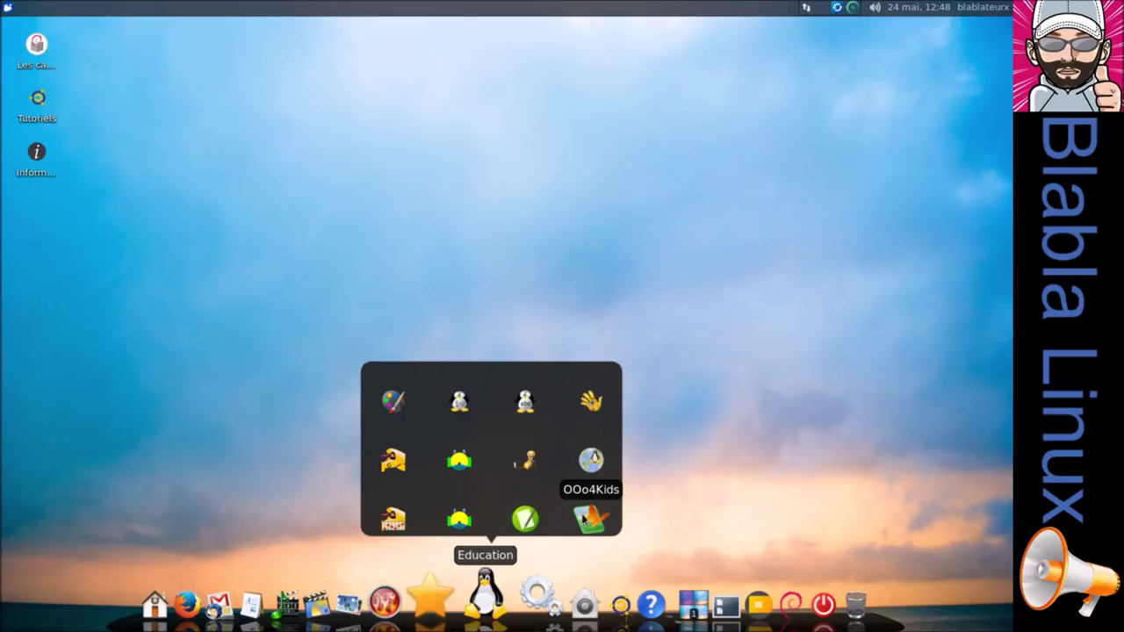
pyautogui.click(521, 601)
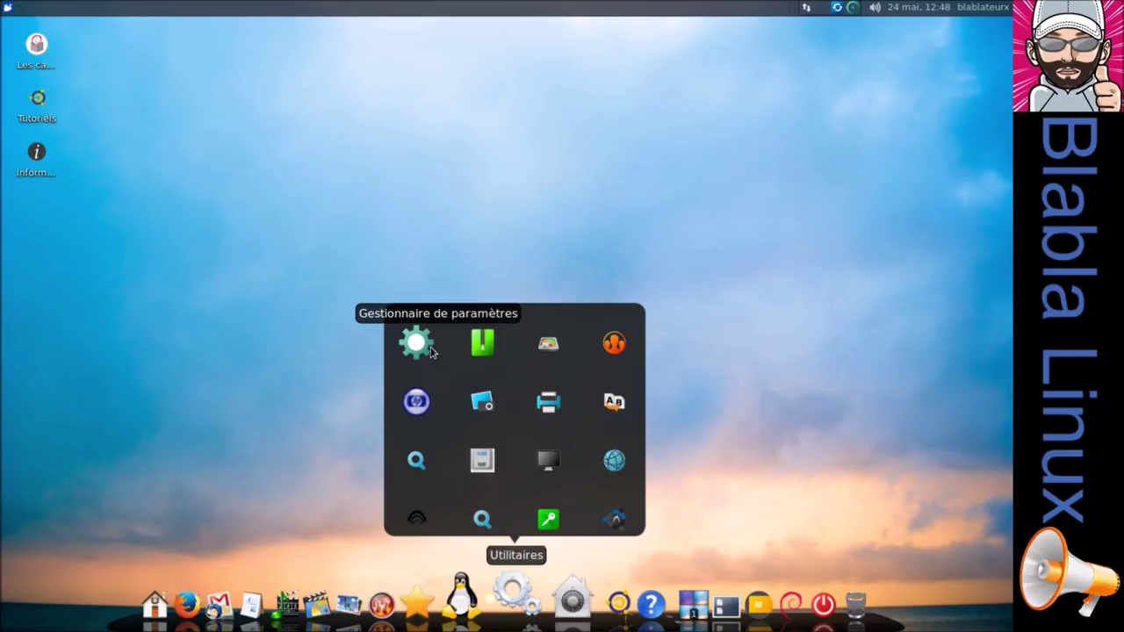
pyautogui.click(426, 352)
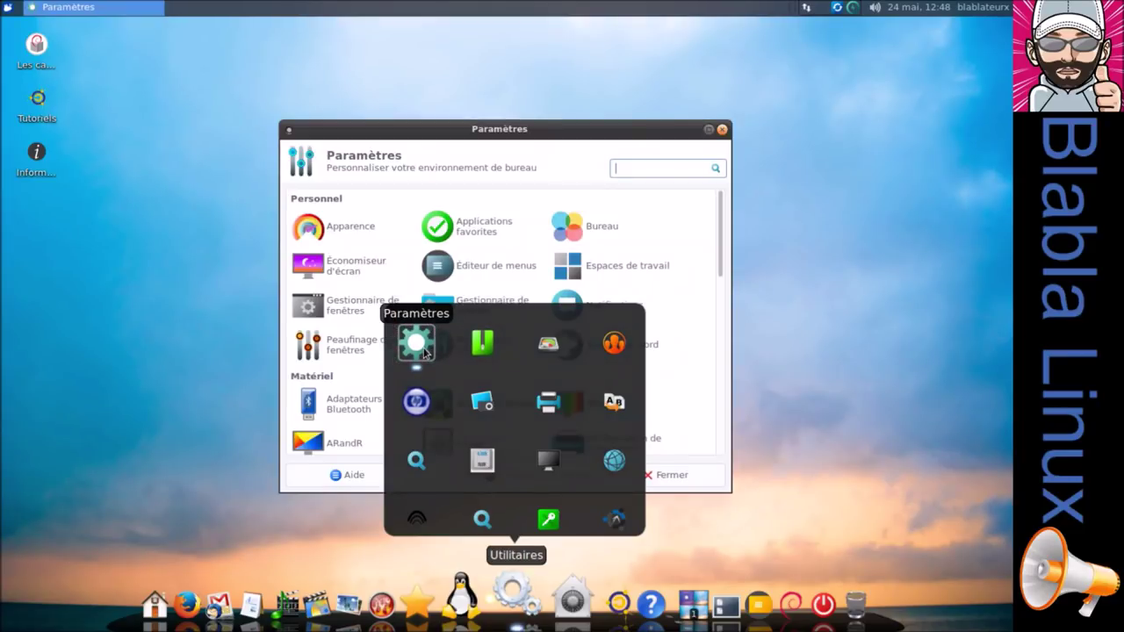
pyautogui.click(483, 351)
pyautogui.click(545, 347)
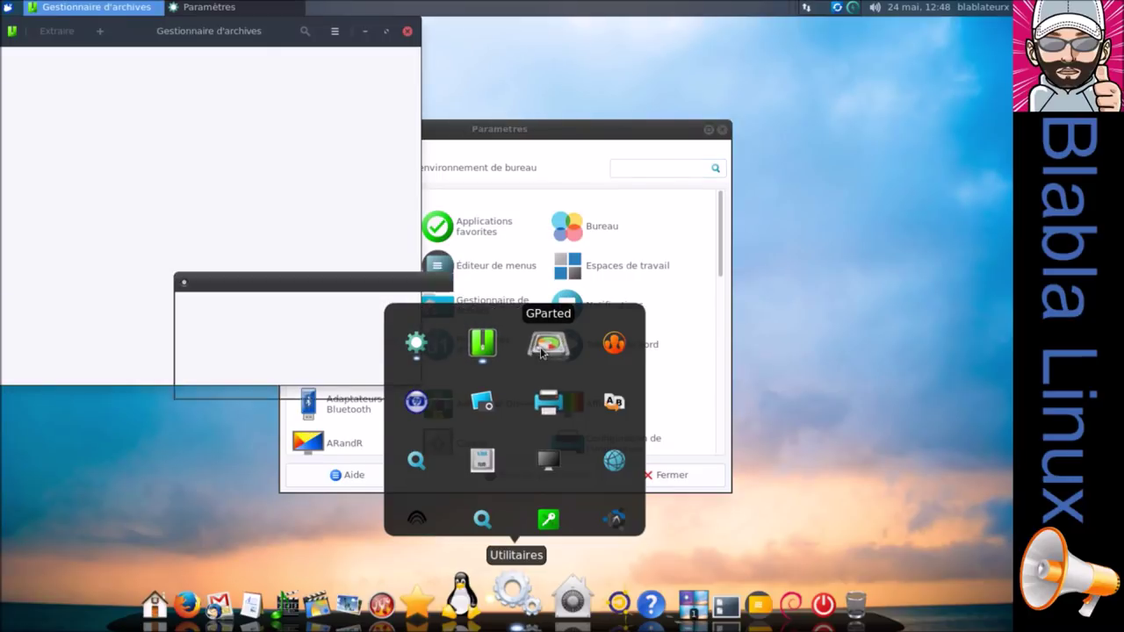
pyautogui.write('••••••')
pyautogui.press('Return')
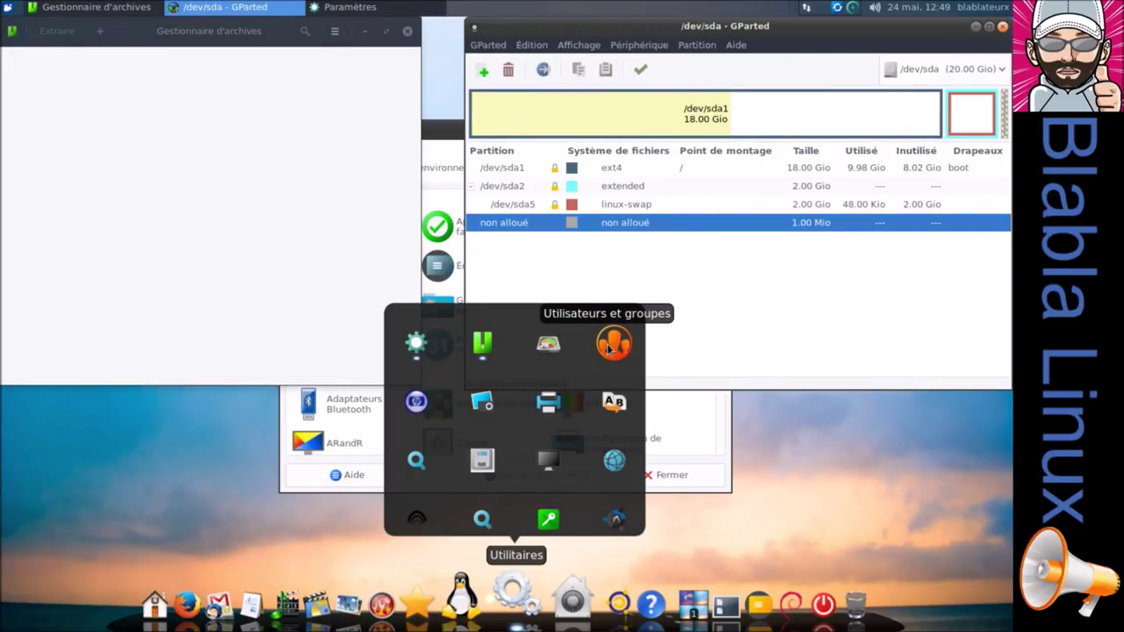
pyautogui.click(607, 347)
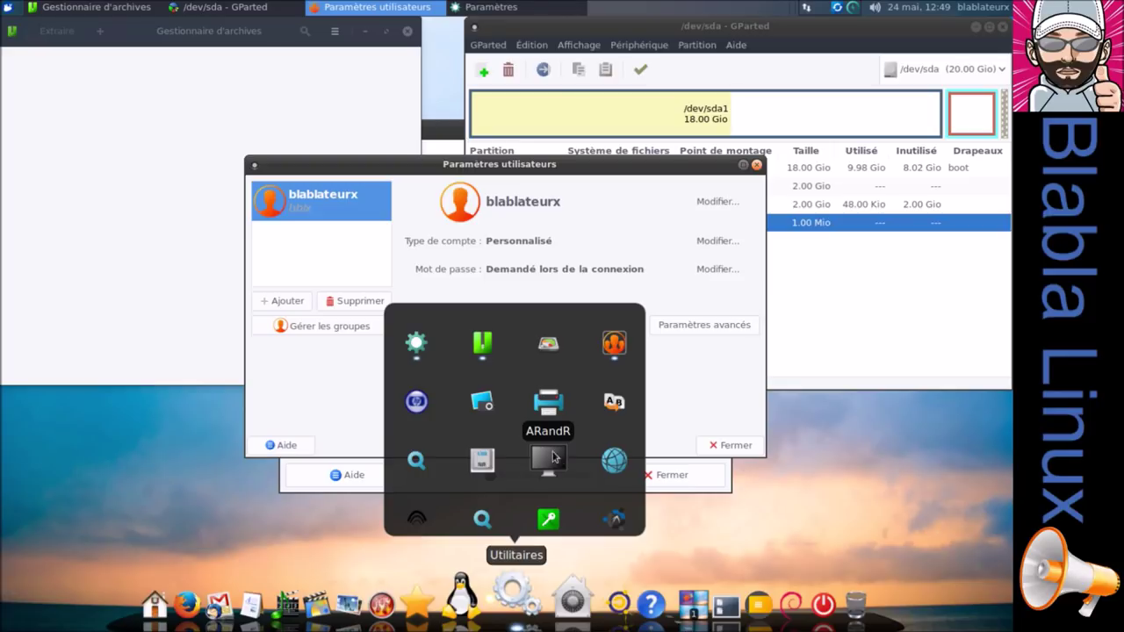
pyautogui.click(427, 470)
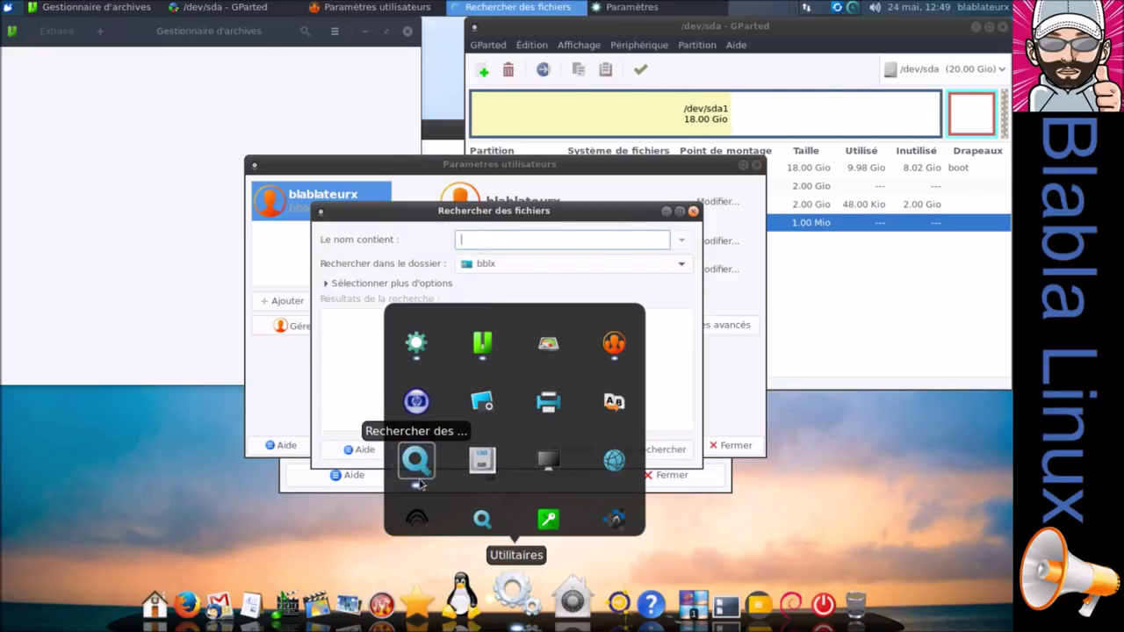
pyautogui.click(481, 518)
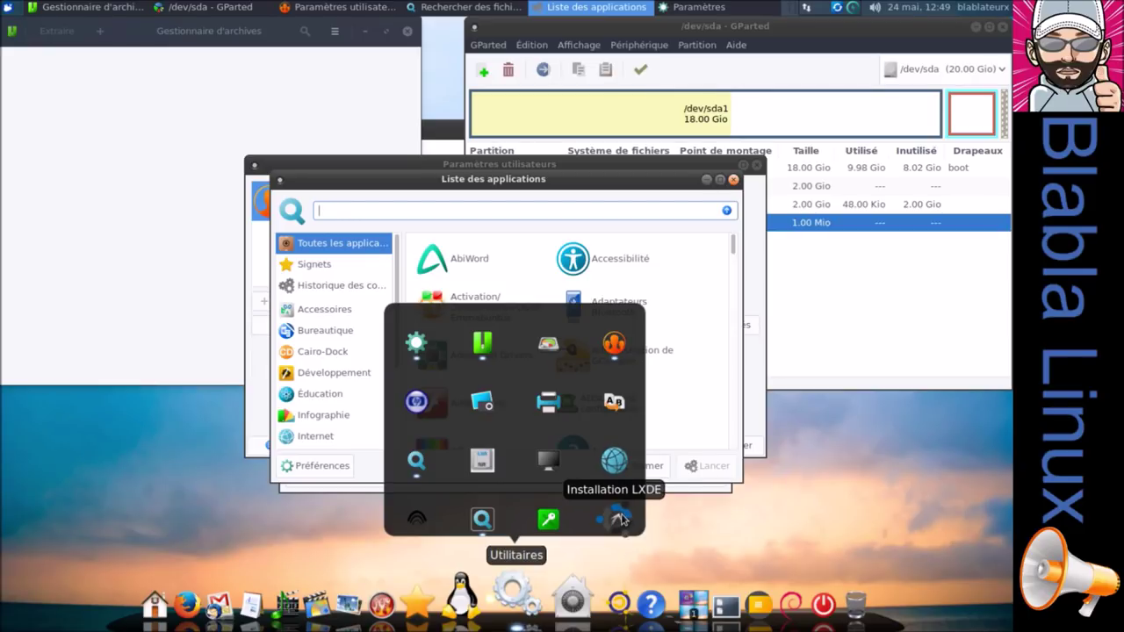
pyautogui.click(733, 179)
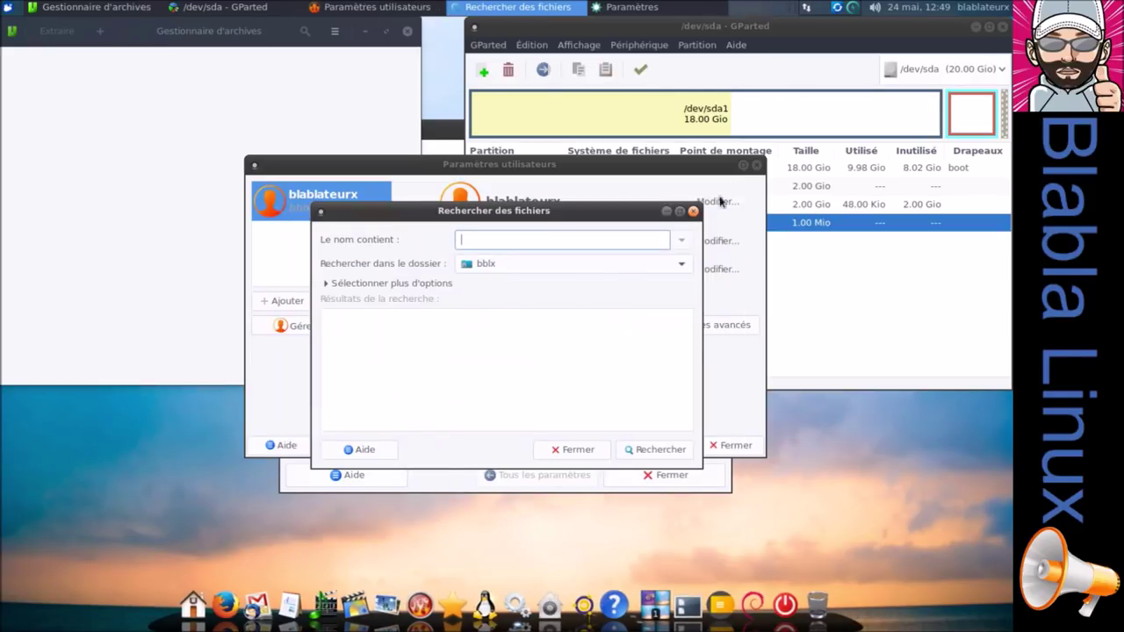
pyautogui.click(693, 210)
pyautogui.click(756, 165)
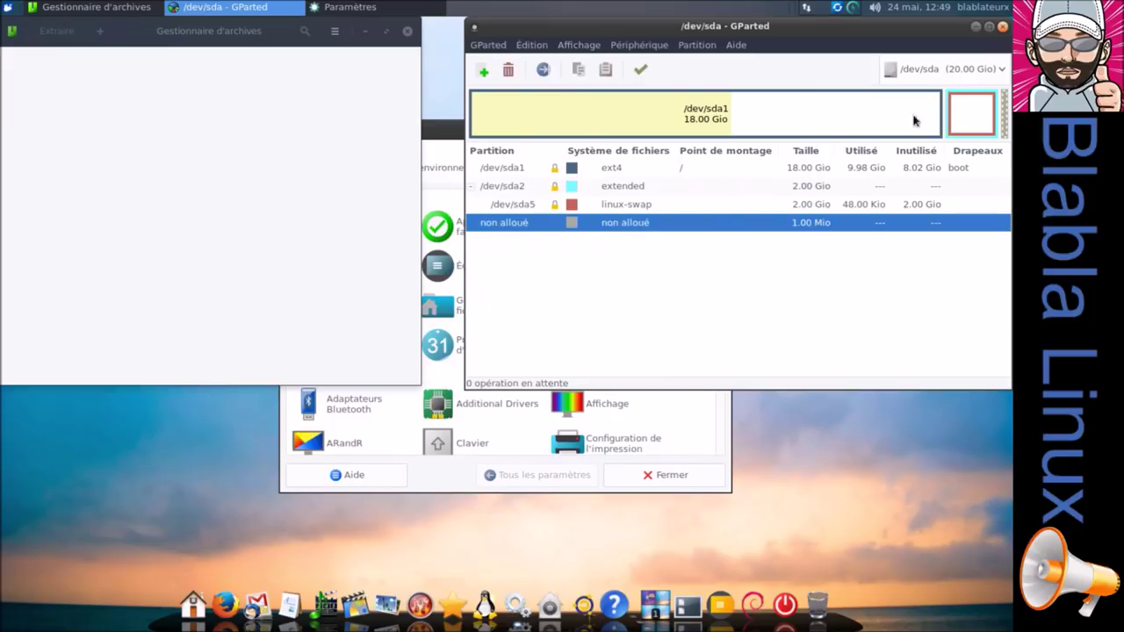
pyautogui.click(1001, 27)
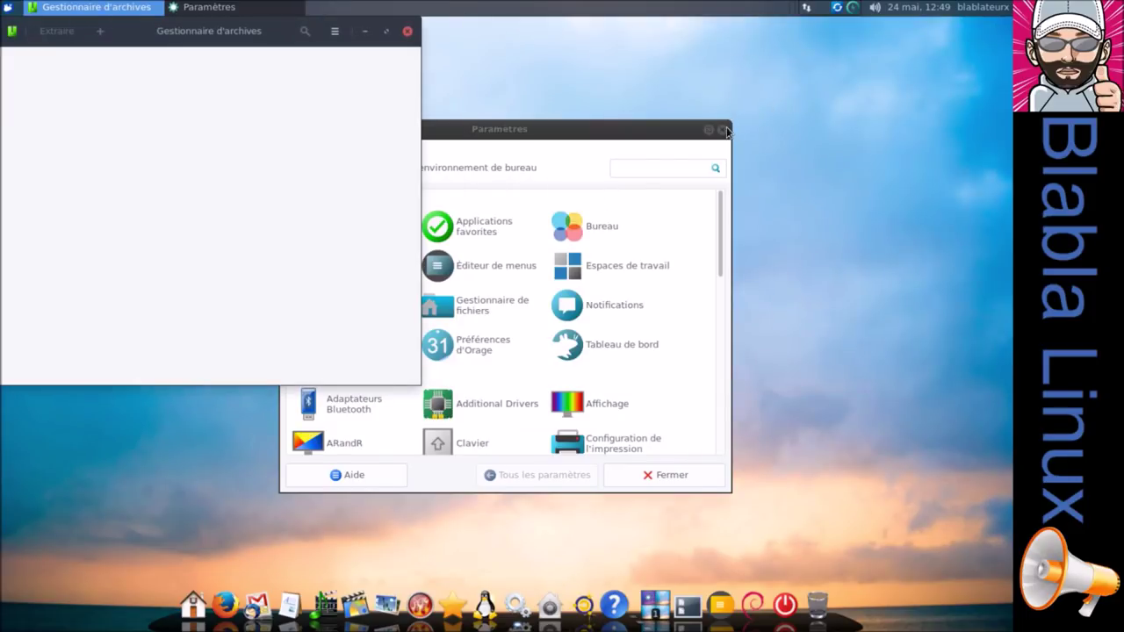
pyautogui.click(723, 130)
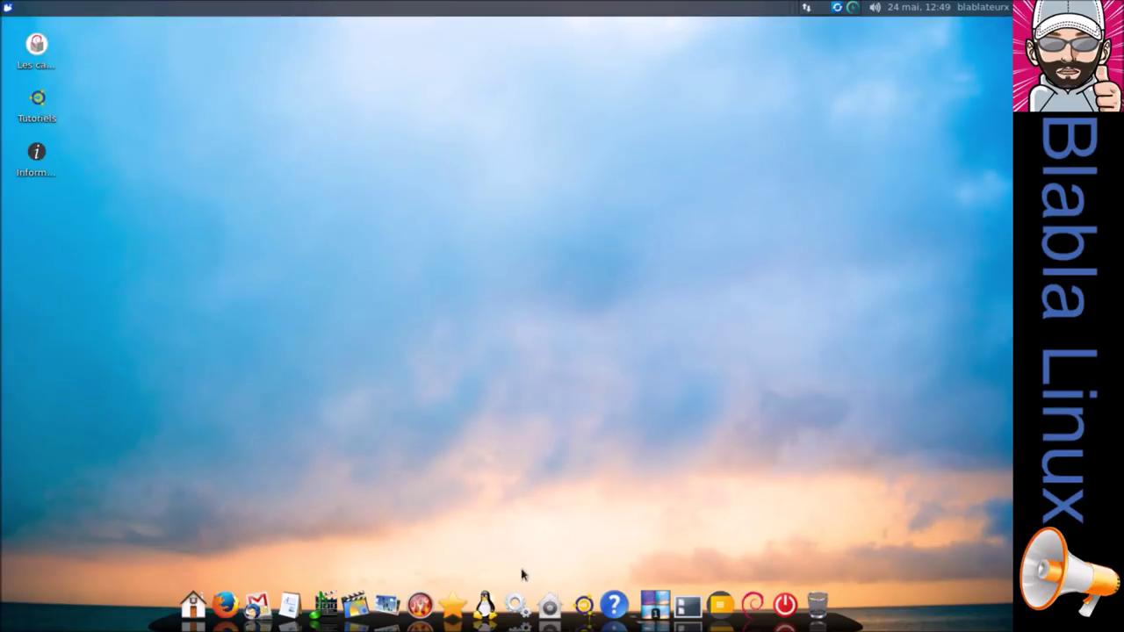
pyautogui.click(548, 601)
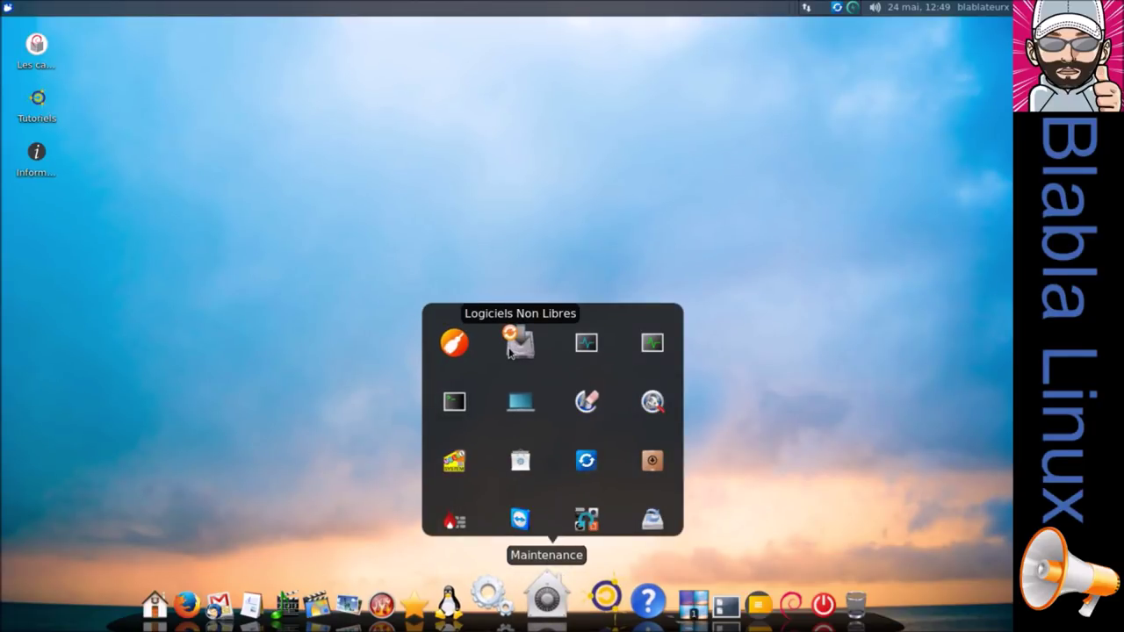
pyautogui.click(509, 351)
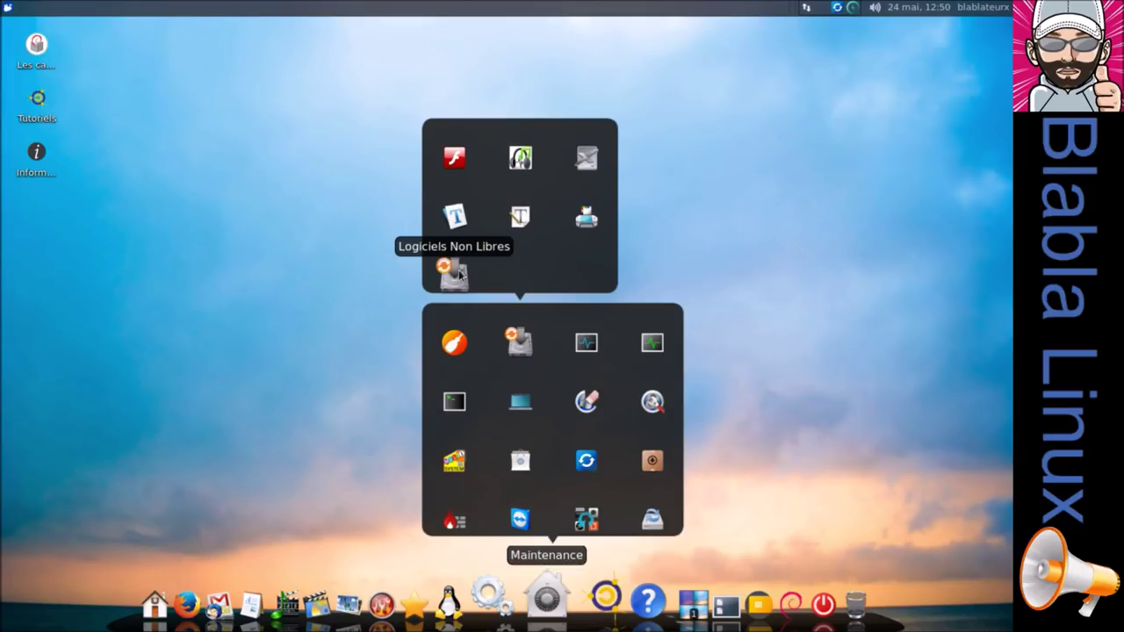
pyautogui.click(463, 167)
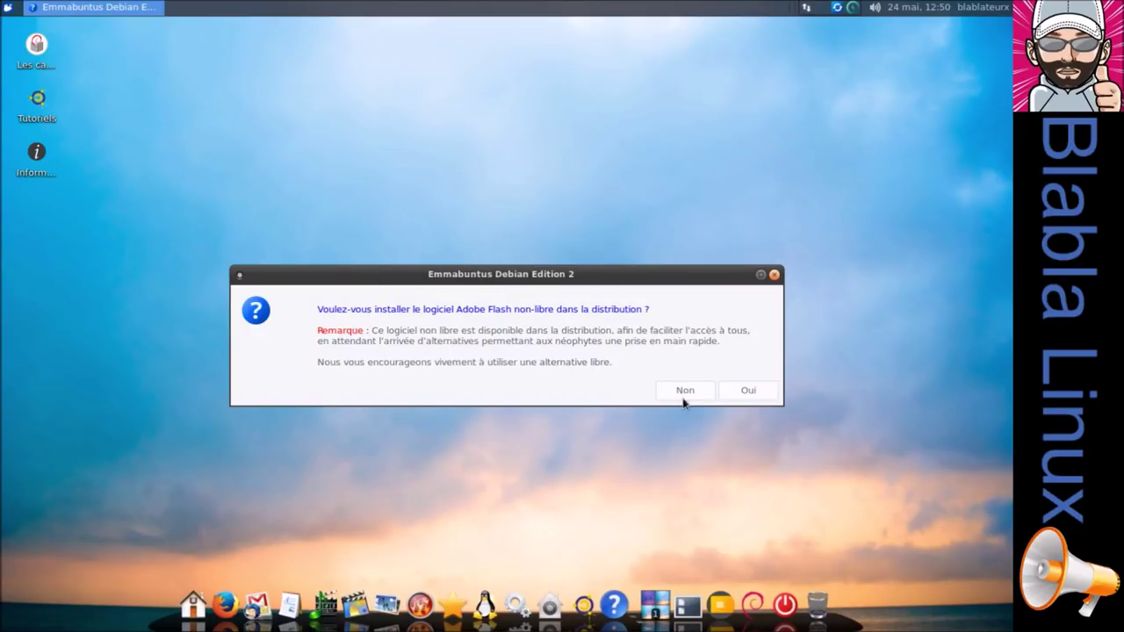
pyautogui.click(685, 392)
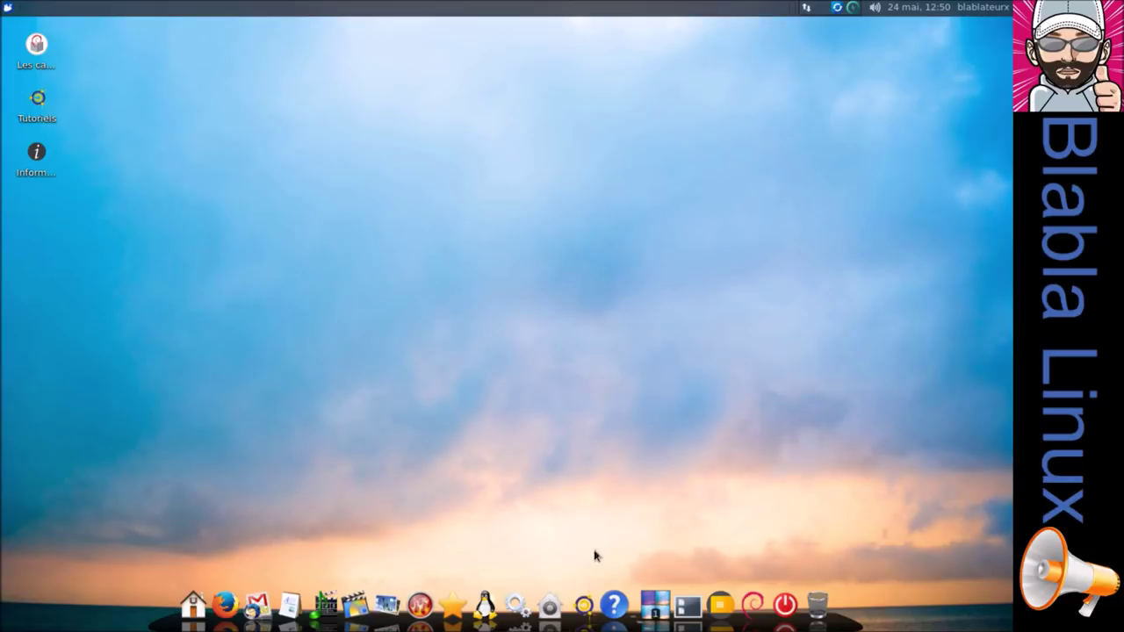
# From the Maintenance group, launch Htop, task manager, terminal, Sysinfo and the password-protected boot repair tool.
pyautogui.click(559, 612)
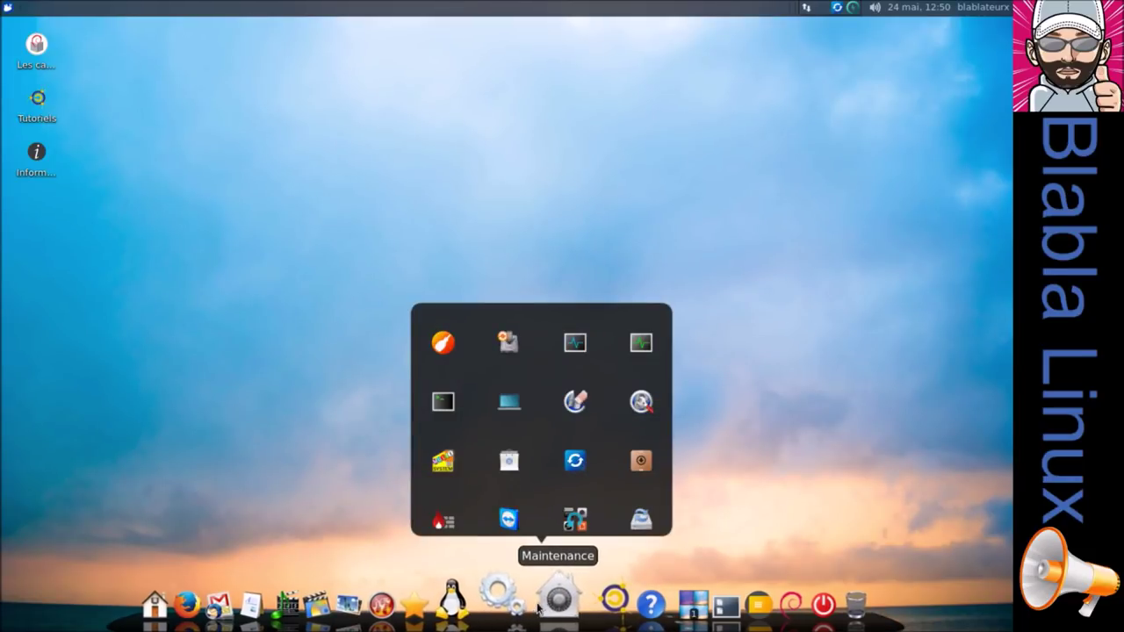
pyautogui.click(575, 342)
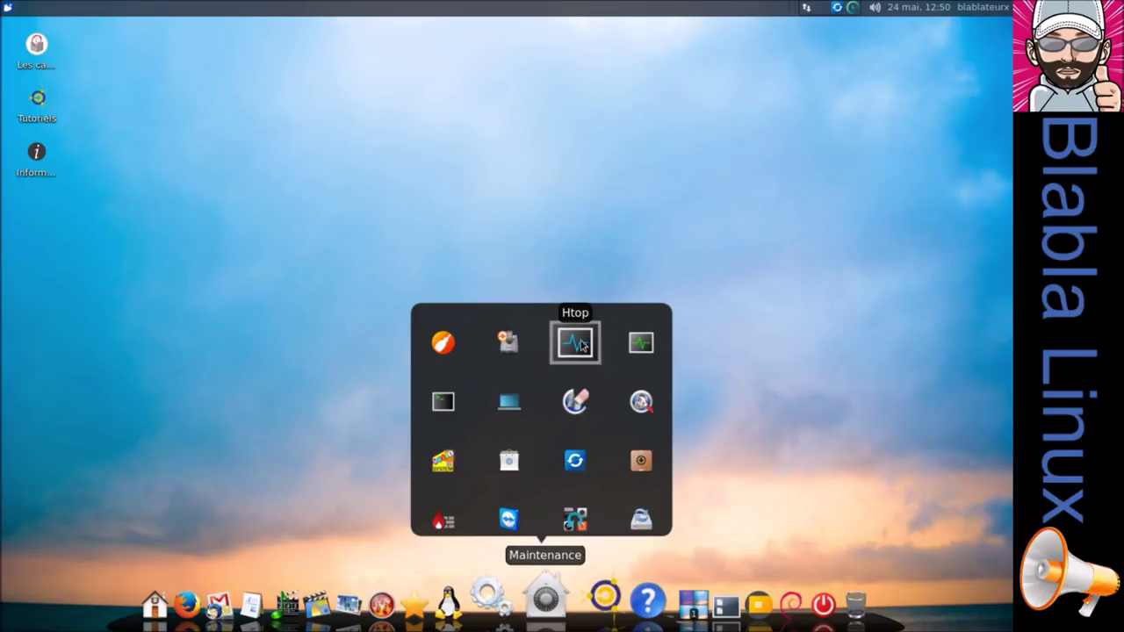
pyautogui.click(640, 342)
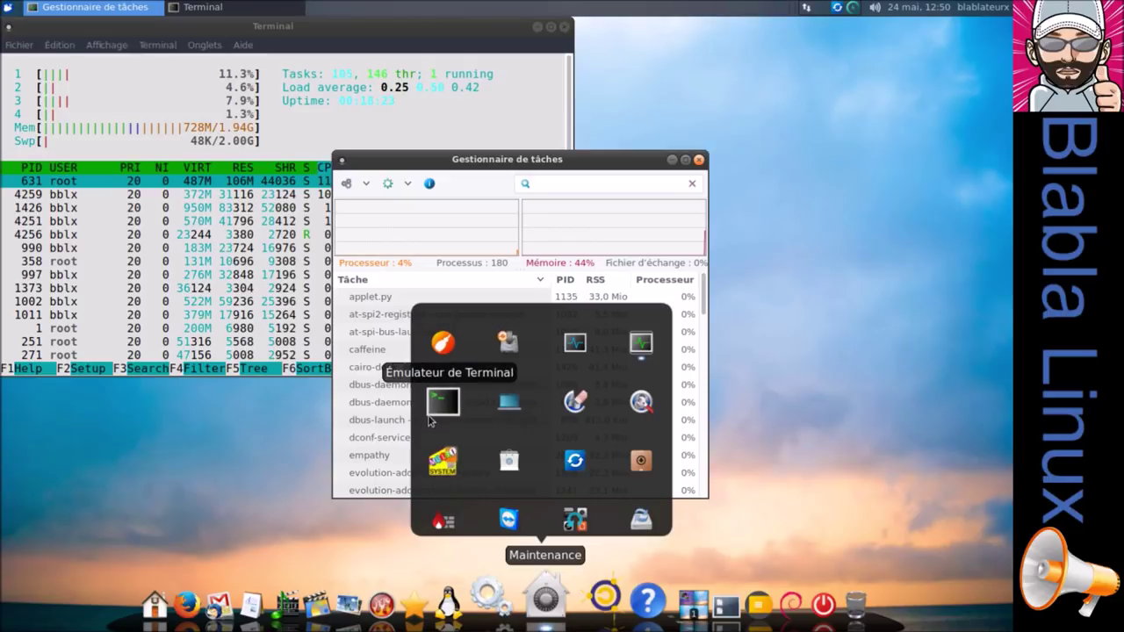
pyautogui.click(454, 403)
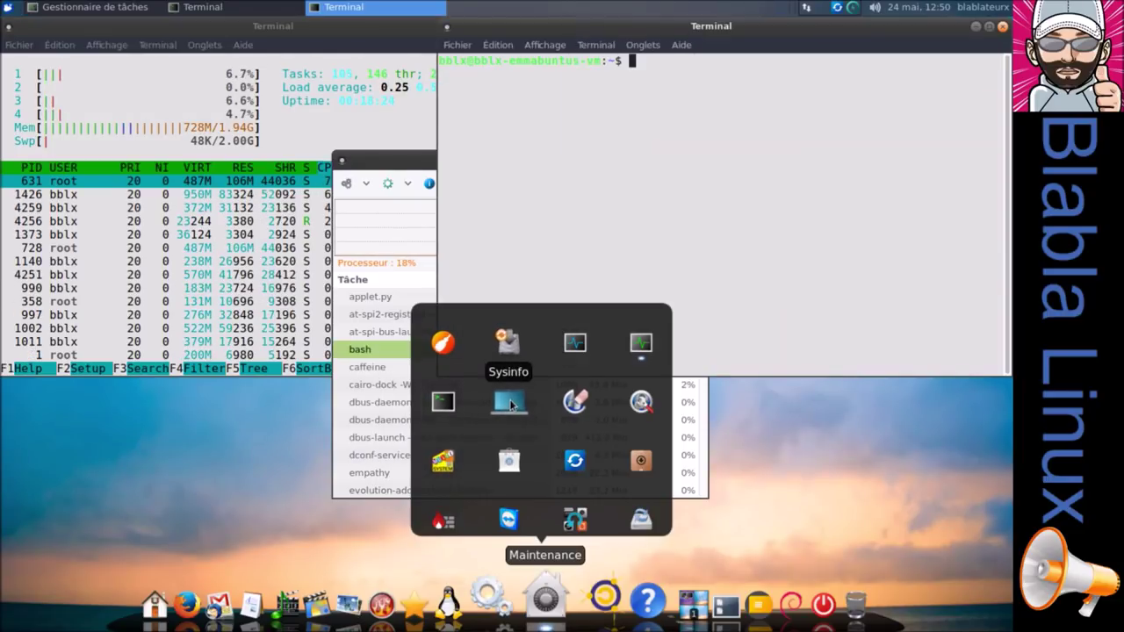
pyautogui.click(511, 403)
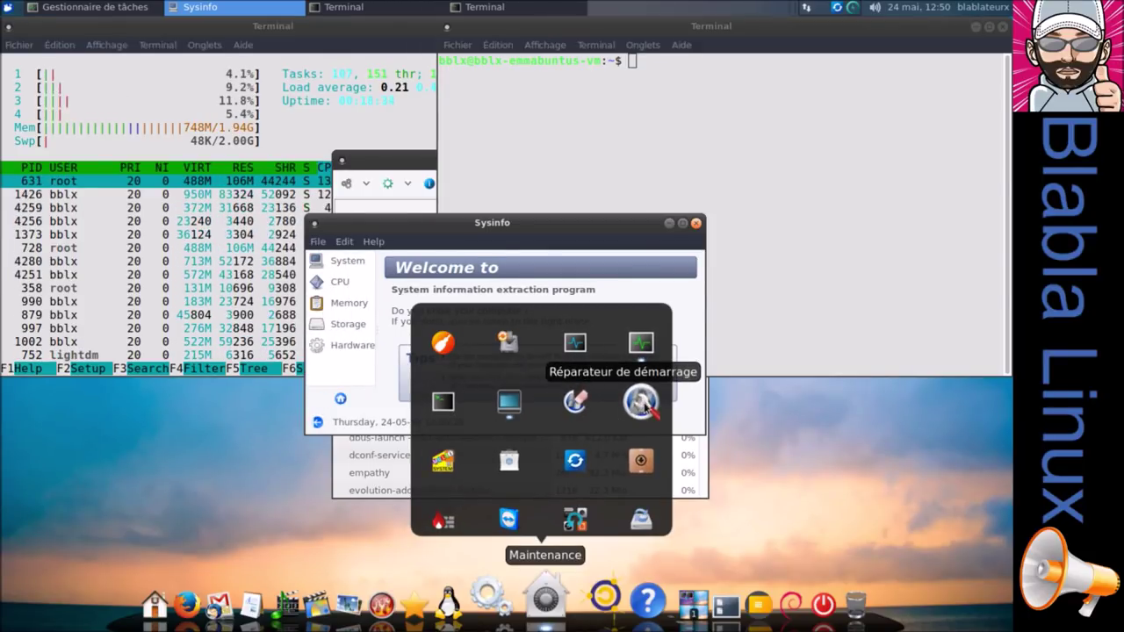
pyautogui.click(641, 403)
pyautogui.write('*****')
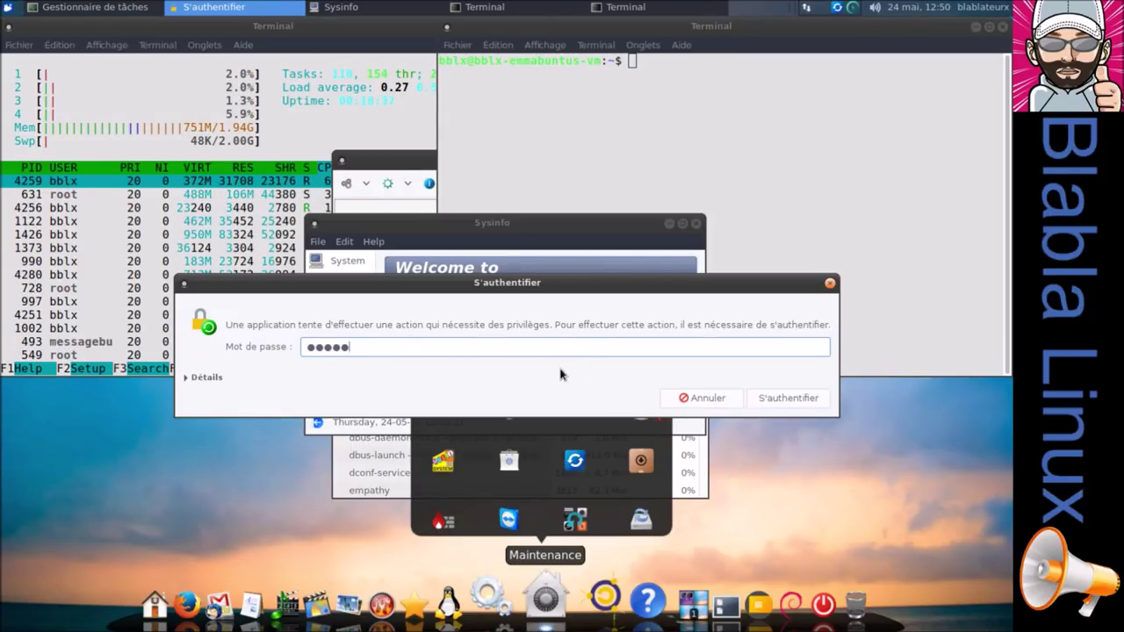
pyautogui.write('***')
pyautogui.press('Return')
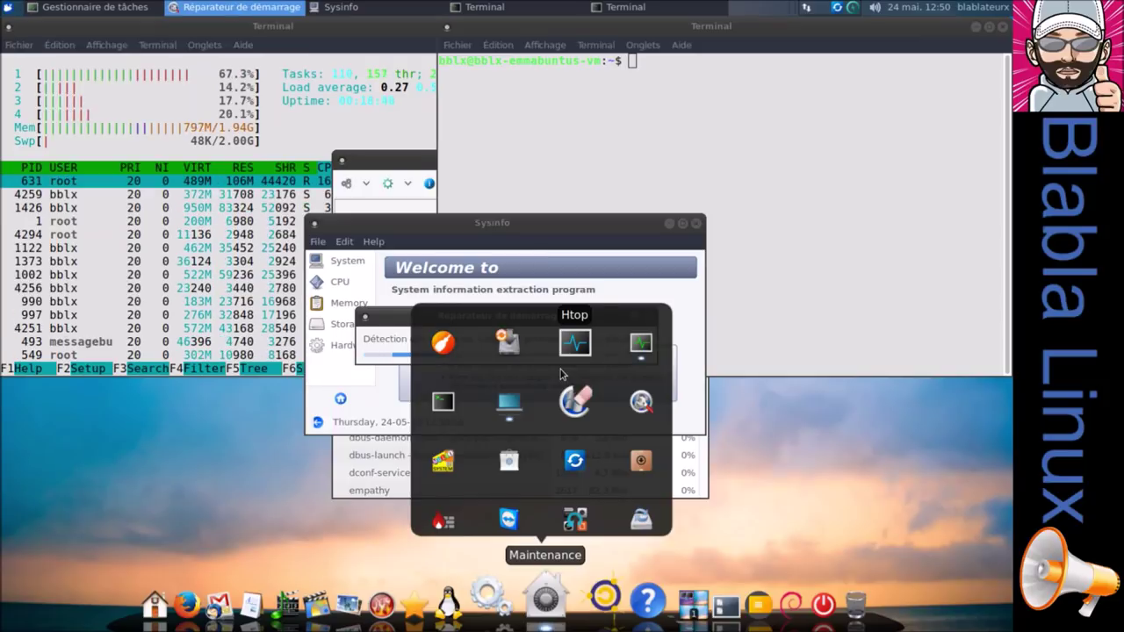
# Close Htop, the terminal, task manager and Sysinfo, and quit the cancelled boot repair.
pyautogui.click(1002, 28)
pyautogui.click(566, 20)
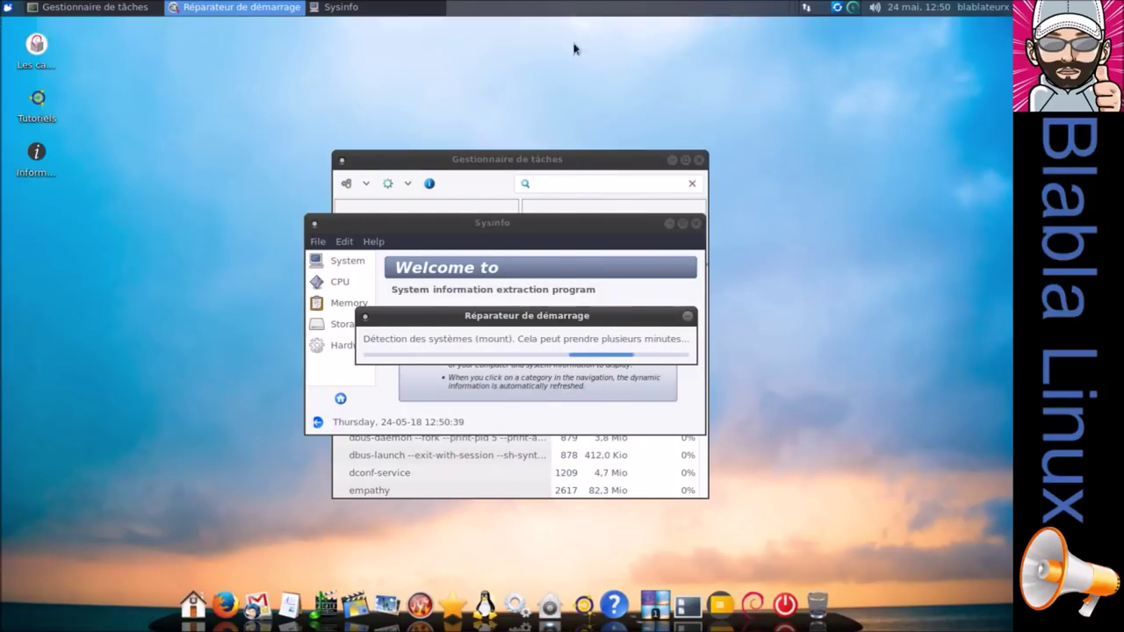
pyautogui.click(699, 159)
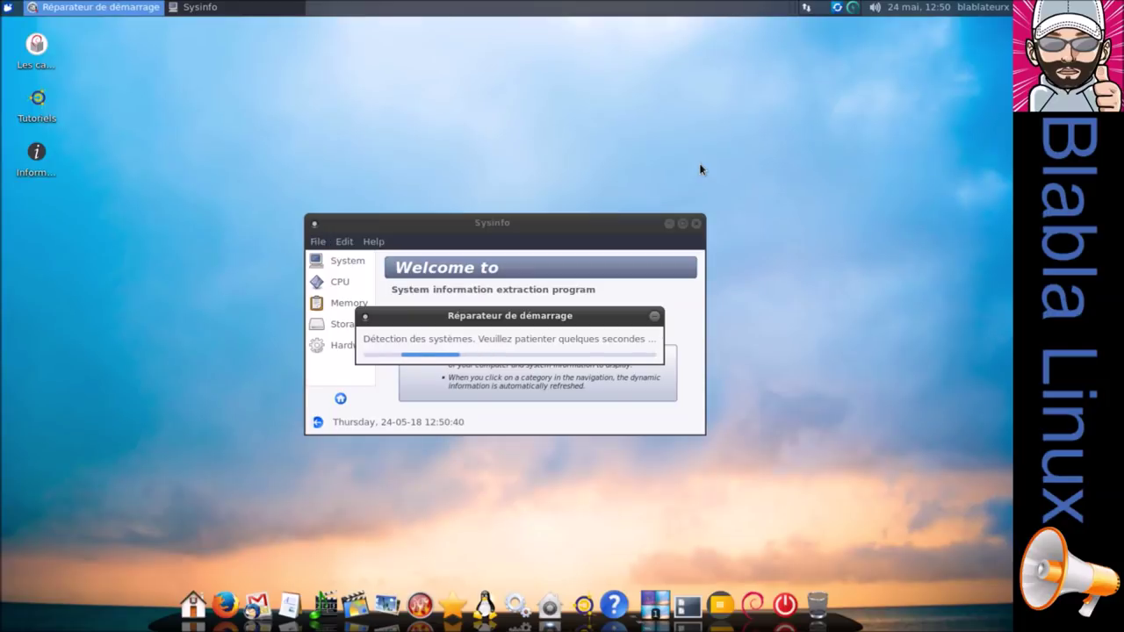
pyautogui.click(698, 224)
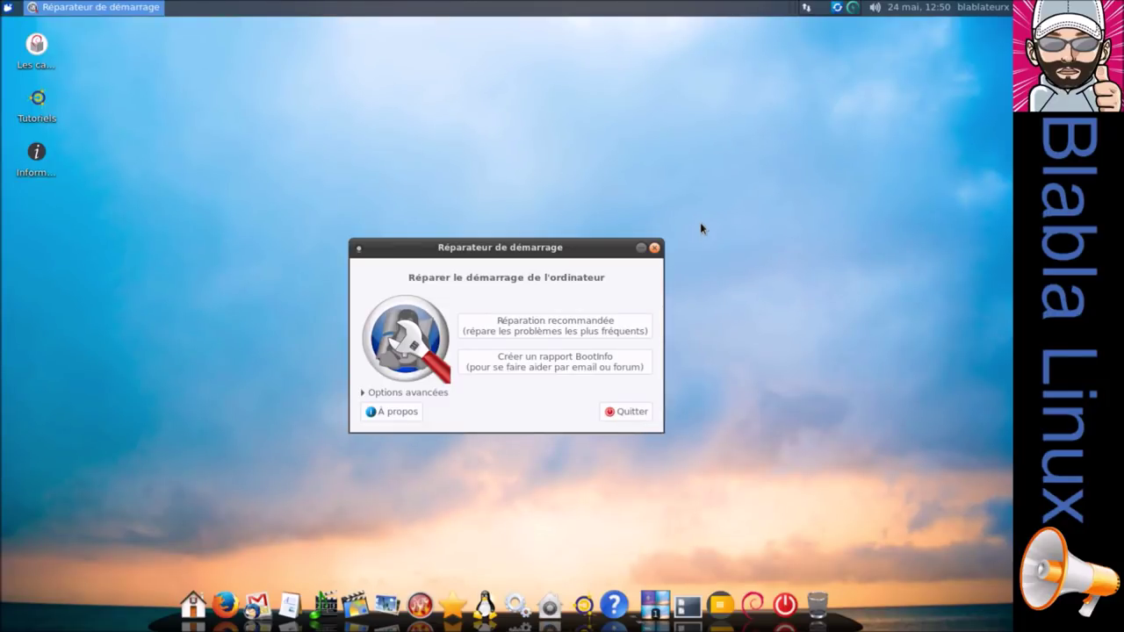
pyautogui.click(630, 419)
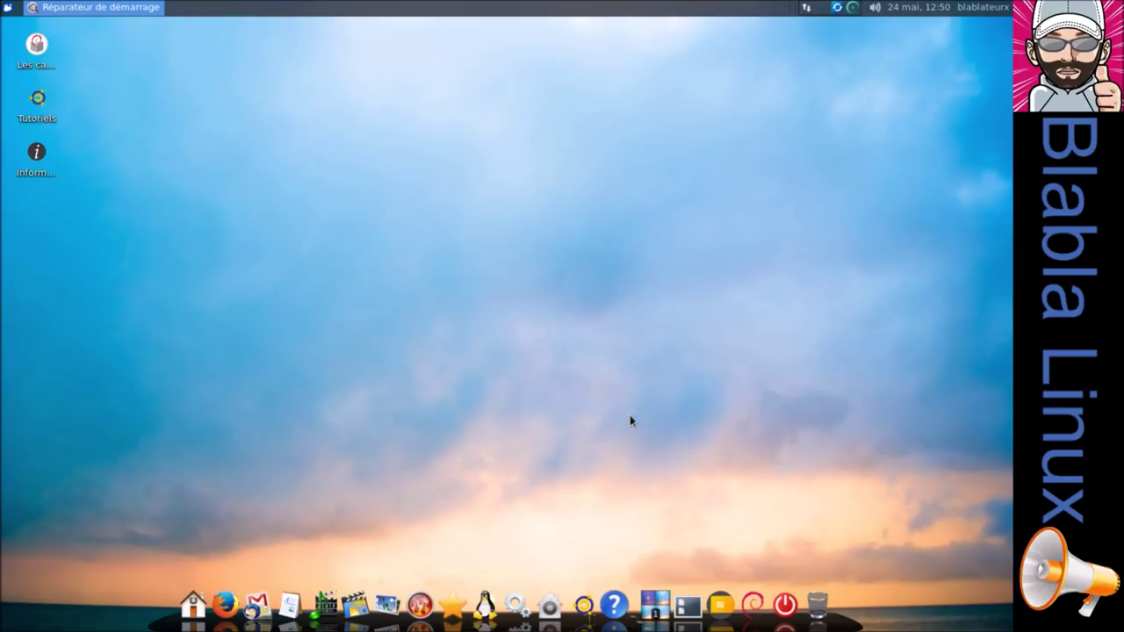
pyautogui.click(559, 376)
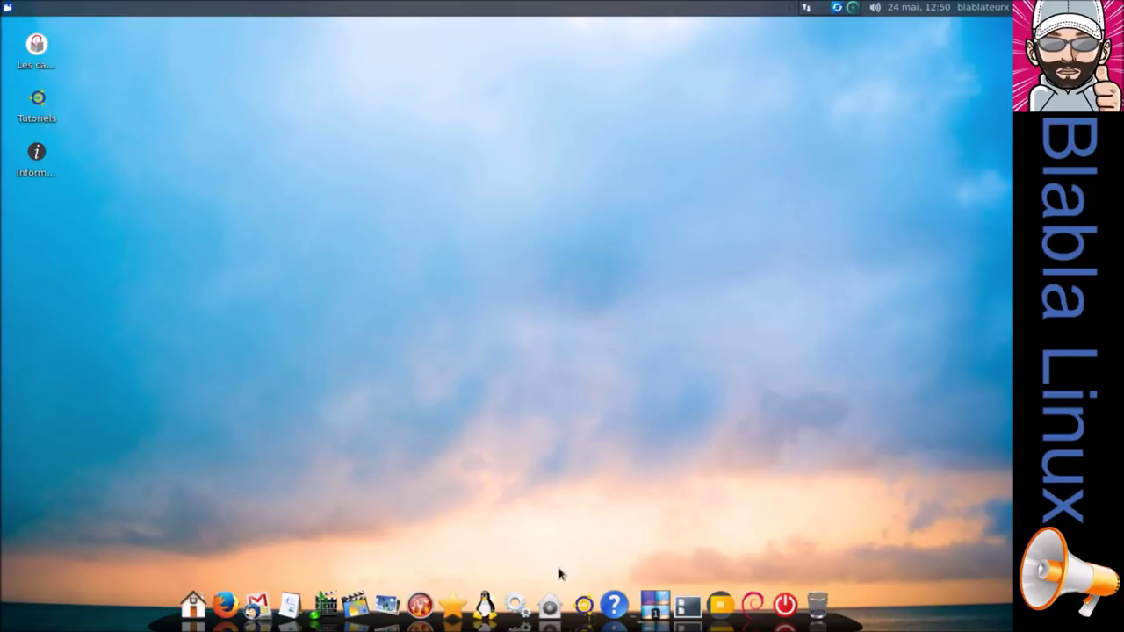
pyautogui.click(550, 606)
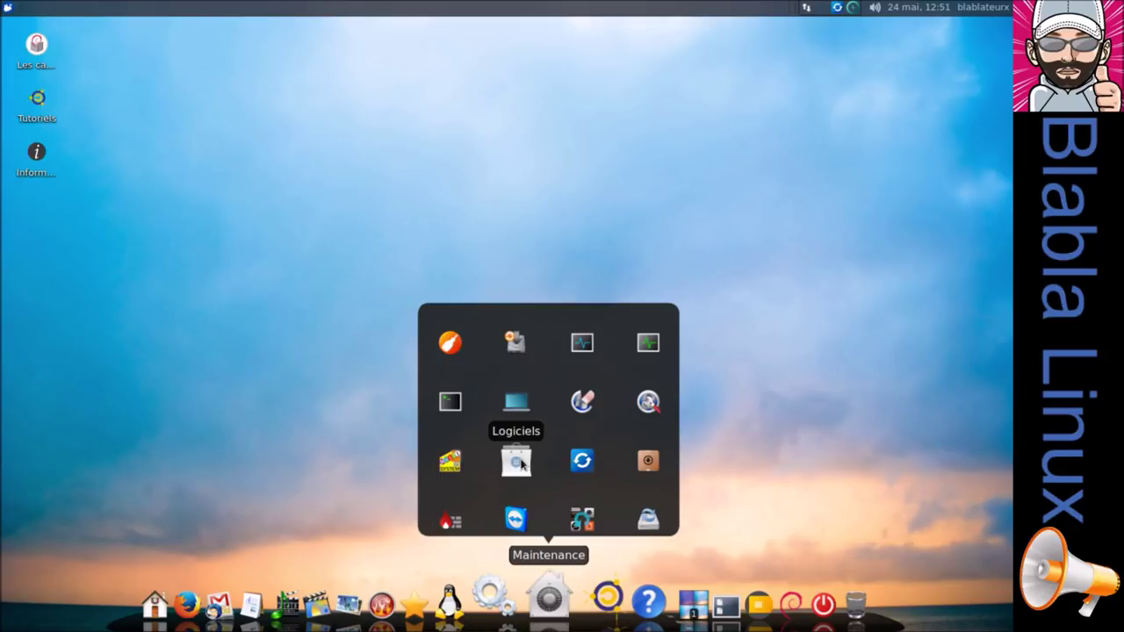
pyautogui.click(518, 463)
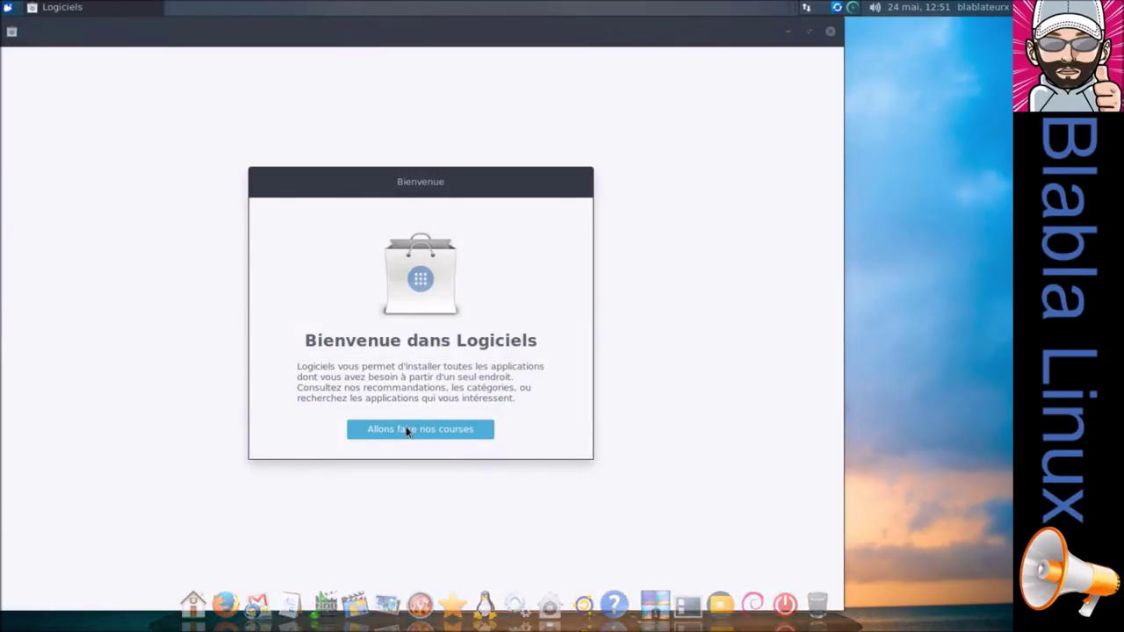
pyautogui.click(407, 429)
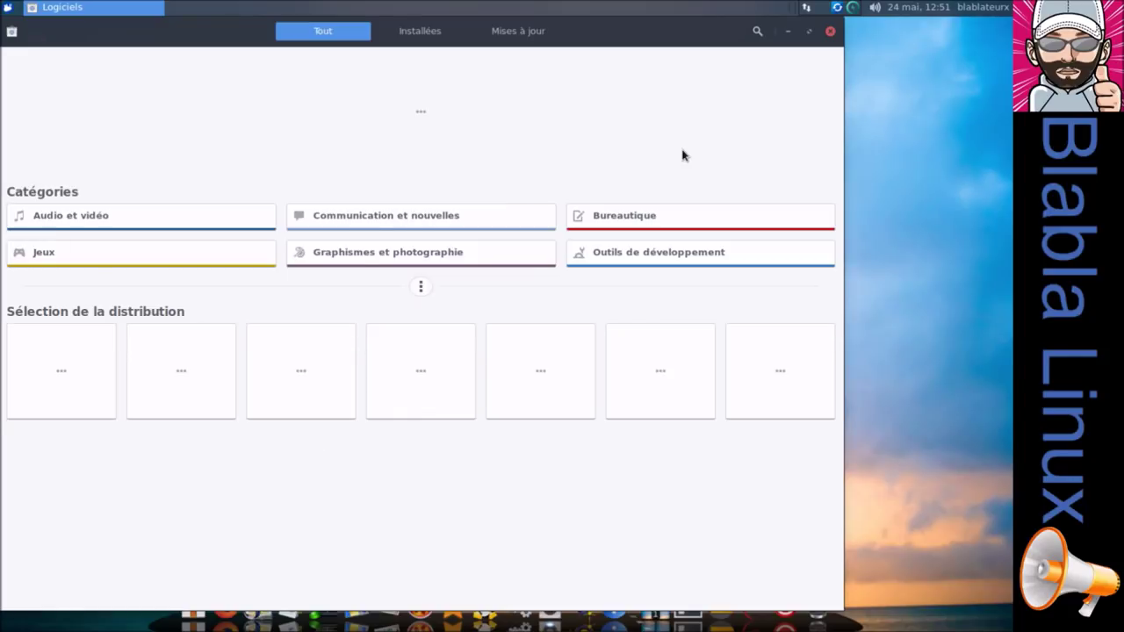
pyautogui.click(830, 33)
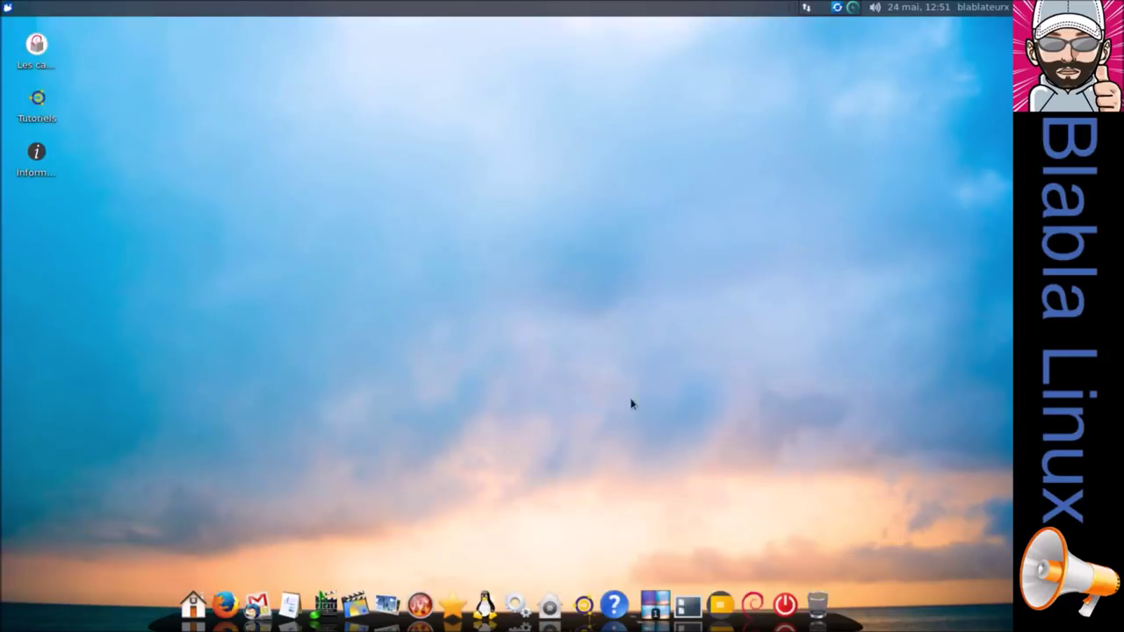
pyautogui.click(545, 614)
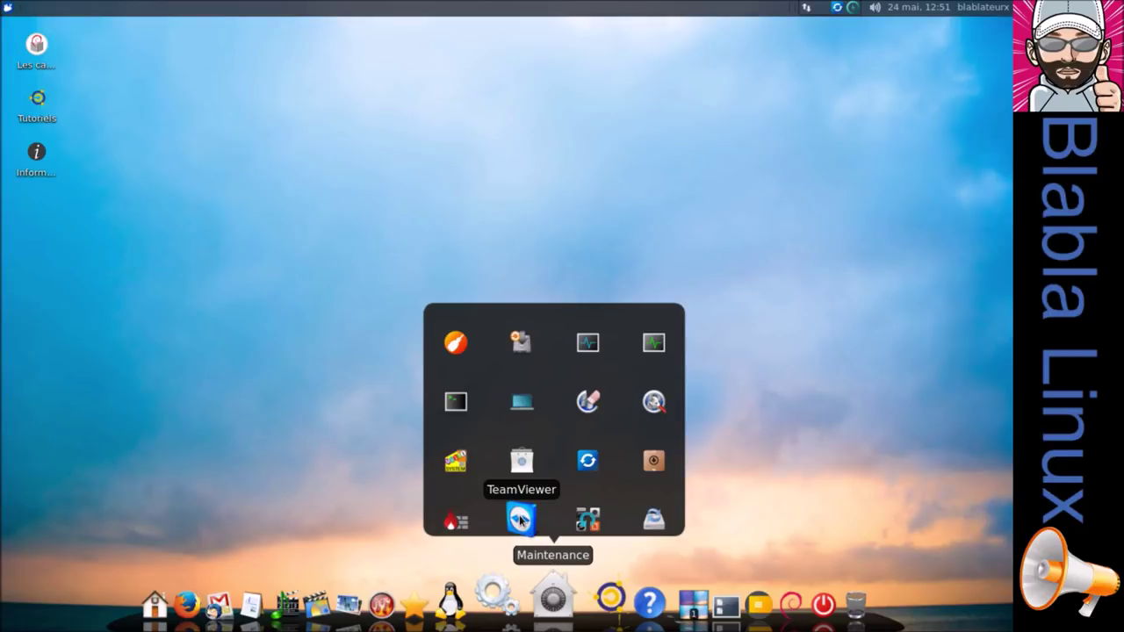
pyautogui.click(521, 519)
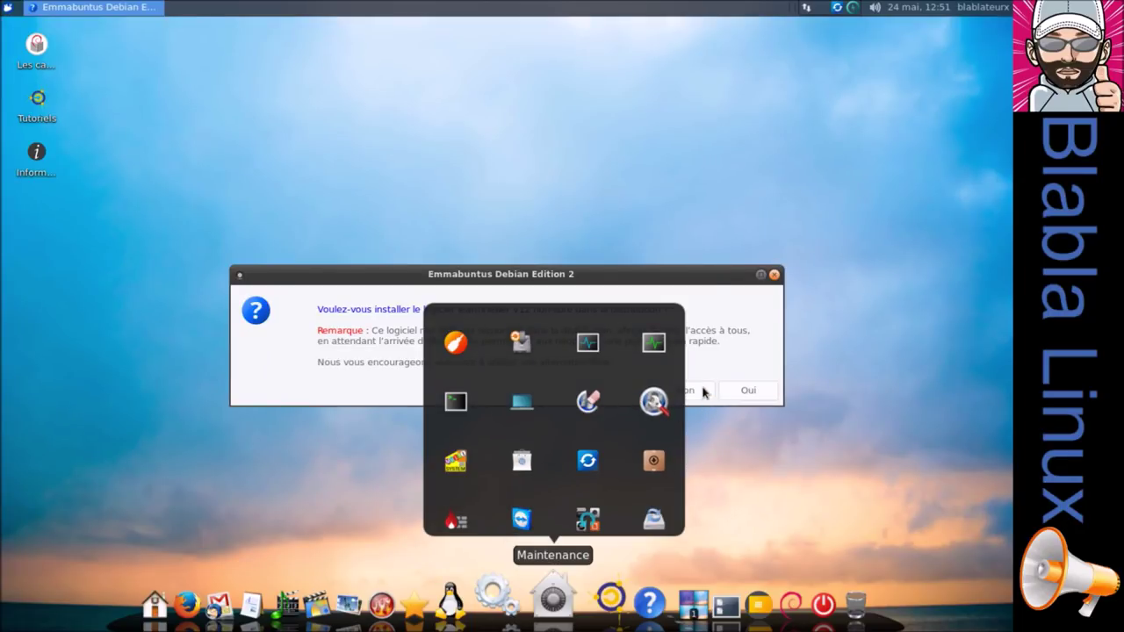
pyautogui.click(681, 390)
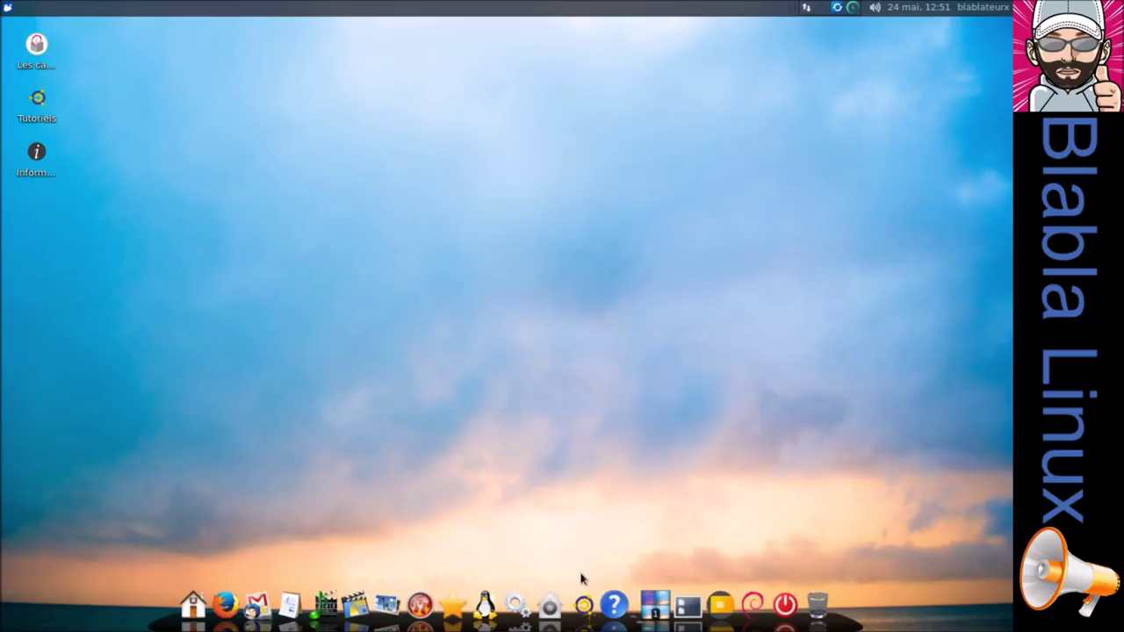
pyautogui.click(551, 601)
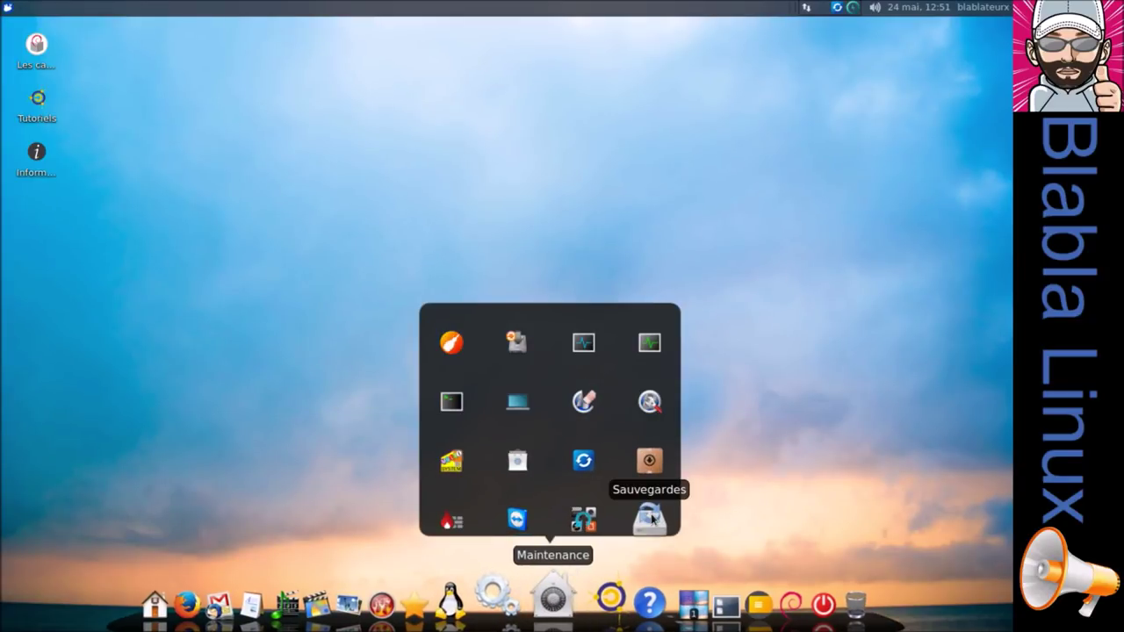
pyautogui.click(585, 601)
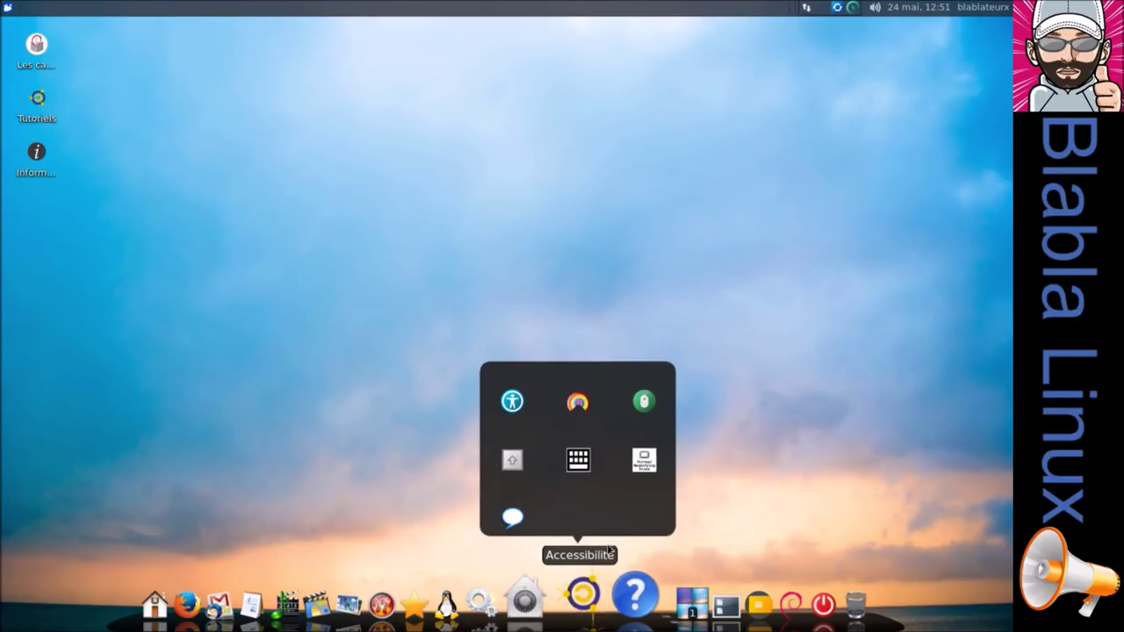
pyautogui.click(613, 595)
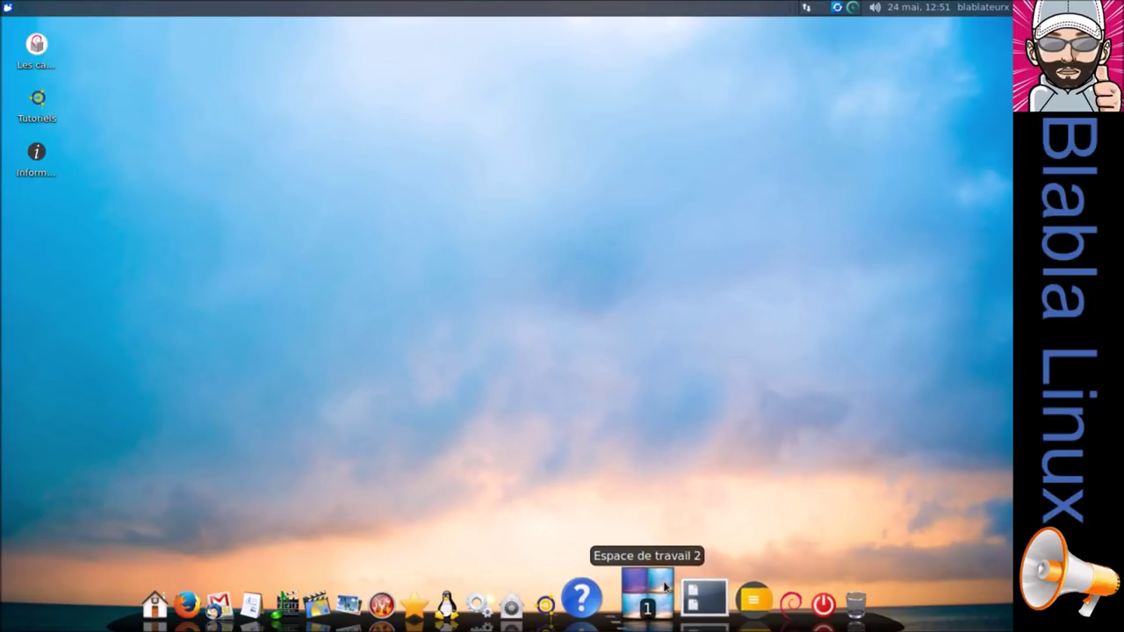
pyautogui.click(663, 596)
pyautogui.click(644, 606)
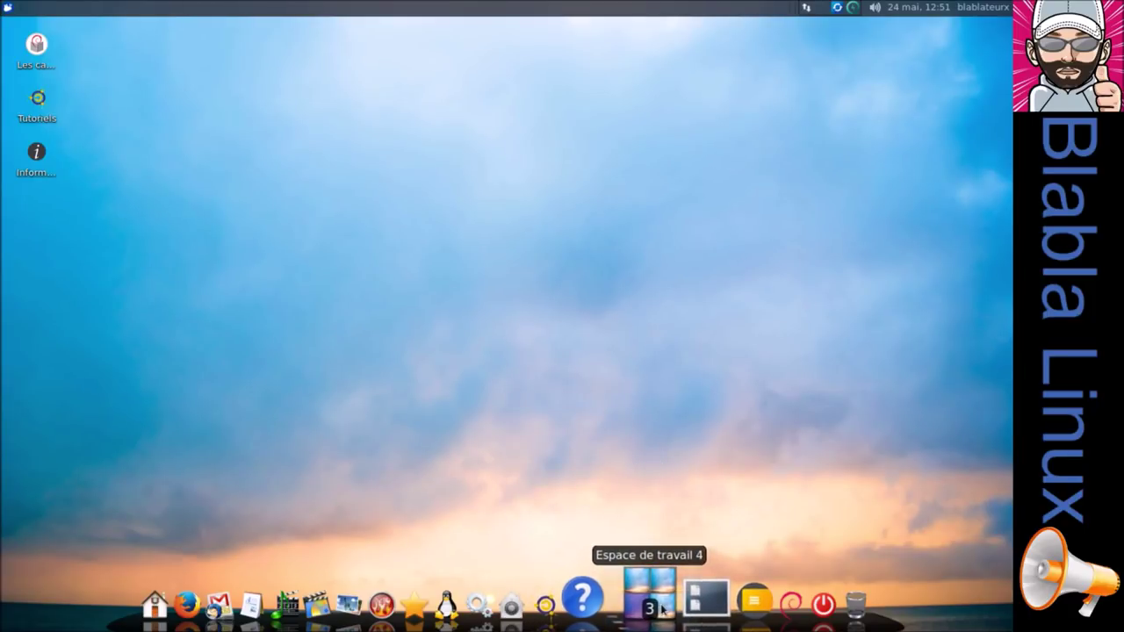
pyautogui.click(647, 590)
pyautogui.click(646, 586)
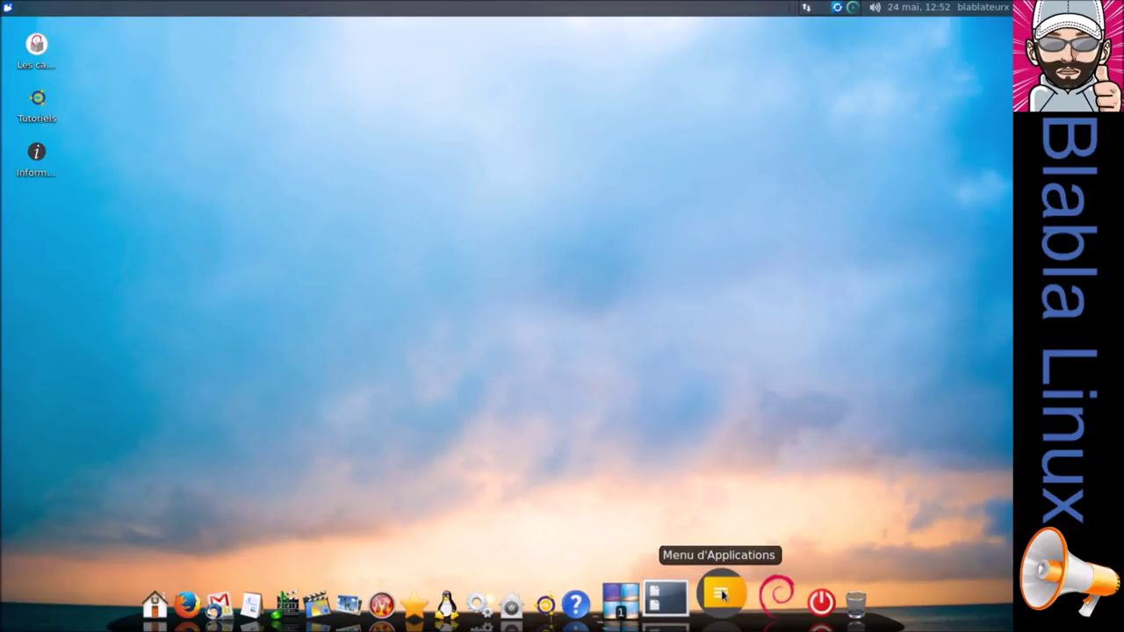
pyautogui.click(722, 596)
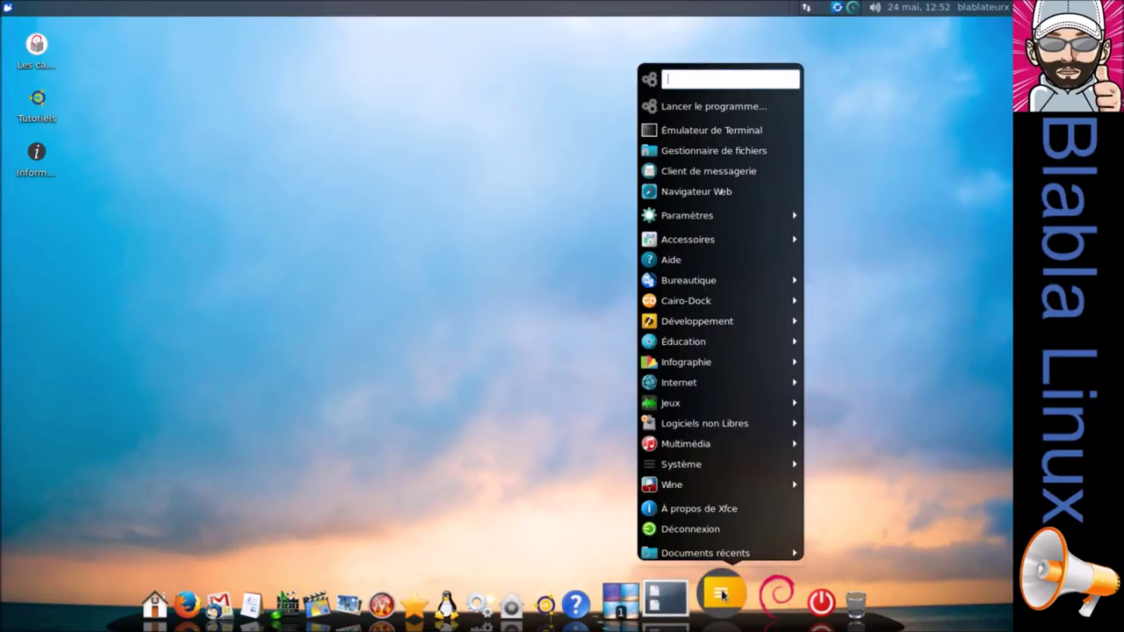
pyautogui.click(723, 596)
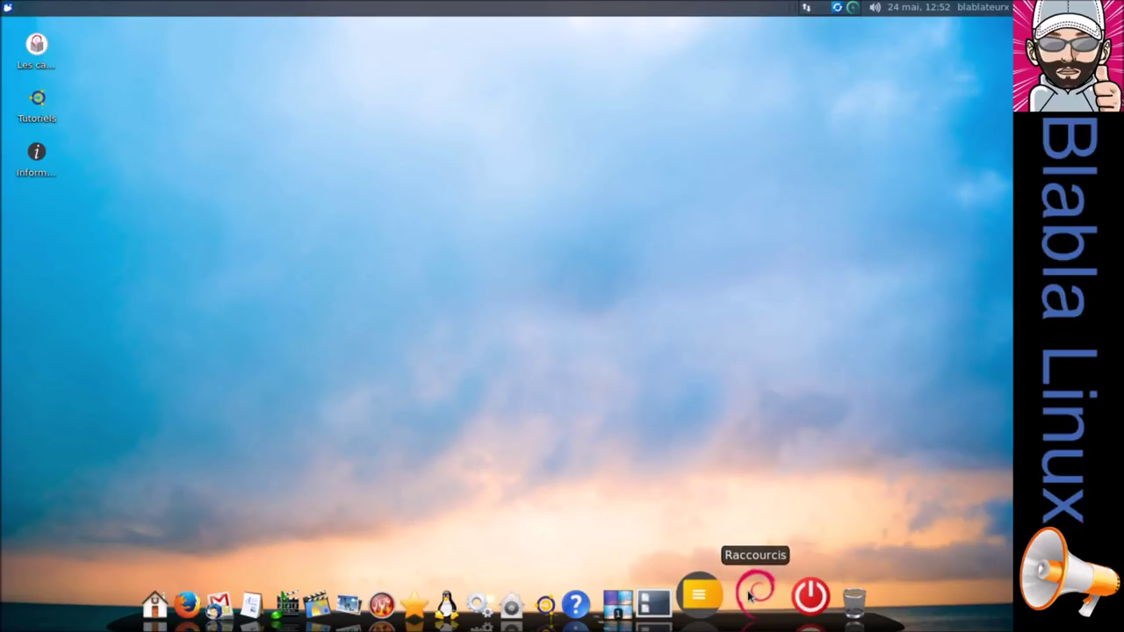
pyautogui.click(749, 596)
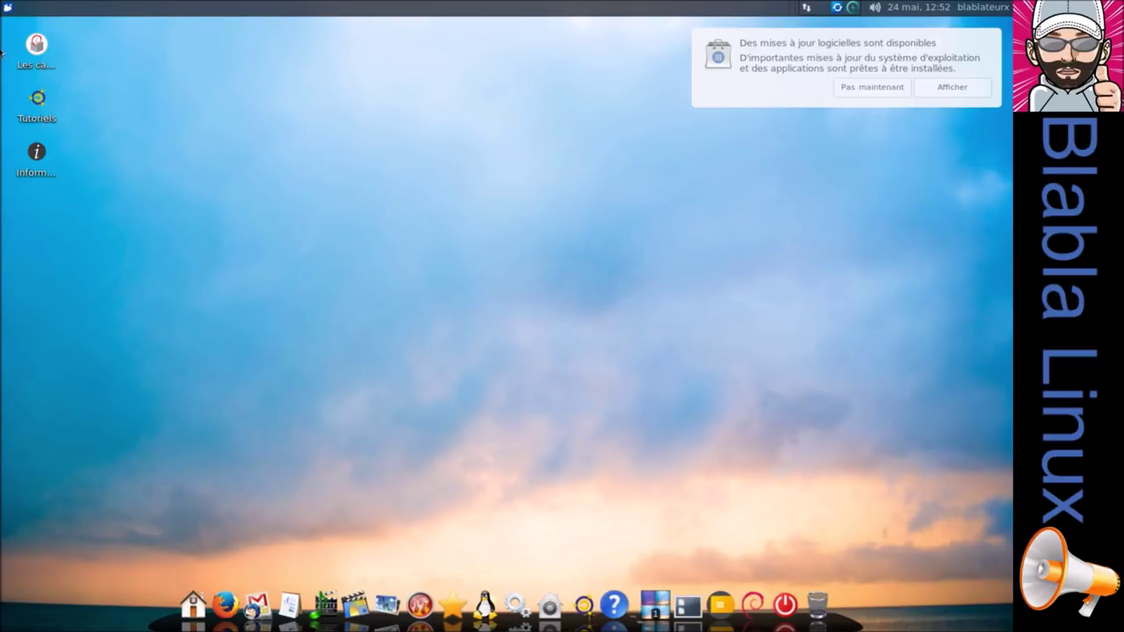
# Open Terminal Xfce and run sudo apt update with the administrator password.
pyautogui.click(16, 9)
pyautogui.write('ter')
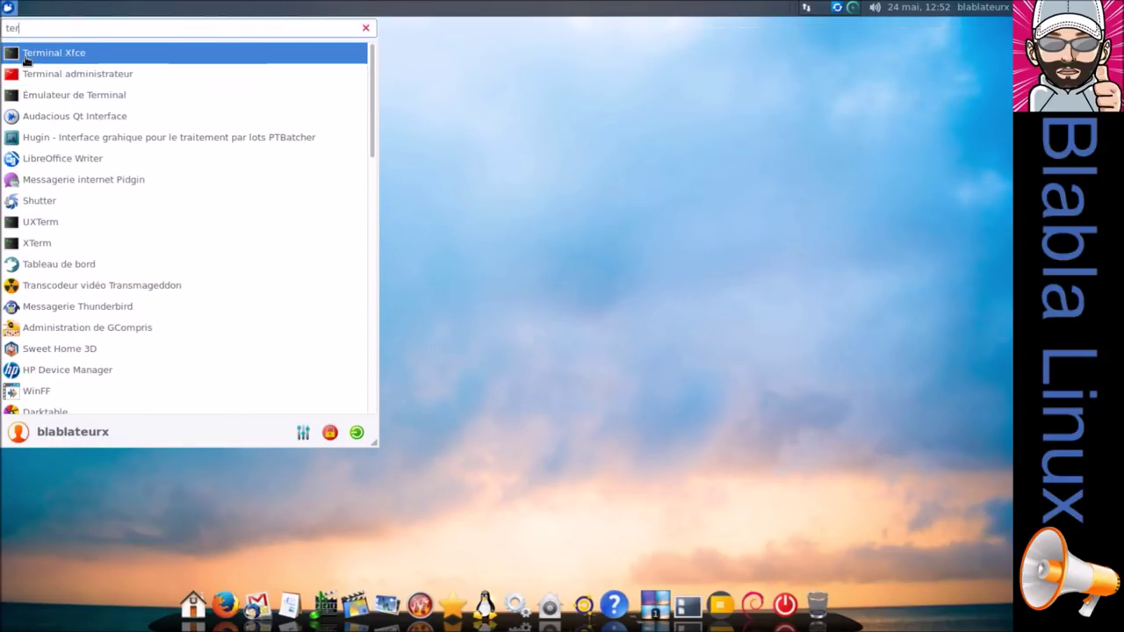
pyautogui.press('Return')
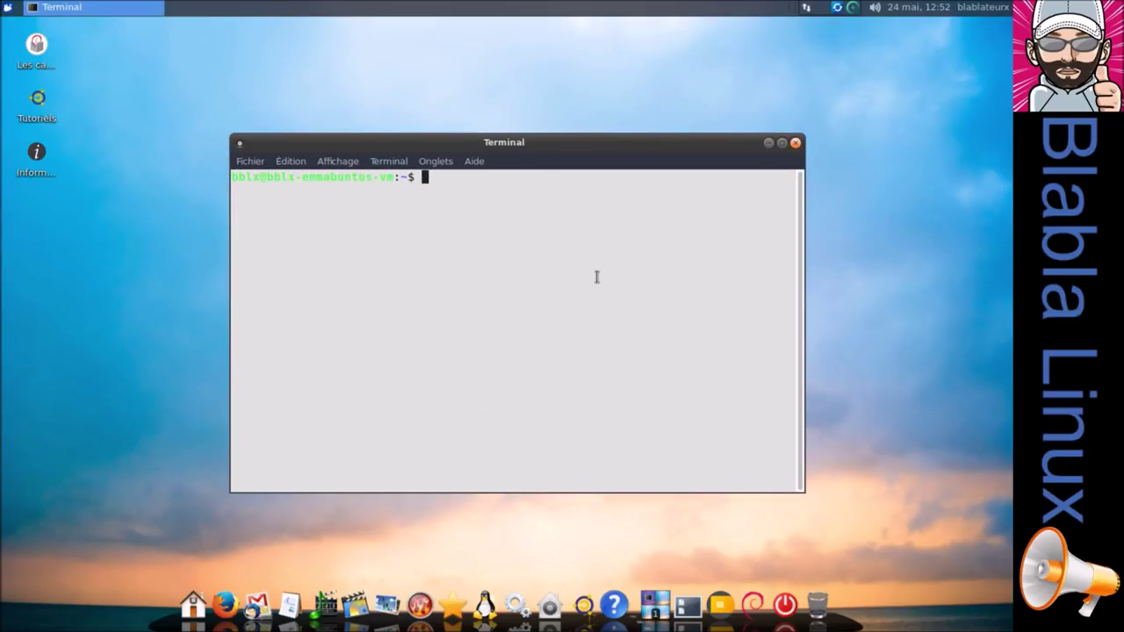
pyautogui.write('sudo apt update')
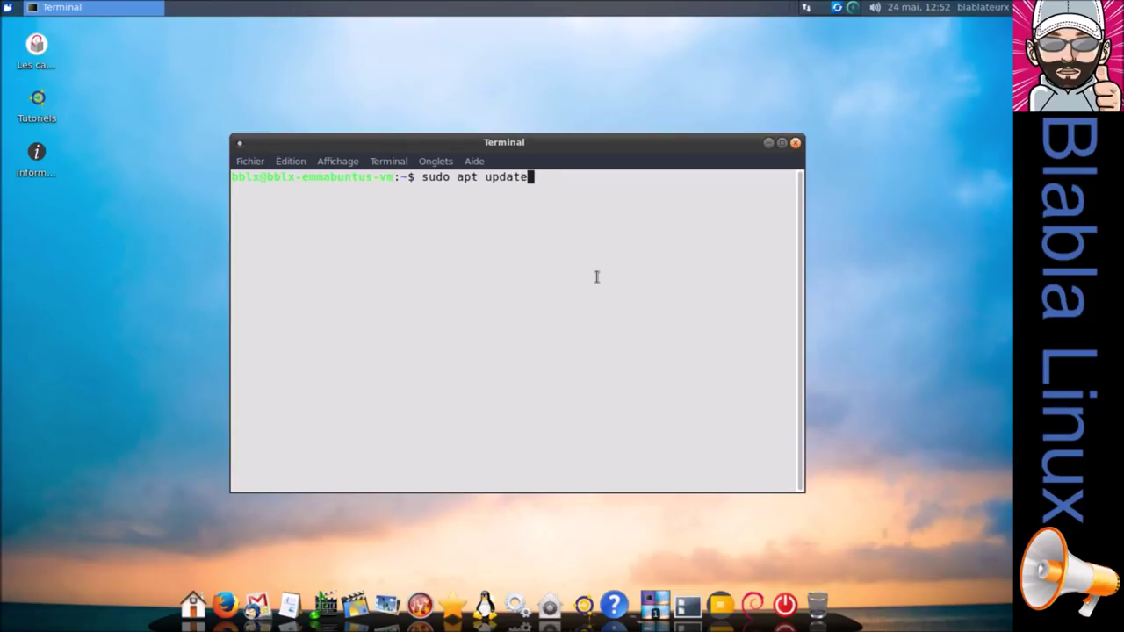
pyautogui.press('Return')
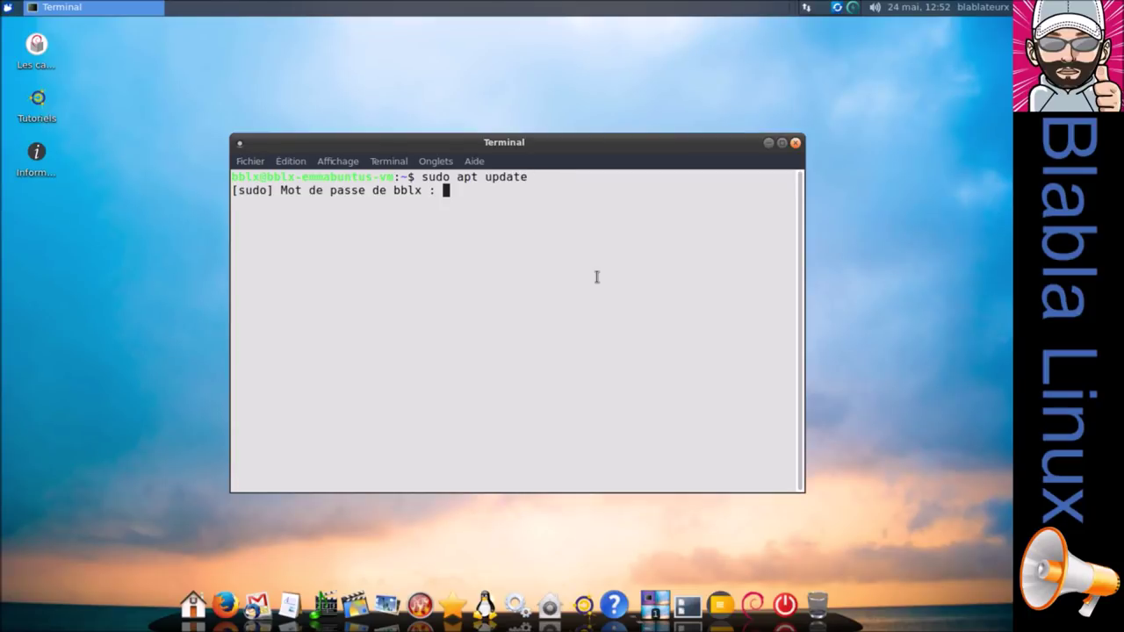
pyautogui.press('Return')
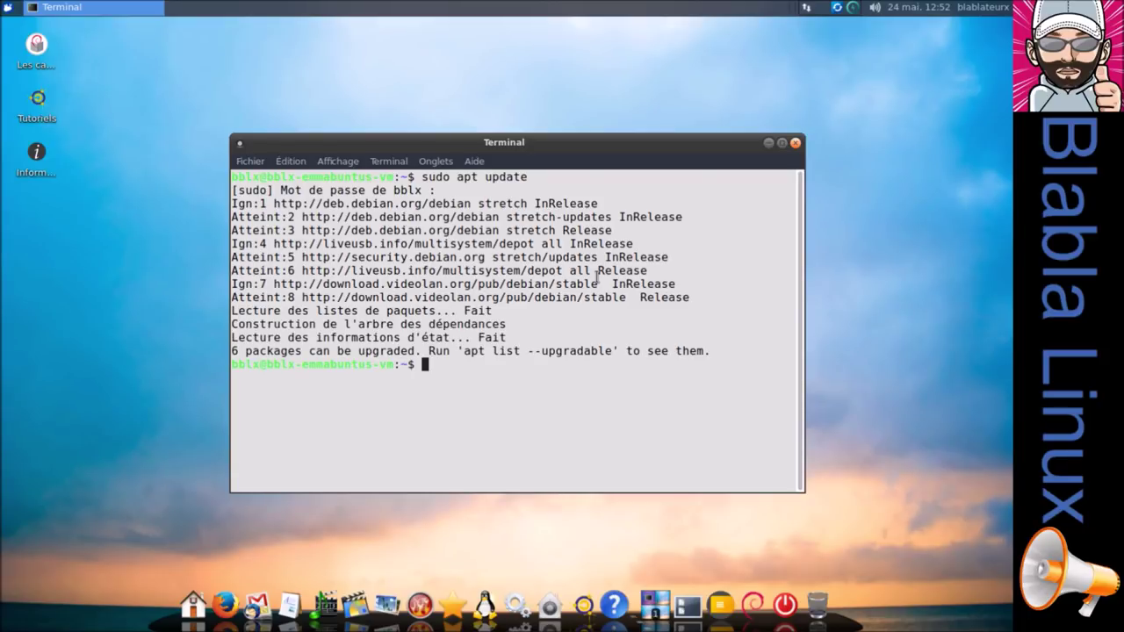
# Run sudo apt upgrade, confirm with O, and close the terminal.
pyautogui.press('Up')
pyautogui.press('BackSpace')
pyautogui.press('BackSpace')
pyautogui.press('BackSpace')
pyautogui.press('BackSpace')
pyautogui.write('grade')
pyautogui.press('Return')
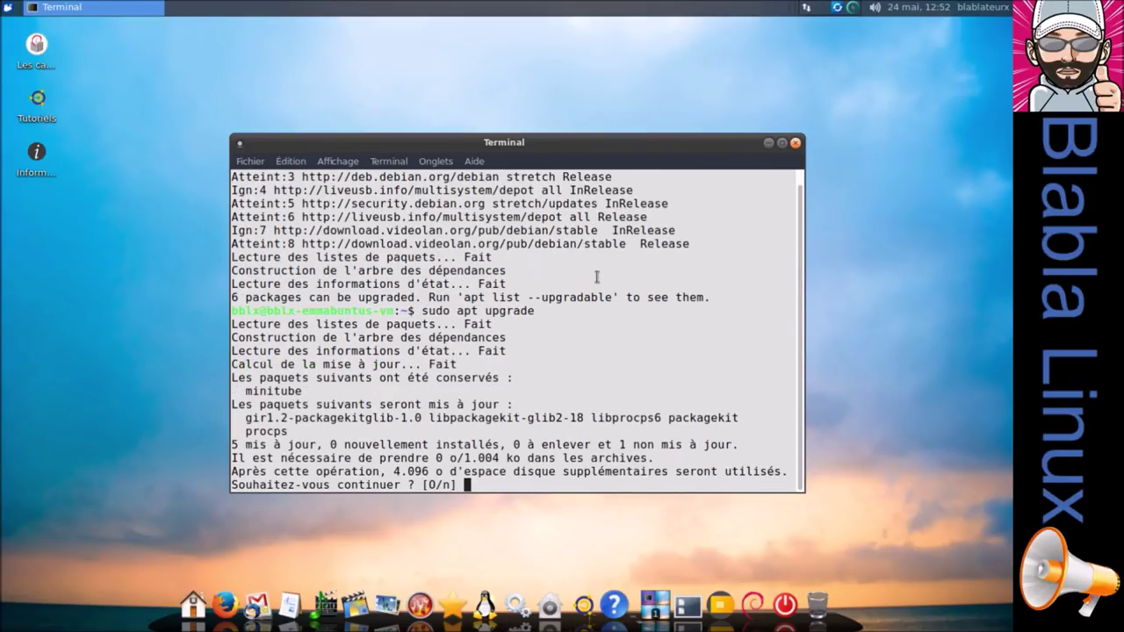
pyautogui.write('o')
pyautogui.press('Return')
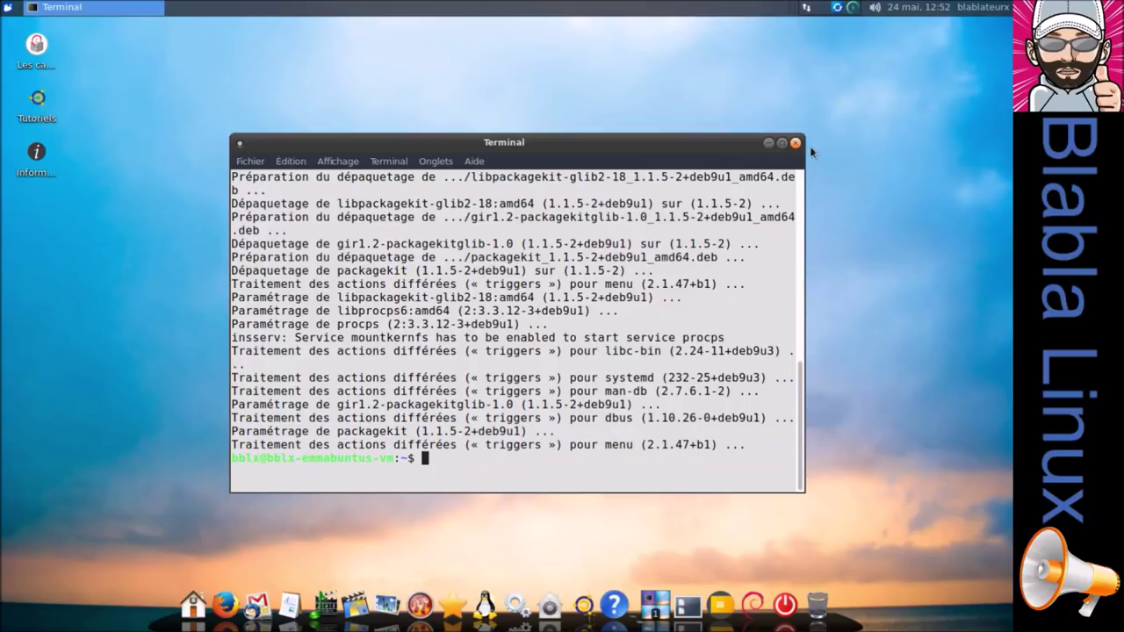
pyautogui.click(795, 143)
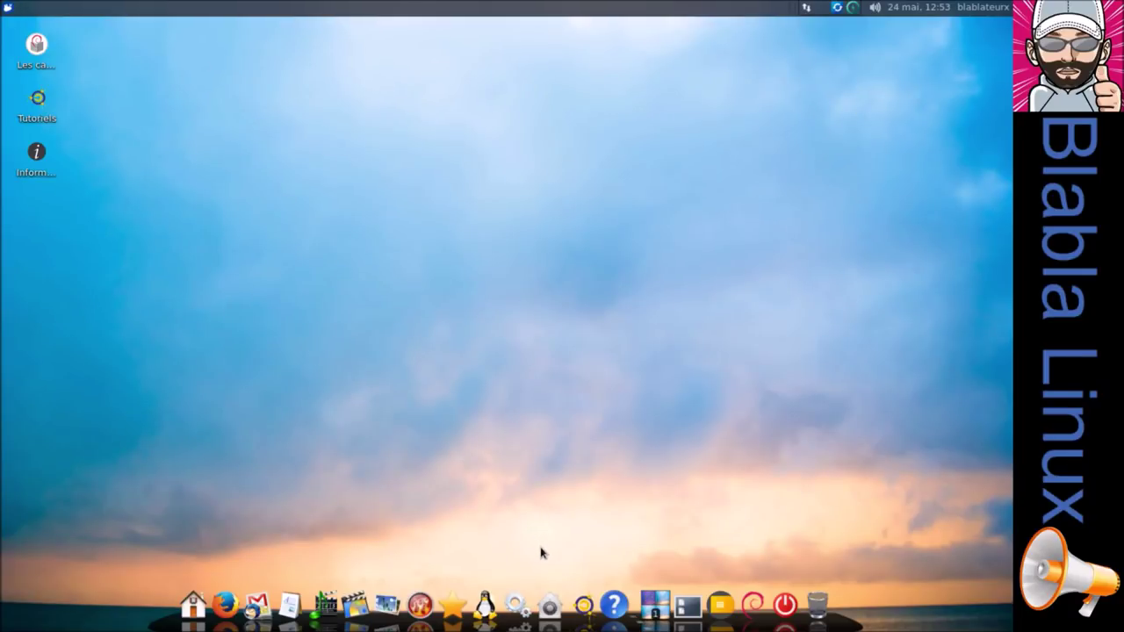
# Launch Logiciels via a 'log' search, refresh Mises à jour, then open Blender's details page.
pyautogui.click(9, 11)
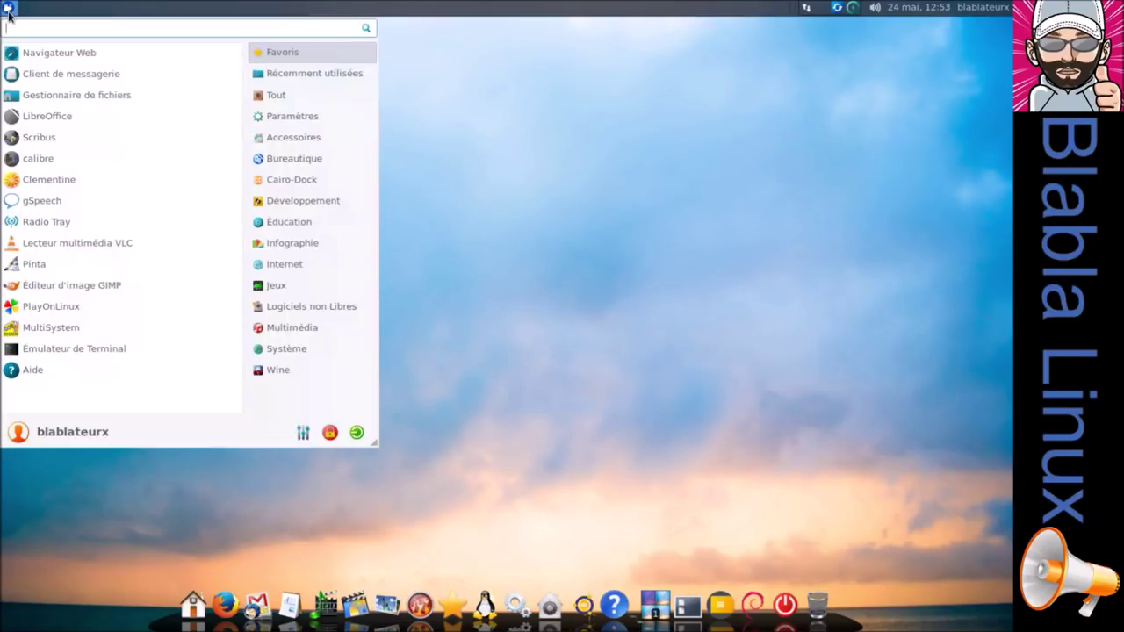
pyautogui.write('log')
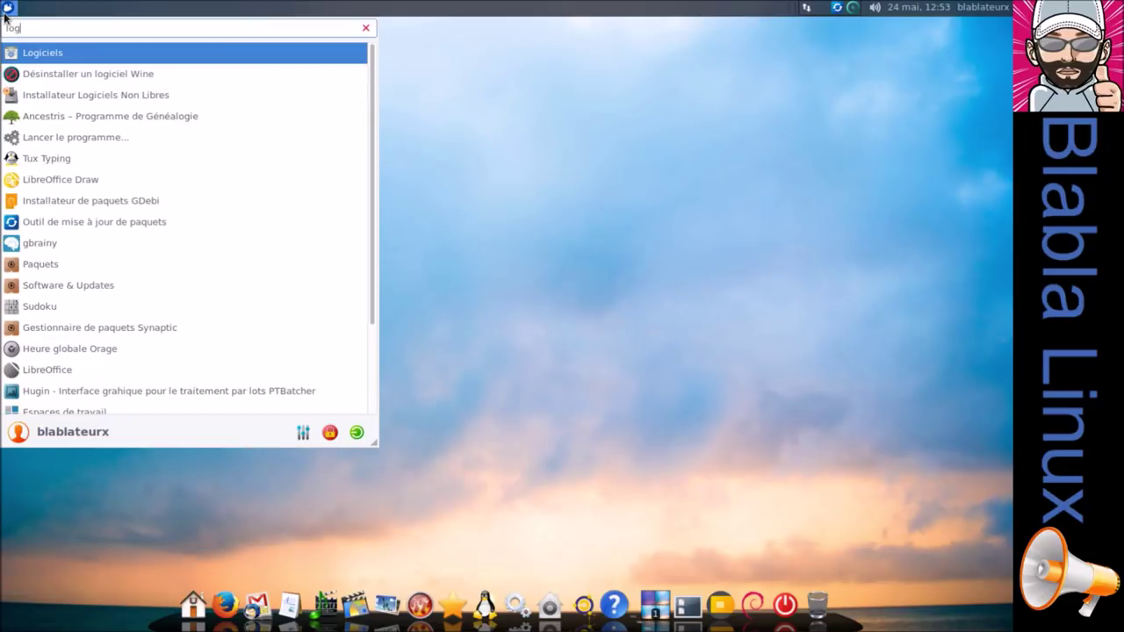
pyautogui.click(23, 53)
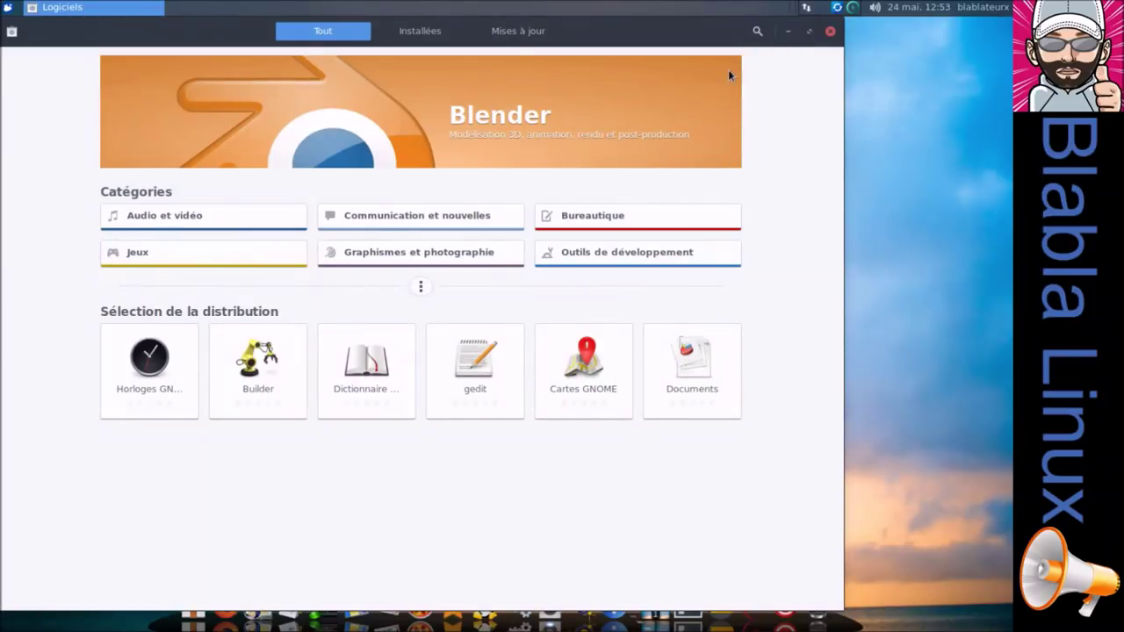
pyautogui.click(809, 37)
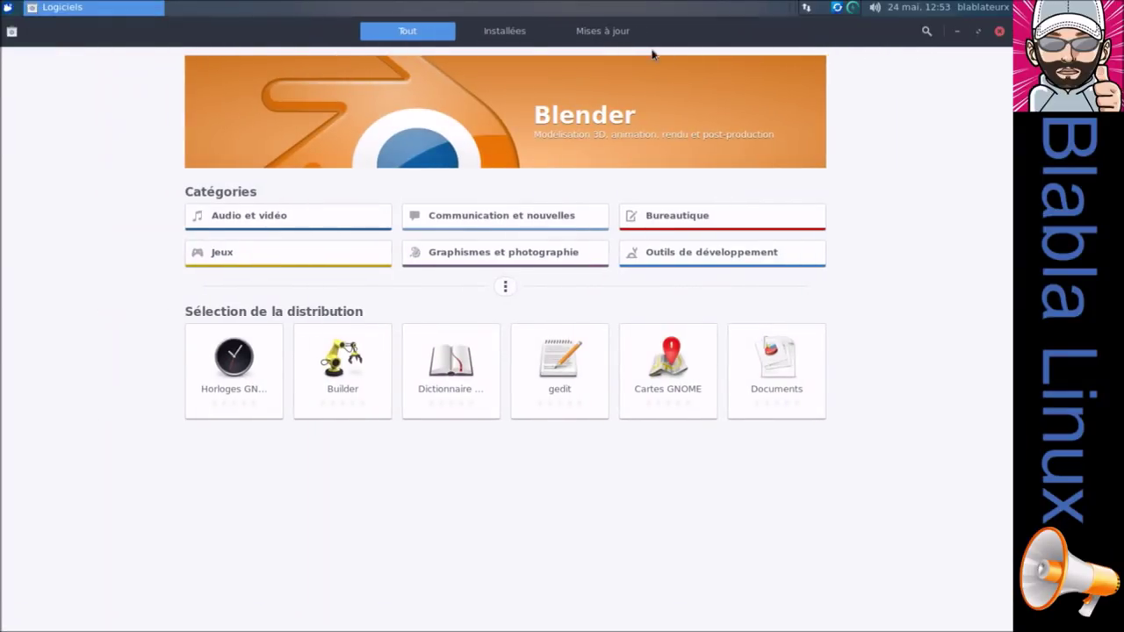
pyautogui.click(624, 33)
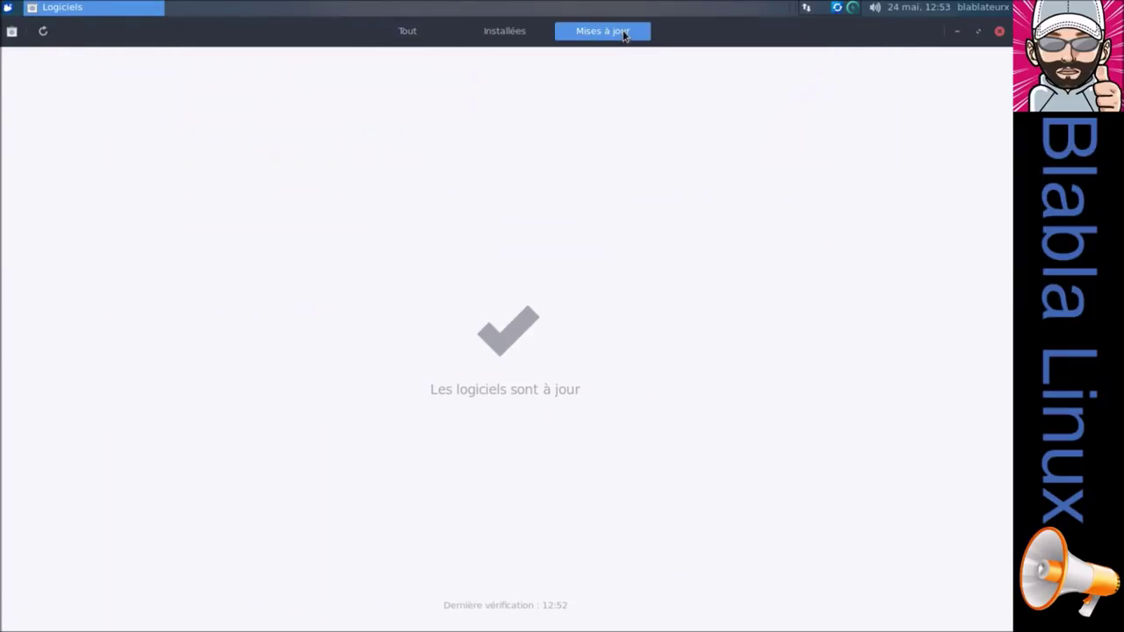
pyautogui.click(43, 30)
pyautogui.click(404, 39)
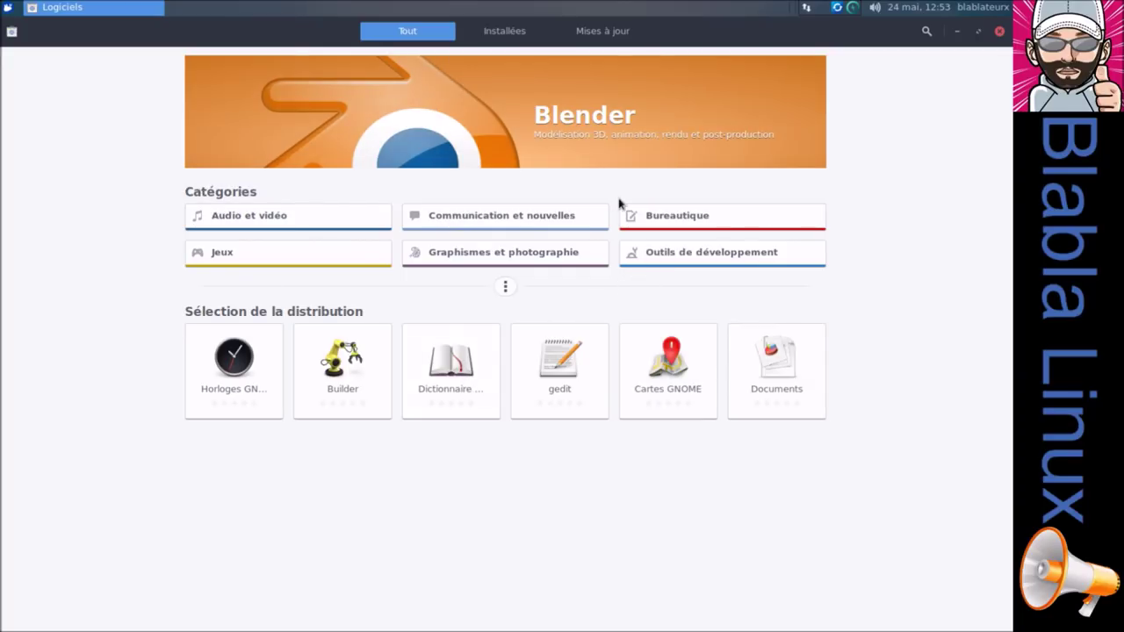
pyautogui.click(518, 109)
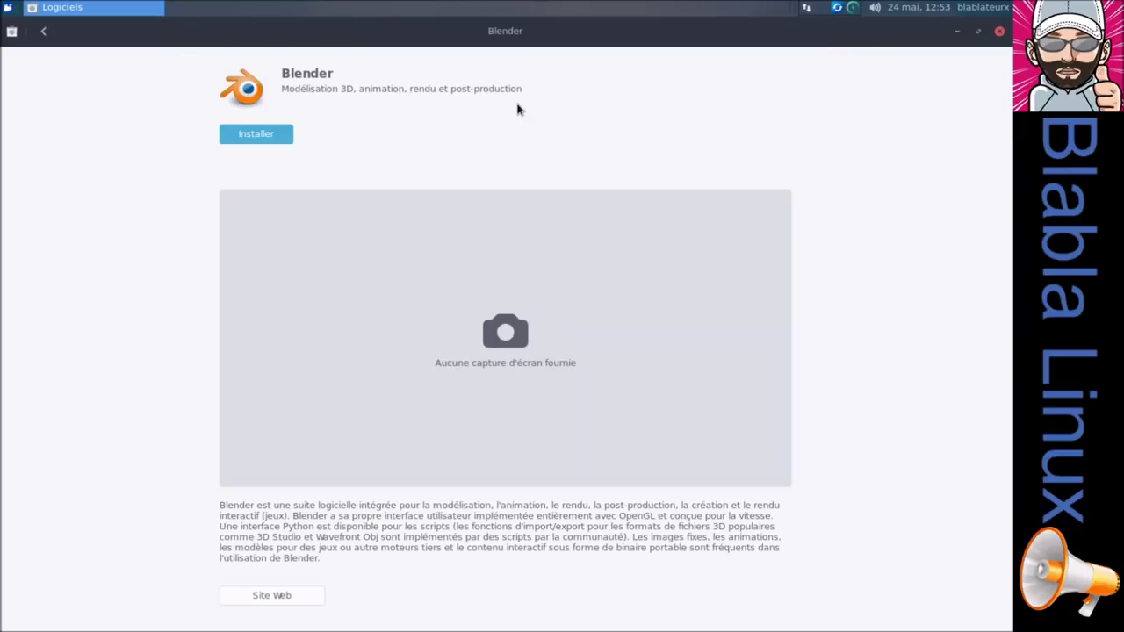
# Install Blender from its details page, authenticating with the password.
pyautogui.click(255, 134)
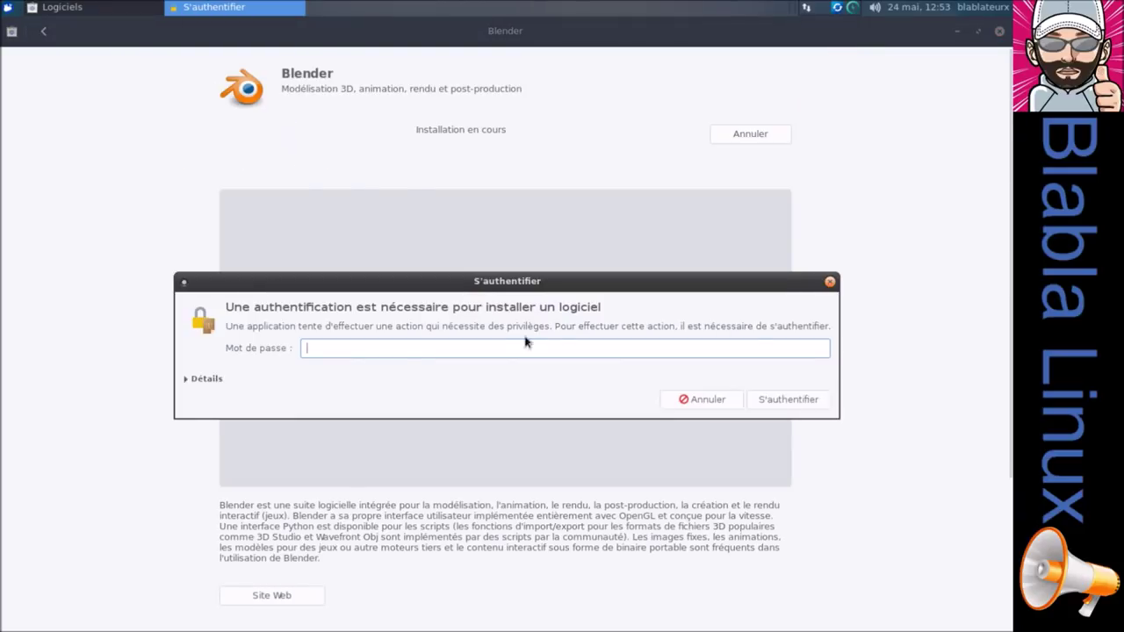
pyautogui.write('*')
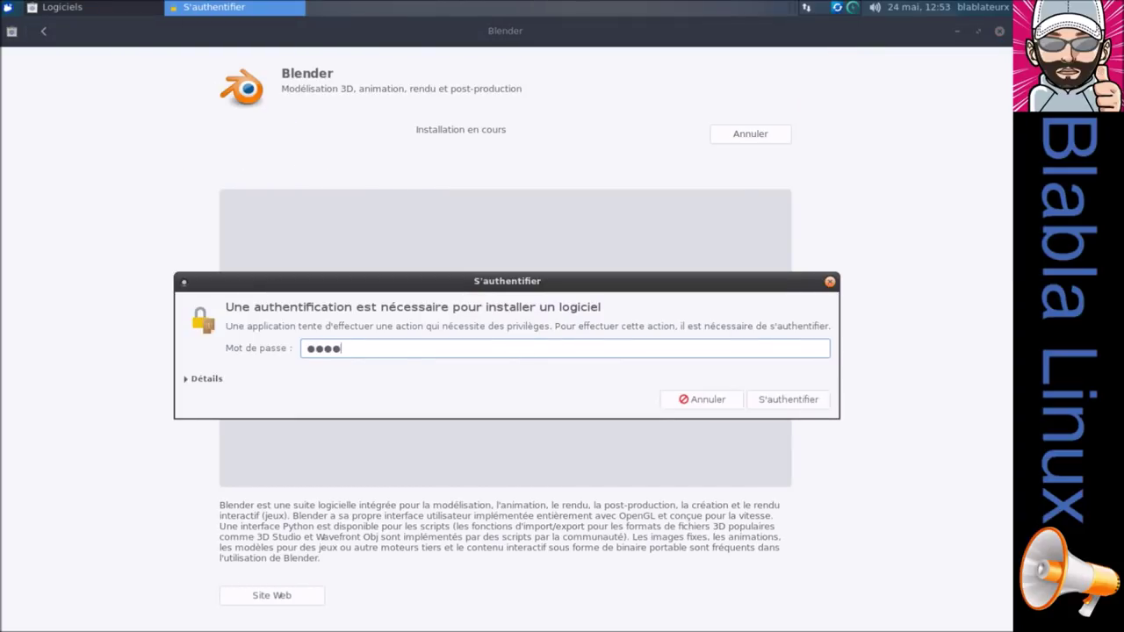
pyautogui.write('*****')
pyautogui.press('Return')
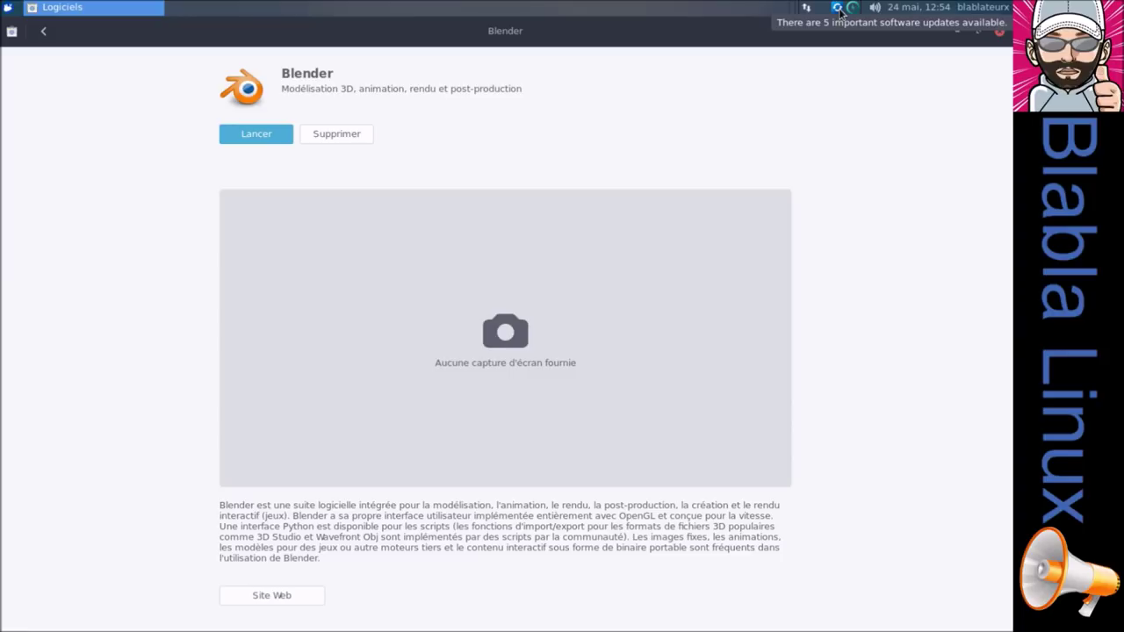
# Launch Blender once, close it, then close Logiciels.
pyautogui.click(274, 135)
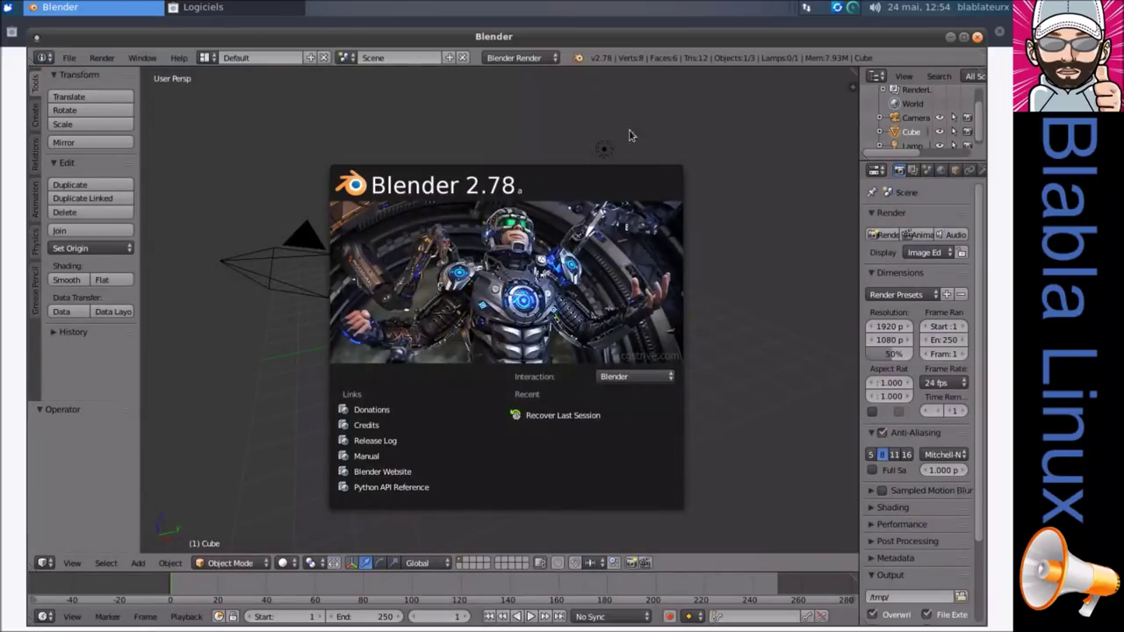
pyautogui.click(621, 271)
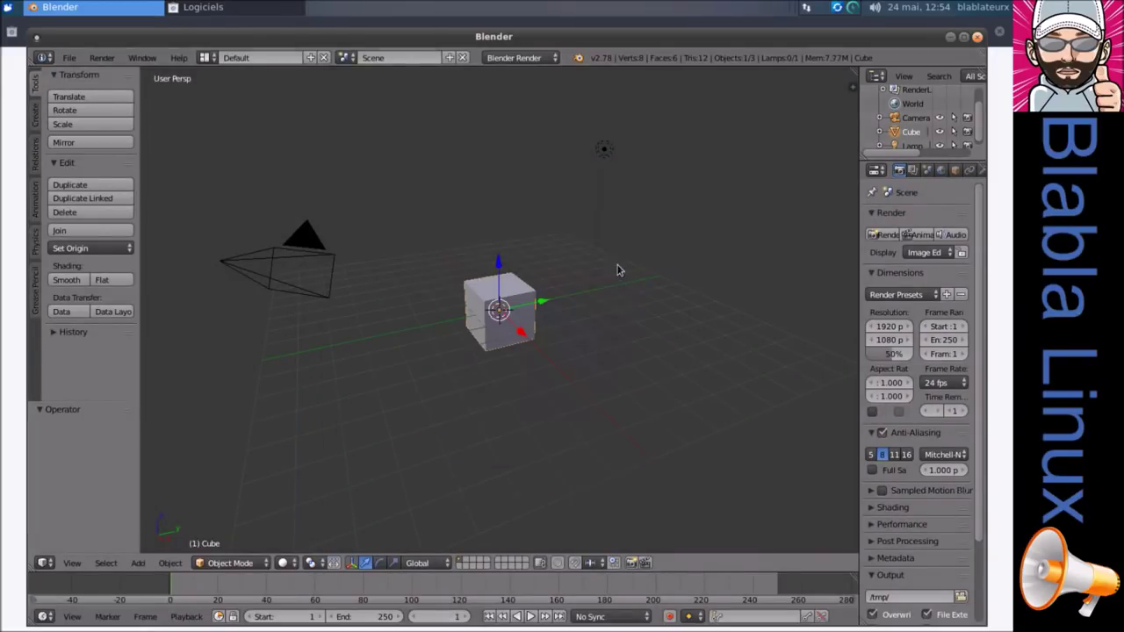
pyautogui.click(977, 37)
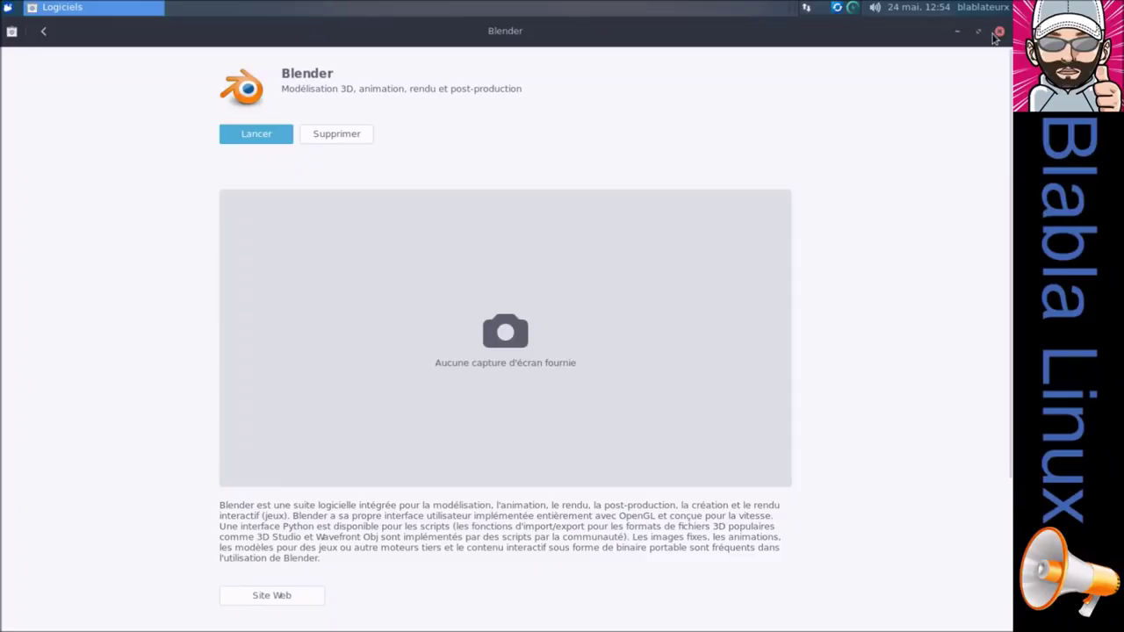
pyautogui.click(999, 34)
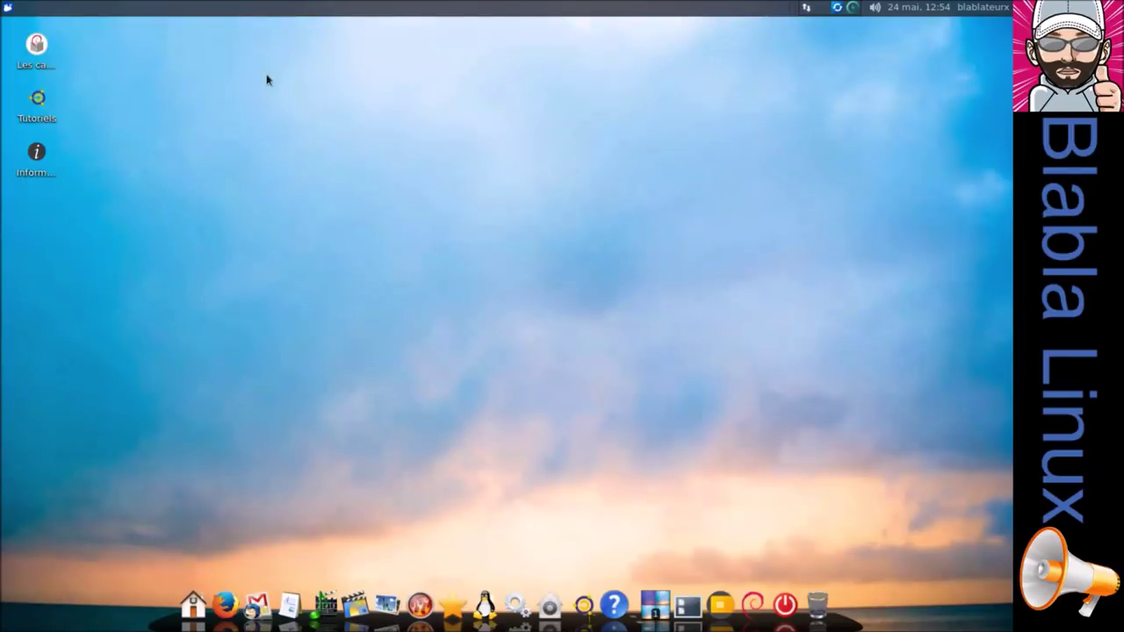
# Find Synaptic by searching 'syna', authenticate with the password, and maximize its window.
pyautogui.click(6, 8)
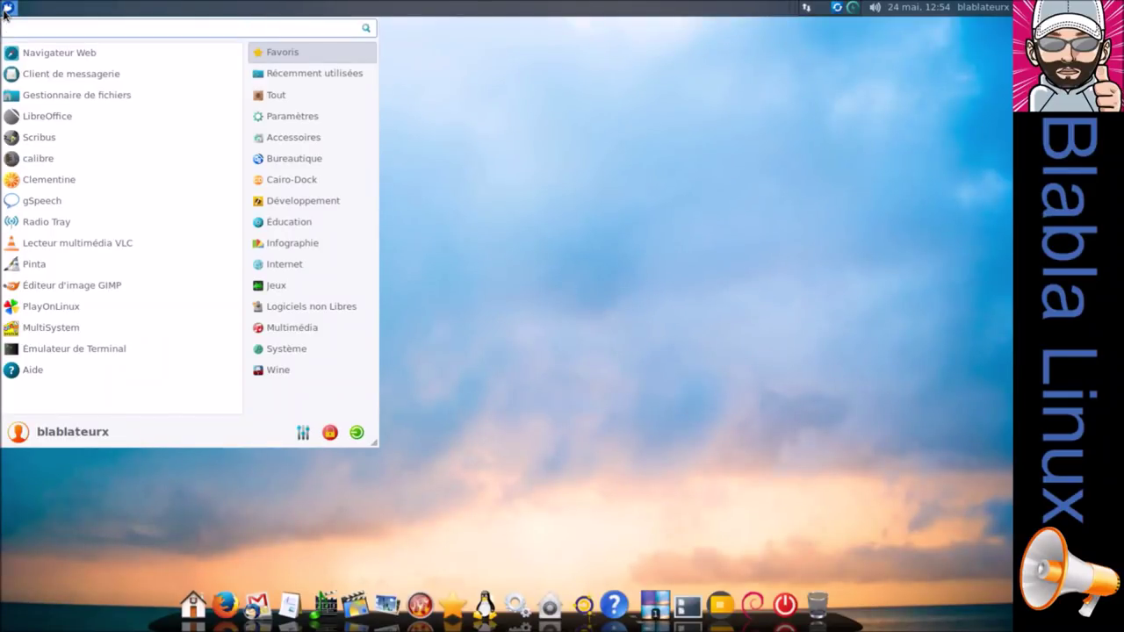
pyautogui.write('syna')
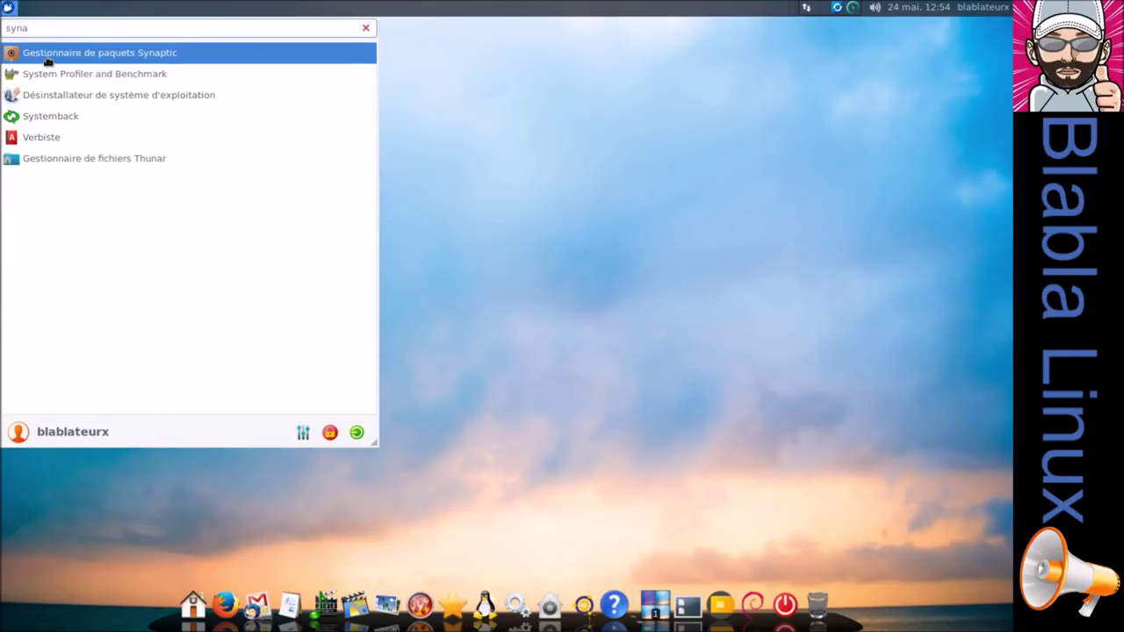
pyautogui.click(48, 56)
pyautogui.write('**')
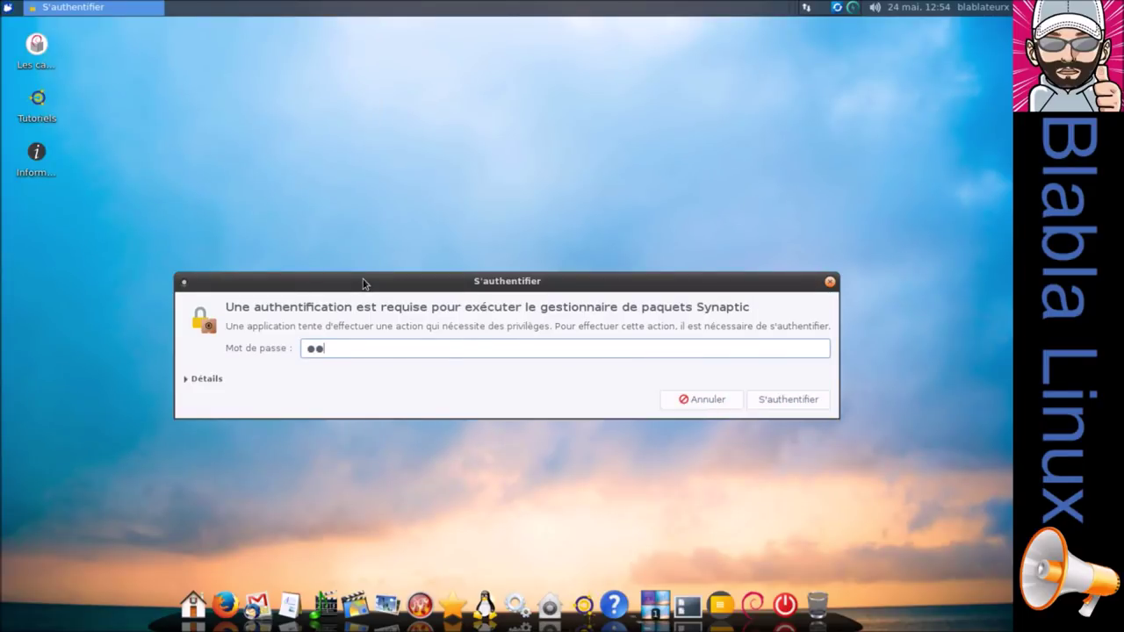
pyautogui.press('Return')
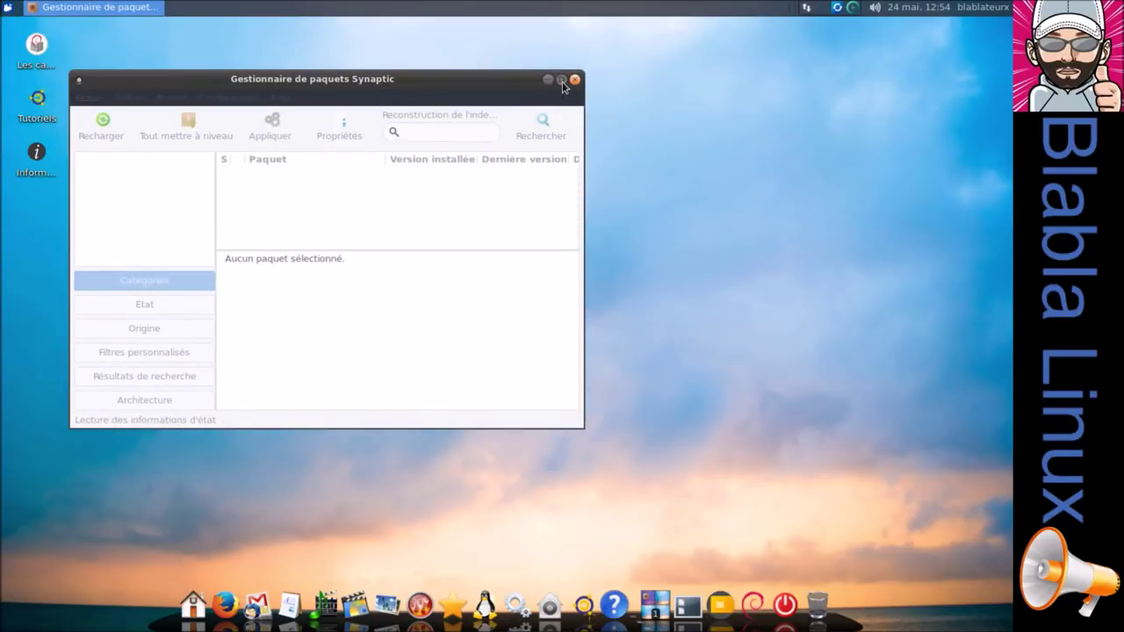
pyautogui.click(561, 79)
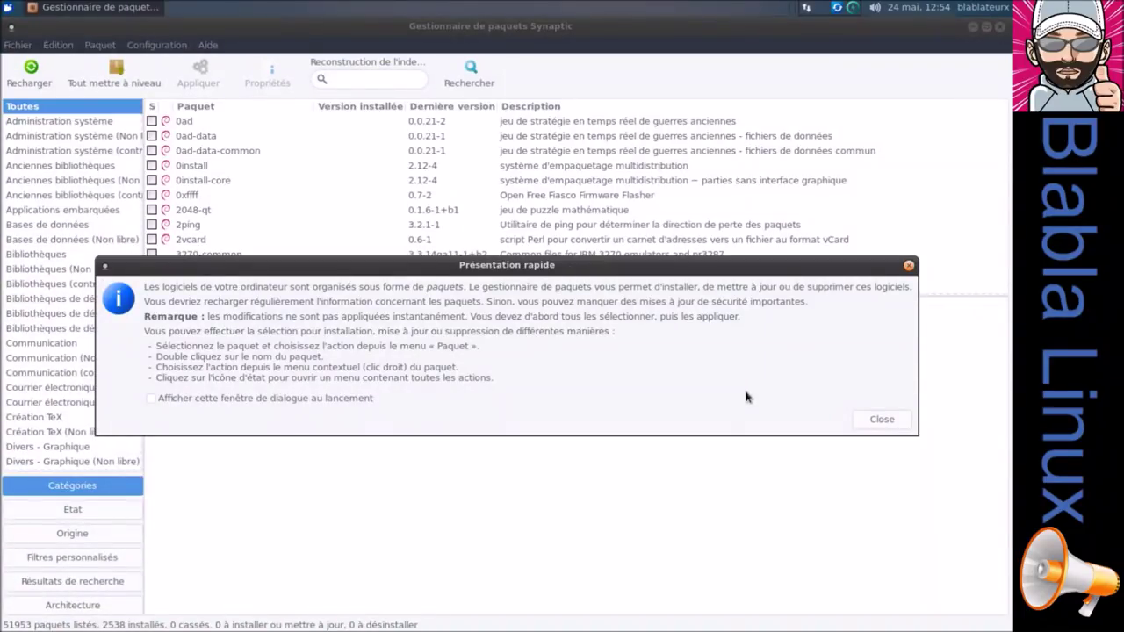
# Reload Synaptic's package lists, mark all upgrades, and confirm the update tool reports everything up to date.
pyautogui.click(877, 423)
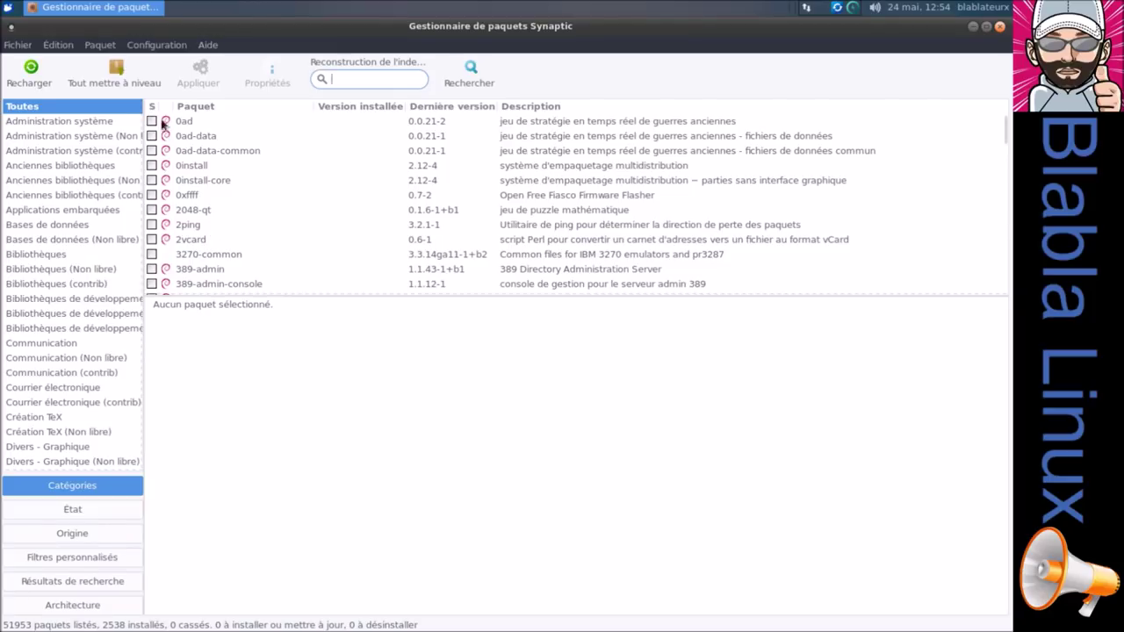
pyautogui.click(31, 76)
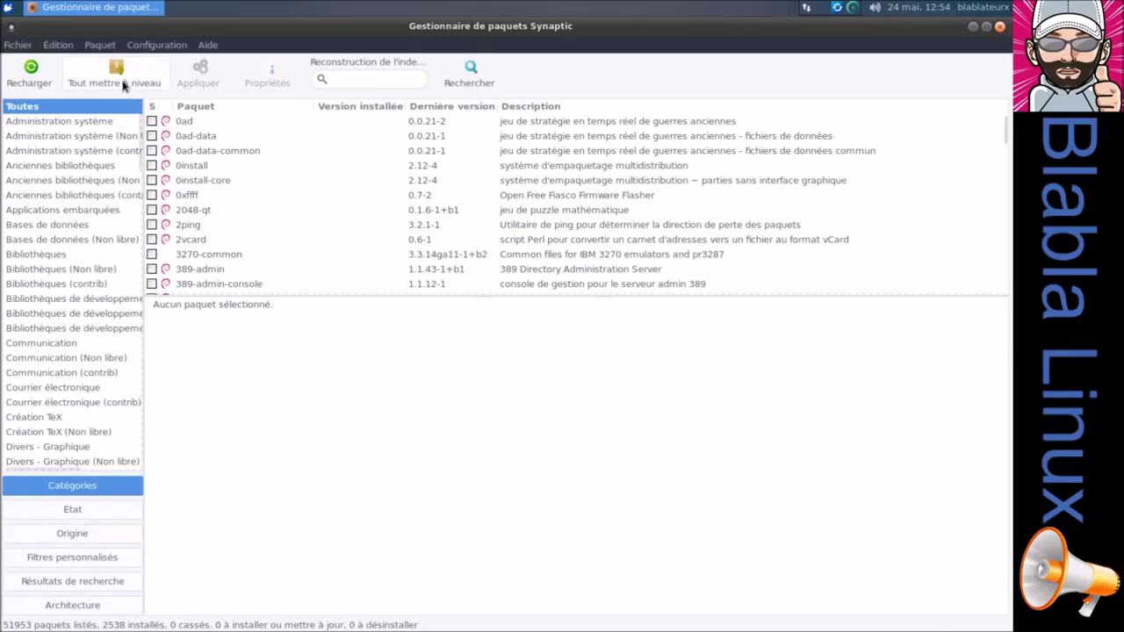
pyautogui.click(124, 84)
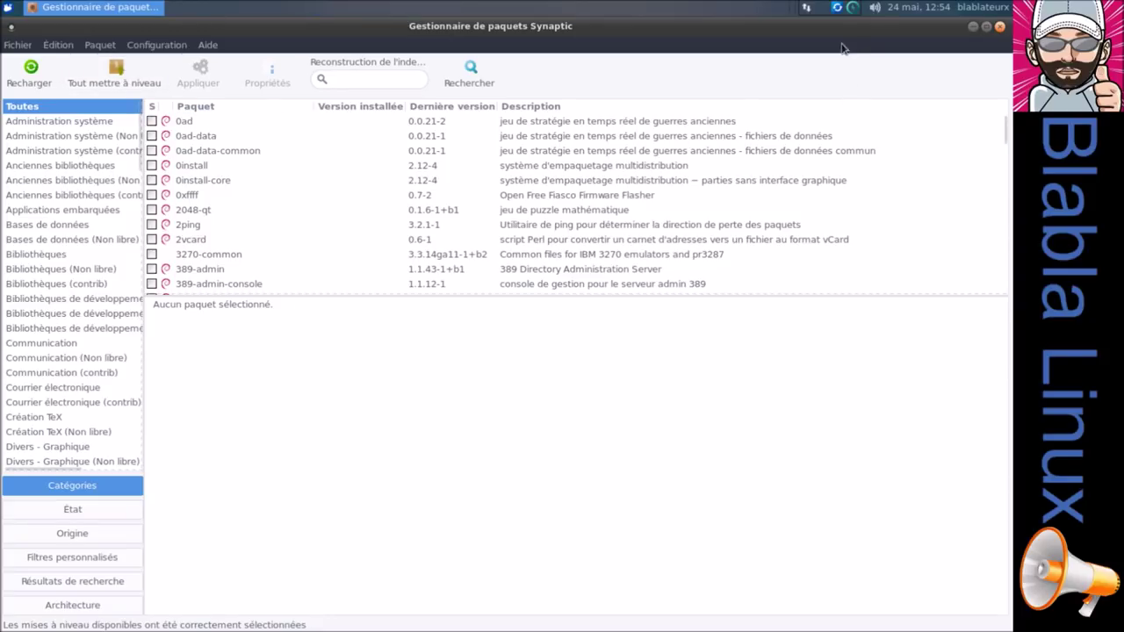
pyautogui.click(837, 8)
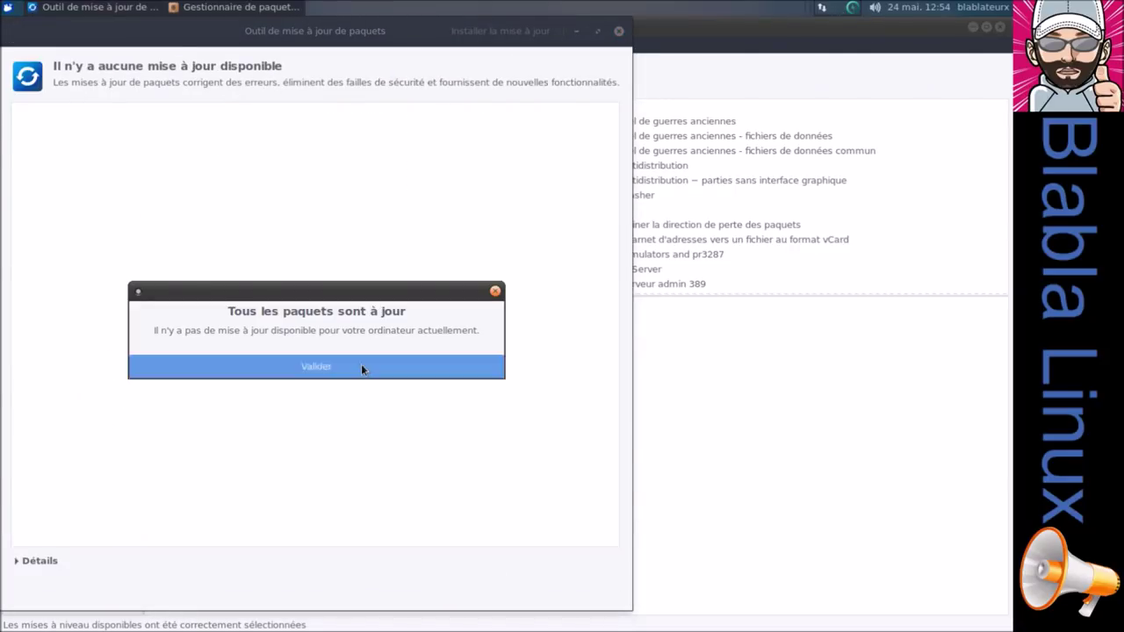
pyautogui.click(316, 367)
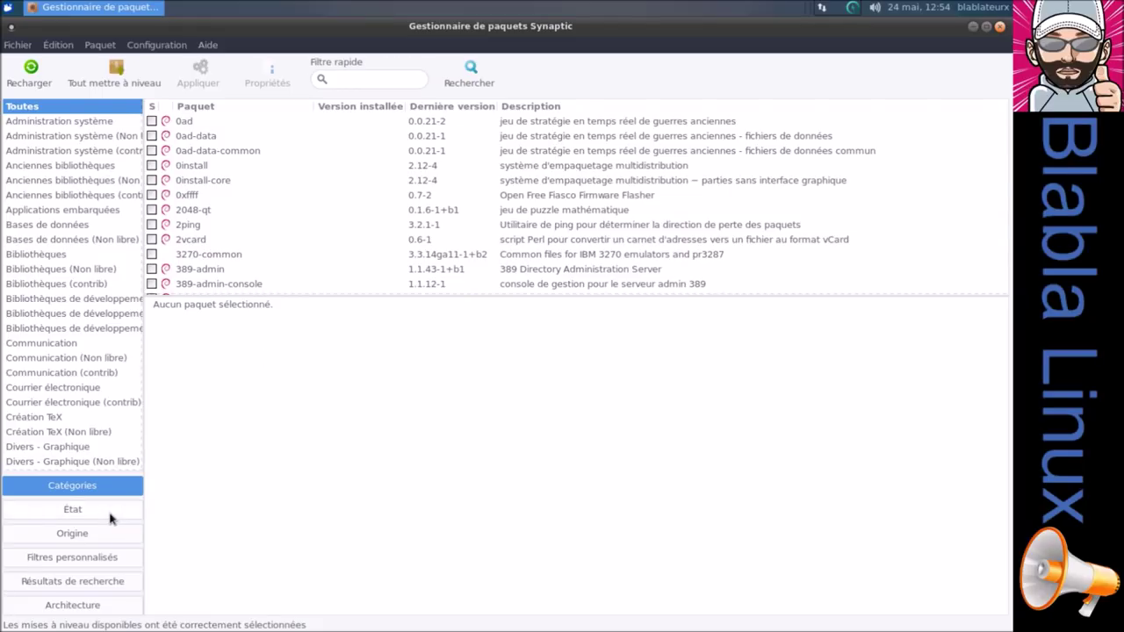
# Show only the Graphisme category and scroll through its packages.
pyautogui.scroll(-8, 80, 384)
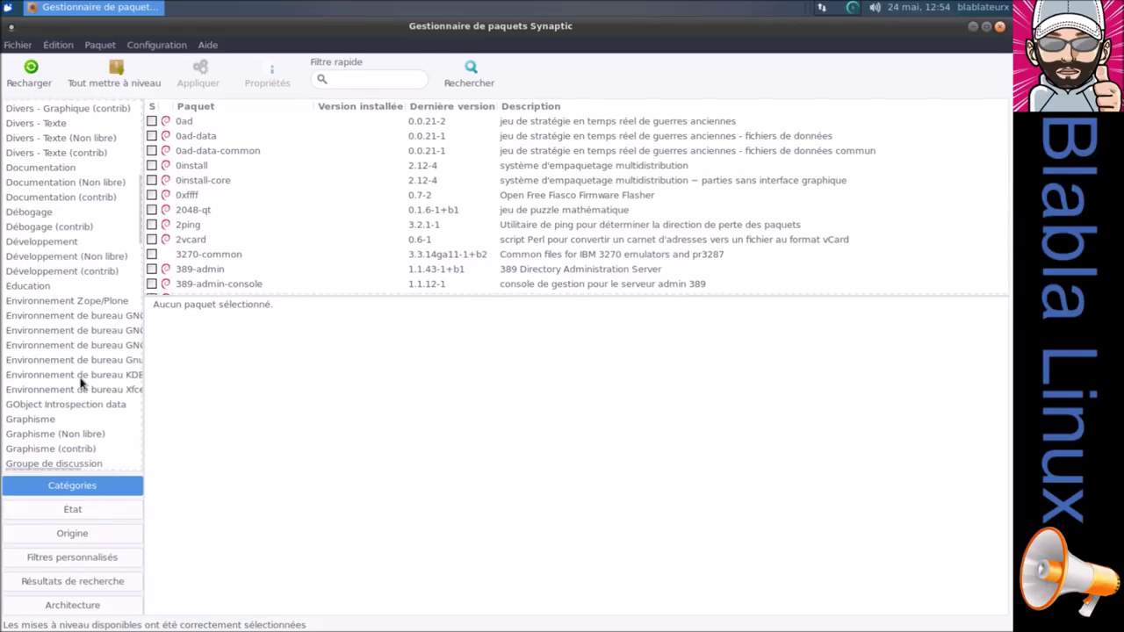
pyautogui.scroll(-3, 80, 384)
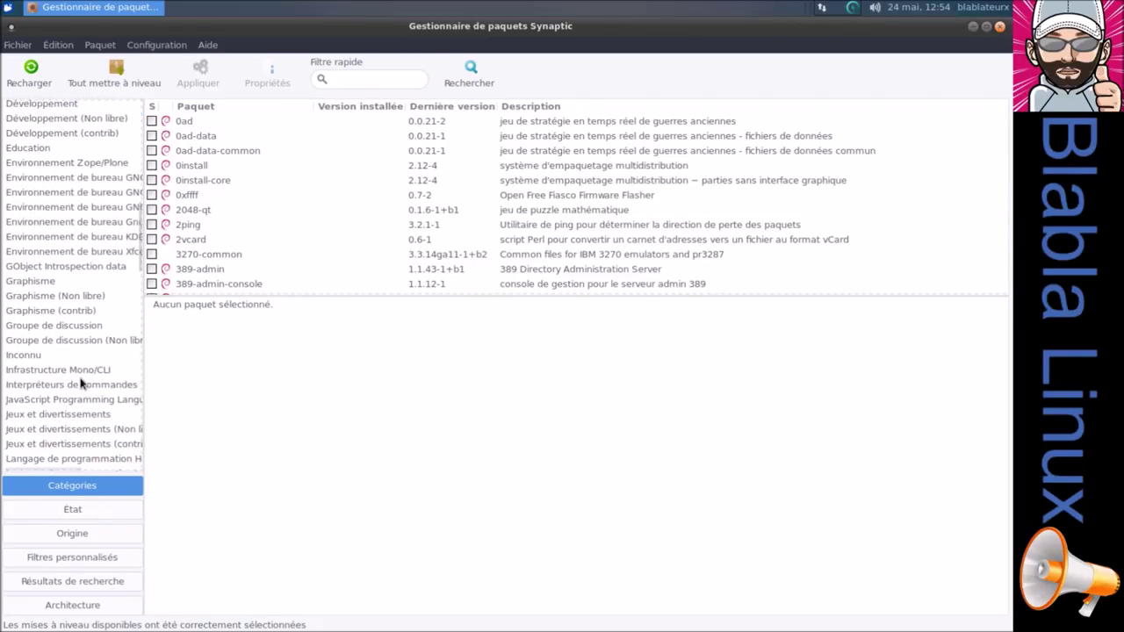
pyautogui.click(45, 286)
pyautogui.scroll(-10, 22, 309)
pyautogui.scroll(-4, 22, 312)
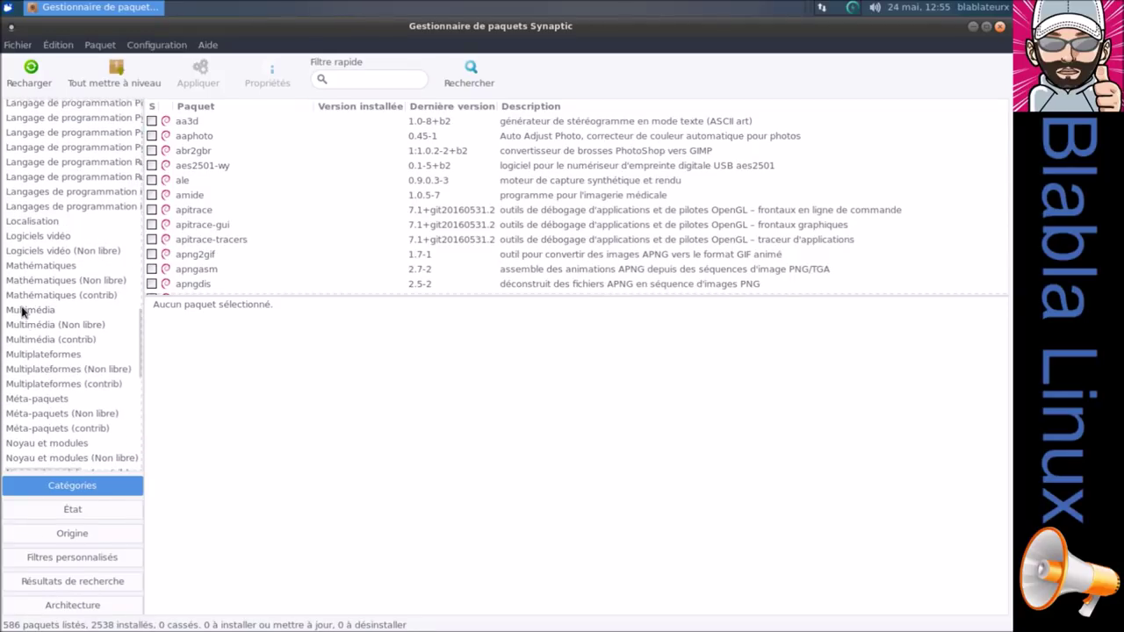
pyautogui.scroll(15, 31, 322)
pyautogui.scroll(5, 35, 326)
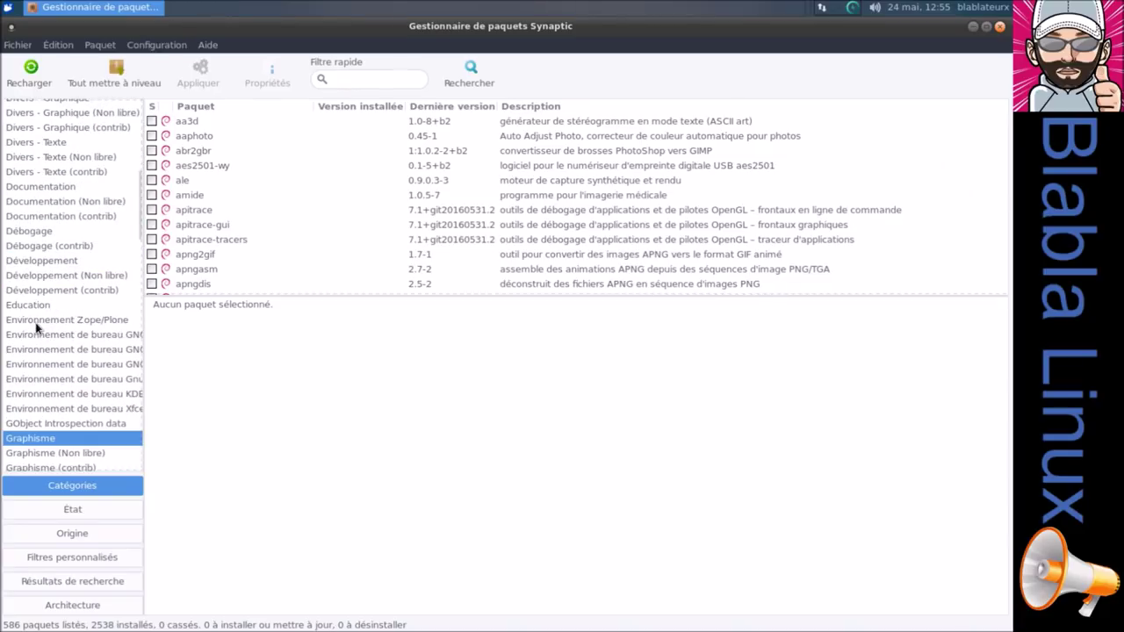
pyautogui.scroll(-1, 35, 327)
pyautogui.scroll(-1, 224, 215)
pyautogui.scroll(-6, 225, 215)
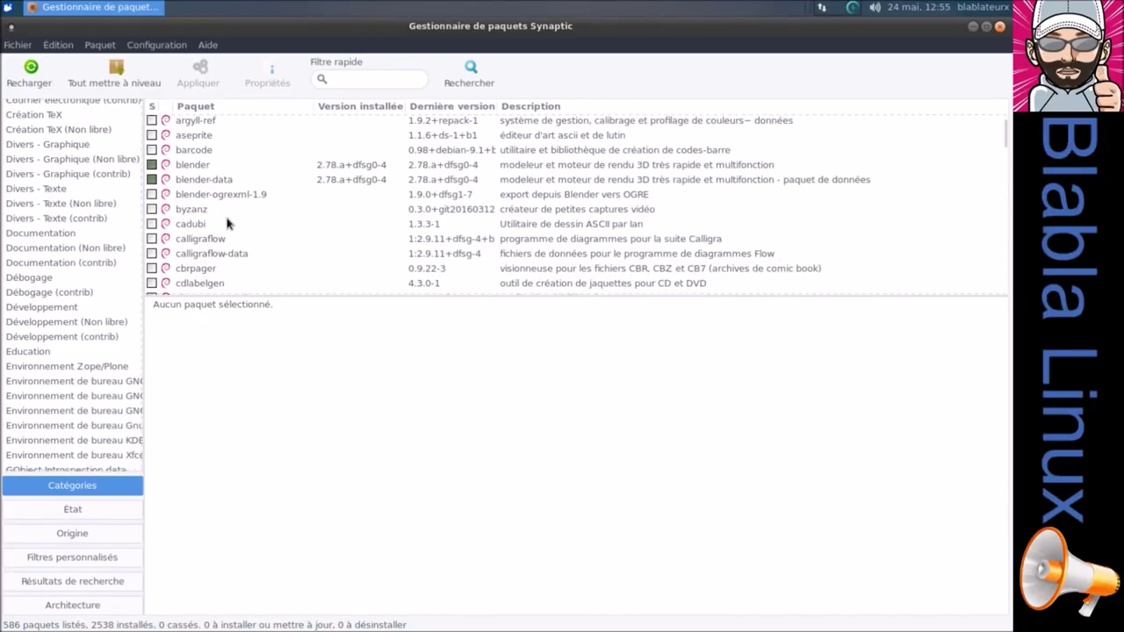
pyautogui.scroll(-5, 226, 227)
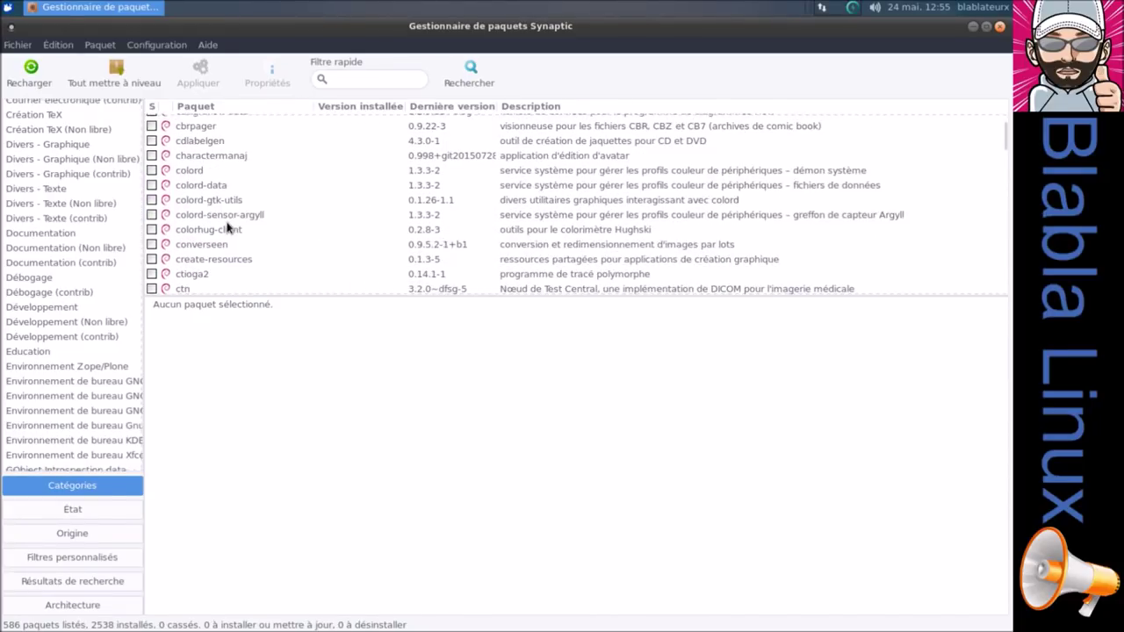
pyautogui.scroll(-7, 227, 227)
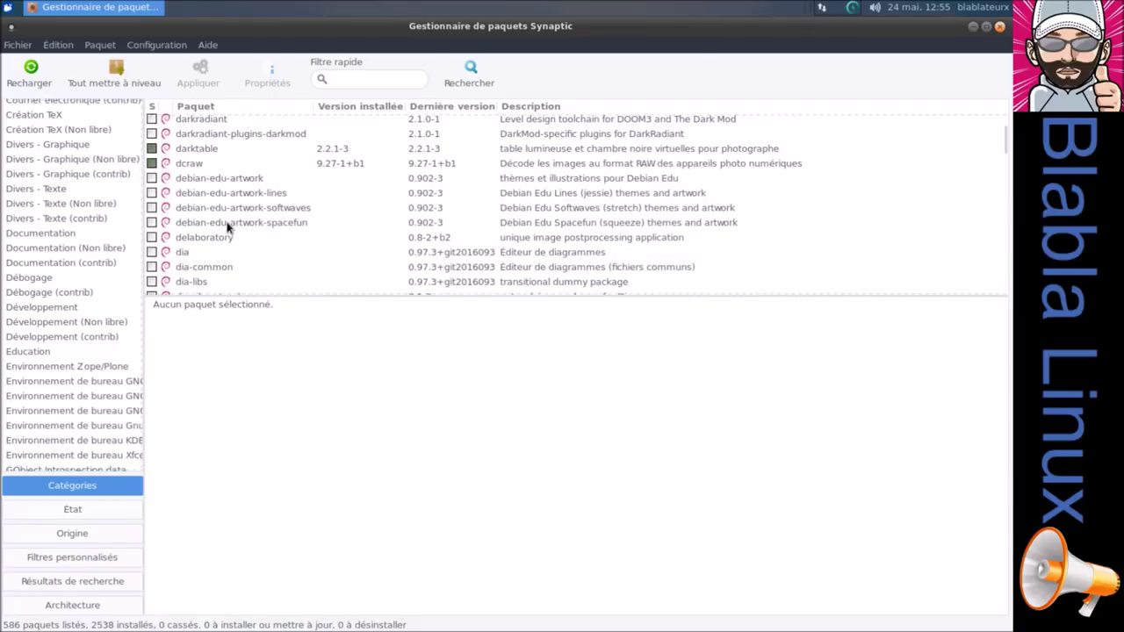
pyautogui.scroll(-7, 227, 227)
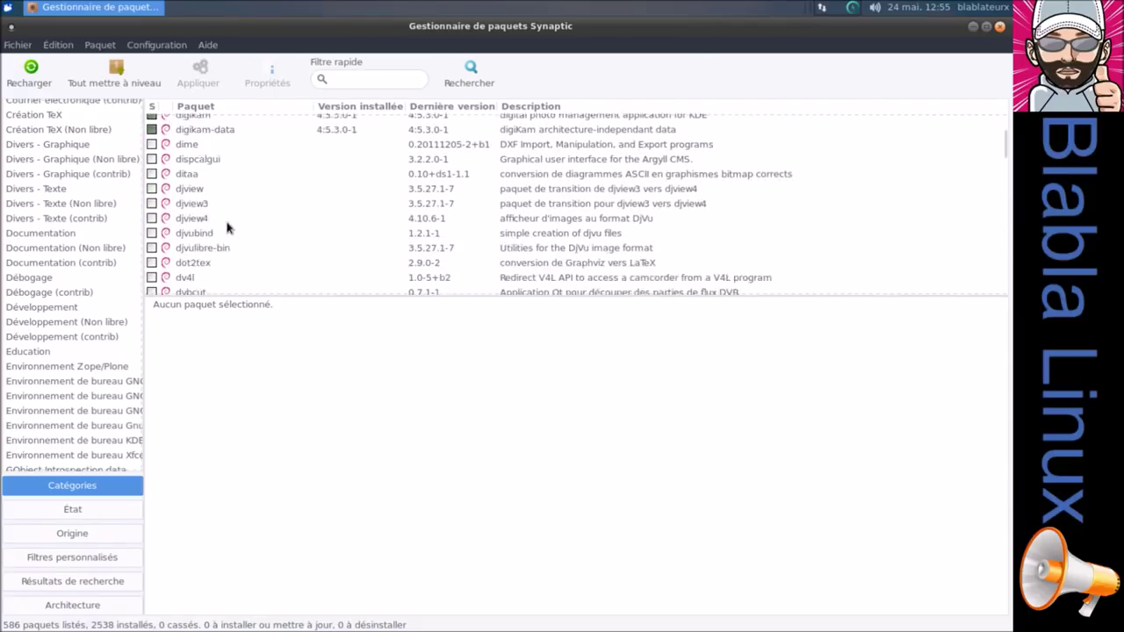
pyautogui.scroll(-12, 226, 227)
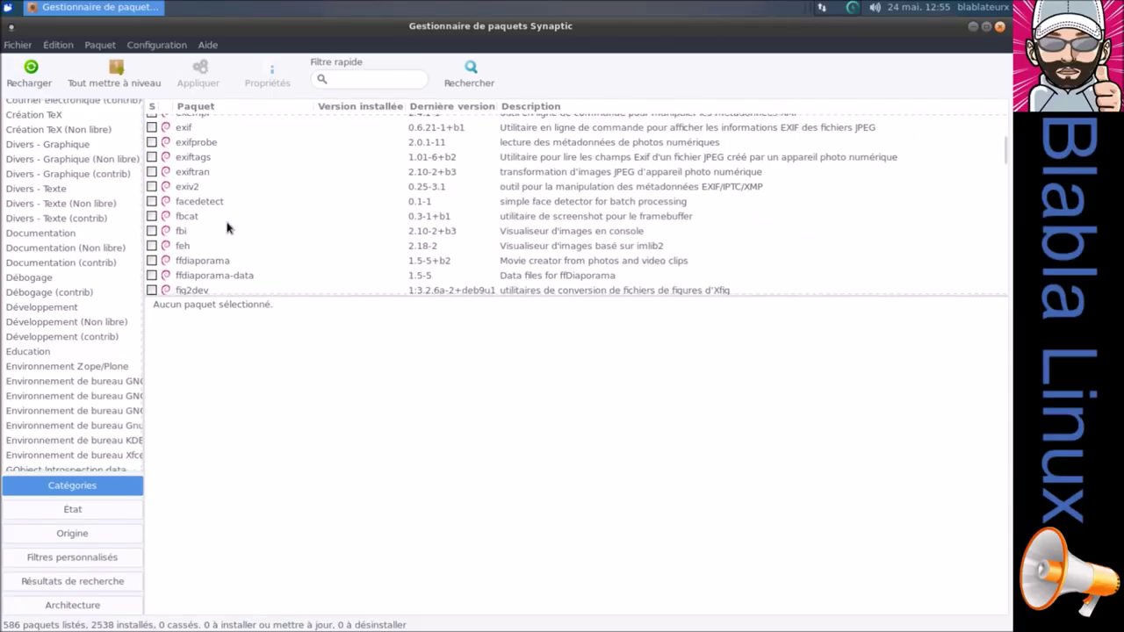
pyautogui.scroll(-10, 226, 228)
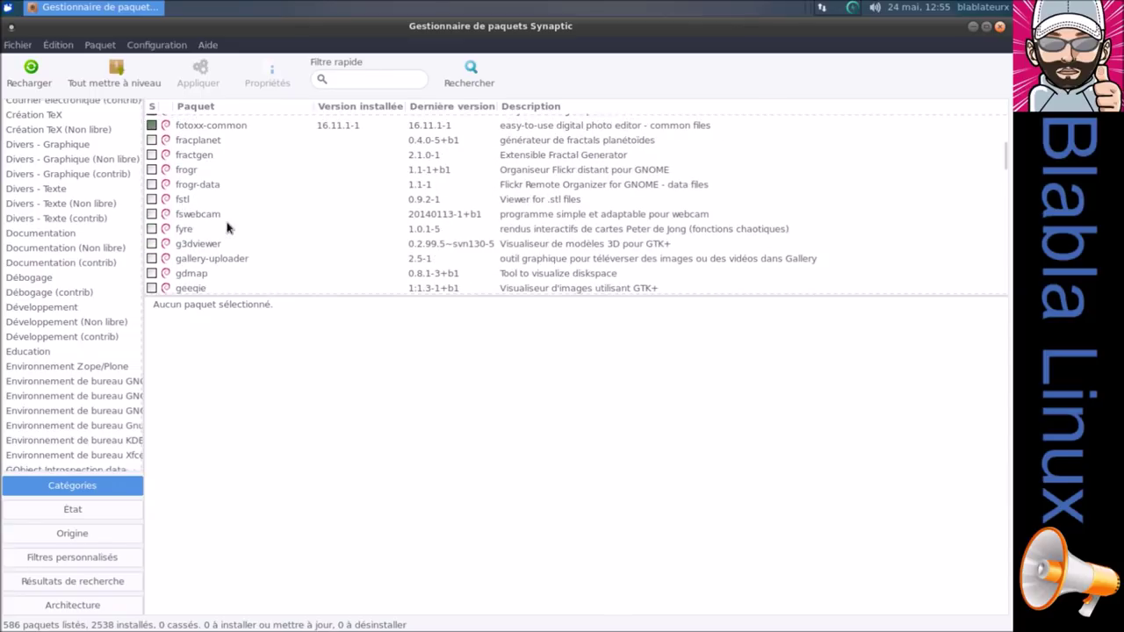
pyautogui.scroll(-4, 227, 228)
# Try 'ob' in the Filtre rapide field, then clear the filter again.
pyautogui.click(388, 79)
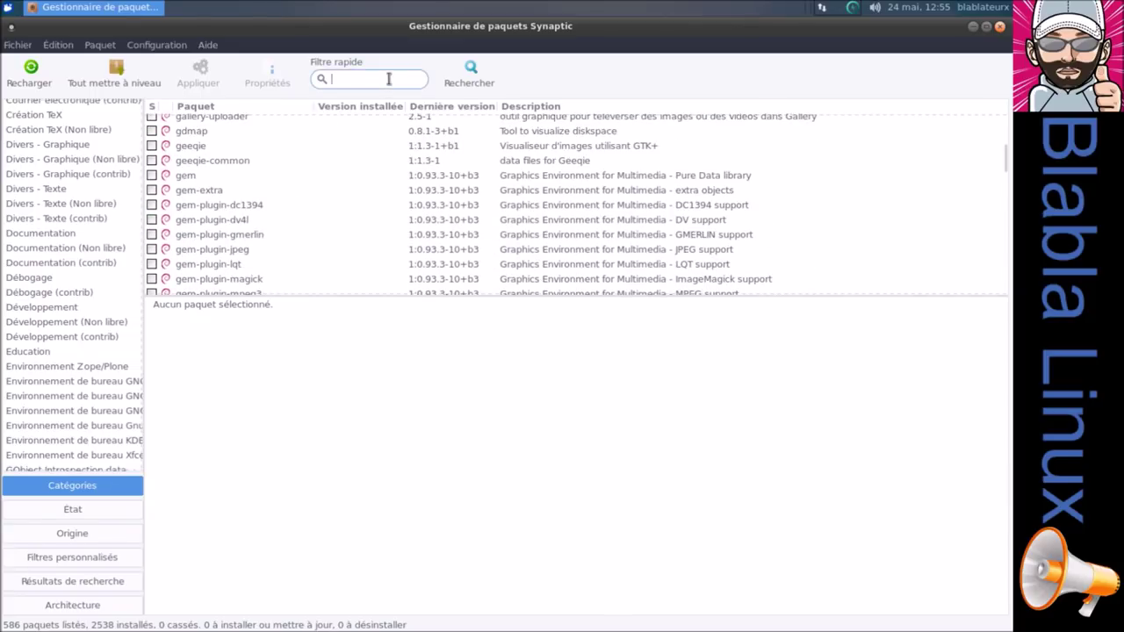
pyautogui.write('obs')
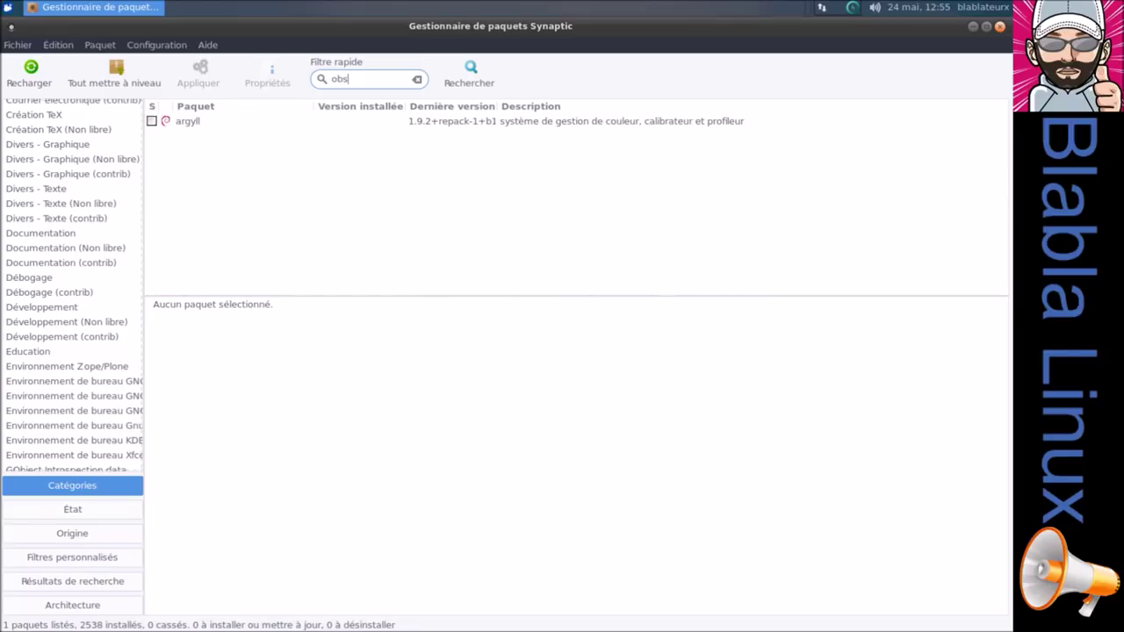
pyautogui.press('BackSpace')
pyautogui.press('BackSpace')
pyautogui.press('BackSpace')
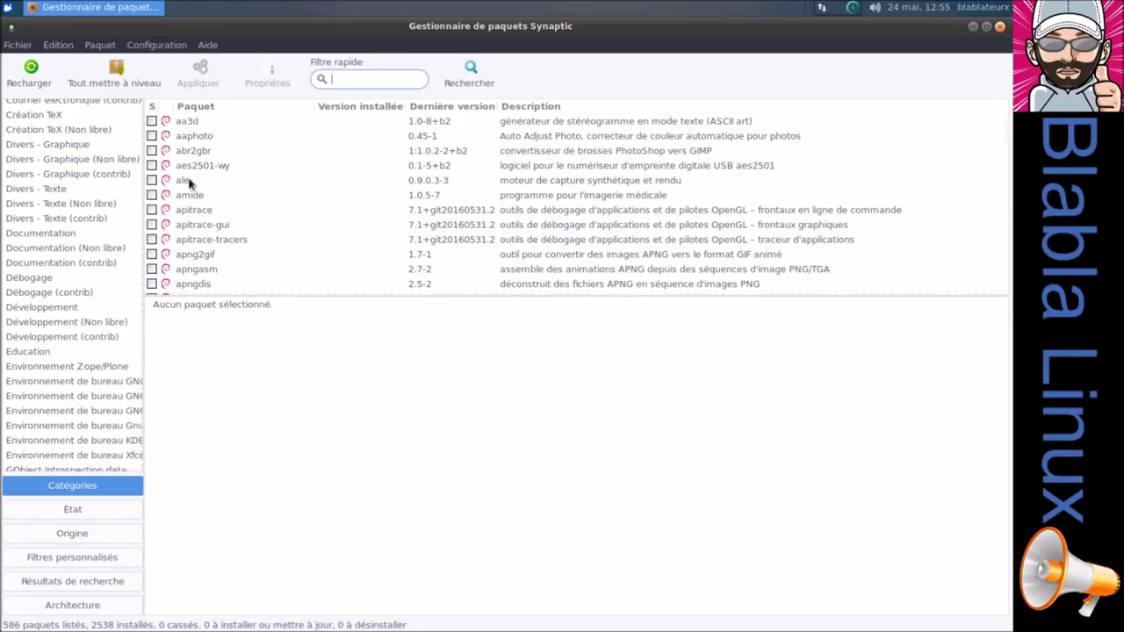
pyautogui.scroll(7, 83, 234)
# Browse the Administration système and Graphisme categories' package lists.
pyautogui.click(56, 125)
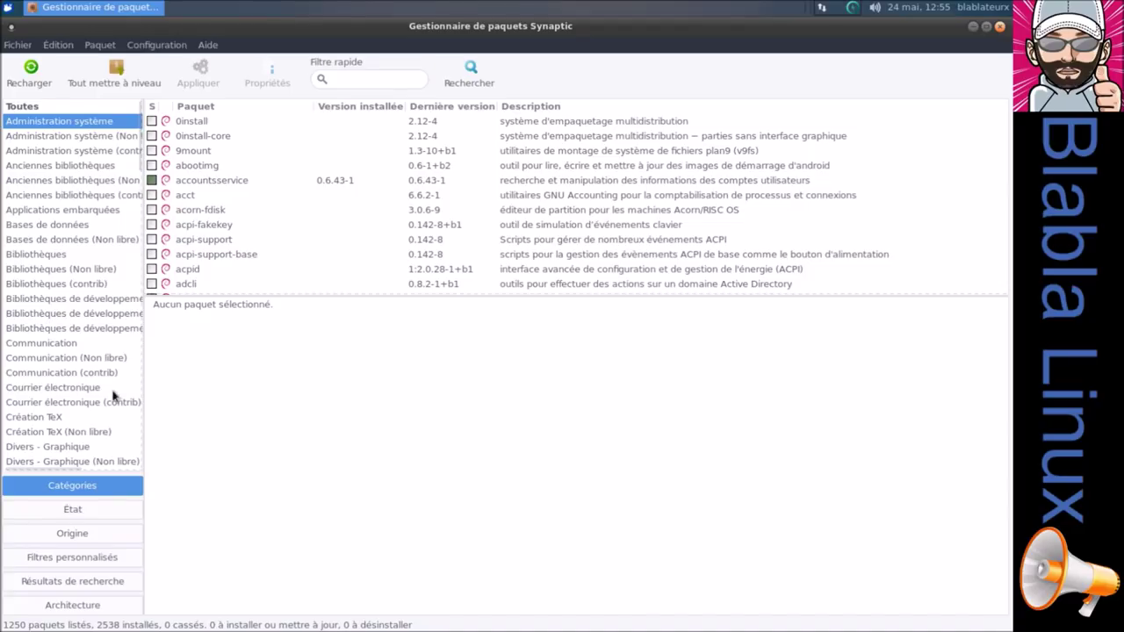
pyautogui.moveTo(139, 174); pyautogui.dragTo(137, 232)
pyautogui.scroll(-2, 70, 422)
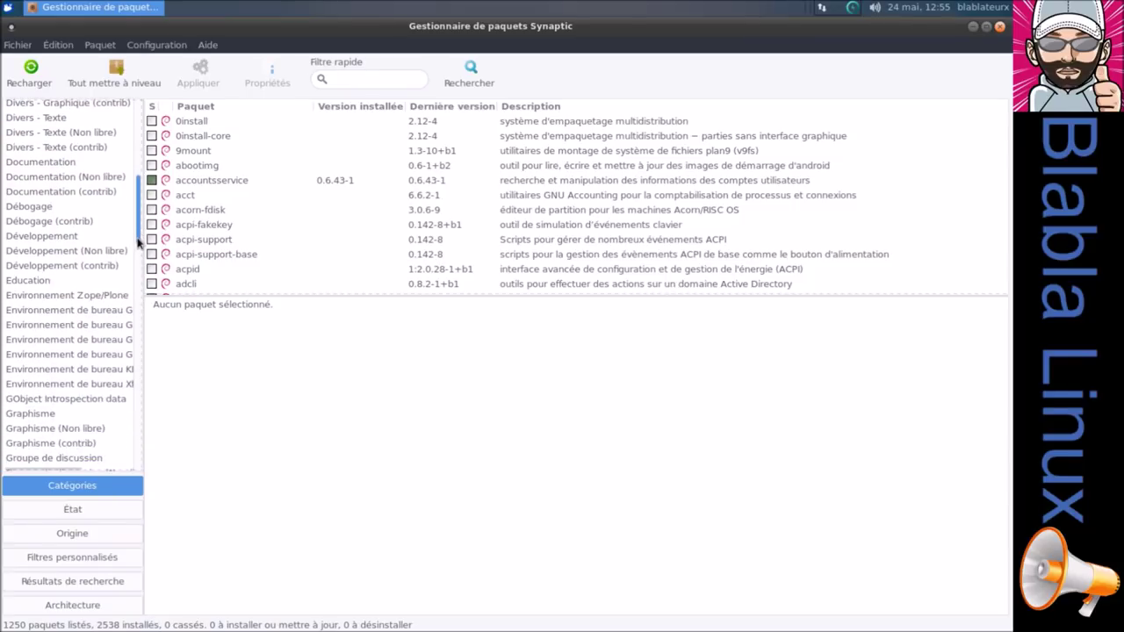
pyautogui.click(63, 417)
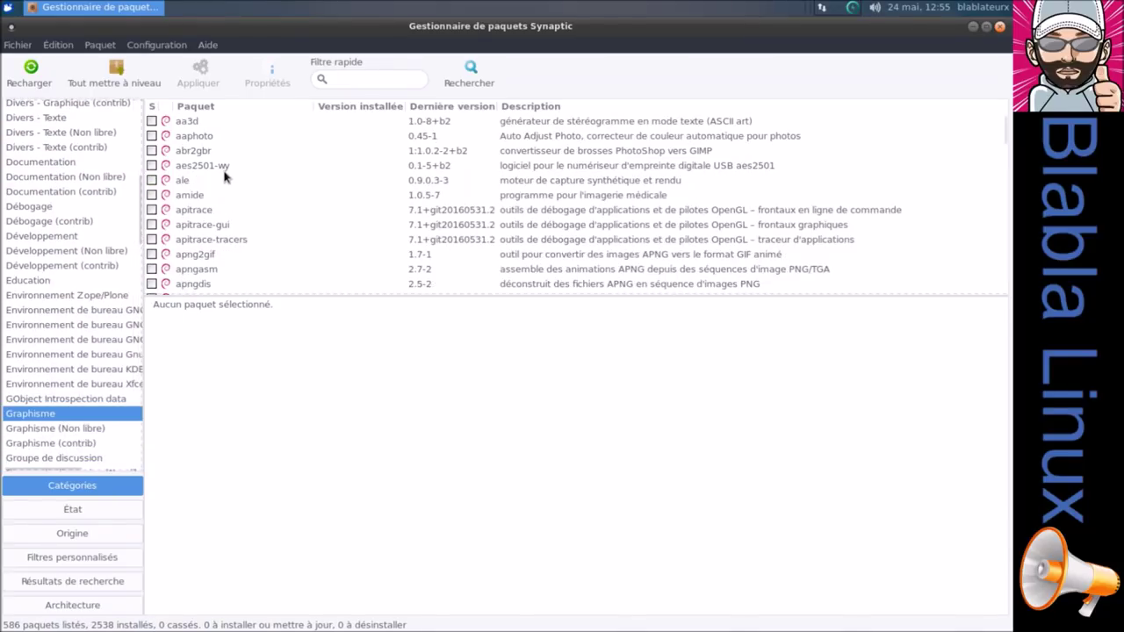
pyautogui.scroll(-2, 221, 195)
pyautogui.scroll(-3, 221, 195)
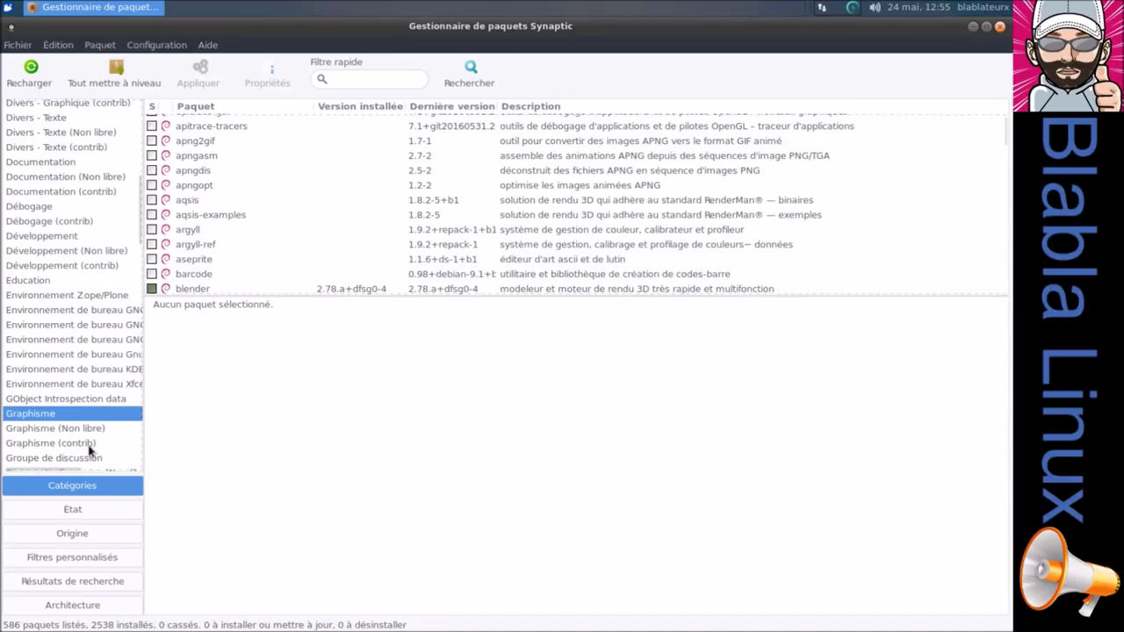
pyautogui.scroll(-1, 88, 451)
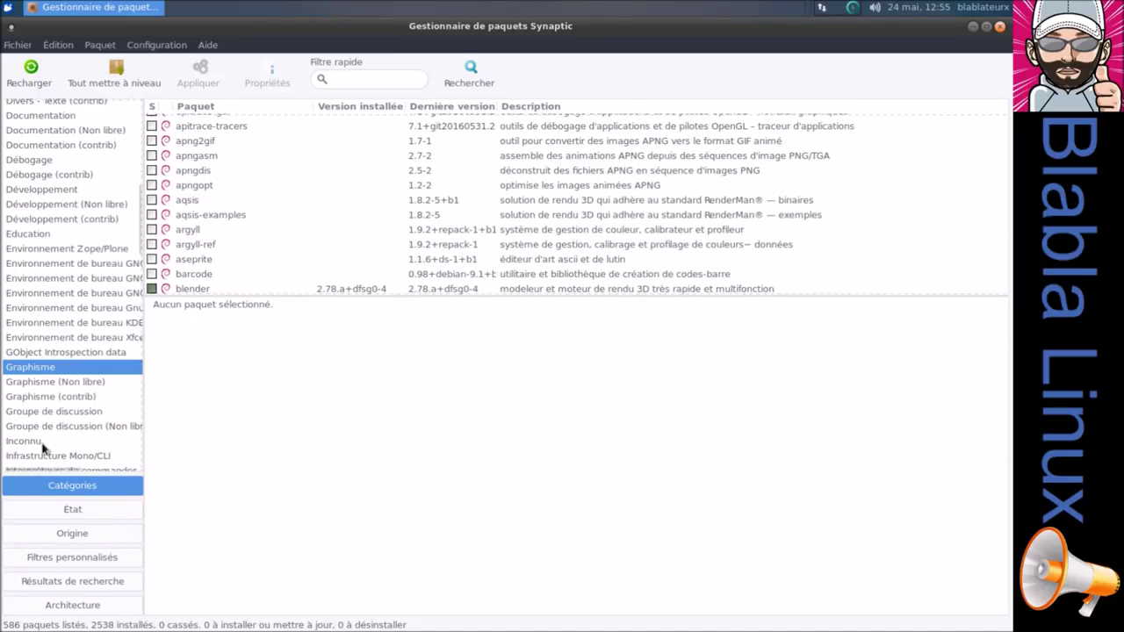
# Browse the Groupe de discussion and Inconnu categories' package lists.
pyautogui.click(39, 413)
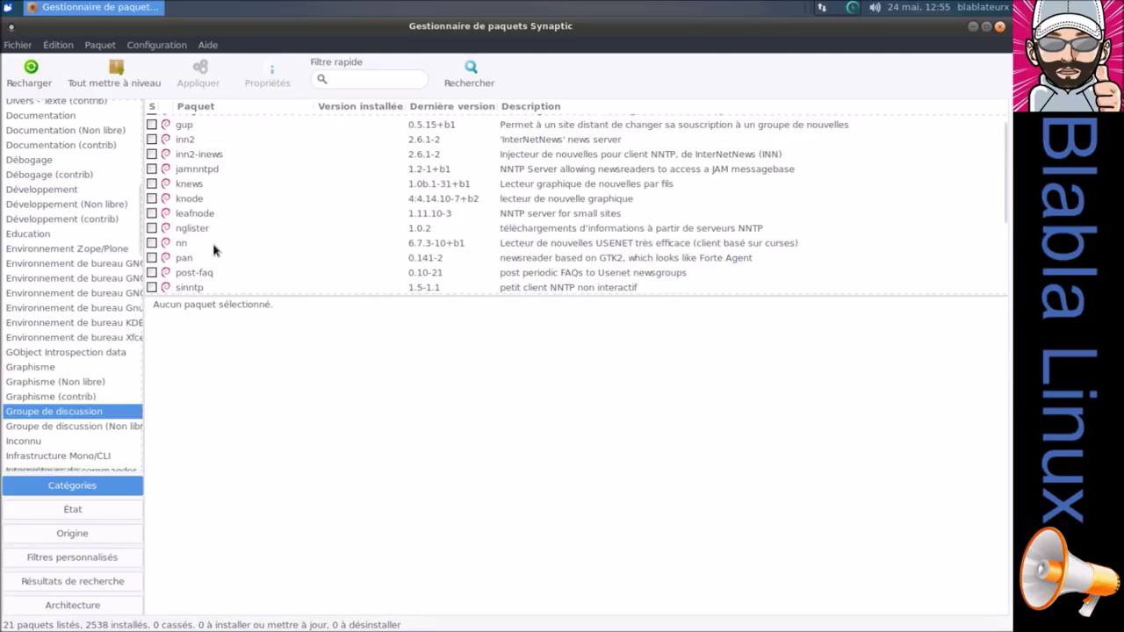
pyautogui.scroll(-3, 213, 250)
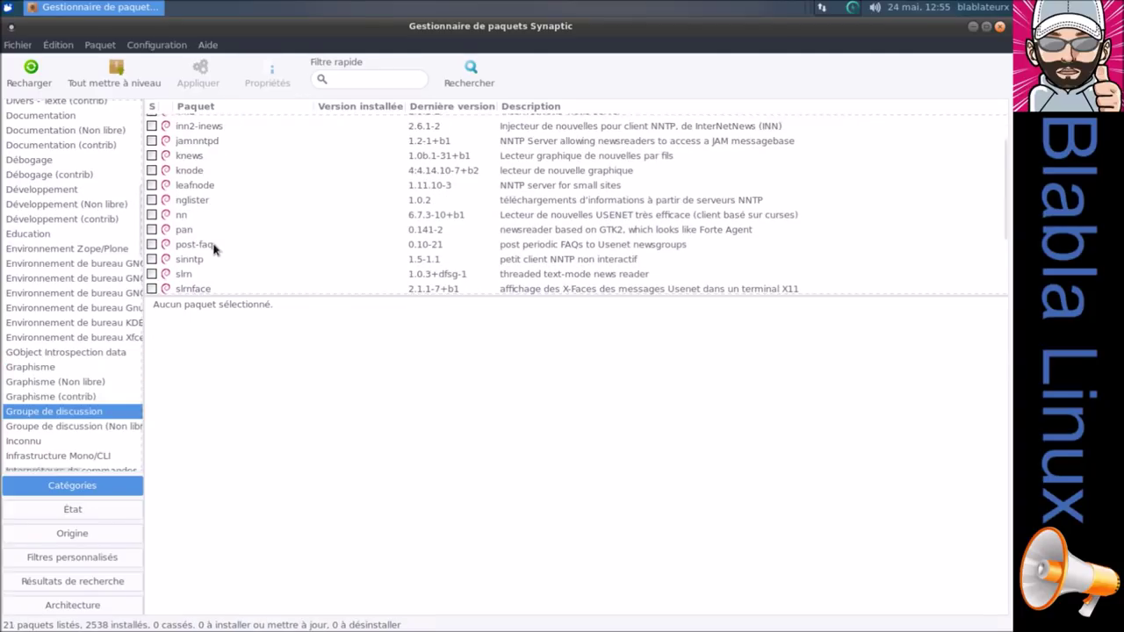
pyautogui.scroll(-2, 213, 250)
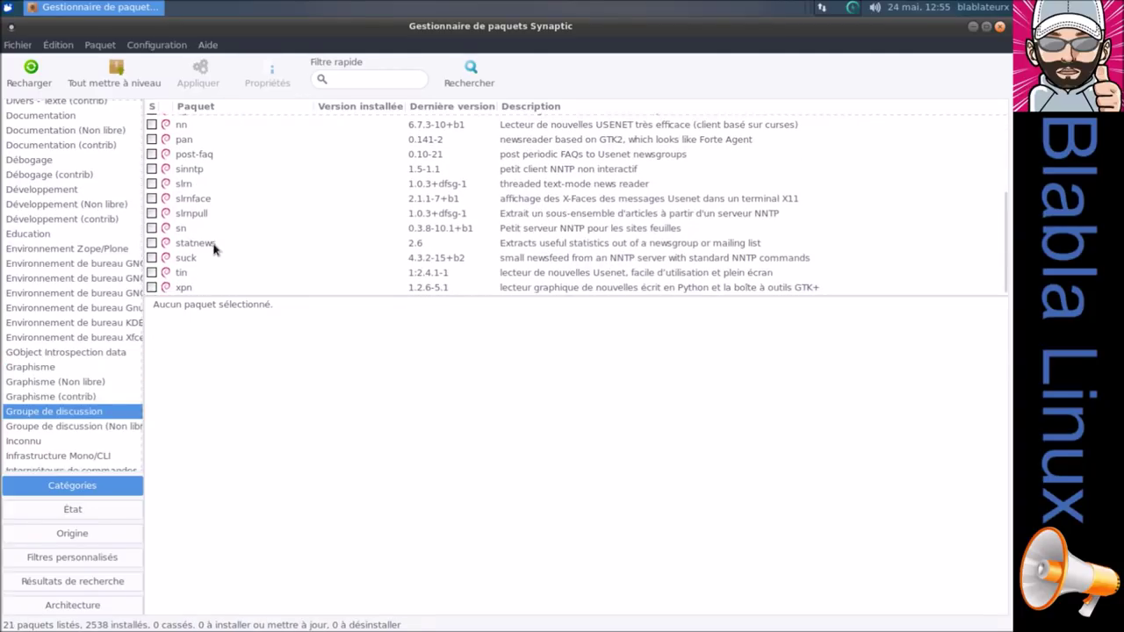
pyautogui.scroll(-1, 60, 436)
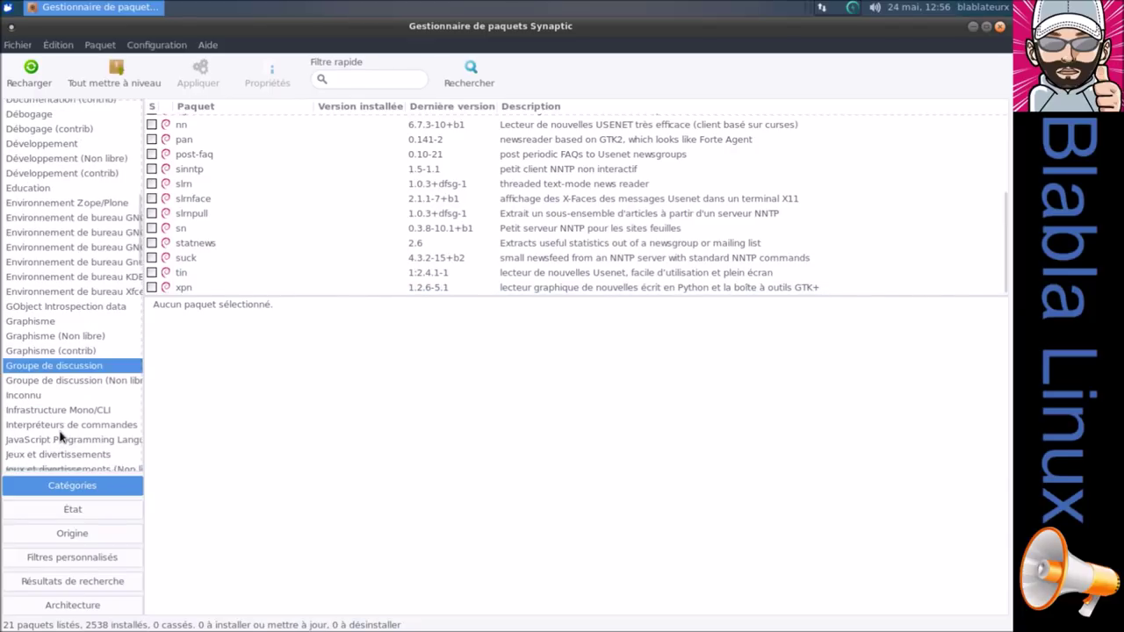
pyautogui.click(41, 396)
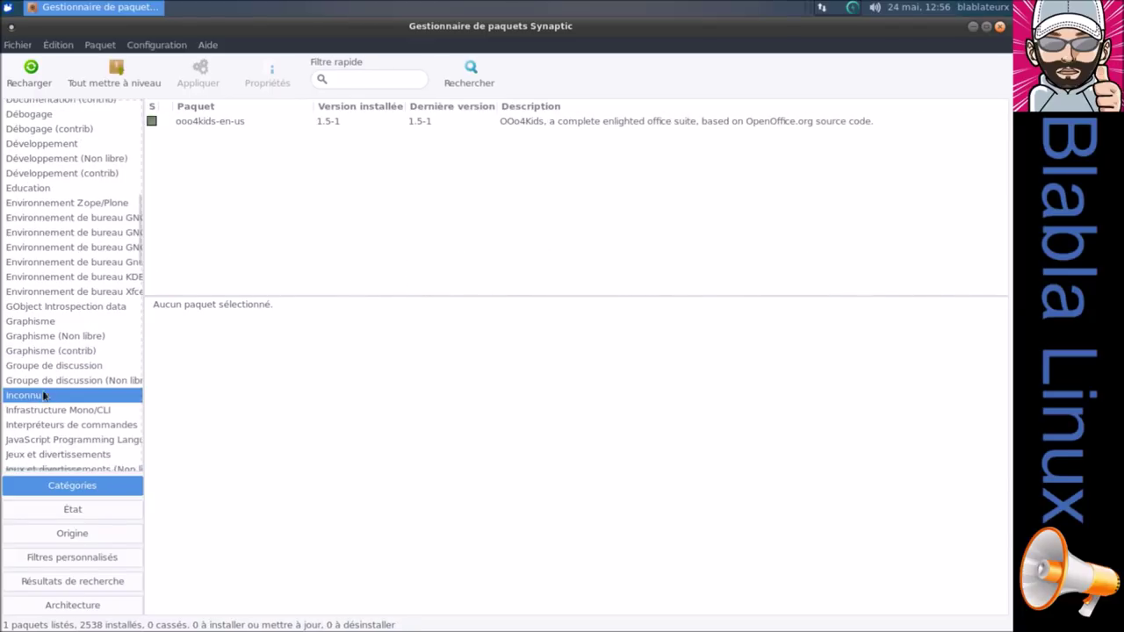
pyautogui.scroll(-8, 92, 352)
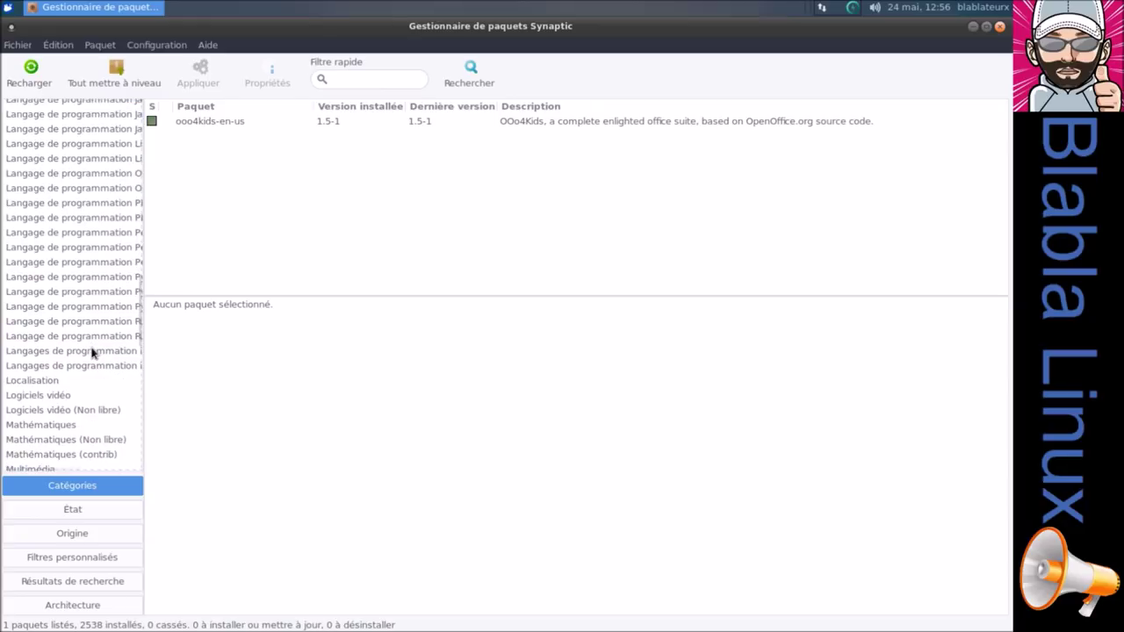
# Show the Logiciels vidéo category and scroll to the devede package.
pyautogui.click(52, 396)
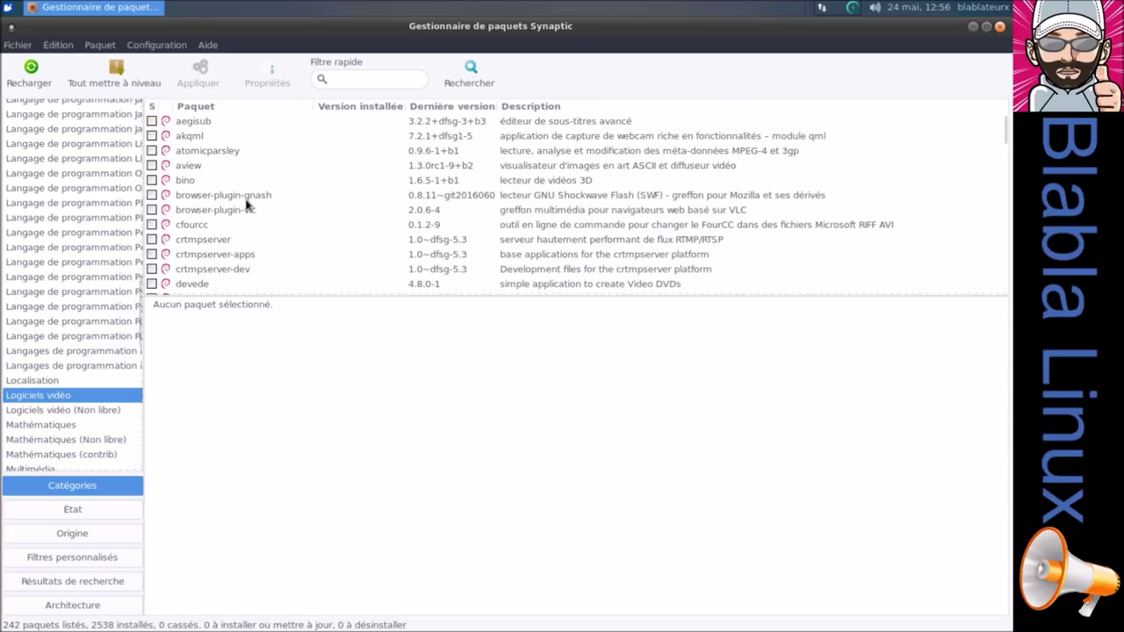
pyautogui.scroll(-2, 247, 204)
pyautogui.scroll(-1, 247, 204)
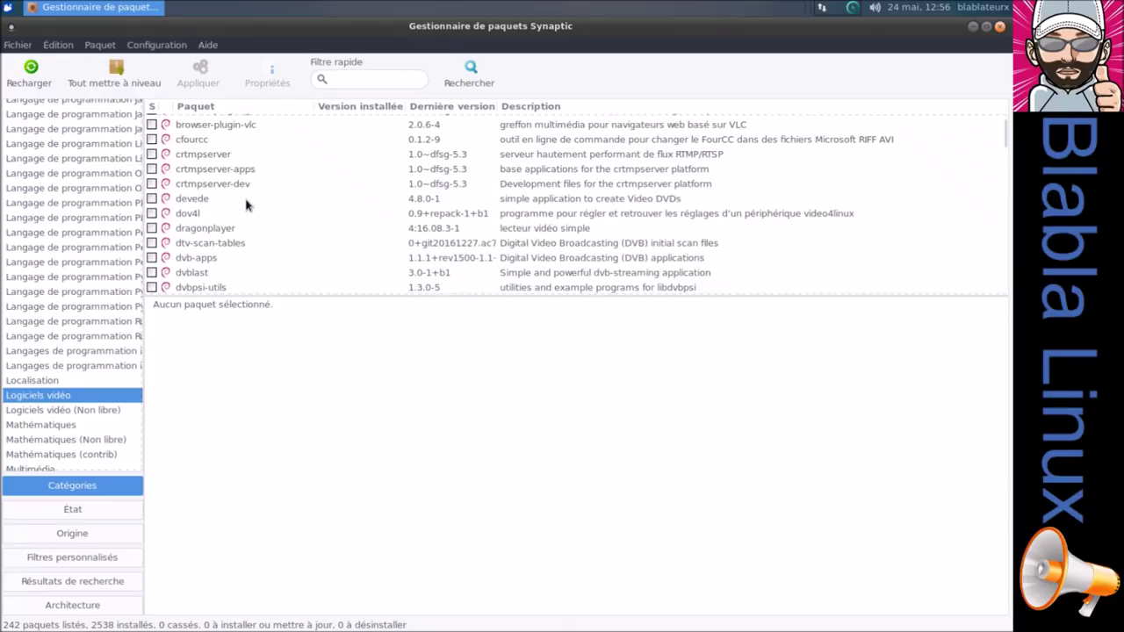
pyautogui.scroll(-1, 247, 205)
pyautogui.scroll(1, 246, 204)
# Mark devede and its required dependencies for installation and apply the changes.
pyautogui.rightClick(181, 201)
pyautogui.click(231, 226)
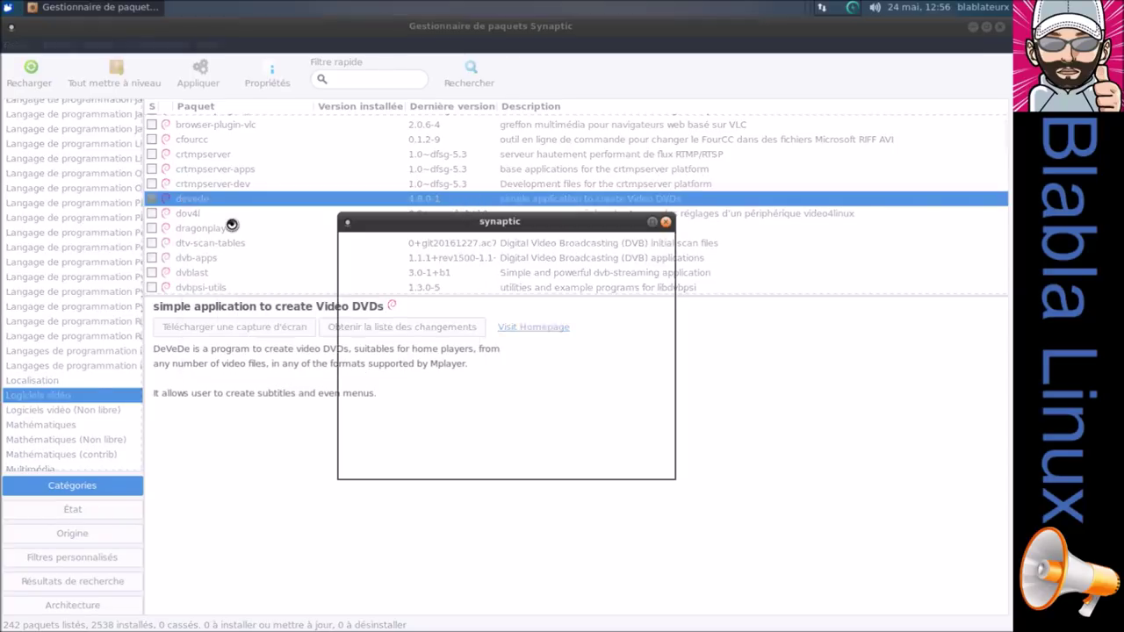
pyautogui.click(607, 462)
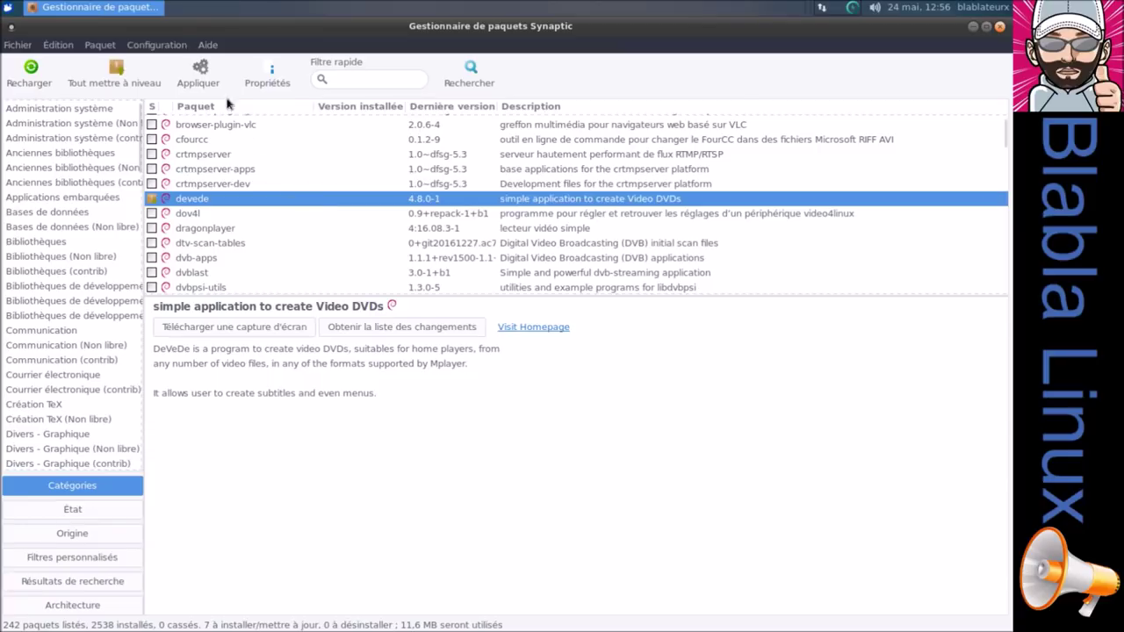
pyautogui.click(209, 70)
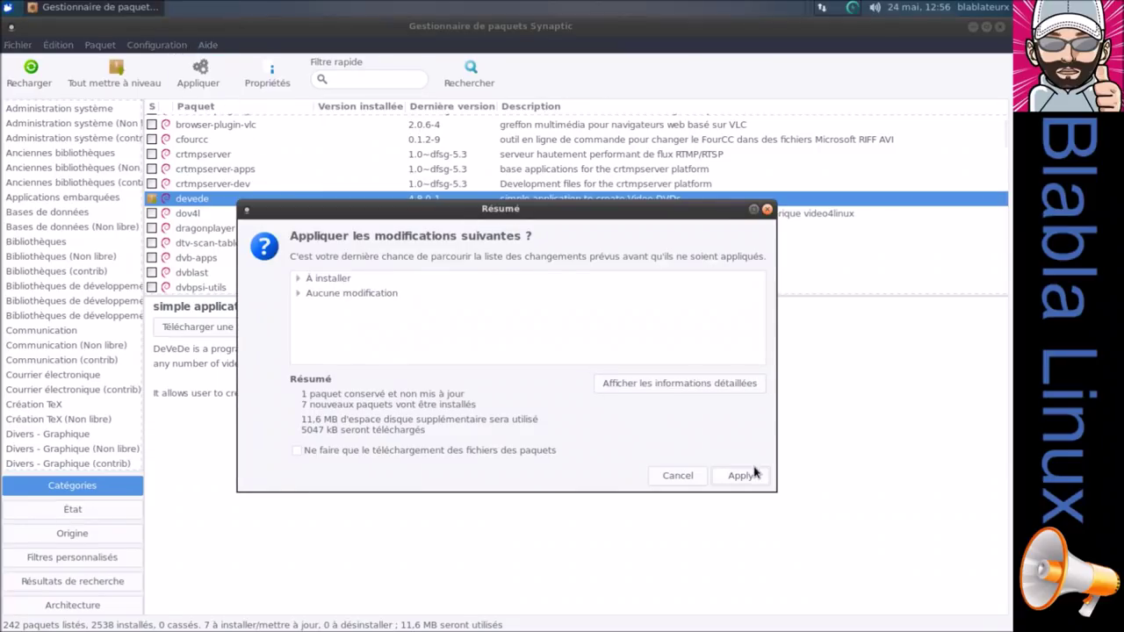
pyautogui.click(751, 474)
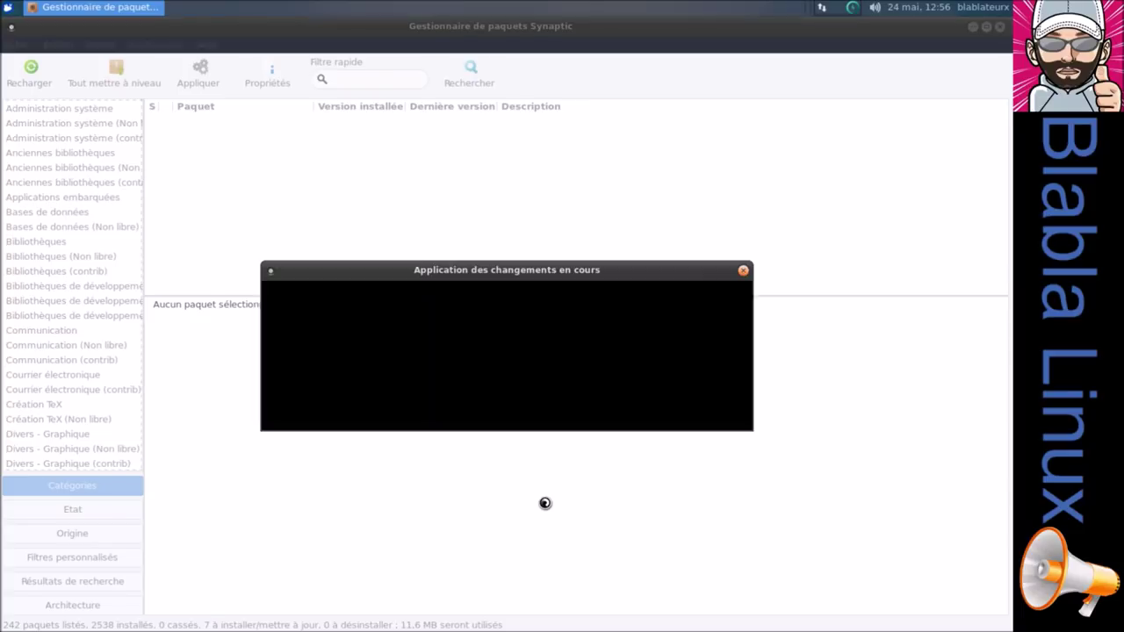
pyautogui.click(373, 367)
pyautogui.click(367, 389)
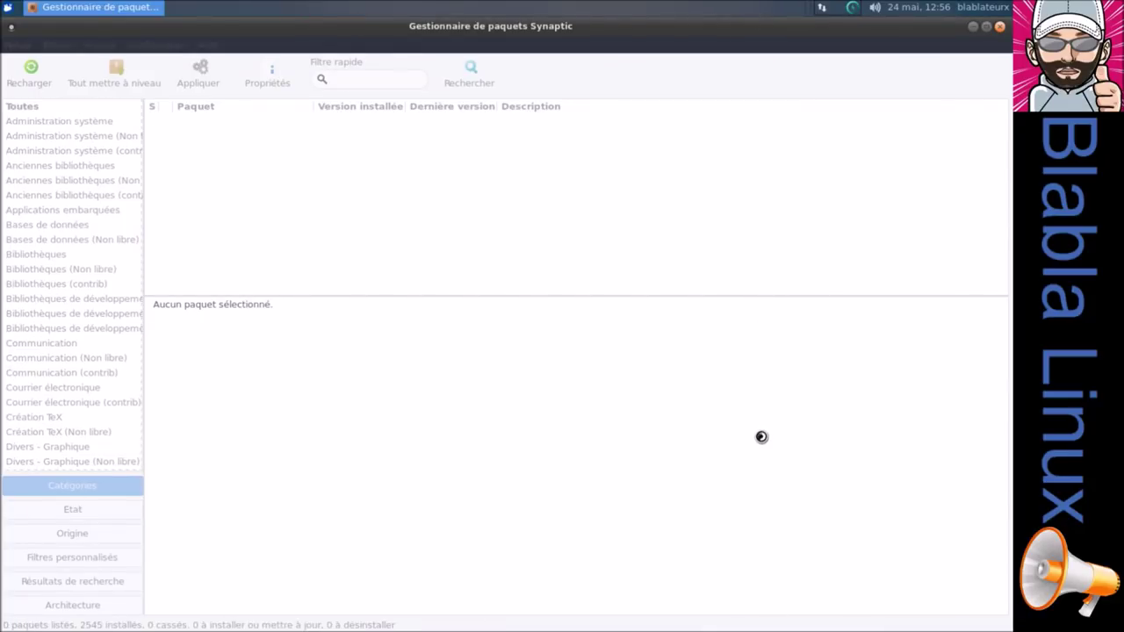
# Launch DevedeNG via the Whisker Menu search 'dev', close it, and switch Synaptic to Etat filters.
pyautogui.click(8, 7)
pyautogui.write('de')
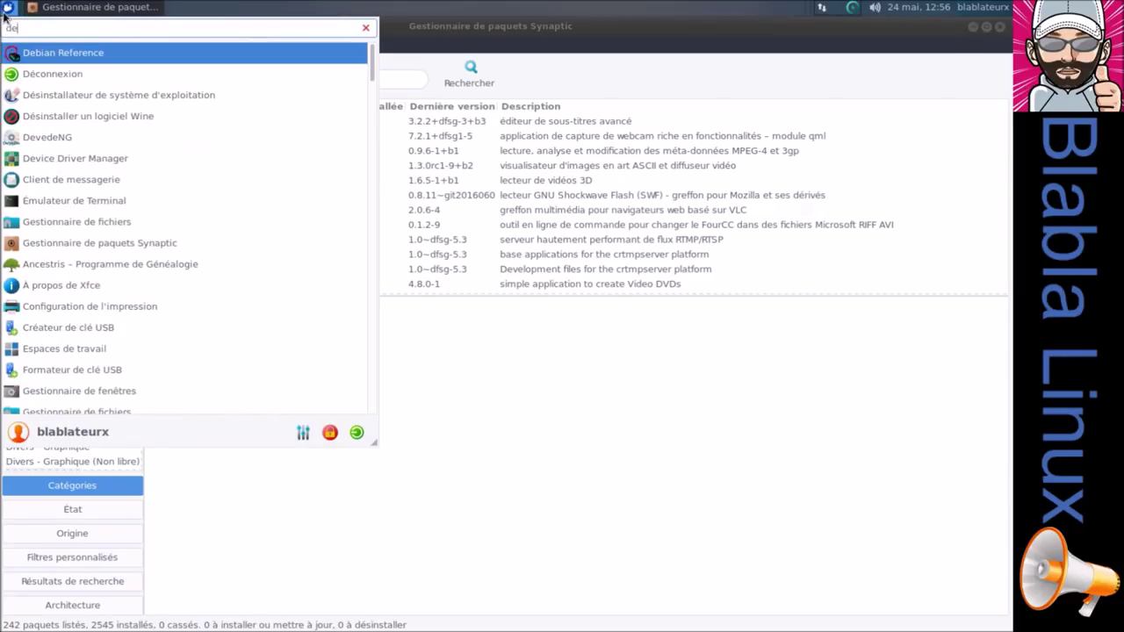
pyautogui.write('v')
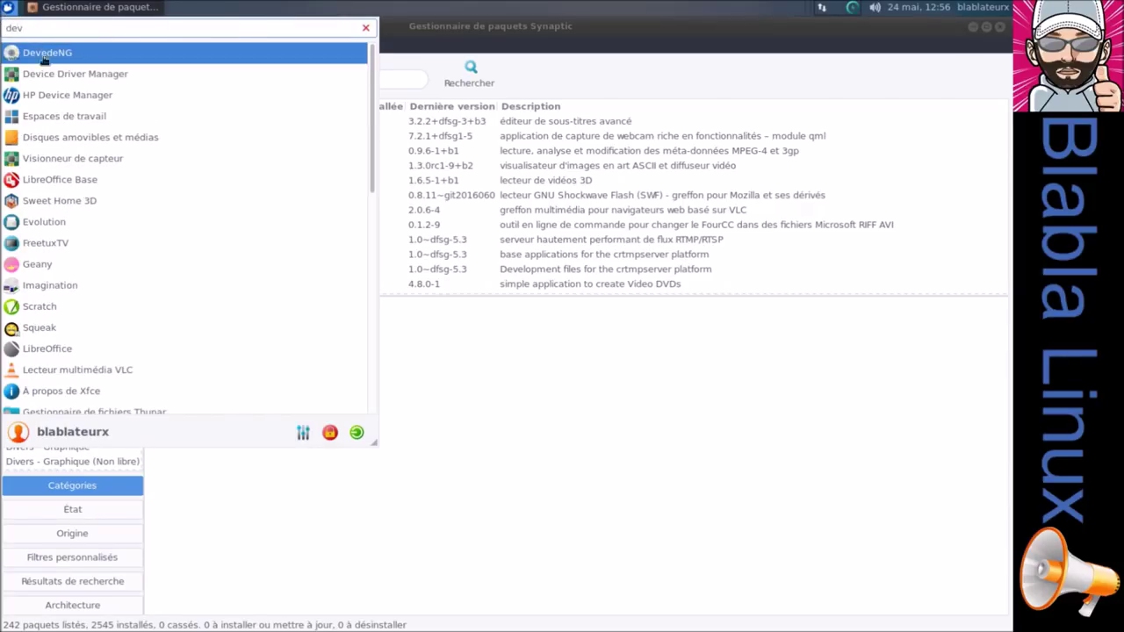
pyautogui.click(44, 54)
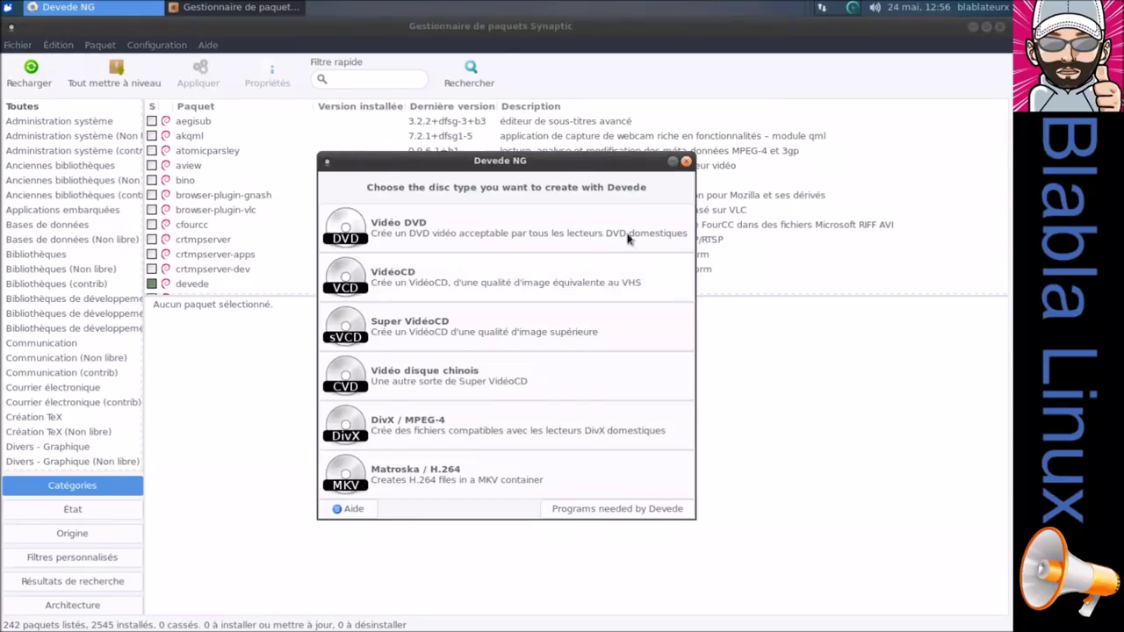
pyautogui.click(687, 161)
pyautogui.click(128, 511)
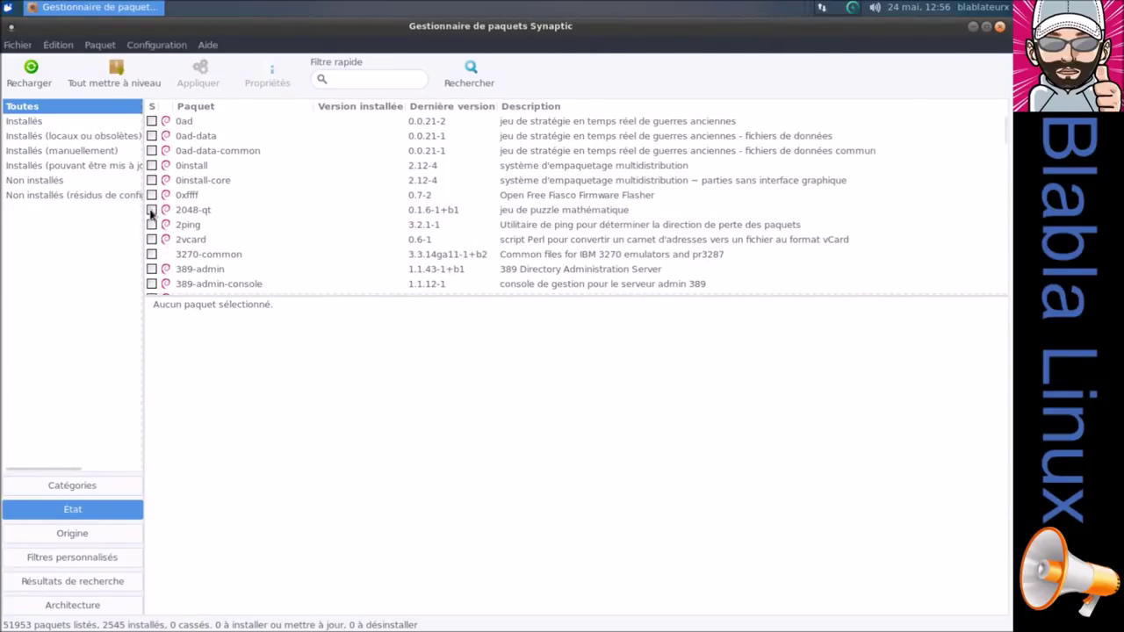
# Mark all six Non installés (résidus de configuration) packages for complete removal and apply.
pyautogui.moveTo(146, 209); pyautogui.dragTo(244, 223)
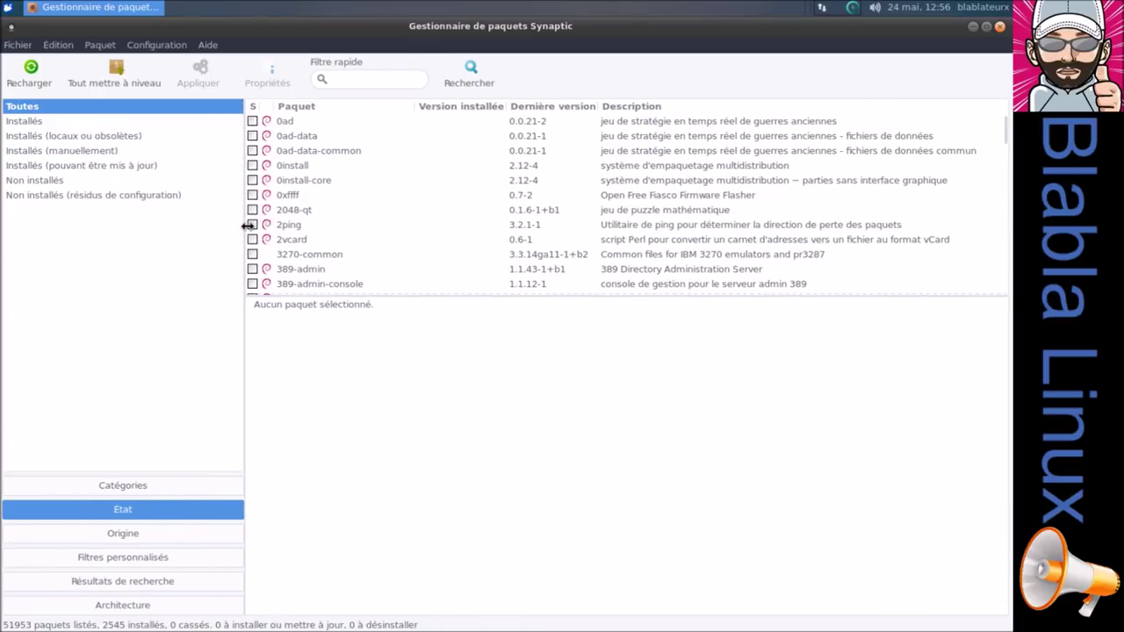
pyautogui.click(138, 202)
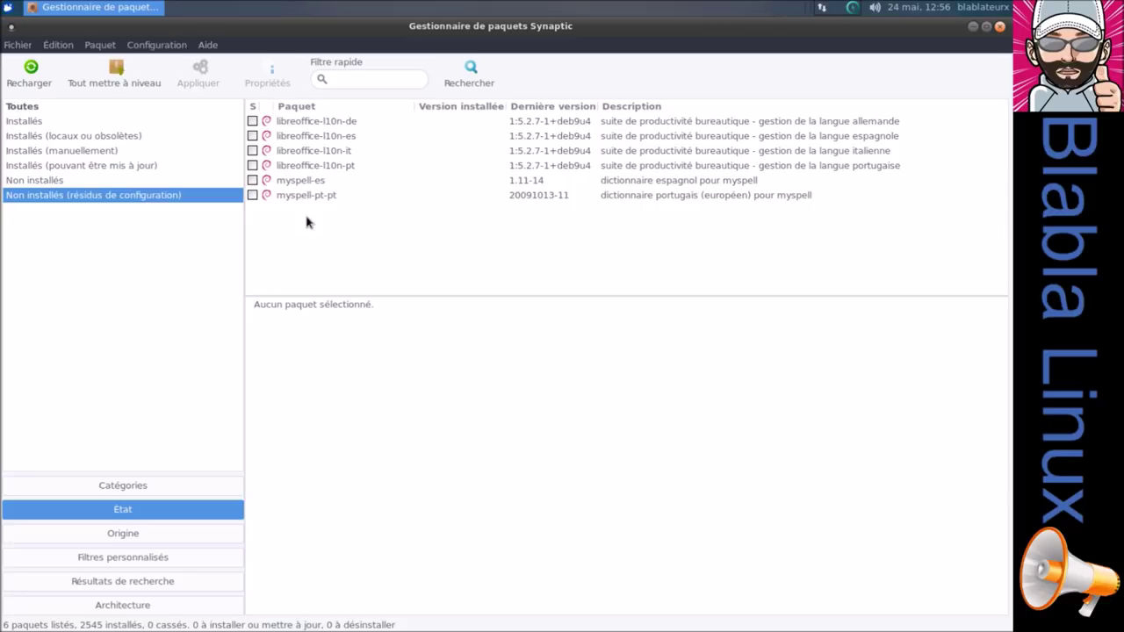
pyautogui.moveTo(301, 200); pyautogui.dragTo(318, 122)
pyautogui.rightClick(318, 122)
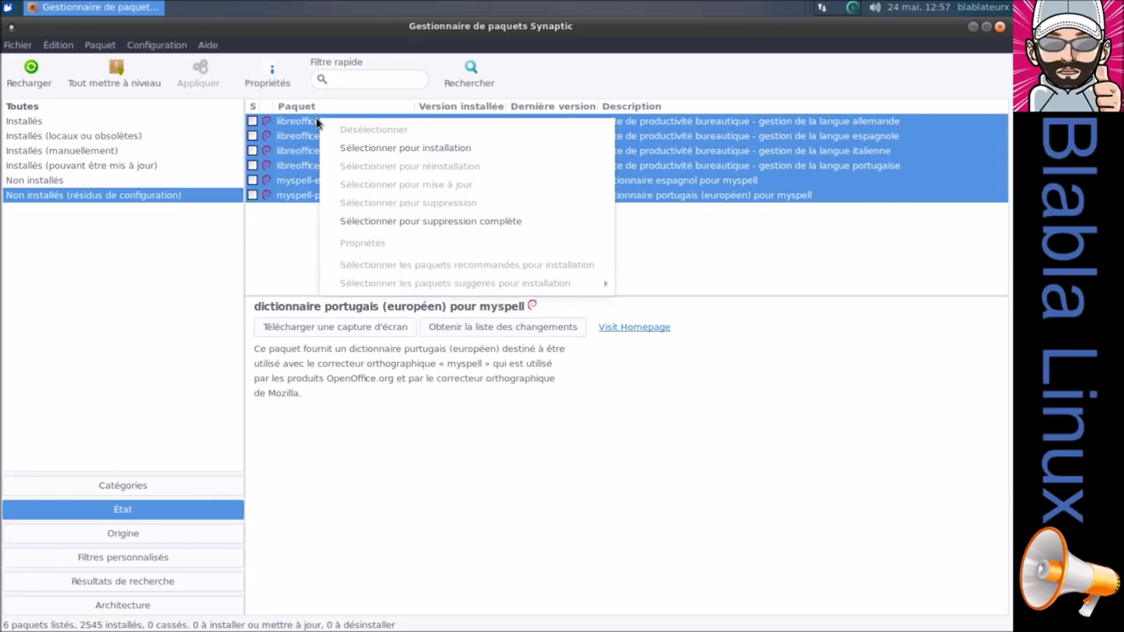
pyautogui.click(368, 221)
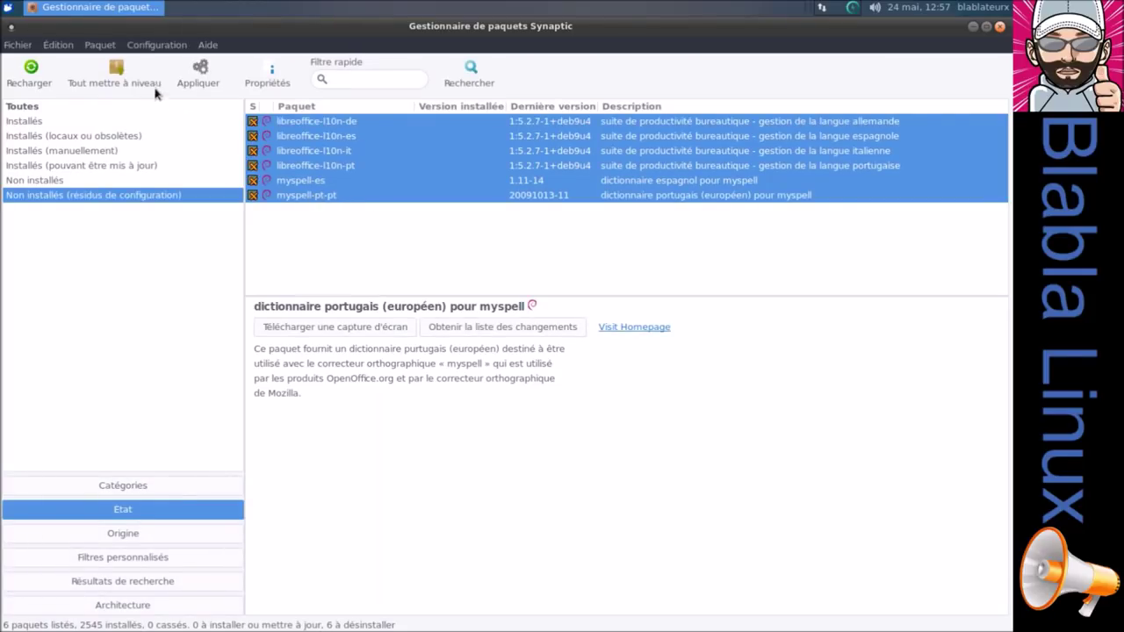
pyautogui.click(195, 70)
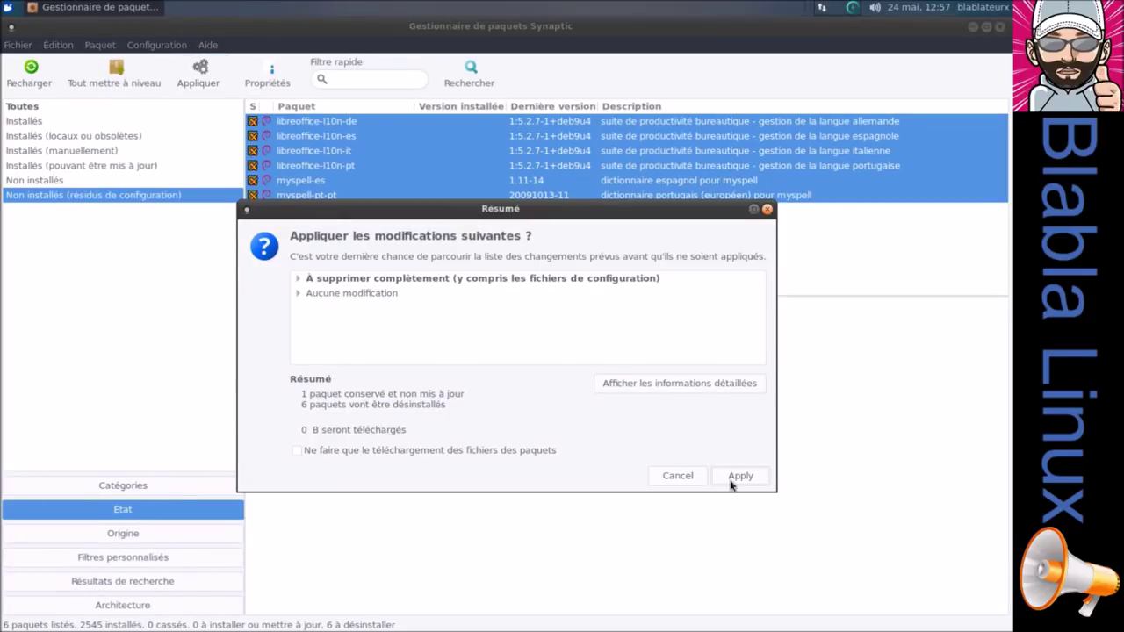
pyautogui.click(742, 480)
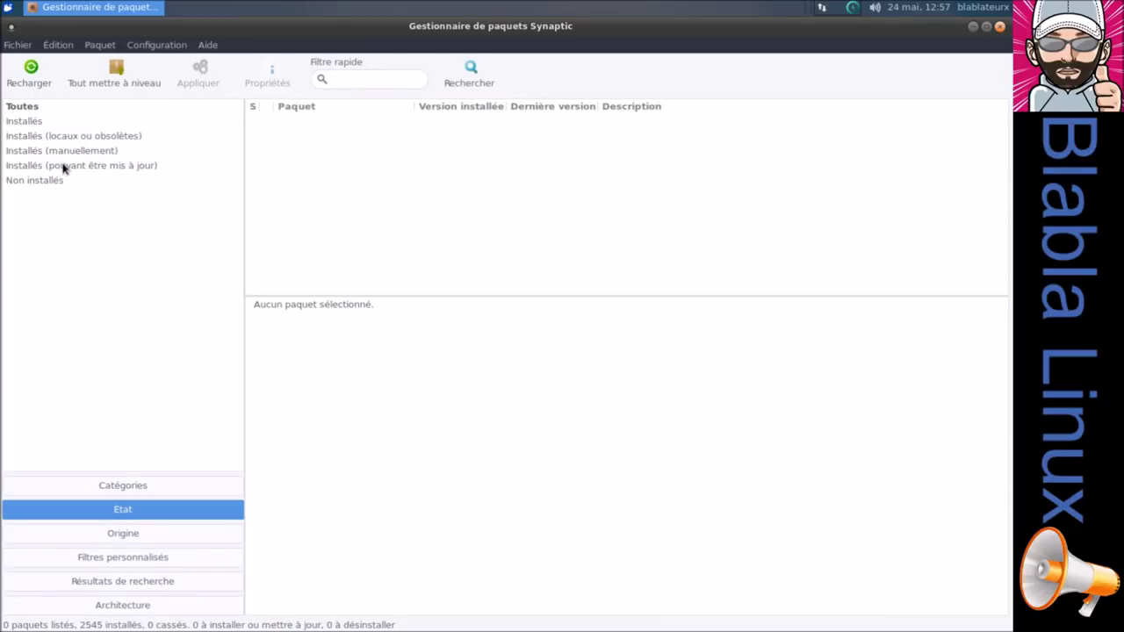
# Mark minitube for upgrade from the upgradable packages list and apply it.
pyautogui.click(64, 169)
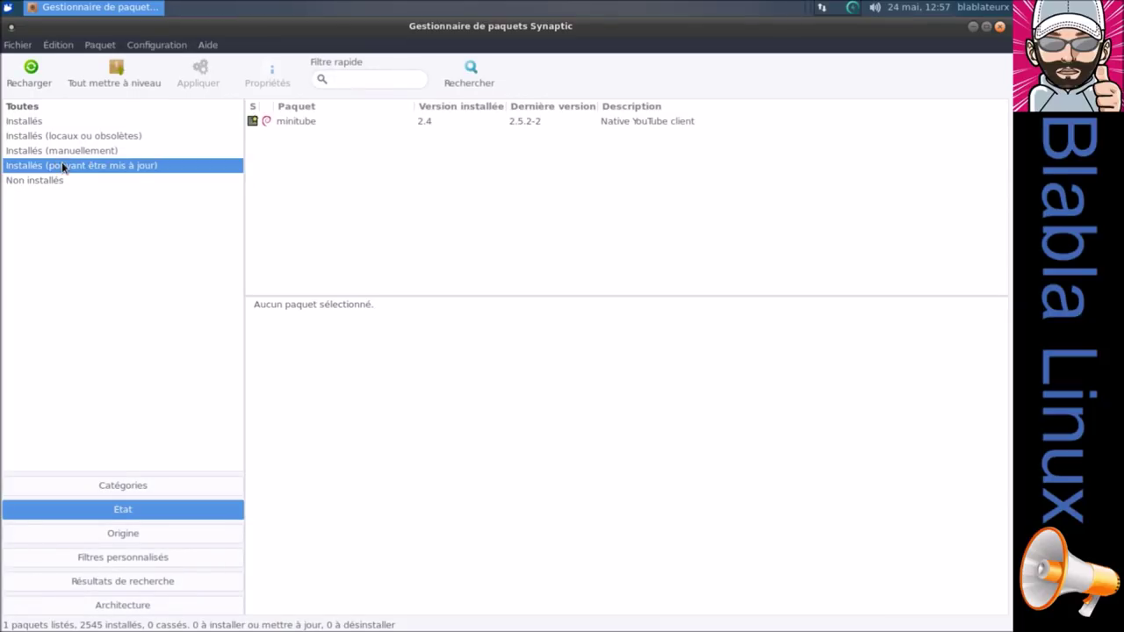
pyautogui.rightClick(307, 122)
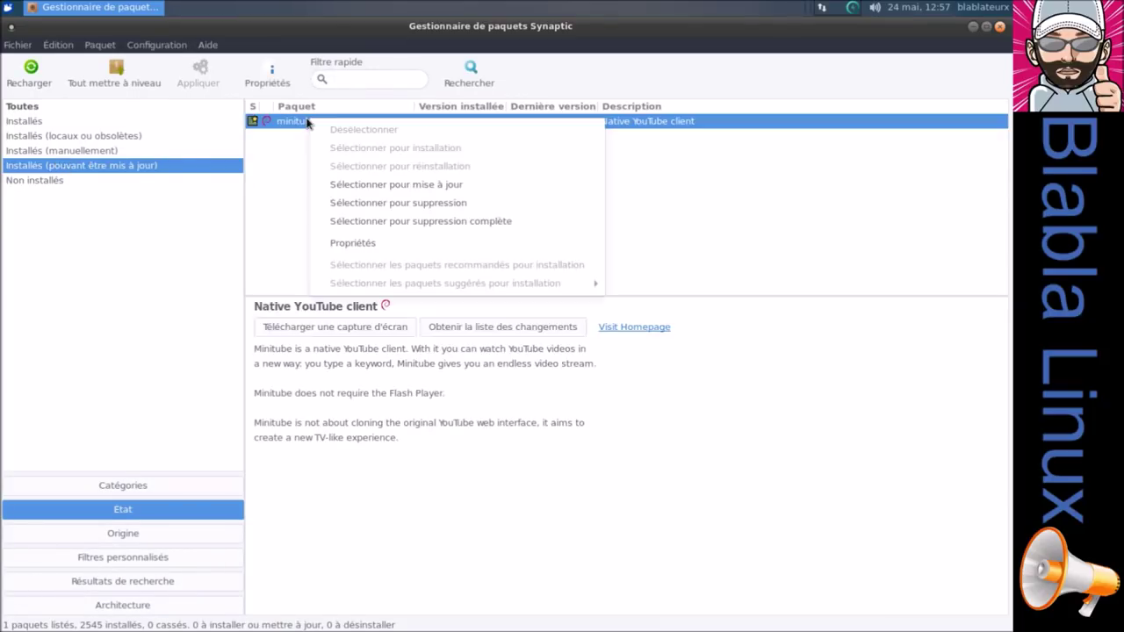
pyautogui.click(349, 185)
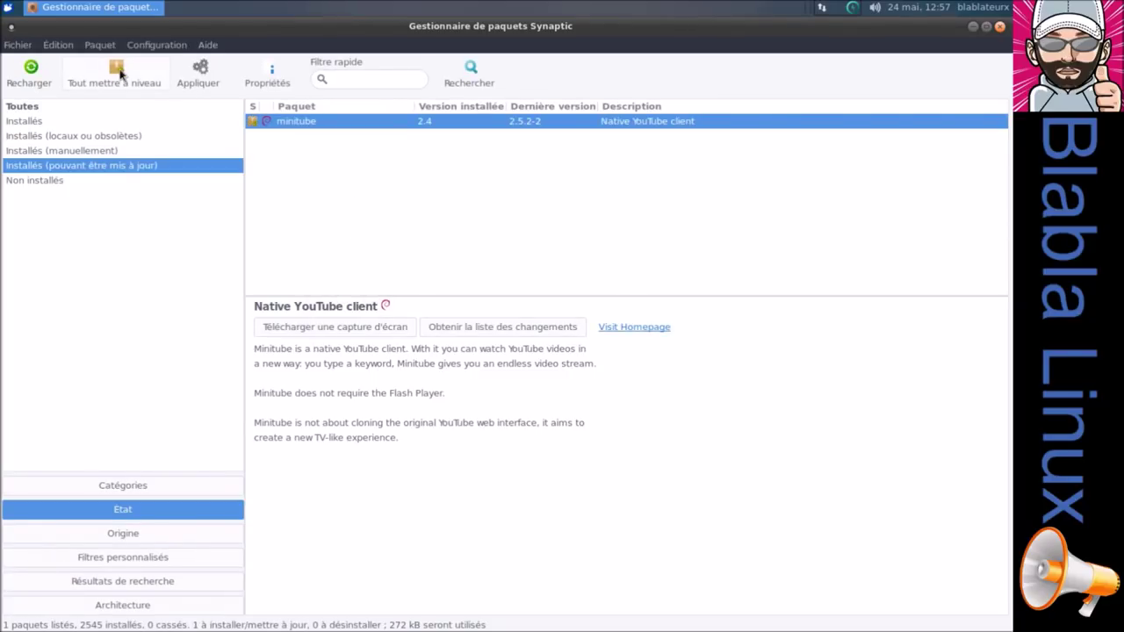
pyautogui.click(198, 70)
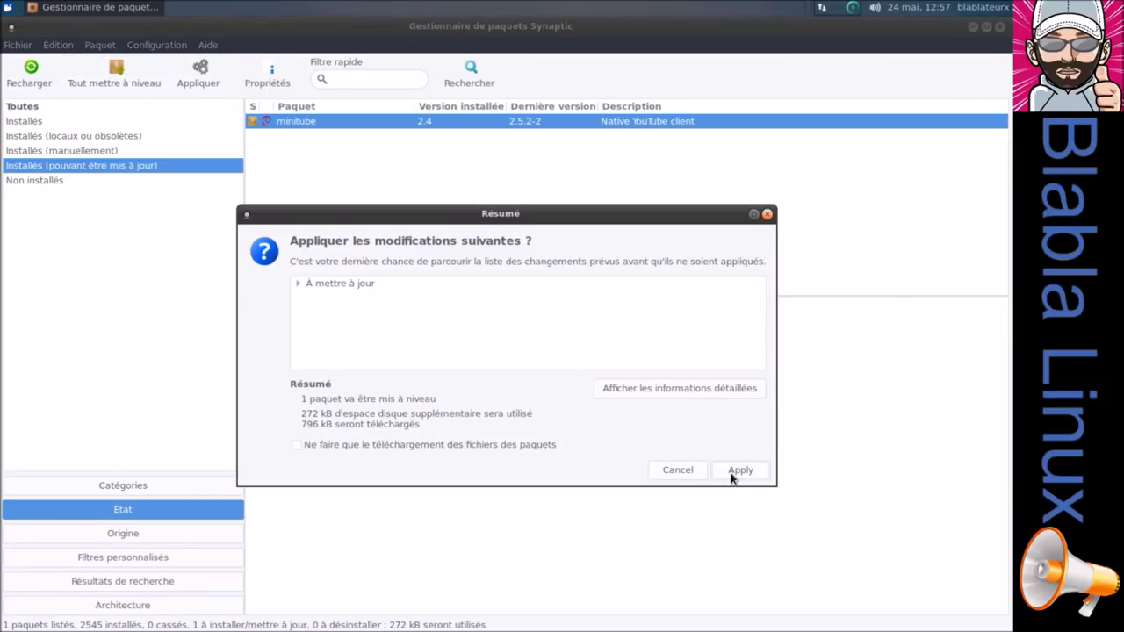
pyautogui.click(730, 473)
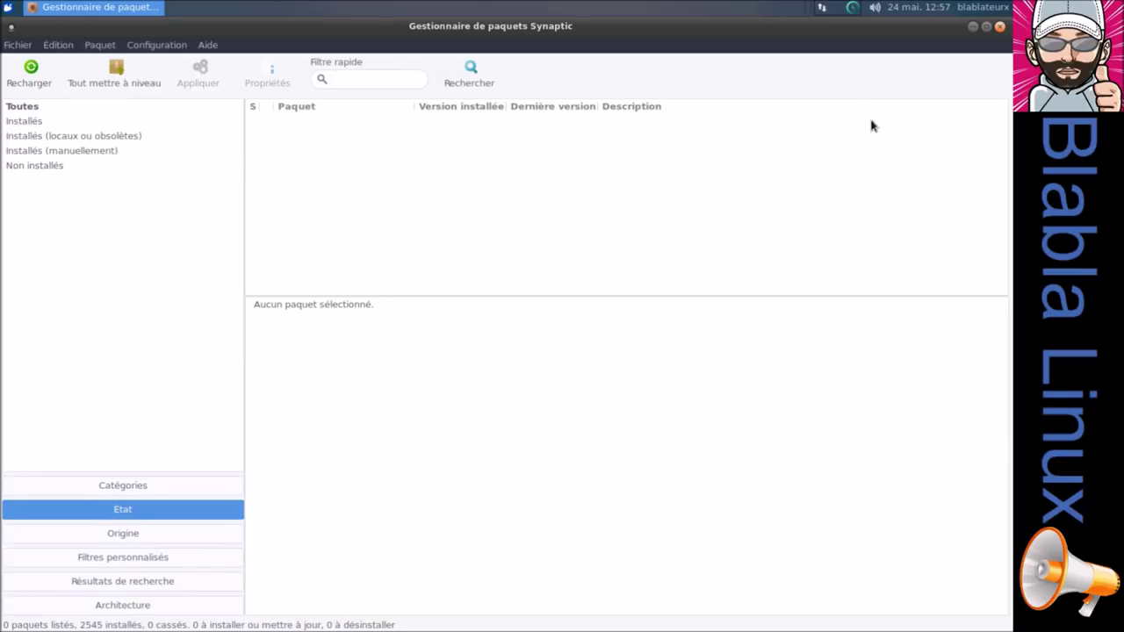
# Close Synaptic and set the Emmabuntüs dock level to Simple.
pyautogui.click(1000, 27)
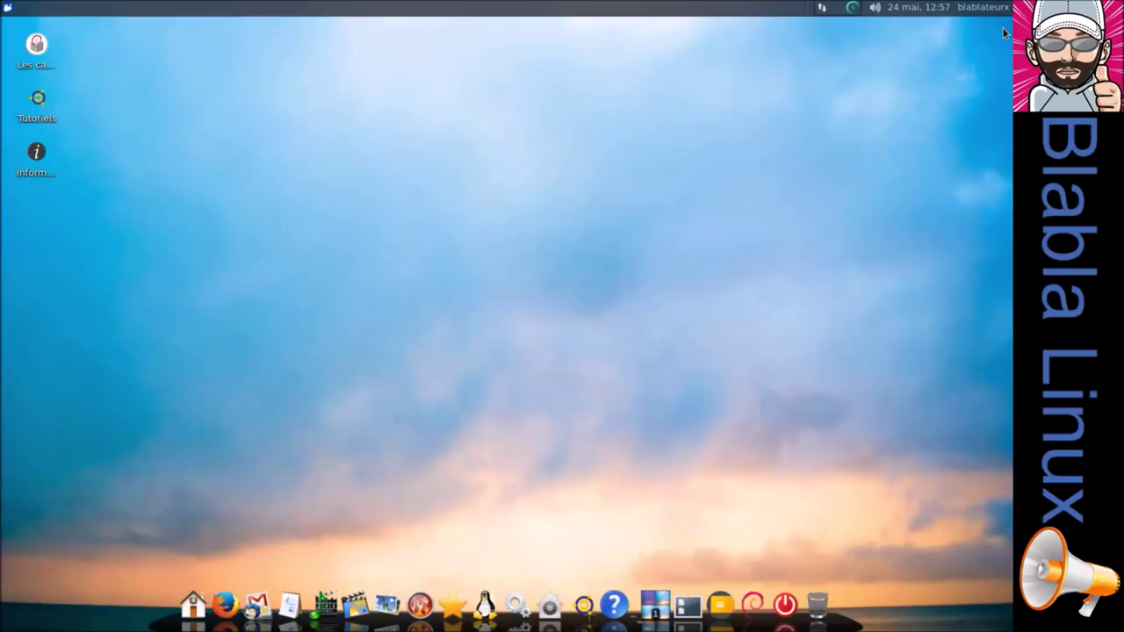
pyautogui.click(516, 606)
pyautogui.click(722, 601)
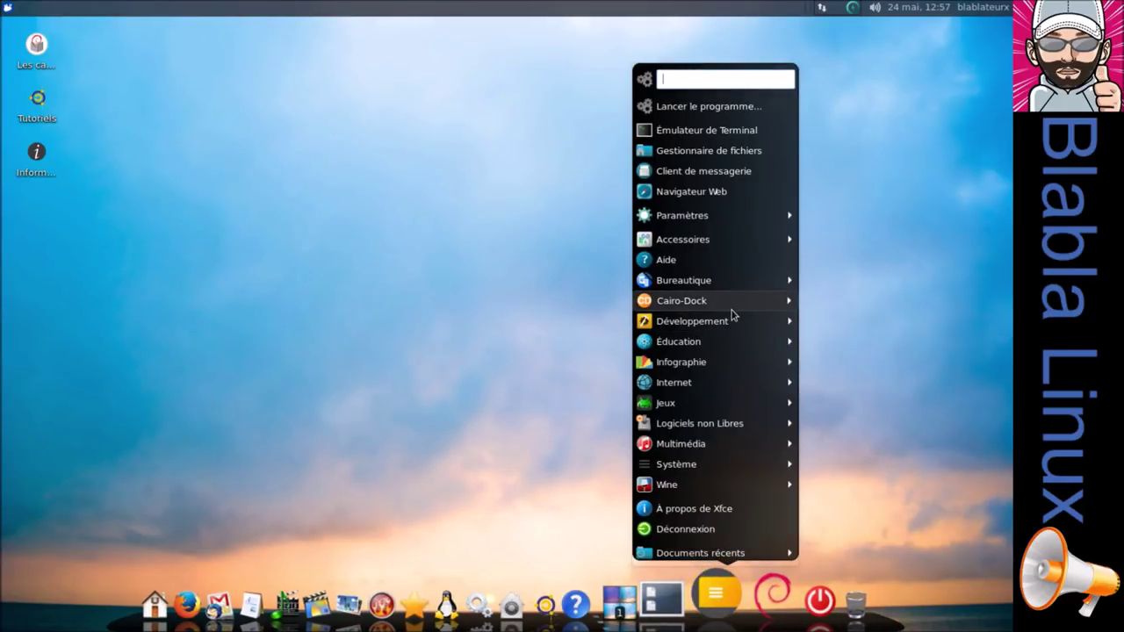
pyautogui.moveTo(734, 315)
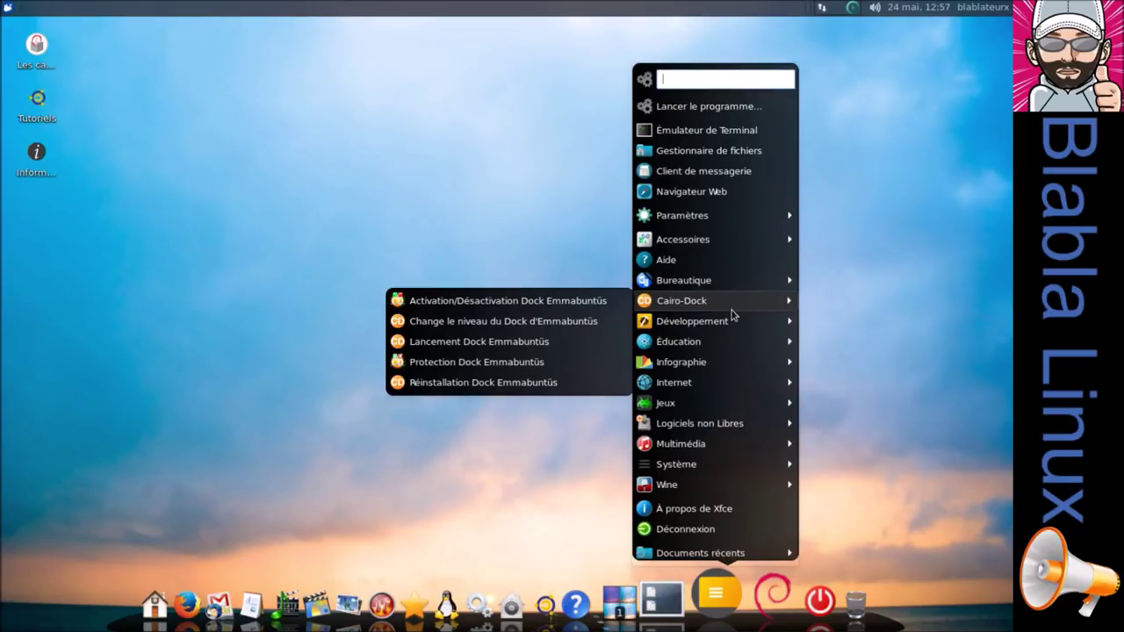
pyautogui.click(566, 324)
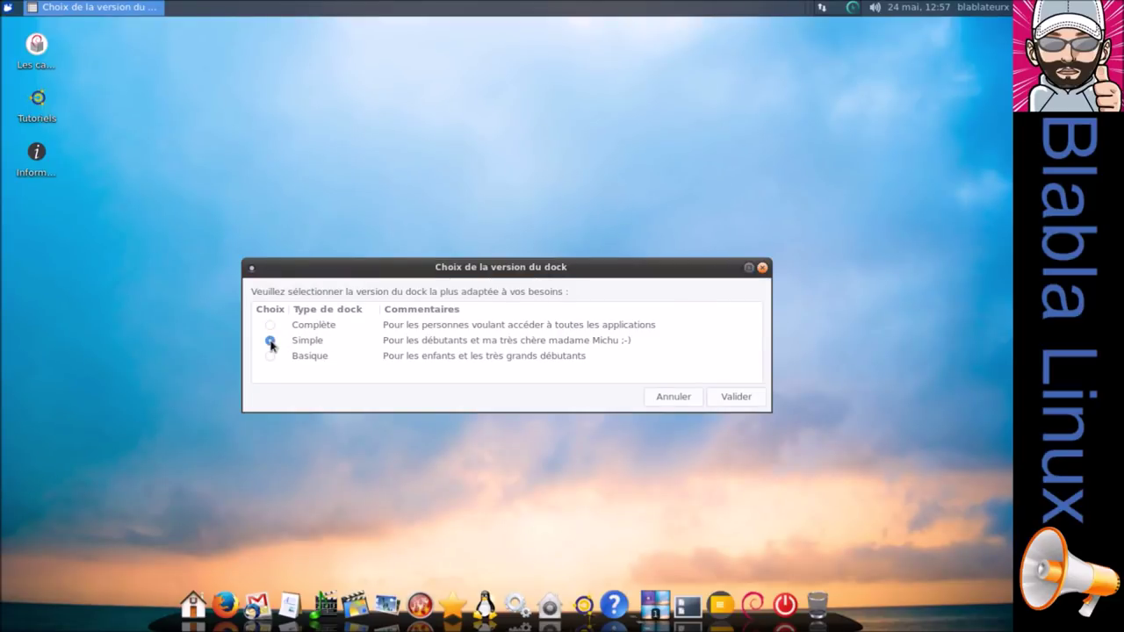
pyautogui.click(734, 400)
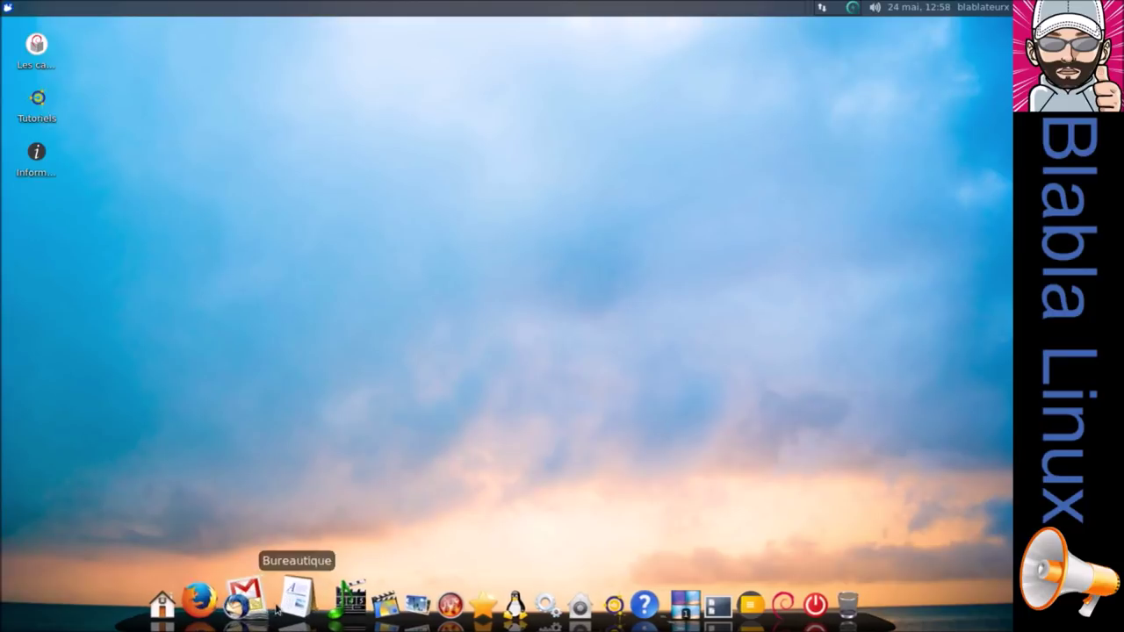
# Change the Emmabuntüs dock level to Basique.
pyautogui.click(266, 606)
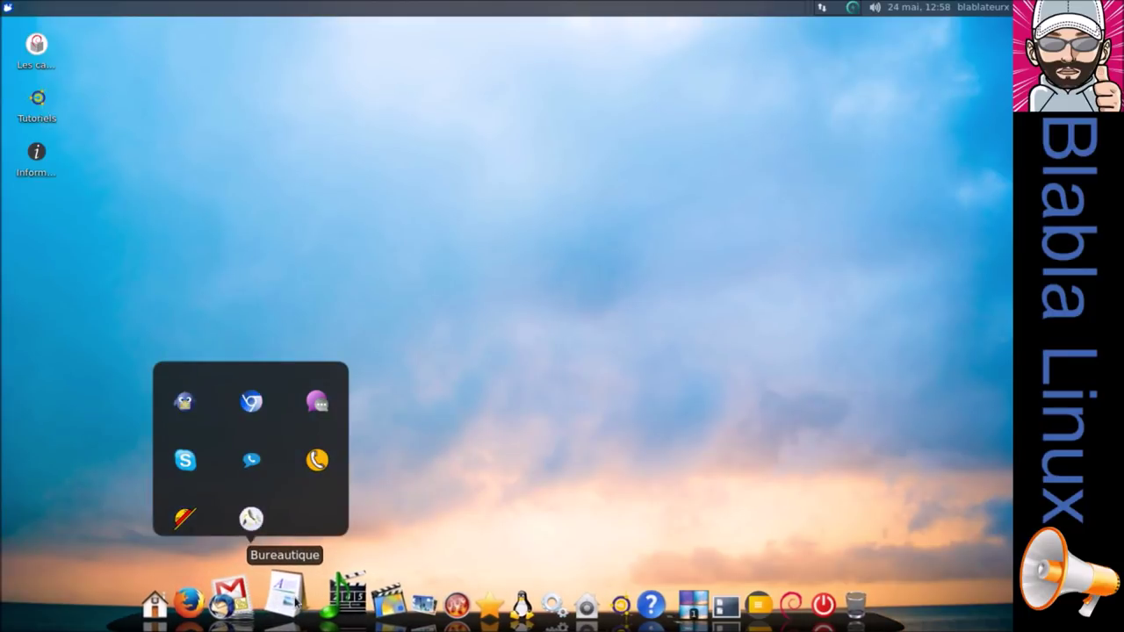
pyautogui.moveTo(292, 605)
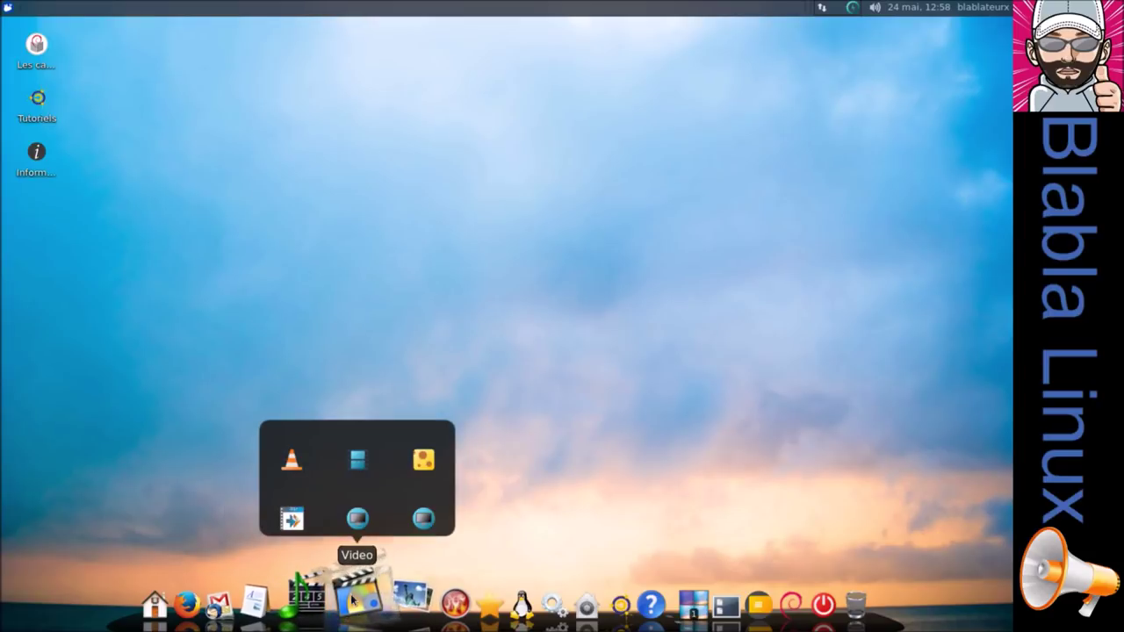
pyautogui.click(730, 606)
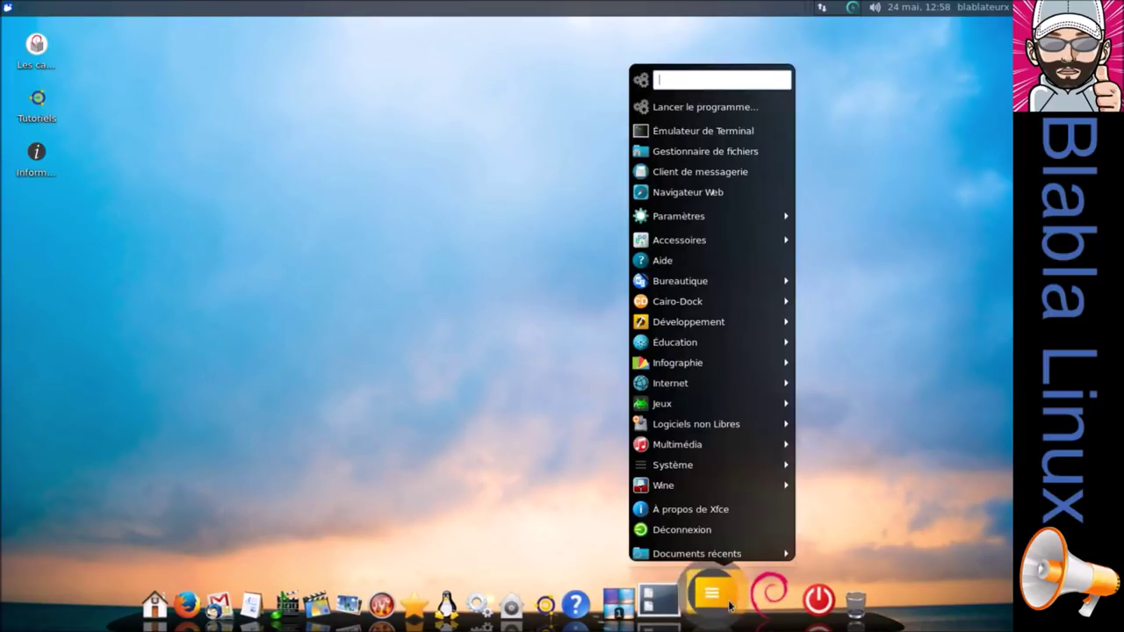
pyautogui.moveTo(710, 308)
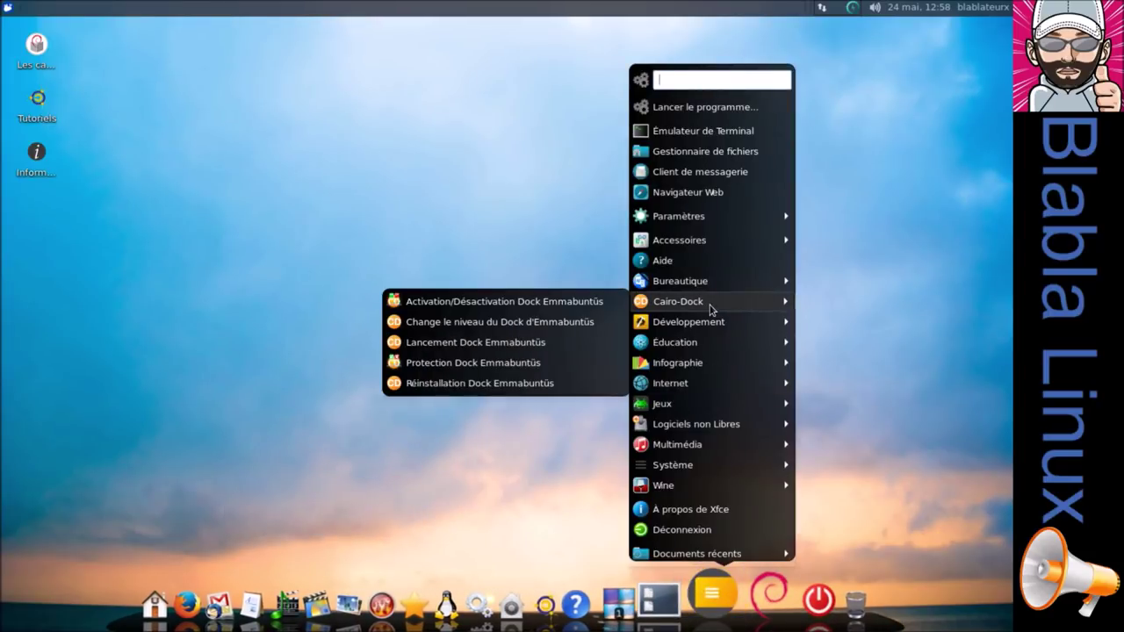
pyautogui.click(538, 323)
pyautogui.click(269, 357)
pyautogui.click(751, 400)
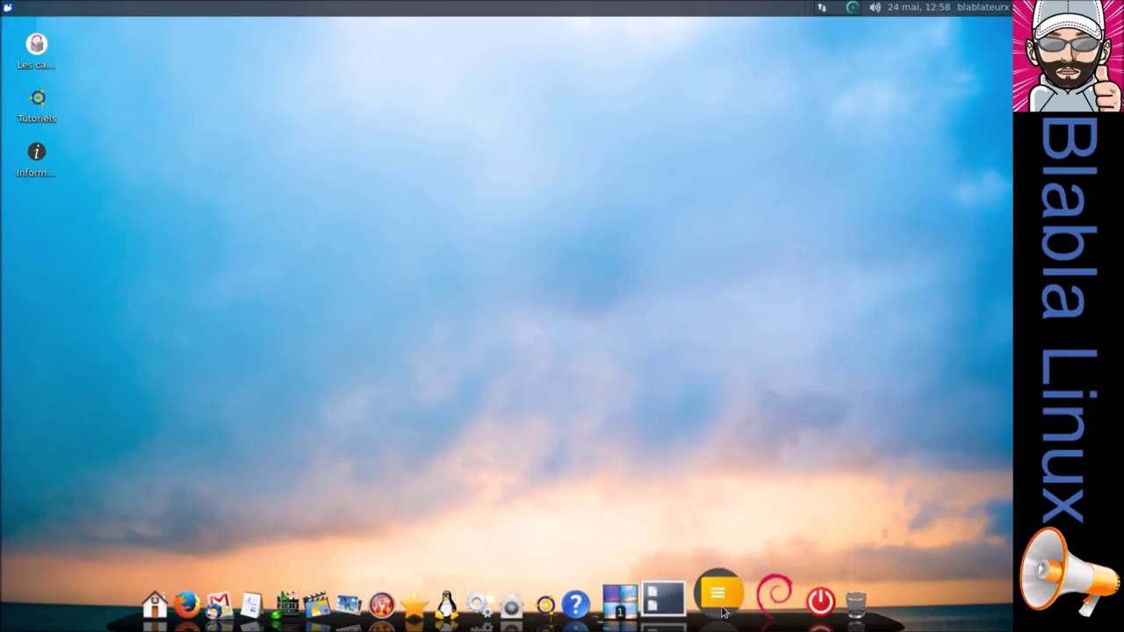
# Set the Emmabuntüs dock level to Complète.
pyautogui.click(718, 597)
pyautogui.moveTo(718, 300)
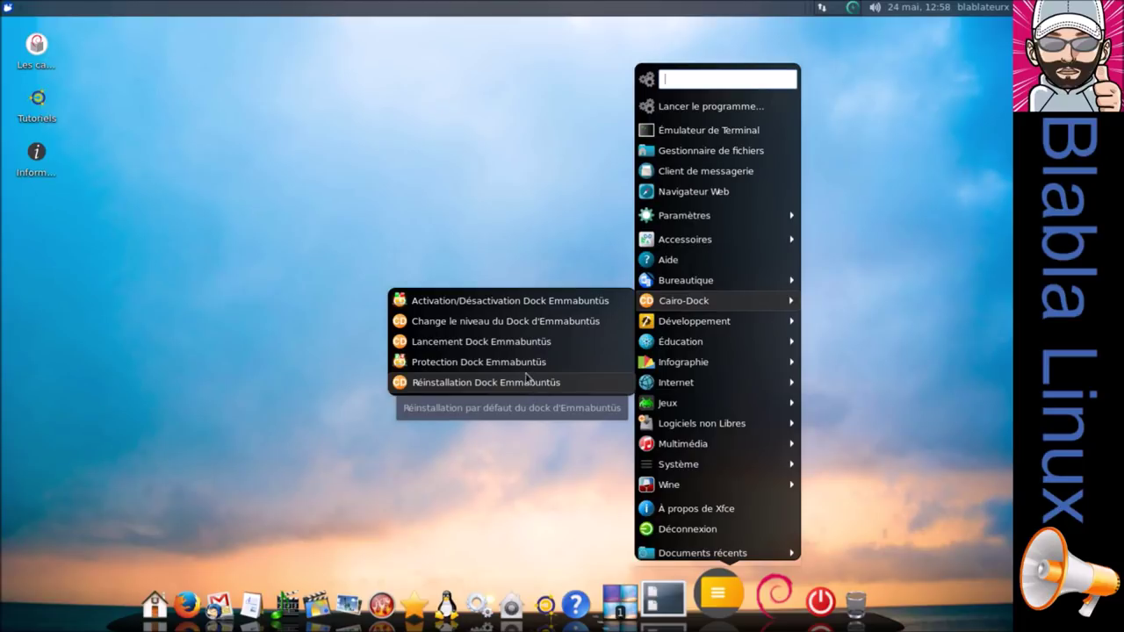
pyautogui.click(516, 329)
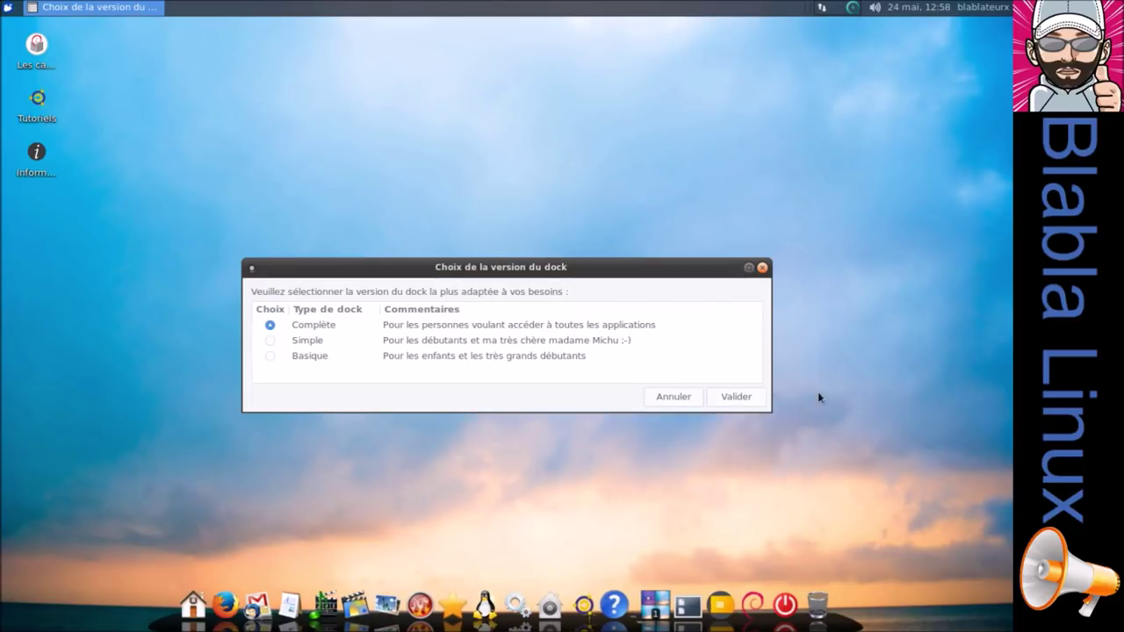
pyautogui.click(755, 396)
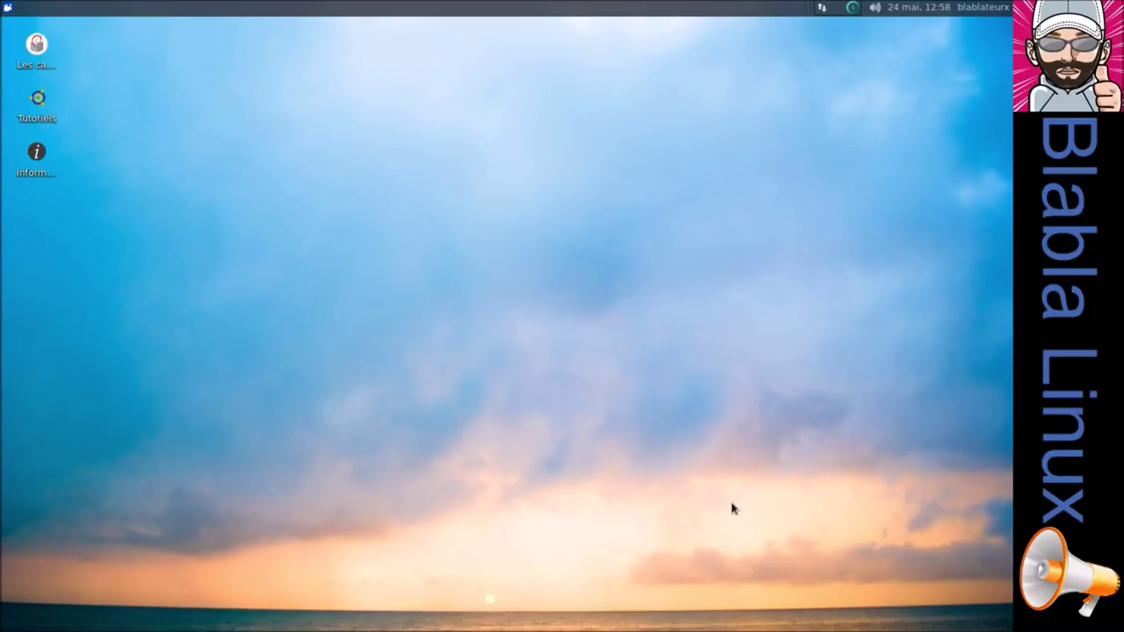
# Enable Protection Dock Emmabuntüs to lock the dock by default, entering the admin password.
pyautogui.click(720, 601)
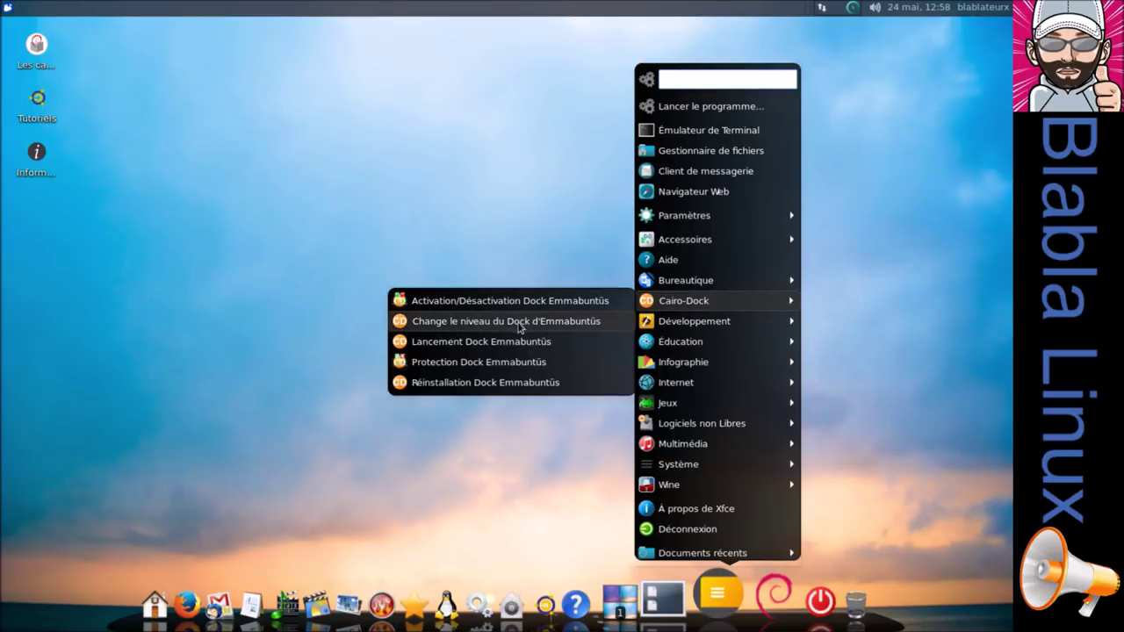
pyautogui.click(490, 369)
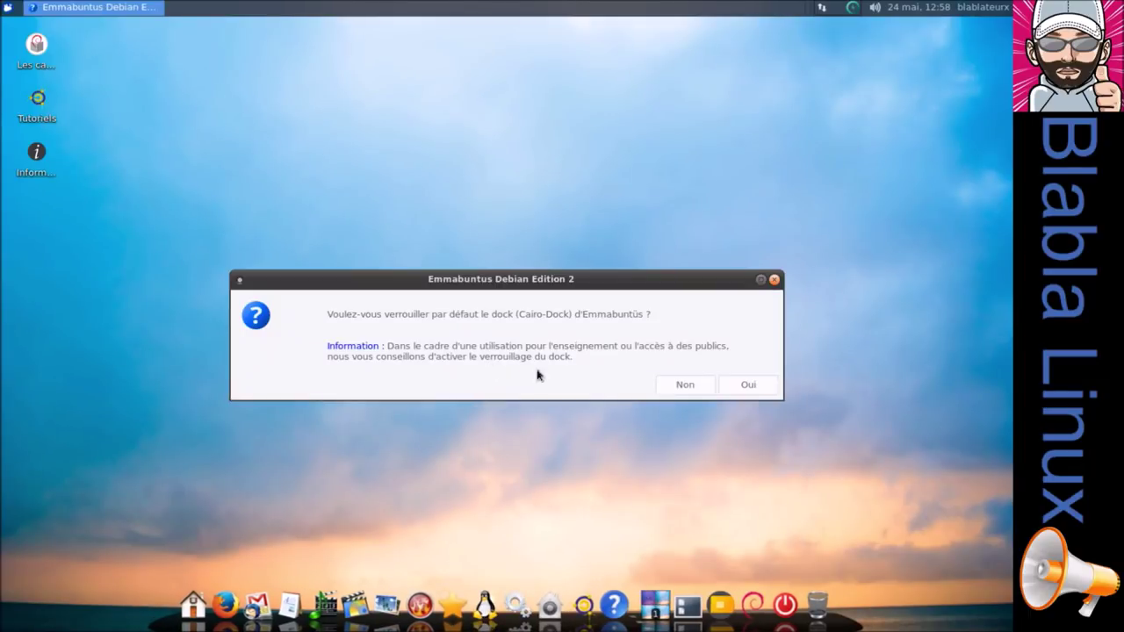
pyautogui.click(745, 388)
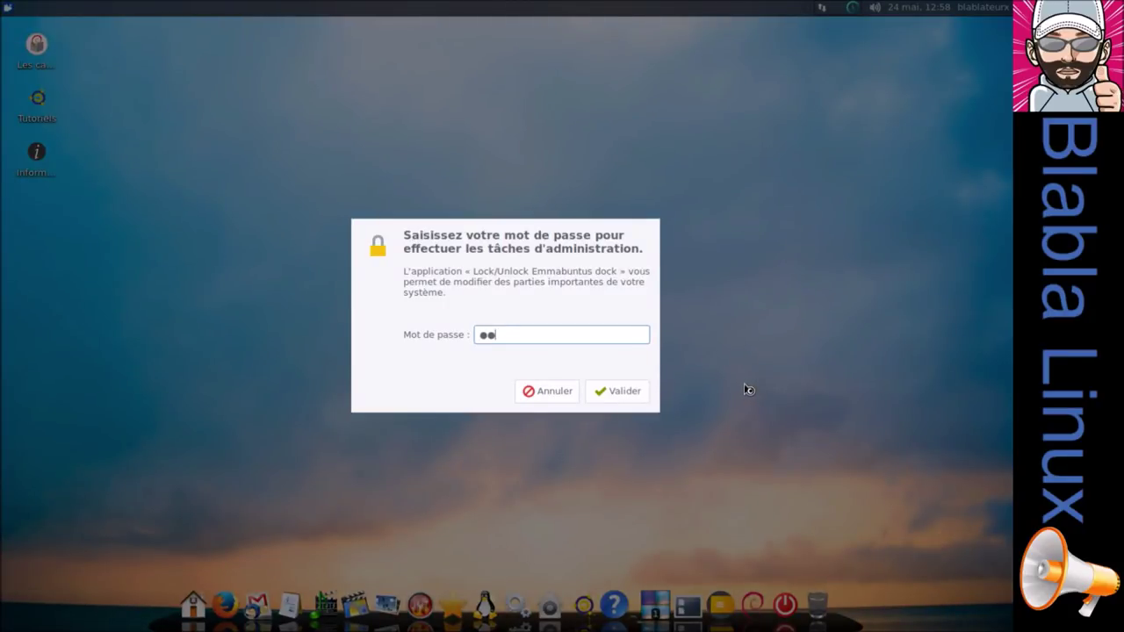
pyautogui.press('Return')
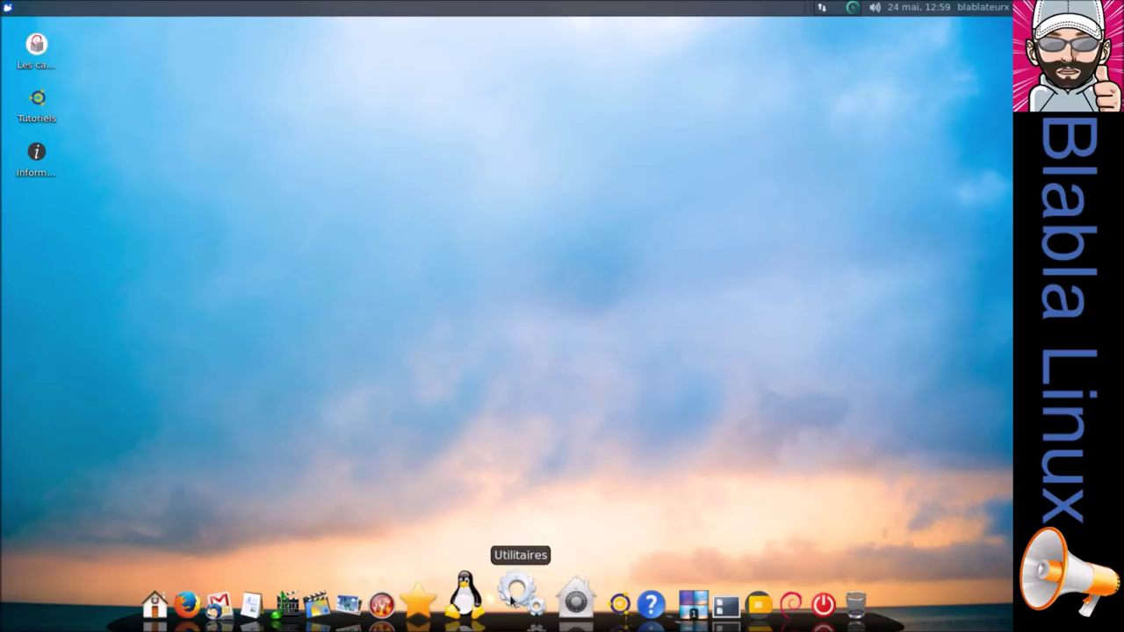
# Run Installation LXDE from the dock, confirm with Oui, and submit the admin password.
pyautogui.click(547, 600)
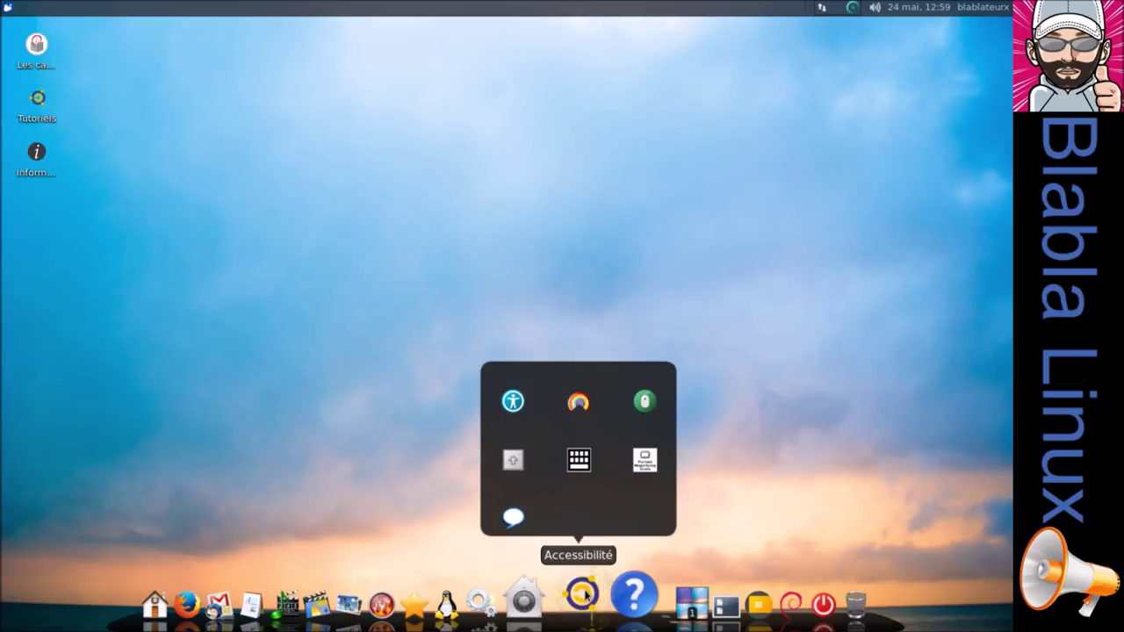
pyautogui.moveTo(612, 596)
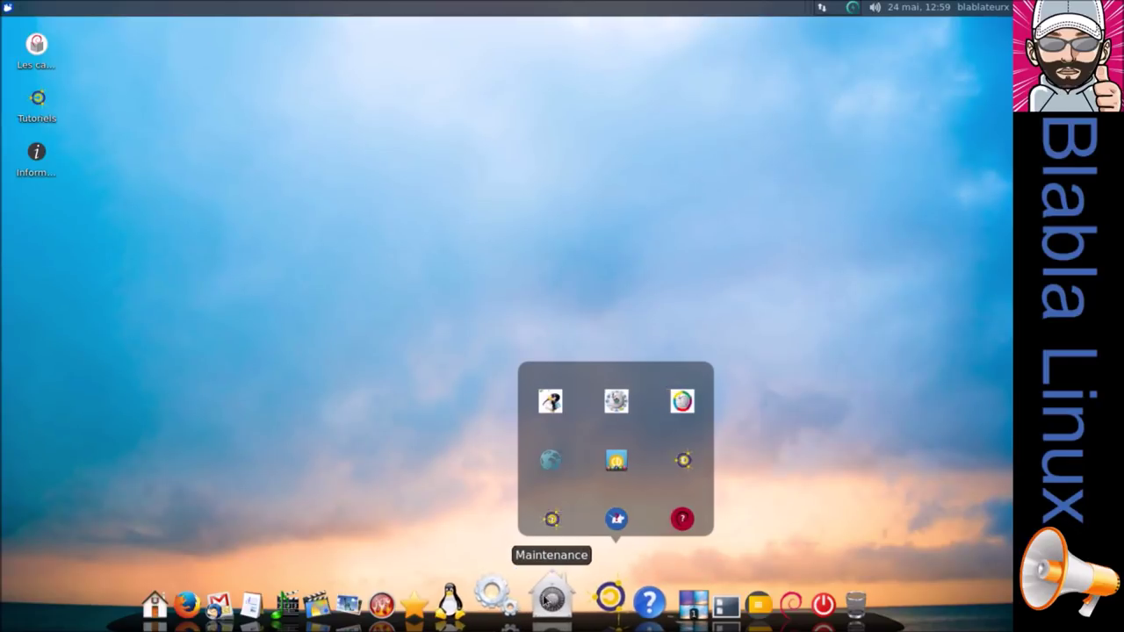
pyautogui.moveTo(513, 597)
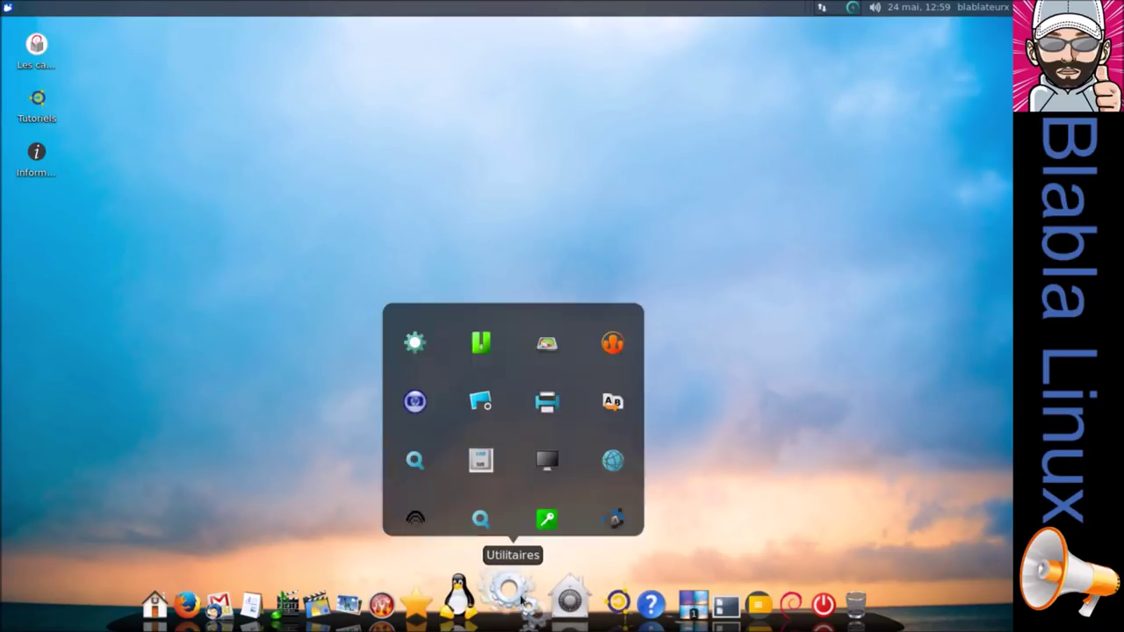
pyautogui.click(614, 521)
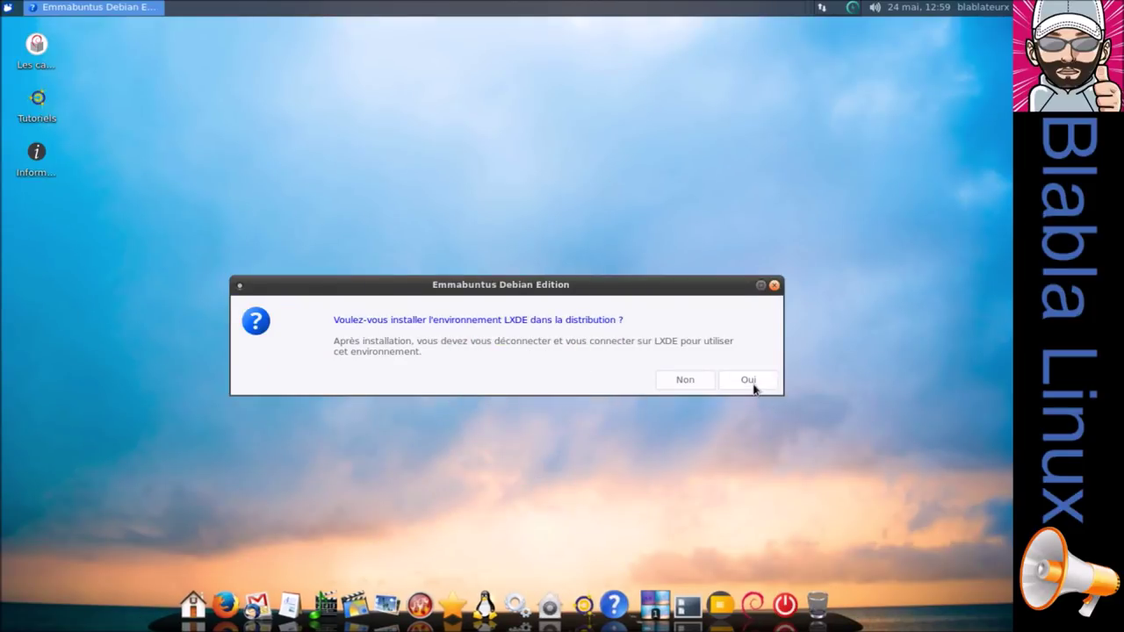
pyautogui.click(752, 383)
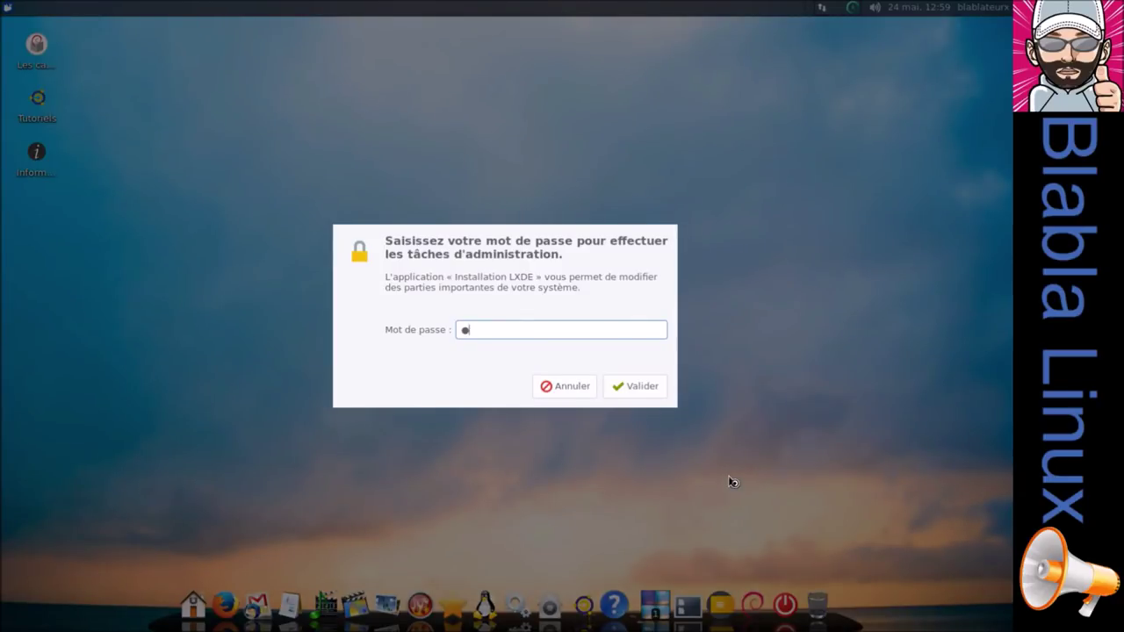
pyautogui.press('Return')
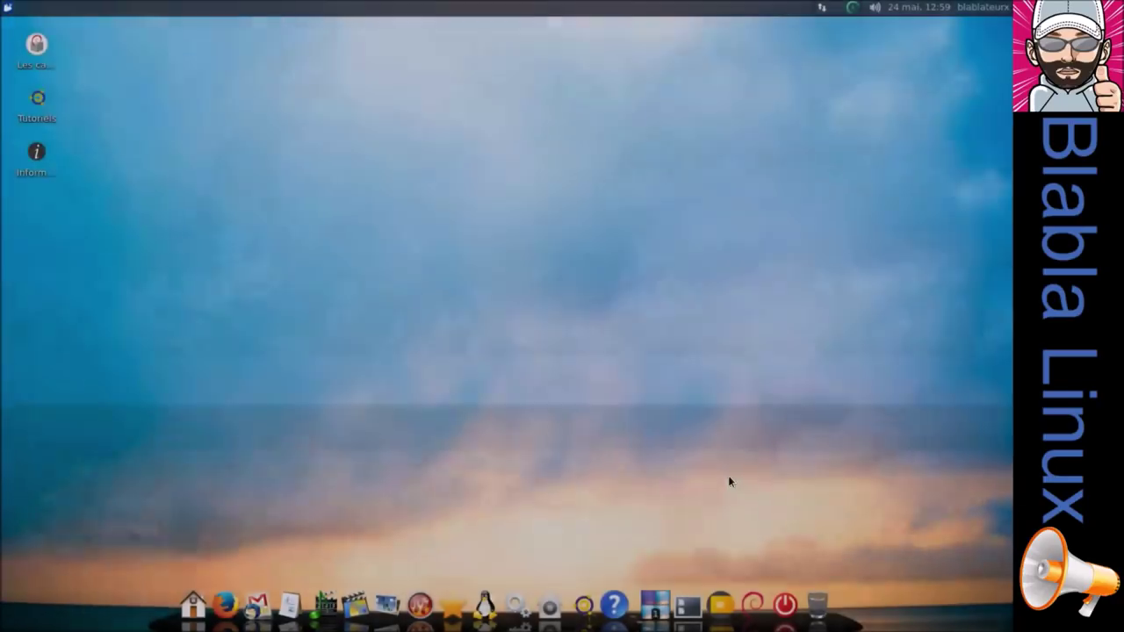
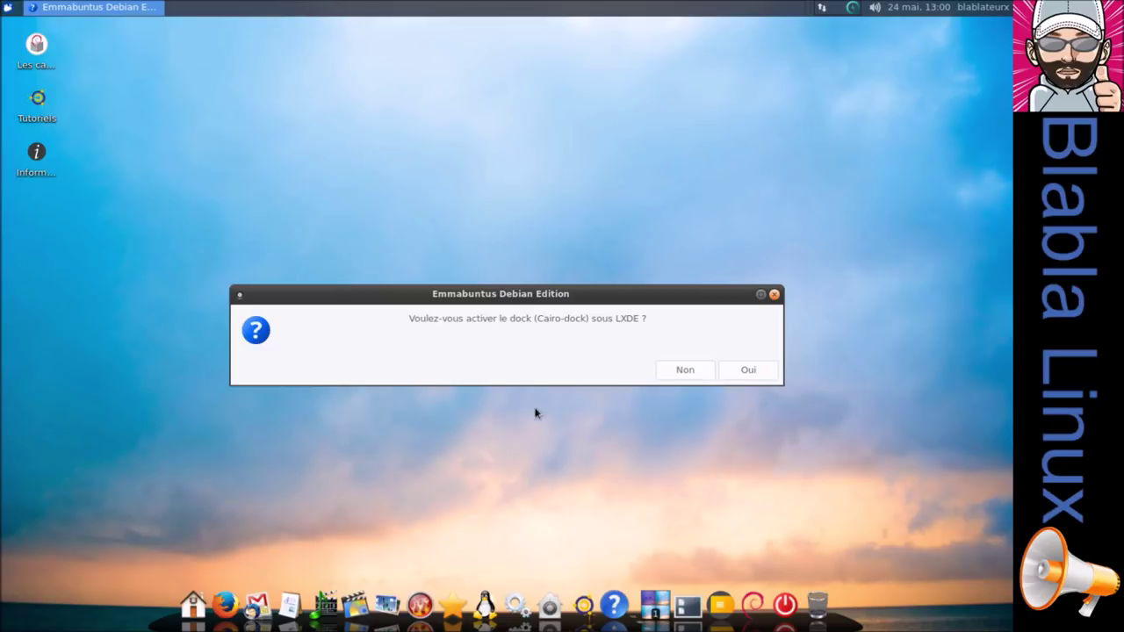
# Decline the Cairo-Dock, then remove unneeded services with Teamviewer, TiMidity and NFS ticked.
pyautogui.click(667, 372)
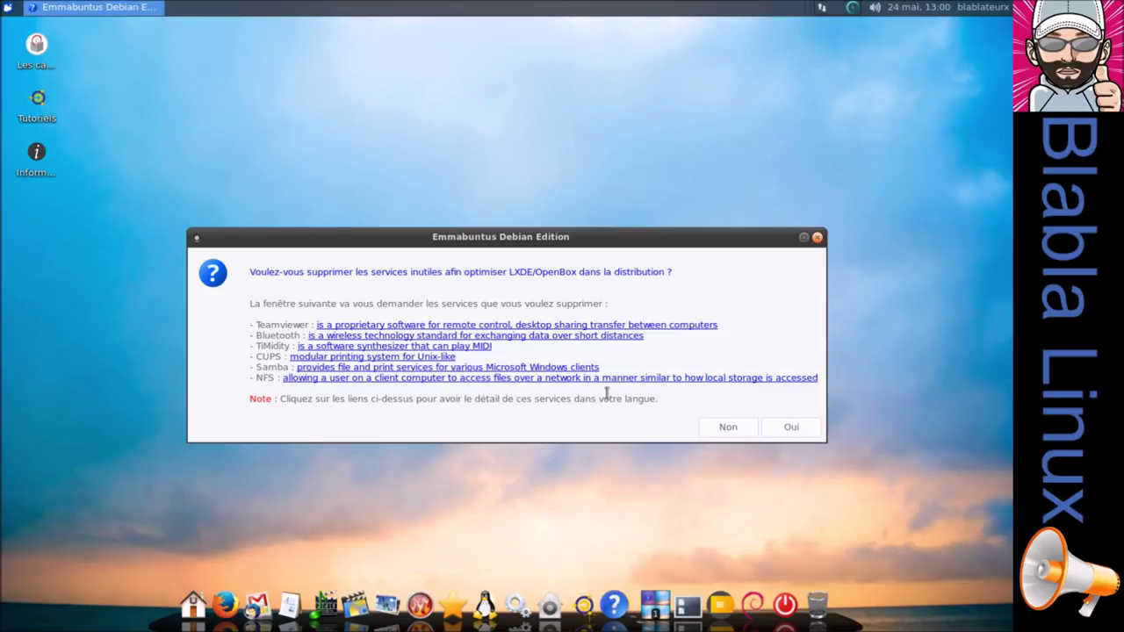
pyautogui.click(792, 427)
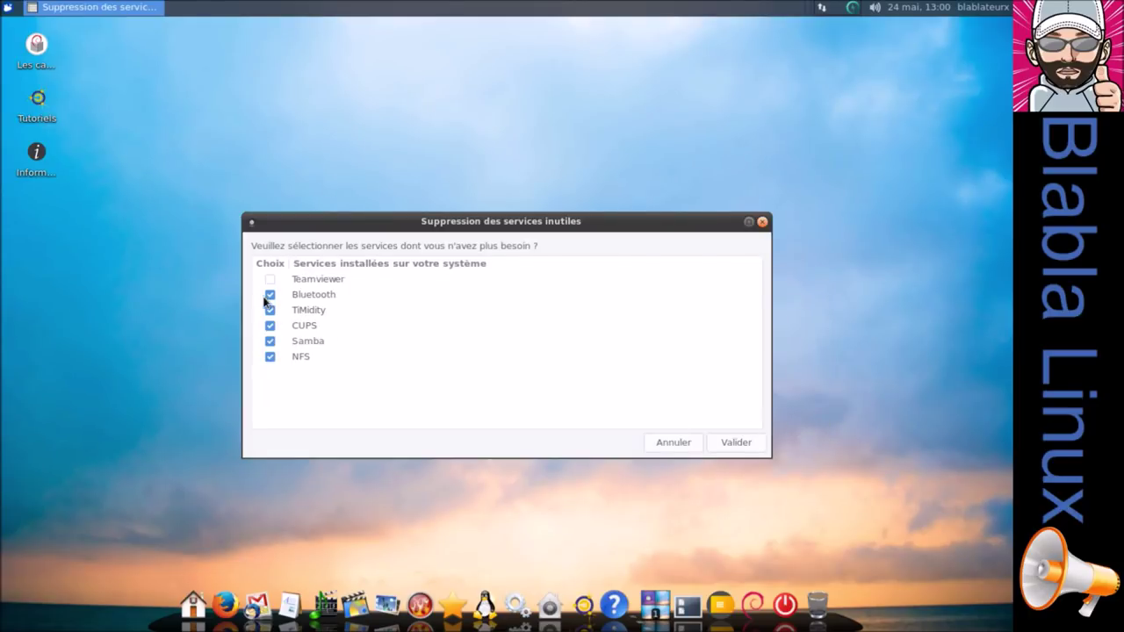
pyautogui.click(270, 296)
pyautogui.click(270, 279)
pyautogui.click(269, 326)
pyautogui.click(269, 342)
pyautogui.click(270, 356)
pyautogui.click(735, 444)
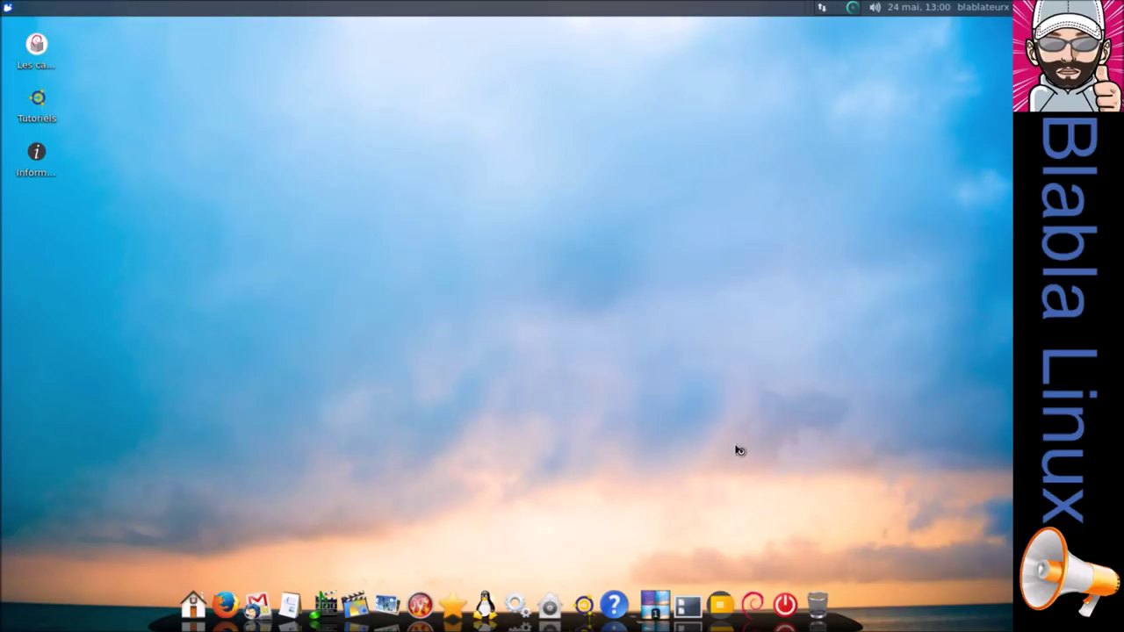
# Approve the service removal with the administrator password, then bring up the logout options.
pyautogui.write('******')
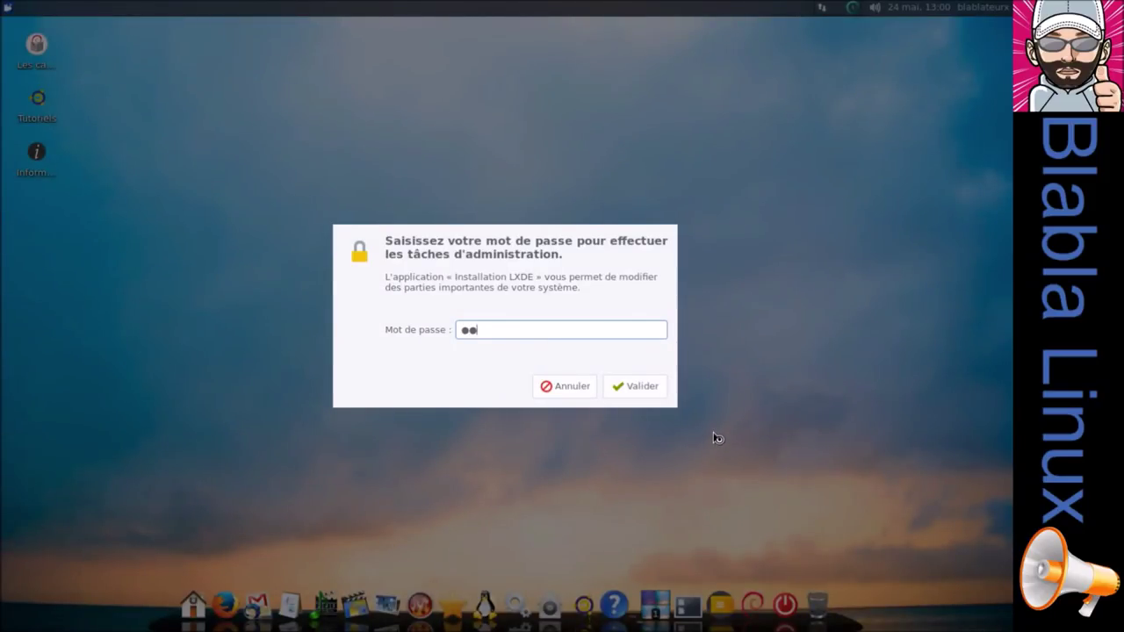
pyautogui.press('Return')
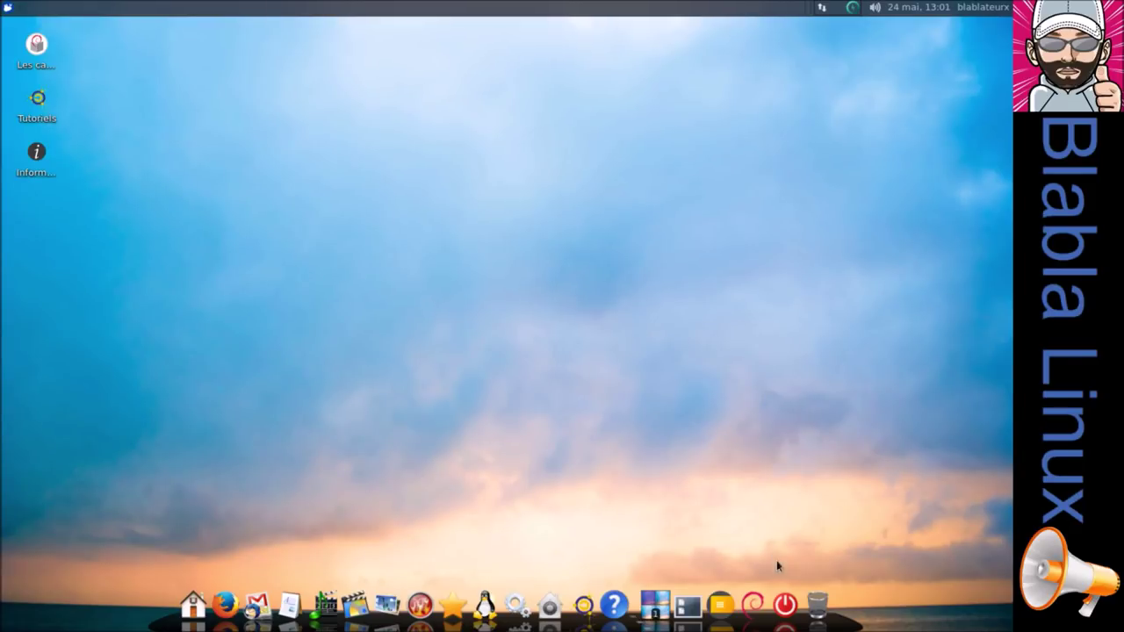
pyautogui.click(784, 604)
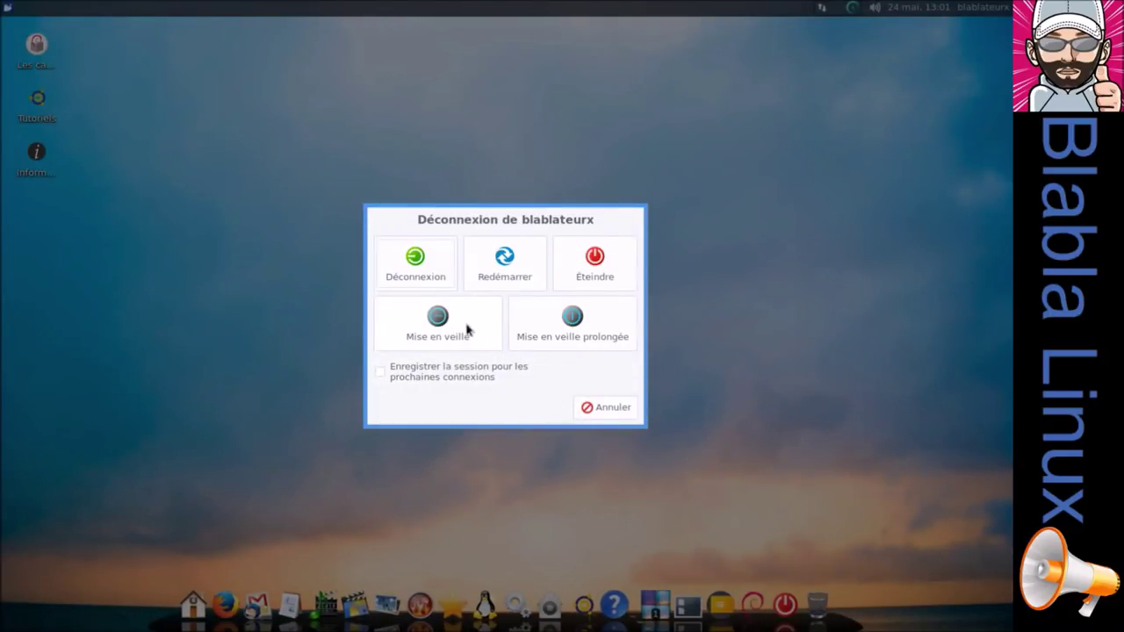
# Log out and sign back in, selecting the LXDE session and entering the user password.
pyautogui.click(429, 267)
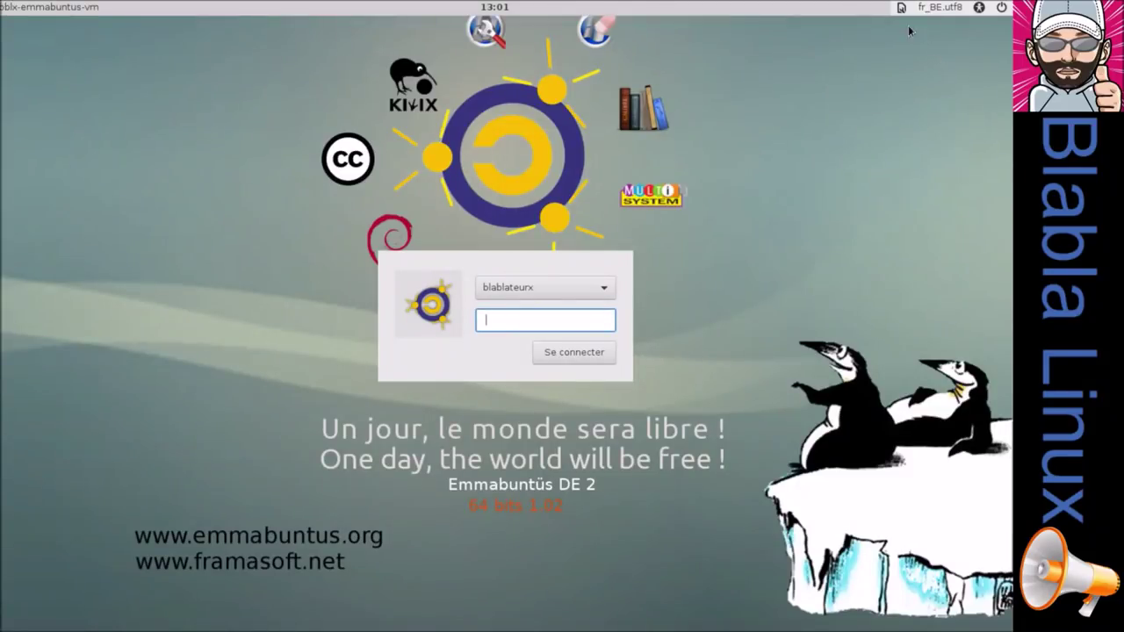
pyautogui.click(902, 11)
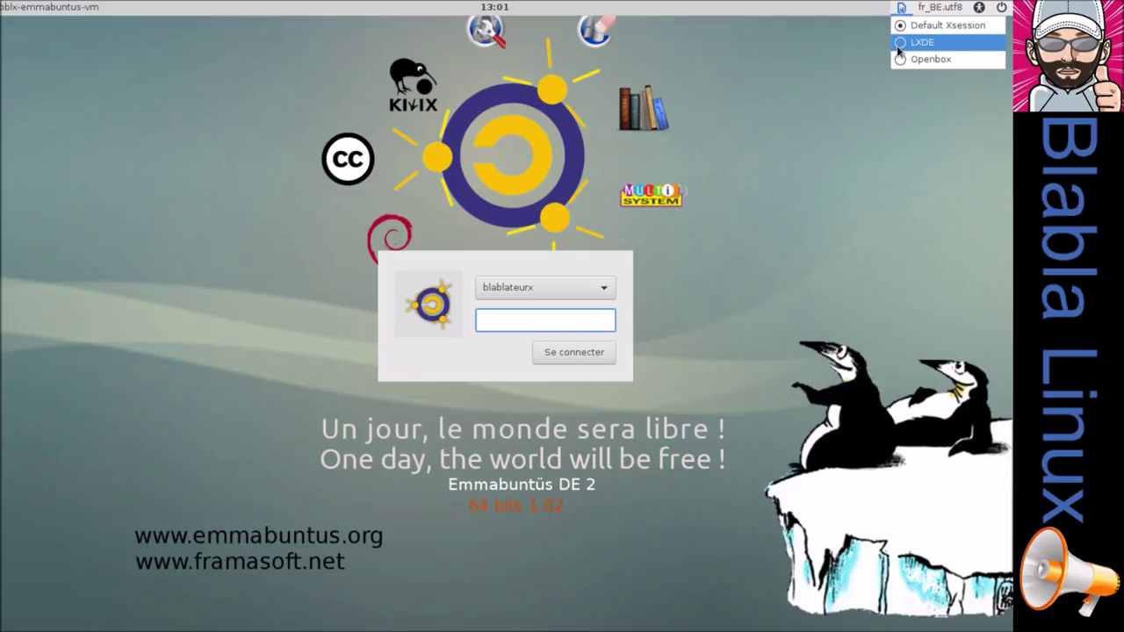
pyautogui.click(897, 44)
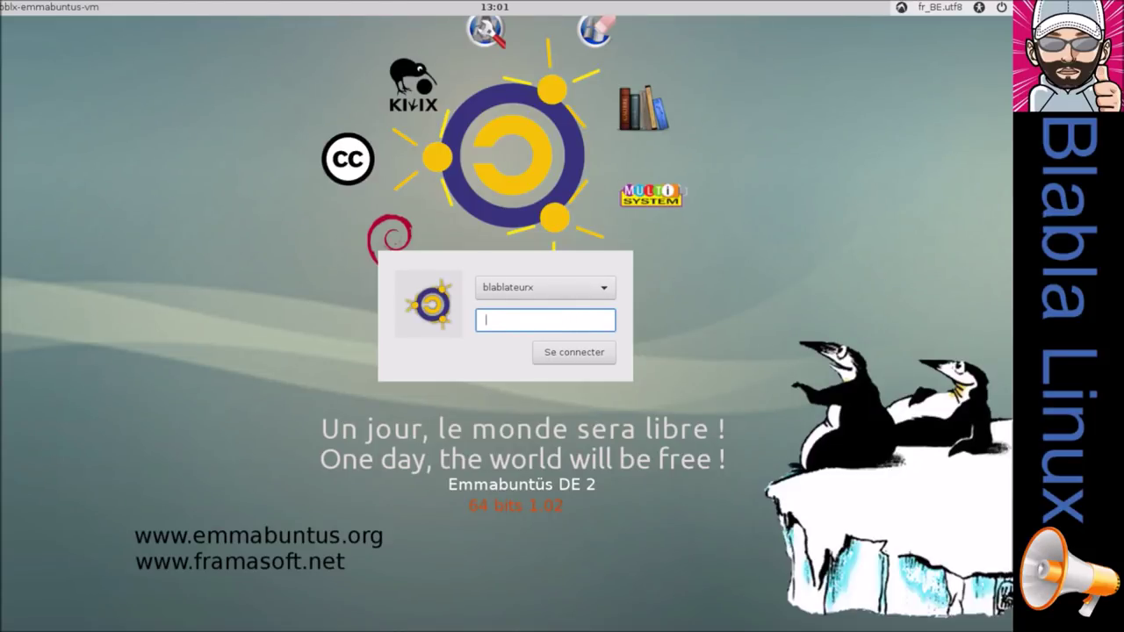
pyautogui.write('*******')
pyautogui.press('Return')
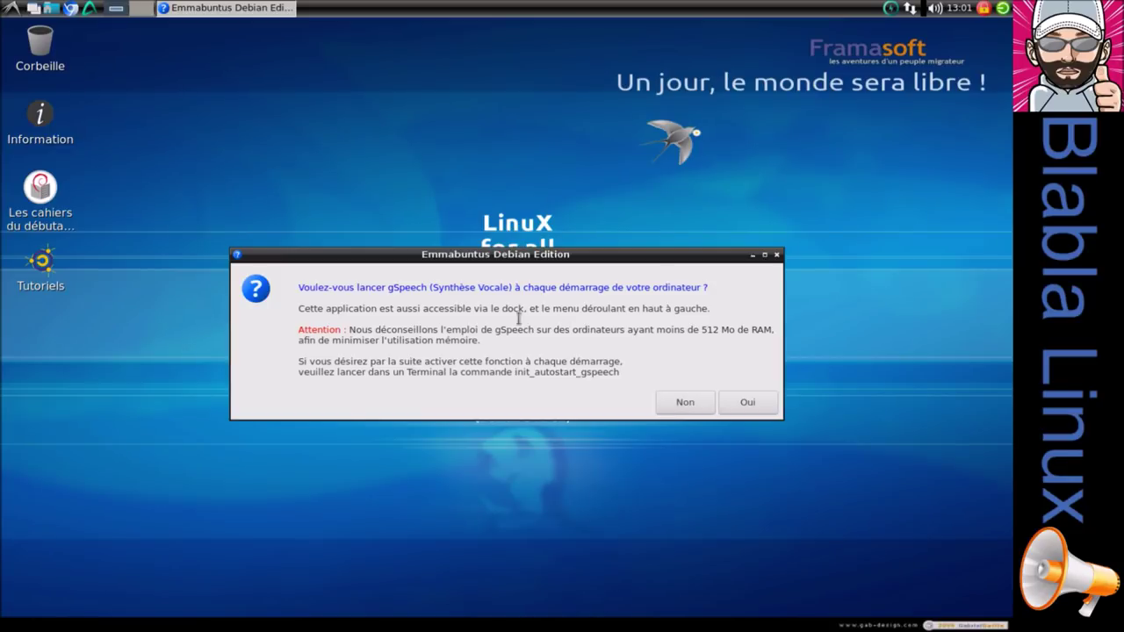
# Decline gSpeech at startup and launch the Activation/Désactivation Dock Emmabuntüs tool.
pyautogui.click(707, 407)
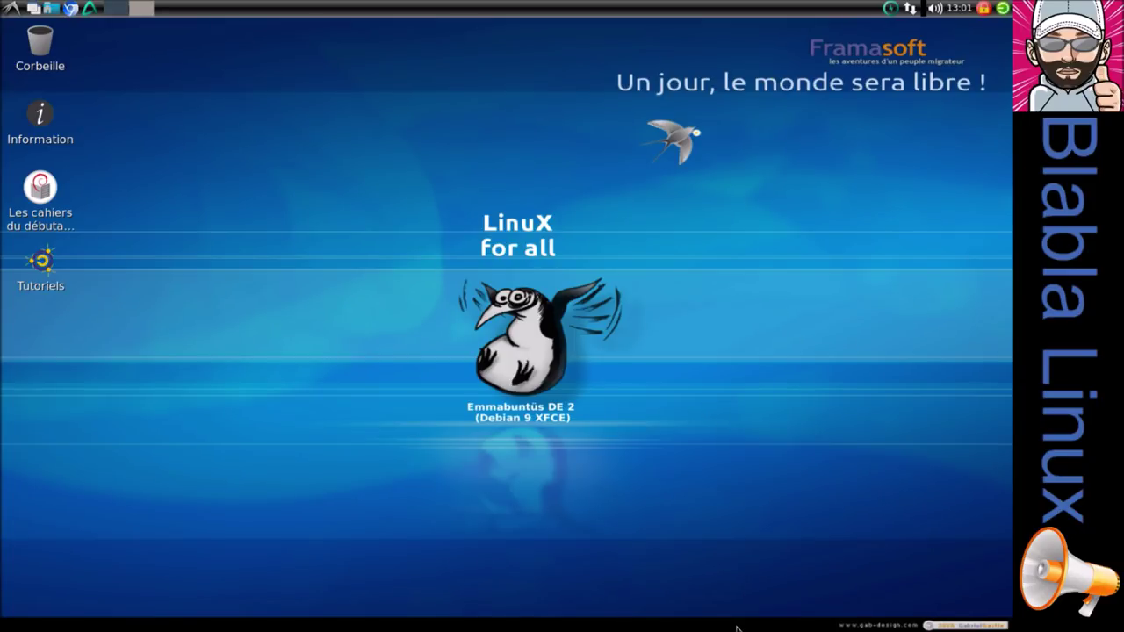
pyautogui.click(14, 10)
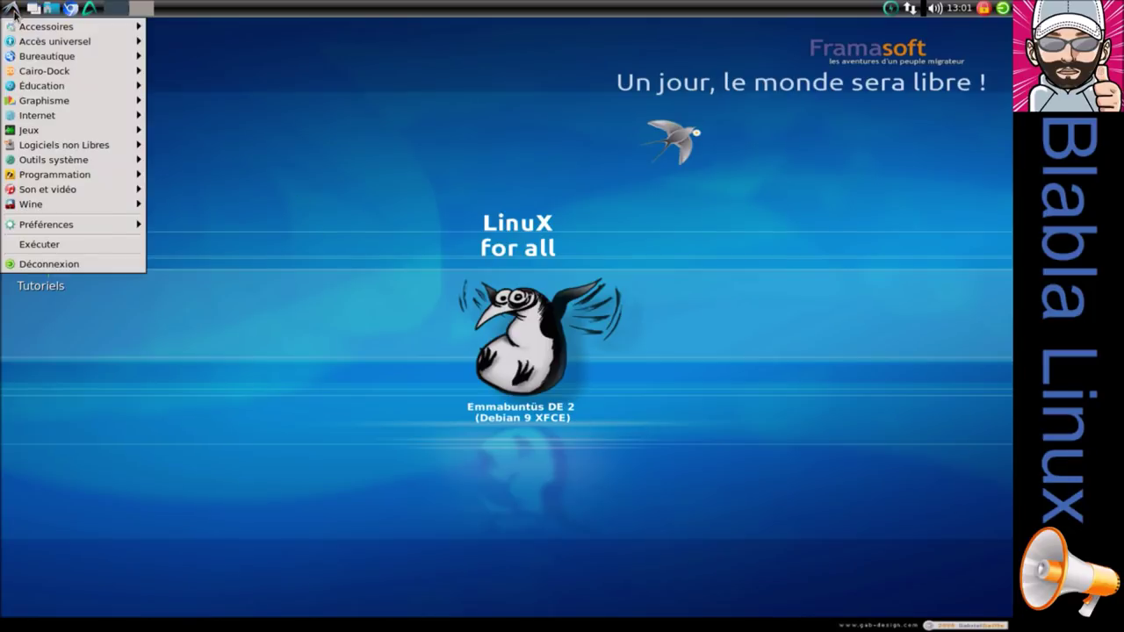
pyautogui.moveTo(57, 72)
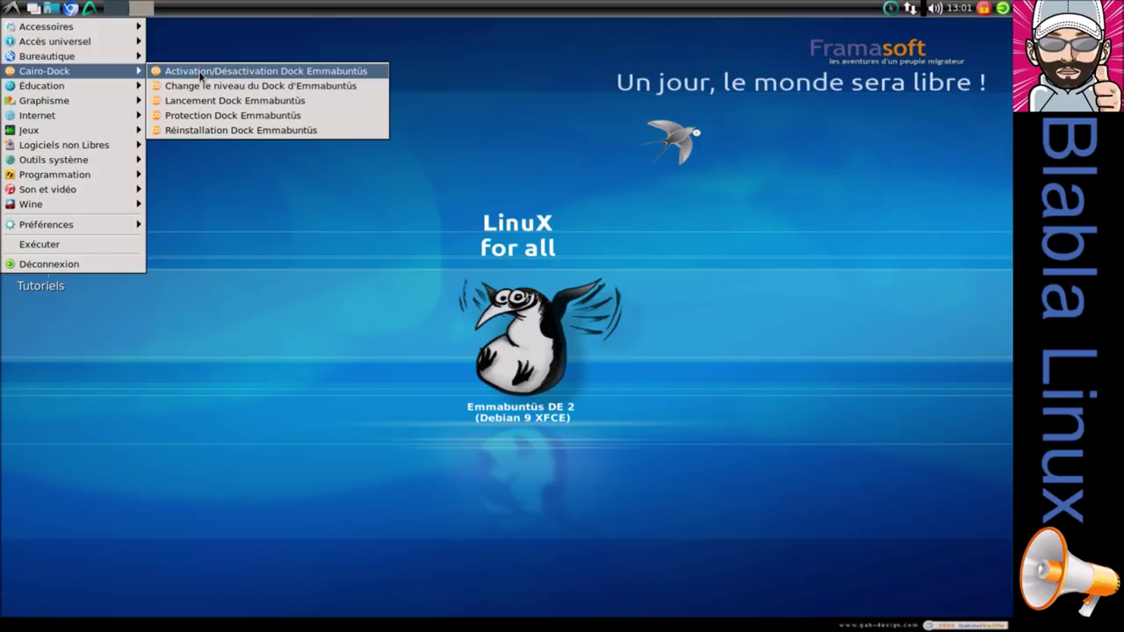
pyautogui.click(201, 72)
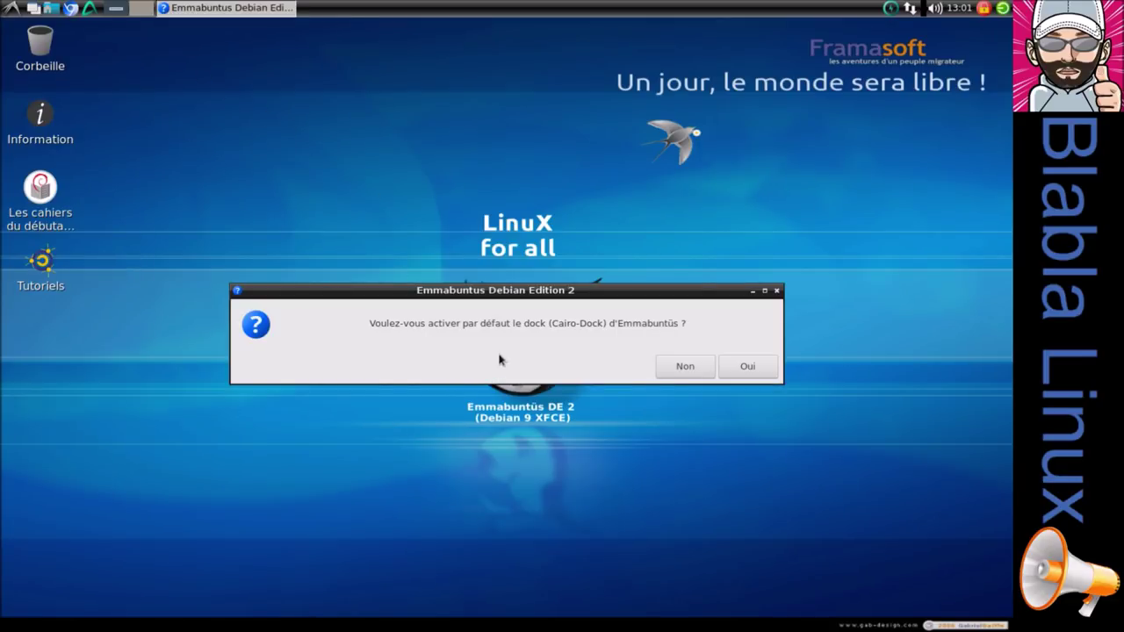
# Enable the Cairo-Dock by default with the administrator password, then browse its Communication and Bureautique groups.
pyautogui.click(739, 369)
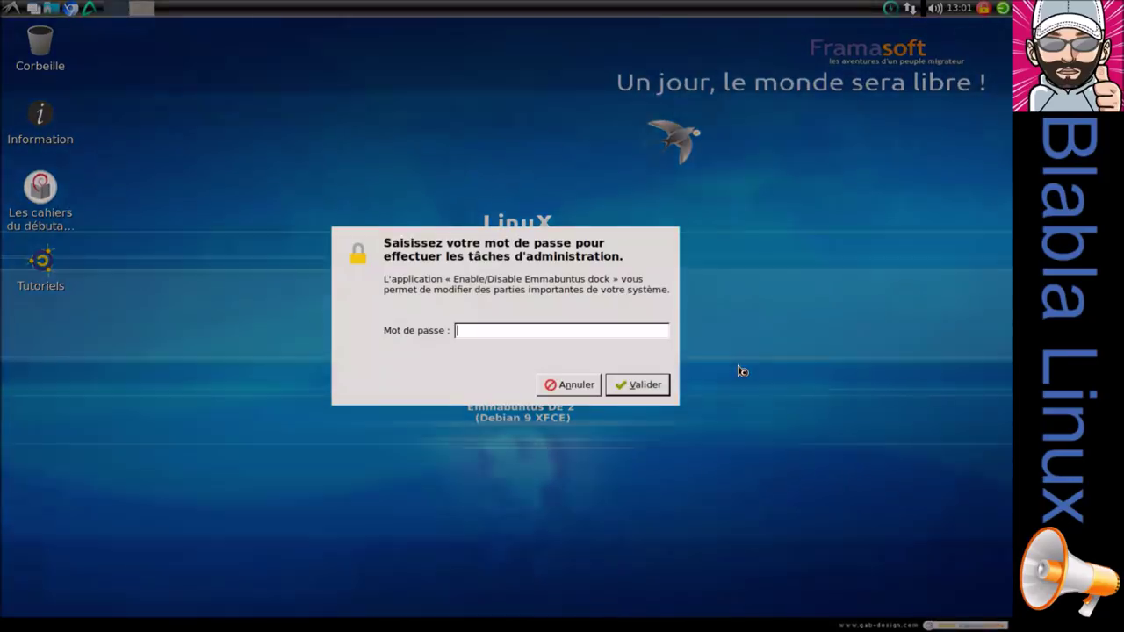
pyautogui.write('••••')
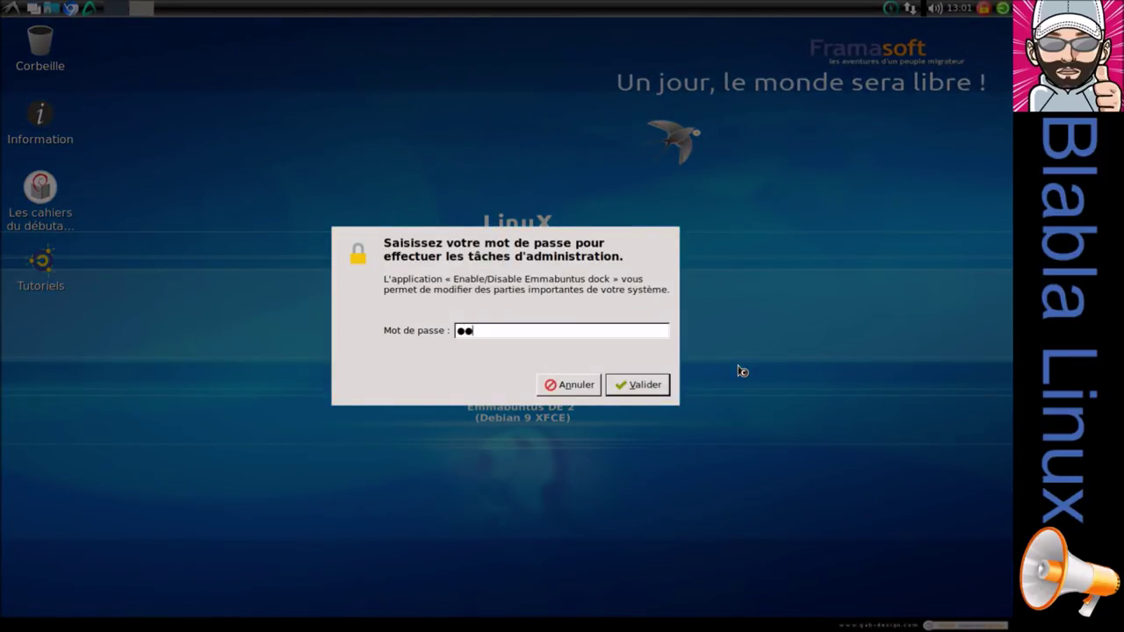
pyautogui.write('••')
pyautogui.press('Return')
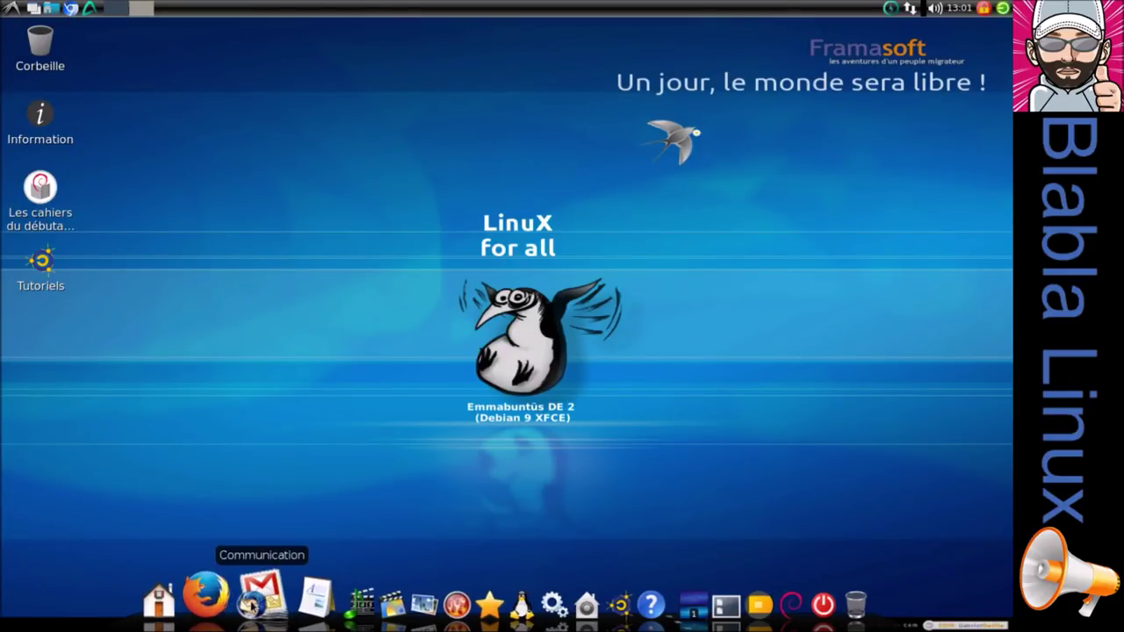
pyautogui.click(252, 604)
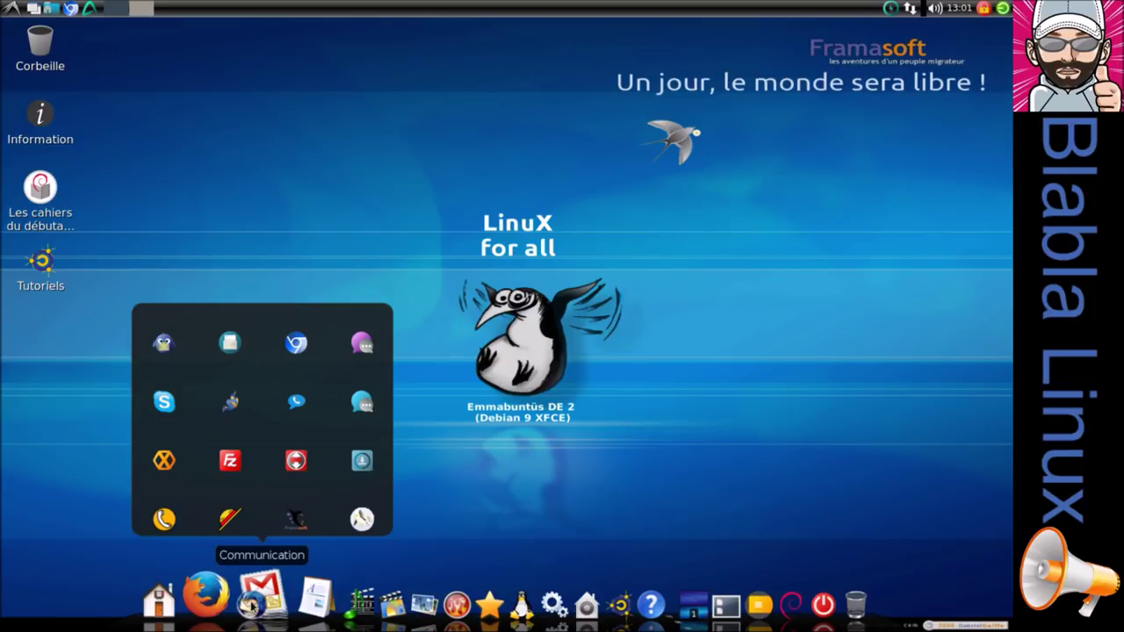
pyautogui.click(288, 606)
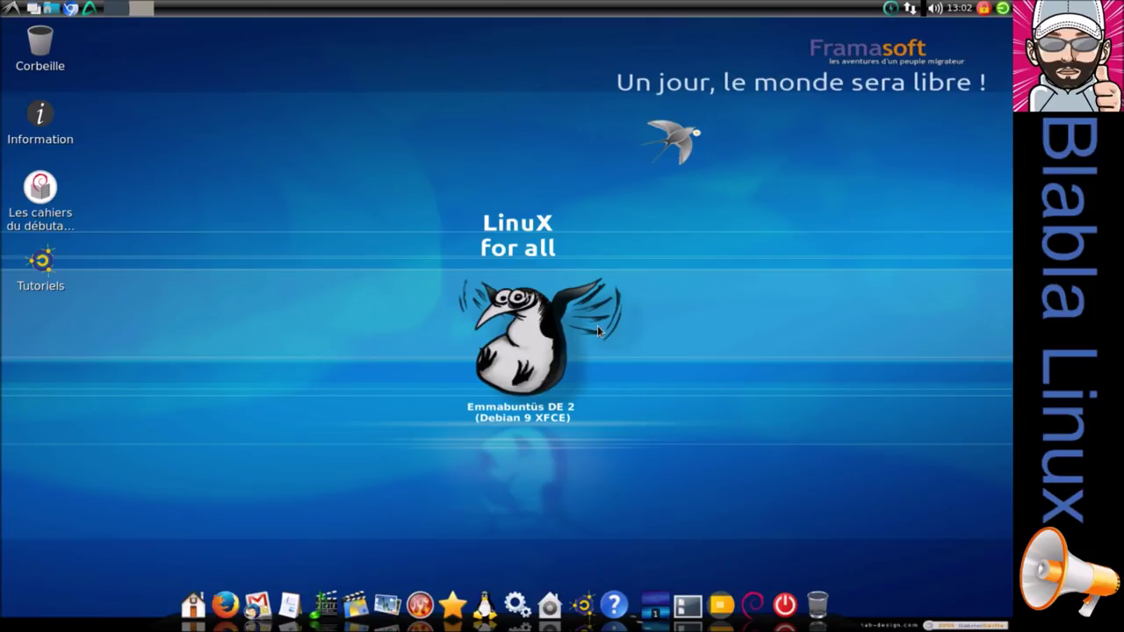
# Set FallDrops_AncientLight.jpg as the LXDE wallpaper via Préférences du bureau, then bring up the quit-session dialog.
pyautogui.rightClick(302, 126)
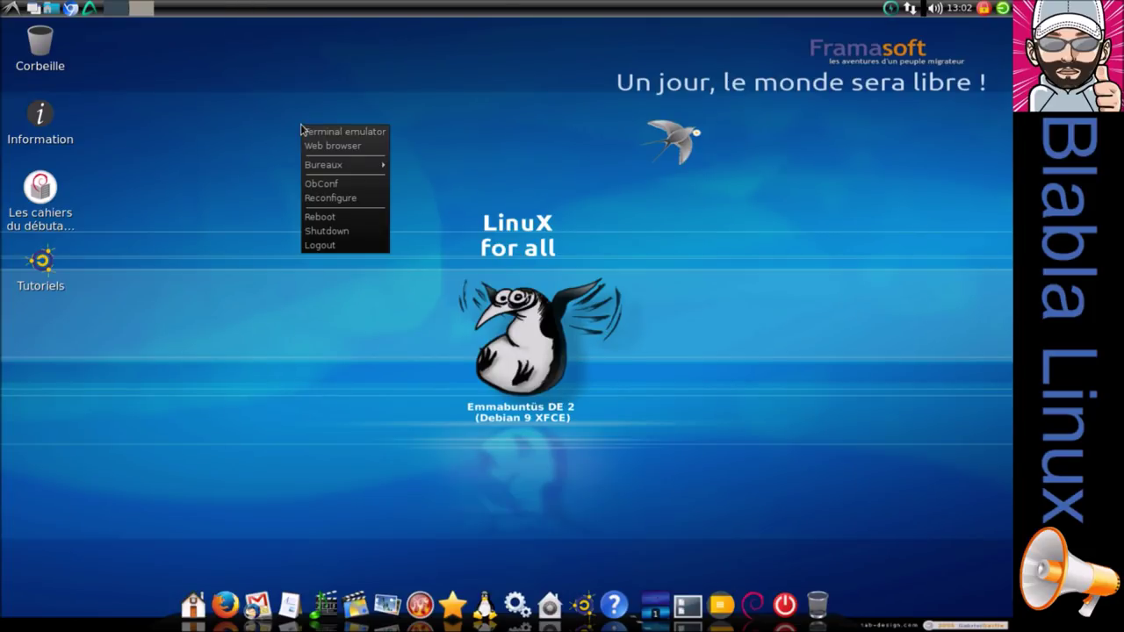
pyautogui.click(239, 126)
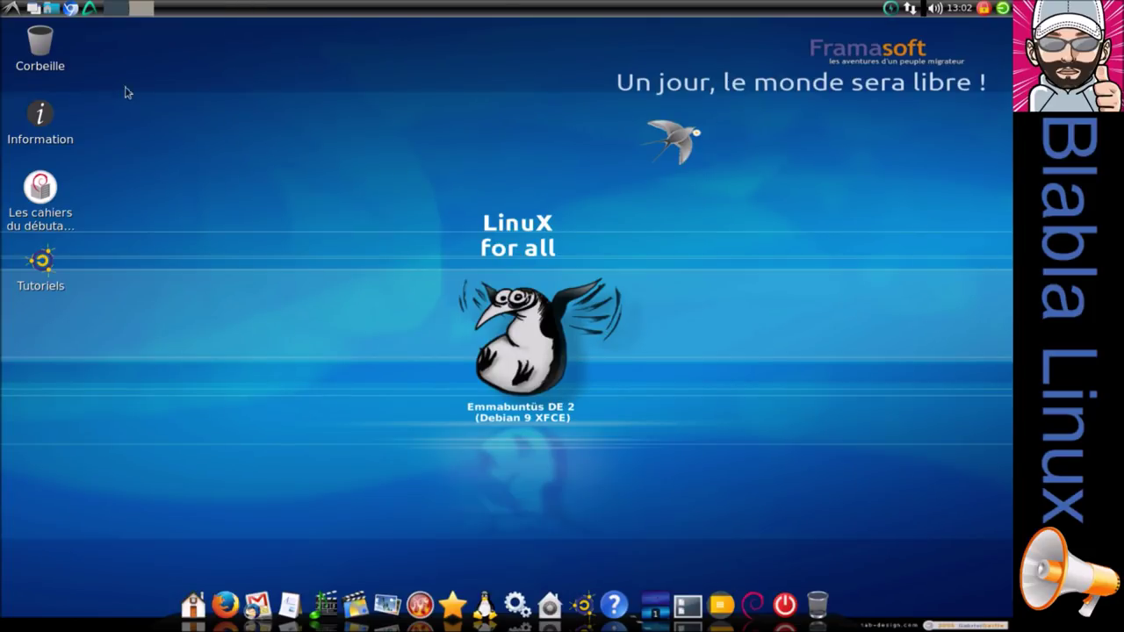
pyautogui.click(12, 9)
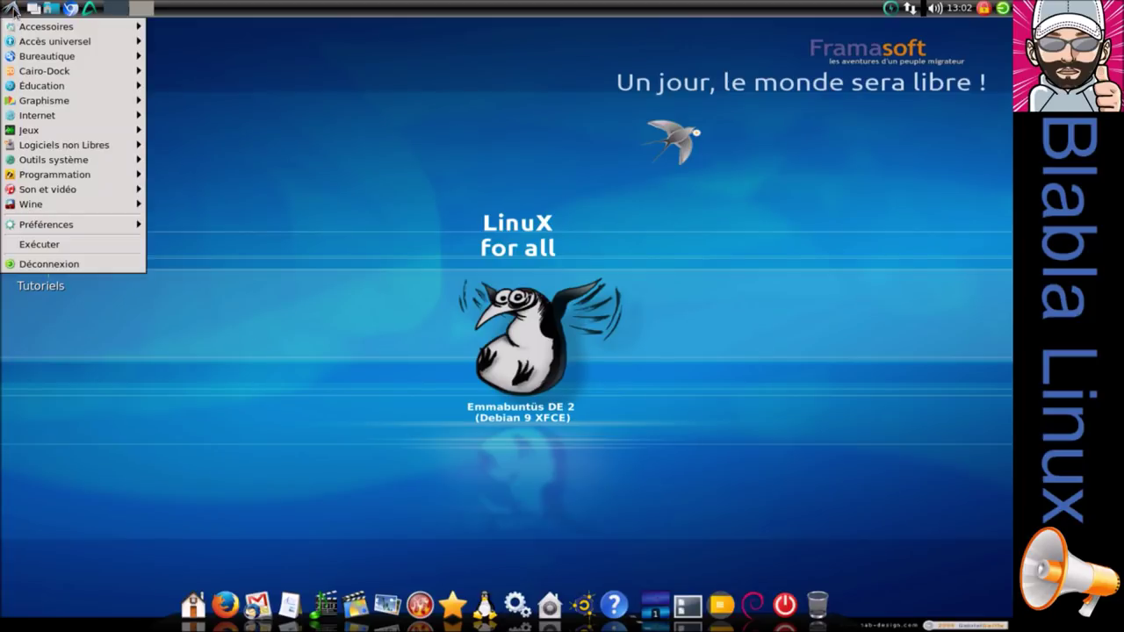
pyautogui.moveTo(55, 223)
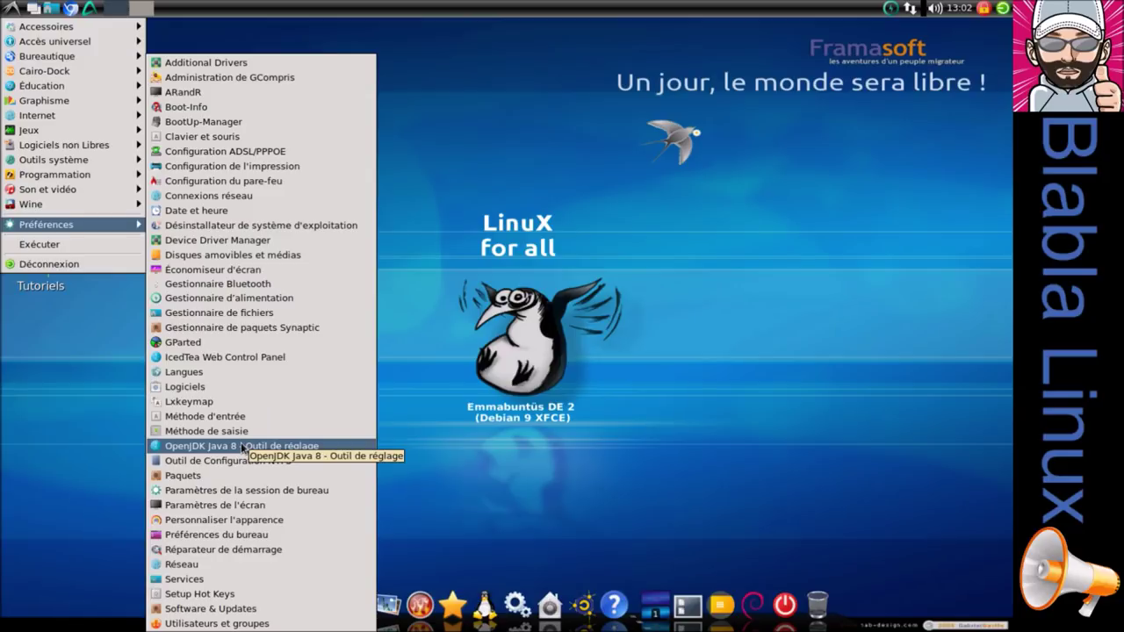
pyautogui.click(258, 534)
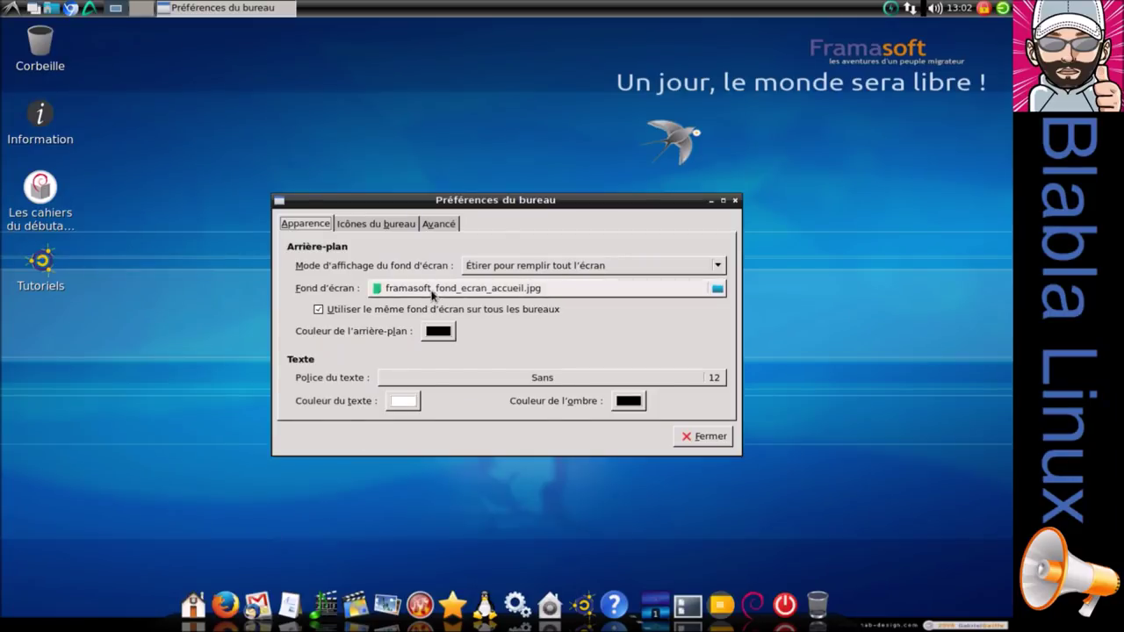
pyautogui.click(432, 289)
pyautogui.click(403, 379)
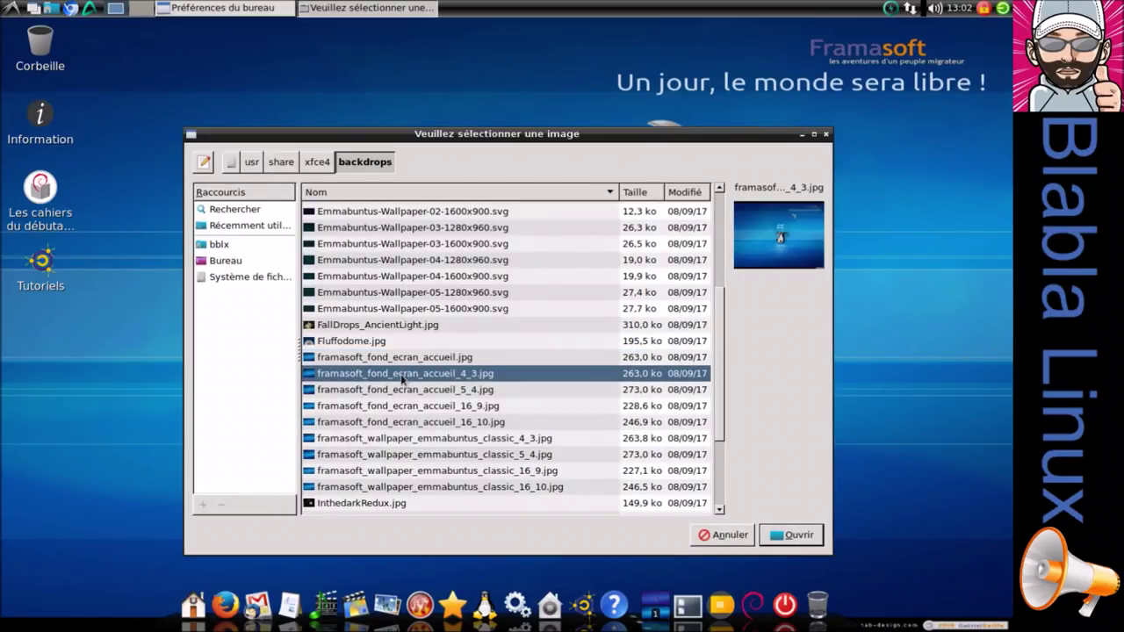
pyautogui.click(379, 328)
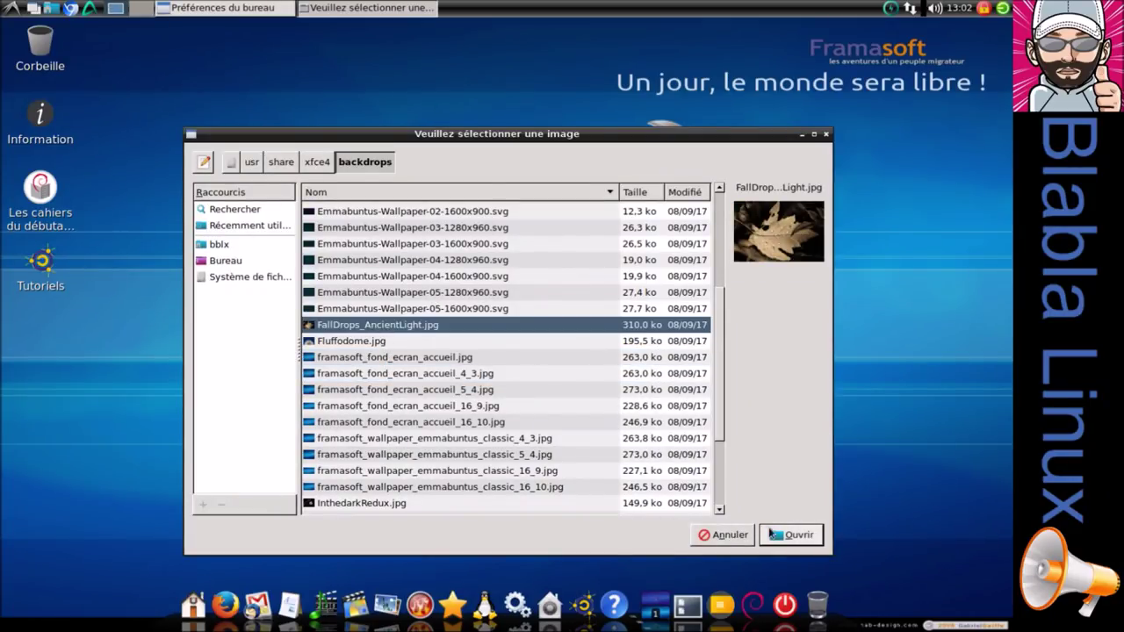
pyautogui.click(771, 534)
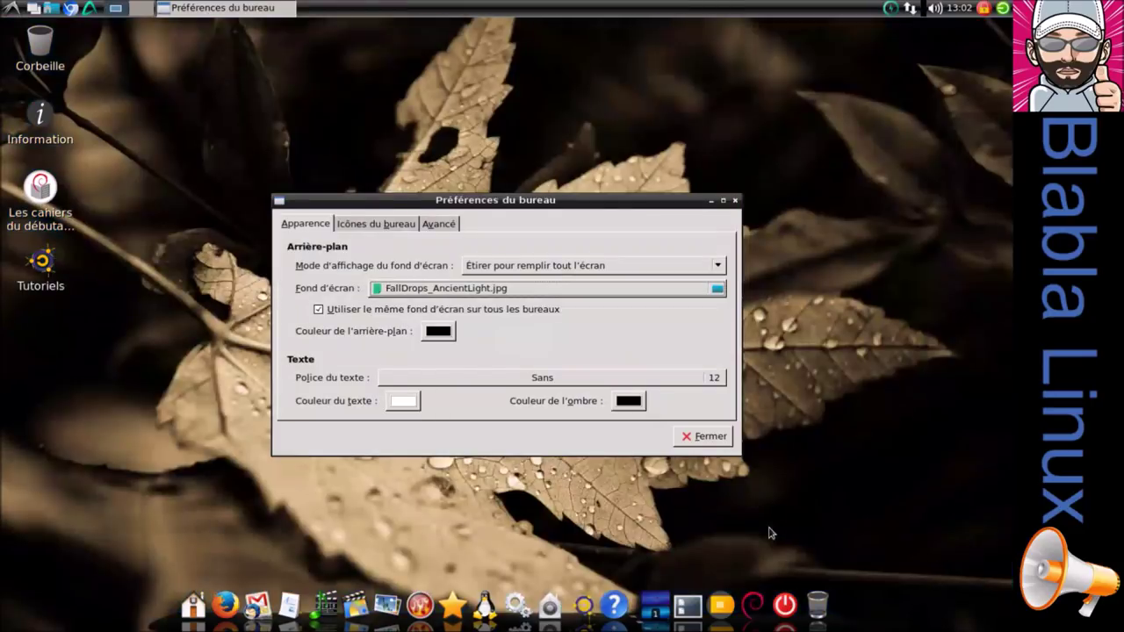
pyautogui.click(698, 436)
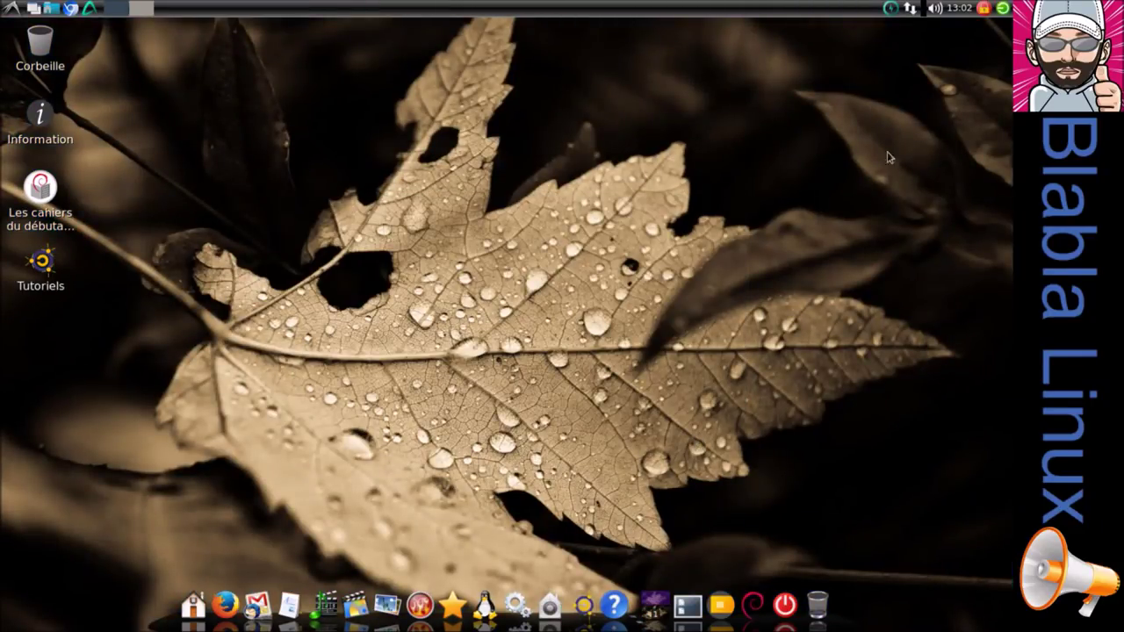
pyautogui.click(785, 609)
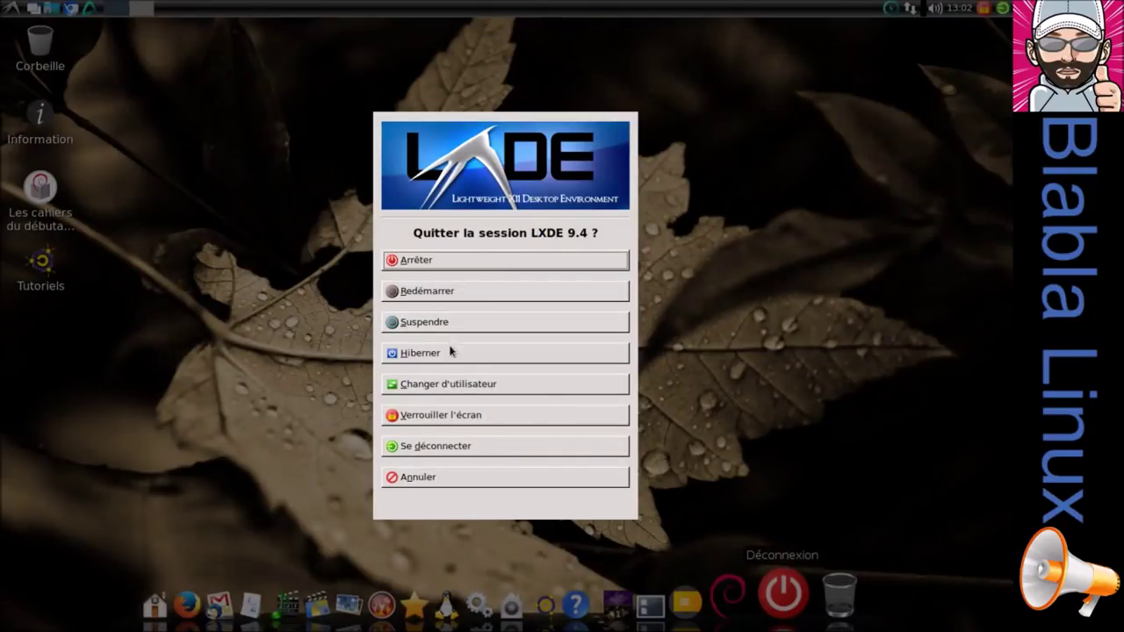
# Log out of LXDE and sign back in under Default Xsession, correcting a mistyped password.
pyautogui.click(451, 449)
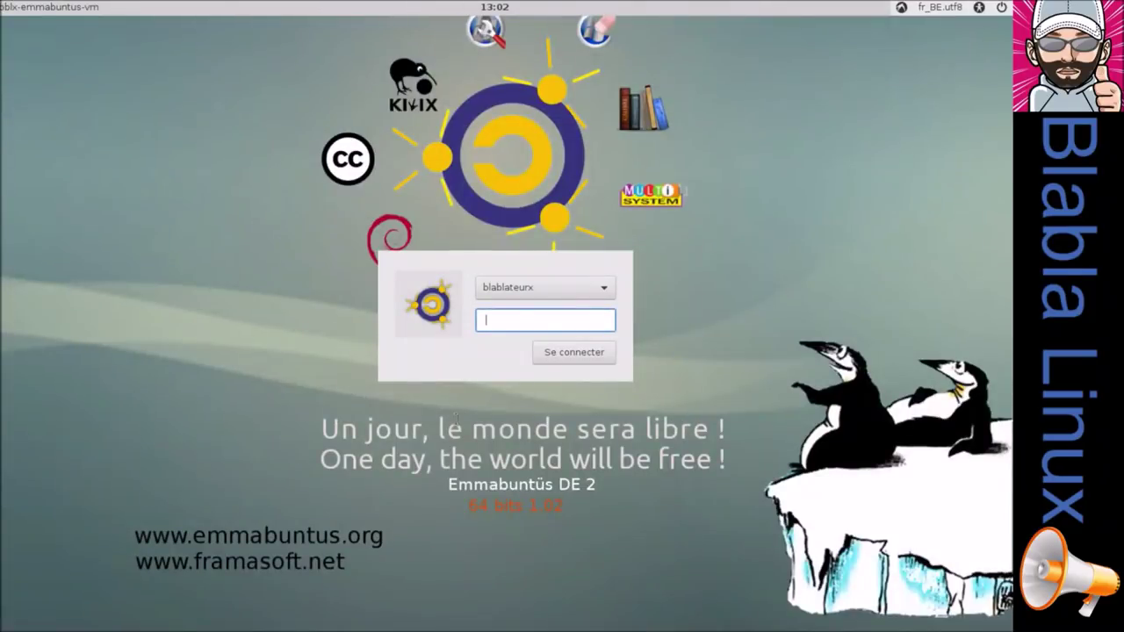
pyautogui.click(899, 8)
pyautogui.click(935, 20)
pyautogui.write('bl')
pyautogui.press('BackSpace')
pyautogui.press('BackSpace')
pyautogui.press('Return')
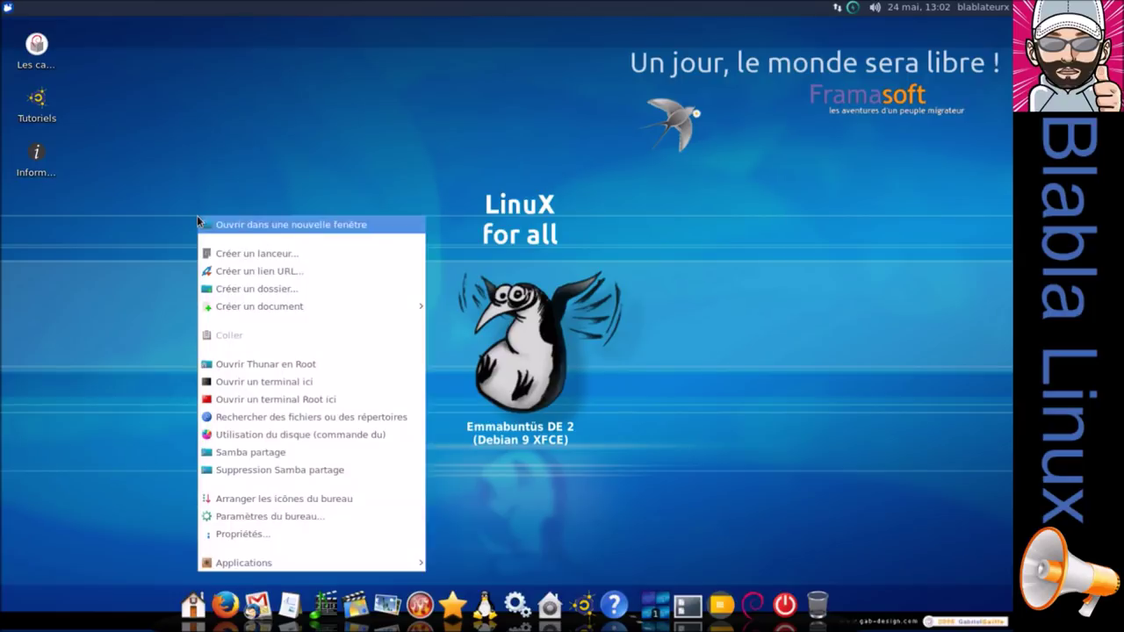
# Set the hazy butterfly flower image as the Xfce desktop wallpaper.
pyautogui.click(298, 517)
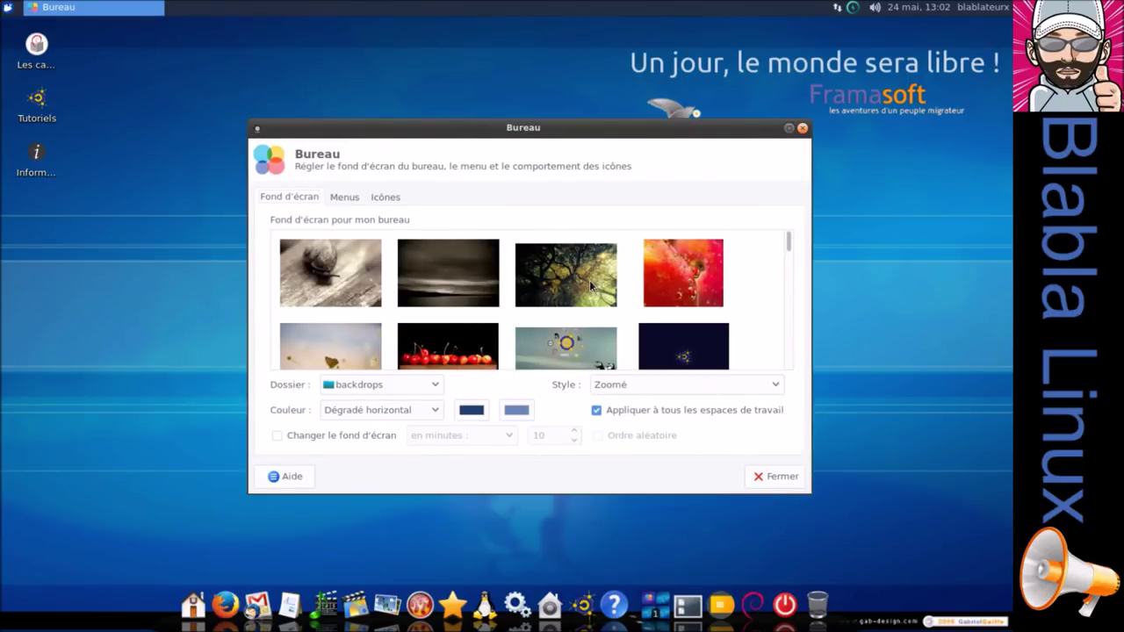
pyautogui.scroll(-1, 590, 285)
pyautogui.click(379, 327)
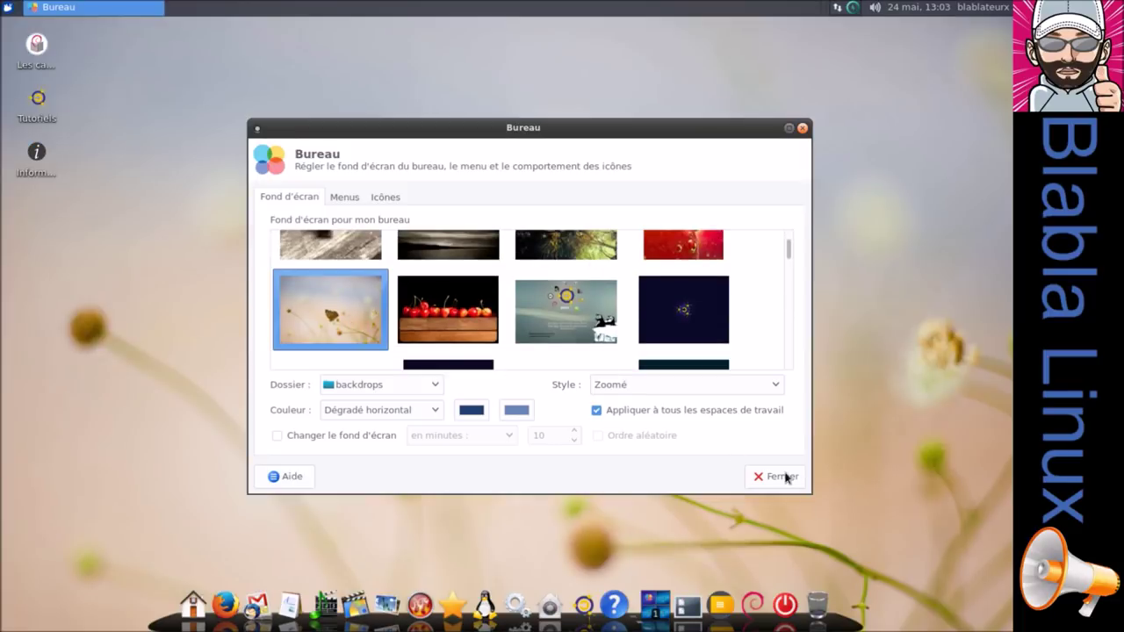
pyautogui.click(781, 475)
# Apply the dark Blackbird style in Apparence, glancing at the icon, font and toolbar options.
pyautogui.click(6, 8)
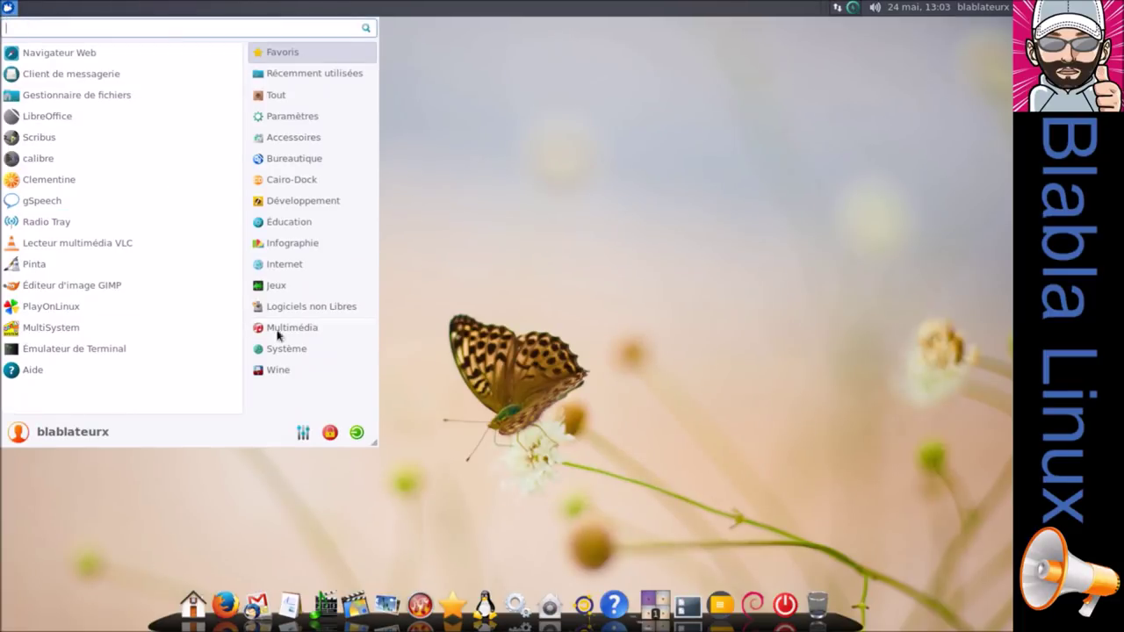
pyautogui.click(303, 431)
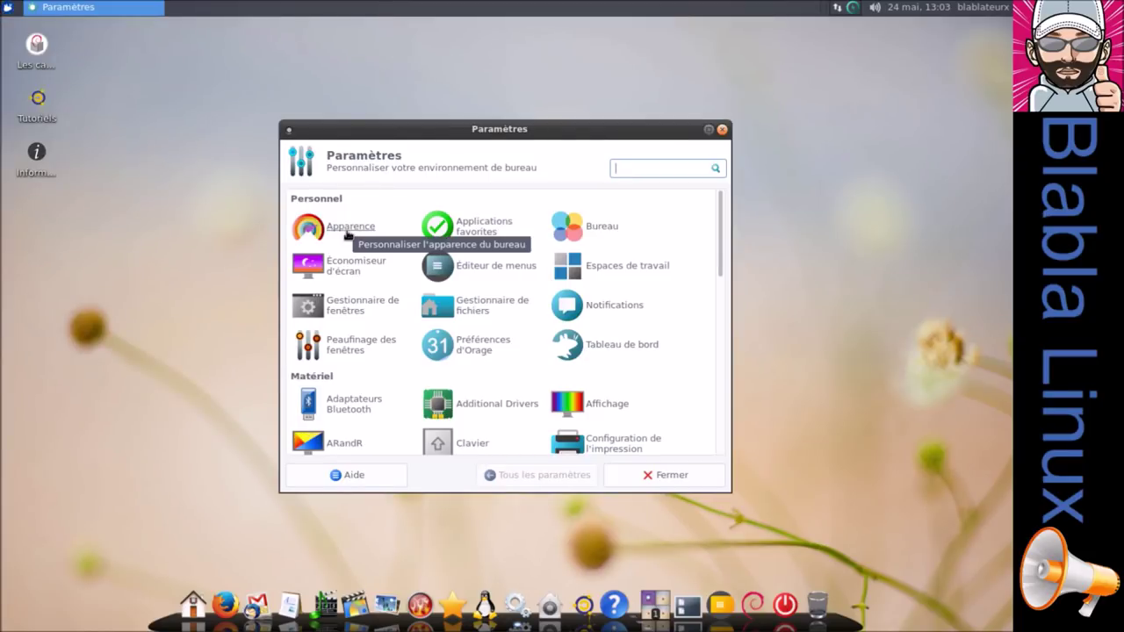
pyautogui.click(348, 233)
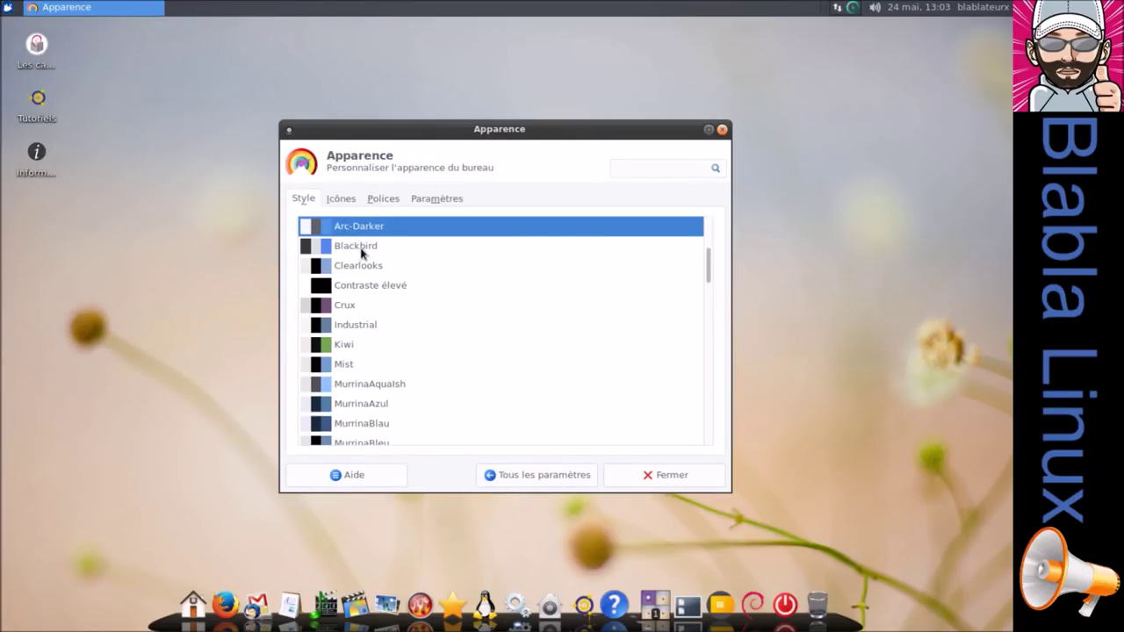
pyautogui.click(361, 248)
pyautogui.click(334, 202)
pyautogui.click(369, 205)
pyautogui.click(422, 204)
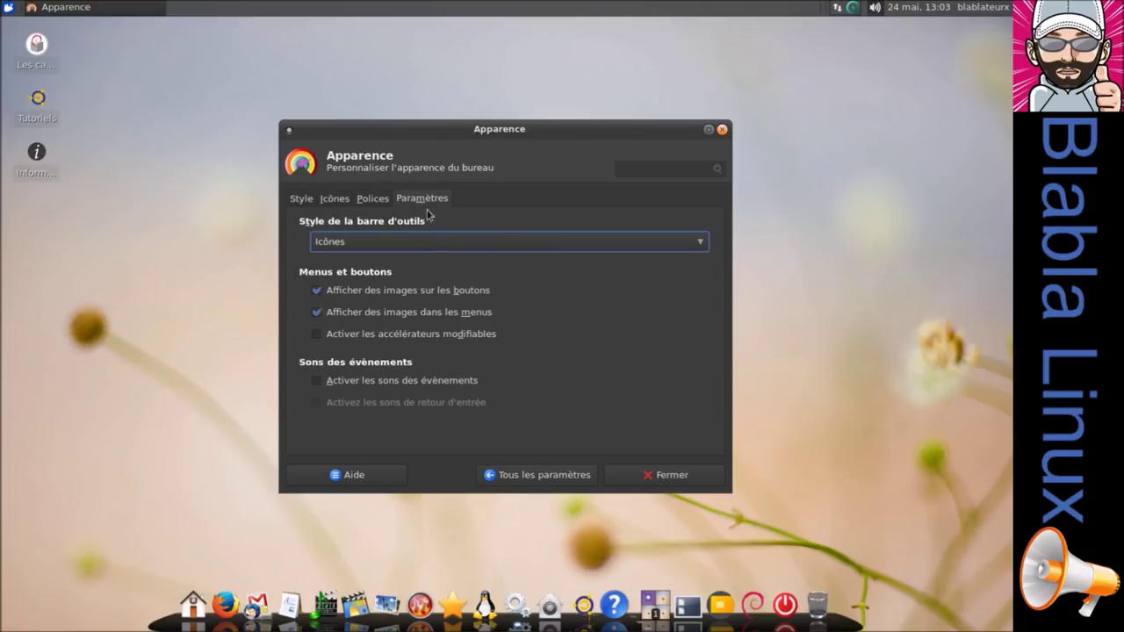
pyautogui.click(587, 475)
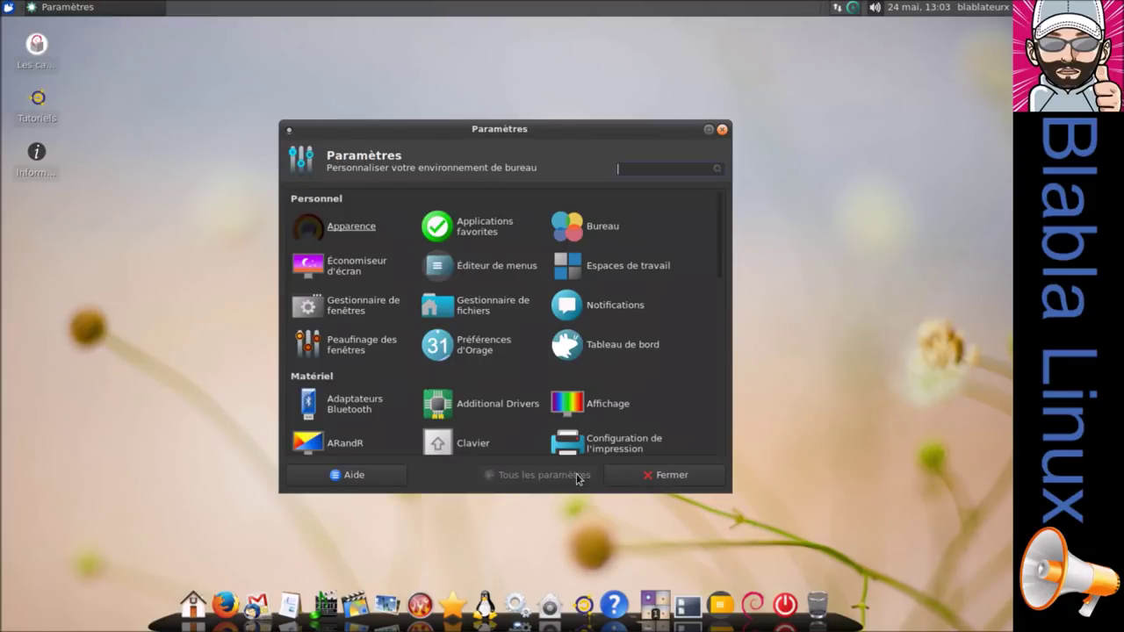
# Give window decorations the Blackbird theme and move the hidden title-bar button into the active ones.
pyautogui.click(341, 310)
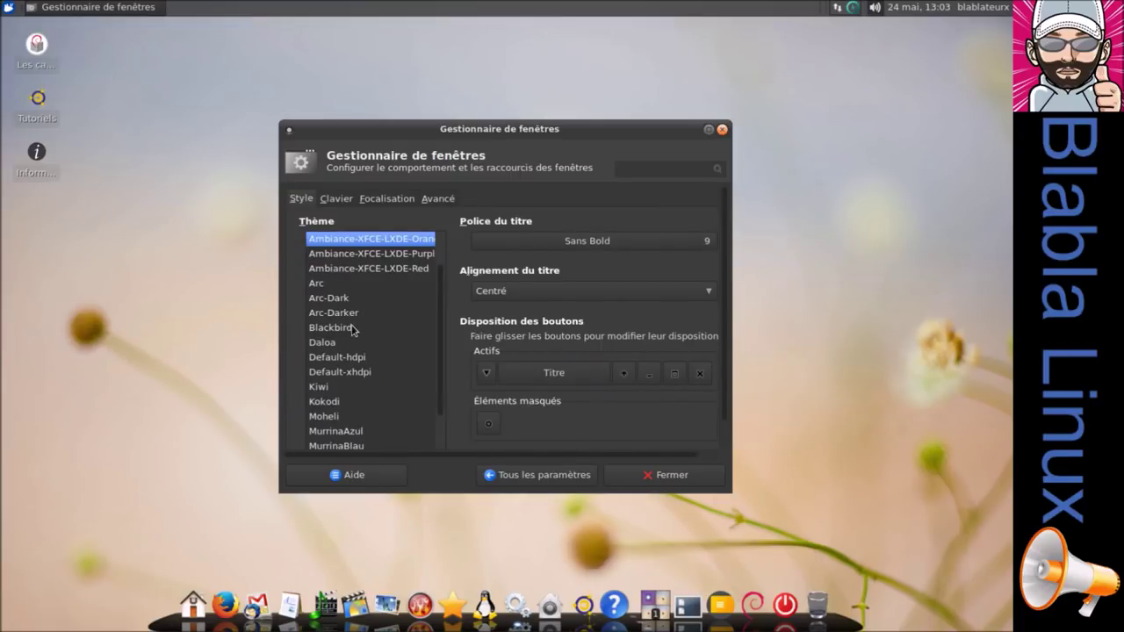
pyautogui.click(352, 329)
pyautogui.moveTo(489, 425); pyautogui.dragTo(498, 374)
pyautogui.click(650, 478)
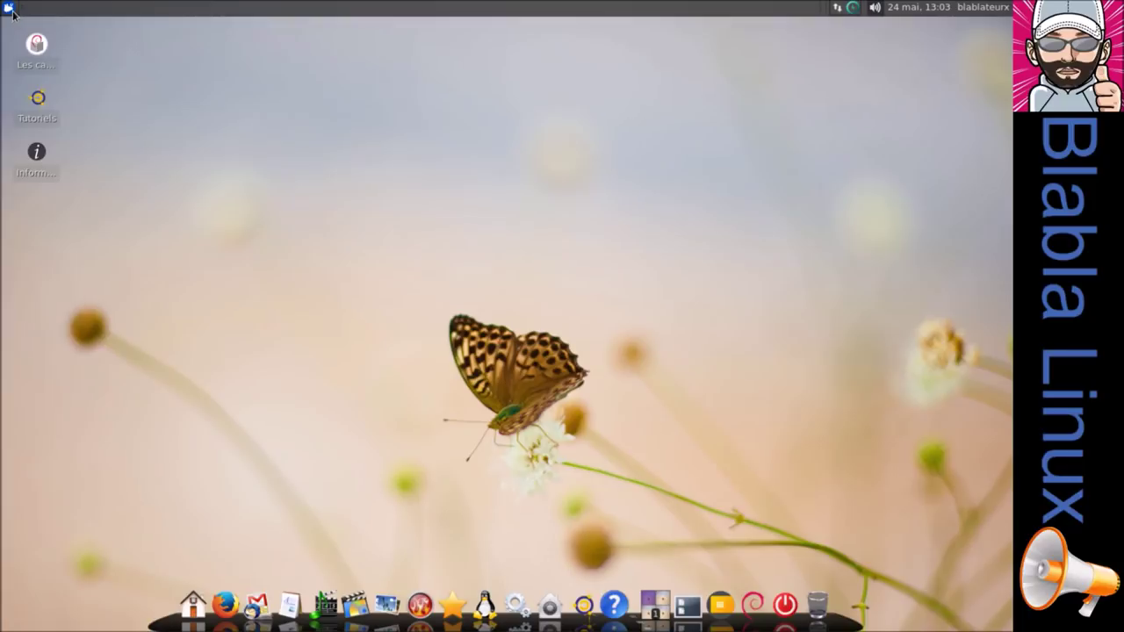
pyautogui.click(10, 8)
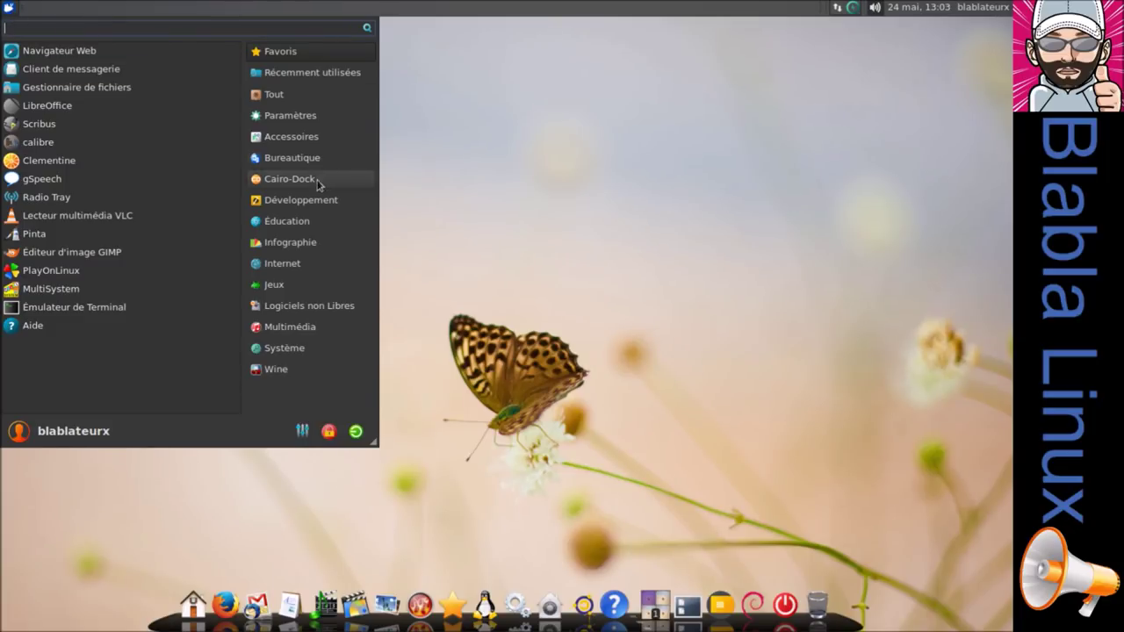
pyautogui.click(298, 141)
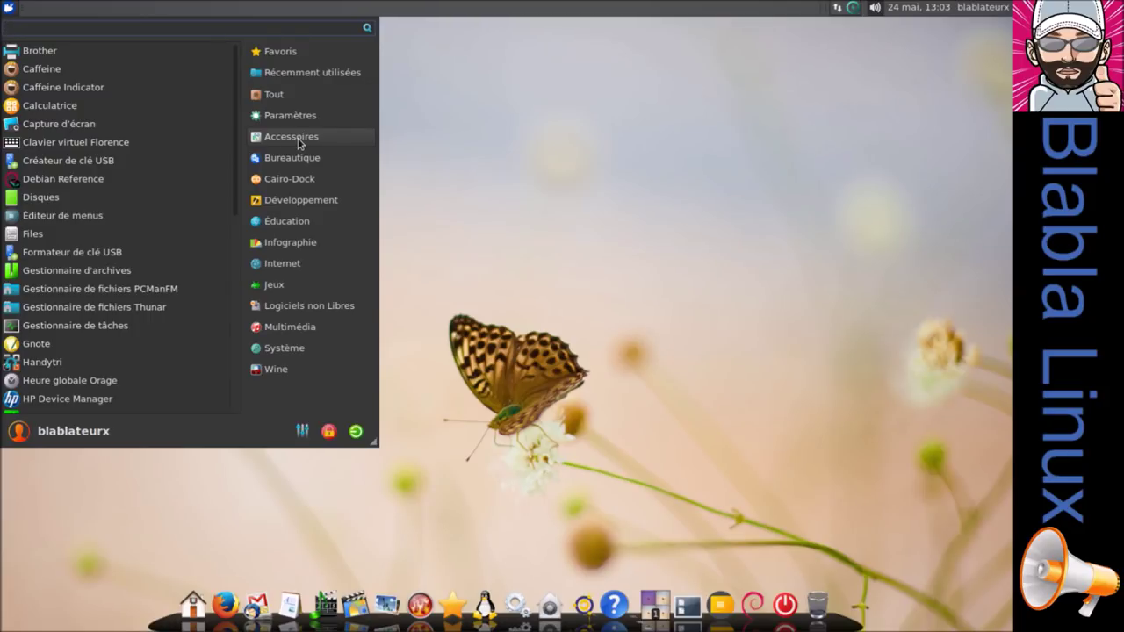
pyautogui.click(302, 159)
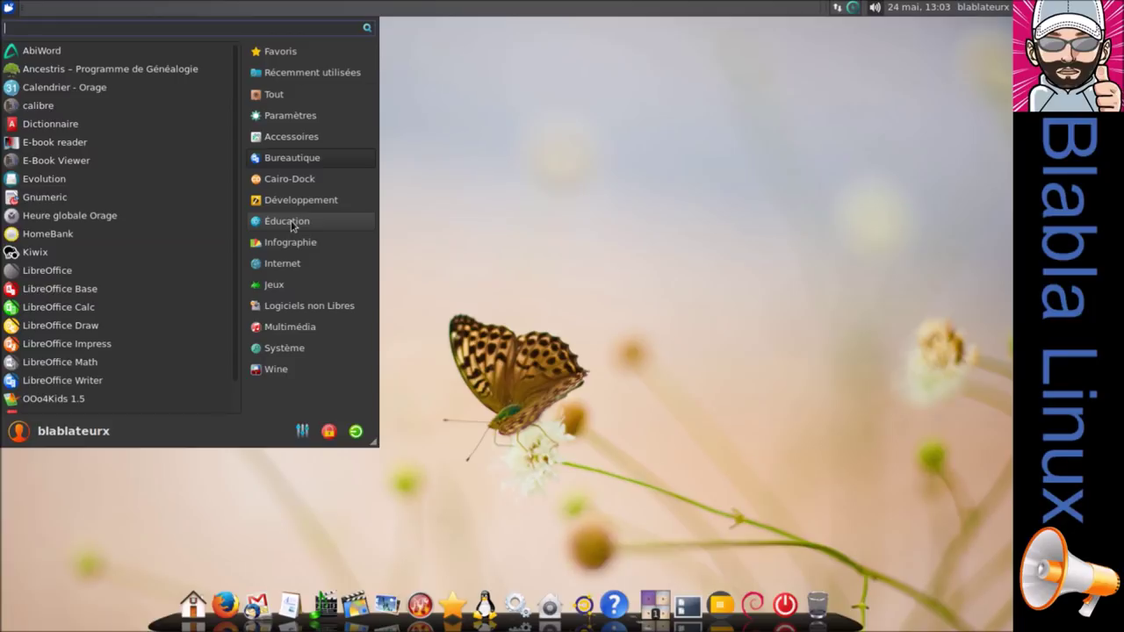
pyautogui.click(499, 362)
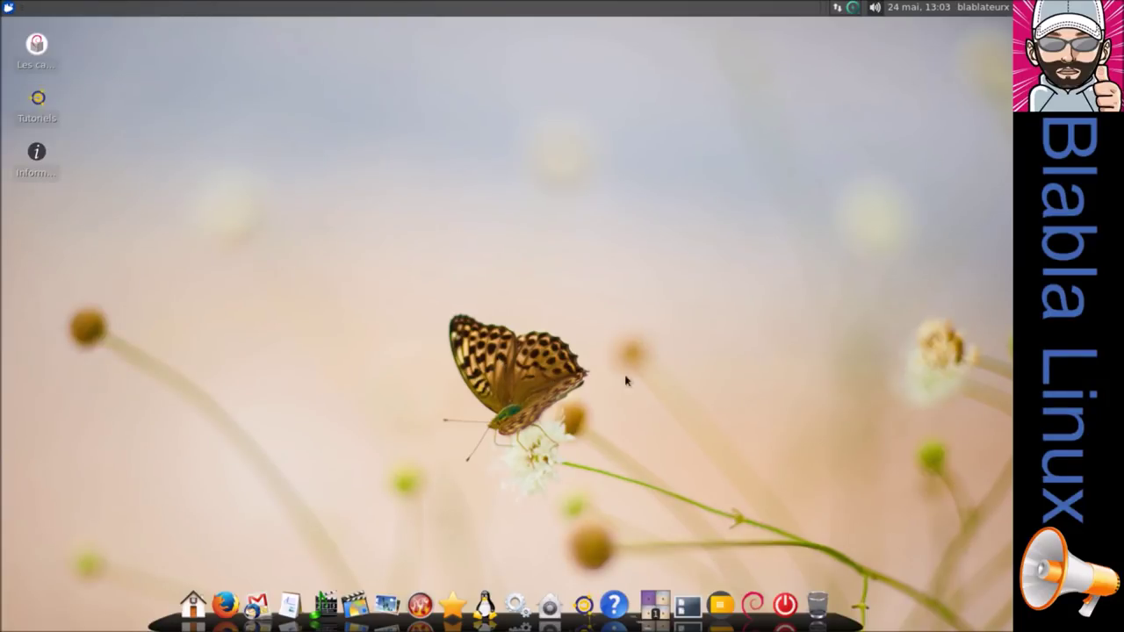